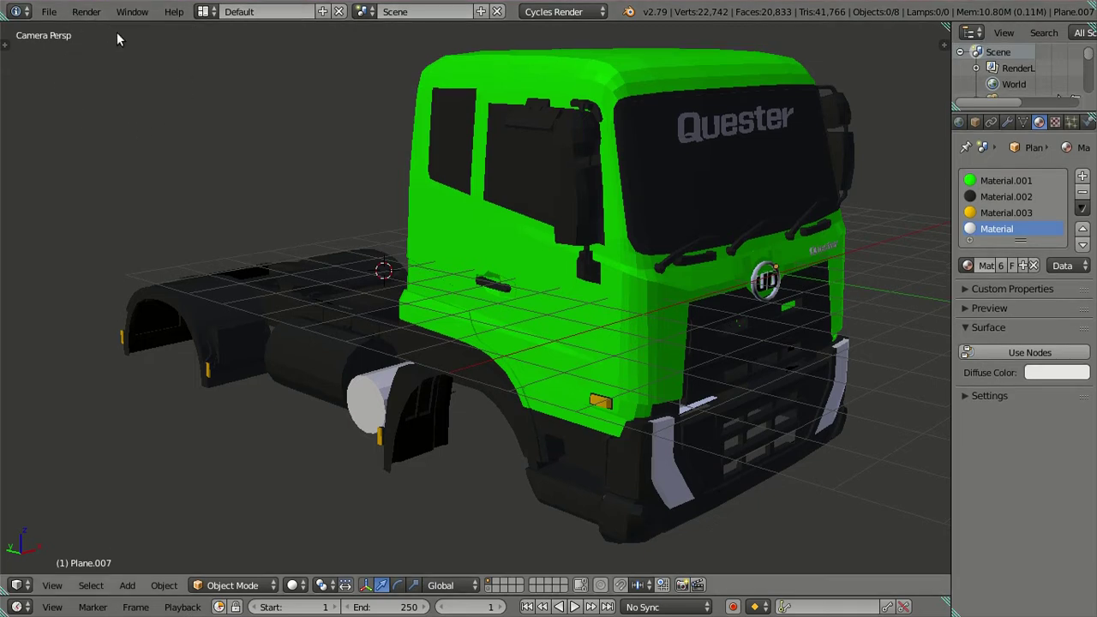
Start an Append and browse to the Documents/Blend Files/Published folder
{"action": "left_click", "coordinate": [50, 12]}
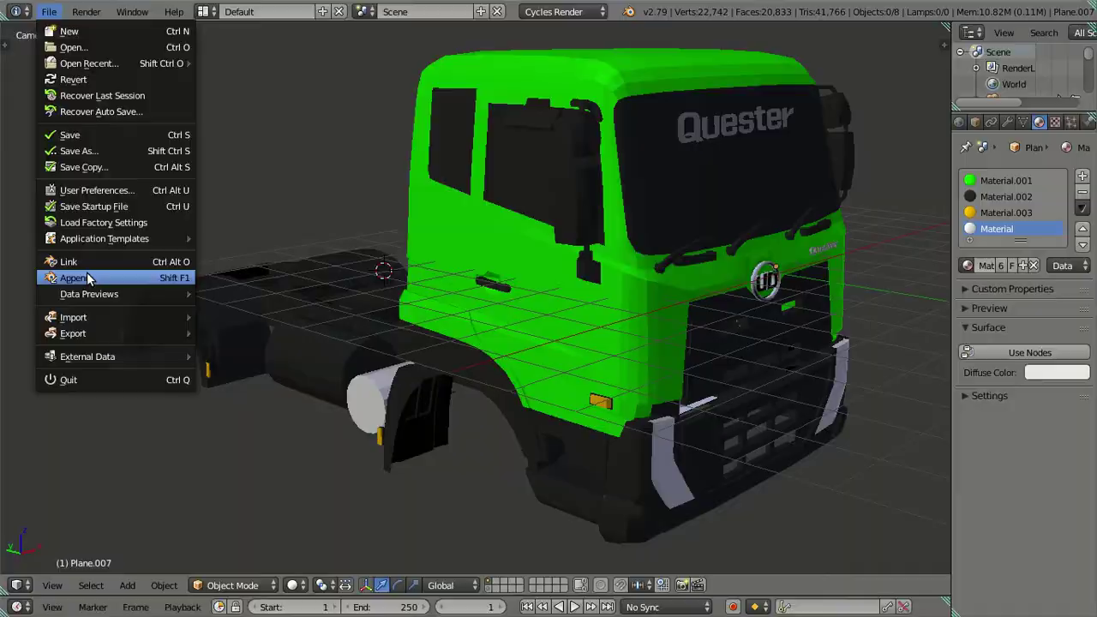
{"action": "left_click", "coordinate": [88, 272]}
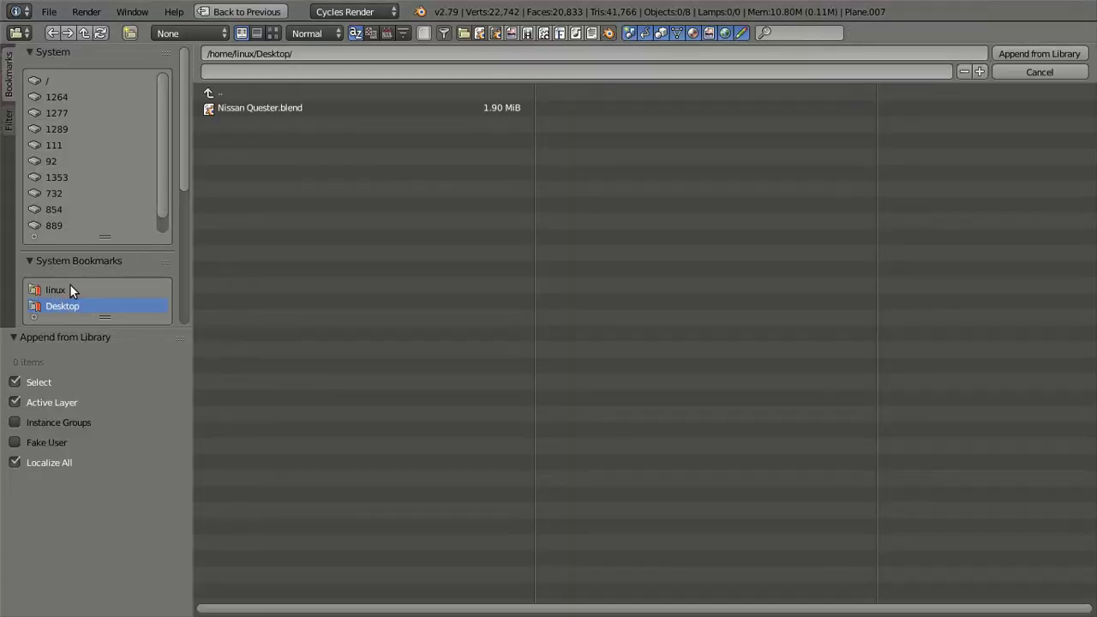
{"action": "scroll", "coordinate": [162, 270], "scroll_direction": "down", "scroll_amount": 3}
{"action": "scroll", "coordinate": [66, 242], "scroll_direction": "down", "scroll_amount": 3}
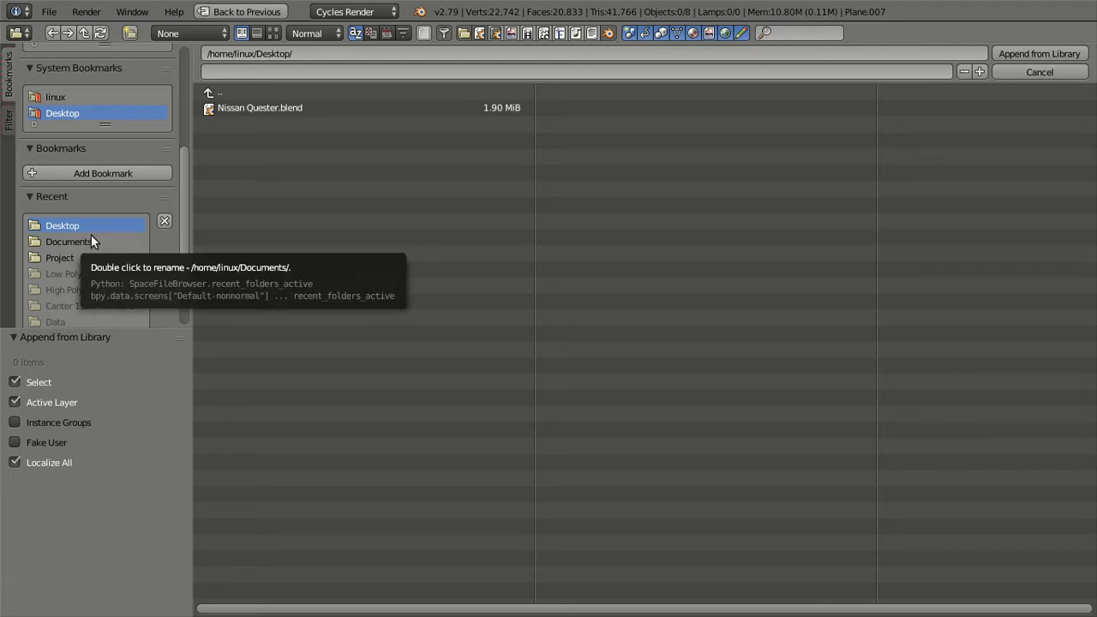
{"action": "scroll", "coordinate": [116, 239], "scroll_direction": "down", "scroll_amount": 1}
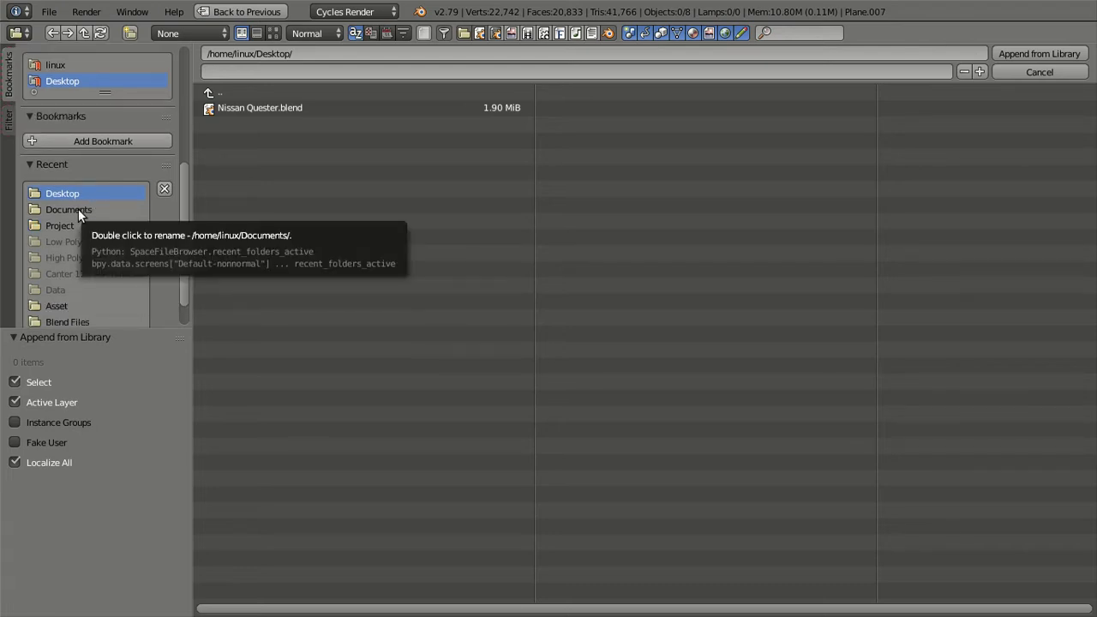
{"action": "scroll", "coordinate": [78, 208], "scroll_direction": "down", "scroll_amount": 1}
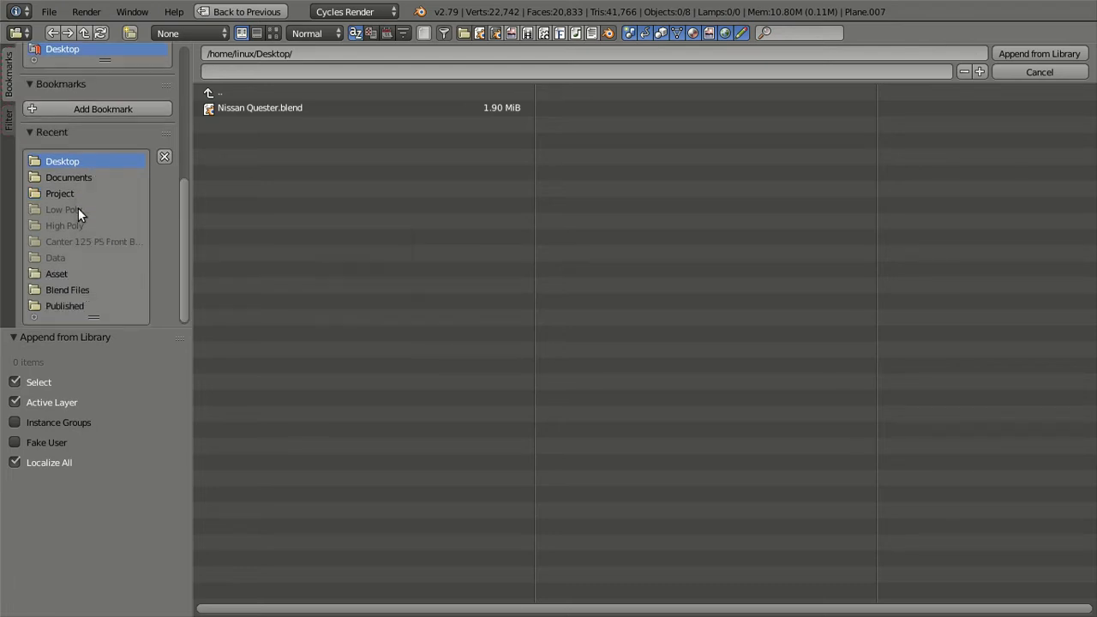
{"action": "left_click", "coordinate": [78, 302]}
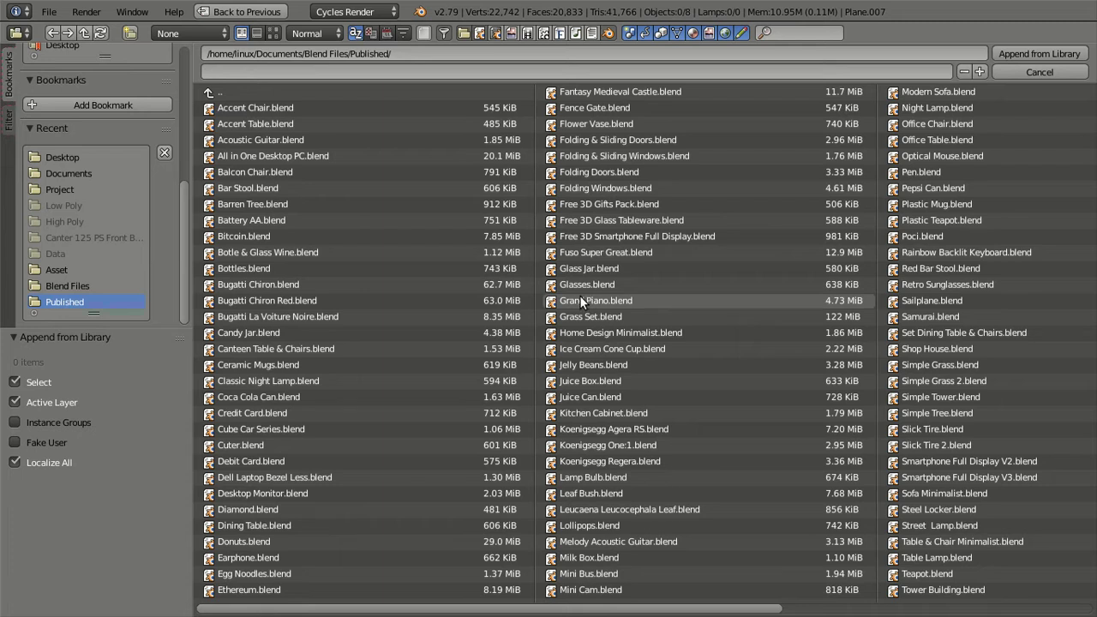
{"action": "scroll", "coordinate": [146, 227], "scroll_direction": "up", "scroll_amount": 3}
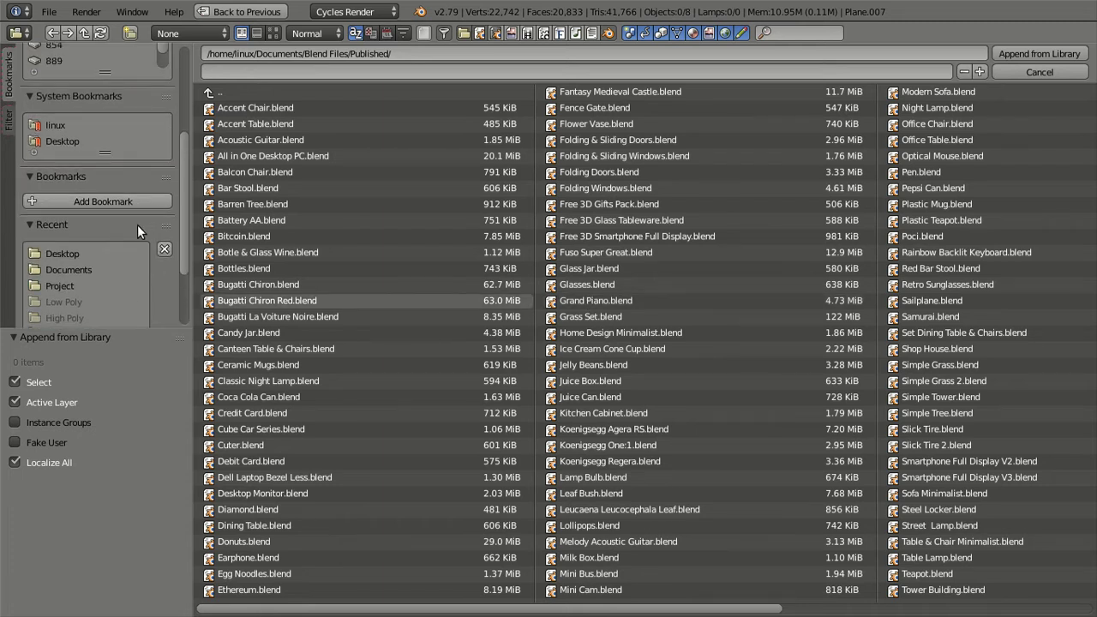
{"action": "left_click", "coordinate": [68, 269]}
{"action": "left_click", "coordinate": [228, 107]}
{"action": "left_click", "coordinate": [238, 141]}
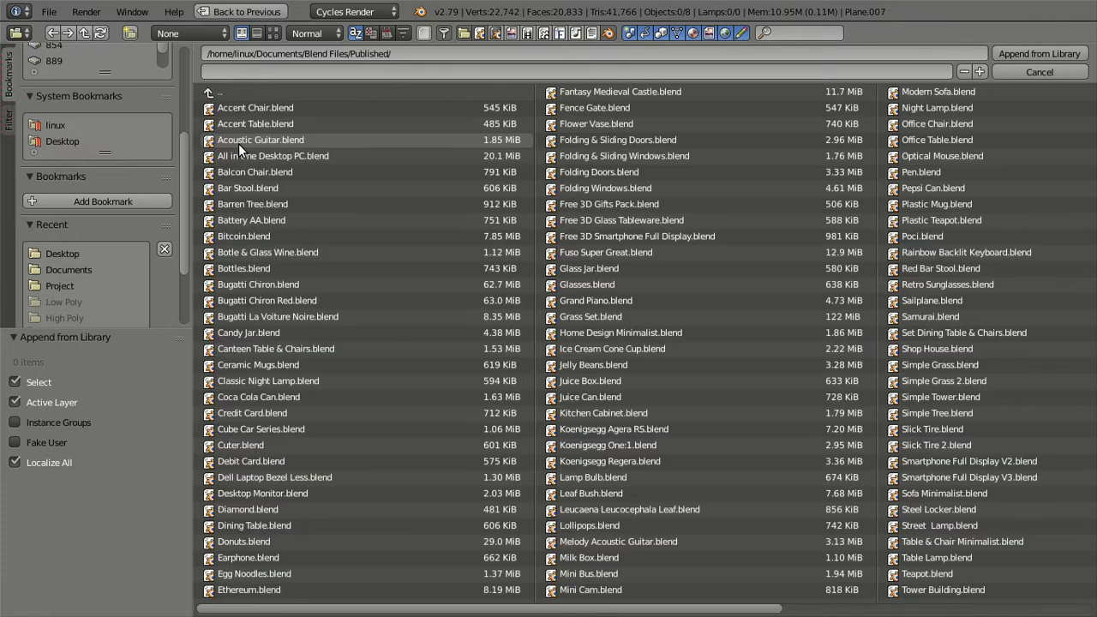
Append Cube.006 and Plane.006 from Fuso Super Great.blend's Object category into the scene
{"action": "scroll", "coordinate": [168, 287], "scroll_direction": "up", "scroll_amount": 2}
{"action": "scroll", "coordinate": [170, 288], "scroll_direction": "up", "scroll_amount": 1}
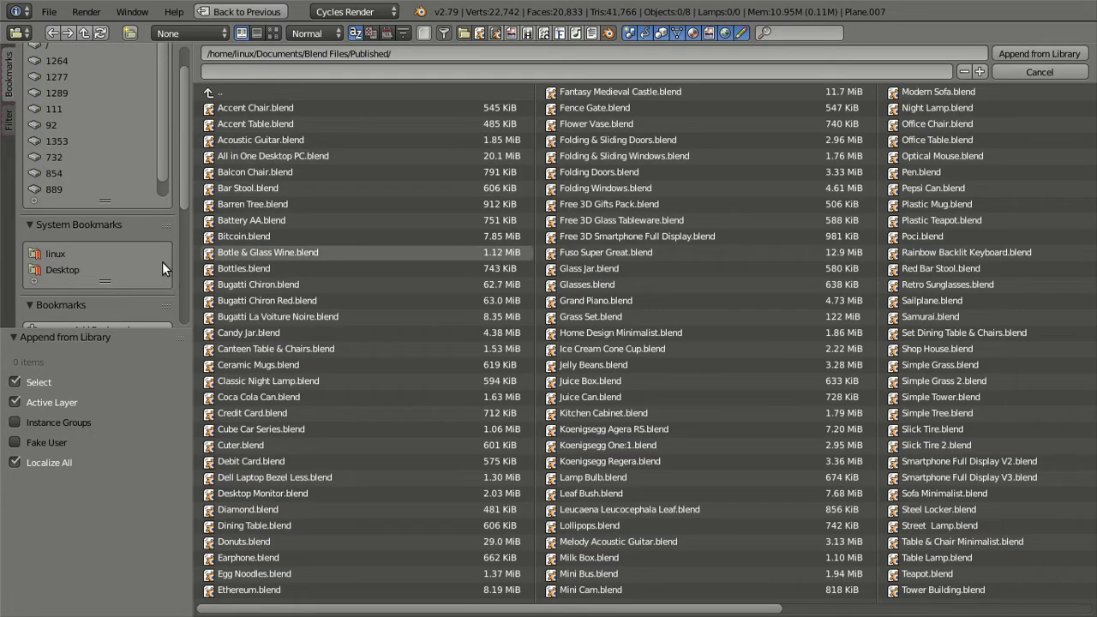
{"action": "scroll", "coordinate": [137, 214], "scroll_direction": "up", "scroll_amount": 2}
{"action": "scroll", "coordinate": [96, 220], "scroll_direction": "down", "scroll_amount": 1}
{"action": "scroll", "coordinate": [149, 249], "scroll_direction": "down", "scroll_amount": 3}
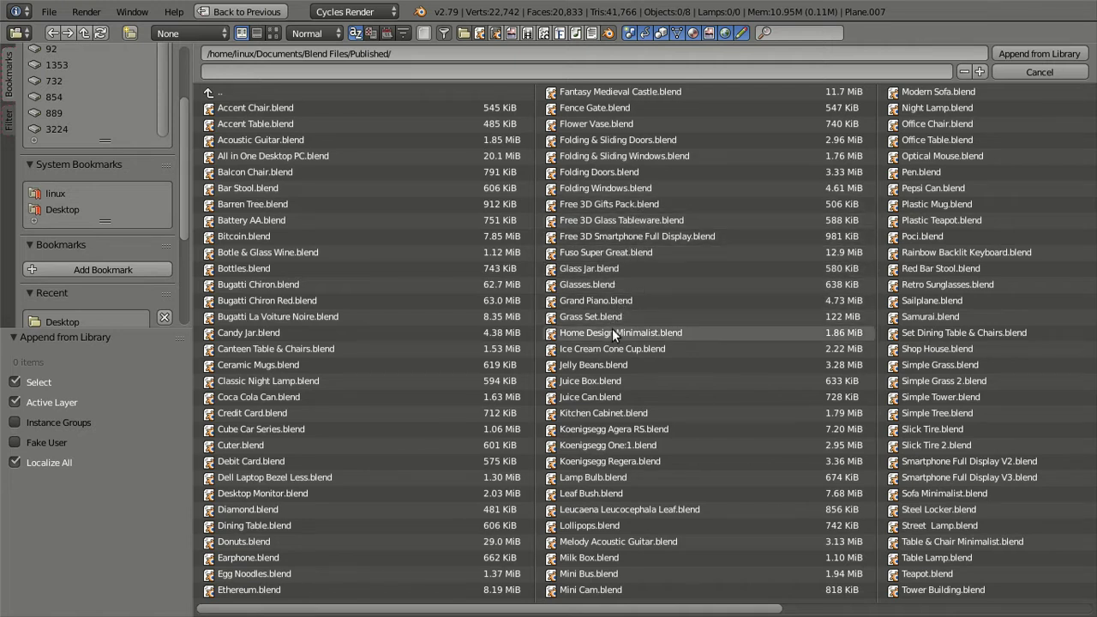
{"action": "left_click", "coordinate": [605, 253]}
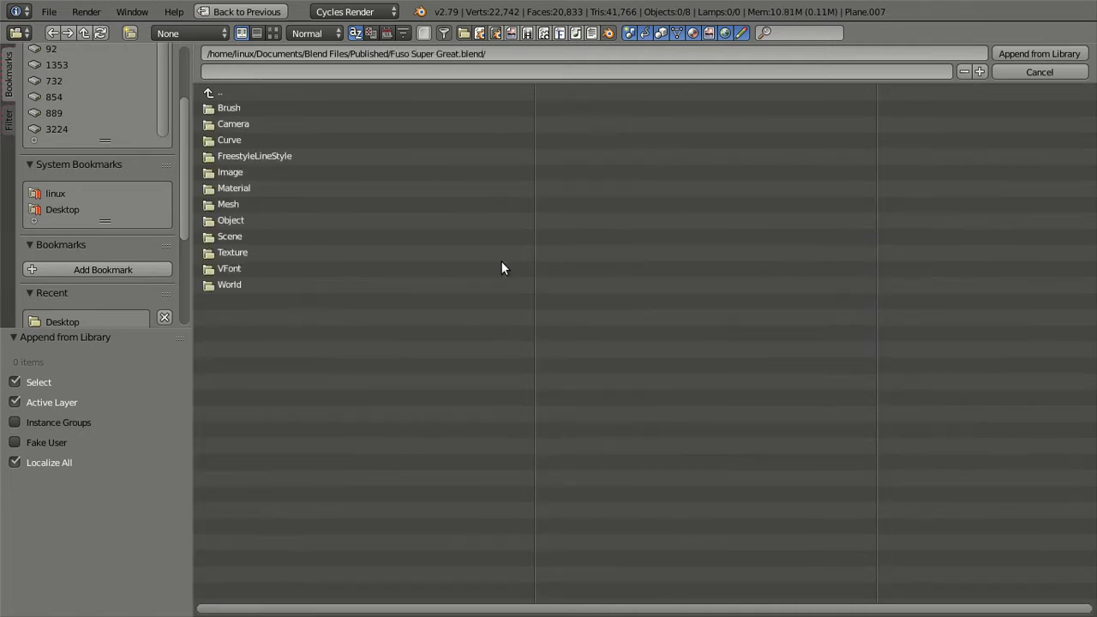
{"action": "left_click", "coordinate": [241, 220]}
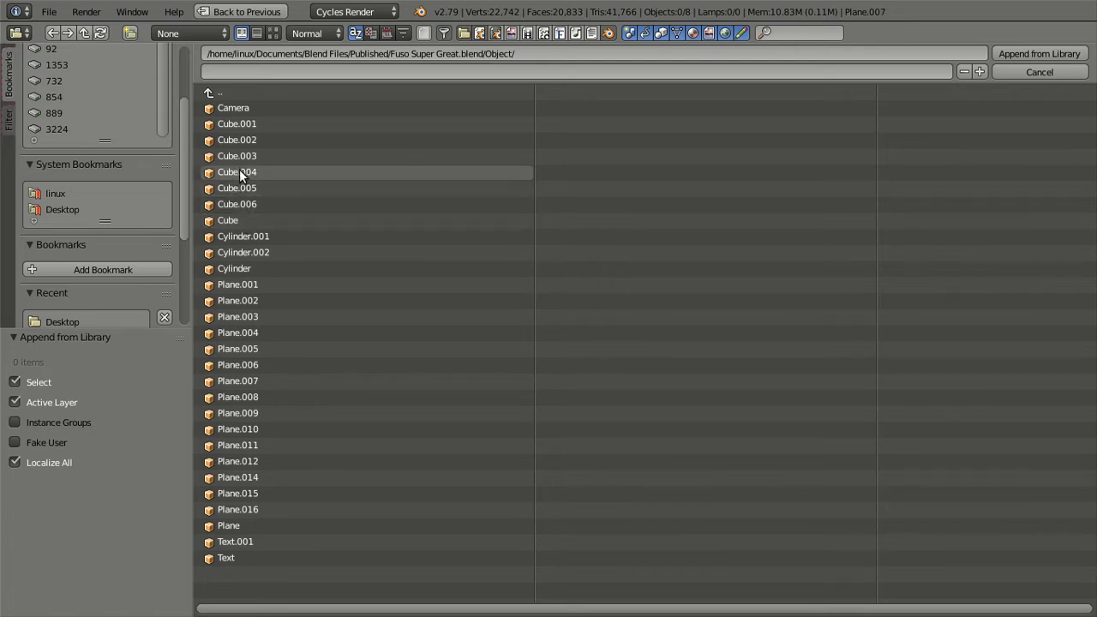
{"action": "left_click", "coordinate": [248, 200]}
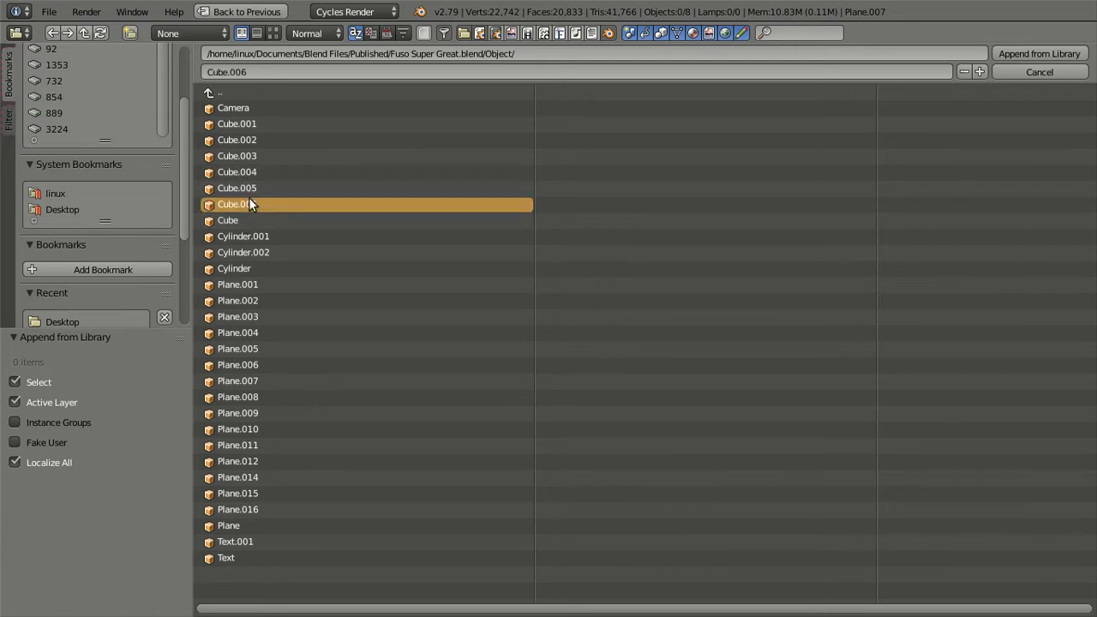
{"action": "left_click", "coordinate": [249, 365], "text": "shift"}
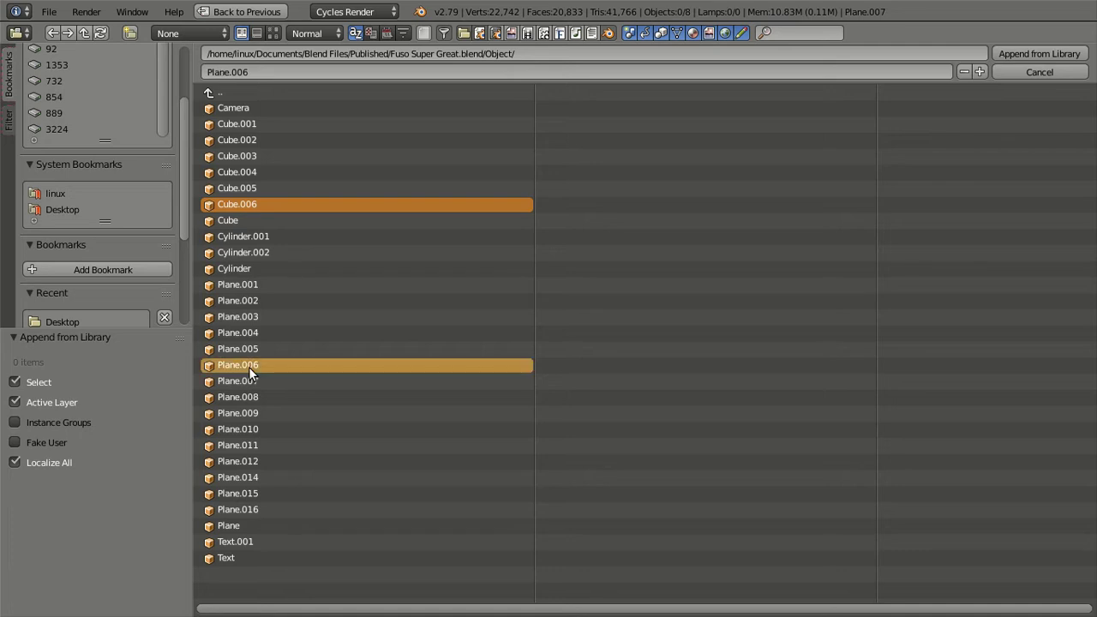
{"action": "left_click", "coordinate": [1020, 56]}
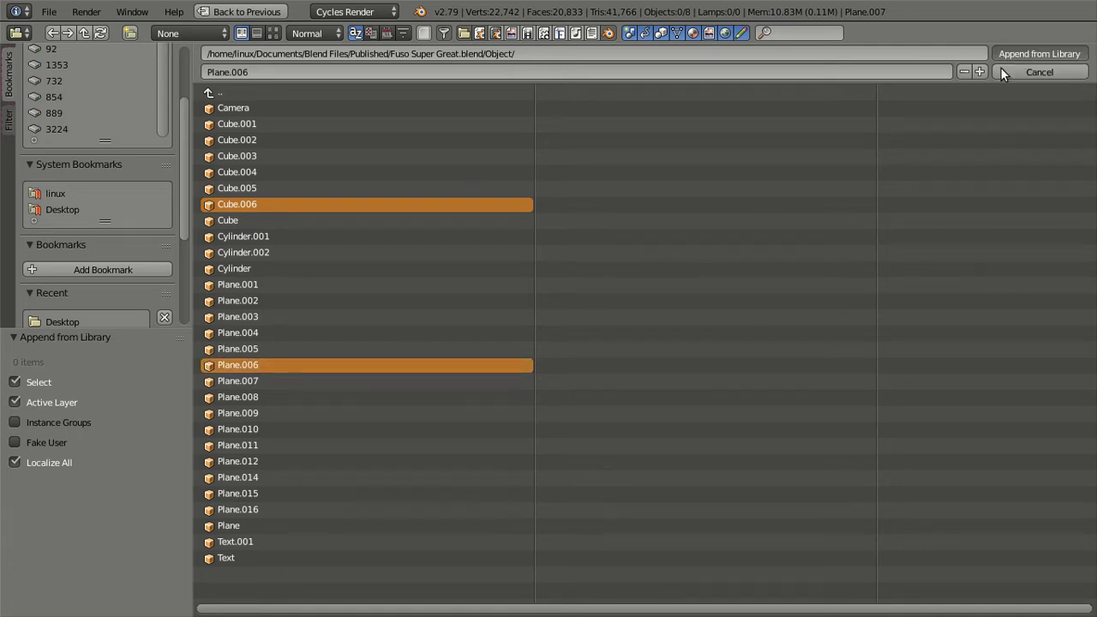
{"action": "mouse_move", "coordinate": [797, 197]}
{"action": "middle_mouse_down"}
{"action": "mouse_move", "coordinate": [686, 278]}
{"action": "mouse_move", "coordinate": [725, 226]}
{"action": "mouse_move", "coordinate": [725, 137]}
{"action": "mouse_move", "coordinate": [695, 133]}
{"action": "mouse_move", "coordinate": [579, 153]}
{"action": "mouse_move", "coordinate": [436, 232]}
{"action": "mouse_move", "coordinate": [385, 245]}
{"action": "middle_mouse_up"}
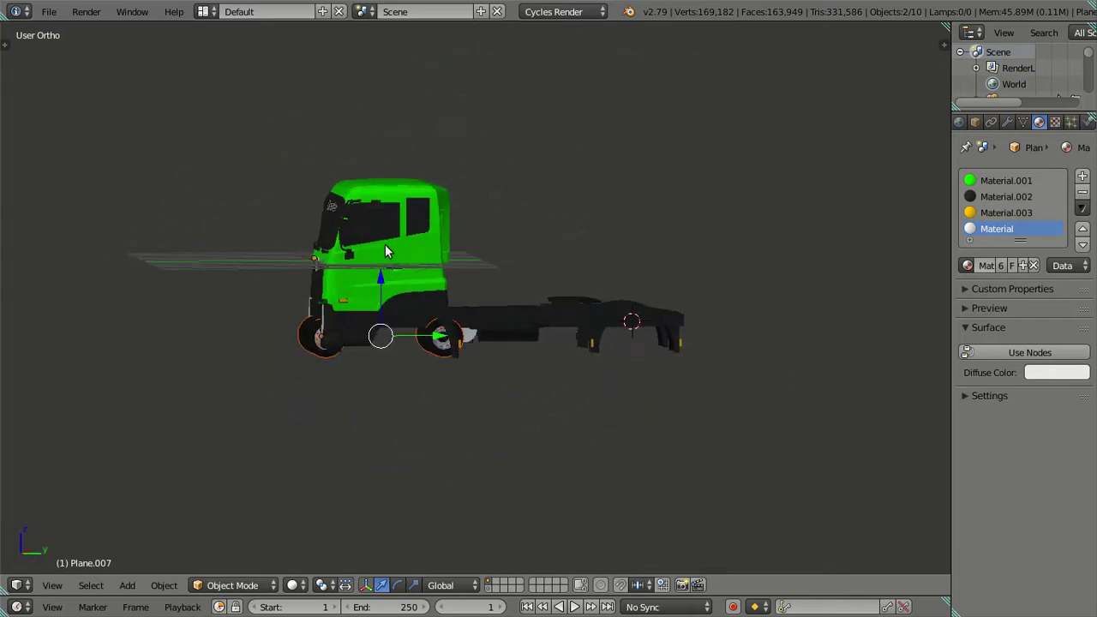
In Right Ortho view, shift the appended wheels along Y
{"action": "key", "text": "KP_3"}
{"action": "scroll", "coordinate": [447, 380], "scroll_direction": "up", "scroll_amount": 2}
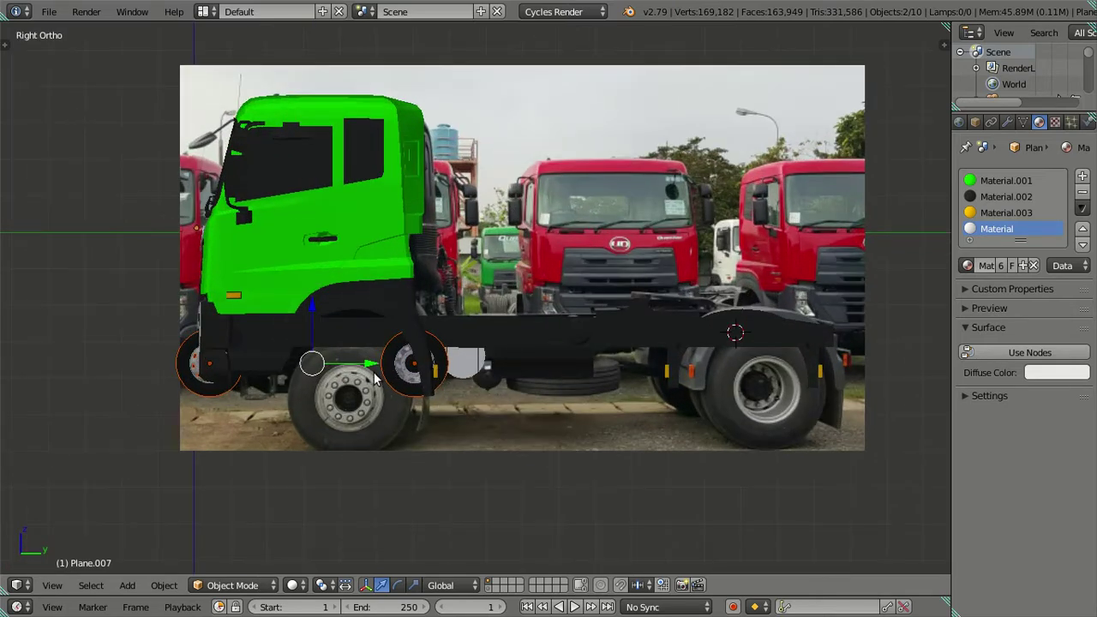
{"action": "key", "text": "g"}
{"action": "key", "text": "y"}
{"action": "left_click", "coordinate": [322, 367]}
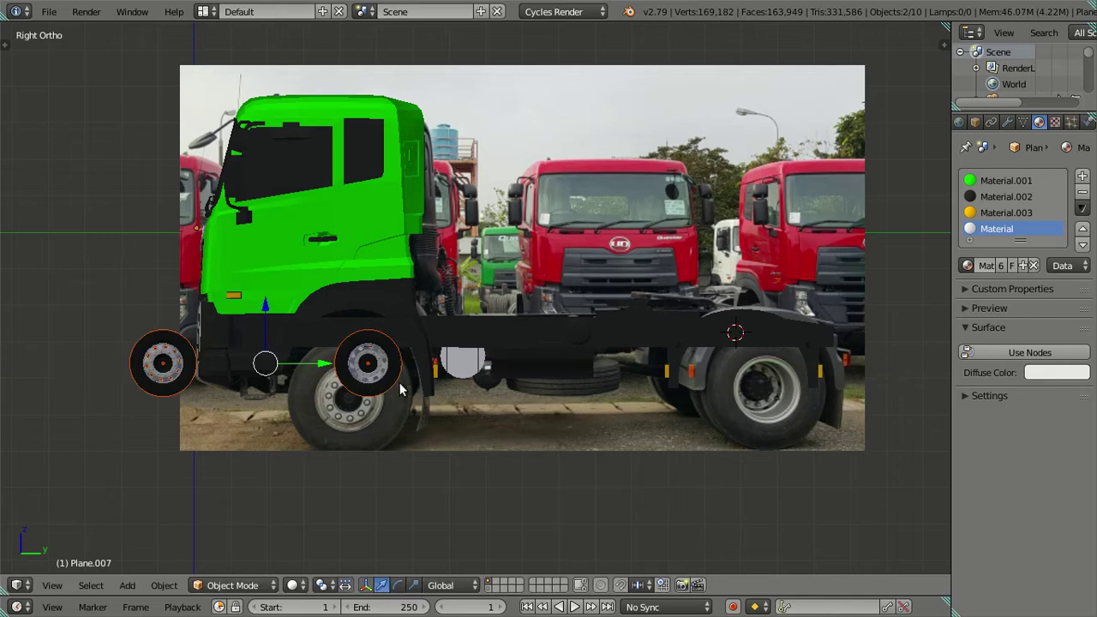
{"action": "key", "text": "g"}
{"action": "key", "text": "Escape"}
In wireframe, lower the wheels, slide them onto the photo's wheel and enlarge them slightly
{"action": "scroll", "coordinate": [347, 462], "scroll_direction": "up", "scroll_amount": 3}
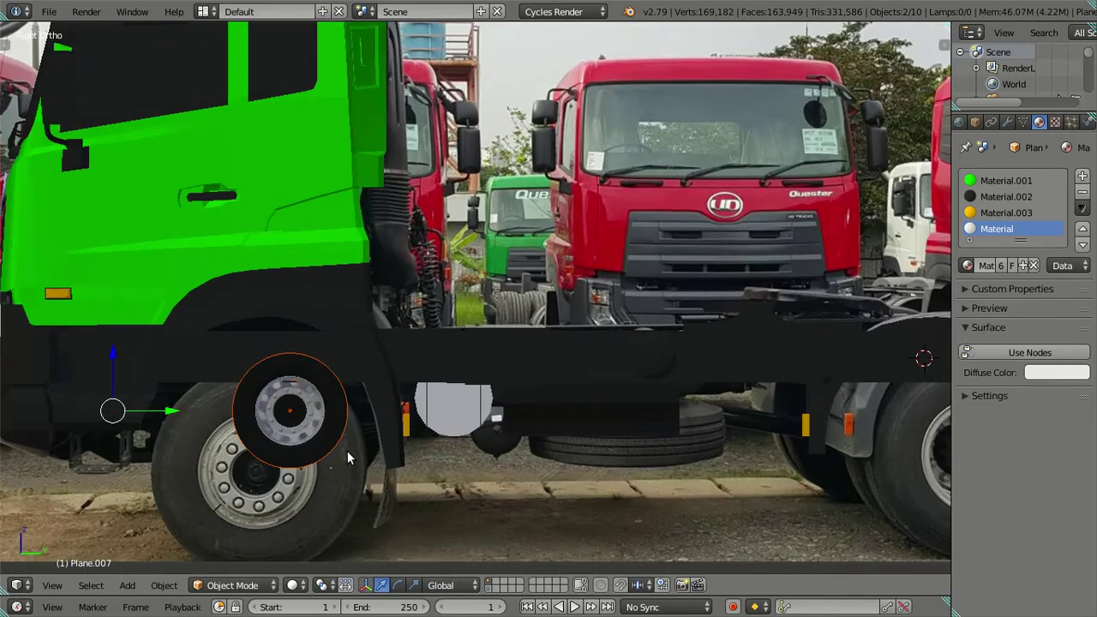
{"action": "key", "text": "z"}
{"action": "scroll", "coordinate": [590, 261], "scroll_direction": "up", "scroll_amount": 2}
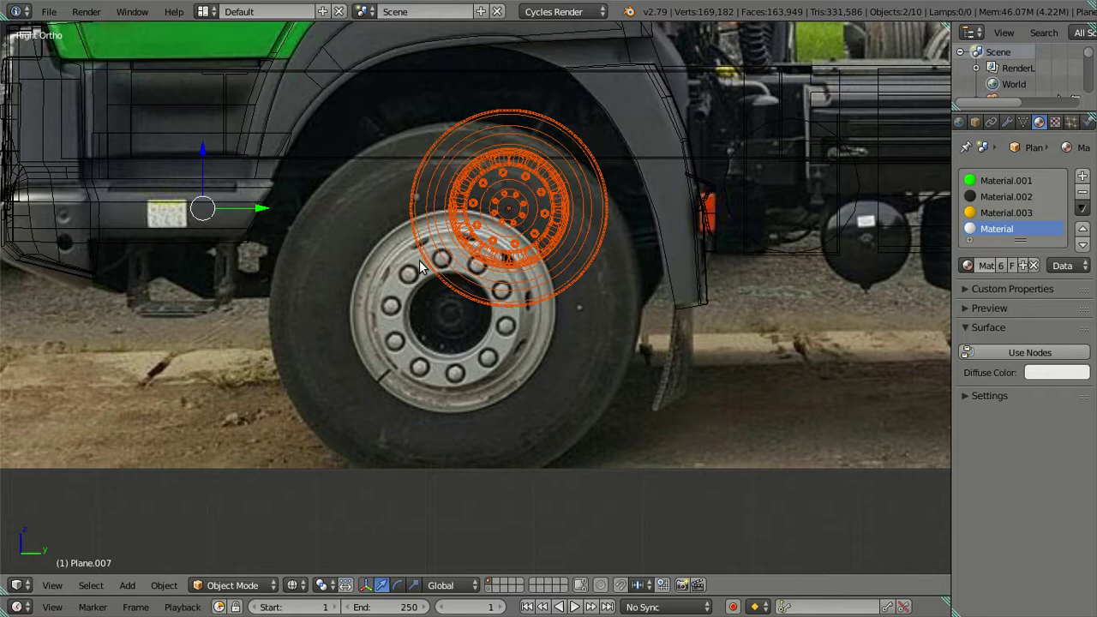
{"action": "scroll", "coordinate": [411, 251], "scroll_direction": "down", "scroll_amount": 3}
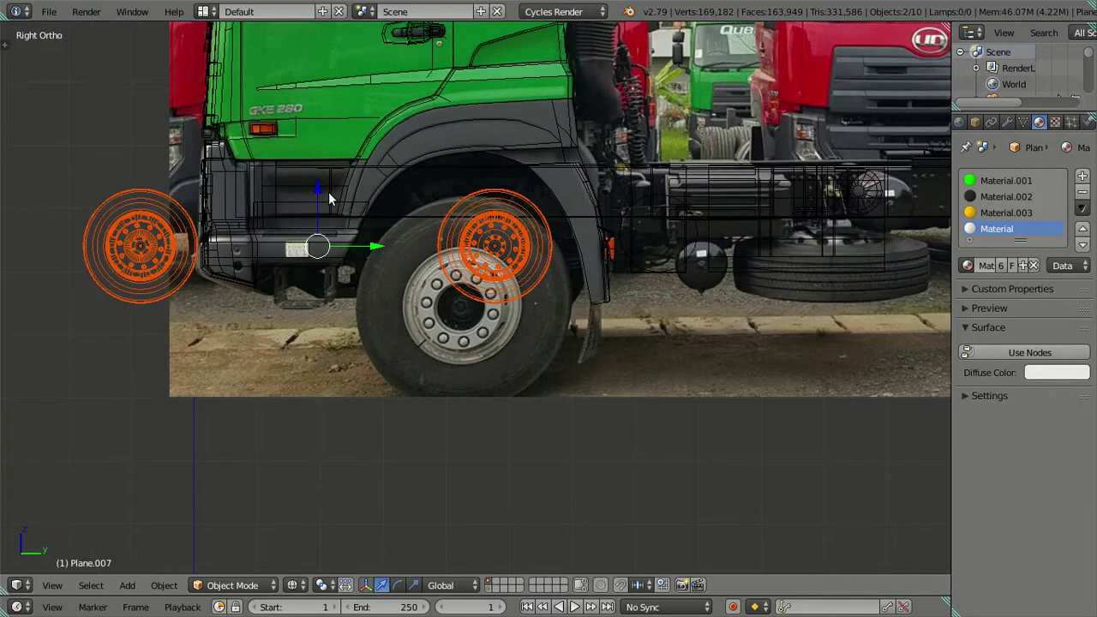
{"action": "left_click_drag", "start_coordinate": [317, 199], "coordinate": [316, 249]}
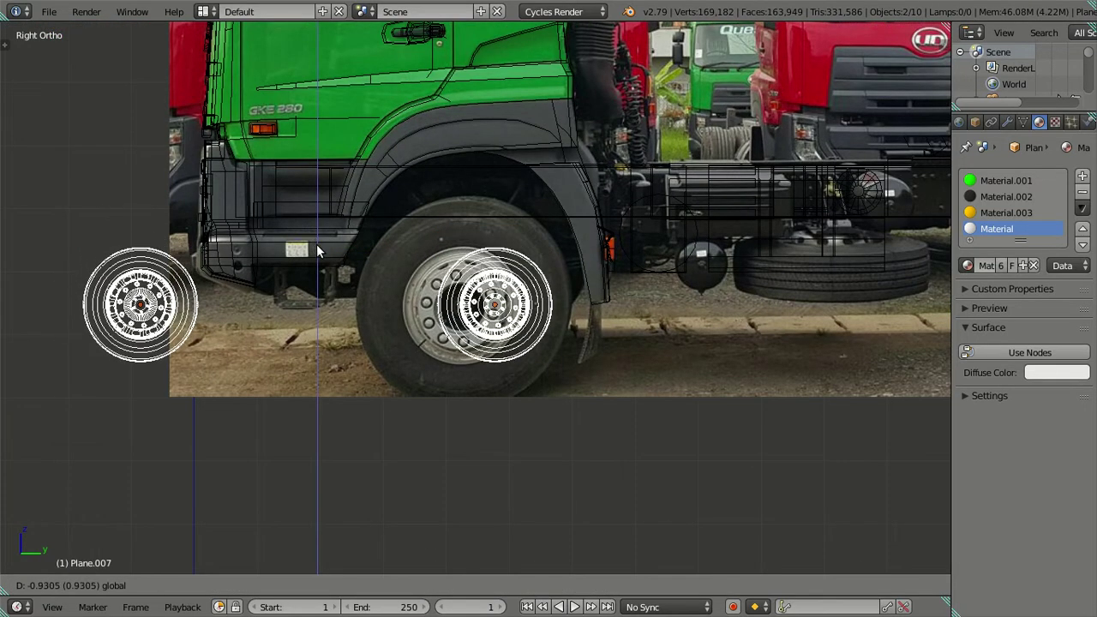
{"action": "left_click_drag", "start_coordinate": [382, 304], "coordinate": [335, 286]}
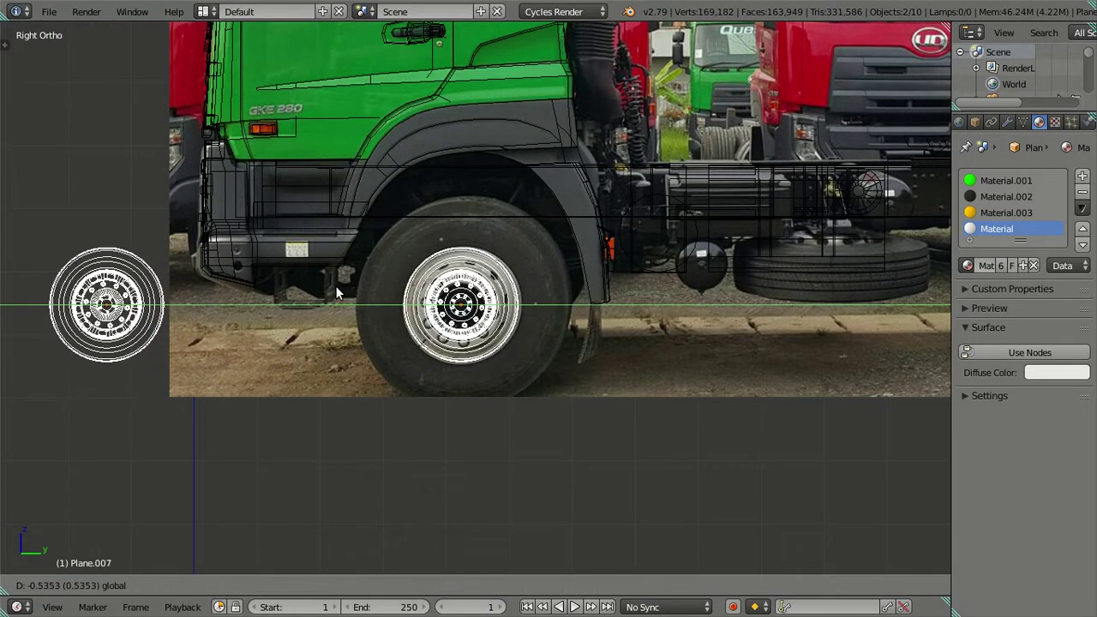
{"action": "scroll", "coordinate": [528, 319], "scroll_direction": "up", "scroll_amount": 3}
{"action": "key", "text": "s"}
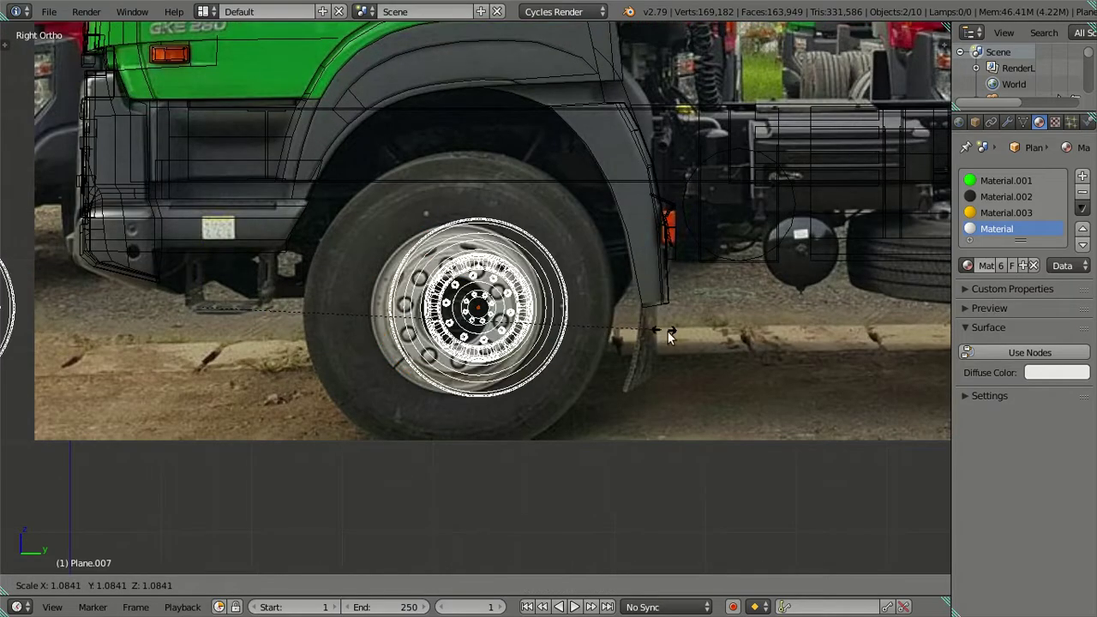
{"action": "left_click", "coordinate": [900, 493]}
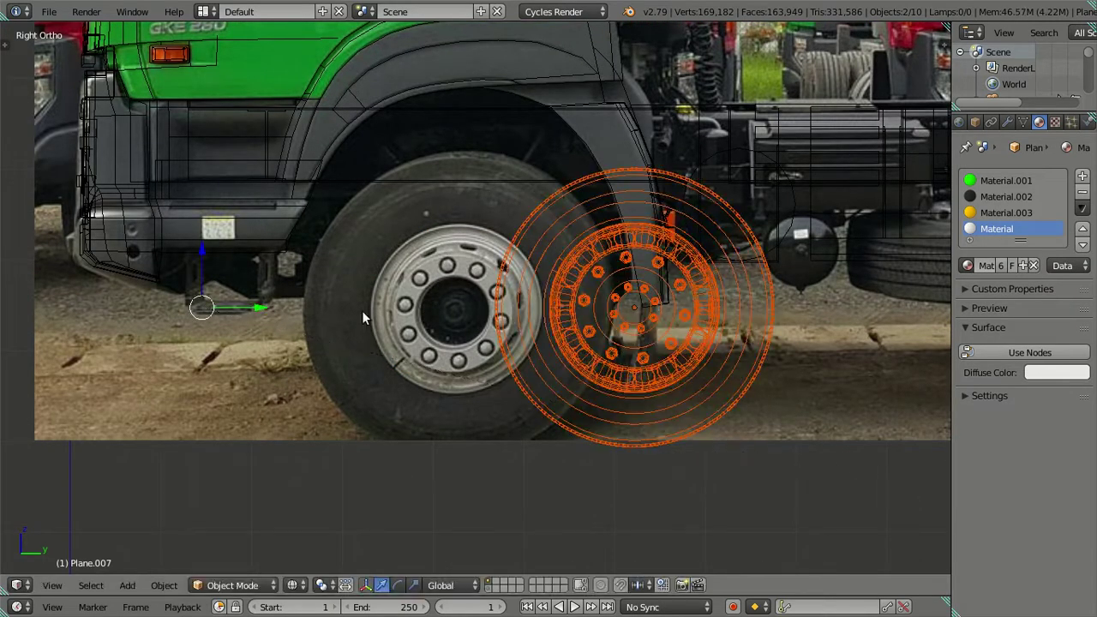
{"action": "left_click_drag", "start_coordinate": [261, 310], "coordinate": [79, 287]}
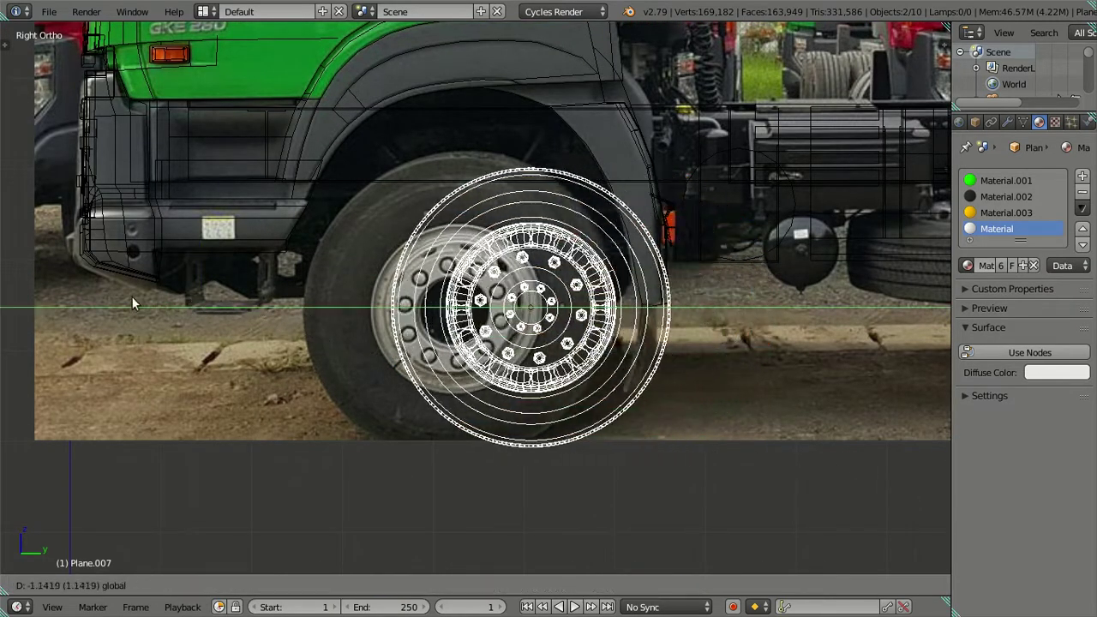
Enlarge the wheel slightly and slide it along Y toward the photo's front wheel
{"action": "left_click", "coordinate": [83, 287]}
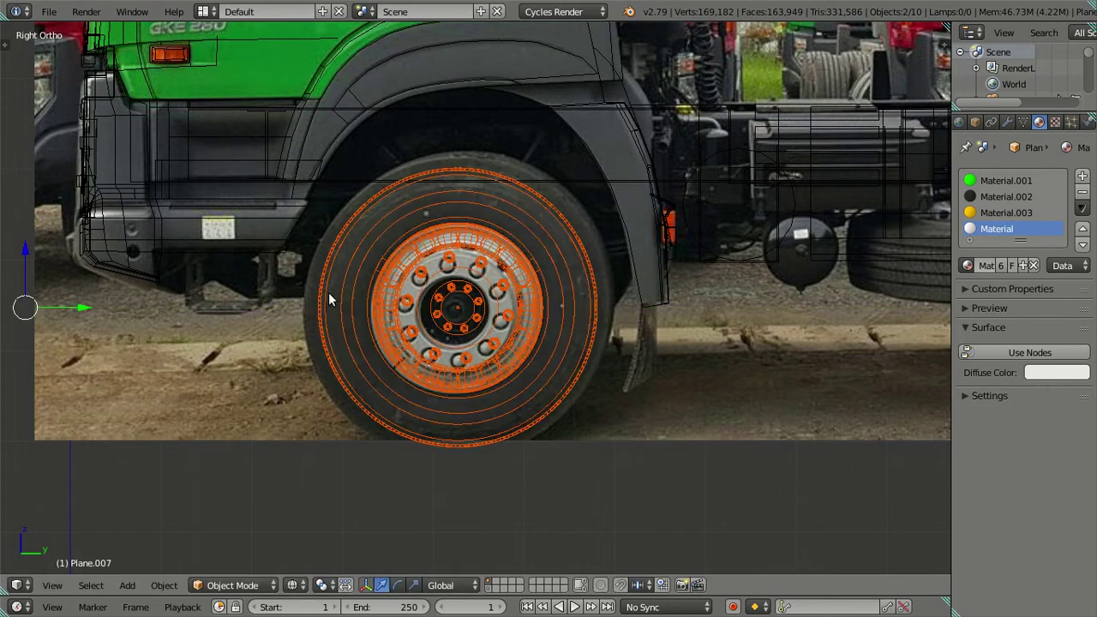
{"action": "key", "text": "s"}
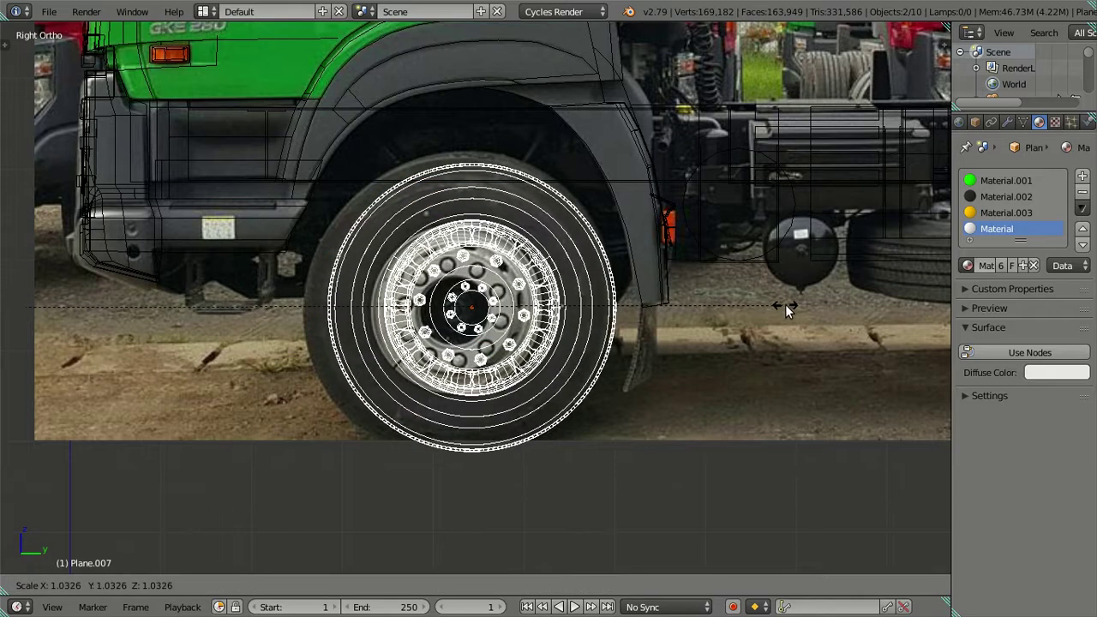
{"action": "left_click", "coordinate": [801, 309]}
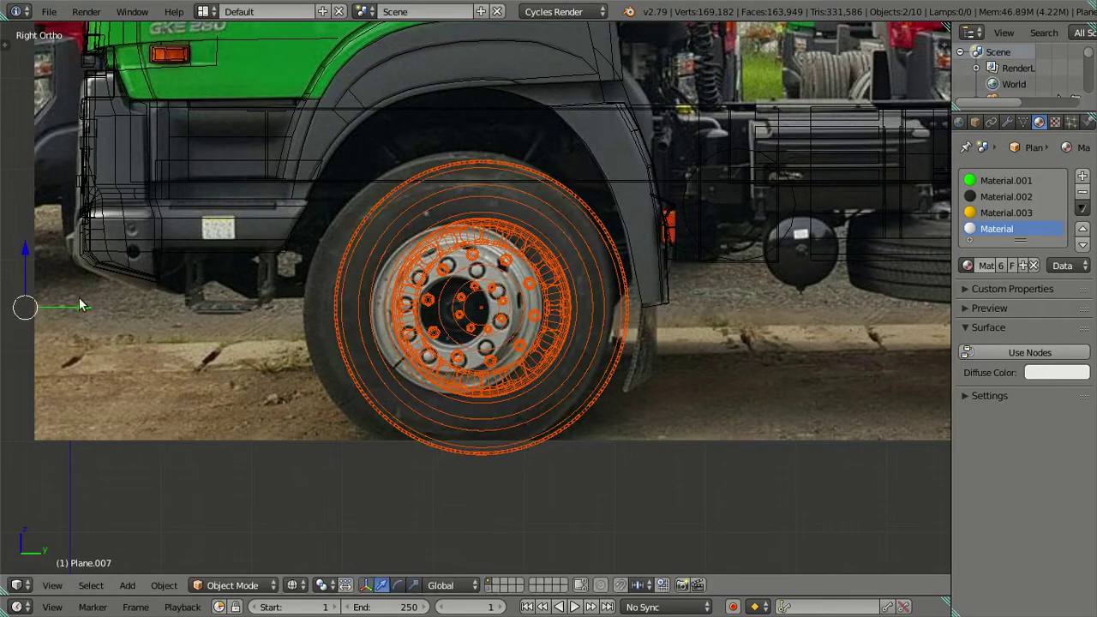
{"action": "key", "text": "g"}
{"action": "key", "text": "y"}
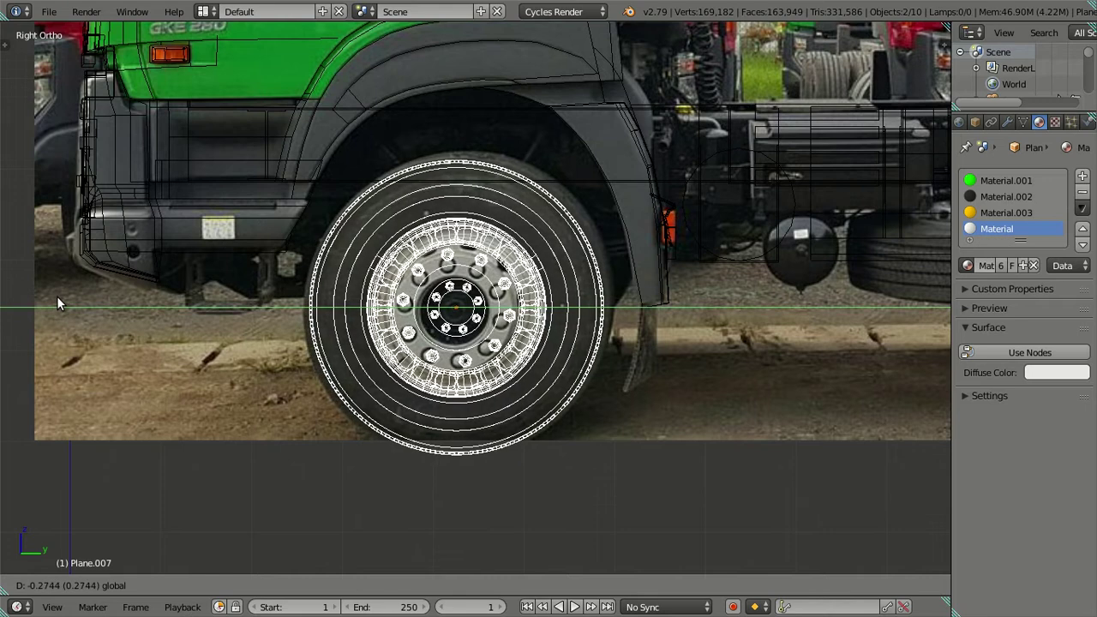
{"action": "left_click", "coordinate": [58, 303]}
{"action": "key", "text": "s"}
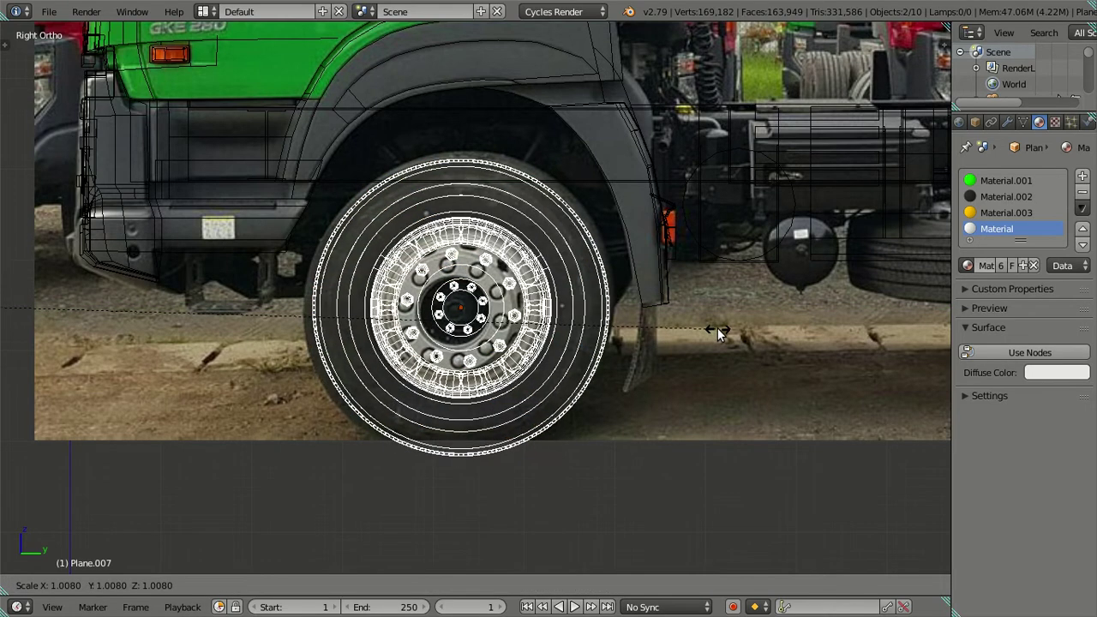
{"action": "left_click", "coordinate": [719, 329]}
Fine-tune the wheel's scale and Y position until it lines up with the photo's wheel
{"action": "middle_click_drag", "start_coordinate": [477, 307], "coordinate": [597, 303], "text": "shift"}
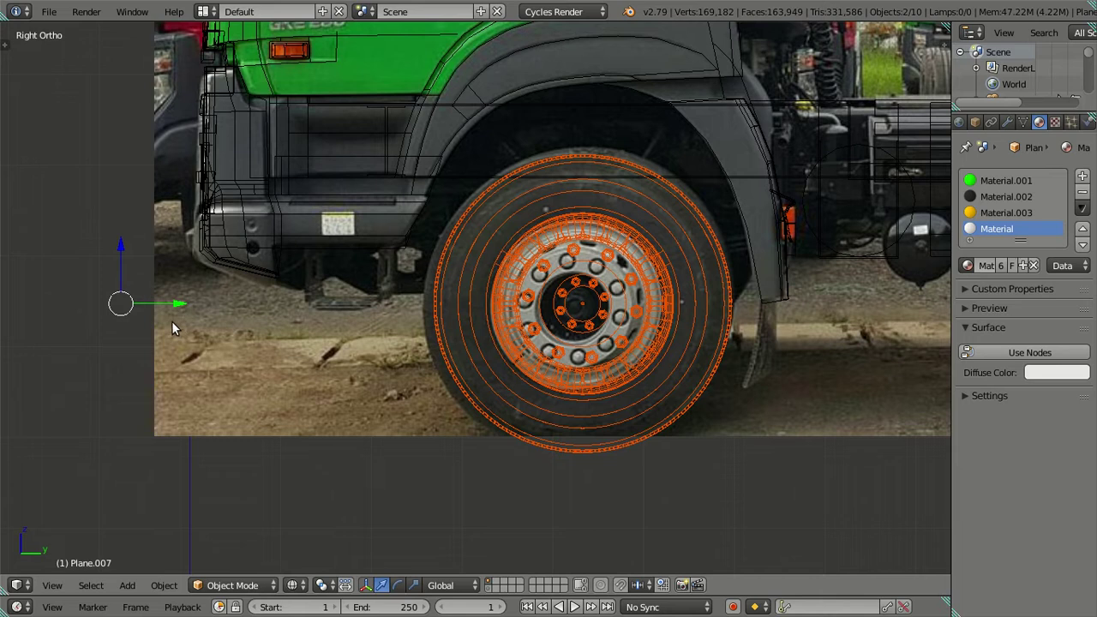
{"action": "key", "text": "g"}
{"action": "key", "text": "y"}
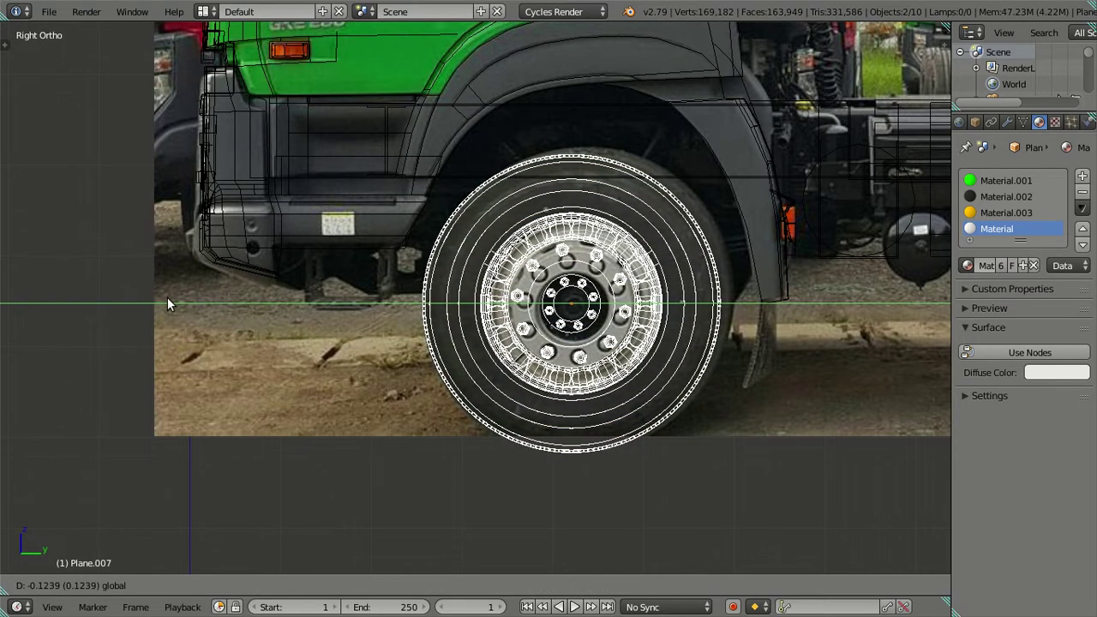
{"action": "left_click", "coordinate": [171, 297]}
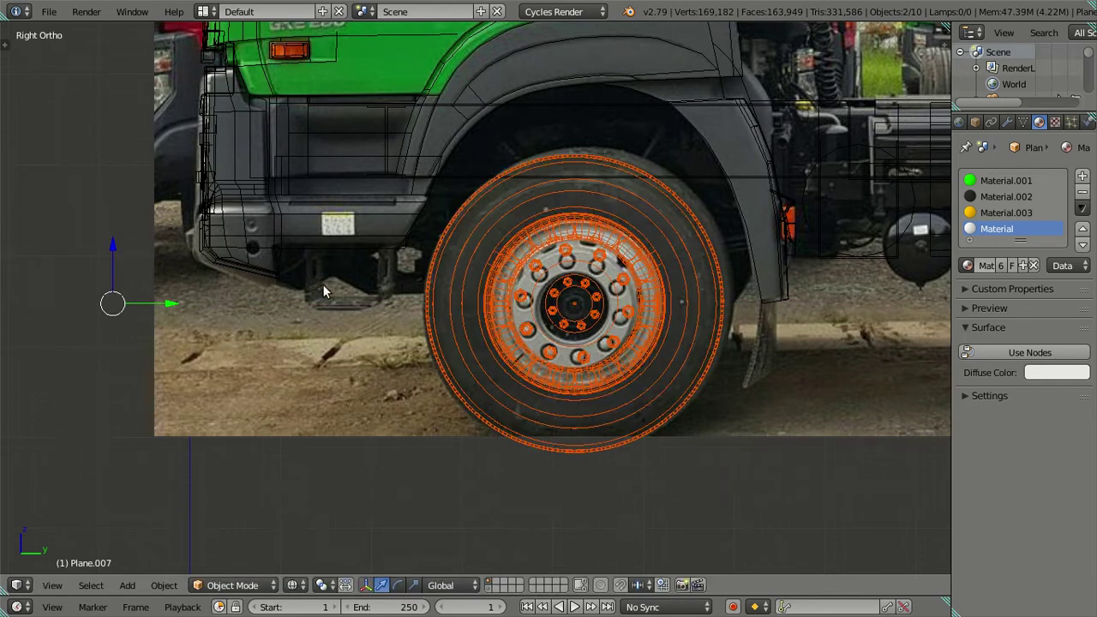
{"action": "key", "text": "s"}
{"action": "left_click", "coordinate": [325, 283]}
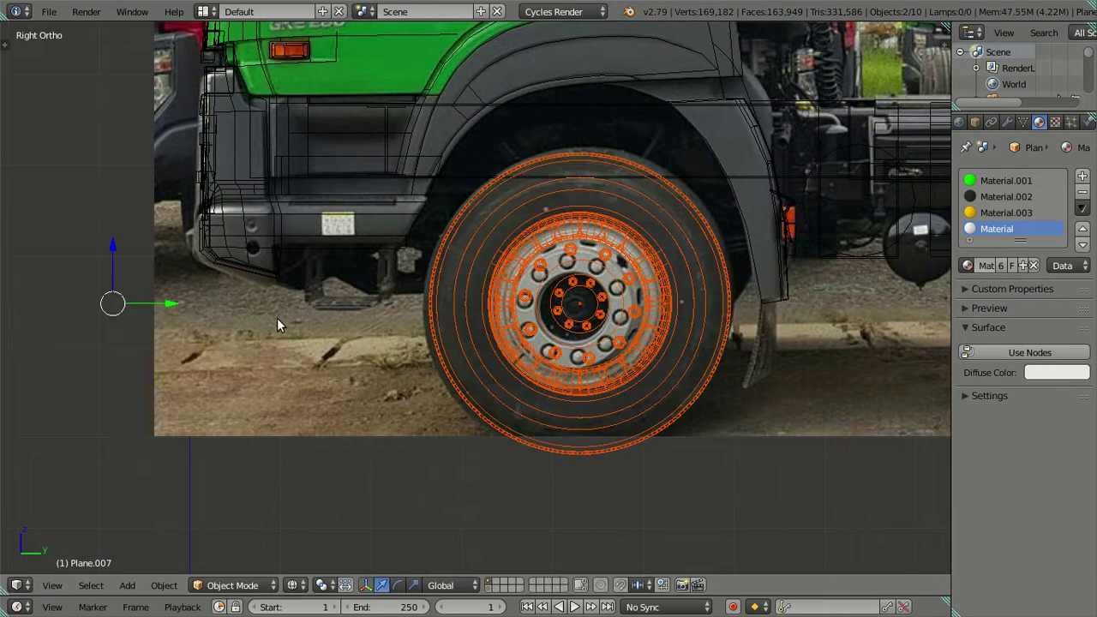
{"action": "left_click_drag", "start_coordinate": [176, 301], "coordinate": [173, 301]}
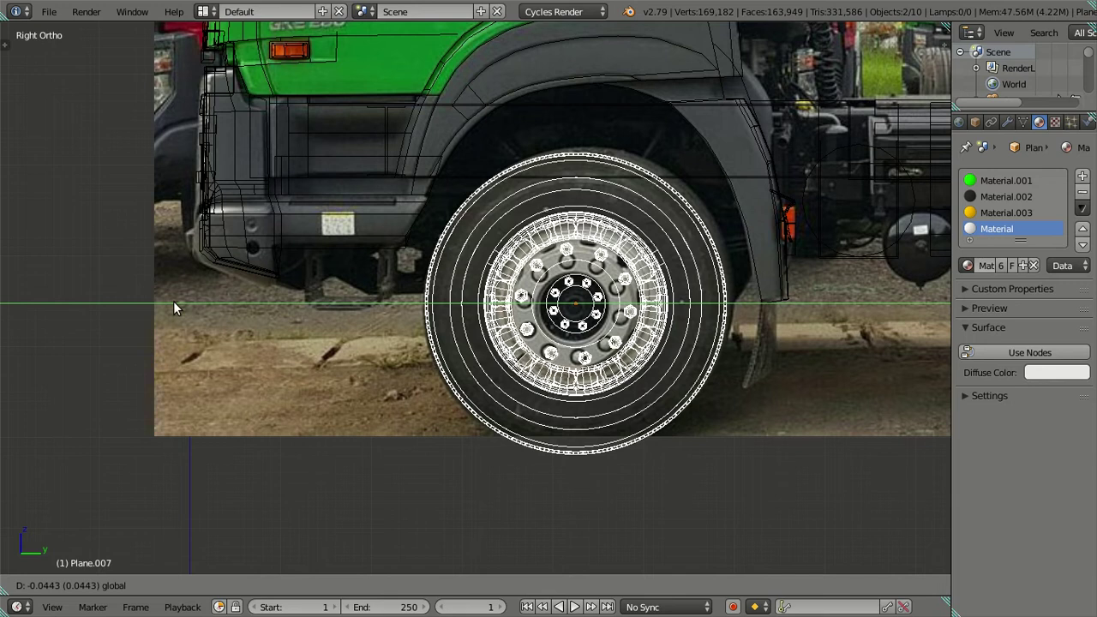
{"action": "left_click", "coordinate": [173, 300]}
Snap the 3D cursor to the selected wheels' centre
{"action": "scroll", "coordinate": [173, 301], "scroll_direction": "down", "scroll_amount": 3}
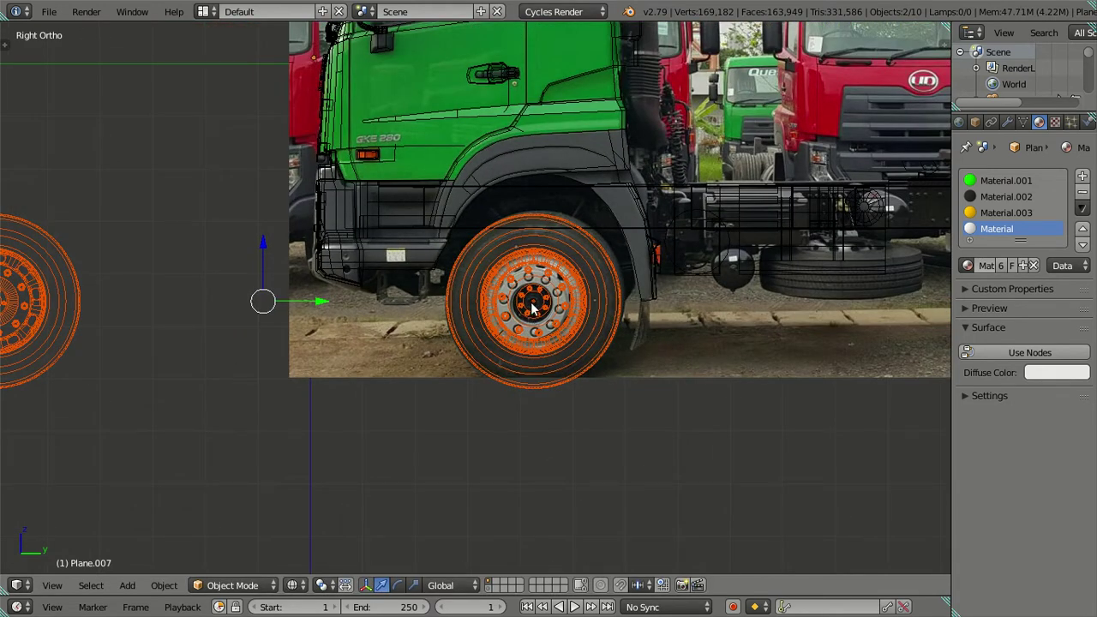
{"action": "scroll", "coordinate": [531, 309], "scroll_direction": "down", "scroll_amount": 3}
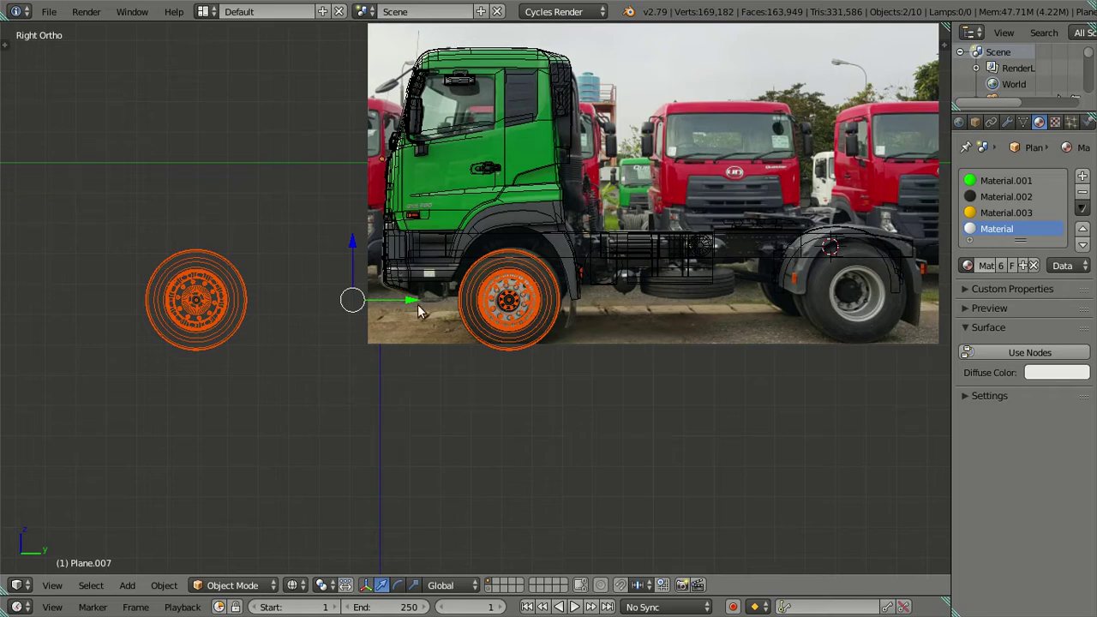
{"action": "key", "text": "shift+s"}
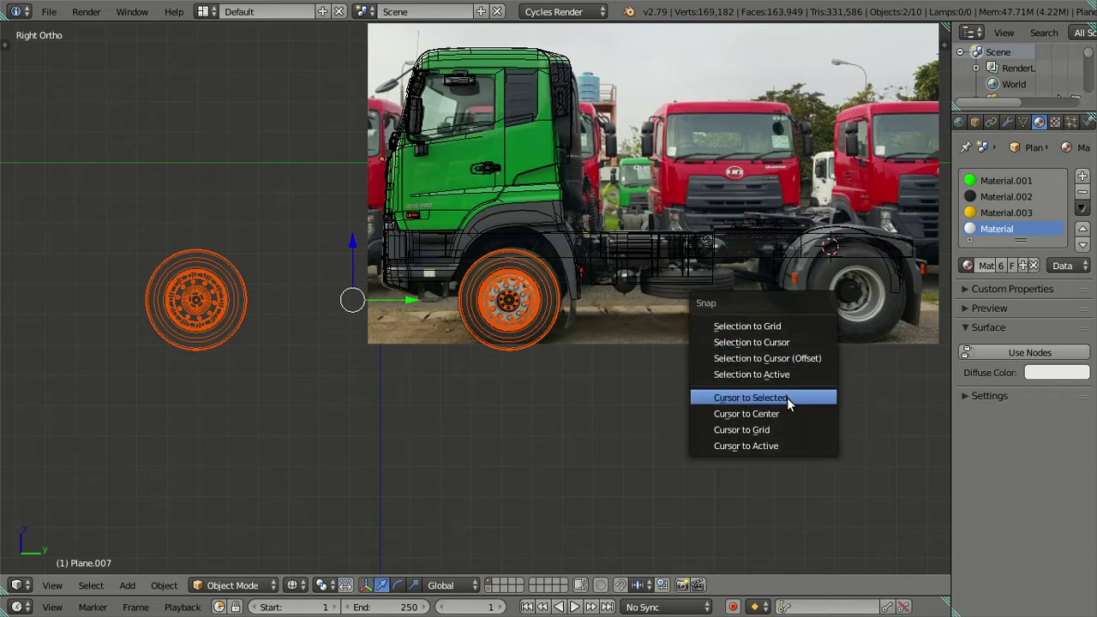
{"action": "left_click", "coordinate": [787, 397]}
Scale the selected wheels up slightly, then undo a repeated enlargement
{"action": "scroll", "coordinate": [765, 328], "scroll_direction": "up", "scroll_amount": 3}
{"action": "key", "text": "s"}
{"action": "left_click", "coordinate": [731, 270]}
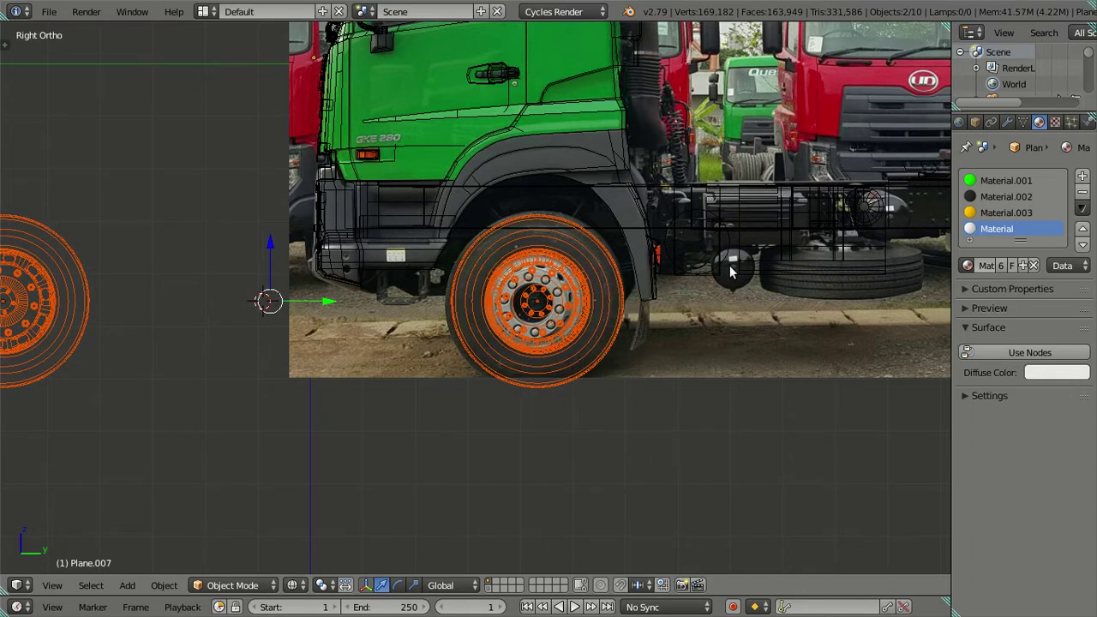
{"action": "key", "text": "shift+r"}
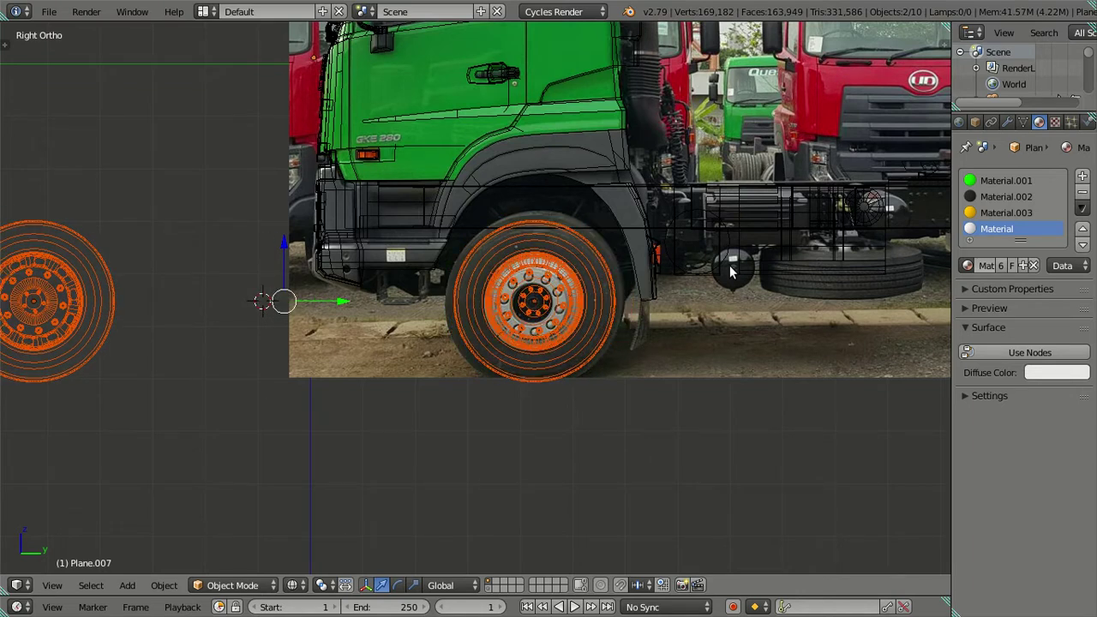
{"action": "key", "text": "ctrl+z"}
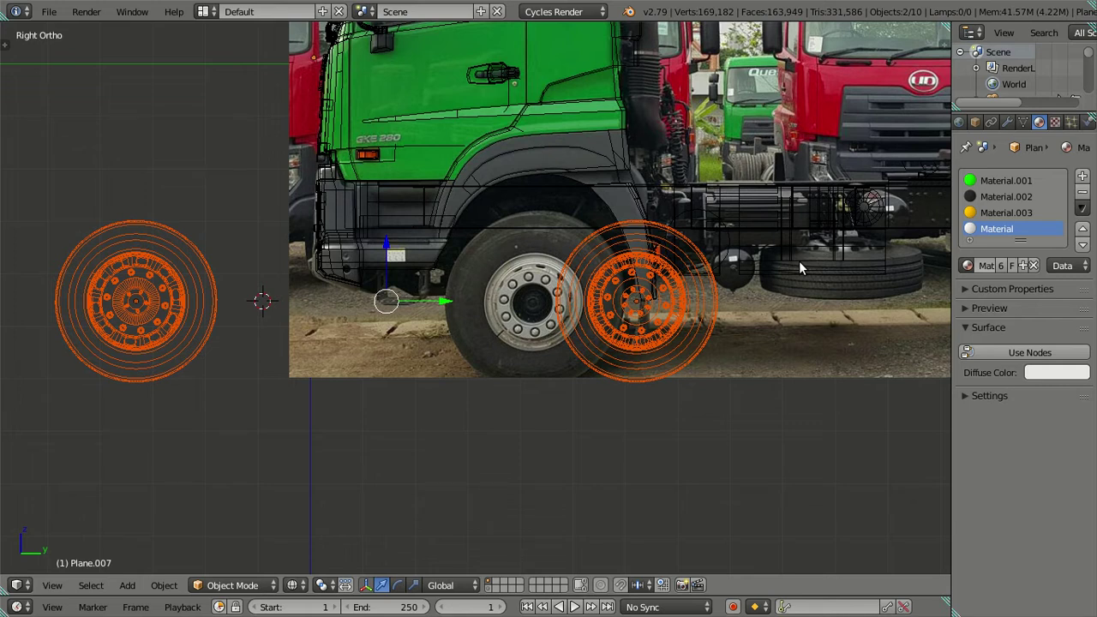
Undo the earlier tweaks and snap the selected wheels to the 3D cursor
{"action": "key", "text": "ctrl+z"}
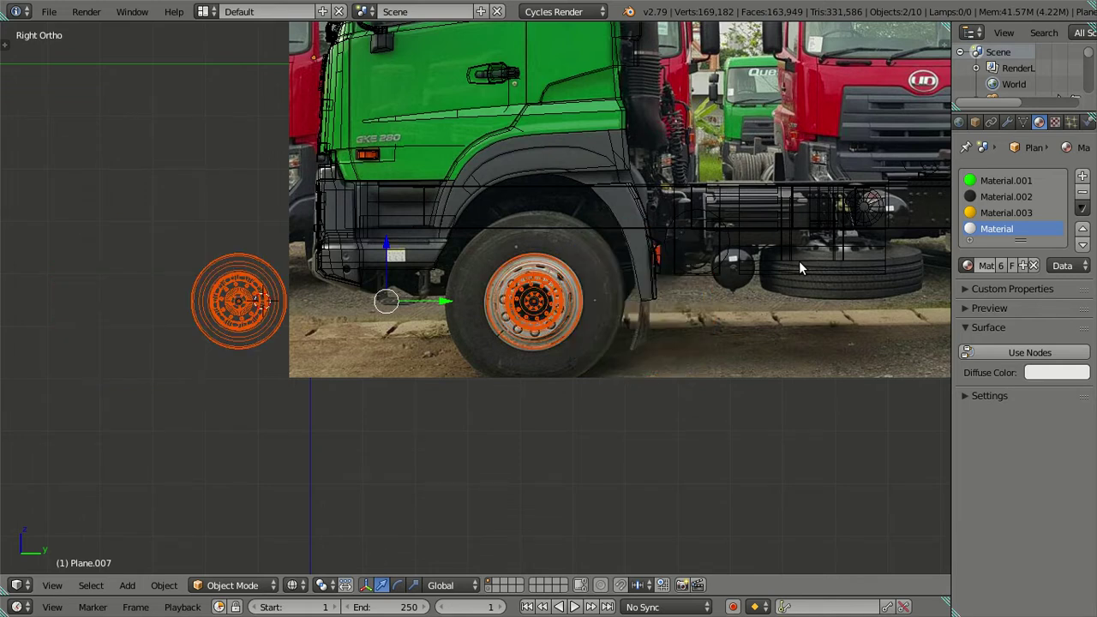
{"action": "key", "text": "ctrl+z"}
{"action": "key", "text": "ctrl+z"}
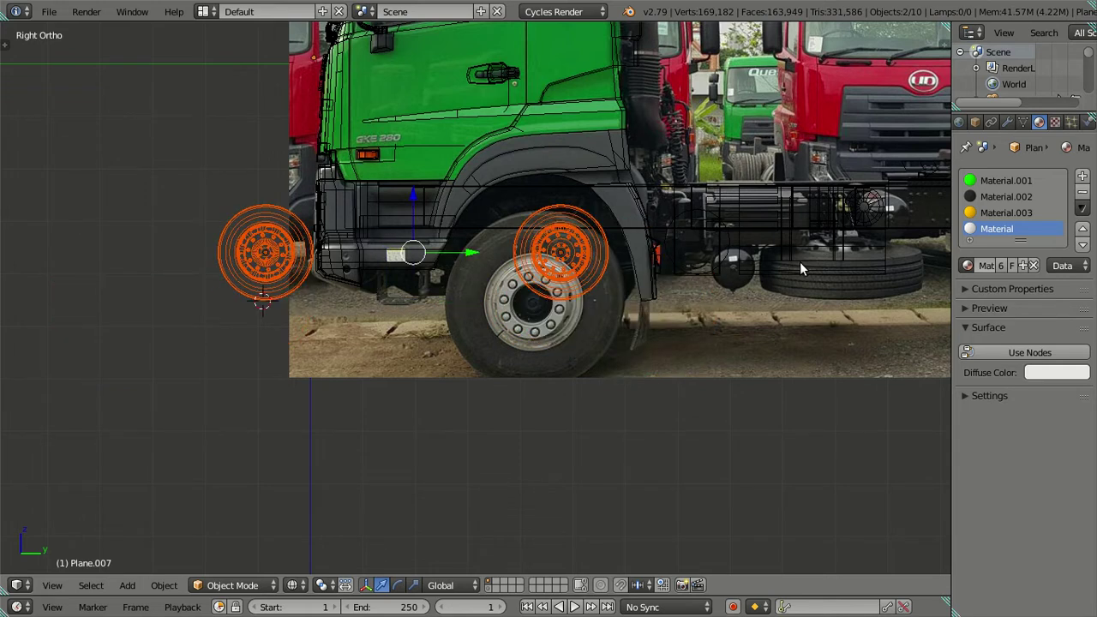
{"action": "key", "text": "shift+s"}
{"action": "left_click", "coordinate": [797, 225]}
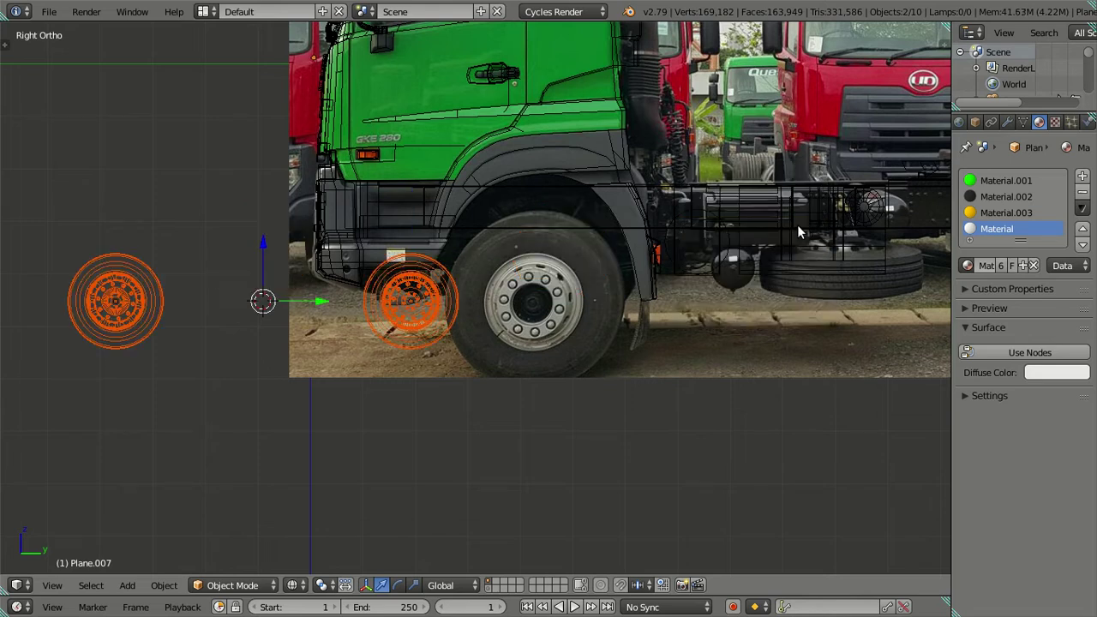
Scale the wheels by 1.825 around the 3D cursor
{"action": "scroll", "coordinate": [652, 308], "scroll_direction": "up", "scroll_amount": 3}
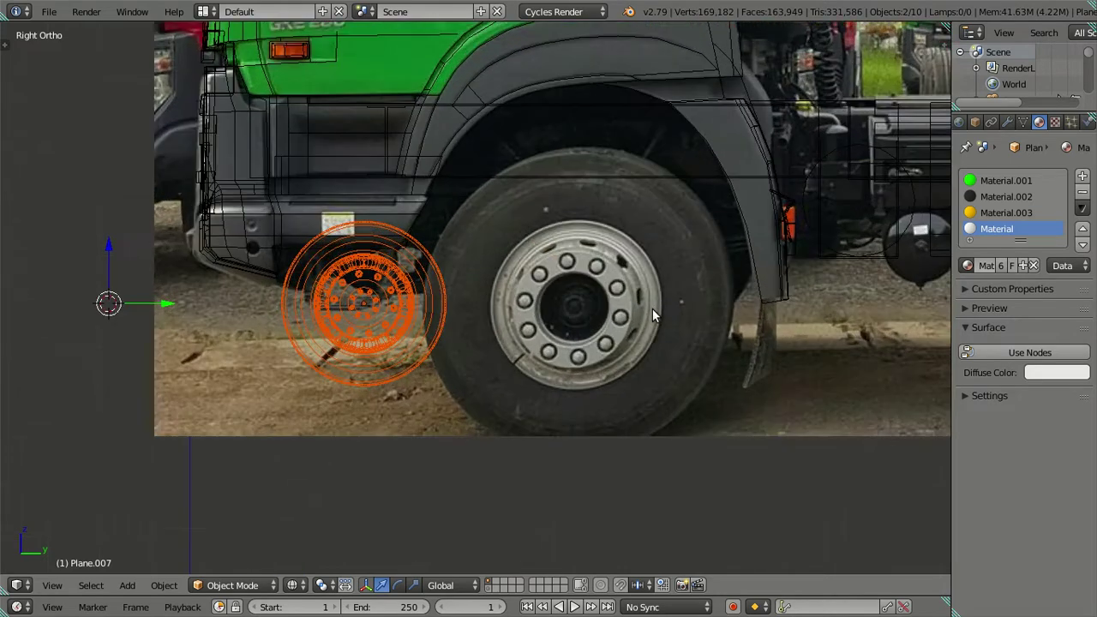
{"action": "scroll", "coordinate": [652, 308], "scroll_direction": "up", "scroll_amount": 1}
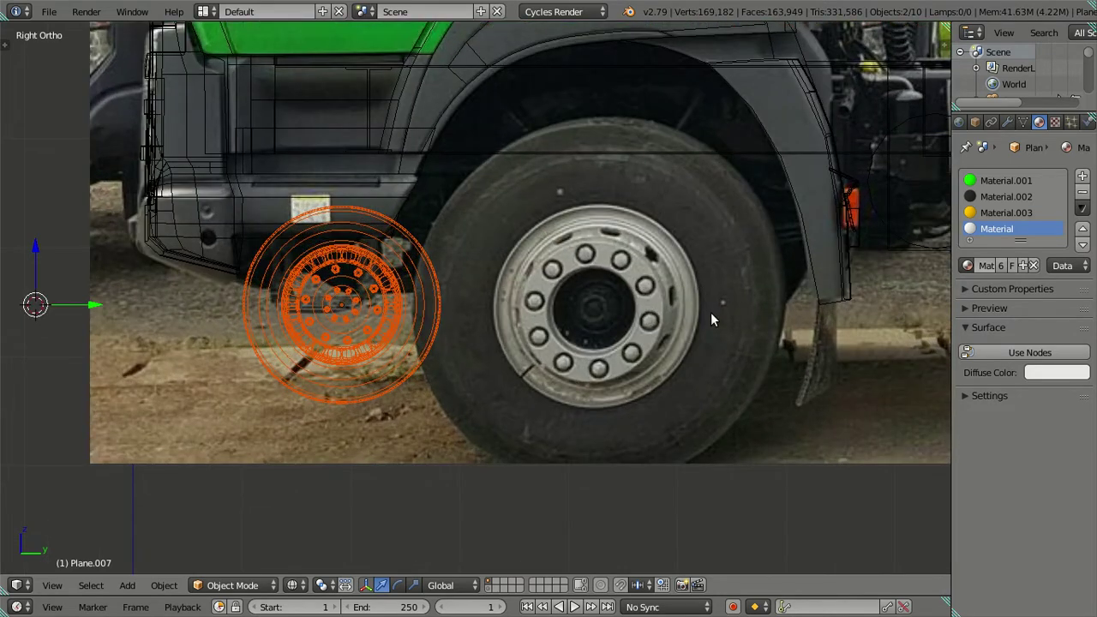
{"action": "key", "text": "s"}
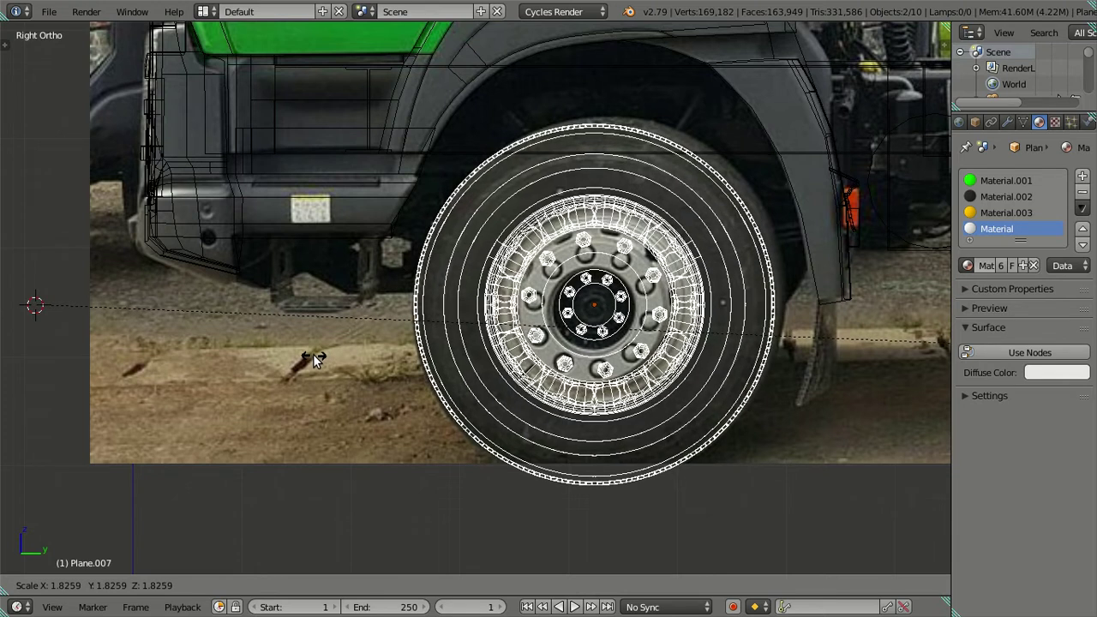
{"action": "type", "text": "1"}
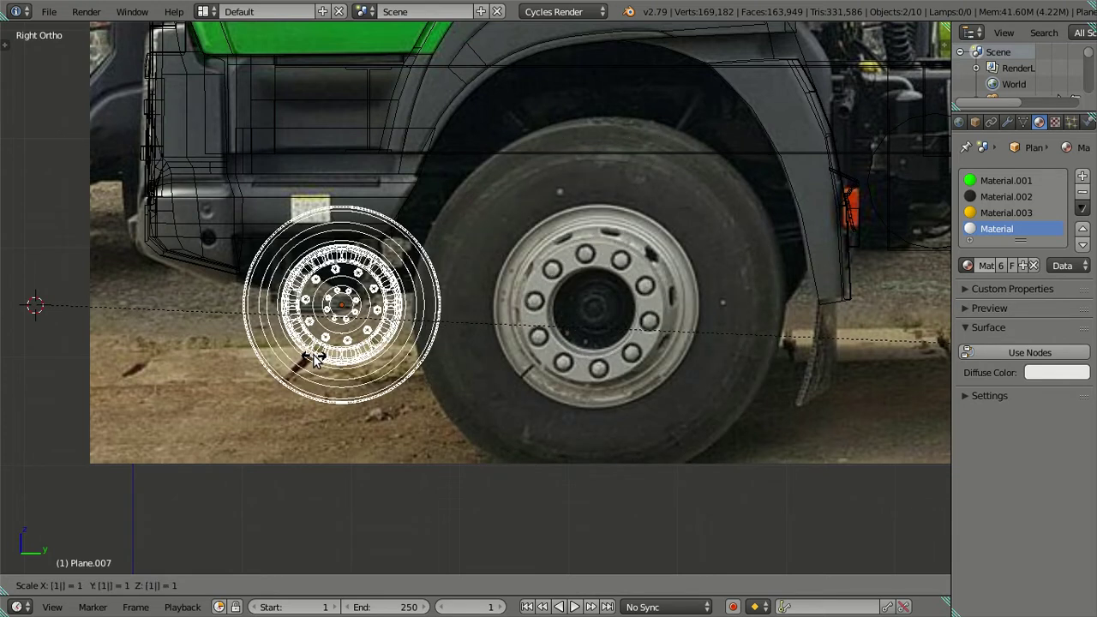
{"action": "type", "text": ".825"}
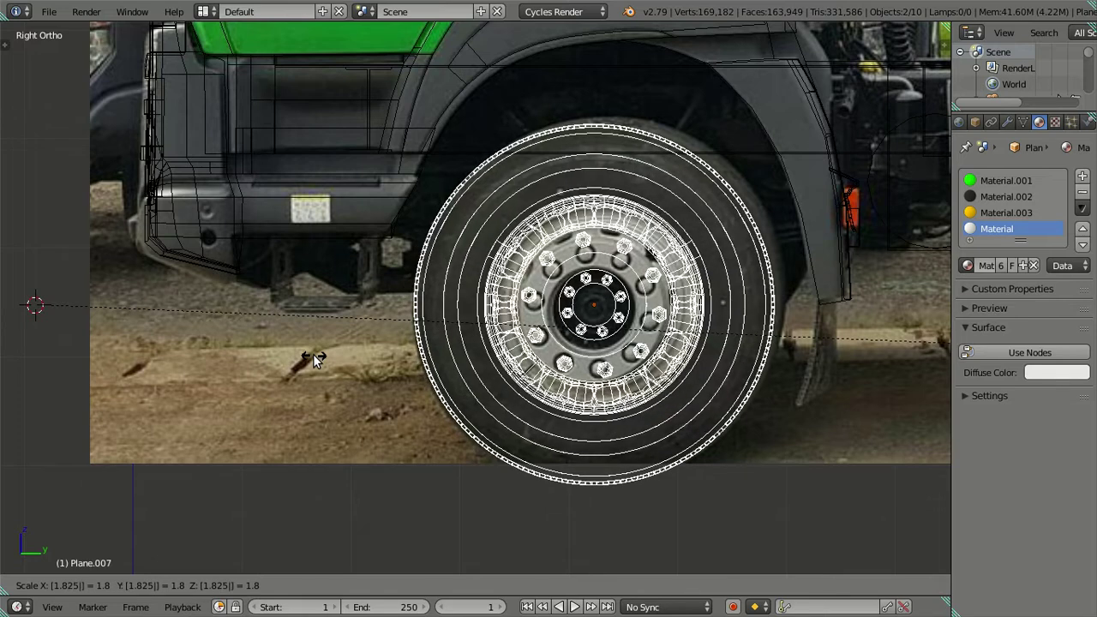
{"action": "key", "text": "Return"}
Slide both wheels along Y to the truck's axle positions
{"action": "scroll", "coordinate": [317, 335], "scroll_direction": "down", "scroll_amount": 5}
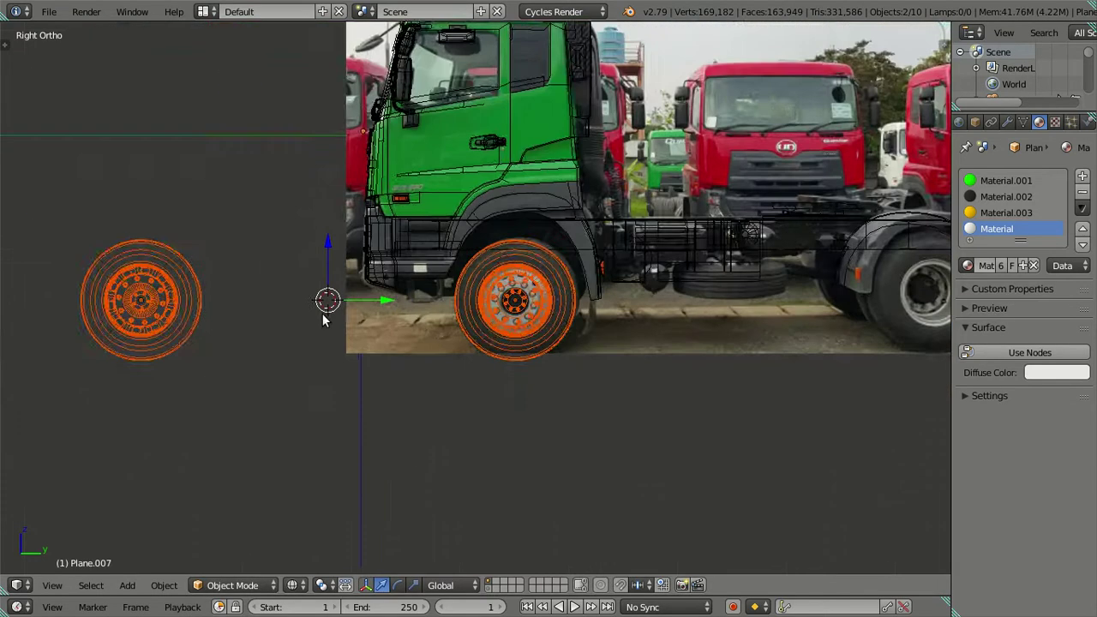
{"action": "scroll", "coordinate": [322, 313], "scroll_direction": "down", "scroll_amount": 5}
{"action": "scroll", "coordinate": [454, 343], "scroll_direction": "up", "scroll_amount": 5}
{"action": "left_click_drag", "start_coordinate": [385, 301], "coordinate": [760, 309]}
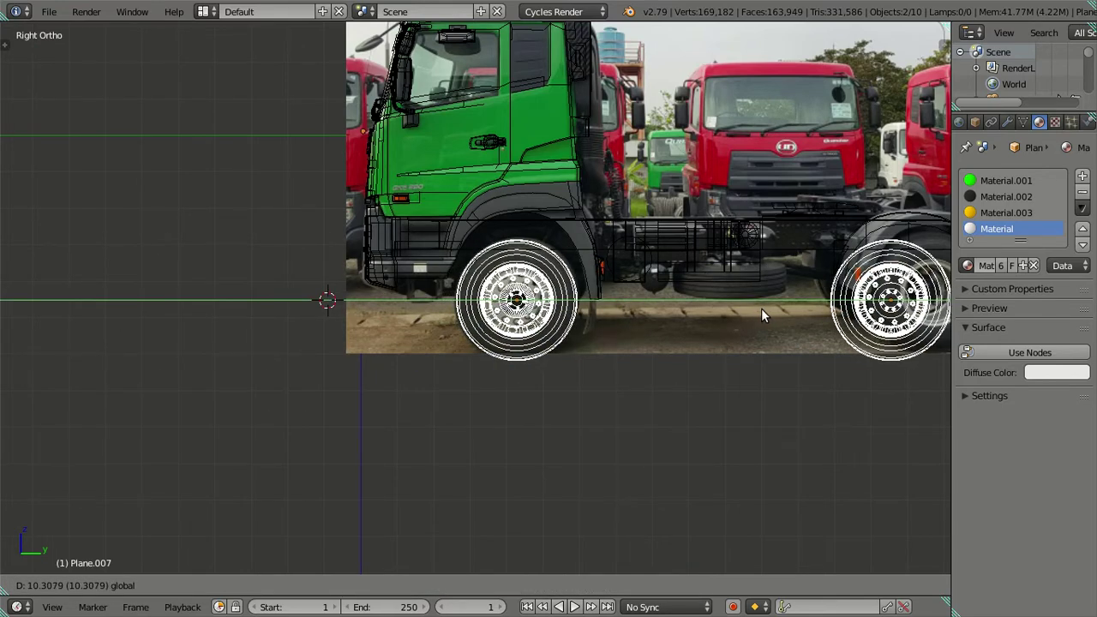
{"action": "left_click", "coordinate": [761, 308]}
{"action": "middle_click_drag", "start_coordinate": [654, 340], "coordinate": [474, 332], "text": "shift"}
{"action": "scroll", "coordinate": [350, 361], "scroll_direction": "up", "scroll_amount": 2}
{"action": "scroll", "coordinate": [349, 361], "scroll_direction": "up", "scroll_amount": 2}
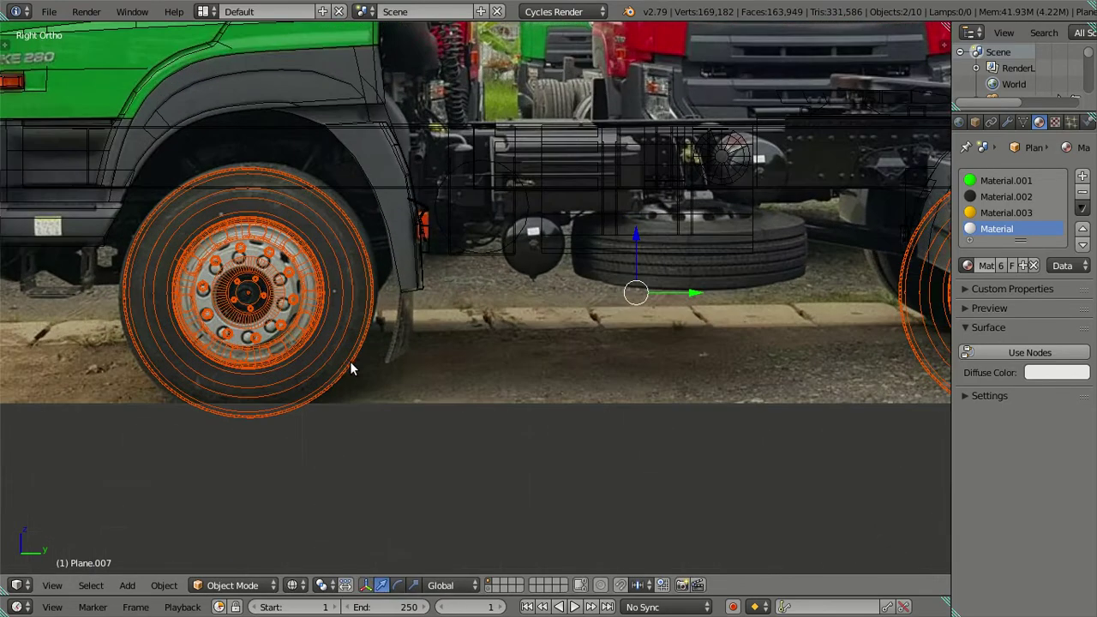
Select the rear wheel, centre the view on it and switch to solid shading
{"action": "right_click", "coordinate": [228, 399]}
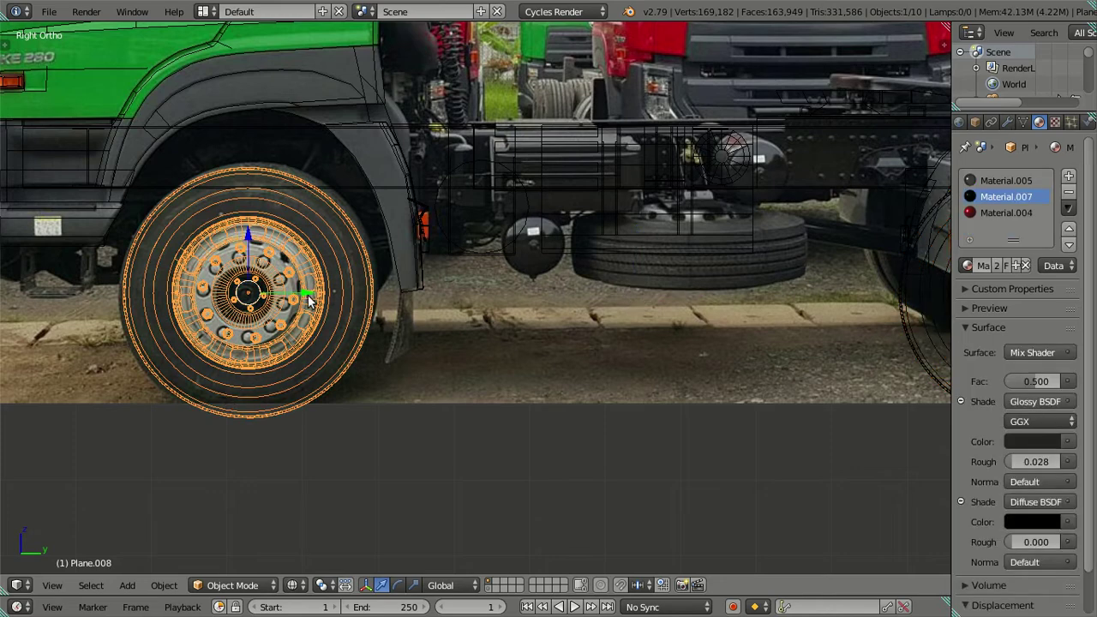
{"action": "key", "text": "Tab"}
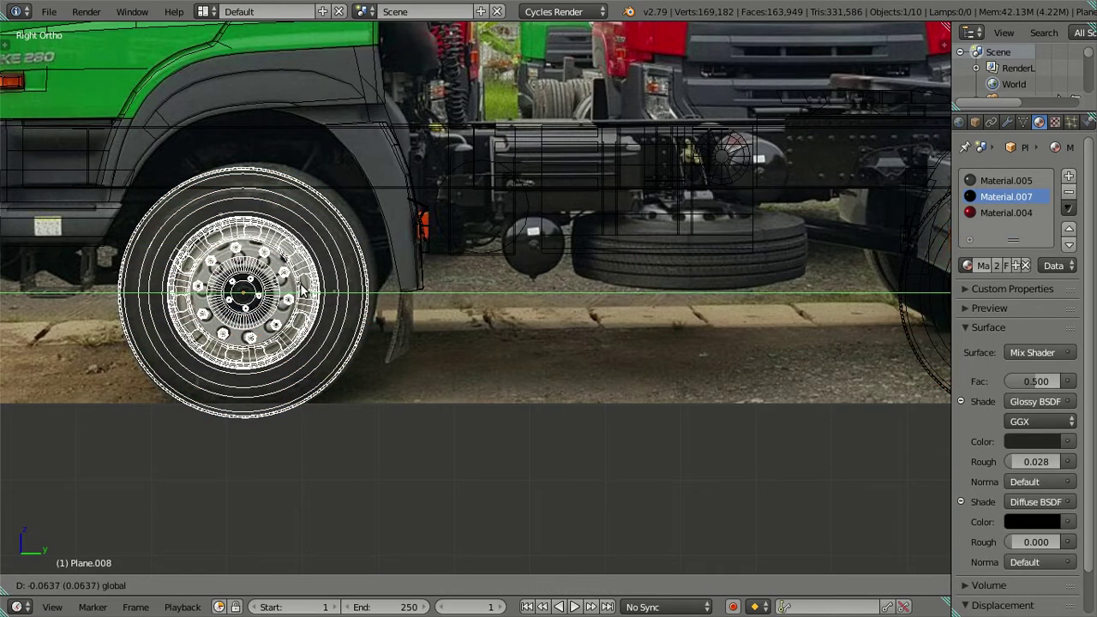
{"action": "key", "text": "Tab"}
{"action": "scroll", "coordinate": [434, 307], "scroll_direction": "down", "scroll_amount": 3}
{"action": "scroll", "coordinate": [551, 315], "scroll_direction": "up", "scroll_amount": 1}
{"action": "scroll", "coordinate": [555, 308], "scroll_direction": "up", "scroll_amount": 2}
{"action": "right_click", "coordinate": [555, 308]}
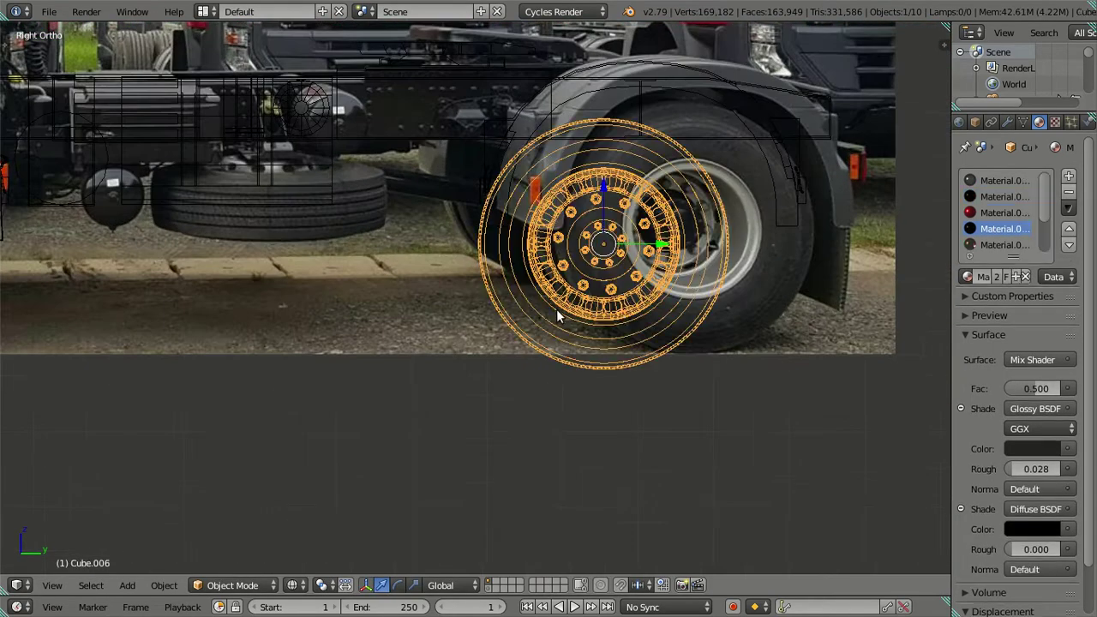
{"action": "key", "text": "KP_Decimal"}
{"action": "key", "text": "z"}
{"action": "scroll", "coordinate": [529, 378], "scroll_direction": "up", "scroll_amount": 3}
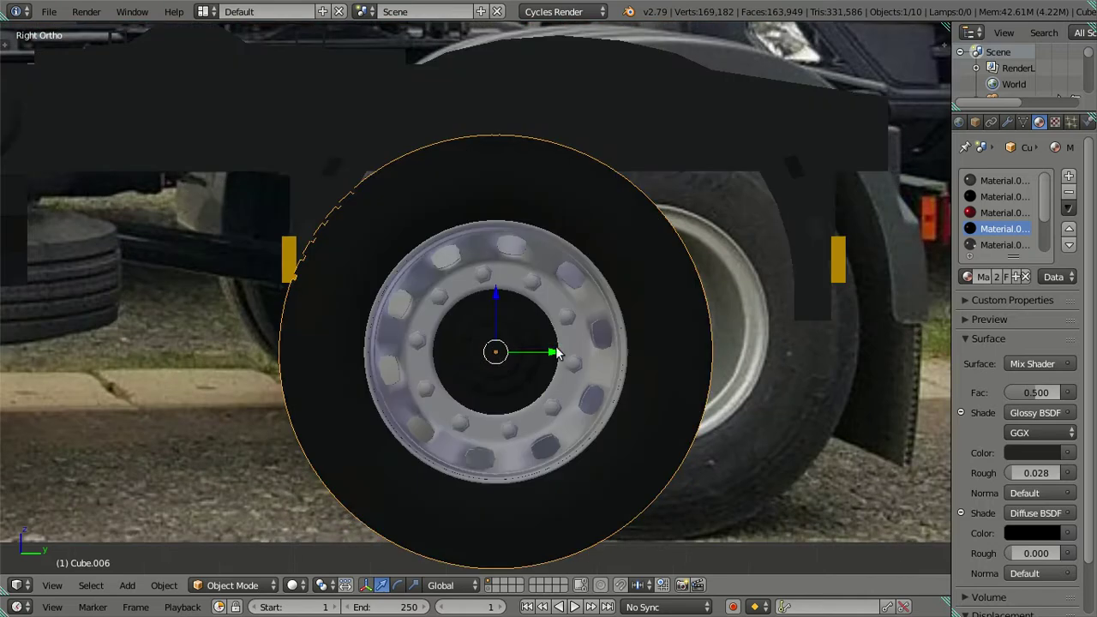
Nudge the rear wheel along Y onto the rear axle and view the whole truck
{"action": "key", "text": "g"}
{"action": "key", "text": "y"}
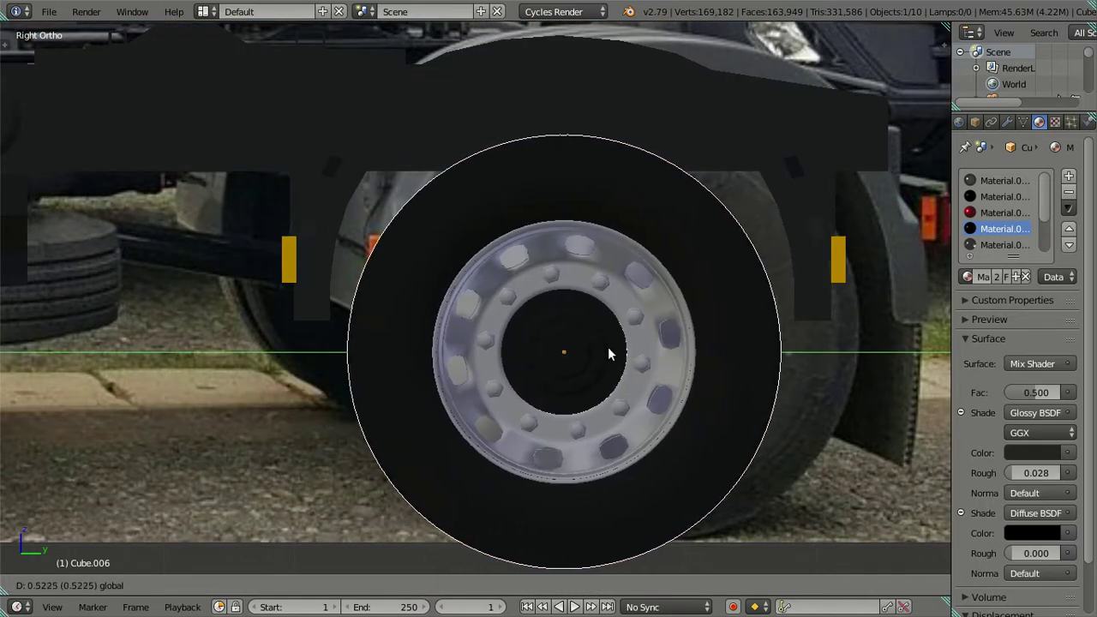
{"action": "left_click", "coordinate": [608, 346]}
{"action": "scroll", "coordinate": [488, 337], "scroll_direction": "down", "scroll_amount": 3}
{"action": "mouse_move", "coordinate": [436, 338]}
{"action": "middle_mouse_down"}
{"action": "mouse_move", "coordinate": [309, 359]}
{"action": "mouse_move", "coordinate": [376, 394]}
{"action": "mouse_move", "coordinate": [510, 333]}
{"action": "middle_mouse_up"}
{"action": "scroll", "coordinate": [376, 395], "scroll_direction": "down", "scroll_amount": 3}
{"action": "scroll", "coordinate": [459, 375], "scroll_direction": "up", "scroll_amount": 2}
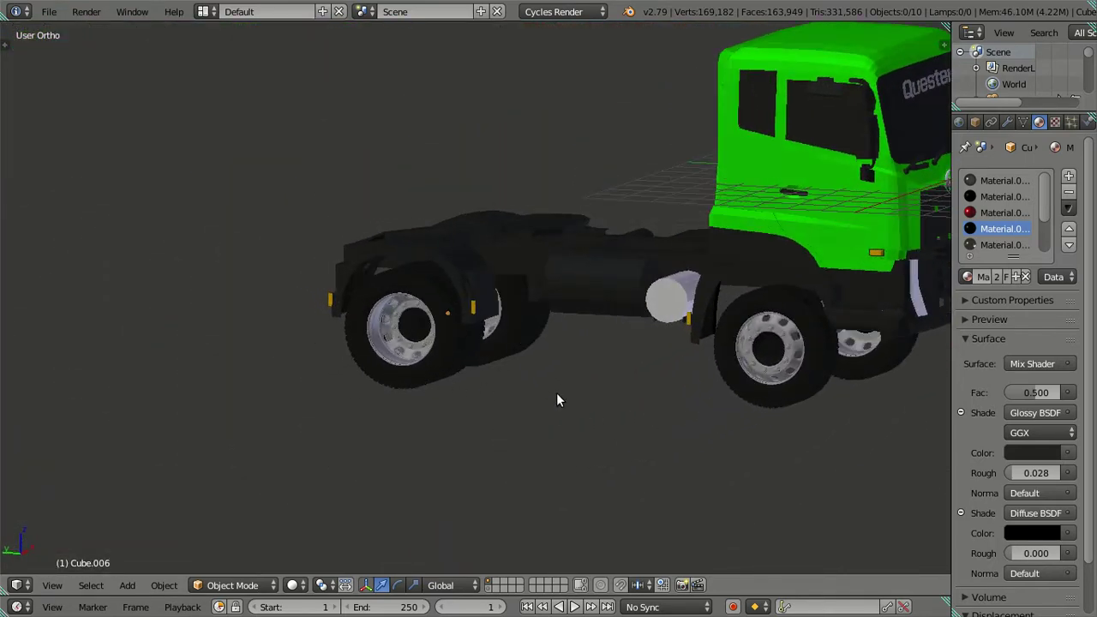
Select both wheels and raise them along Z in the side reference view
{"action": "key", "text": "ctrl+z"}
{"action": "scroll", "coordinate": [771, 381], "scroll_direction": "up", "scroll_amount": 2}
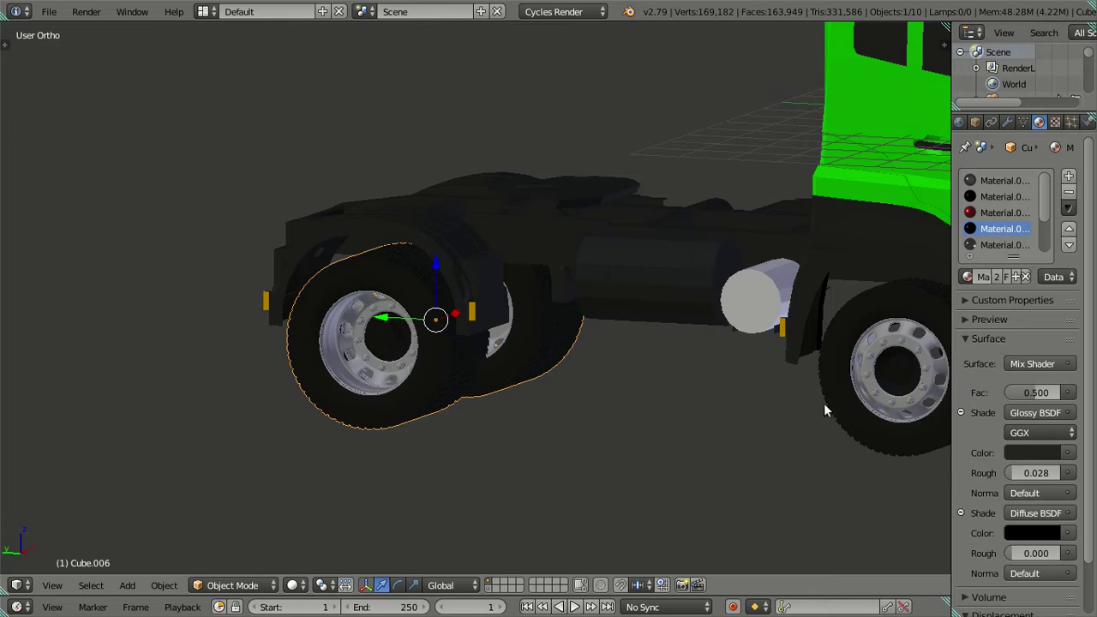
{"action": "right_click", "coordinate": [823, 410], "text": "shift"}
{"action": "scroll", "coordinate": [703, 391], "scroll_direction": "down", "scroll_amount": 3}
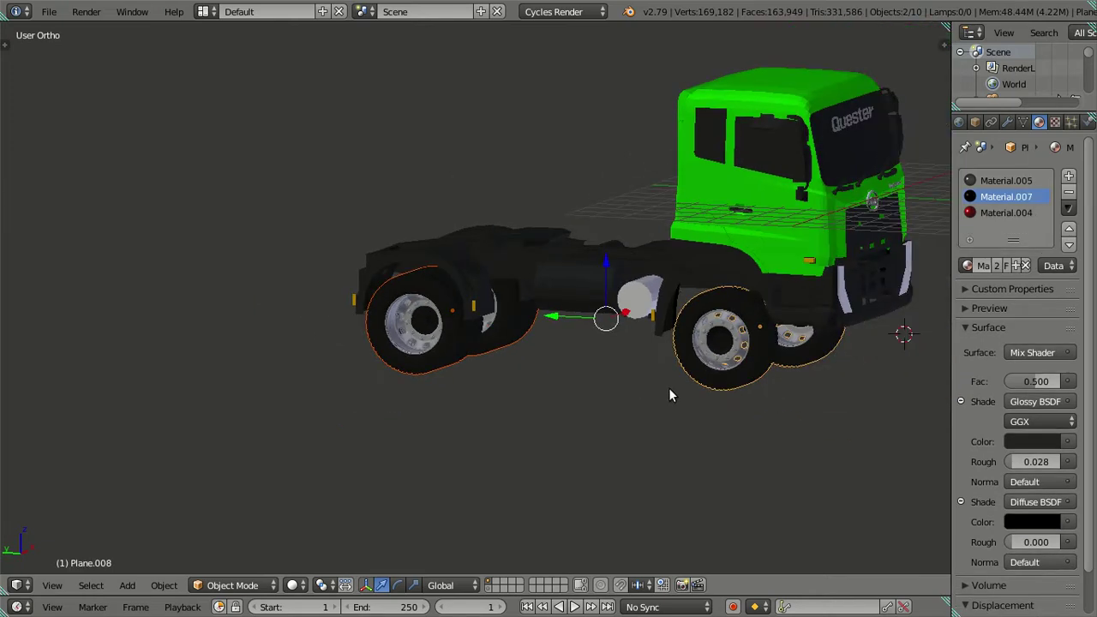
{"action": "key", "text": "KP_3"}
{"action": "scroll", "coordinate": [445, 364], "scroll_direction": "up", "scroll_amount": 2}
{"action": "scroll", "coordinate": [420, 314], "scroll_direction": "up", "scroll_amount": 4, "text": "ctrl"}
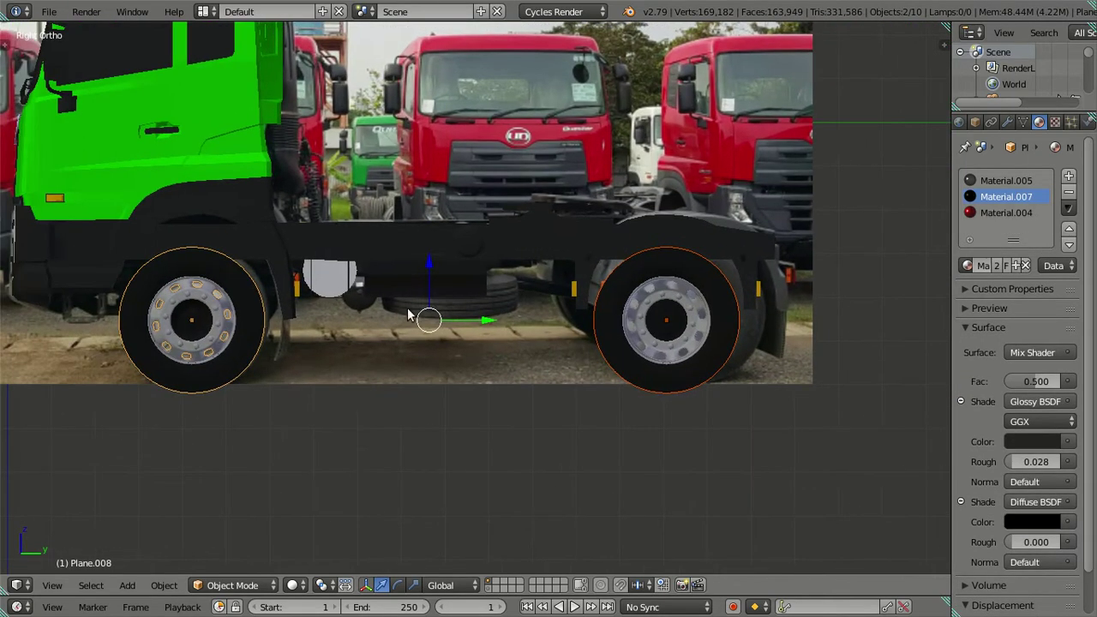
{"action": "scroll", "coordinate": [452, 268], "scroll_direction": "up", "scroll_amount": 2}
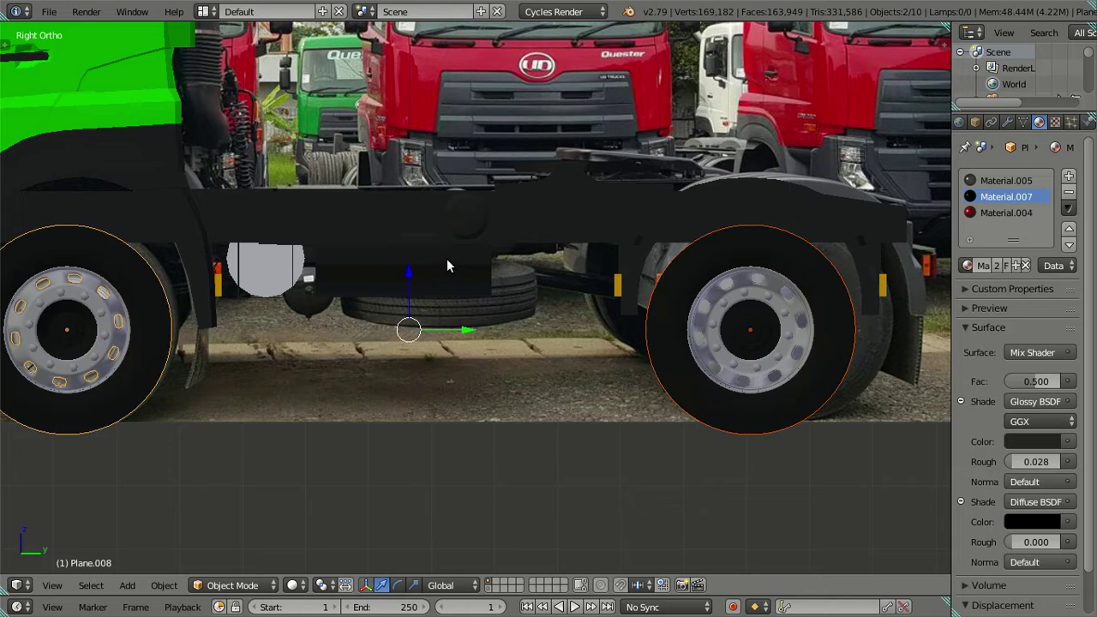
{"action": "key", "text": "g"}
{"action": "key", "text": "z"}
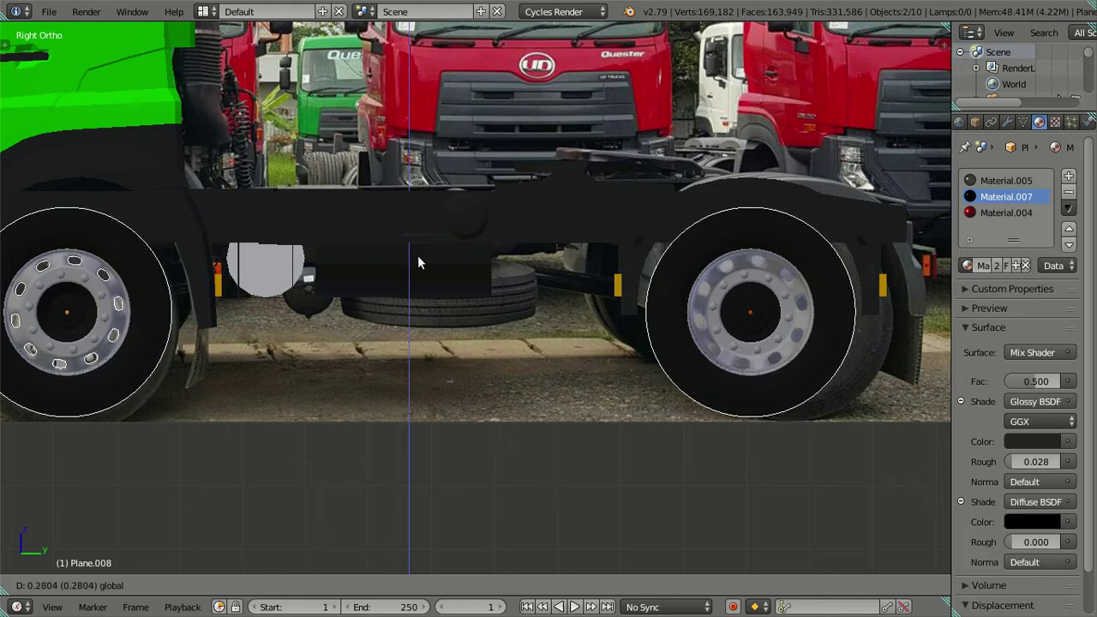
{"action": "left_click", "coordinate": [422, 269]}
Check the truck in perspective and camera views, then raise the wheels further along Z
{"action": "mouse_move", "coordinate": [502, 269]}
{"action": "middle_mouse_down"}
{"action": "mouse_move", "coordinate": [492, 335]}
{"action": "mouse_move", "coordinate": [447, 281]}
{"action": "mouse_move", "coordinate": [436, 289]}
{"action": "mouse_move", "coordinate": [545, 289]}
{"action": "middle_mouse_up"}
{"action": "scroll", "coordinate": [534, 293], "scroll_direction": "down", "scroll_amount": 5}
{"action": "key", "text": "KP_5"}
{"action": "key", "text": "KP_0"}
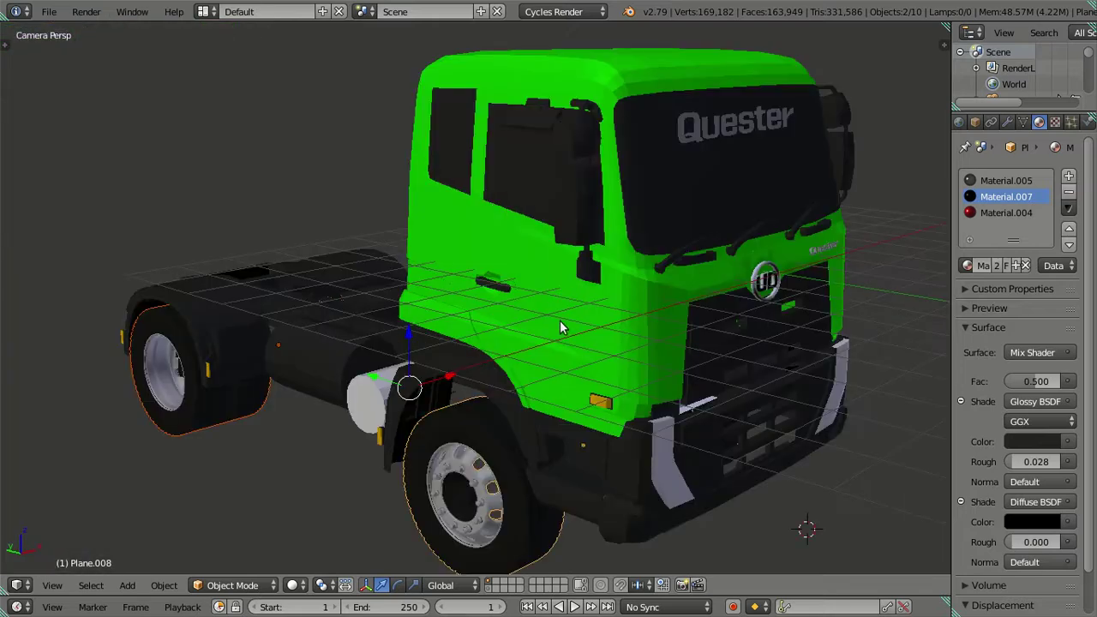
{"action": "key", "text": "KP_3"}
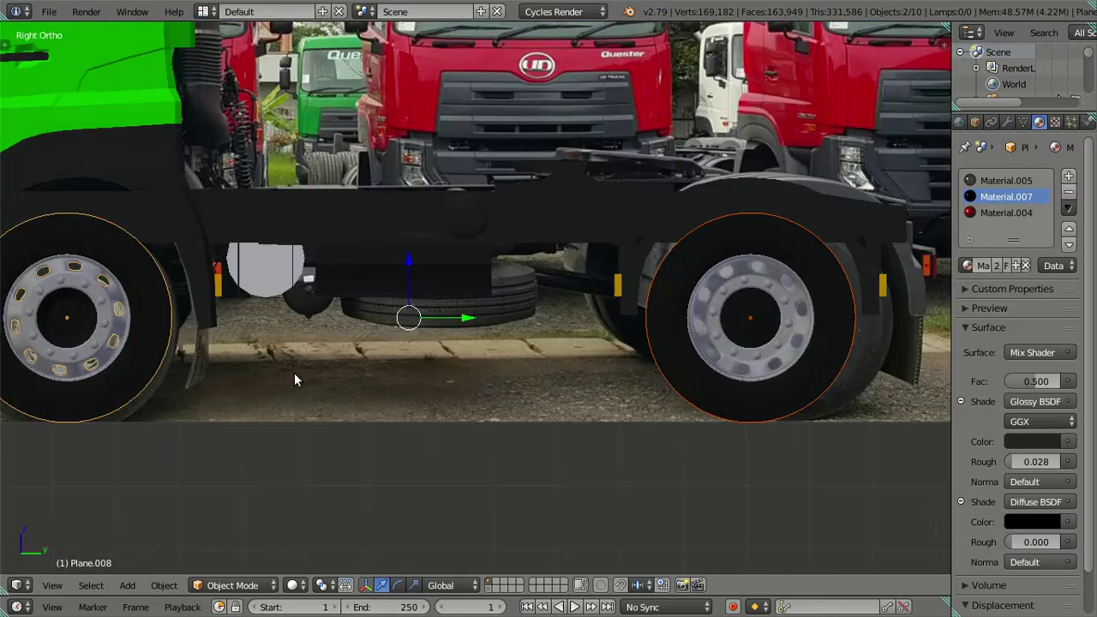
{"action": "middle_click_drag", "start_coordinate": [316, 326], "coordinate": [415, 349], "text": "shift"}
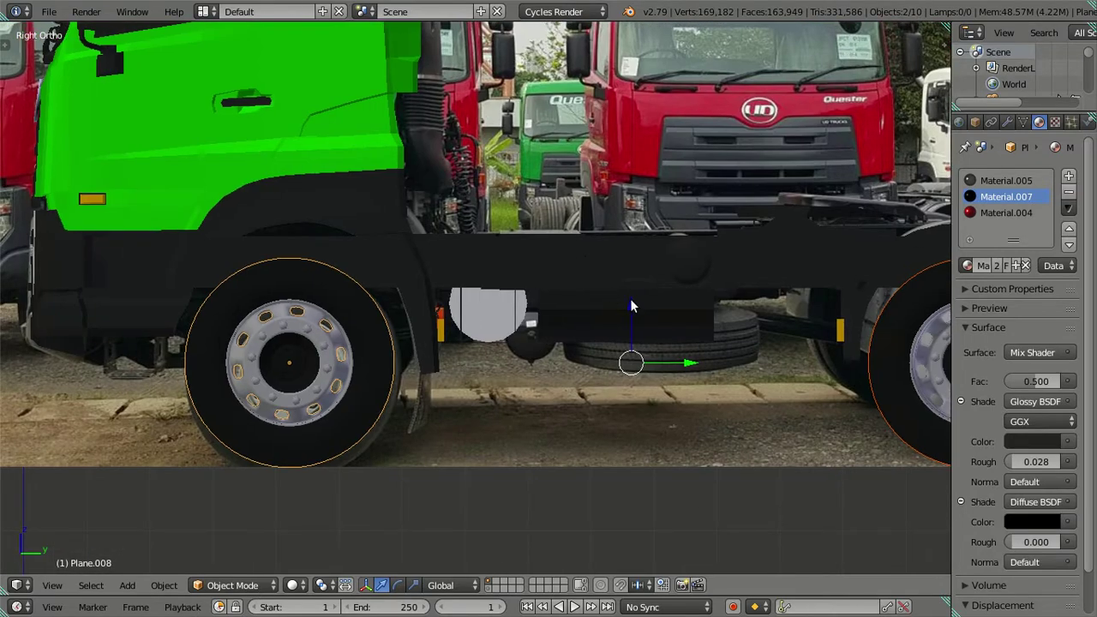
{"action": "key", "text": "g"}
{"action": "key", "text": "z"}
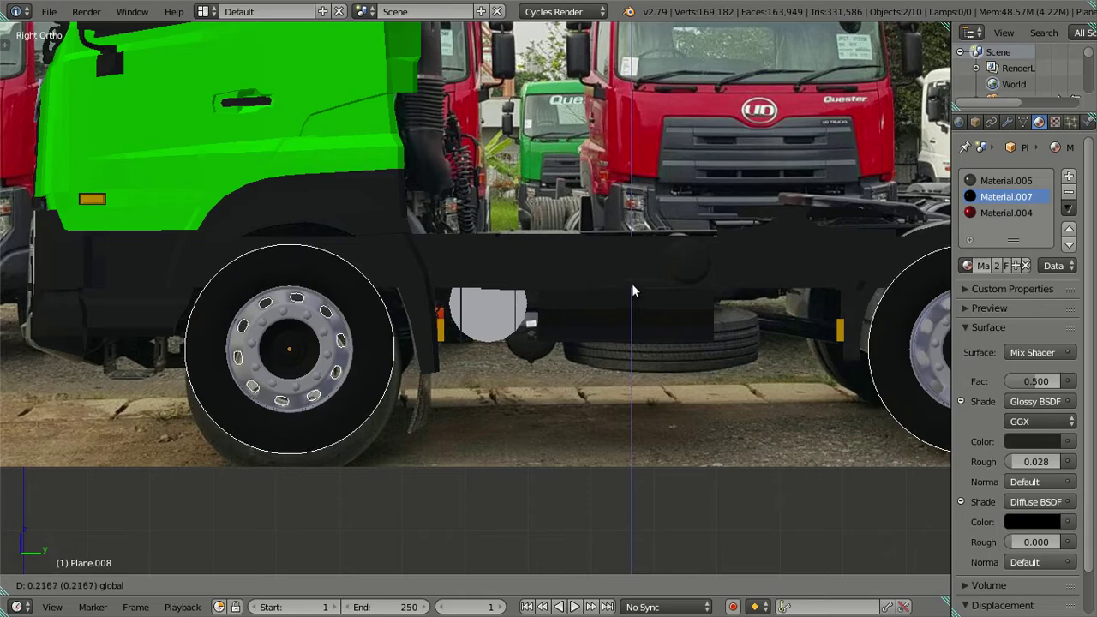
{"action": "left_click", "coordinate": [634, 285]}
Inspect the truck from a three-quarter view, return to side view and undo the last change
{"action": "scroll", "coordinate": [634, 285], "scroll_direction": "down", "scroll_amount": 5}
{"action": "mouse_move", "coordinate": [638, 291]}
{"action": "middle_mouse_down"}
{"action": "mouse_move", "coordinate": [737, 319]}
{"action": "mouse_move", "coordinate": [881, 312]}
{"action": "mouse_move", "coordinate": [620, 270]}
{"action": "middle_mouse_up"}
{"action": "key", "text": "KP_3"}
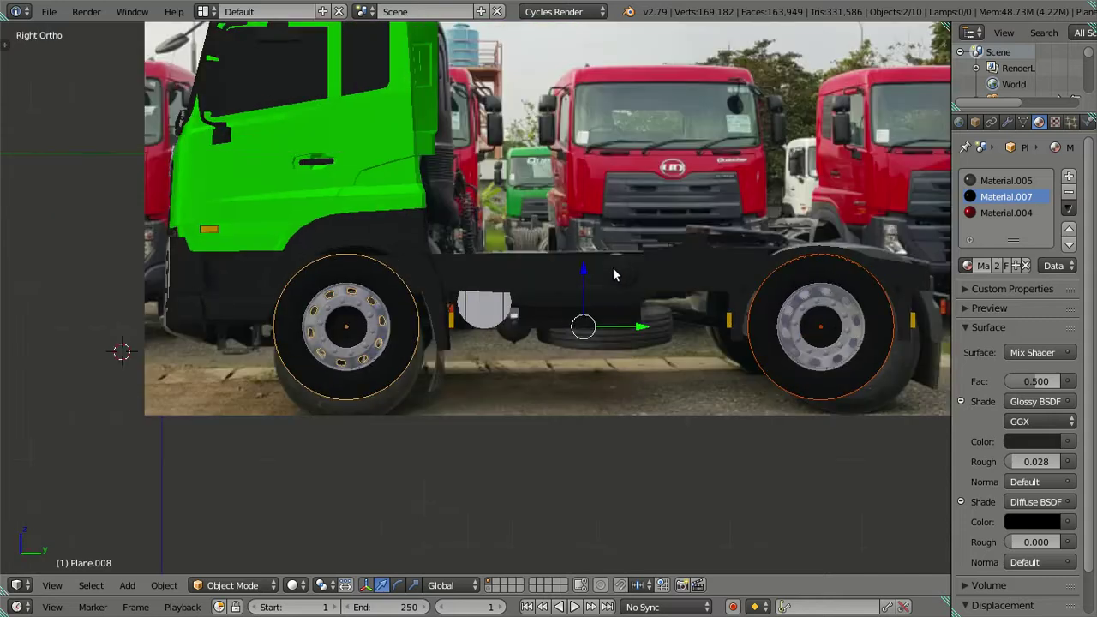
{"action": "scroll", "coordinate": [613, 267], "scroll_direction": "up", "scroll_amount": 1}
{"action": "scroll", "coordinate": [686, 272], "scroll_direction": "up", "scroll_amount": 1}
{"action": "key", "text": "ctrl+z"}
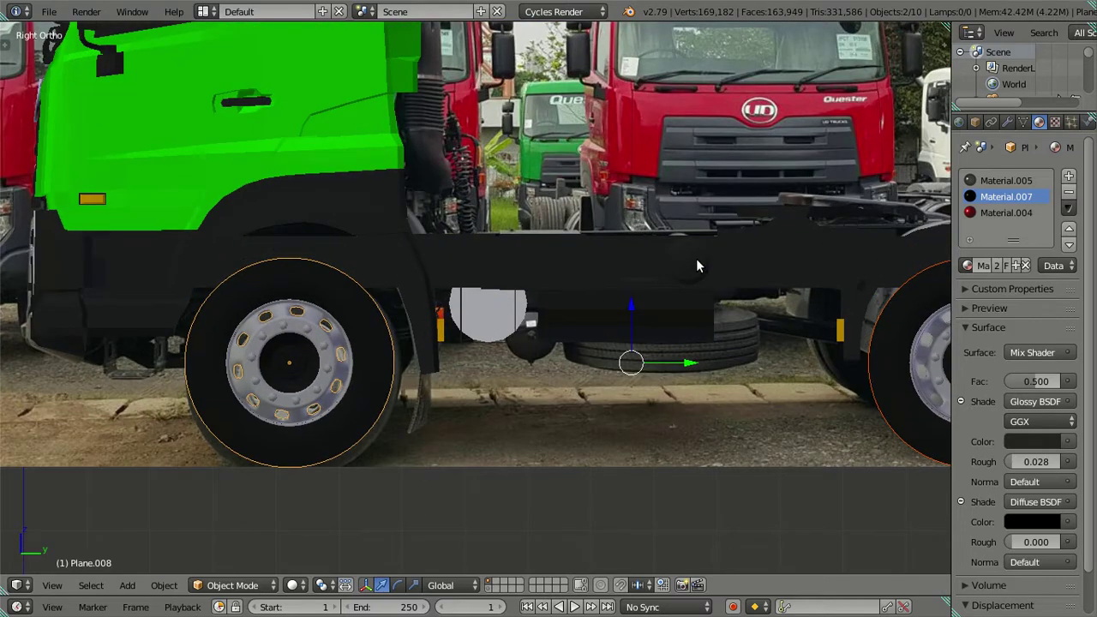
{"action": "middle_click_drag", "start_coordinate": [580, 310], "coordinate": [466, 298], "text": "shift"}
In wireframe, nudge the wheels 0.0319 units vertically so the rear wheel fits under its mudguard
{"action": "key", "text": "z"}
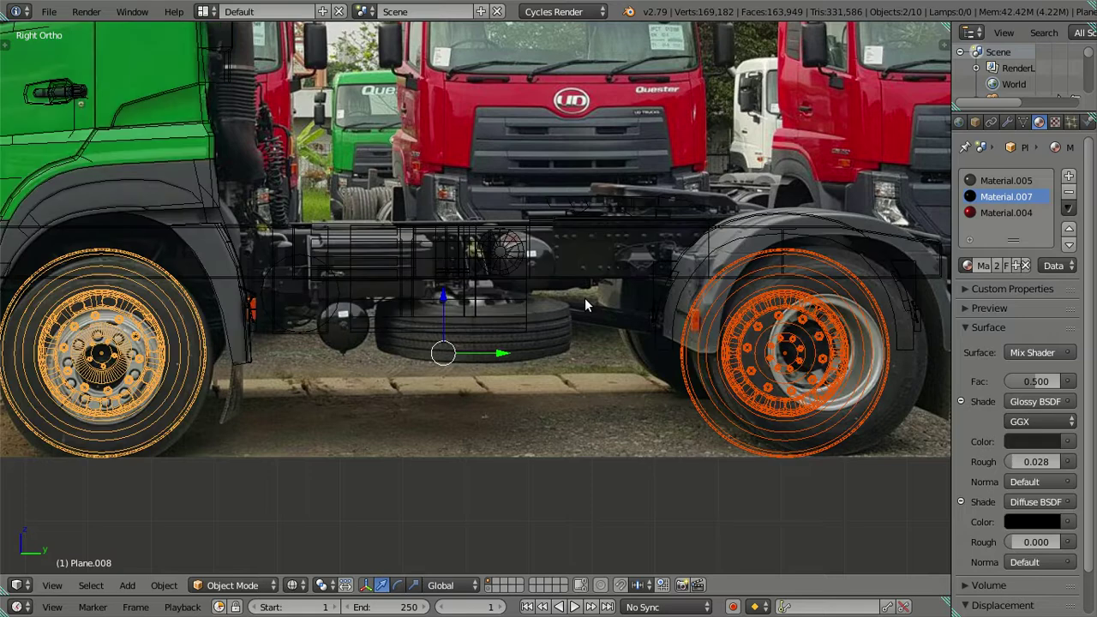
{"action": "middle_click_drag", "start_coordinate": [772, 306], "coordinate": [715, 300], "text": "shift"}
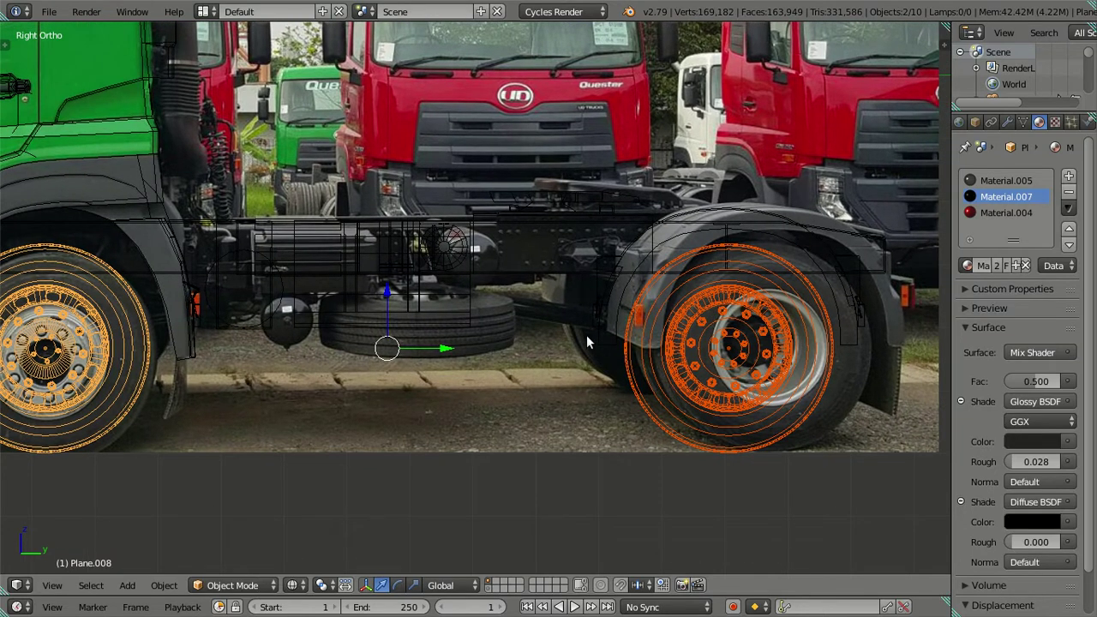
{"action": "scroll", "coordinate": [587, 335], "scroll_direction": "up", "scroll_amount": 1}
{"action": "scroll", "coordinate": [592, 331], "scroll_direction": "down", "scroll_amount": 3, "text": "ctrl"}
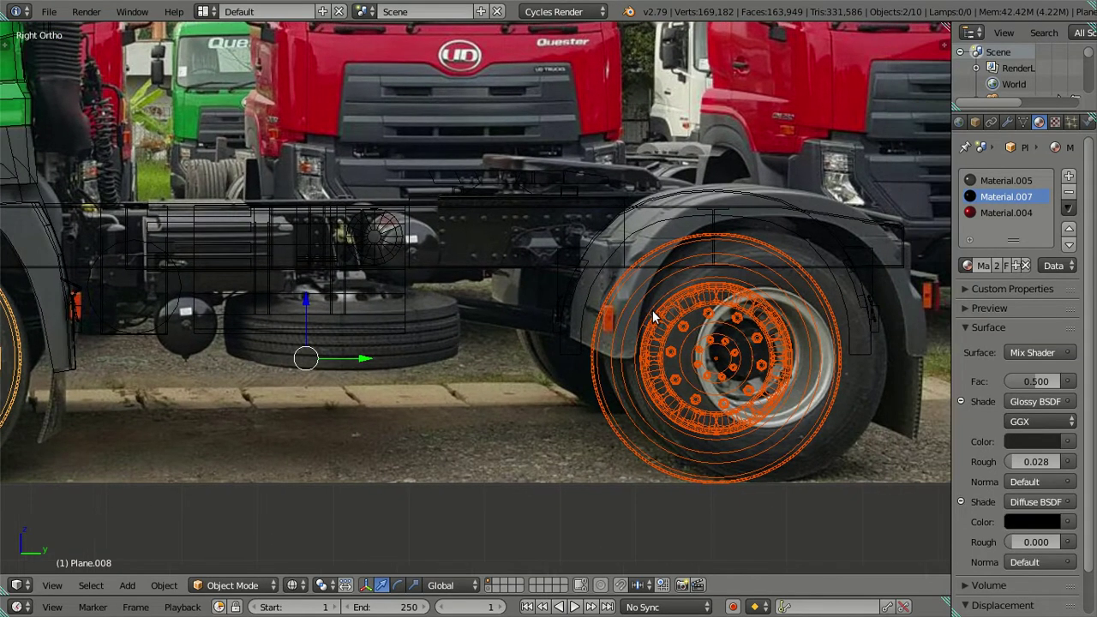
{"action": "key", "text": "z"}
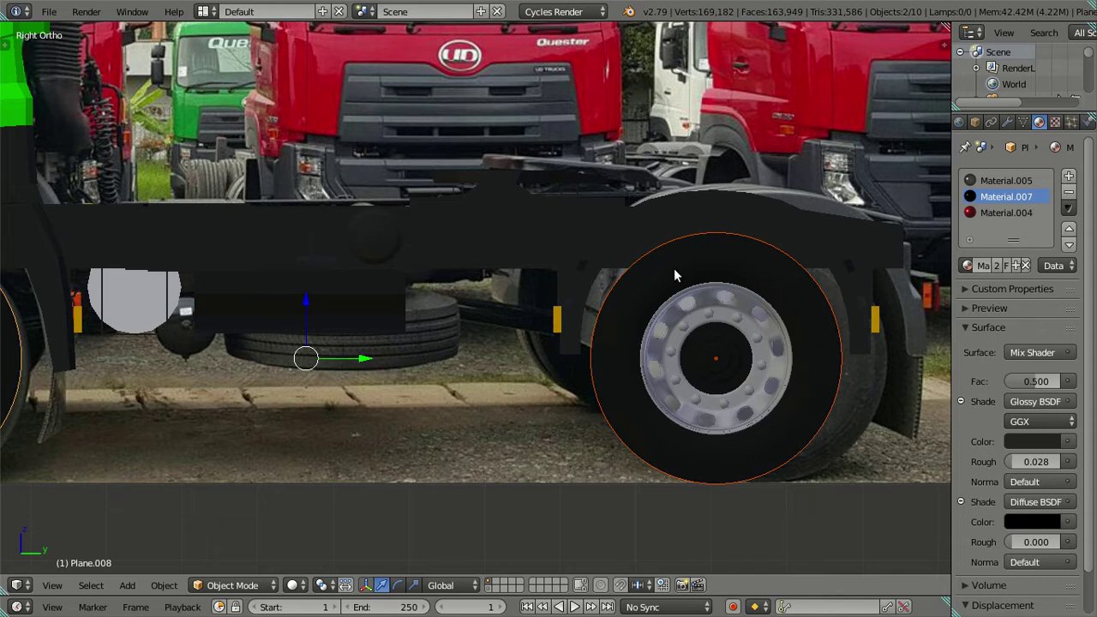
{"action": "key", "text": "z"}
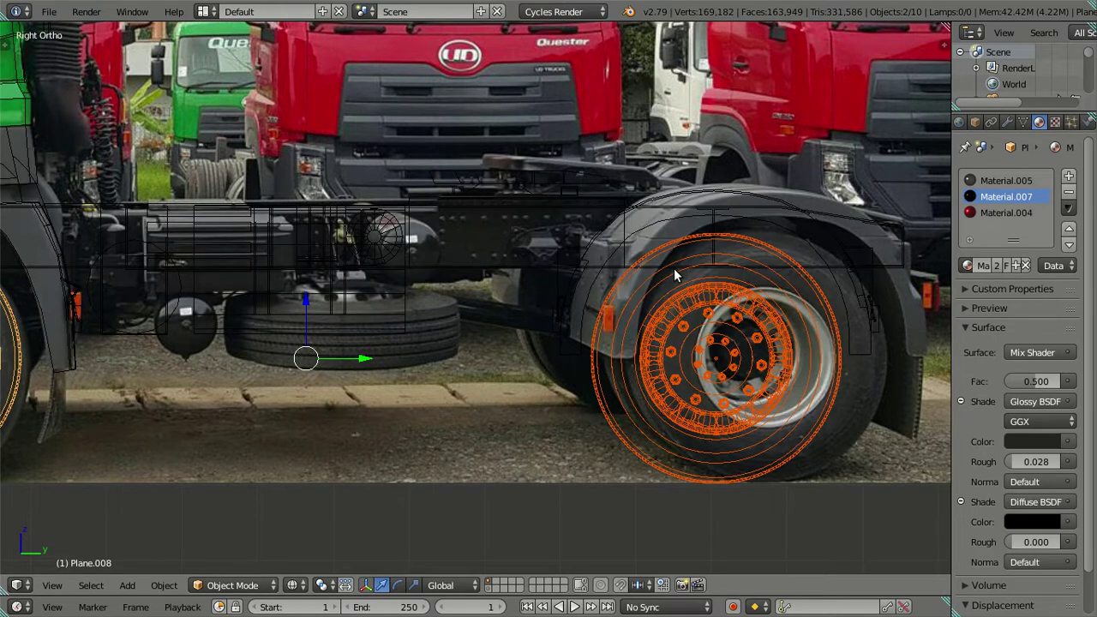
{"action": "left_click_drag", "start_coordinate": [306, 301], "coordinate": [308, 299]}
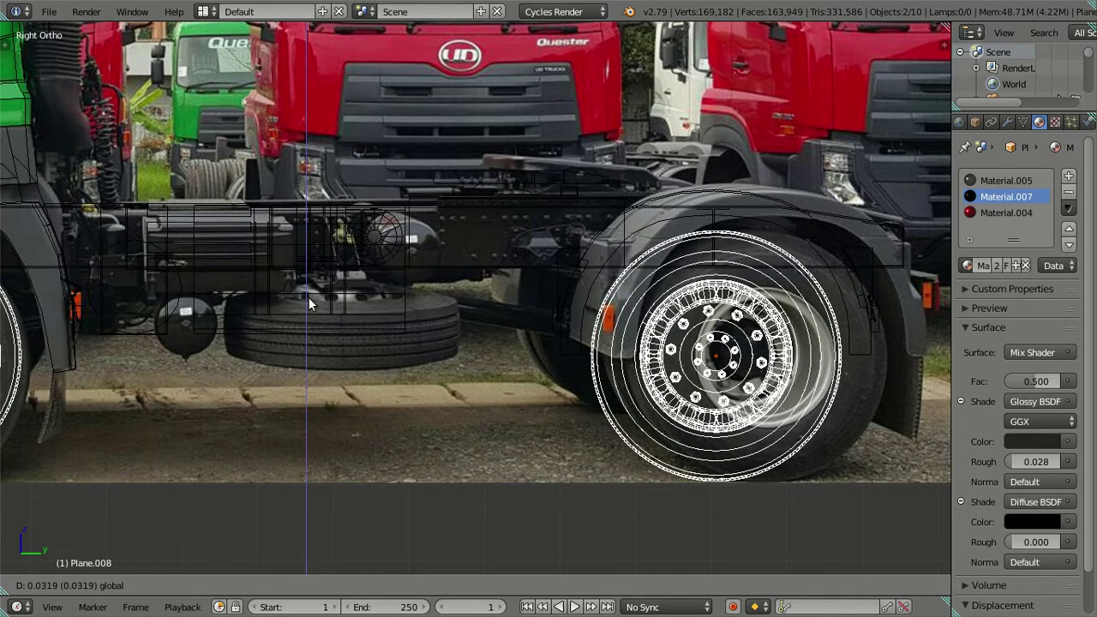
{"action": "left_click", "coordinate": [308, 298]}
Return to solid shading, inspect the wheels and reselect both of them
{"action": "mouse_move", "coordinate": [374, 295]}
{"action": "middle_mouse_down"}
{"action": "mouse_move", "coordinate": [605, 394]}
{"action": "mouse_move", "coordinate": [596, 315]}
{"action": "mouse_move", "coordinate": [568, 323]}
{"action": "mouse_move", "coordinate": [599, 317]}
{"action": "middle_mouse_up"}
{"action": "key", "text": "z"}
{"action": "key", "text": "a"}
{"action": "key", "text": "ctrl+z"}
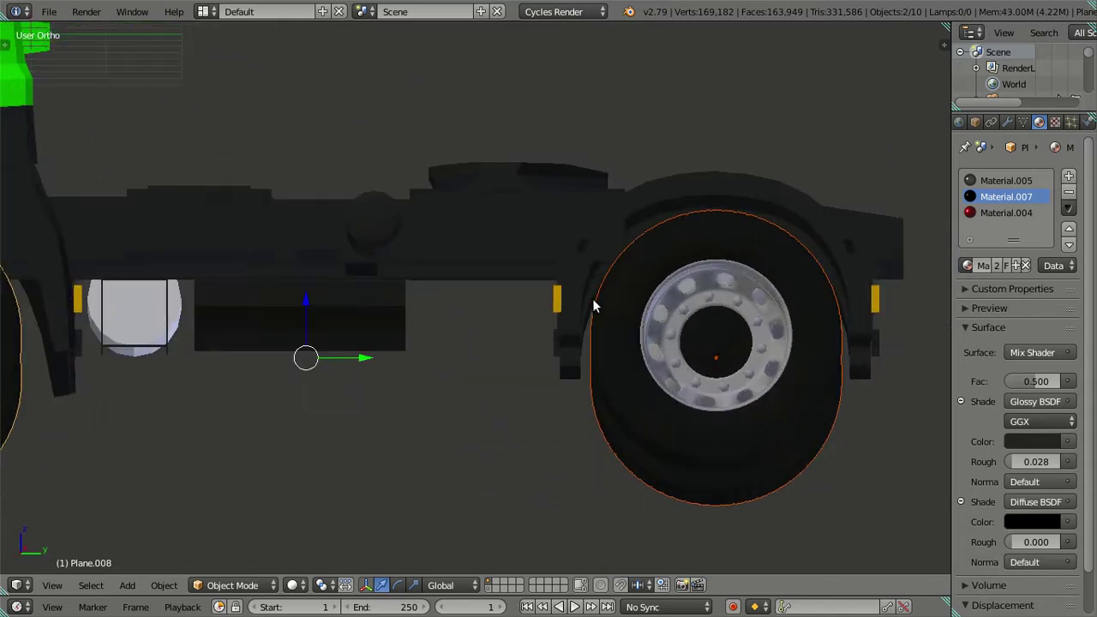
Deselect the wheels and orbit to a higher view of the truck's rear
{"action": "key", "text": "a"}
{"action": "scroll", "coordinate": [323, 289], "scroll_direction": "down", "scroll_amount": 3}
{"action": "mouse_move", "coordinate": [323, 289]}
{"action": "middle_mouse_down"}
{"action": "mouse_move", "coordinate": [428, 391]}
{"action": "mouse_move", "coordinate": [452, 436]}
{"action": "mouse_move", "coordinate": [465, 230]}
{"action": "mouse_move", "coordinate": [514, 216]}
{"action": "mouse_move", "coordinate": [489, 203]}
{"action": "mouse_move", "coordinate": [410, 261]}
{"action": "mouse_move", "coordinate": [226, 329]}
{"action": "mouse_move", "coordinate": [133, 326]}
{"action": "mouse_move", "coordinate": [140, 306]}
{"action": "mouse_move", "coordinate": [334, 321]}
{"action": "mouse_move", "coordinate": [453, 309]}
{"action": "mouse_move", "coordinate": [453, 359]}
{"action": "mouse_move", "coordinate": [440, 314]}
{"action": "middle_mouse_up"}
{"action": "scroll", "coordinate": [435, 314], "scroll_direction": "up", "scroll_amount": 2}
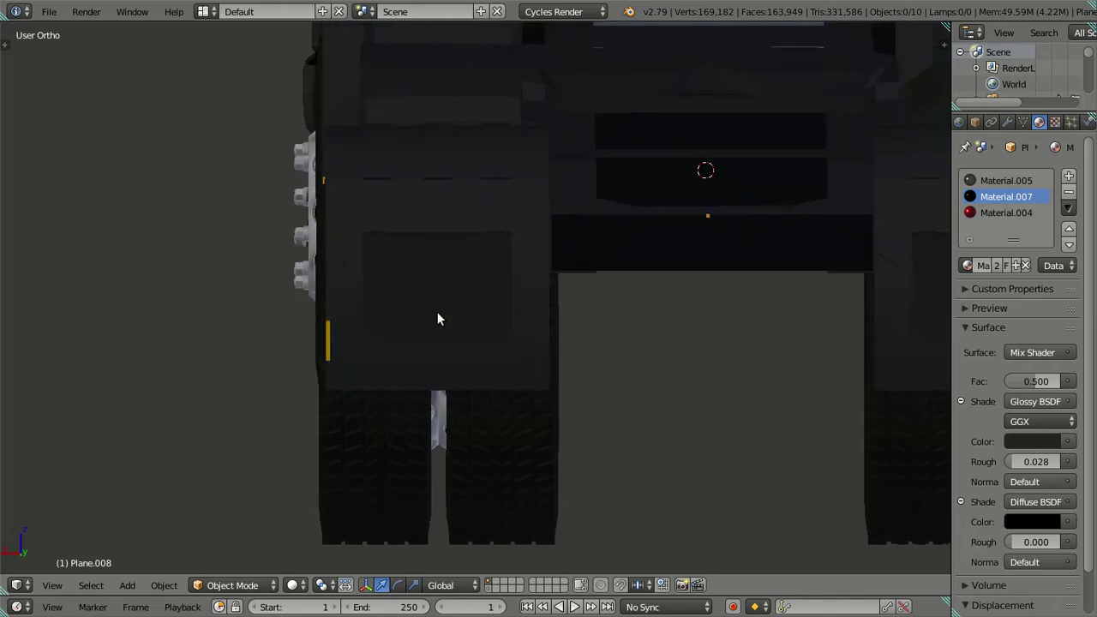
{"action": "scroll", "coordinate": [437, 318], "scroll_direction": "down", "scroll_amount": 3}
{"action": "mouse_move", "coordinate": [481, 240]}
{"action": "middle_mouse_down"}
{"action": "mouse_move", "coordinate": [469, 281]}
{"action": "mouse_move", "coordinate": [478, 277]}
{"action": "mouse_move", "coordinate": [483, 299]}
{"action": "mouse_move", "coordinate": [464, 317]}
{"action": "mouse_move", "coordinate": [469, 282]}
{"action": "middle_mouse_up"}
{"action": "scroll", "coordinate": [469, 289], "scroll_direction": "down", "scroll_amount": 1}
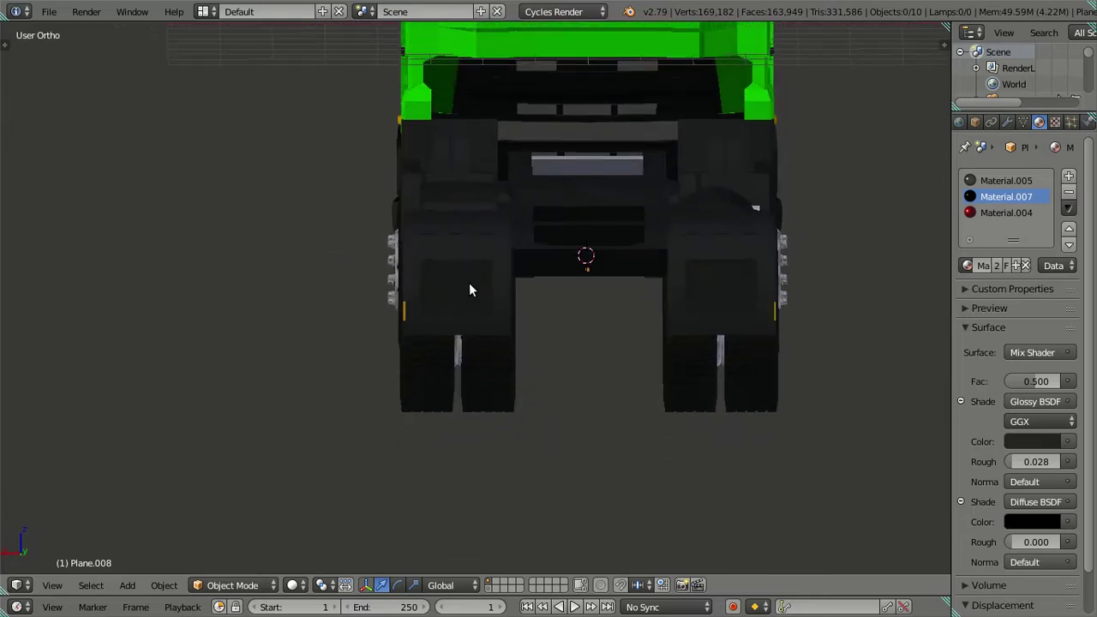
{"action": "scroll", "coordinate": [470, 282], "scroll_direction": "up", "scroll_amount": 2}
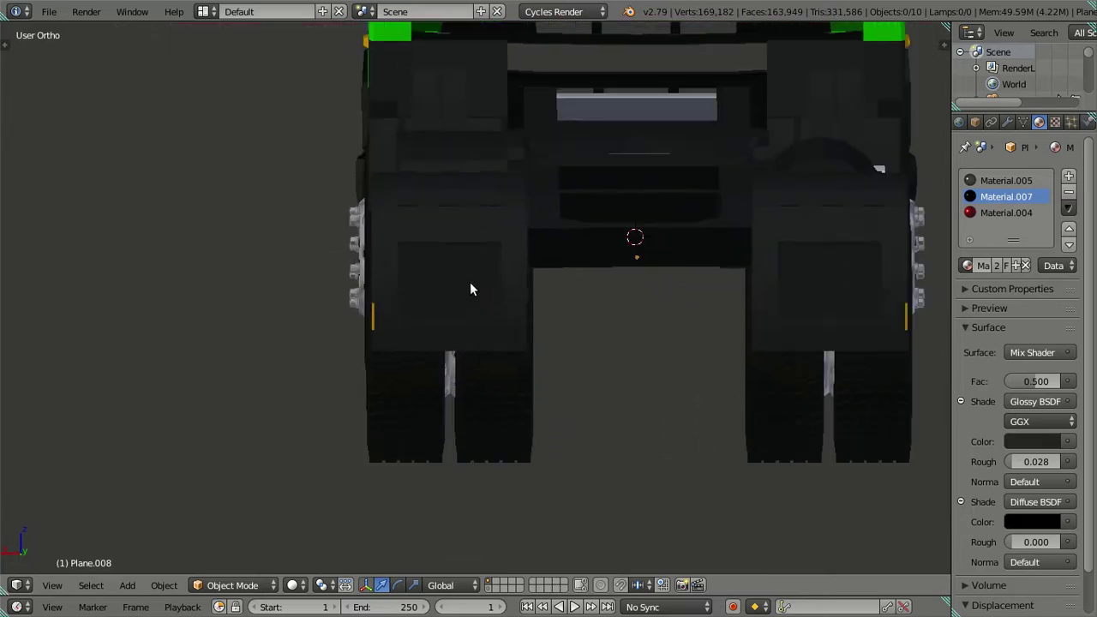
Select the rear wheel pair Cube.006 and show its modifier settings
{"action": "right_click", "coordinate": [423, 405]}
{"action": "scroll", "coordinate": [423, 403], "scroll_direction": "down", "scroll_amount": 2}
{"action": "middle_click_drag", "start_coordinate": [423, 402], "coordinate": [455, 399]}
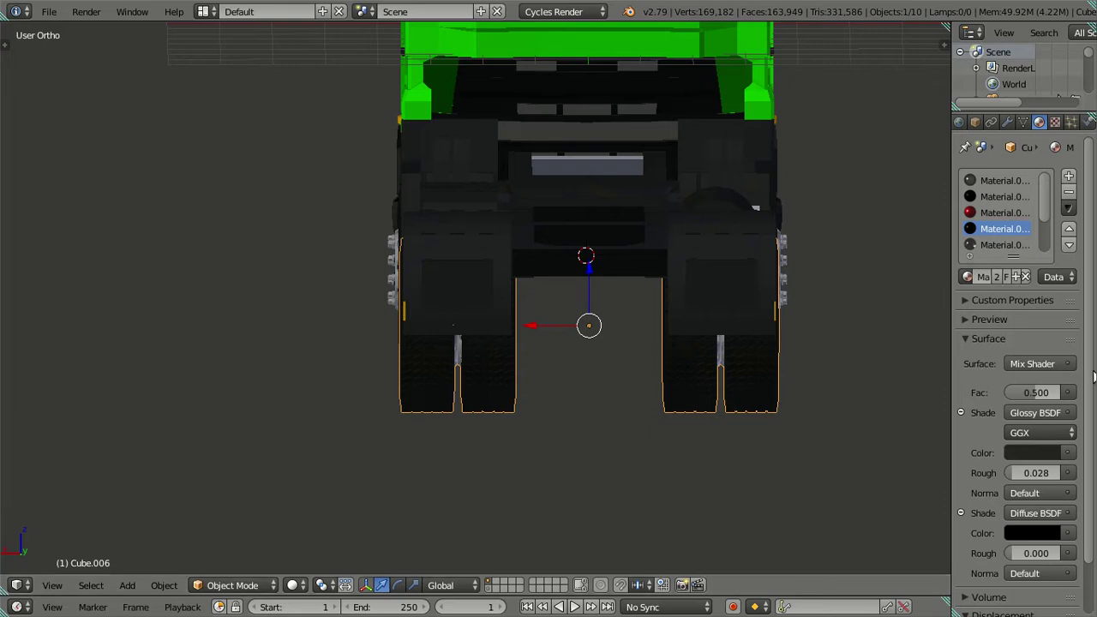
{"action": "left_click", "coordinate": [1007, 121]}
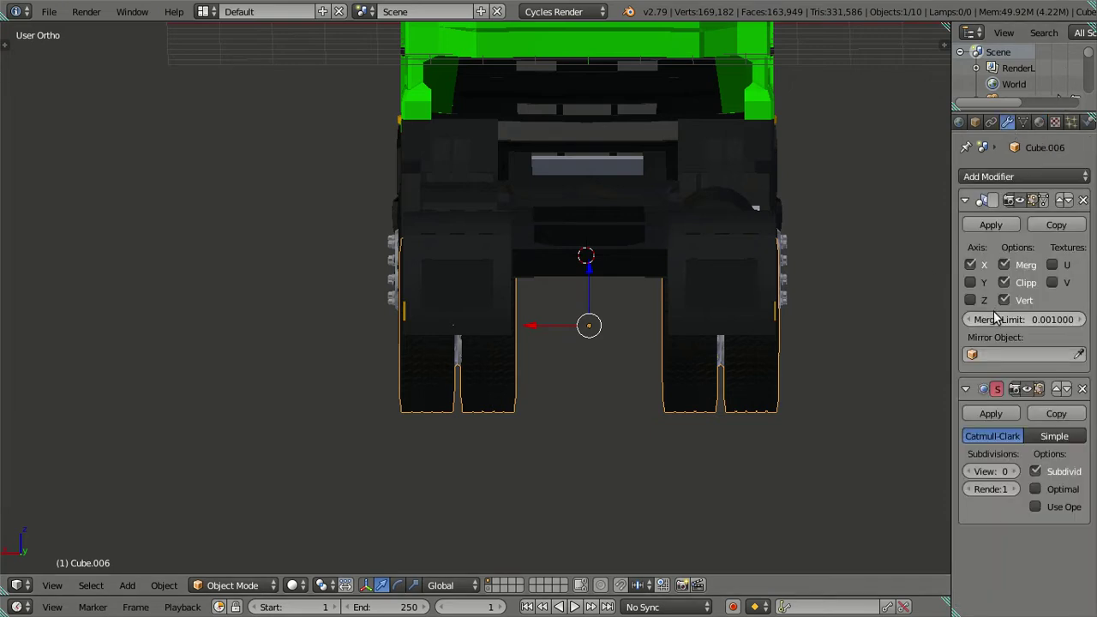
Test the Mirror modifier by toggling X mirroring off, then leave X mirroring on
{"action": "left_click", "coordinate": [969, 264]}
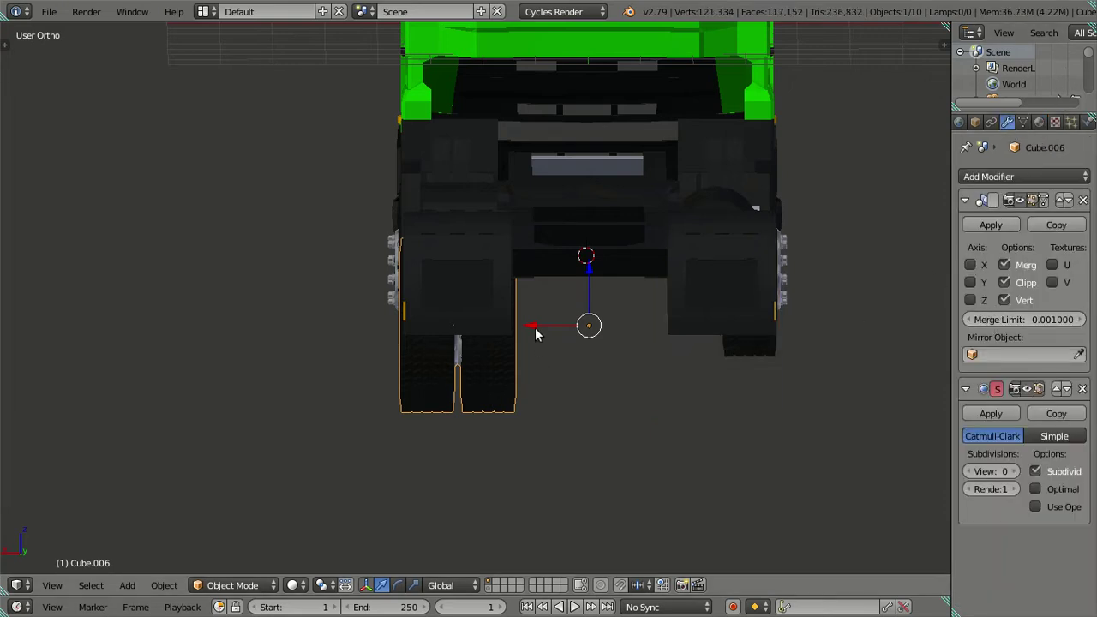
{"action": "left_click_drag", "start_coordinate": [533, 326], "coordinate": [504, 326]}
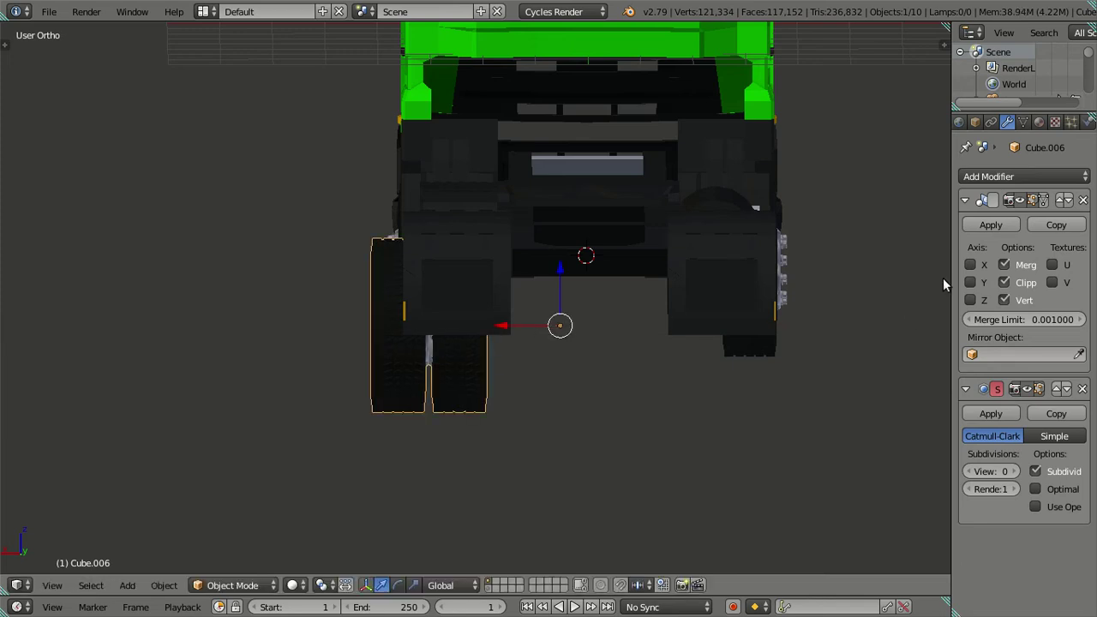
{"action": "left_click", "coordinate": [970, 265]}
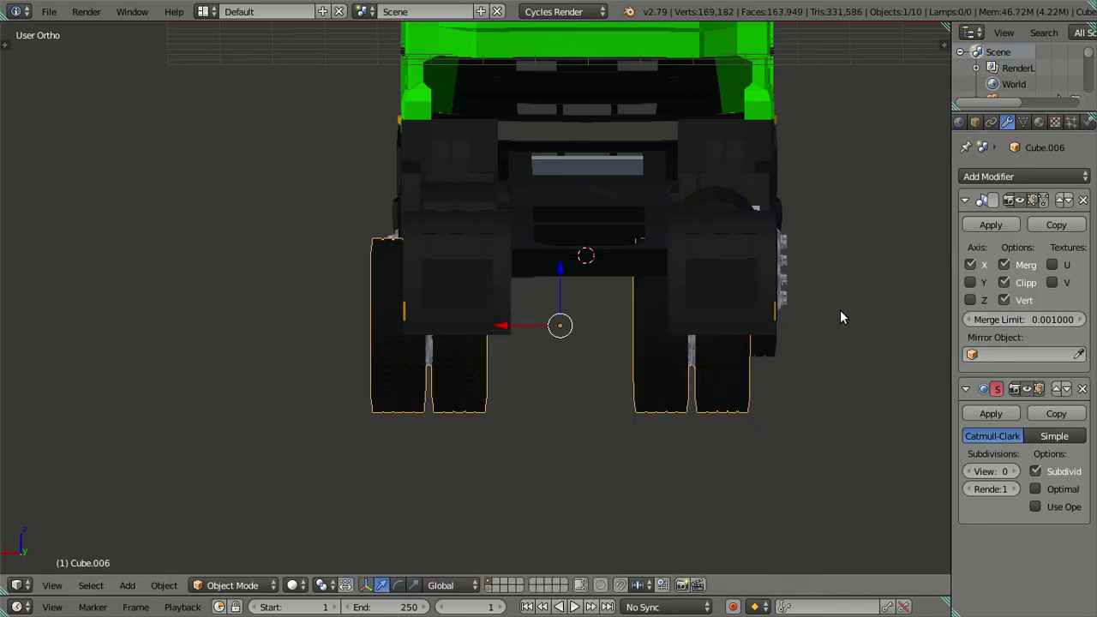
{"action": "key", "text": "ctrl+z"}
{"action": "key", "text": "ctrl+z"}
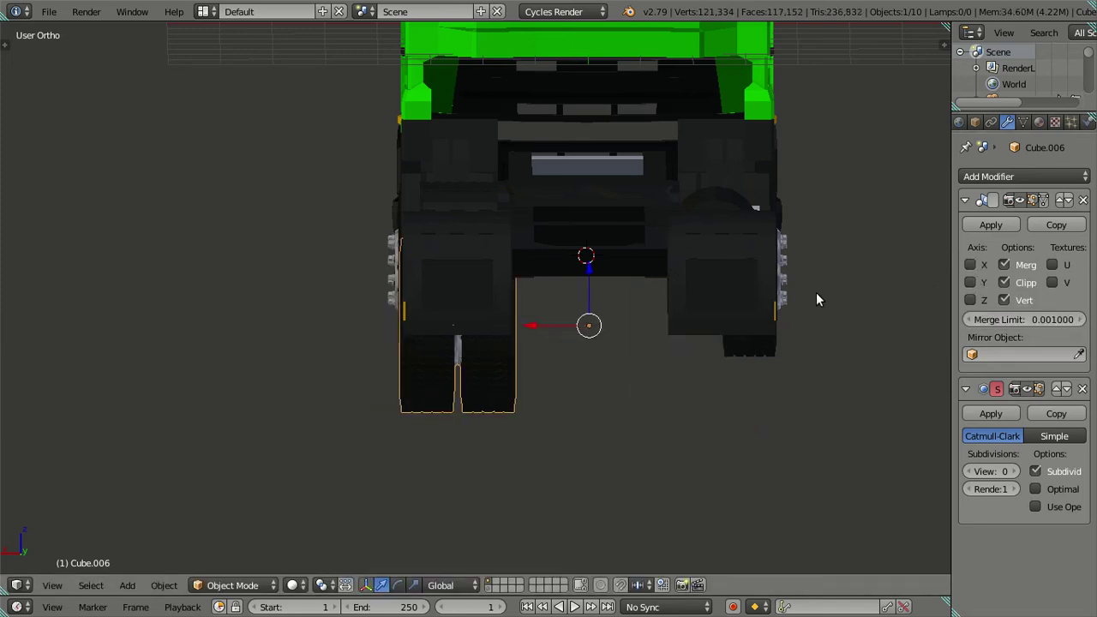
{"action": "left_click", "coordinate": [970, 265]}
{"action": "key", "text": "a"}
{"action": "mouse_move", "coordinate": [453, 343]}
{"action": "middle_mouse_down"}
{"action": "mouse_move", "coordinate": [483, 404]}
{"action": "mouse_move", "coordinate": [632, 310]}
{"action": "mouse_move", "coordinate": [717, 365]}
{"action": "mouse_move", "coordinate": [485, 287]}
{"action": "mouse_move", "coordinate": [533, 255]}
{"action": "mouse_move", "coordinate": [577, 251]}
{"action": "mouse_move", "coordinate": [586, 224]}
{"action": "mouse_move", "coordinate": [566, 264]}
{"action": "mouse_move", "coordinate": [567, 292]}
{"action": "mouse_move", "coordinate": [557, 300]}
{"action": "mouse_move", "coordinate": [566, 242]}
{"action": "mouse_move", "coordinate": [536, 268]}
{"action": "mouse_move", "coordinate": [557, 391]}
{"action": "mouse_move", "coordinate": [541, 301]}
{"action": "middle_mouse_up"}
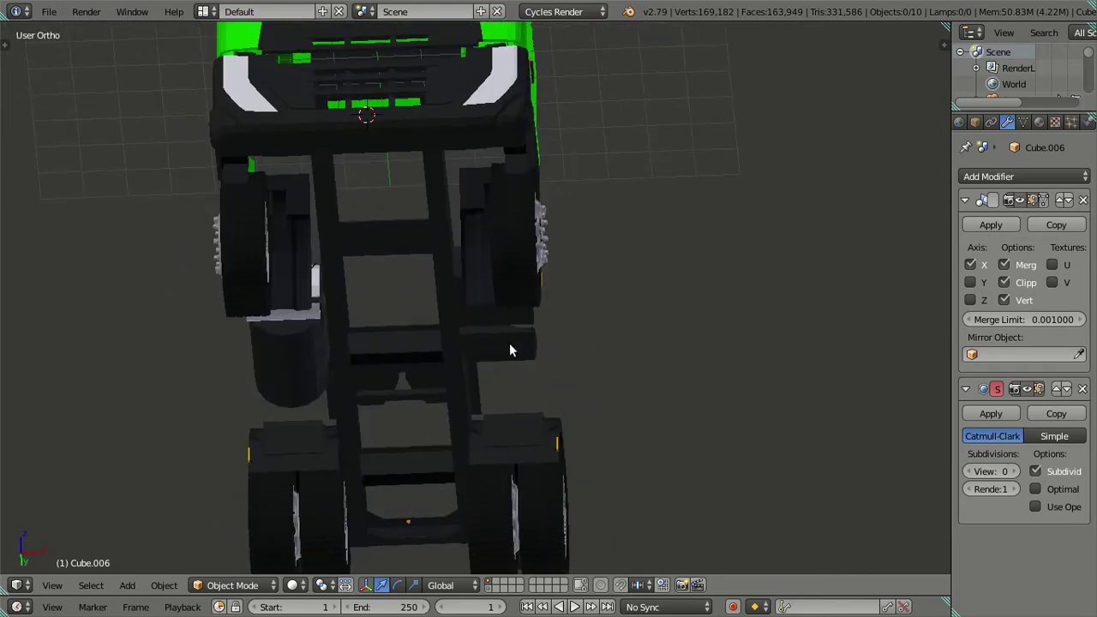
Select the front wheels Plane.008 and frame the rear wheels in top view
{"action": "right_click", "coordinate": [501, 433]}
{"action": "scroll", "coordinate": [501, 433], "scroll_direction": "down", "scroll_amount": 4}
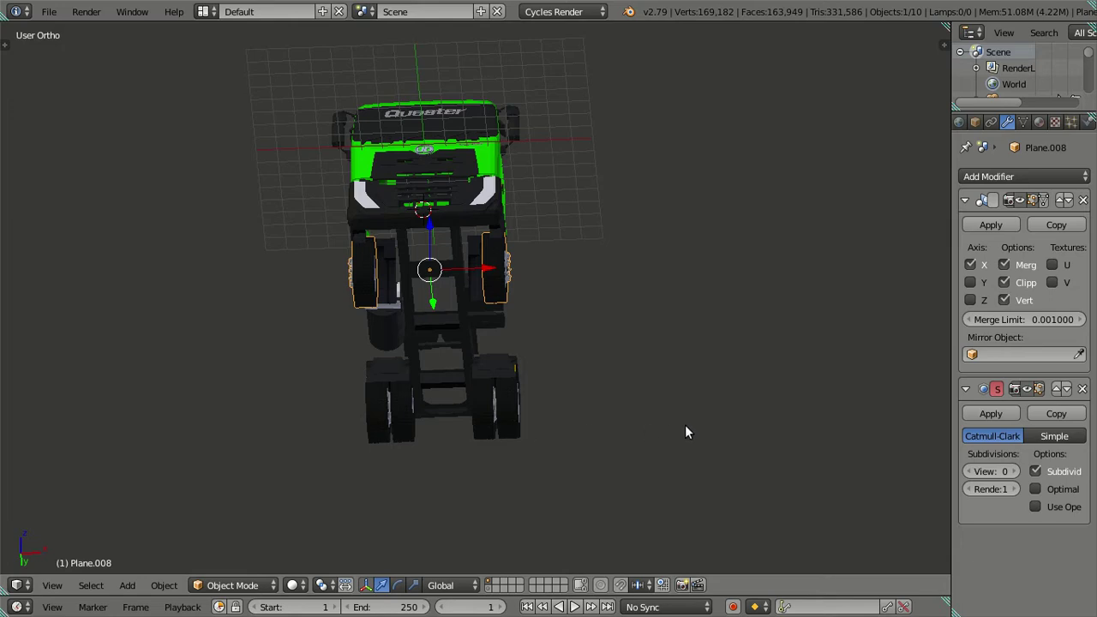
{"action": "scroll", "coordinate": [685, 426], "scroll_direction": "up", "scroll_amount": 2}
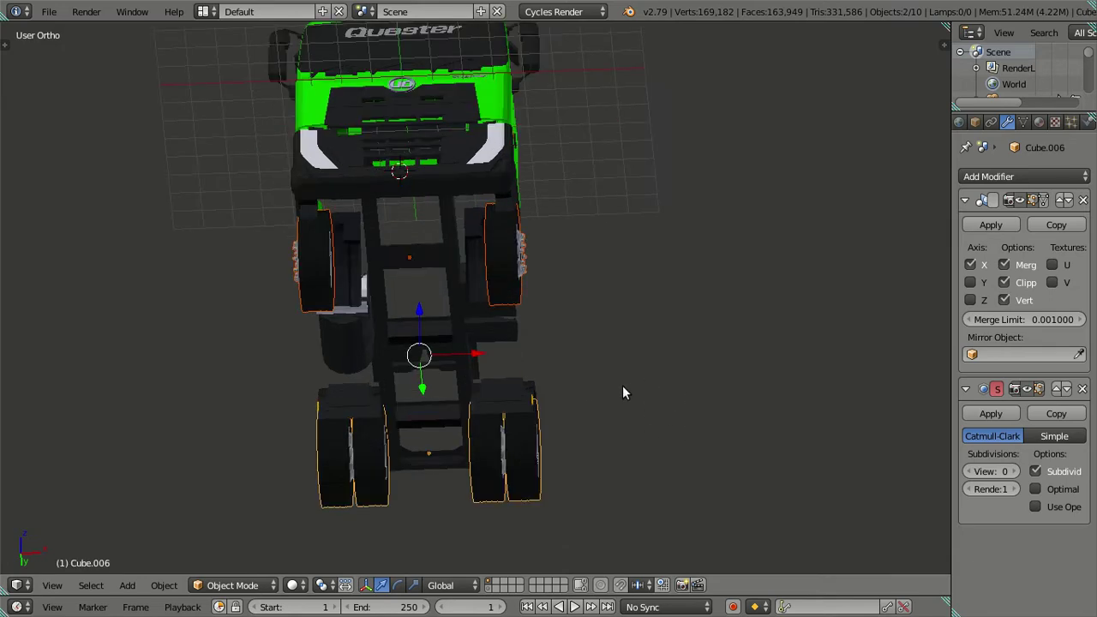
{"action": "scroll", "coordinate": [622, 393], "scroll_direction": "up", "scroll_amount": 1}
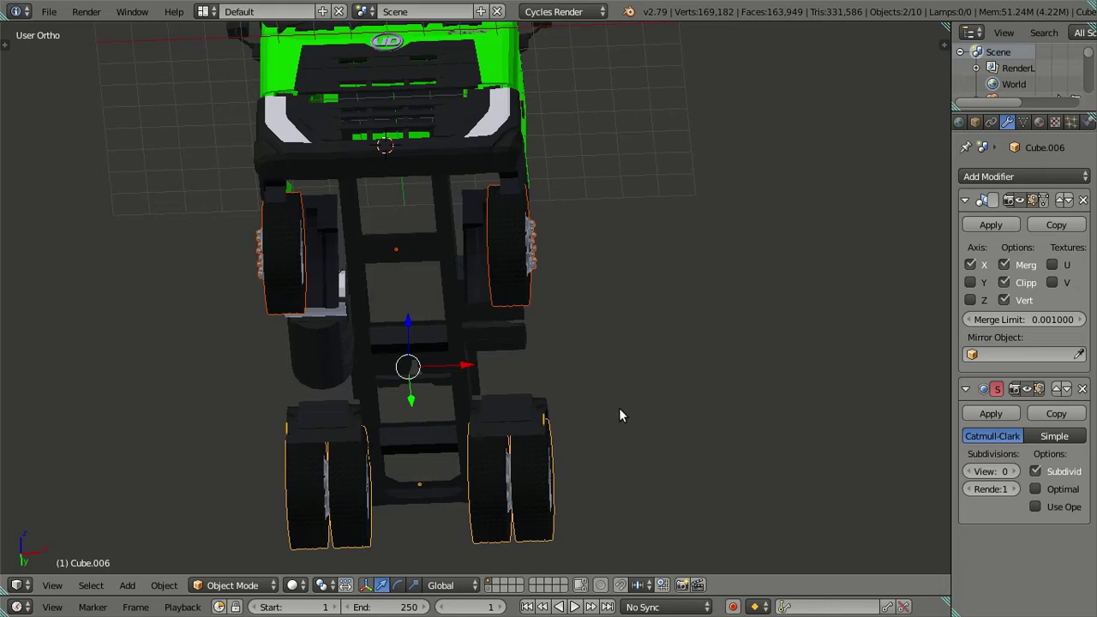
{"action": "key", "text": "KP_7"}
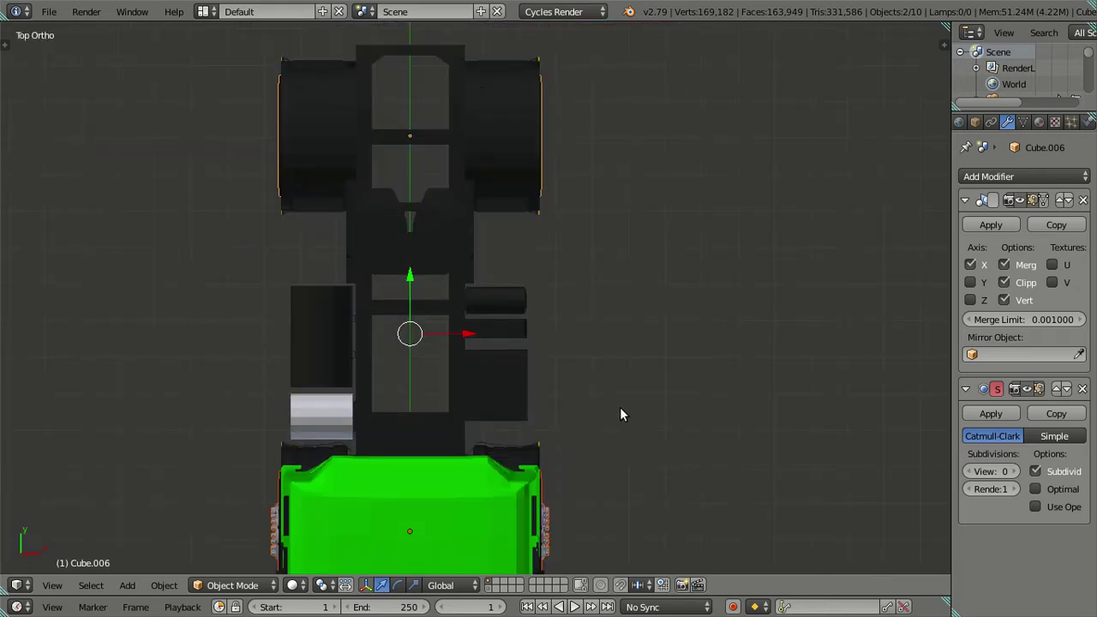
{"action": "scroll", "coordinate": [596, 291], "scroll_direction": "up", "scroll_amount": 1}
{"action": "scroll", "coordinate": [583, 348], "scroll_direction": "up", "scroll_amount": 2}
{"action": "scroll", "coordinate": [582, 336], "scroll_direction": "up", "scroll_amount": 1}
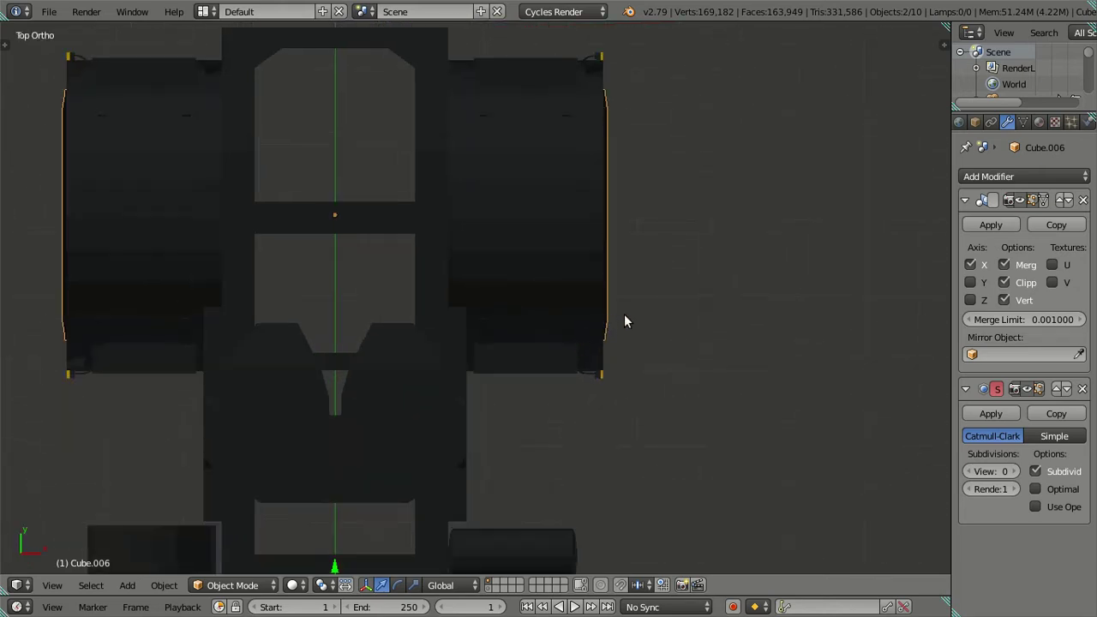
{"action": "scroll", "coordinate": [624, 314], "scroll_direction": "up", "scroll_amount": 1}
{"action": "scroll", "coordinate": [677, 284], "scroll_direction": "up", "scroll_amount": 2}
{"action": "middle_click_drag", "start_coordinate": [666, 306], "coordinate": [623, 357], "text": "shift"}
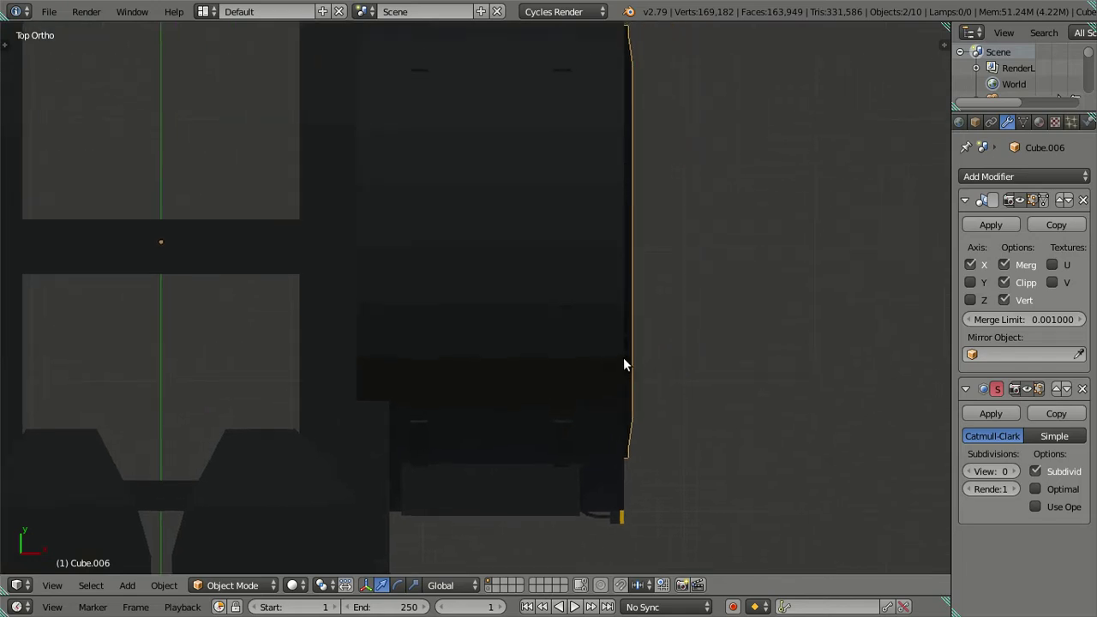
{"action": "scroll", "coordinate": [650, 278], "scroll_direction": "down", "scroll_amount": 5}
{"action": "scroll", "coordinate": [555, 255], "scroll_direction": "down", "scroll_amount": 2, "text": "shift"}
{"action": "scroll", "coordinate": [557, 300], "scroll_direction": "down", "scroll_amount": 2, "text": "shift"}
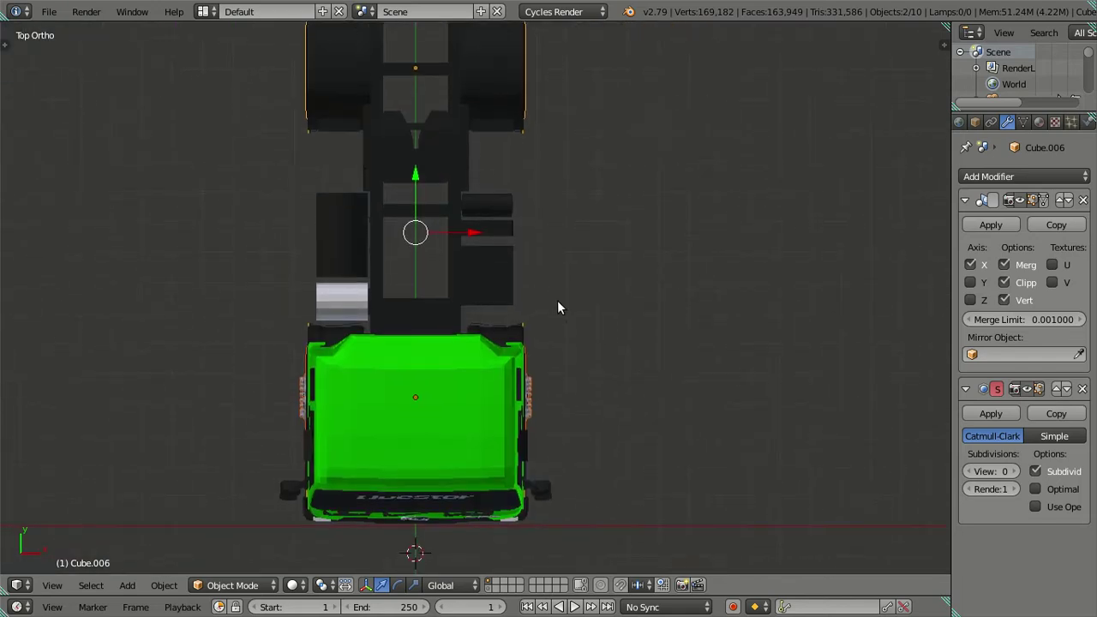
{"action": "scroll", "coordinate": [551, 359], "scroll_direction": "up", "scroll_amount": 4}
{"action": "scroll", "coordinate": [561, 193], "scroll_direction": "down", "scroll_amount": 1, "text": "shift"}
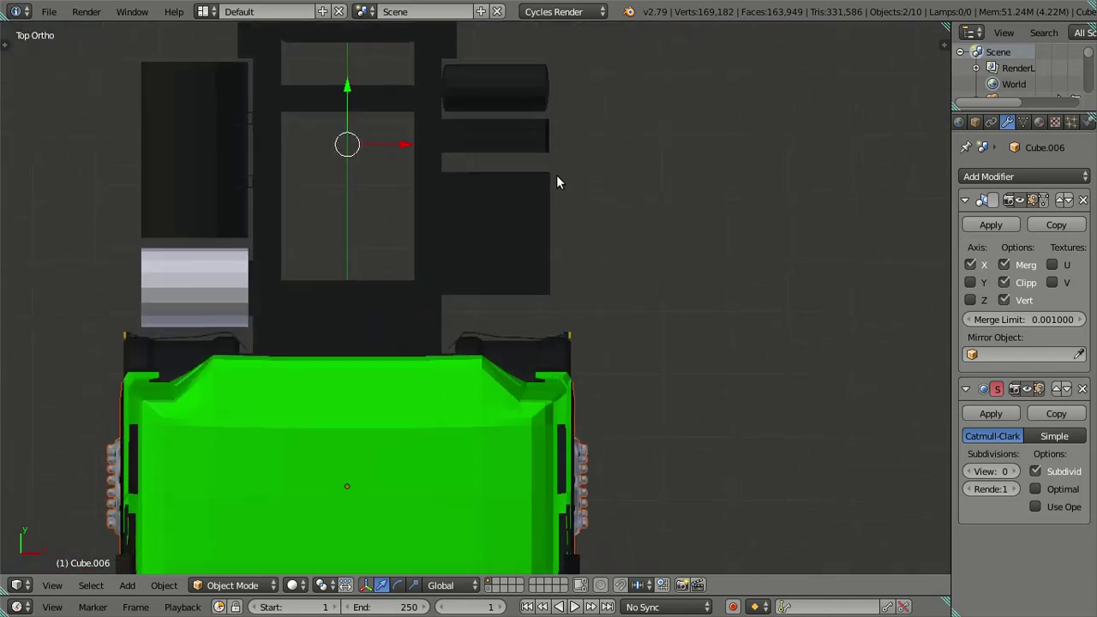
{"action": "scroll", "coordinate": [574, 240], "scroll_direction": "up", "scroll_amount": 2}
{"action": "scroll", "coordinate": [600, 343], "scroll_direction": "up", "scroll_amount": 2}
{"action": "scroll", "coordinate": [583, 326], "scroll_direction": "up", "scroll_amount": 1}
{"action": "scroll", "coordinate": [700, 426], "scroll_direction": "up", "scroll_amount": 3}
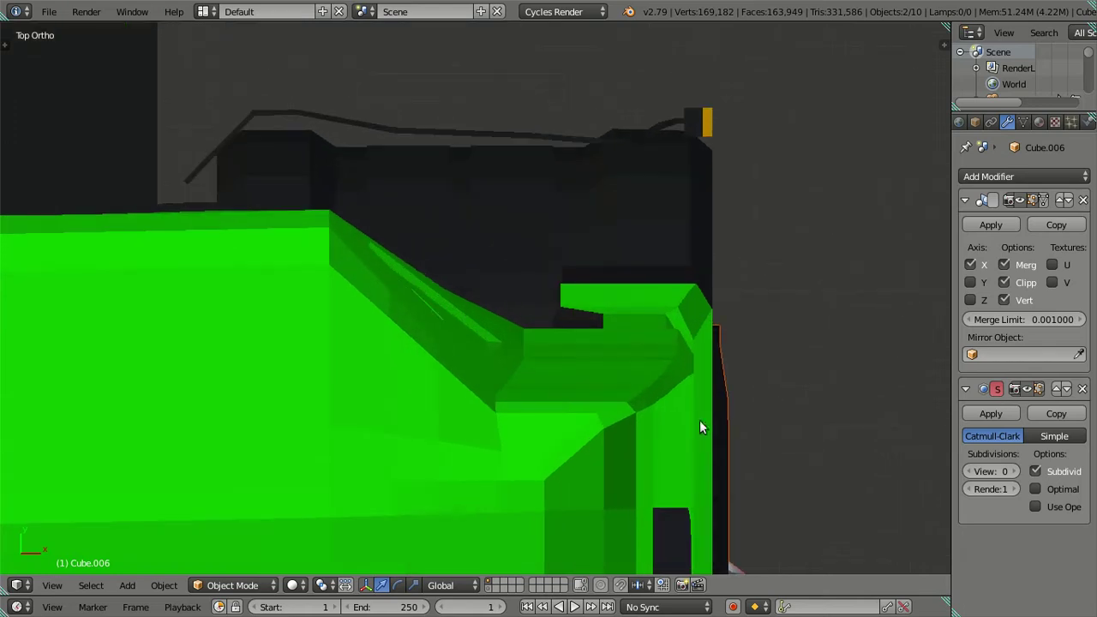
{"action": "scroll", "coordinate": [703, 386], "scroll_direction": "down", "scroll_amount": 1}
{"action": "scroll", "coordinate": [703, 387], "scroll_direction": "down", "scroll_amount": 1}
{"action": "scroll", "coordinate": [691, 387], "scroll_direction": "up", "scroll_amount": 1}
{"action": "scroll", "coordinate": [703, 387], "scroll_direction": "up", "scroll_amount": 1}
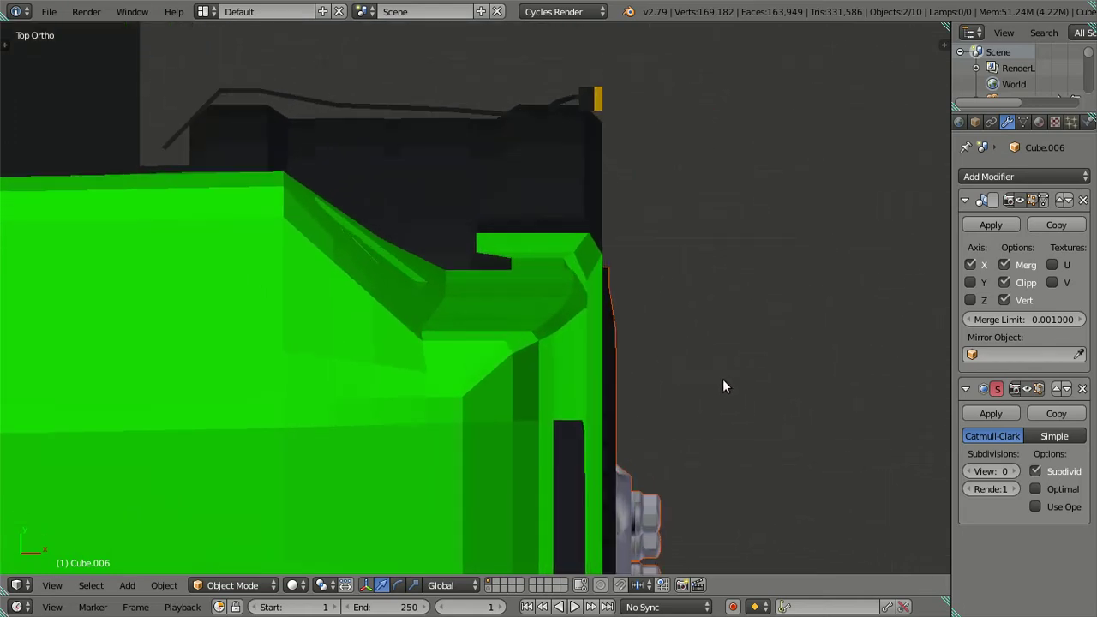
Scale the wheels to 0.95 along X, then view the truck's underside
{"action": "key", "text": "s"}
{"action": "key", "text": "x"}
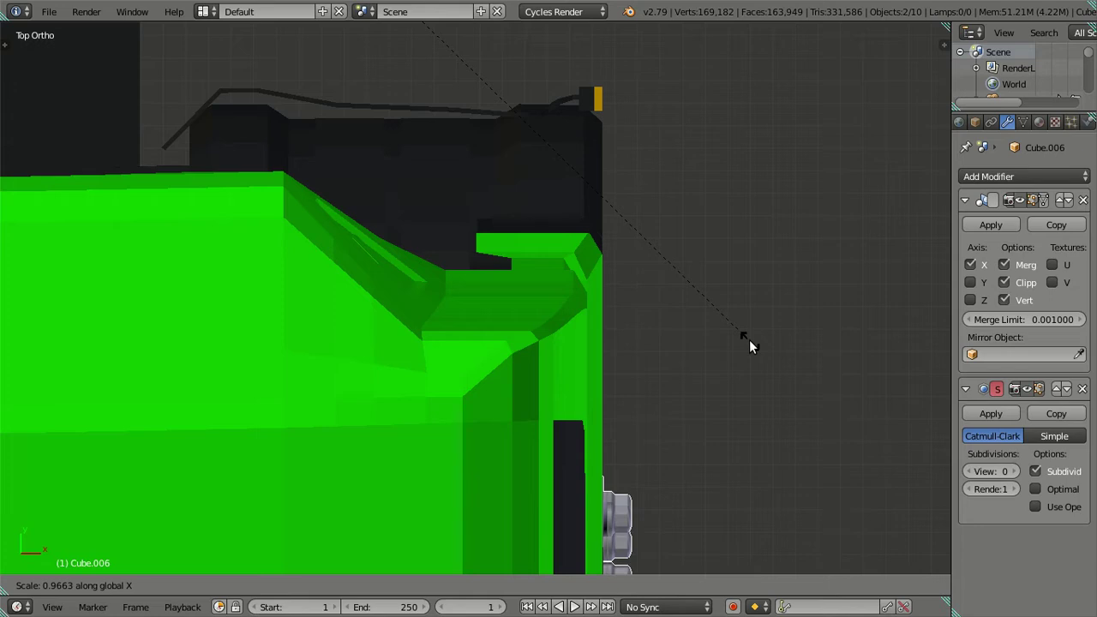
{"action": "type", "text": "0.95"}
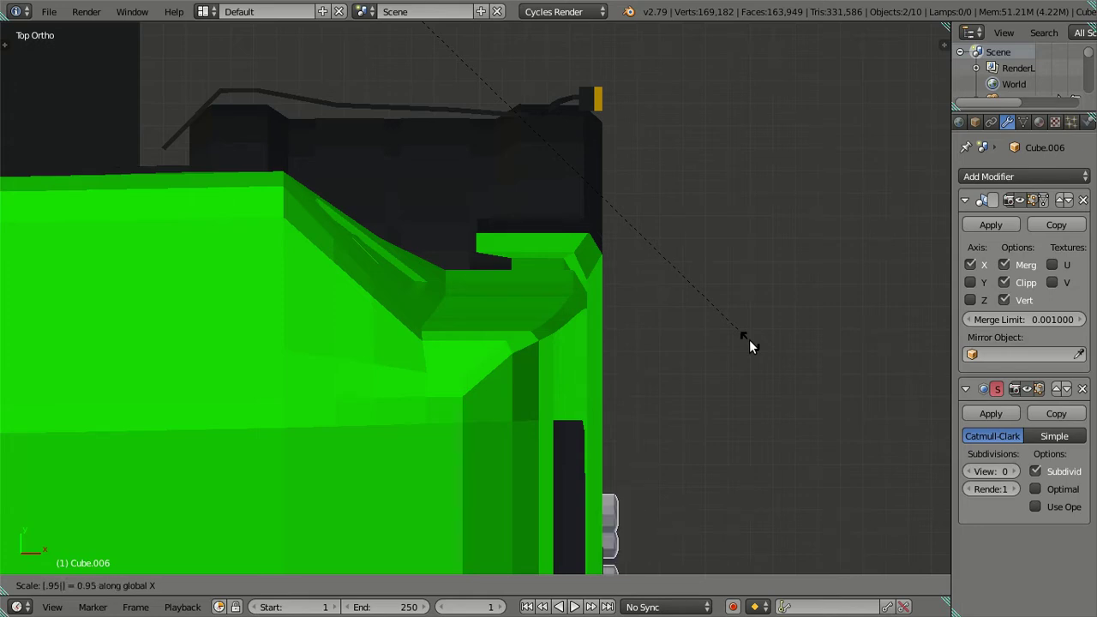
{"action": "key", "text": "Return"}
{"action": "scroll", "coordinate": [749, 346], "scroll_direction": "down", "scroll_amount": 3}
{"action": "middle_click_drag", "start_coordinate": [759, 323], "coordinate": [862, 502], "text": "shift"}
{"action": "scroll", "coordinate": [862, 502], "scroll_direction": "down", "scroll_amount": 2}
{"action": "mouse_move", "coordinate": [796, 470]}
{"action": "middle_mouse_down"}
{"action": "mouse_move", "coordinate": [758, 357]}
{"action": "mouse_move", "coordinate": [780, 306]}
{"action": "mouse_move", "coordinate": [784, 324]}
{"action": "middle_mouse_up"}
{"action": "scroll", "coordinate": [783, 324], "scroll_direction": "down", "scroll_amount": 3}
{"action": "mouse_move", "coordinate": [788, 394]}
{"action": "middle_mouse_down"}
{"action": "mouse_move", "coordinate": [799, 367]}
{"action": "mouse_move", "coordinate": [782, 350]}
{"action": "mouse_move", "coordinate": [748, 369]}
{"action": "mouse_move", "coordinate": [509, 392]}
{"action": "mouse_move", "coordinate": [733, 430]}
{"action": "mouse_move", "coordinate": [692, 403]}
{"action": "mouse_move", "coordinate": [643, 412]}
{"action": "mouse_move", "coordinate": [648, 388]}
{"action": "middle_mouse_up"}
{"action": "scroll", "coordinate": [617, 411], "scroll_direction": "up", "scroll_amount": 3}
{"action": "mouse_move", "coordinate": [583, 375]}
{"action": "middle_mouse_down"}
{"action": "mouse_move", "coordinate": [582, 387]}
{"action": "mouse_move", "coordinate": [651, 374]}
{"action": "mouse_move", "coordinate": [619, 387]}
{"action": "mouse_move", "coordinate": [661, 362]}
{"action": "mouse_move", "coordinate": [678, 333]}
{"action": "mouse_move", "coordinate": [471, 370]}
{"action": "mouse_move", "coordinate": [502, 380]}
{"action": "mouse_move", "coordinate": [529, 348]}
{"action": "mouse_move", "coordinate": [554, 400]}
{"action": "middle_mouse_up"}
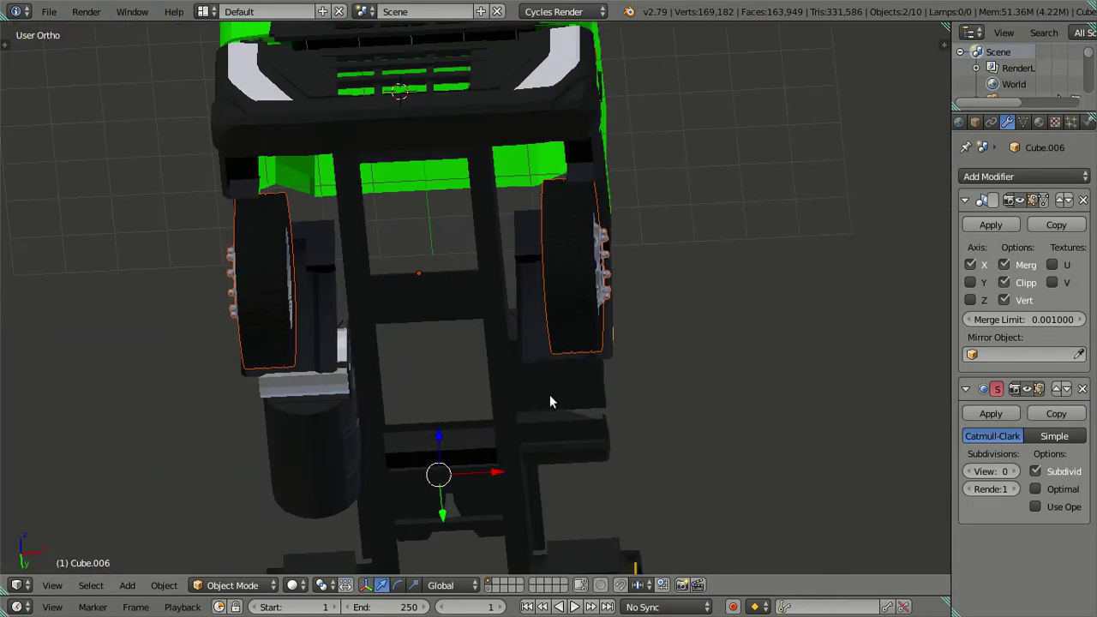
Cancel a first scale attempt, then scale the wheels to 0.85 along X with sx.85
{"action": "scroll", "coordinate": [634, 377], "scroll_direction": "up", "scroll_amount": 3}
{"action": "middle_click_drag", "start_coordinate": [634, 369], "coordinate": [653, 369]}
{"action": "key", "text": "ctrl+z"}
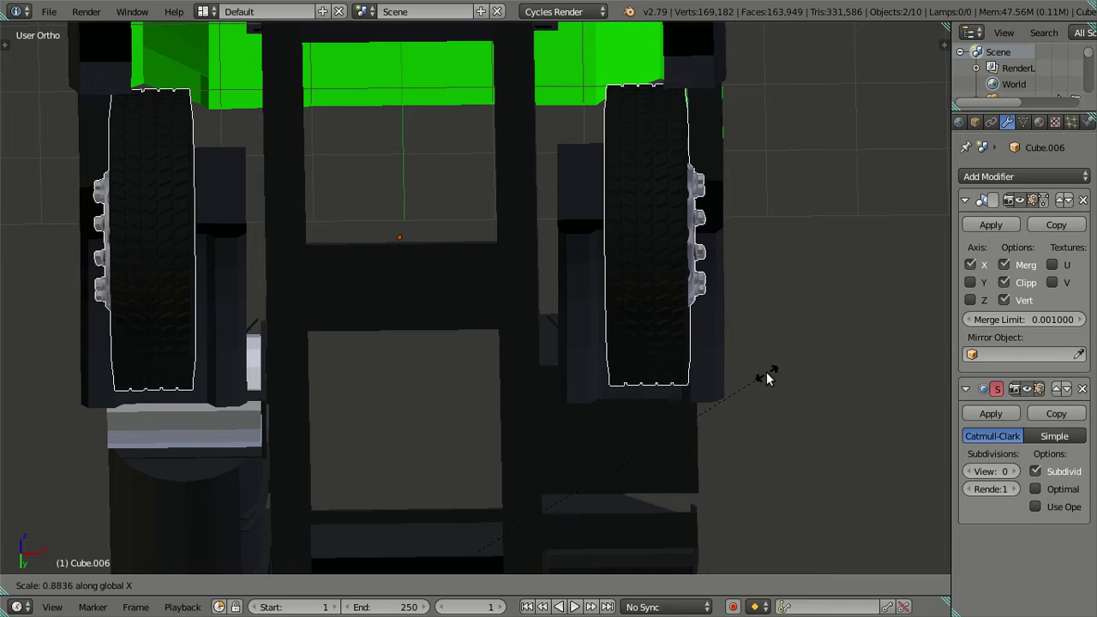
{"action": "type", "text": ".8"}
{"action": "key", "text": "Escape"}
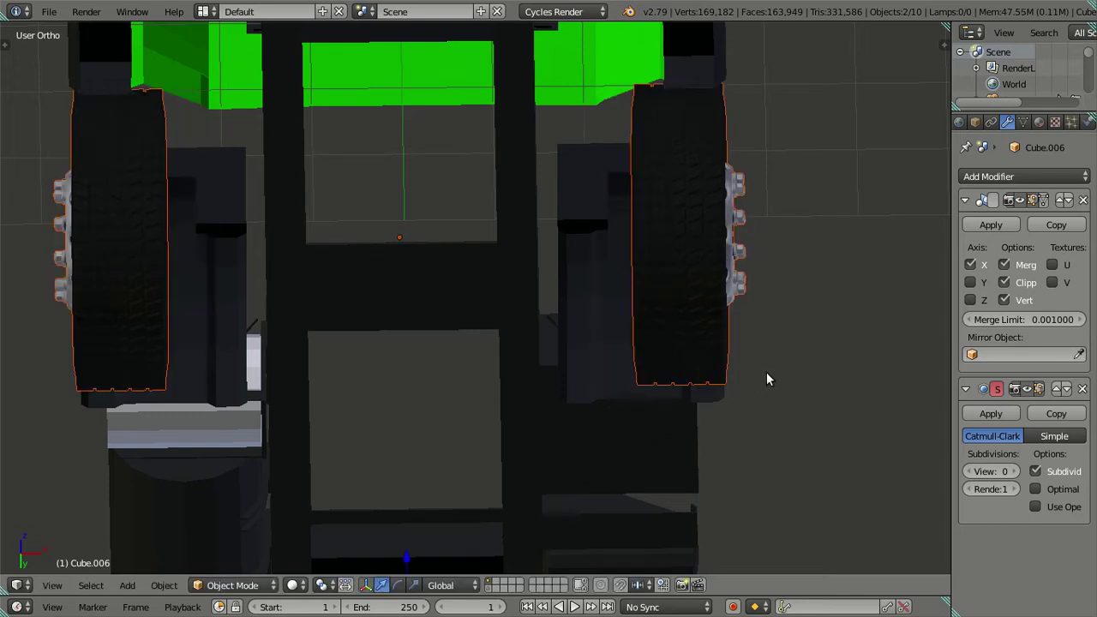
{"action": "type", "text": "sx"}
{"action": "type", "text": "."}
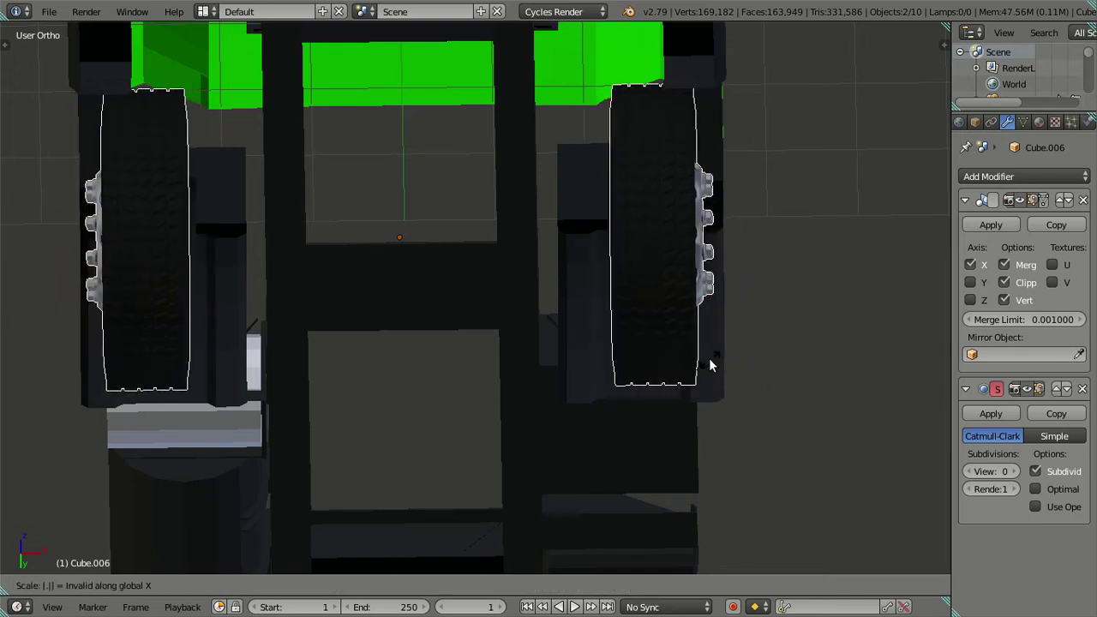
{"action": "type", "text": "85"}
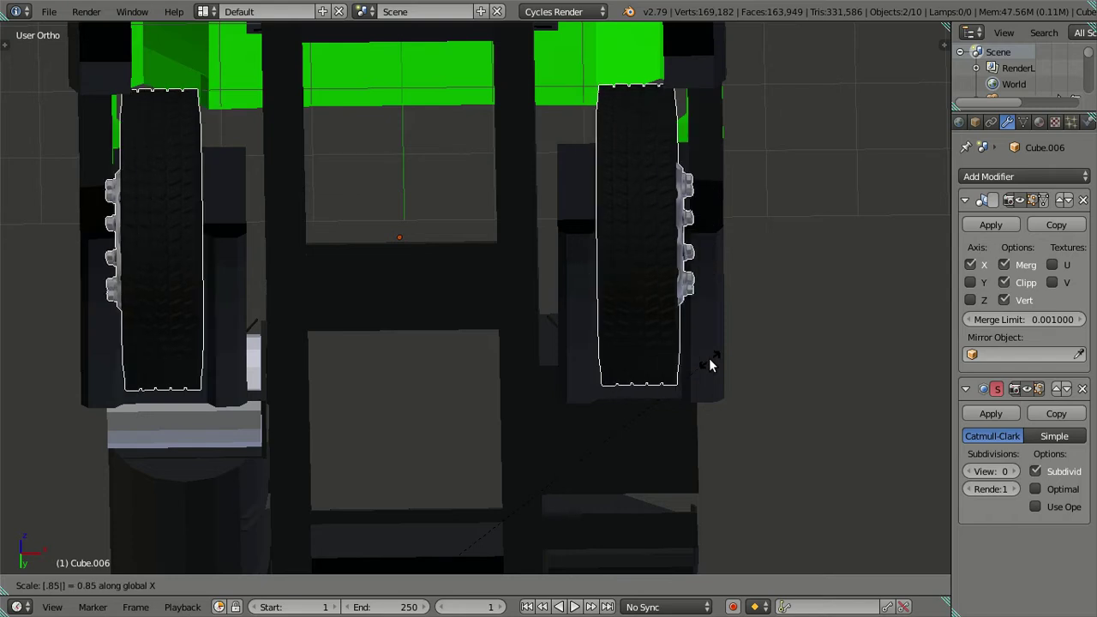
{"action": "key", "text": "Return"}
{"action": "scroll", "coordinate": [705, 354], "scroll_direction": "down", "scroll_amount": 4}
{"action": "mouse_move", "coordinate": [688, 320]}
{"action": "middle_mouse_down"}
{"action": "mouse_move", "coordinate": [540, 415]}
{"action": "mouse_move", "coordinate": [722, 397]}
{"action": "mouse_move", "coordinate": [754, 363]}
{"action": "mouse_move", "coordinate": [506, 396]}
{"action": "mouse_move", "coordinate": [505, 514]}
{"action": "mouse_move", "coordinate": [487, 468]}
{"action": "mouse_move", "coordinate": [514, 444]}
{"action": "mouse_move", "coordinate": [505, 394]}
{"action": "mouse_move", "coordinate": [580, 408]}
{"action": "middle_mouse_up"}
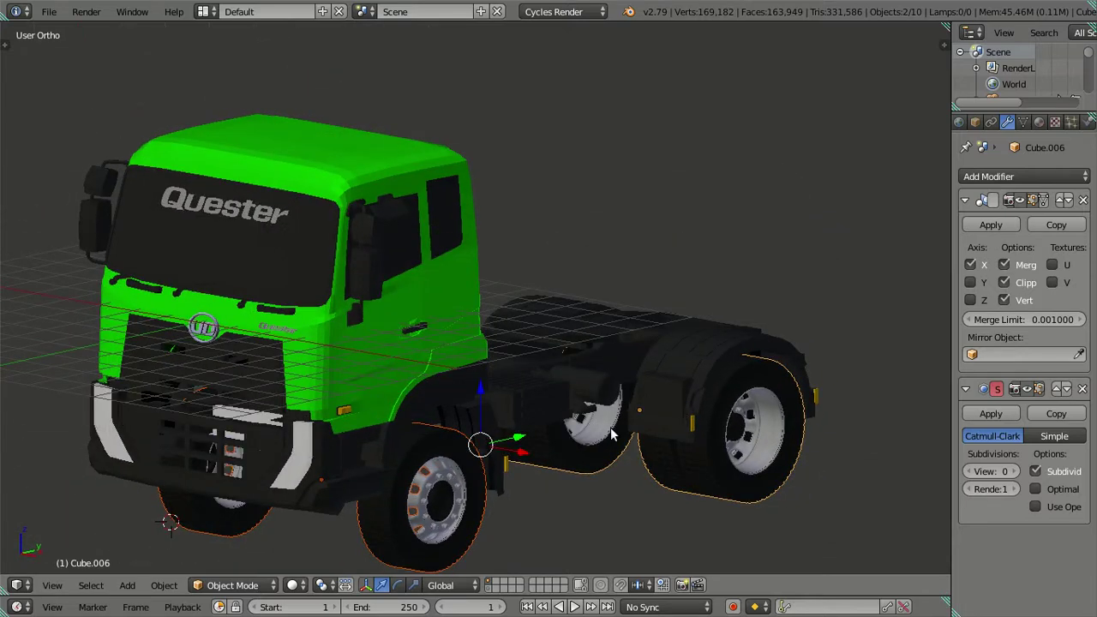
Compare the truck's front view against the reference in wireframe, then return to solid shading
{"action": "scroll", "coordinate": [661, 428], "scroll_direction": "up", "scroll_amount": 1}
{"action": "scroll", "coordinate": [656, 421], "scroll_direction": "up", "scroll_amount": 2}
{"action": "scroll", "coordinate": [626, 427], "scroll_direction": "down", "scroll_amount": 5}
{"action": "scroll", "coordinate": [588, 423], "scroll_direction": "down", "scroll_amount": 2}
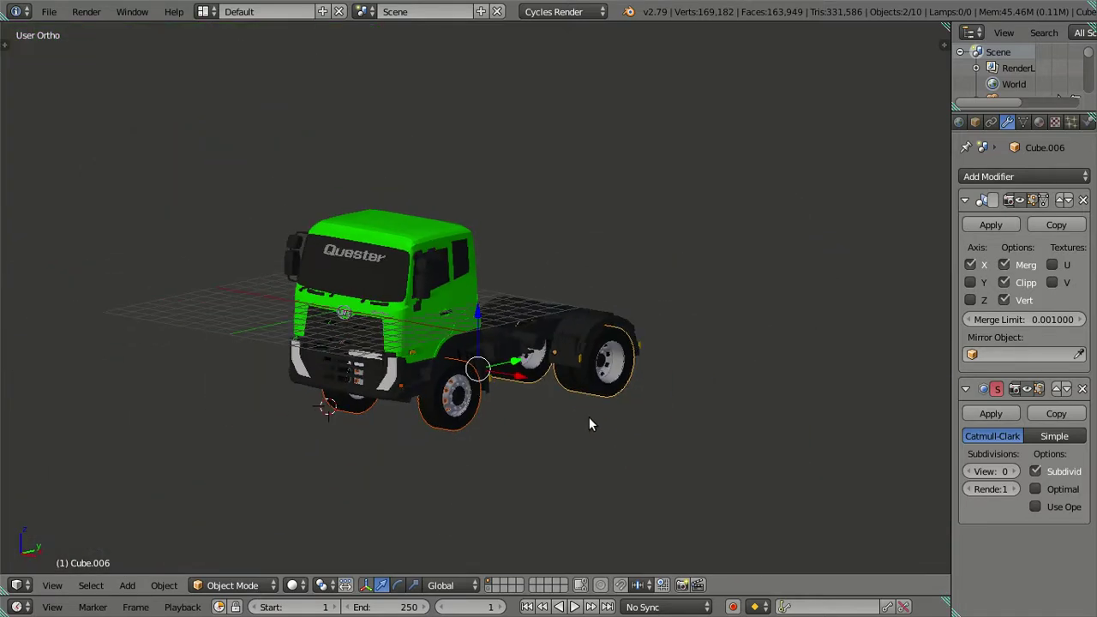
{"action": "key", "text": "KP_1"}
{"action": "scroll", "coordinate": [514, 404], "scroll_direction": "up", "scroll_amount": 2}
{"action": "scroll", "coordinate": [563, 421], "scroll_direction": "up", "scroll_amount": 1}
{"action": "scroll", "coordinate": [666, 452], "scroll_direction": "up", "scroll_amount": 1}
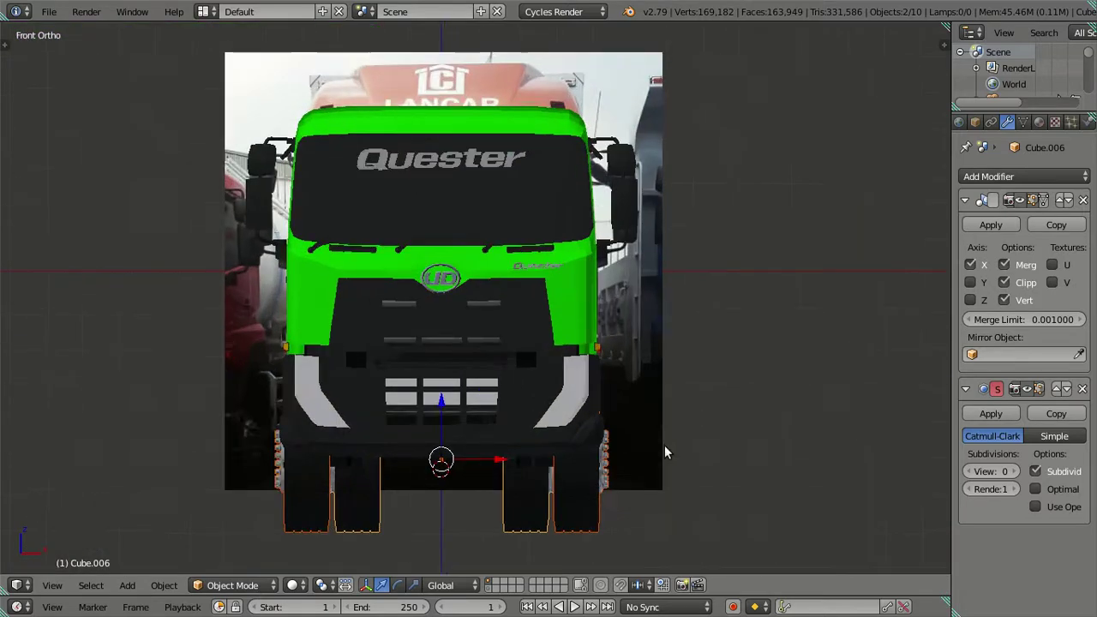
{"action": "key", "text": "z"}
{"action": "scroll", "coordinate": [665, 445], "scroll_direction": "up", "scroll_amount": 1}
{"action": "scroll", "coordinate": [665, 444], "scroll_direction": "down", "scroll_amount": 2}
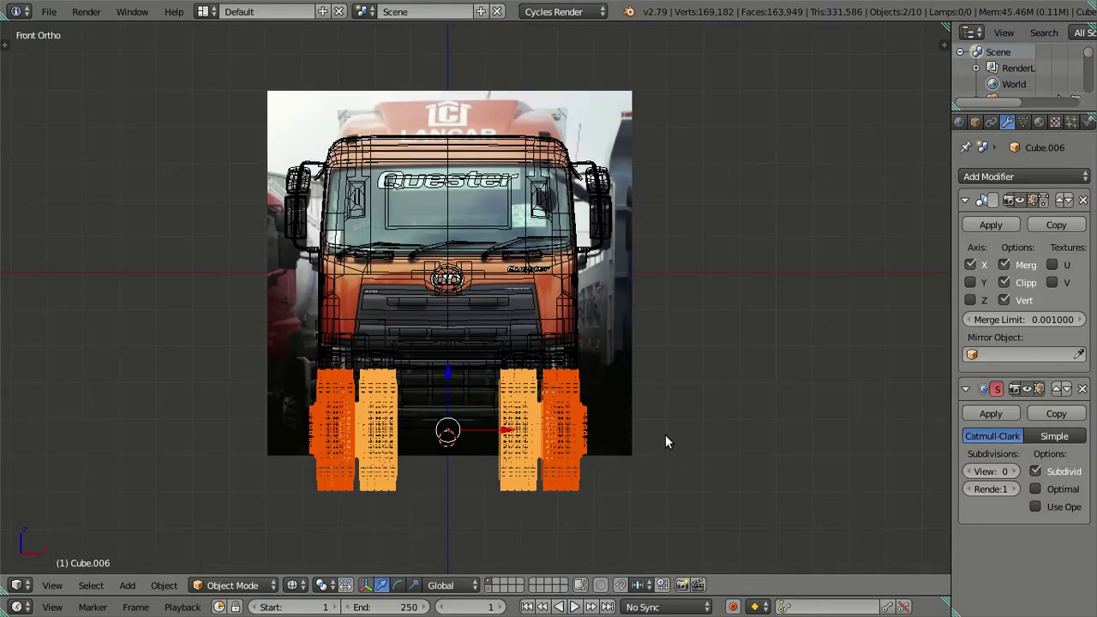
{"action": "middle_click_drag", "start_coordinate": [665, 441], "coordinate": [666, 358], "text": "shift"}
{"action": "scroll", "coordinate": [672, 415], "scroll_direction": "up", "scroll_amount": 3}
{"action": "key", "text": "z"}
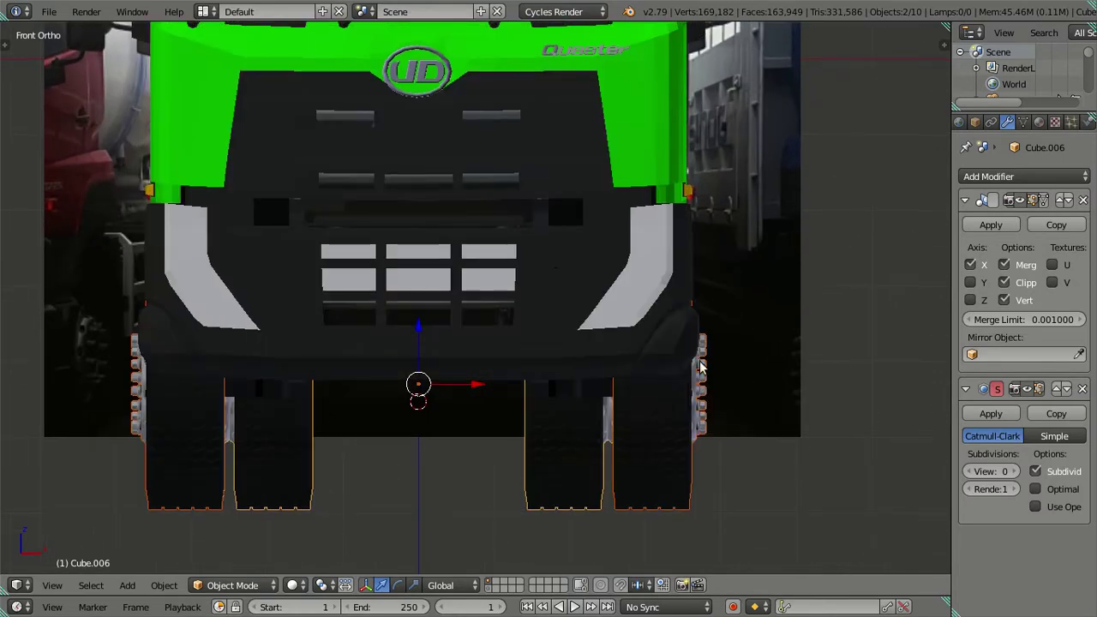
{"action": "scroll", "coordinate": [700, 366], "scroll_direction": "up", "scroll_amount": 1}
{"action": "scroll", "coordinate": [629, 338], "scroll_direction": "up", "scroll_amount": 1}
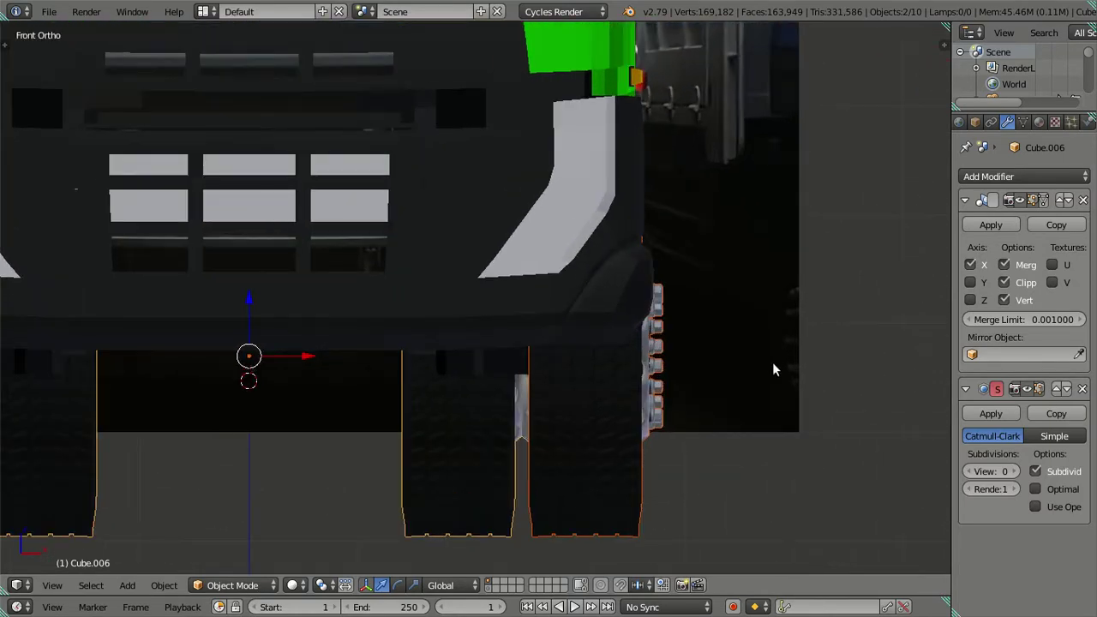
Narrow the wheels along X to about 0.94 with an interactive scale
{"action": "key", "text": "s"}
{"action": "key", "text": "x"}
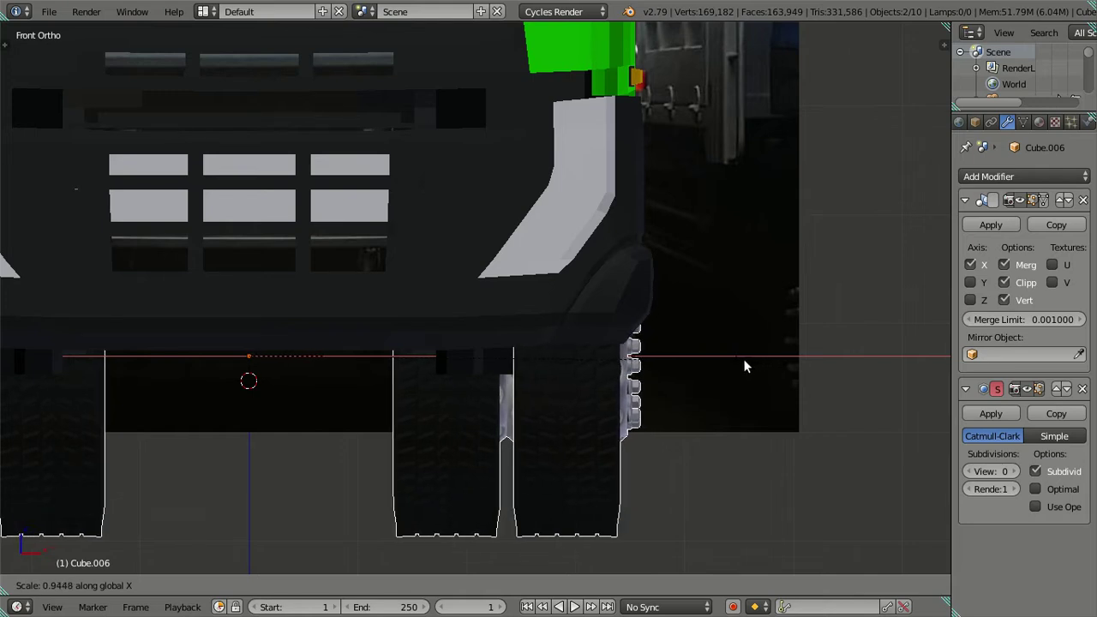
{"action": "left_click", "coordinate": [744, 358]}
{"action": "key", "text": "KP_6"}
{"action": "key", "text": "KP_6"}
{"action": "key", "text": "KP_6"}
{"action": "mouse_move", "coordinate": [699, 379]}
{"action": "middle_mouse_down"}
{"action": "mouse_move", "coordinate": [625, 421]}
{"action": "mouse_move", "coordinate": [621, 329]}
{"action": "middle_mouse_up"}
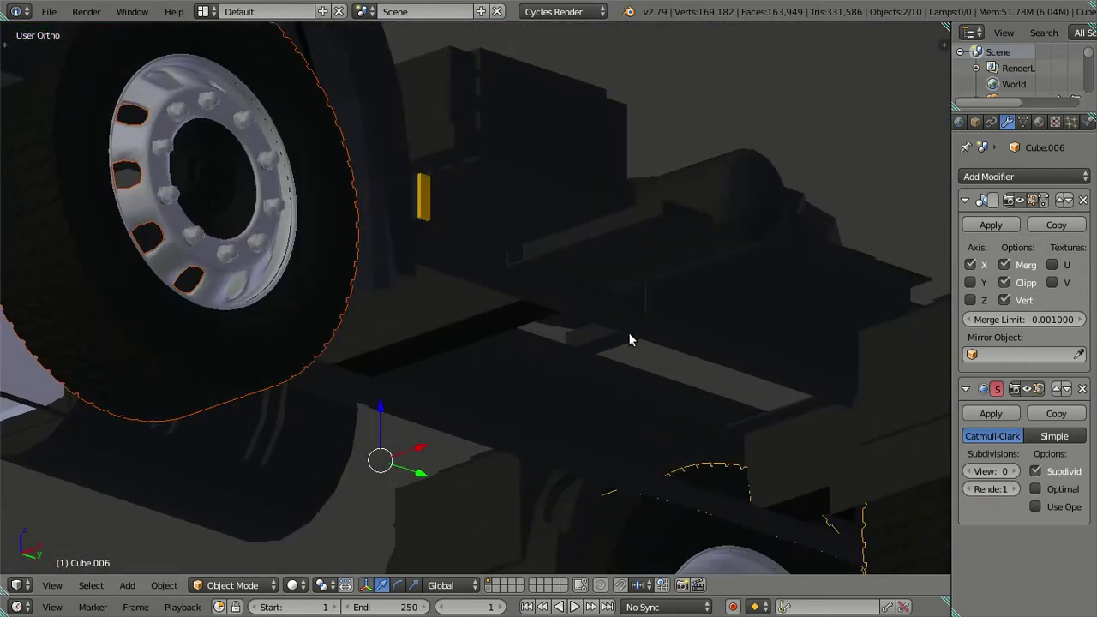
From the bottom view, scale the wheels to 0.9 along X
{"action": "key", "text": "ctrl+KP_7"}
{"action": "scroll", "coordinate": [608, 176], "scroll_direction": "down", "scroll_amount": 2}
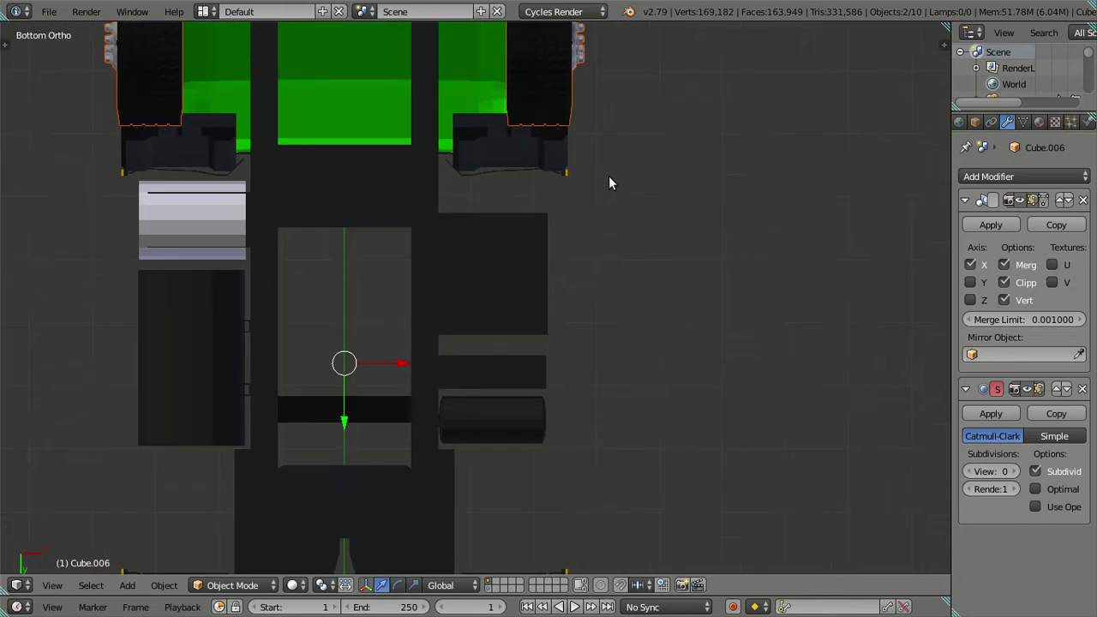
{"action": "middle_click_drag", "start_coordinate": [608, 176], "coordinate": [643, 372], "text": "shift"}
{"action": "mouse_move", "coordinate": [641, 245]}
{"action": "middle_mouse_down", "text": "shift"}
{"action": "mouse_move", "coordinate": [657, 335]}
{"action": "mouse_move", "coordinate": [680, 355]}
{"action": "mouse_move", "coordinate": [671, 356]}
{"action": "middle_mouse_up", "text": "shift"}
{"action": "scroll", "coordinate": [658, 330], "scroll_direction": "up", "scroll_amount": 3}
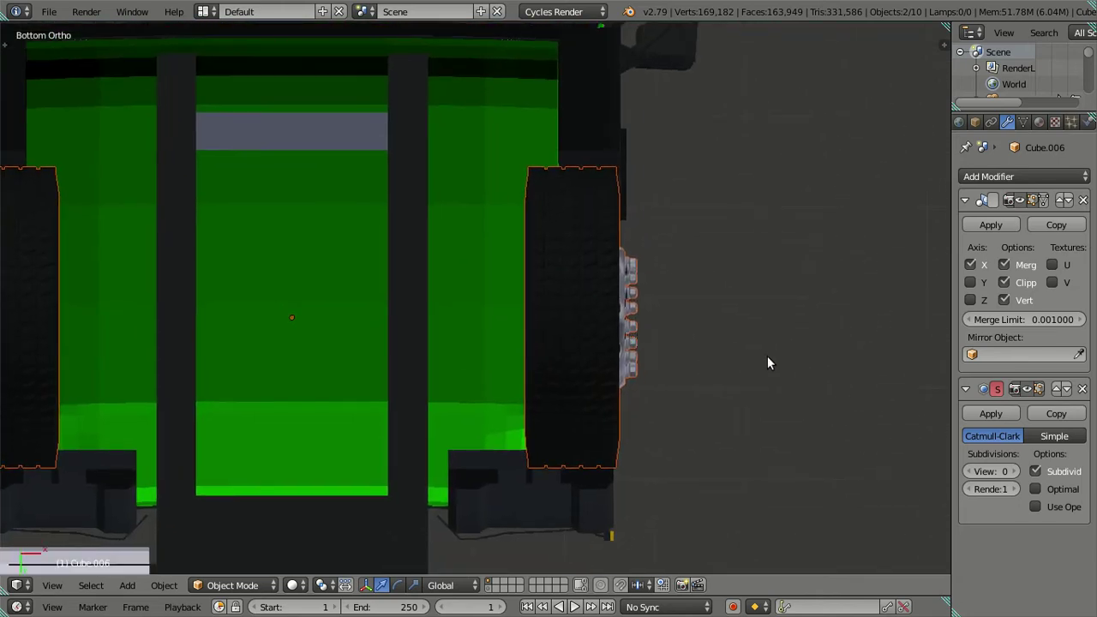
{"action": "key", "text": "s"}
{"action": "key", "text": "x"}
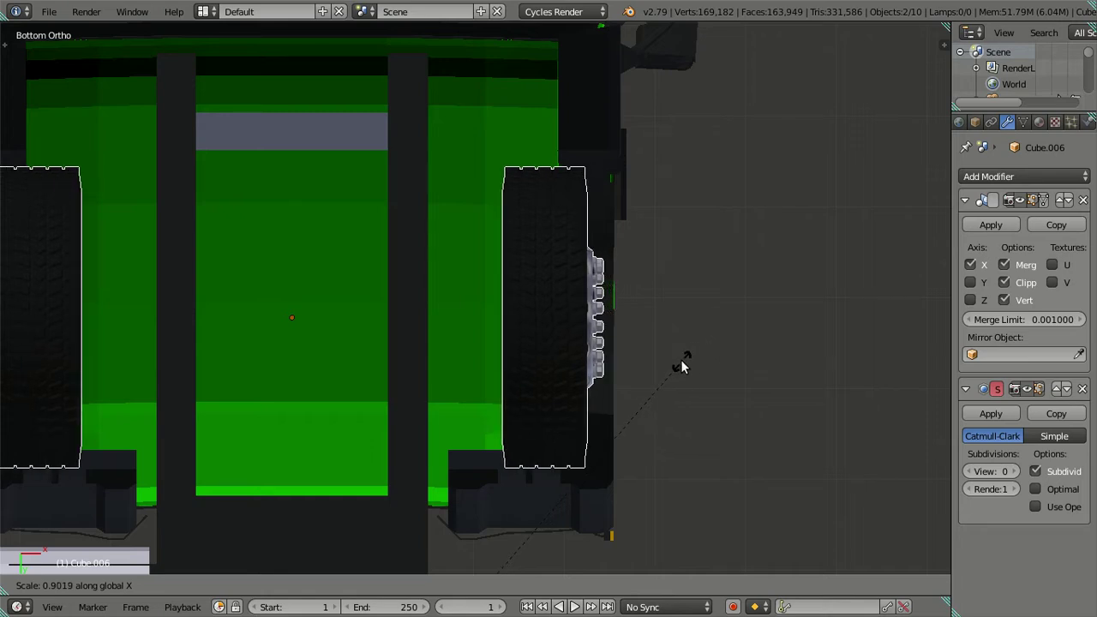
{"action": "type", "text": ".9"}
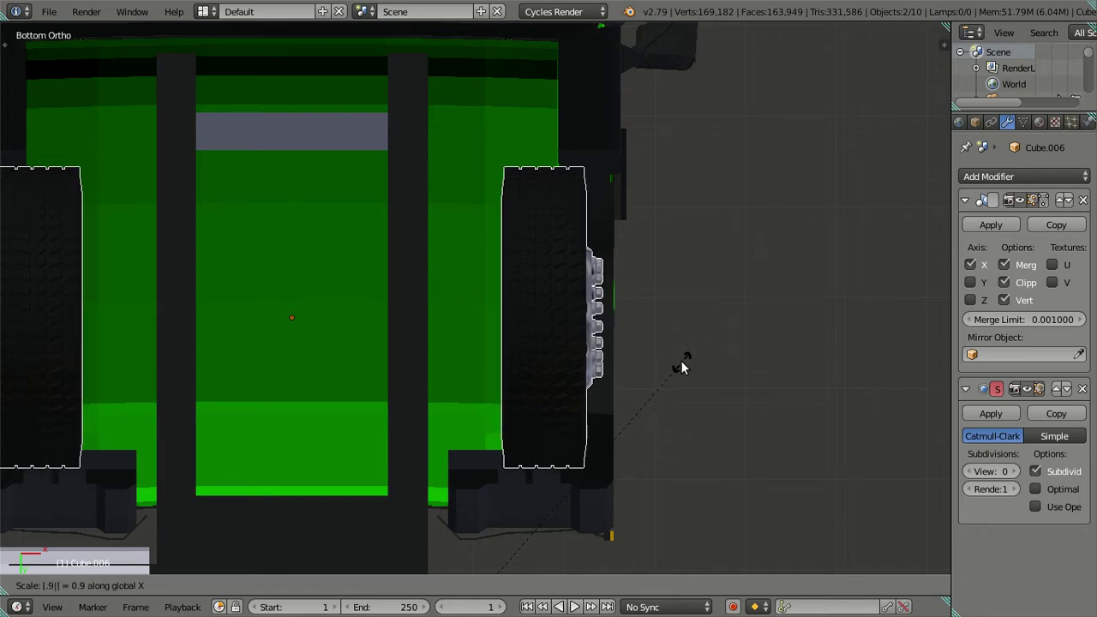
{"action": "key", "text": "Return"}
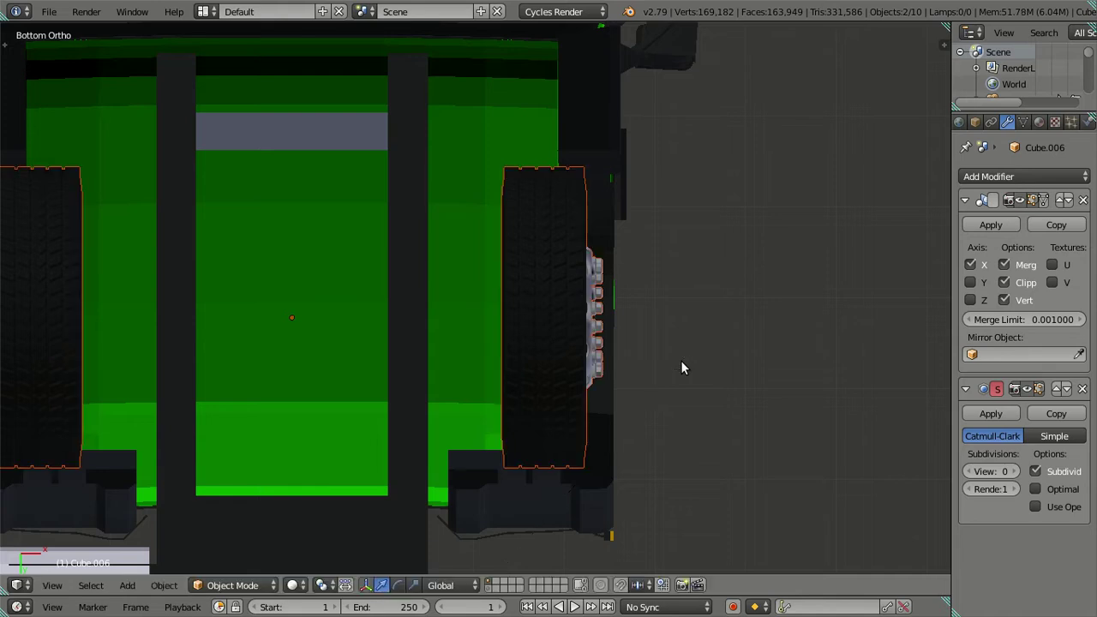
{"action": "scroll", "coordinate": [677, 358], "scroll_direction": "down", "scroll_amount": 5}
{"action": "mouse_move", "coordinate": [666, 348]}
{"action": "middle_mouse_down"}
{"action": "mouse_move", "coordinate": [500, 387]}
{"action": "mouse_move", "coordinate": [432, 437]}
{"action": "mouse_move", "coordinate": [593, 324]}
{"action": "mouse_move", "coordinate": [529, 403]}
{"action": "middle_mouse_up"}
{"action": "scroll", "coordinate": [593, 324], "scroll_direction": "up", "scroll_amount": 4}
Deselect all and check the camera, right and front views in solid shading
{"action": "key", "text": "KP_0"}
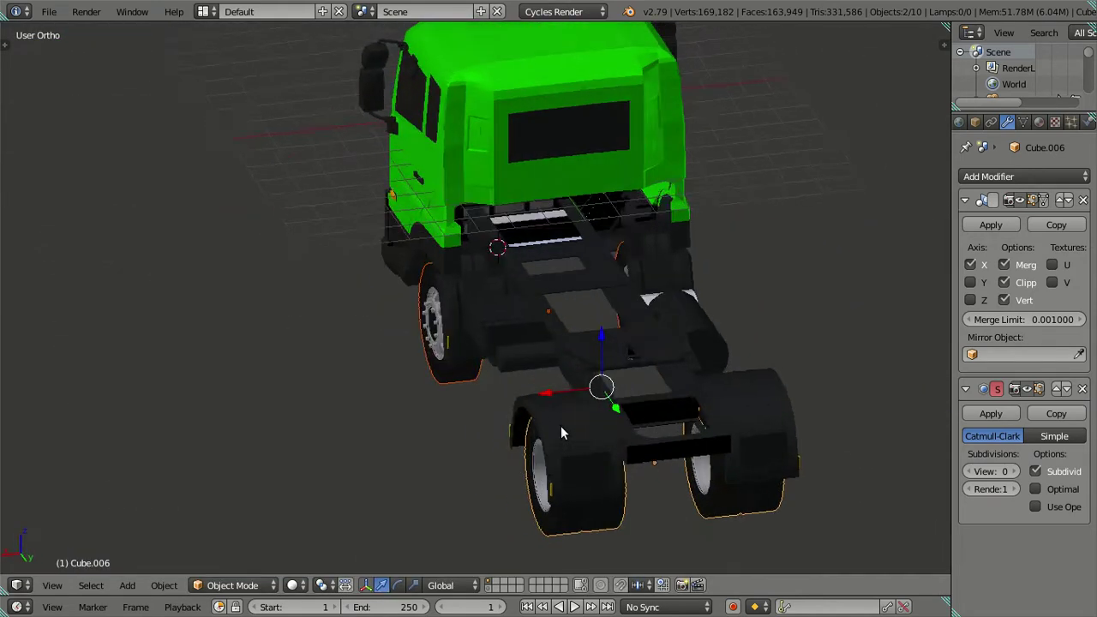
{"action": "key", "text": "a"}
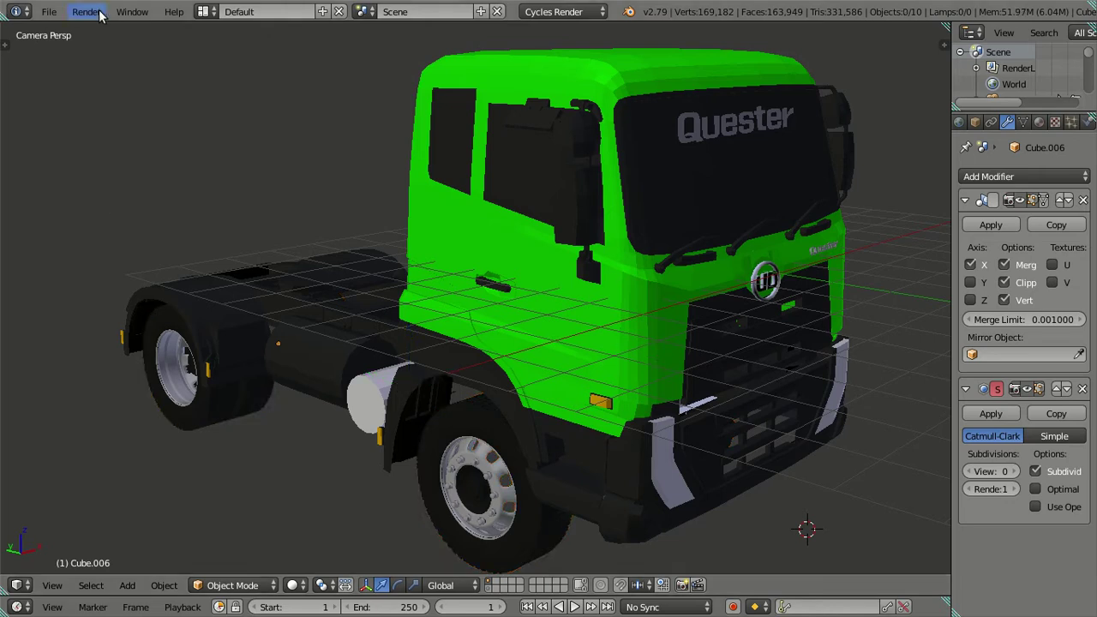
{"action": "middle_click_drag", "start_coordinate": [224, 101], "coordinate": [244, 107]}
{"action": "key", "text": "KP_3"}
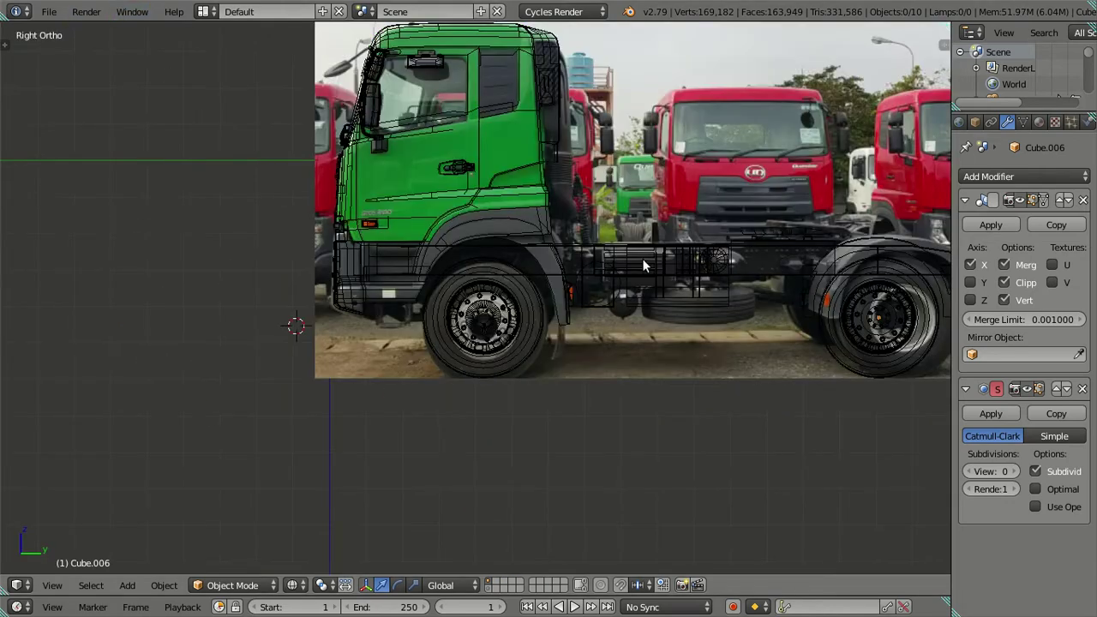
{"action": "scroll", "coordinate": [520, 407], "scroll_direction": "up", "scroll_amount": 3}
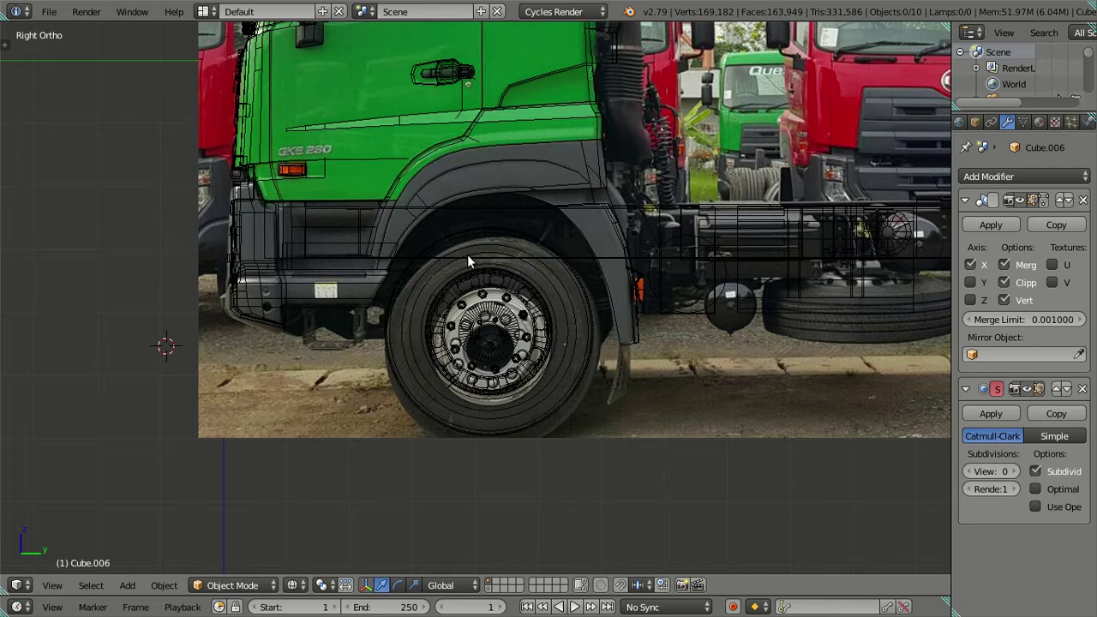
{"action": "key", "text": "KP_1"}
{"action": "key", "text": "z"}
Select the rear dual tire Cube.006 and enter Edit Mode
{"action": "scroll", "coordinate": [472, 267], "scroll_direction": "down", "scroll_amount": 4}
{"action": "mouse_move", "coordinate": [506, 343]}
{"action": "middle_mouse_down"}
{"action": "mouse_move", "coordinate": [409, 323]}
{"action": "mouse_move", "coordinate": [763, 362]}
{"action": "mouse_move", "coordinate": [628, 388]}
{"action": "mouse_move", "coordinate": [762, 263]}
{"action": "mouse_move", "coordinate": [820, 236]}
{"action": "mouse_move", "coordinate": [812, 244]}
{"action": "middle_mouse_up"}
{"action": "scroll", "coordinate": [730, 308], "scroll_direction": "up", "scroll_amount": 1}
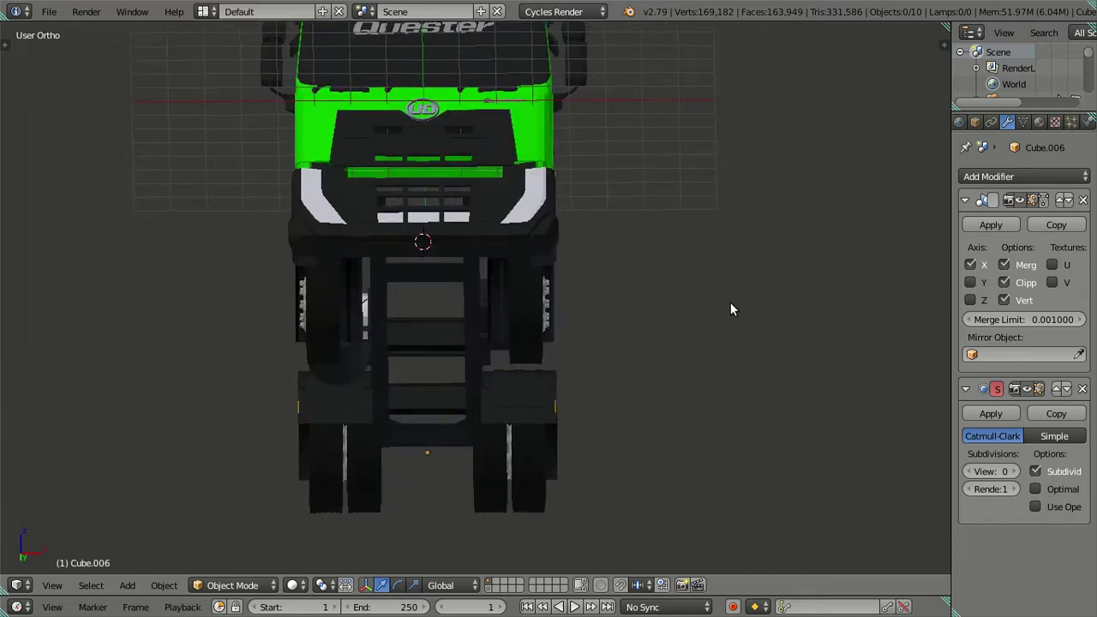
{"action": "scroll", "coordinate": [563, 433], "scroll_direction": "up", "scroll_amount": 2}
{"action": "scroll", "coordinate": [563, 240], "scroll_direction": "up", "scroll_amount": 2}
{"action": "scroll", "coordinate": [445, 358], "scroll_direction": "up", "scroll_amount": 2}
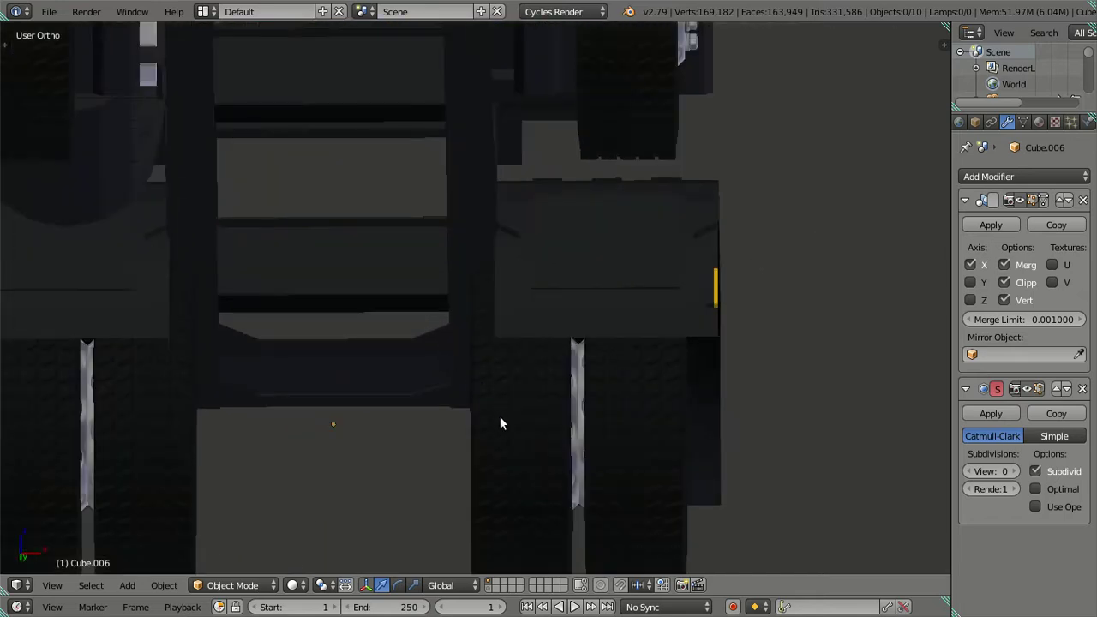
{"action": "middle_click_drag", "start_coordinate": [501, 423], "coordinate": [484, 331], "text": "shift"}
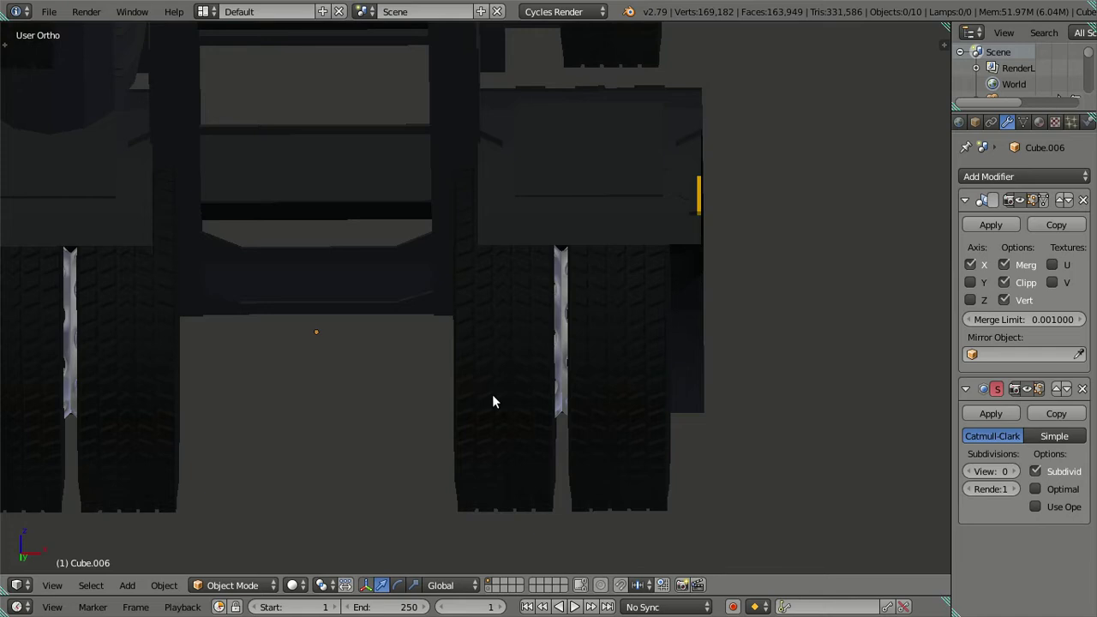
{"action": "right_click", "coordinate": [493, 401]}
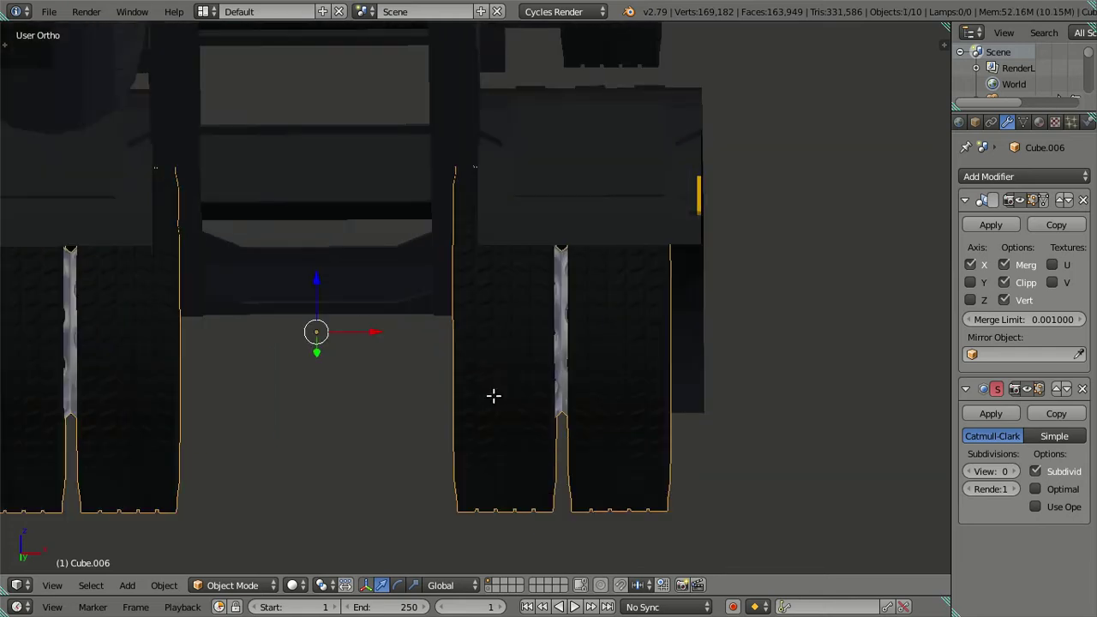
{"action": "key", "text": "Tab"}
Select all tyre vertices in wireframe and move them 0.25 along X, then deselect
{"action": "key", "text": "z"}
{"action": "key", "text": "z"}
{"action": "key", "text": "z"}
{"action": "key", "text": "a"}
{"action": "key", "text": "a"}
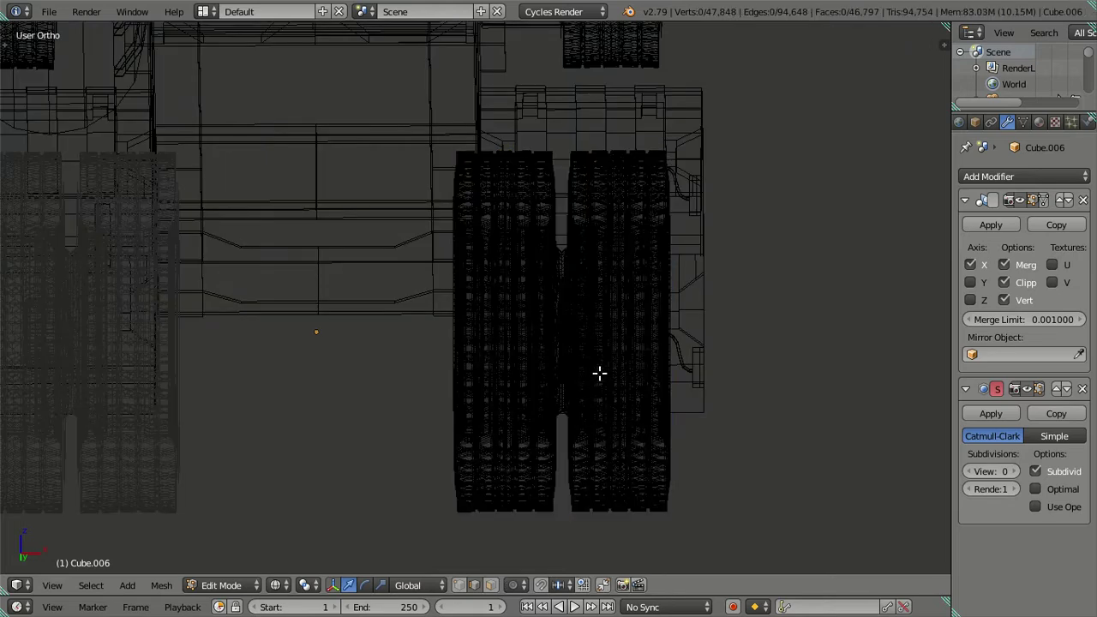
{"action": "key", "text": "a"}
{"action": "left_click_drag", "start_coordinate": [637, 326], "coordinate": [650, 328]}
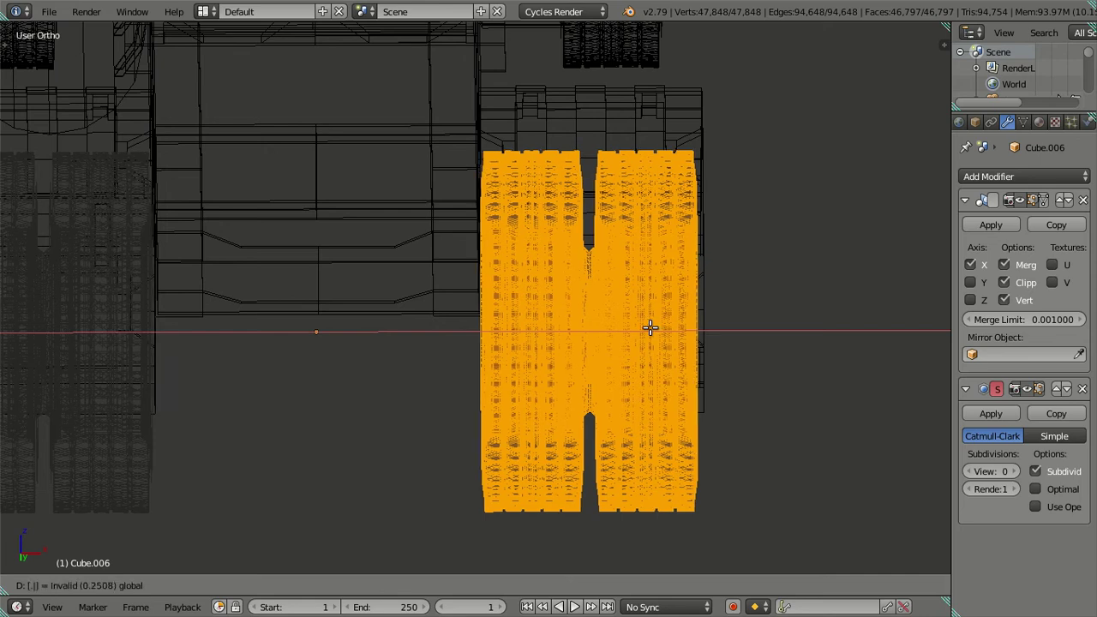
{"action": "key", "text": "Escape"}
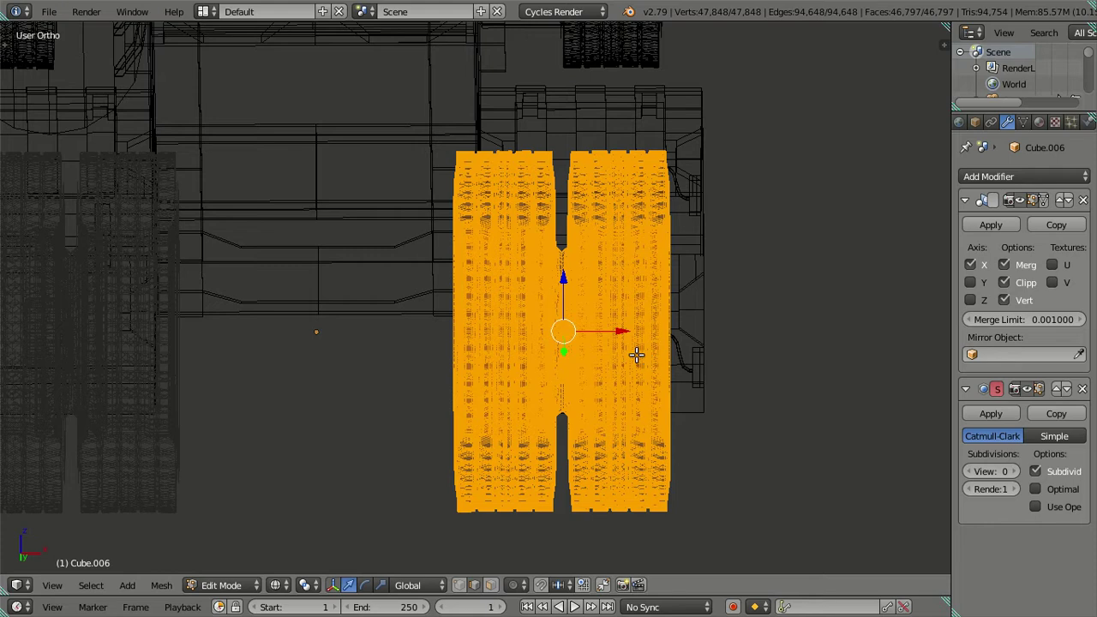
{"action": "left_click_drag", "start_coordinate": [634, 335], "coordinate": [646, 337]}
{"action": "type", "text": ".25"}
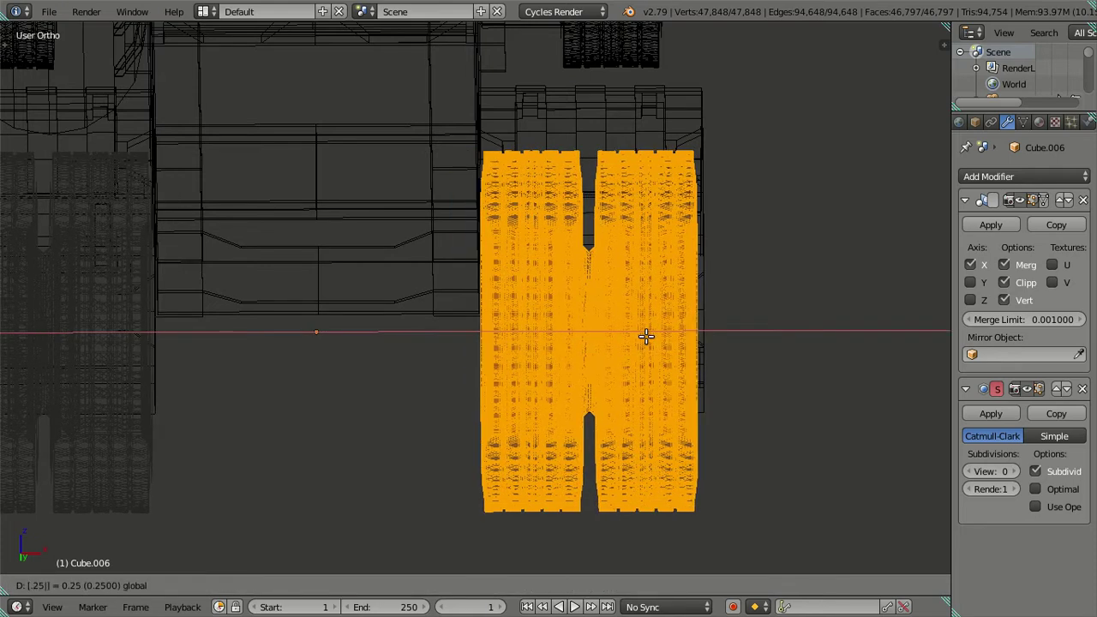
{"action": "key", "text": "Return"}
{"action": "scroll", "coordinate": [599, 346], "scroll_direction": "down", "scroll_amount": 2}
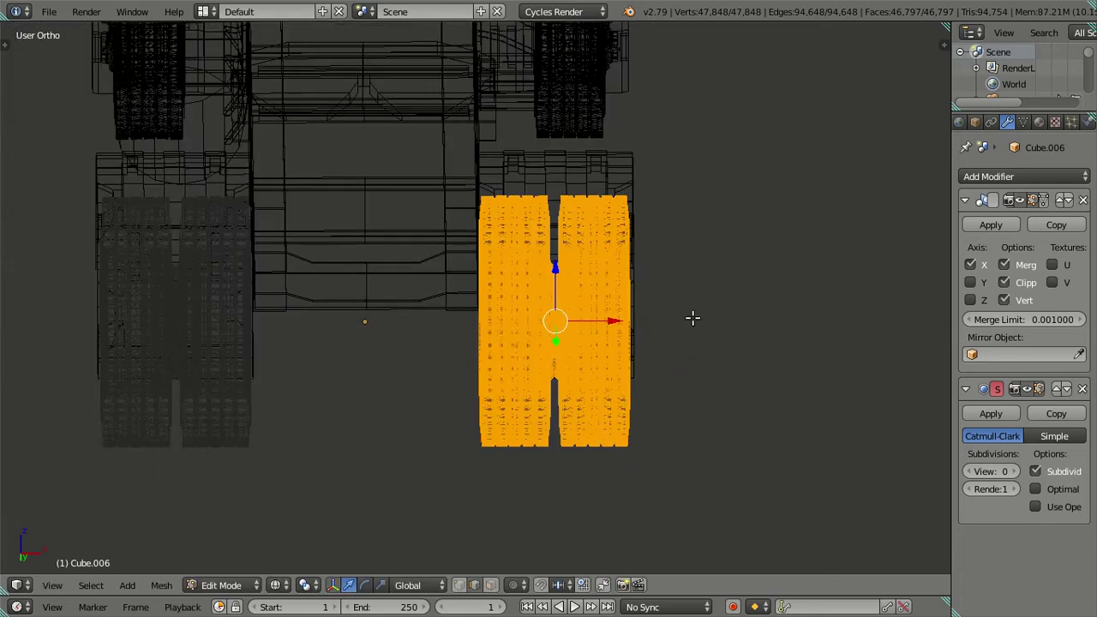
{"action": "key", "text": "a"}
{"action": "middle_click_drag", "start_coordinate": [676, 303], "coordinate": [641, 317]}
Return to Object Mode with solid shading and select the chassis Plane.007
{"action": "key", "text": "Tab"}
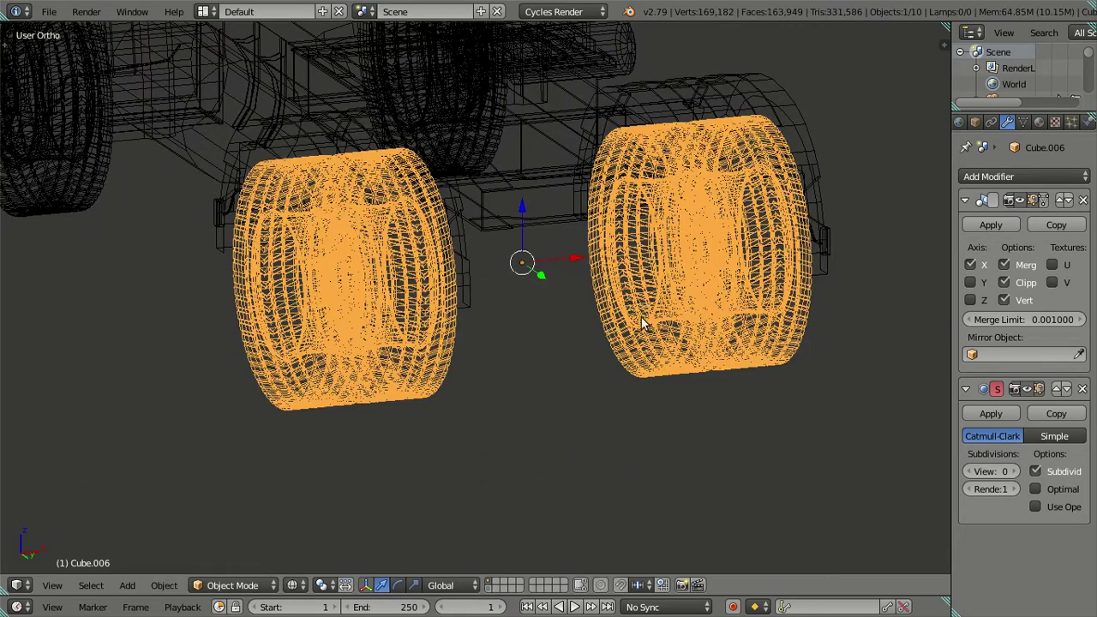
{"action": "key", "text": "z"}
{"action": "key", "text": "a"}
{"action": "scroll", "coordinate": [628, 265], "scroll_direction": "up", "scroll_amount": 3}
{"action": "scroll", "coordinate": [564, 293], "scroll_direction": "down", "scroll_amount": 3}
{"action": "mouse_move", "coordinate": [491, 203]}
{"action": "middle_mouse_down"}
{"action": "mouse_move", "coordinate": [514, 322]}
{"action": "mouse_move", "coordinate": [482, 256]}
{"action": "mouse_move", "coordinate": [522, 318]}
{"action": "mouse_move", "coordinate": [457, 331]}
{"action": "mouse_move", "coordinate": [397, 319]}
{"action": "mouse_move", "coordinate": [331, 350]}
{"action": "mouse_move", "coordinate": [371, 401]}
{"action": "mouse_move", "coordinate": [393, 396]}
{"action": "mouse_move", "coordinate": [394, 424]}
{"action": "mouse_move", "coordinate": [590, 397]}
{"action": "middle_mouse_up"}
{"action": "scroll", "coordinate": [486, 231], "scroll_direction": "up", "scroll_amount": 1}
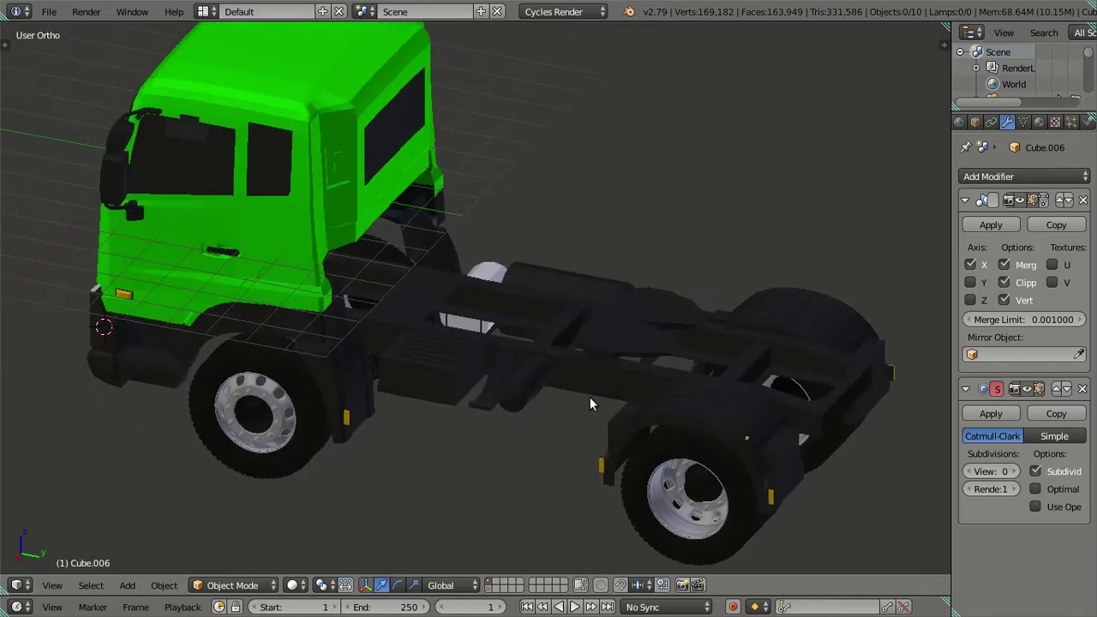
{"action": "scroll", "coordinate": [575, 459], "scroll_direction": "up", "scroll_amount": 2}
{"action": "scroll", "coordinate": [603, 448], "scroll_direction": "up", "scroll_amount": 3}
{"action": "mouse_move", "coordinate": [415, 338]}
{"action": "middle_mouse_down"}
{"action": "mouse_move", "coordinate": [346, 336]}
{"action": "mouse_move", "coordinate": [448, 320]}
{"action": "mouse_move", "coordinate": [471, 403]}
{"action": "mouse_move", "coordinate": [485, 415]}
{"action": "mouse_move", "coordinate": [533, 400]}
{"action": "middle_mouse_up"}
{"action": "right_click", "coordinate": [475, 386]}
{"action": "scroll", "coordinate": [477, 383], "scroll_direction": "down", "scroll_amount": 2}
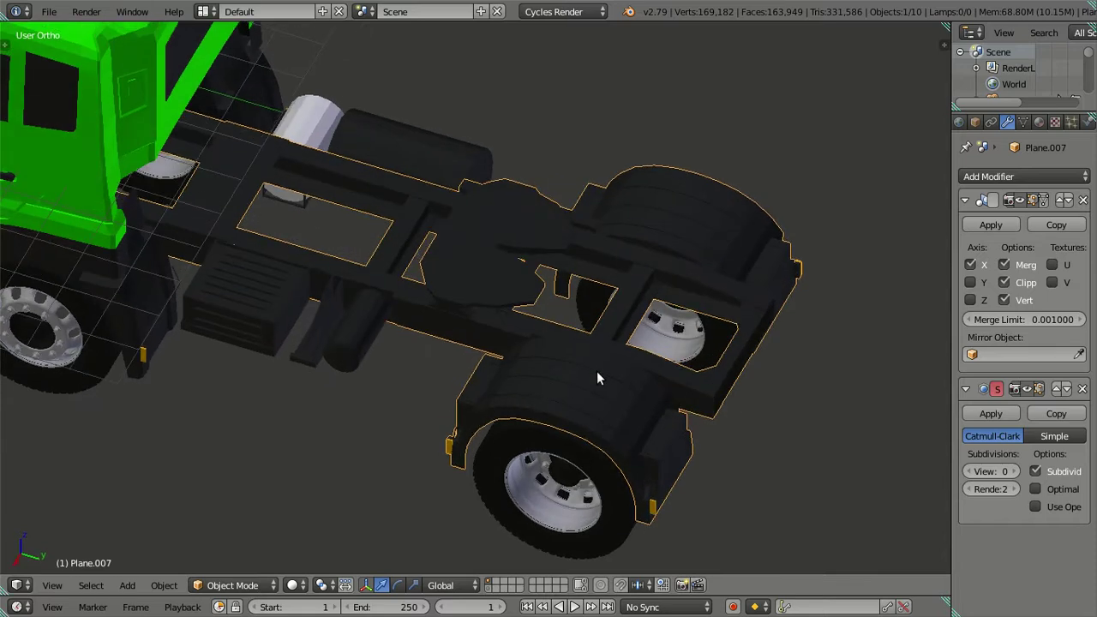
Enter Edit Mode on the chassis, clear the selection and orbit to the rear wheel and fender
{"action": "scroll", "coordinate": [597, 373], "scroll_direction": "up", "scroll_amount": 2}
{"action": "scroll", "coordinate": [597, 373], "scroll_direction": "up", "scroll_amount": 2}
{"action": "scroll", "coordinate": [596, 374], "scroll_direction": "up", "scroll_amount": 2}
{"action": "key", "text": "Tab"}
{"action": "key", "text": "a"}
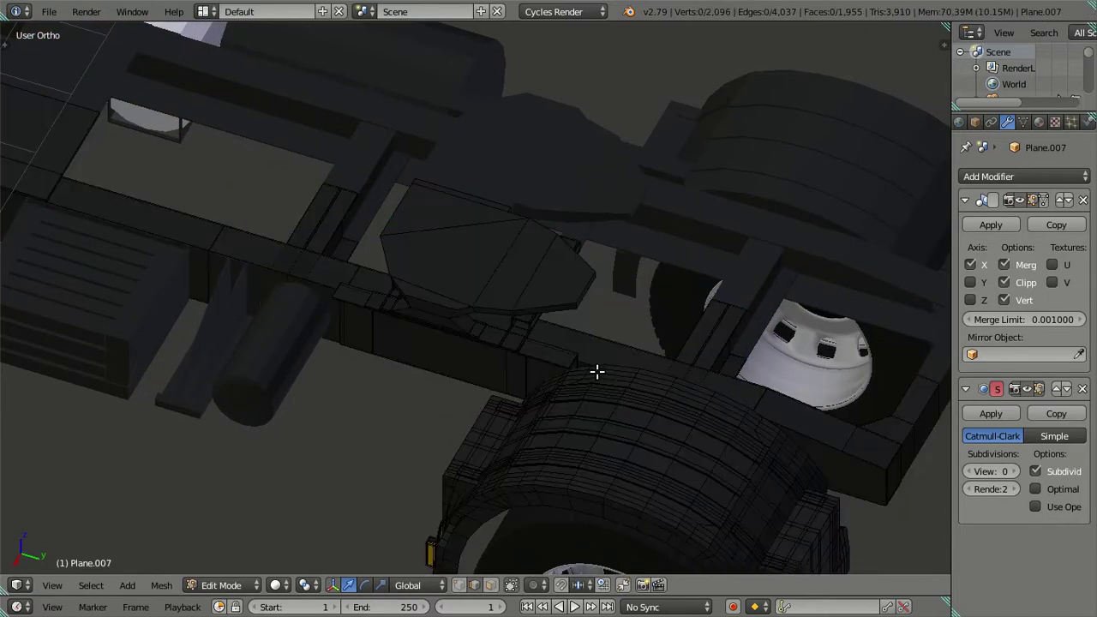
{"action": "scroll", "coordinate": [578, 334], "scroll_direction": "down", "scroll_amount": 3}
{"action": "mouse_move", "coordinate": [492, 252]}
{"action": "middle_mouse_down"}
{"action": "mouse_move", "coordinate": [539, 342]}
{"action": "mouse_move", "coordinate": [512, 345]}
{"action": "middle_mouse_up"}
{"action": "scroll", "coordinate": [529, 367], "scroll_direction": "up", "scroll_amount": 3}
{"action": "middle_click_drag", "start_coordinate": [292, 389], "coordinate": [362, 455]}
{"action": "mouse_move", "coordinate": [419, 369]}
{"action": "middle_mouse_down"}
{"action": "mouse_move", "coordinate": [451, 326]}
{"action": "mouse_move", "coordinate": [462, 354]}
{"action": "mouse_move", "coordinate": [497, 370]}
{"action": "middle_mouse_up"}
In wireframe, select the rear fender geometry using linked (L) and circle (C) selection
{"action": "key", "text": "z"}
{"action": "key", "text": "a"}
{"action": "key", "text": "a"}
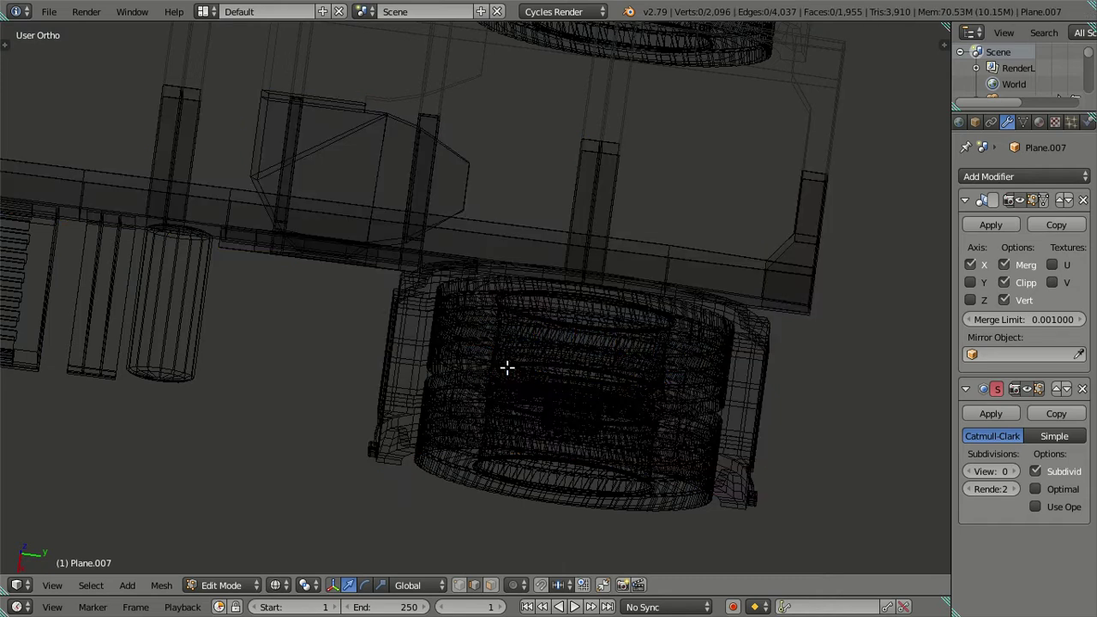
{"action": "key", "text": "l"}
{"action": "key", "text": "c"}
{"action": "left_click", "coordinate": [380, 438]}
{"action": "left_click", "coordinate": [728, 477]}
Separate the selected fender into its own object with P > Selection, then return to Object Mode
{"action": "scroll", "coordinate": [481, 292], "scroll_direction": "down", "scroll_amount": 2}
{"action": "scroll", "coordinate": [481, 291], "scroll_direction": "down", "scroll_amount": 2}
{"action": "mouse_move", "coordinate": [481, 292]}
{"action": "middle_mouse_down"}
{"action": "mouse_move", "coordinate": [497, 314]}
{"action": "mouse_move", "coordinate": [530, 271]}
{"action": "middle_mouse_up"}
{"action": "key", "text": "z"}
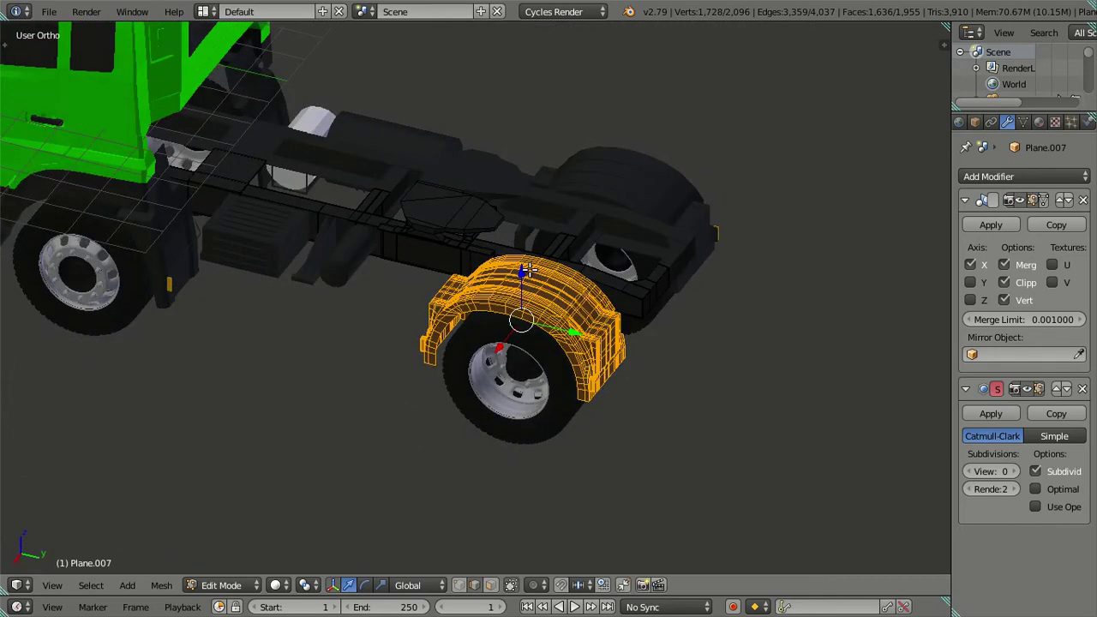
{"action": "key", "text": "p"}
{"action": "left_click", "coordinate": [529, 271]}
{"action": "scroll", "coordinate": [456, 295], "scroll_direction": "up", "scroll_amount": 2}
{"action": "key", "text": "ctrl+z"}
{"action": "key", "text": "ctrl+shift+z"}
{"action": "key", "text": "Tab"}
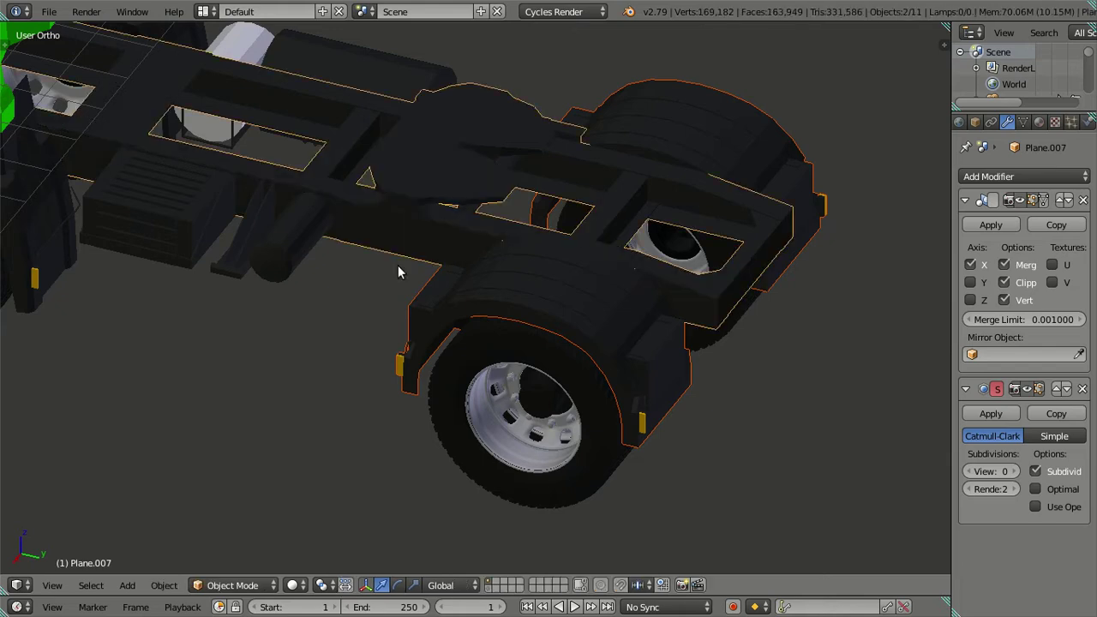
Deselect all objects, then reselect the chassis object from a higher view
{"action": "mouse_move", "coordinate": [460, 337]}
{"action": "middle_mouse_down"}
{"action": "mouse_move", "coordinate": [477, 306]}
{"action": "mouse_move", "coordinate": [470, 380]}
{"action": "mouse_move", "coordinate": [502, 300]}
{"action": "mouse_move", "coordinate": [521, 288]}
{"action": "mouse_move", "coordinate": [524, 221]}
{"action": "middle_mouse_up"}
{"action": "key", "text": "a"}
{"action": "scroll", "coordinate": [467, 321], "scroll_direction": "up", "scroll_amount": 4}
{"action": "mouse_move", "coordinate": [467, 321]}
{"action": "middle_mouse_down"}
{"action": "mouse_move", "coordinate": [502, 288]}
{"action": "mouse_move", "coordinate": [485, 301]}
{"action": "mouse_move", "coordinate": [481, 284]}
{"action": "middle_mouse_up"}
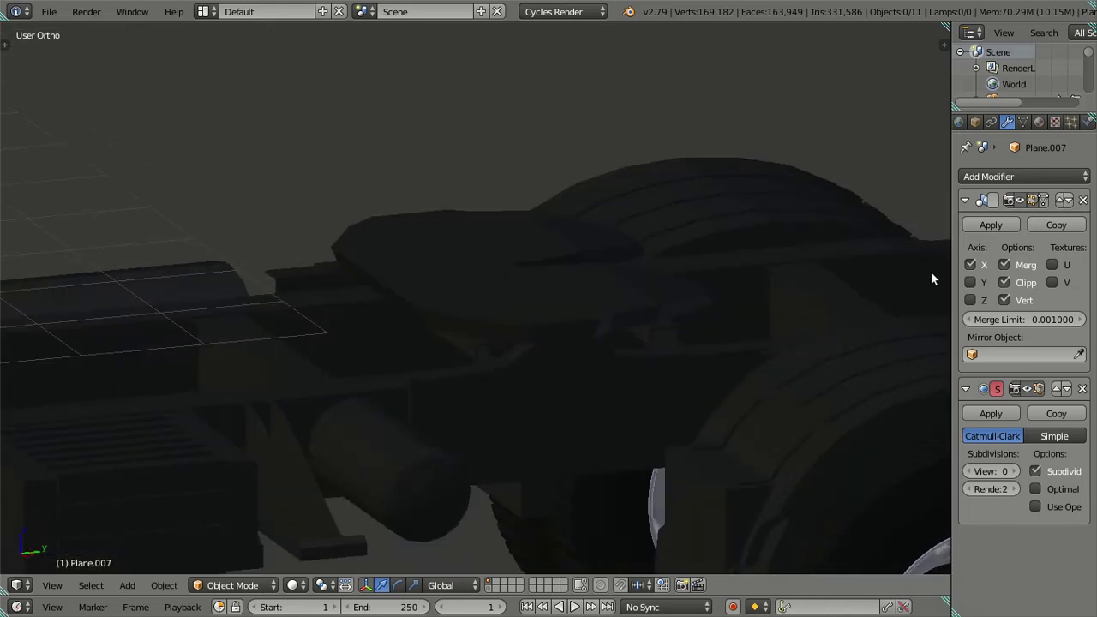
{"action": "middle_click_drag", "start_coordinate": [780, 244], "coordinate": [465, 257]}
{"action": "right_click", "coordinate": [465, 258]}
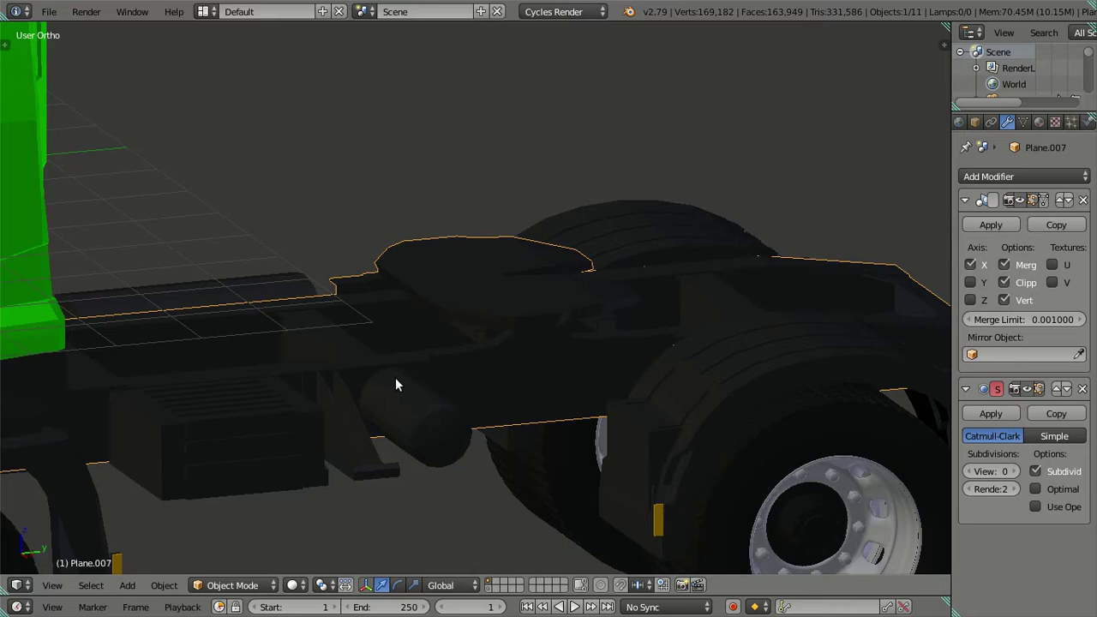
Show the N panel and edit the chassis mesh in vertex select mode
{"action": "key", "text": "n"}
{"action": "scroll", "coordinate": [588, 291], "scroll_direction": "up", "scroll_amount": 2}
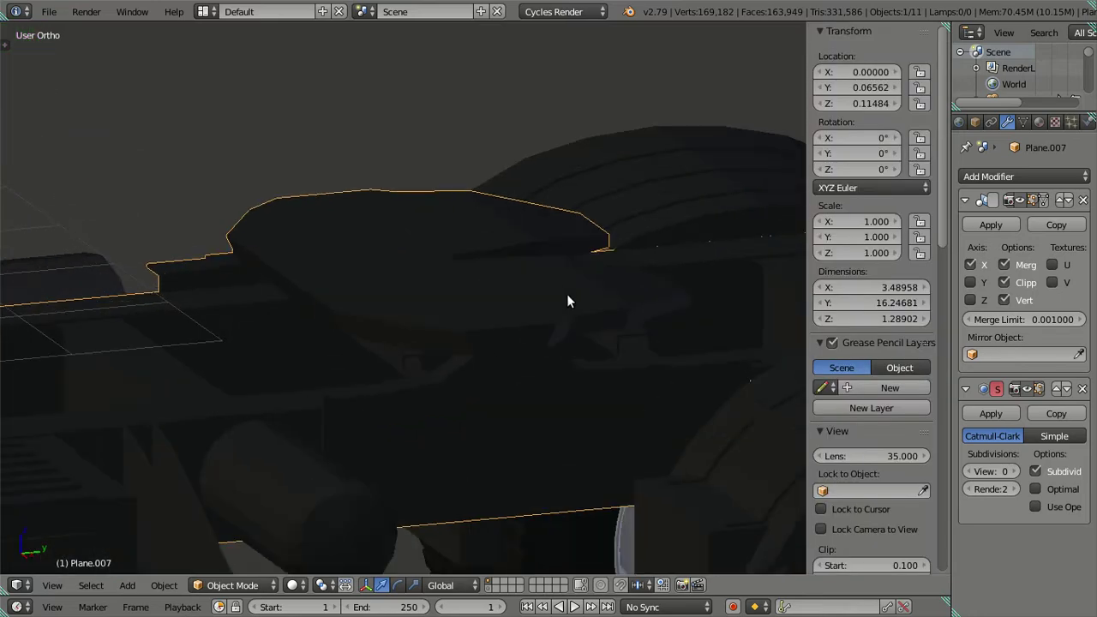
{"action": "key", "text": "Tab"}
{"action": "mouse_move", "coordinate": [568, 294]}
{"action": "middle_mouse_down"}
{"action": "mouse_move", "coordinate": [381, 292]}
{"action": "mouse_move", "coordinate": [372, 362]}
{"action": "mouse_move", "coordinate": [374, 340]}
{"action": "mouse_move", "coordinate": [373, 350]}
{"action": "mouse_move", "coordinate": [394, 328]}
{"action": "mouse_move", "coordinate": [451, 330]}
{"action": "mouse_move", "coordinate": [451, 384]}
{"action": "mouse_move", "coordinate": [445, 361]}
{"action": "middle_mouse_up"}
{"action": "scroll", "coordinate": [372, 350], "scroll_direction": "up", "scroll_amount": 2}
{"action": "scroll", "coordinate": [372, 349], "scroll_direction": "up", "scroll_amount": 1}
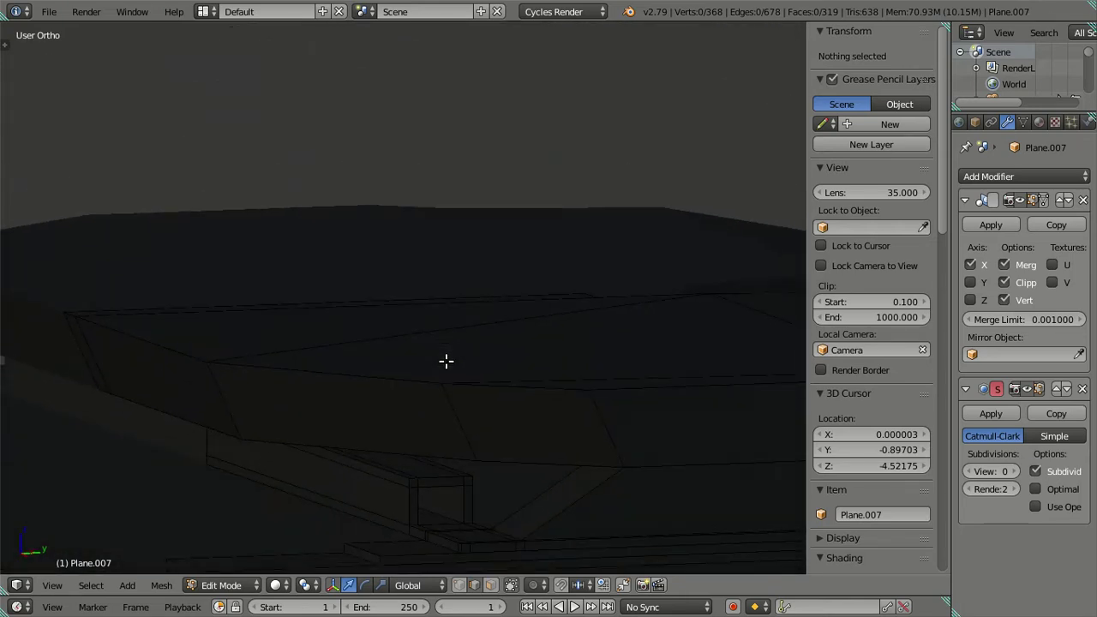
{"action": "key", "text": "ctrl+Tab"}
{"action": "left_click", "coordinate": [463, 420]}
Set the raised plate's corner vertices to a Y coordinate of 11.5427
{"action": "mouse_move", "coordinate": [463, 428]}
{"action": "middle_mouse_down"}
{"action": "mouse_move", "coordinate": [468, 403]}
{"action": "mouse_move", "coordinate": [492, 397]}
{"action": "mouse_move", "coordinate": [476, 385]}
{"action": "middle_mouse_up"}
{"action": "right_click", "coordinate": [484, 388]}
{"action": "left_click", "coordinate": [888, 89]}
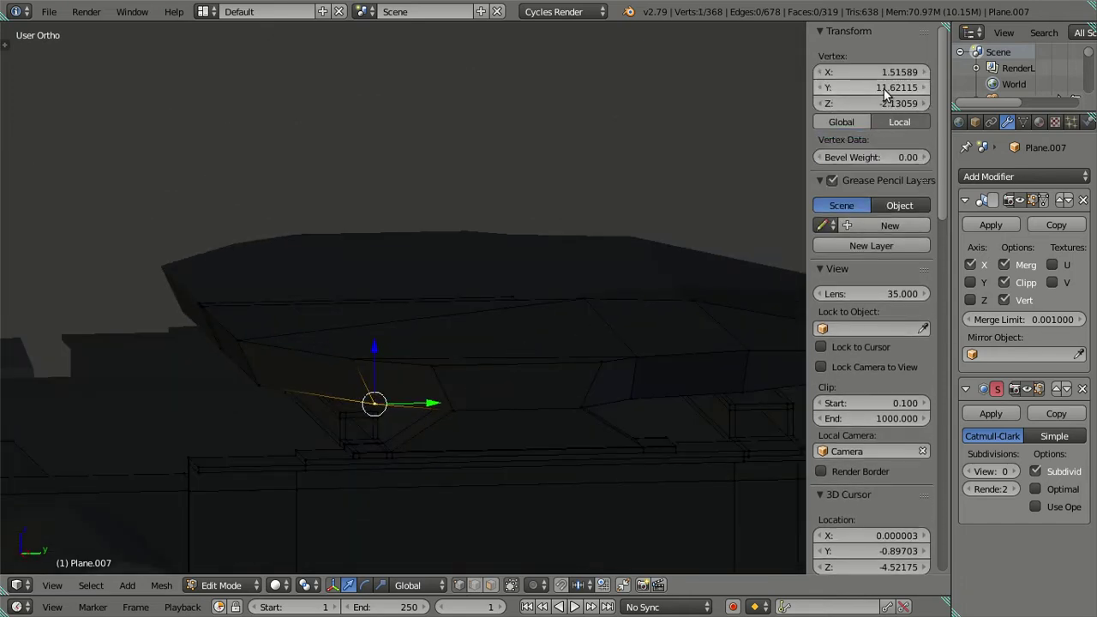
{"action": "key", "text": "Return"}
{"action": "middle_click_drag", "start_coordinate": [435, 355], "coordinate": [333, 394]}
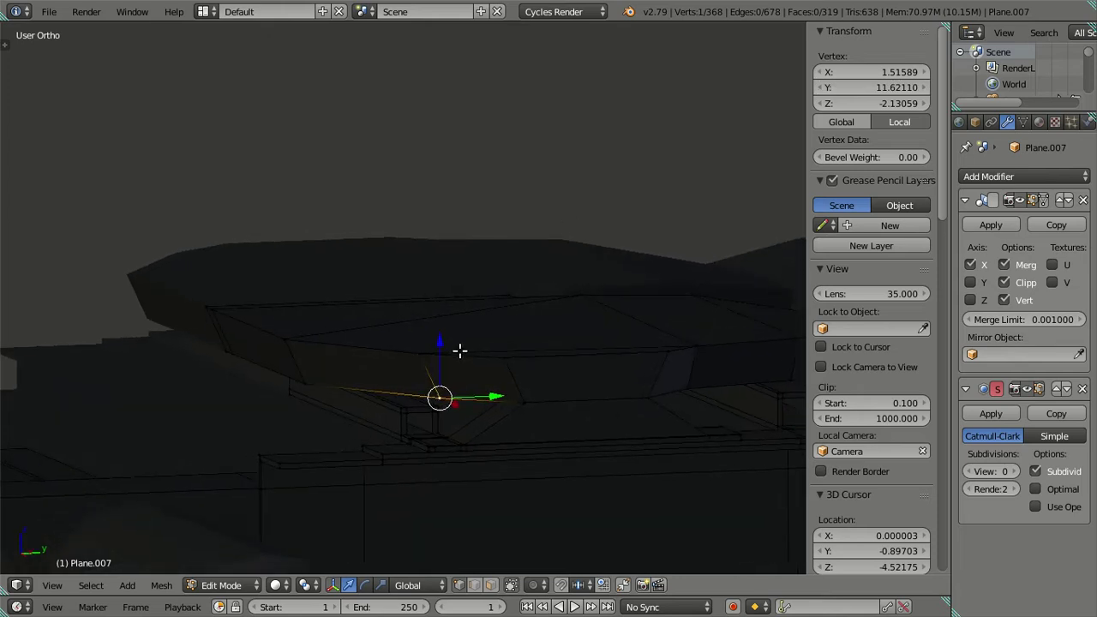
{"action": "left_click", "coordinate": [228, 352], "text": "ctrl"}
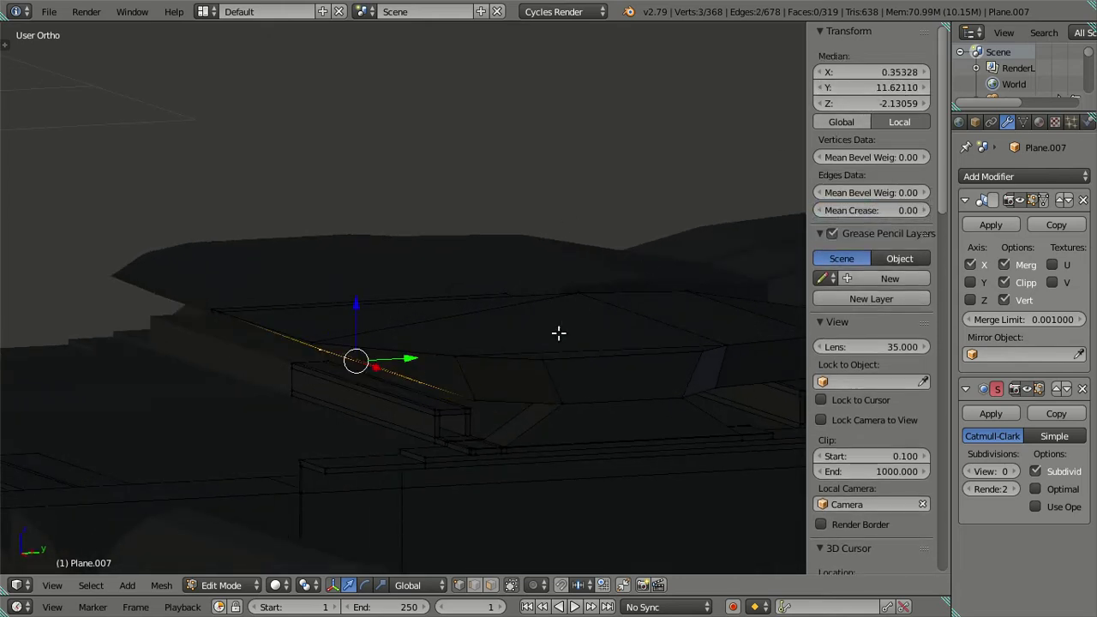
{"action": "right_click", "coordinate": [454, 357]}
{"action": "left_click", "coordinate": [865, 87]}
{"action": "type", "text": "11.5427"}
{"action": "key", "text": "Return"}
Align the further vertices along the plate edge in Y, then deselect
{"action": "mouse_move", "coordinate": [465, 260]}
{"action": "middle_mouse_down"}
{"action": "mouse_move", "coordinate": [463, 298]}
{"action": "mouse_move", "coordinate": [411, 266]}
{"action": "middle_mouse_up"}
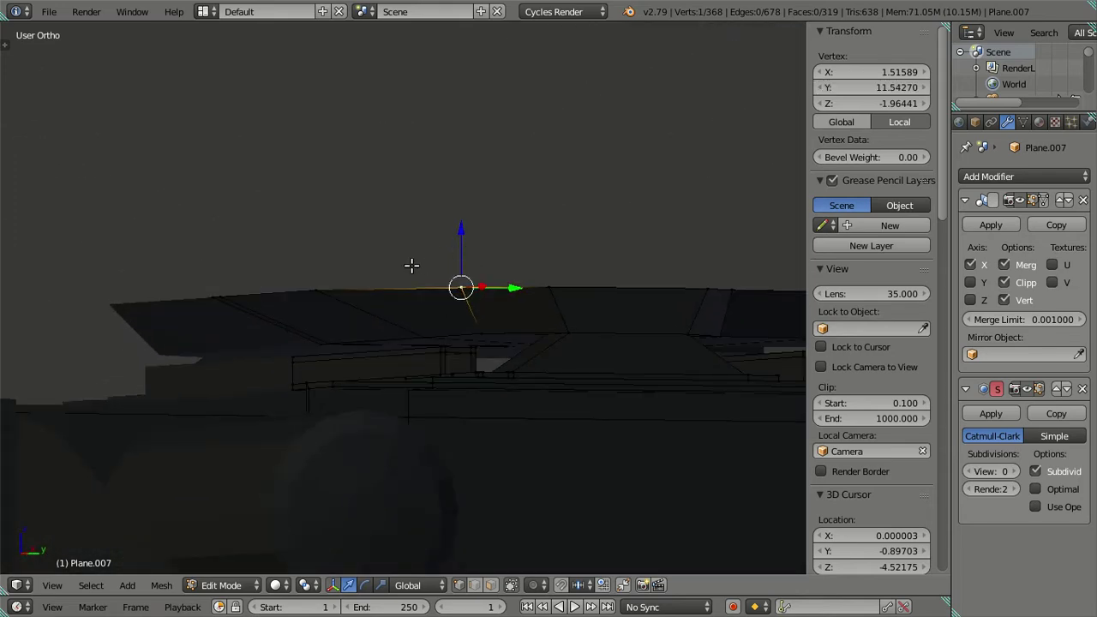
{"action": "right_click", "coordinate": [308, 293]}
{"action": "right_click", "coordinate": [202, 297], "text": "ctrl"}
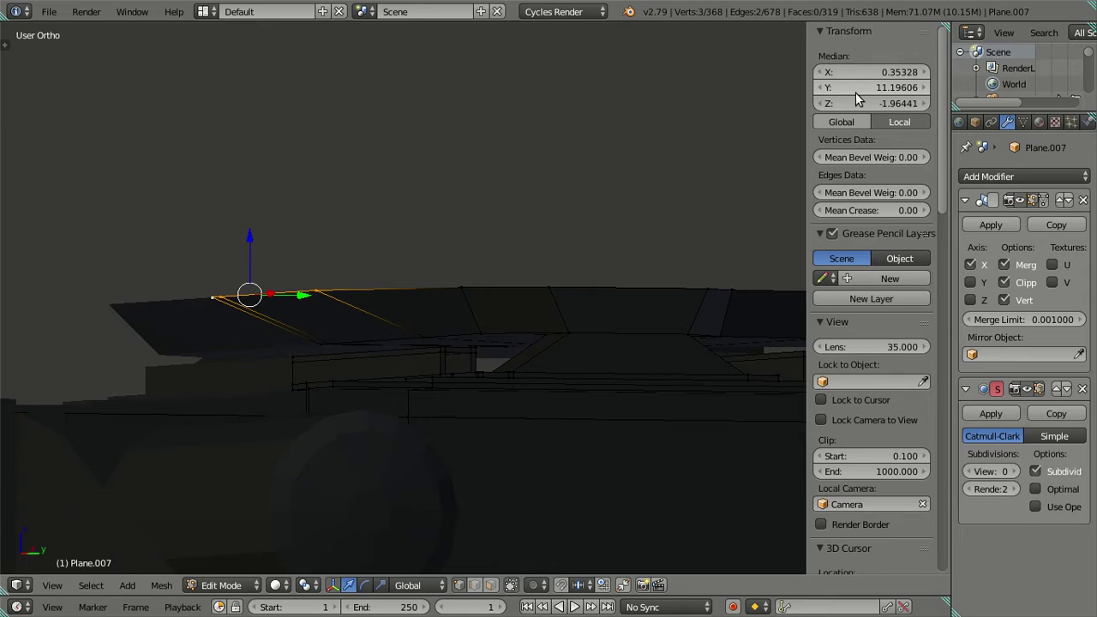
{"action": "type", "text": "11.54270"}
{"action": "key", "text": "a"}
{"action": "mouse_move", "coordinate": [617, 208]}
{"action": "middle_mouse_down"}
{"action": "mouse_move", "coordinate": [582, 278]}
{"action": "mouse_move", "coordinate": [534, 250]}
{"action": "mouse_move", "coordinate": [577, 297]}
{"action": "middle_mouse_up"}
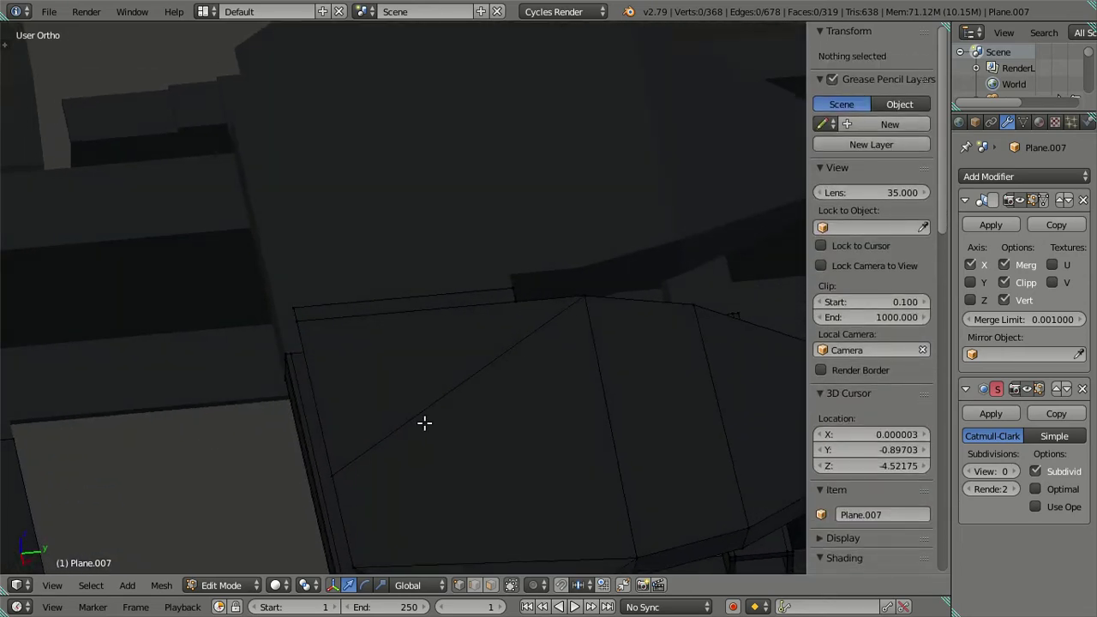
Extrude the diagonal edge across the plate in wireframe view
{"action": "right_click", "coordinate": [451, 393]}
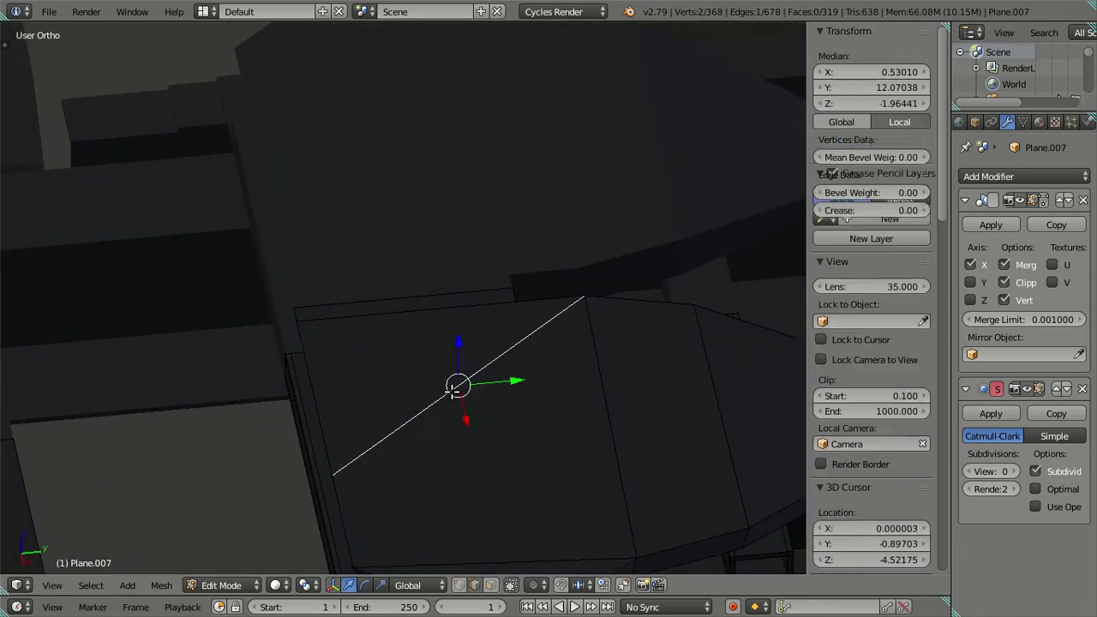
{"action": "key", "text": "z"}
{"action": "mouse_move", "coordinate": [460, 400]}
{"action": "middle_mouse_down"}
{"action": "mouse_move", "coordinate": [451, 417]}
{"action": "mouse_move", "coordinate": [391, 402]}
{"action": "middle_mouse_up"}
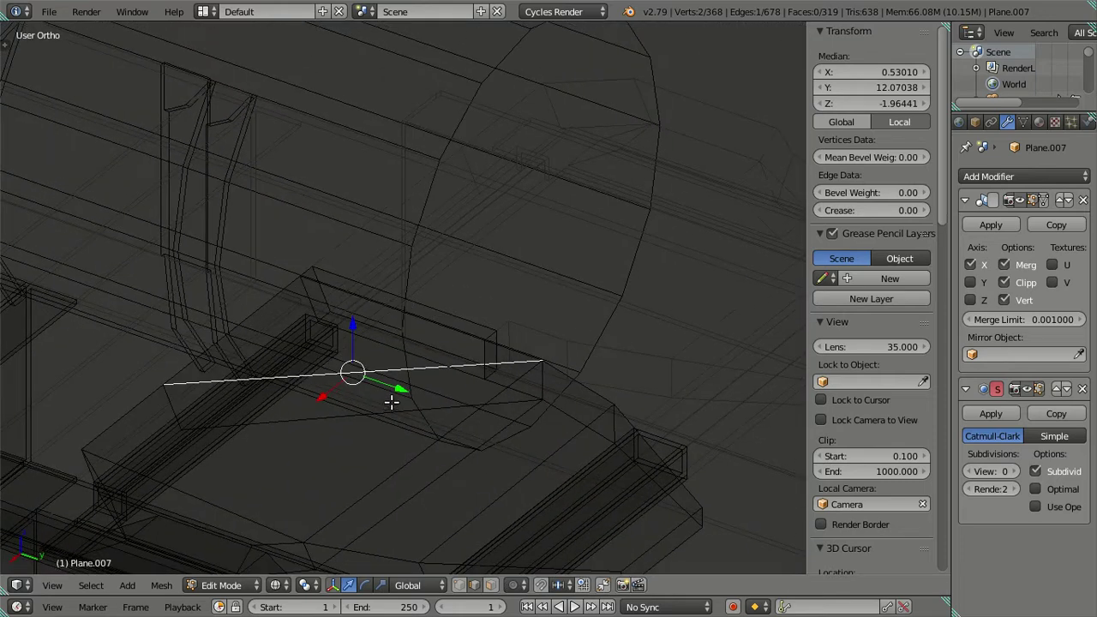
{"action": "key", "text": "e"}
{"action": "left_click", "coordinate": [282, 426]}
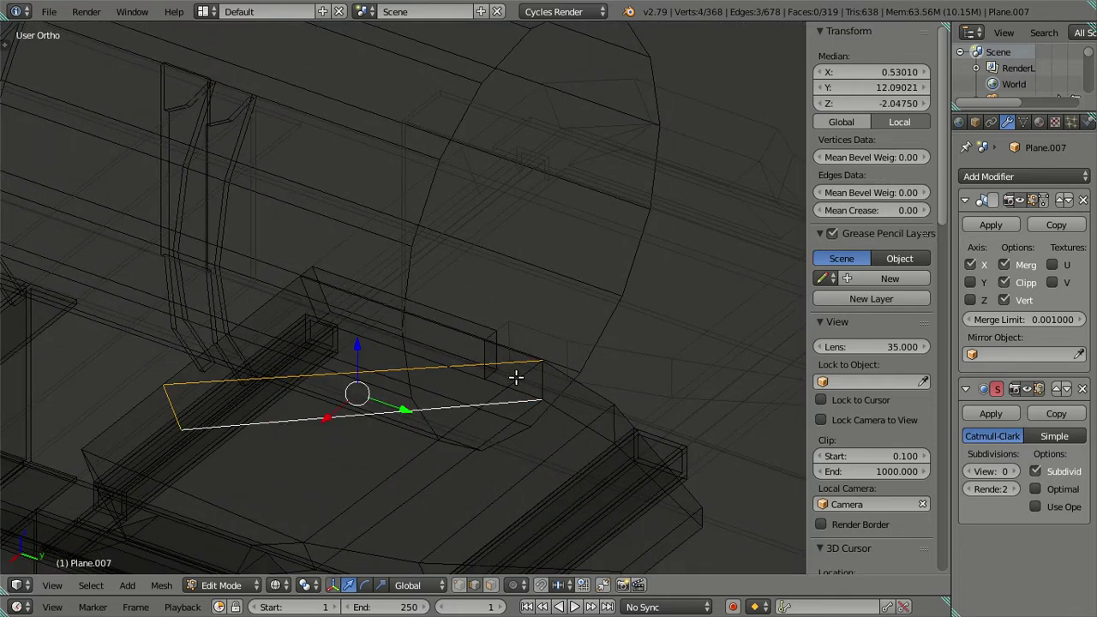
Dissolve the selected edges with X > Dissolve Edges and deselect everything
{"action": "key", "text": "z"}
{"action": "key", "text": "x"}
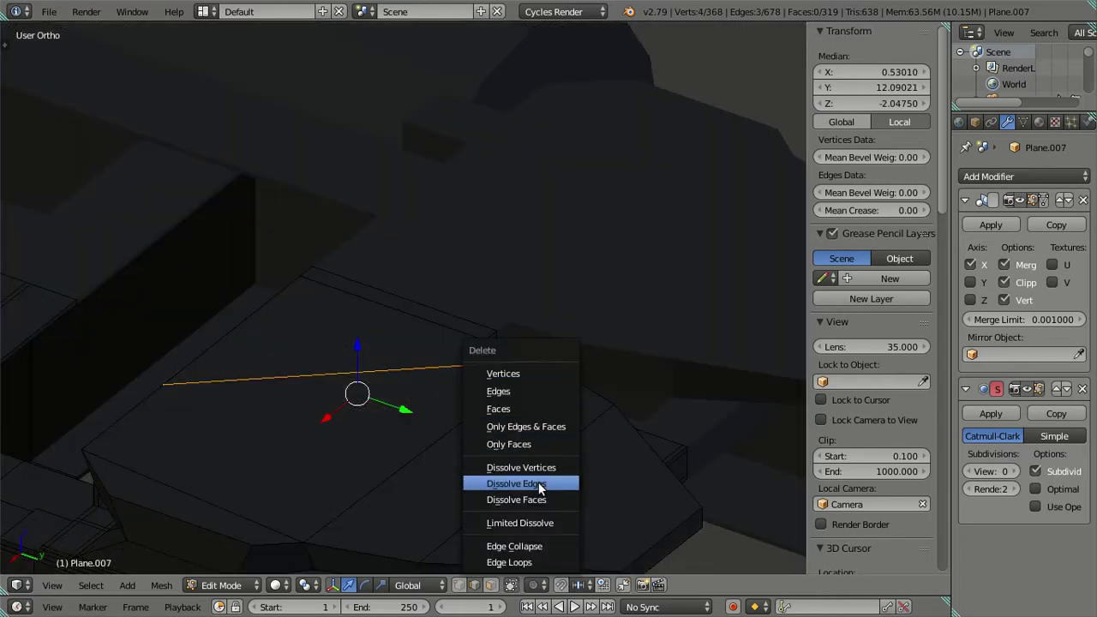
{"action": "left_click", "coordinate": [539, 485]}
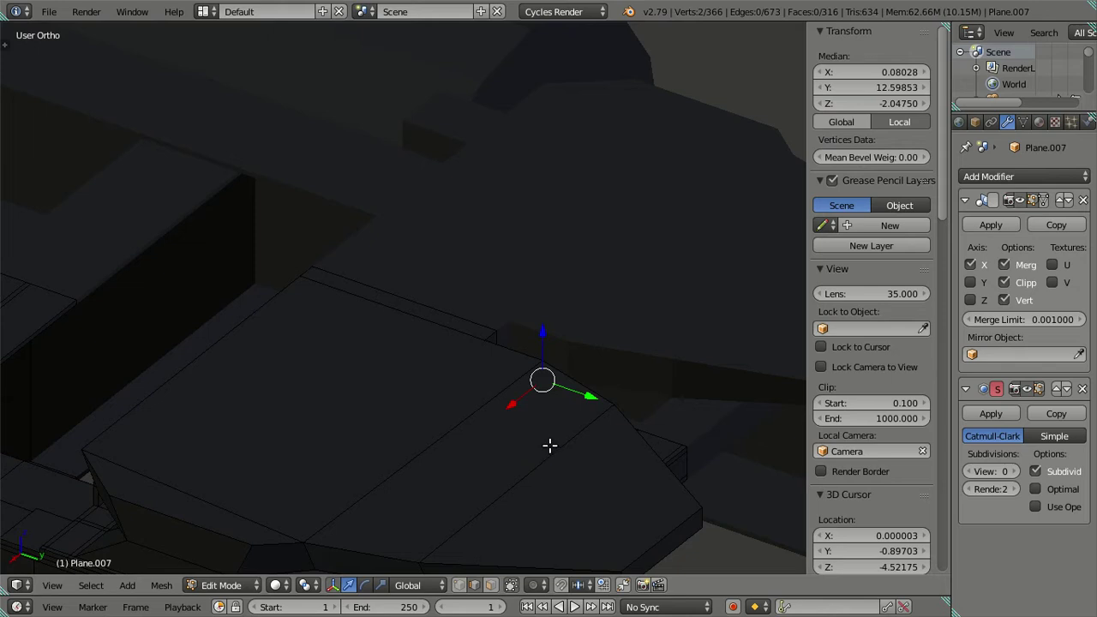
{"action": "mouse_move", "coordinate": [549, 444]}
{"action": "middle_mouse_down"}
{"action": "mouse_move", "coordinate": [497, 396]}
{"action": "mouse_move", "coordinate": [472, 419]}
{"action": "middle_mouse_up"}
{"action": "key", "text": "a"}
{"action": "mouse_move", "coordinate": [340, 419]}
{"action": "middle_mouse_down"}
{"action": "mouse_move", "coordinate": [423, 348]}
{"action": "mouse_move", "coordinate": [496, 419]}
{"action": "middle_mouse_up"}
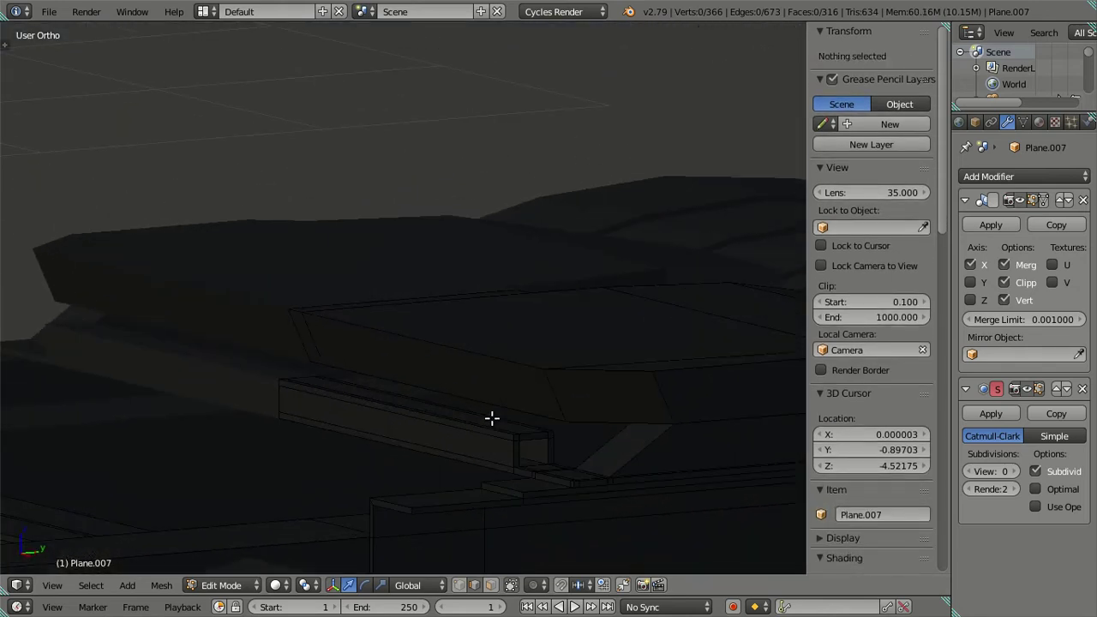
Extrude the plate's angled face strip and move it along Y
{"action": "left_click", "coordinate": [490, 586]}
{"action": "right_click", "coordinate": [362, 356]}
{"action": "right_click", "coordinate": [301, 339], "text": "shift"}
{"action": "middle_click_drag", "start_coordinate": [480, 343], "coordinate": [467, 379]}
{"action": "key", "text": "e"}
{"action": "key", "text": "Escape"}
{"action": "key", "text": "g"}
{"action": "key", "text": "y"}
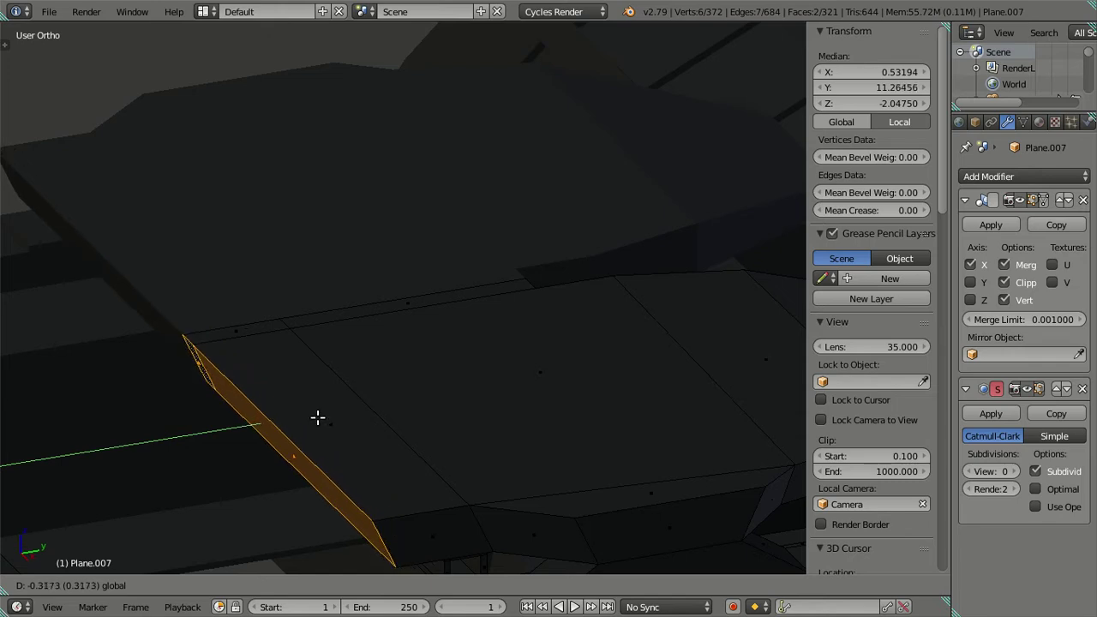
{"action": "left_click", "coordinate": [317, 419]}
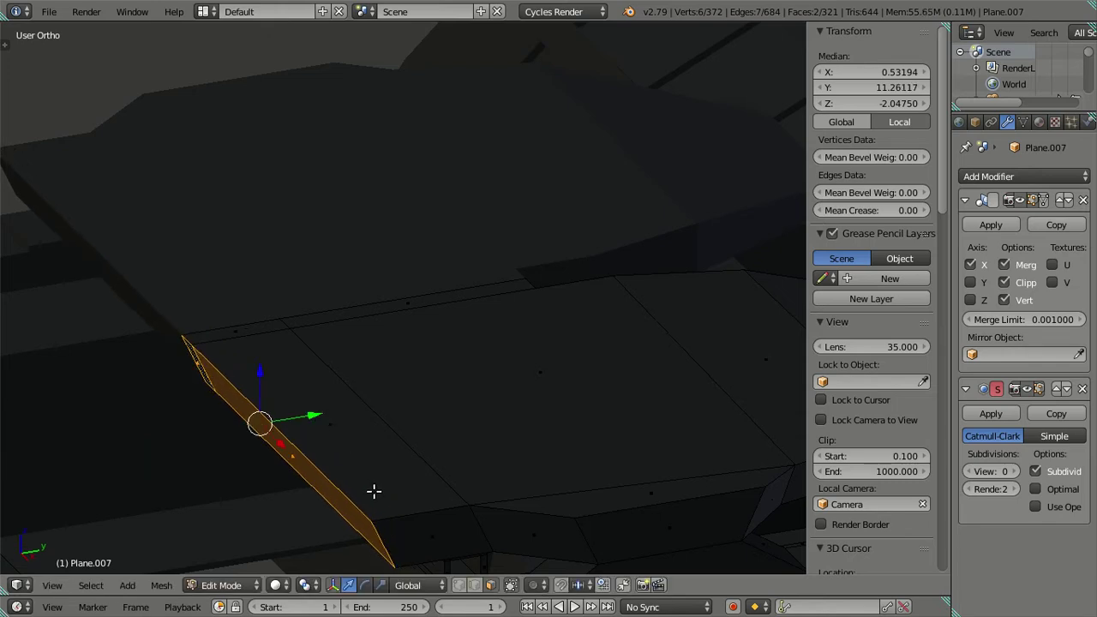
Slide the extruded strip's end edge along X in several moves to fit the outline
{"action": "middle_click_drag", "start_coordinate": [372, 490], "coordinate": [430, 343]}
{"action": "left_click", "coordinate": [465, 586]}
{"action": "right_click", "coordinate": [589, 300]}
{"action": "middle_click_drag", "start_coordinate": [589, 300], "coordinate": [569, 515]}
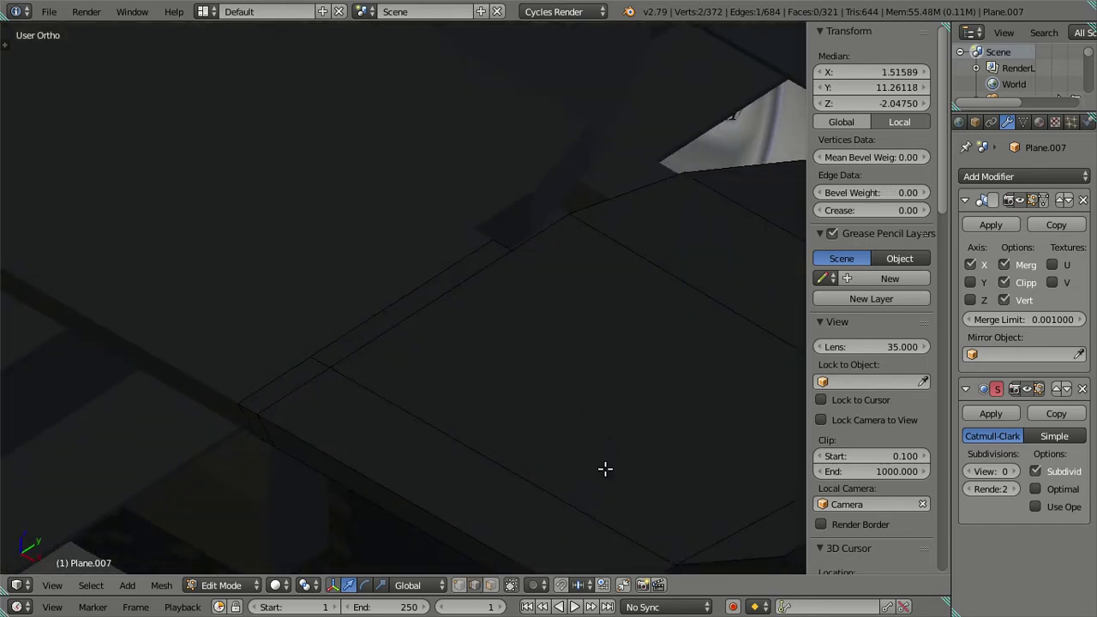
{"action": "key", "text": "g"}
{"action": "key", "text": "x"}
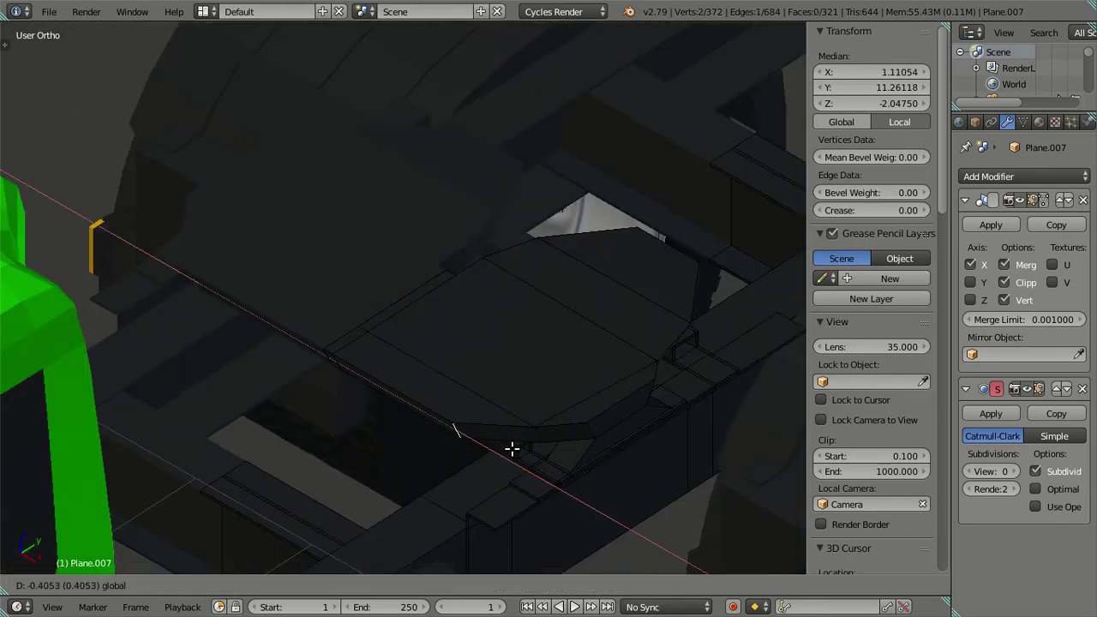
{"action": "left_click", "coordinate": [511, 448]}
{"action": "middle_click_drag", "start_coordinate": [514, 465], "coordinate": [453, 483]}
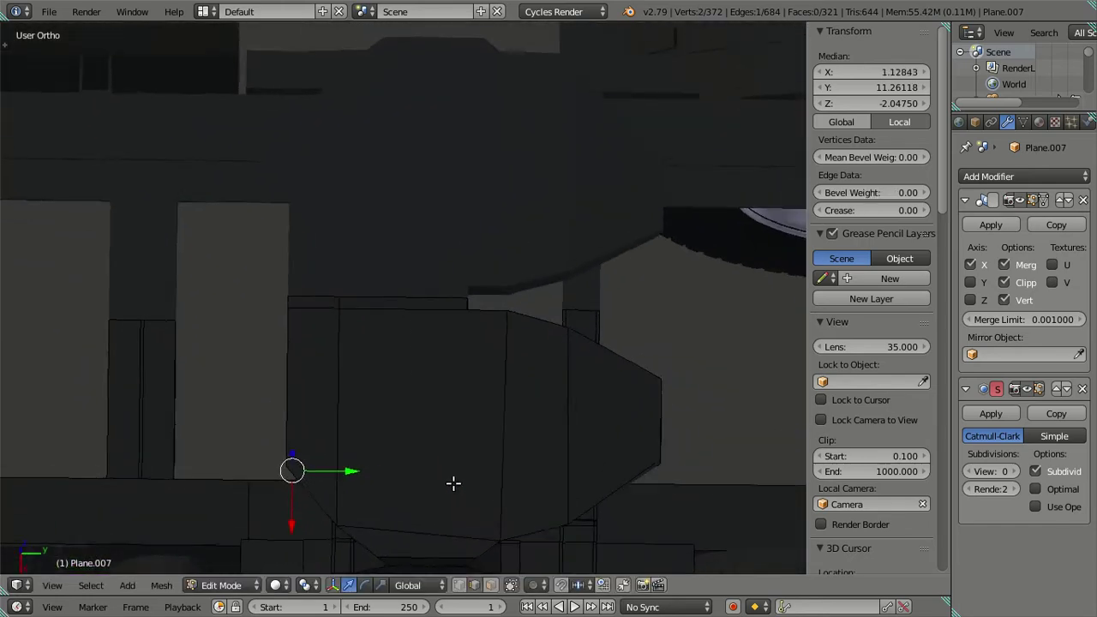
{"action": "key", "text": "g"}
{"action": "key", "text": "x"}
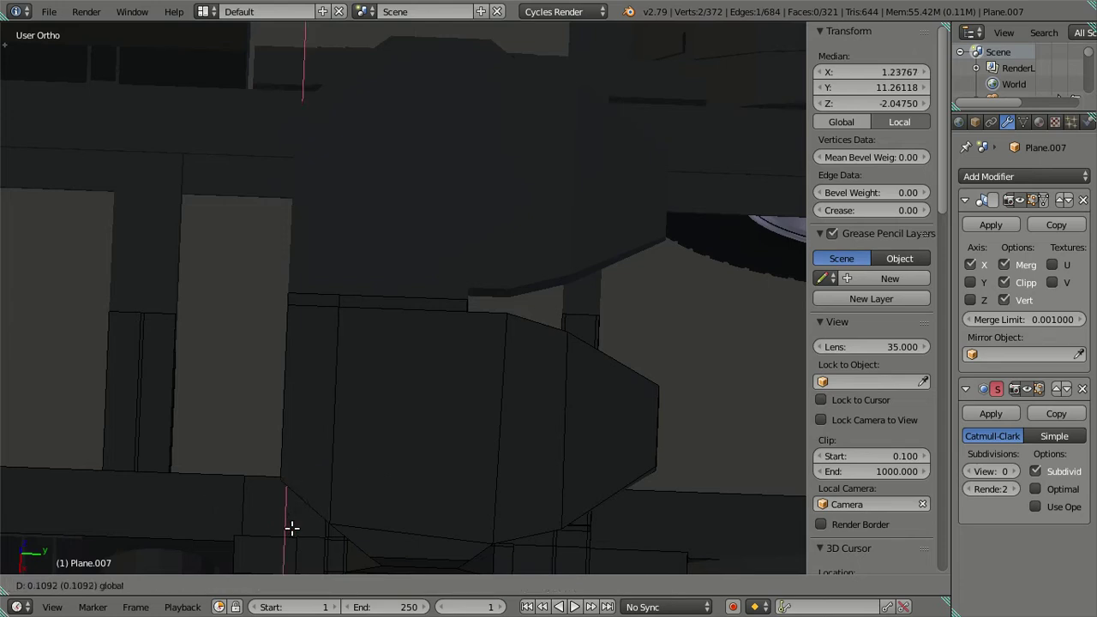
{"action": "left_click", "coordinate": [289, 520]}
{"action": "key", "text": "g"}
{"action": "key", "text": "x"}
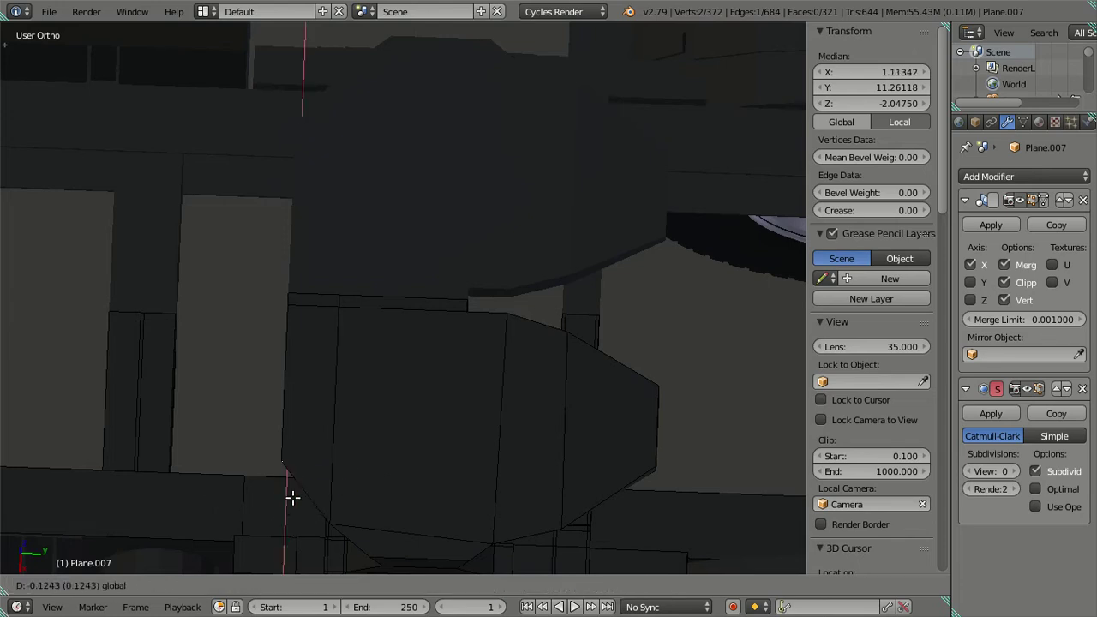
{"action": "left_click", "coordinate": [297, 483]}
{"action": "key", "text": "a"}
In wireframe, select the edge loop and extra vertices across the plate's underside
{"action": "mouse_move", "coordinate": [580, 455]}
{"action": "middle_mouse_down"}
{"action": "mouse_move", "coordinate": [464, 448]}
{"action": "mouse_move", "coordinate": [438, 436]}
{"action": "mouse_move", "coordinate": [414, 385]}
{"action": "mouse_move", "coordinate": [466, 412]}
{"action": "middle_mouse_up"}
{"action": "key", "text": "z"}
{"action": "mouse_move", "coordinate": [412, 371]}
{"action": "middle_mouse_down"}
{"action": "mouse_move", "coordinate": [443, 384]}
{"action": "mouse_move", "coordinate": [451, 359]}
{"action": "mouse_move", "coordinate": [408, 345]}
{"action": "mouse_move", "coordinate": [411, 377]}
{"action": "mouse_move", "coordinate": [377, 374]}
{"action": "mouse_move", "coordinate": [299, 313]}
{"action": "mouse_move", "coordinate": [311, 338]}
{"action": "middle_mouse_up"}
{"action": "right_click", "coordinate": [406, 333], "text": "alt"}
{"action": "right_click", "coordinate": [276, 377], "text": "shift"}
{"action": "right_click", "coordinate": [268, 417], "text": "shift"}
{"action": "right_click", "coordinate": [227, 415], "text": "shift"}
{"action": "mouse_move", "coordinate": [262, 399]}
{"action": "middle_mouse_down"}
{"action": "mouse_move", "coordinate": [353, 403]}
{"action": "mouse_move", "coordinate": [399, 441]}
{"action": "mouse_move", "coordinate": [406, 433]}
{"action": "mouse_move", "coordinate": [359, 375]}
{"action": "middle_mouse_up"}
{"action": "key", "text": "z"}
Slide the selected edges along X by 0.072 and deselect
{"action": "key", "text": "g"}
{"action": "key", "text": "x"}
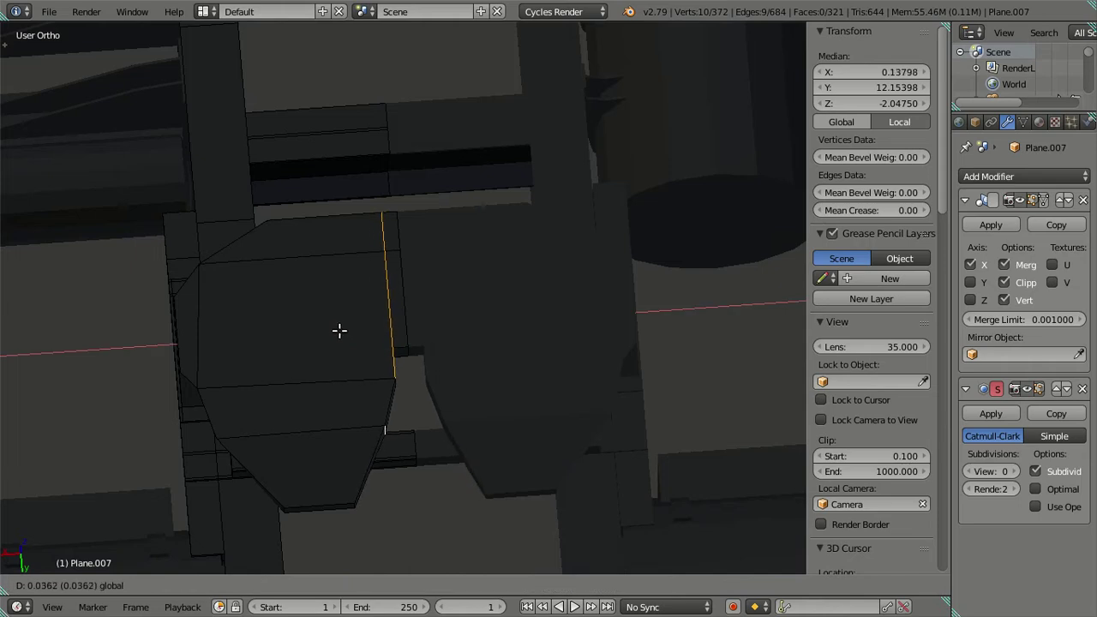
{"action": "left_click", "coordinate": [339, 331]}
{"action": "scroll", "coordinate": [380, 403], "scroll_direction": "up", "scroll_amount": 2}
{"action": "scroll", "coordinate": [362, 533], "scroll_direction": "up", "scroll_amount": 2}
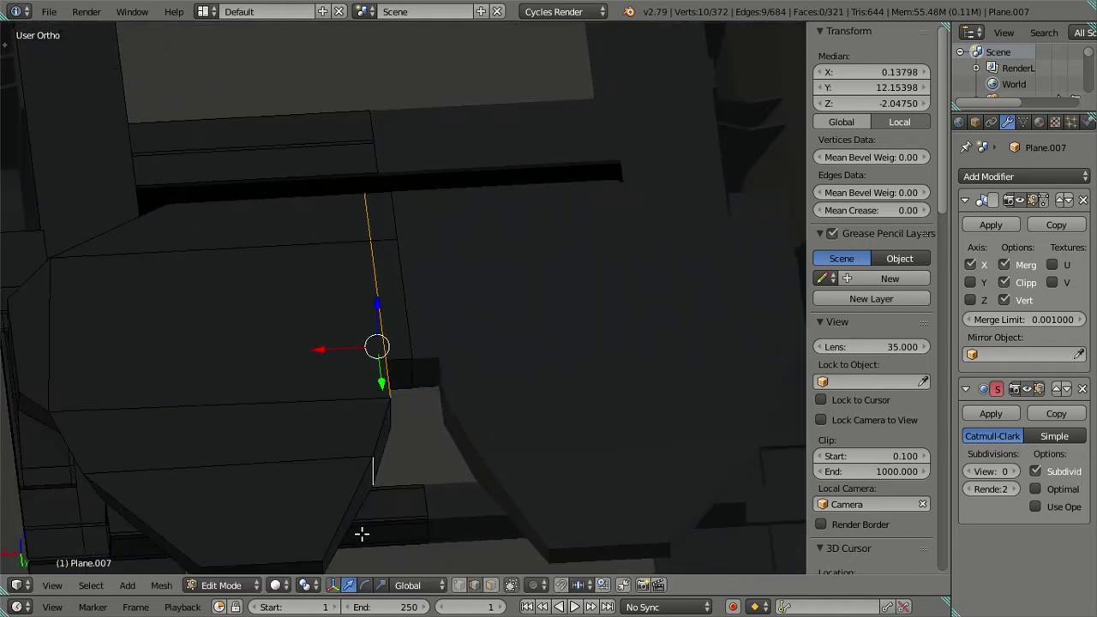
{"action": "key", "text": "a"}
Move three vertical edges of the tapered plate slightly along X
{"action": "middle_click_drag", "start_coordinate": [382, 467], "coordinate": [495, 330]}
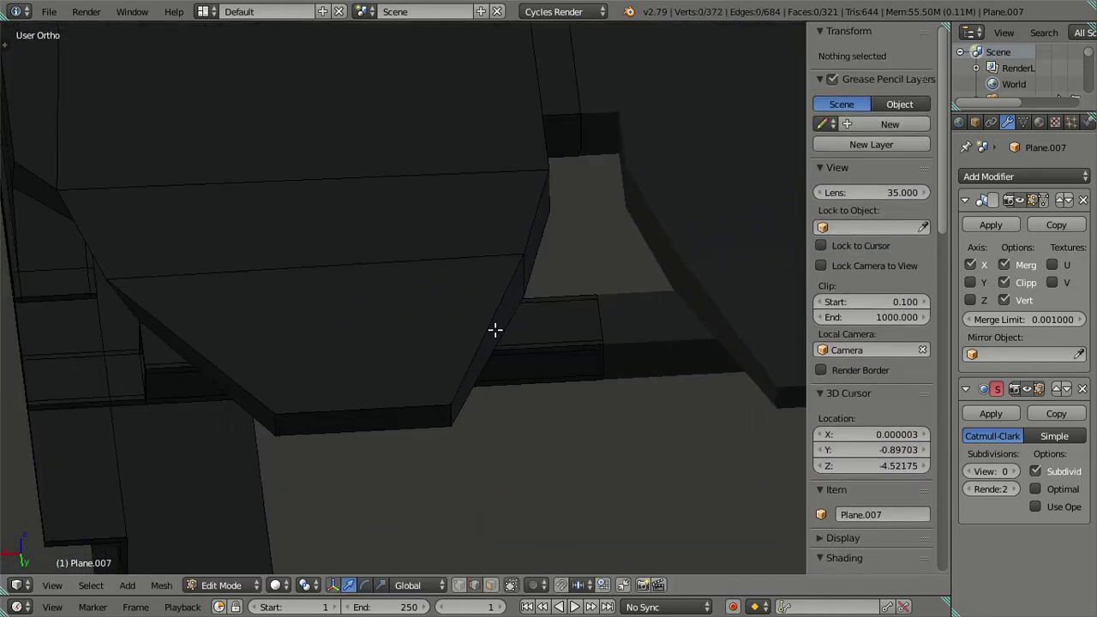
{"action": "right_click", "coordinate": [526, 273]}
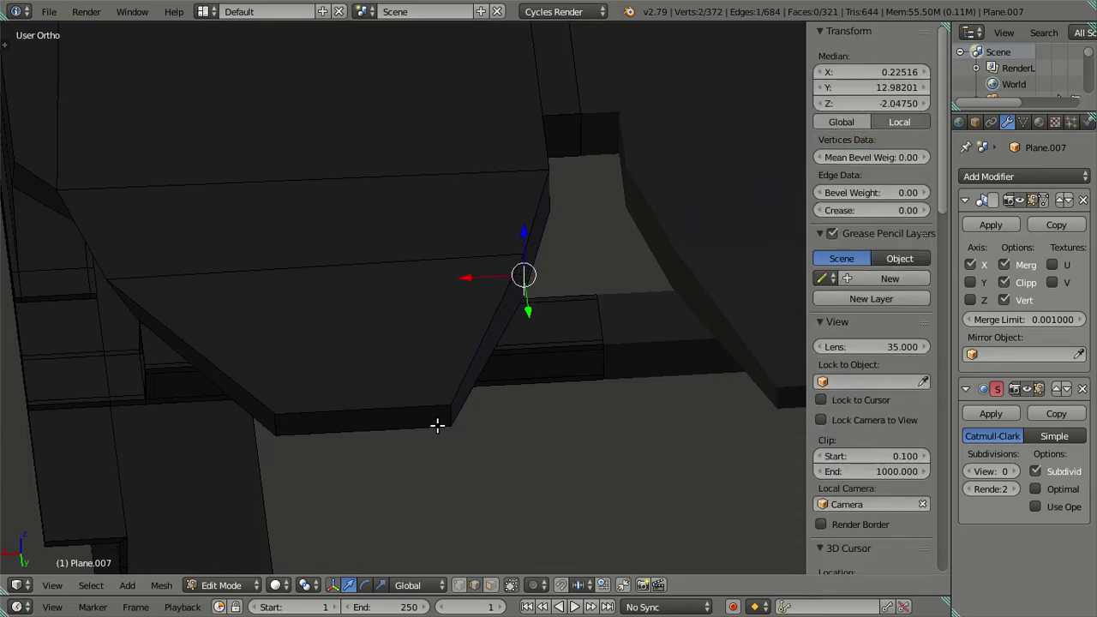
{"action": "right_click", "coordinate": [450, 416], "text": "shift"}
{"action": "right_click", "coordinate": [274, 436], "text": "shift"}
{"action": "key", "text": "g"}
{"action": "key", "text": "x"}
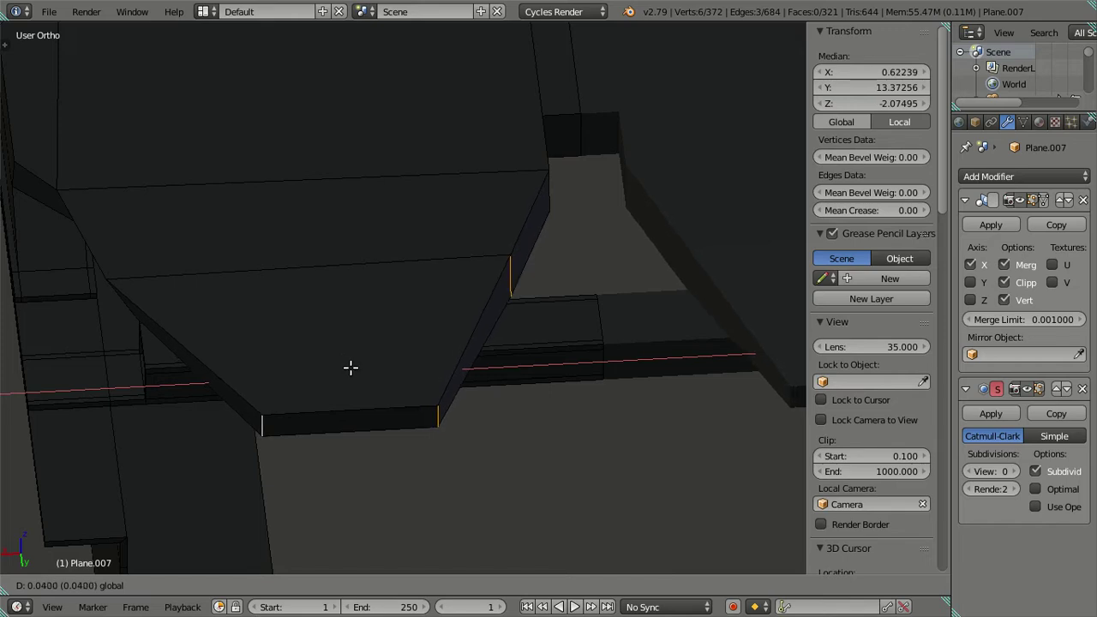
{"action": "left_click", "coordinate": [350, 367]}
Slide the plate's two bottom edges left along X, then deselect
{"action": "right_click", "coordinate": [437, 416]}
{"action": "right_click", "coordinate": [265, 426], "text": "shift"}
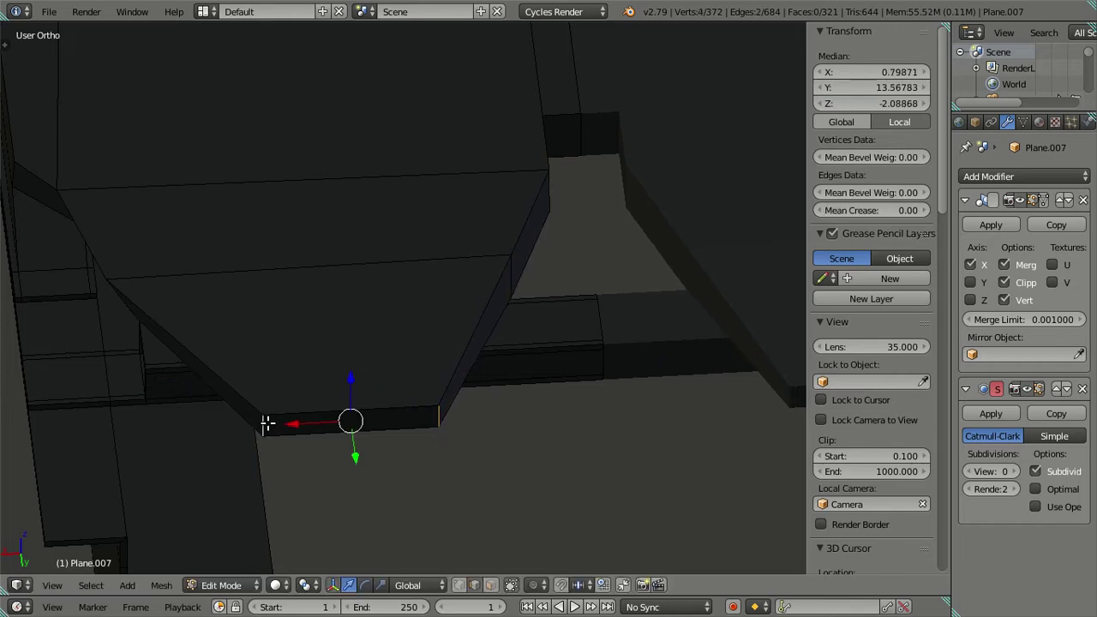
{"action": "left_click_drag", "start_coordinate": [291, 425], "coordinate": [266, 405]}
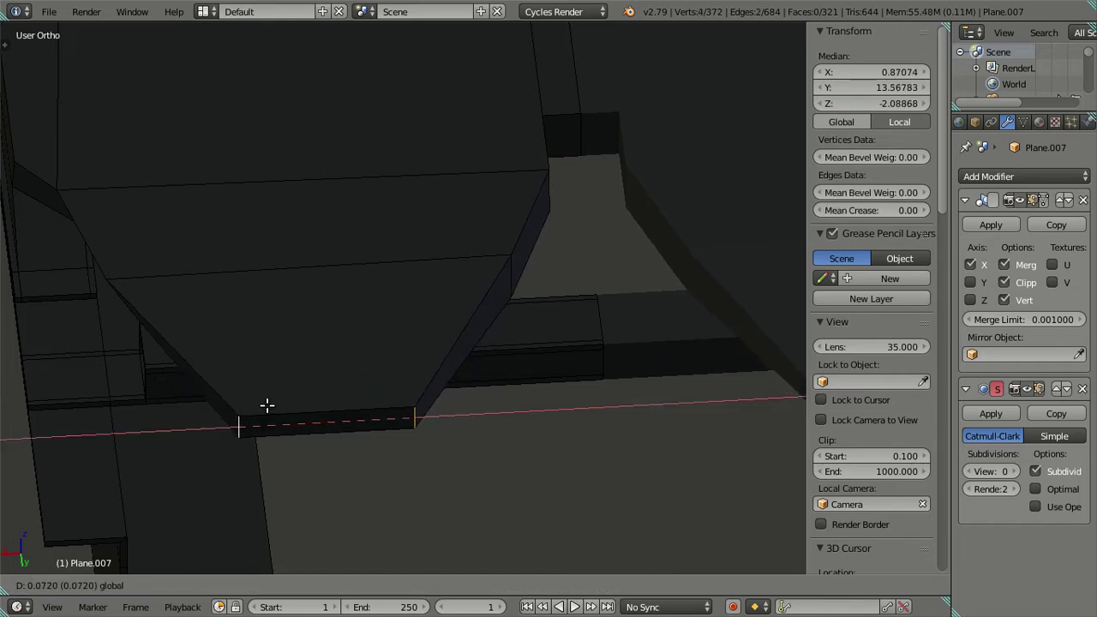
{"action": "left_click", "coordinate": [270, 403]}
{"action": "key", "text": "a"}
Leave Edit Mode and orbit to view the chassis from below
{"action": "mouse_move", "coordinate": [363, 314]}
{"action": "middle_mouse_down"}
{"action": "mouse_move", "coordinate": [428, 402]}
{"action": "mouse_move", "coordinate": [521, 368]}
{"action": "mouse_move", "coordinate": [392, 340]}
{"action": "mouse_move", "coordinate": [414, 246]}
{"action": "middle_mouse_up"}
{"action": "scroll", "coordinate": [406, 225], "scroll_direction": "down", "scroll_amount": 5}
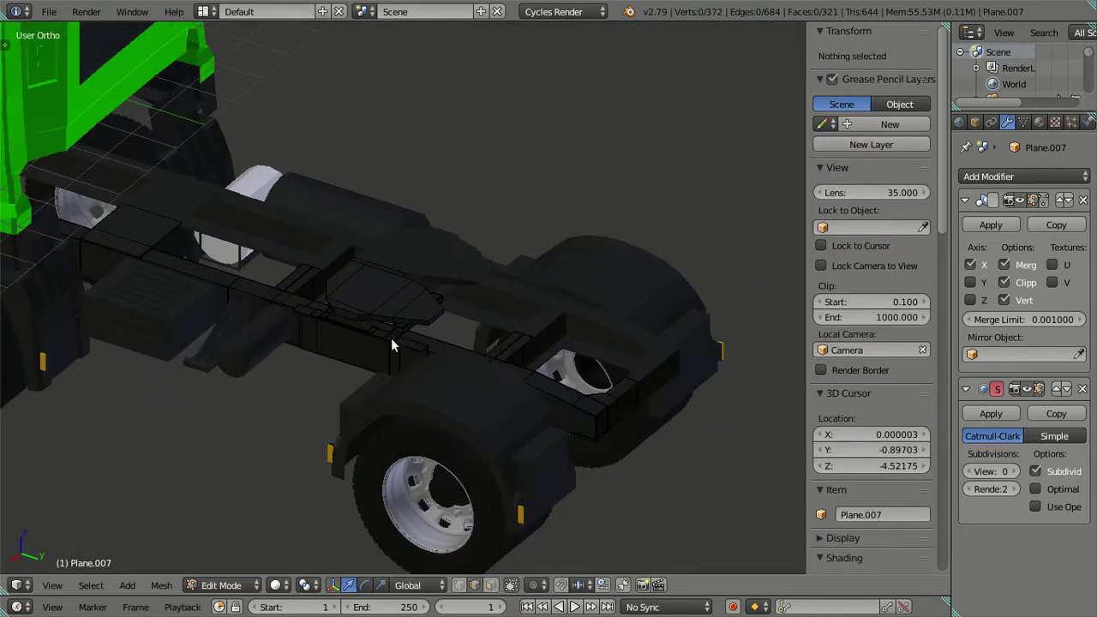
{"action": "key", "text": "Tab"}
{"action": "middle_click_drag", "start_coordinate": [400, 309], "coordinate": [443, 334]}
{"action": "scroll", "coordinate": [351, 369], "scroll_direction": "up", "scroll_amount": 2}
Select the ribbed box Plane.006, enter Edit Mode and frame it in the view
{"action": "mouse_move", "coordinate": [350, 369]}
{"action": "middle_mouse_down"}
{"action": "mouse_move", "coordinate": [522, 330]}
{"action": "mouse_move", "coordinate": [294, 420]}
{"action": "middle_mouse_up"}
{"action": "right_click", "coordinate": [294, 418]}
{"action": "scroll", "coordinate": [335, 420], "scroll_direction": "up", "scroll_amount": 2}
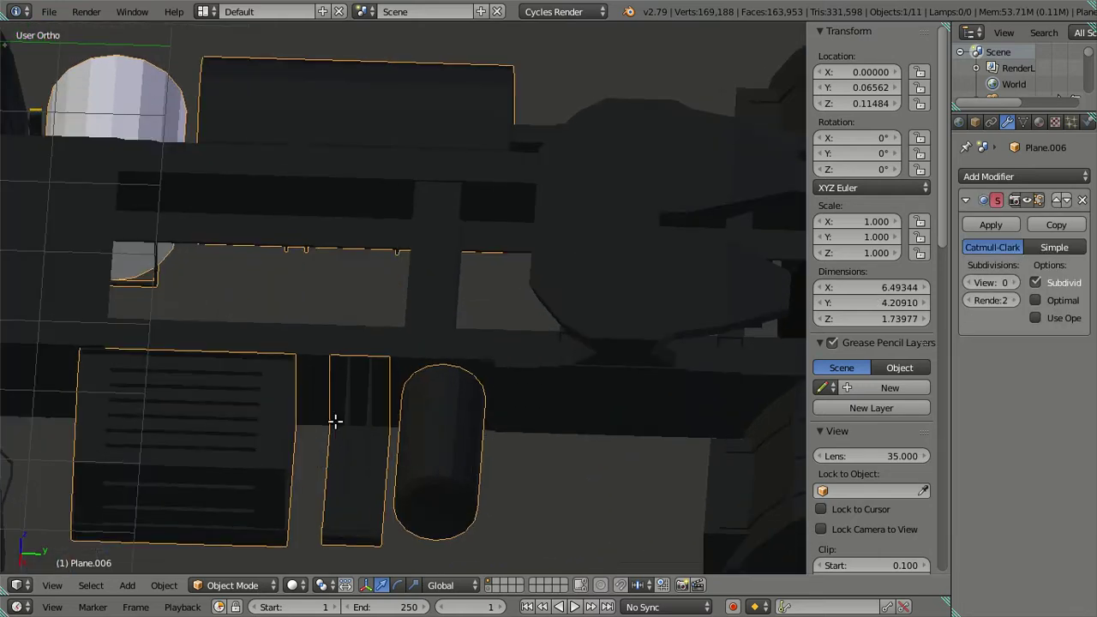
{"action": "key", "text": "Tab"}
{"action": "scroll", "coordinate": [335, 421], "scroll_direction": "up", "scroll_amount": 1}
{"action": "scroll", "coordinate": [392, 411], "scroll_direction": "up", "scroll_amount": 1}
{"action": "scroll", "coordinate": [377, 436], "scroll_direction": "up", "scroll_amount": 1}
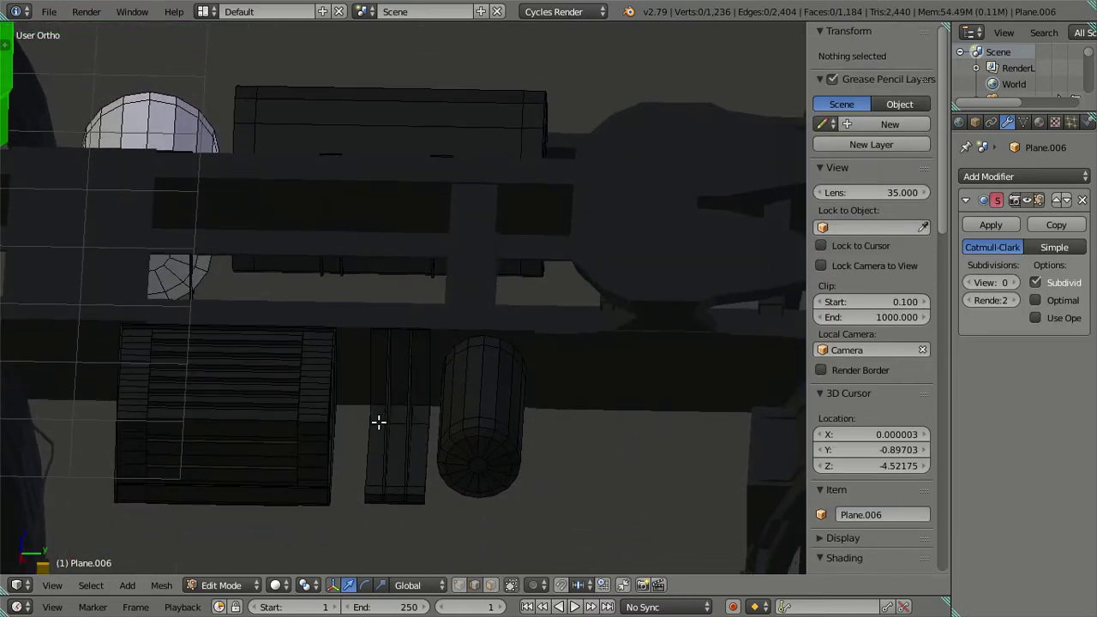
{"action": "scroll", "coordinate": [380, 420], "scroll_direction": "up", "scroll_amount": 1}
{"action": "middle_click_drag", "start_coordinate": [260, 448], "coordinate": [516, 351], "text": "shift"}
{"action": "scroll", "coordinate": [396, 434], "scroll_direction": "up", "scroll_amount": 1}
{"action": "scroll", "coordinate": [477, 365], "scroll_direction": "up", "scroll_amount": 1}
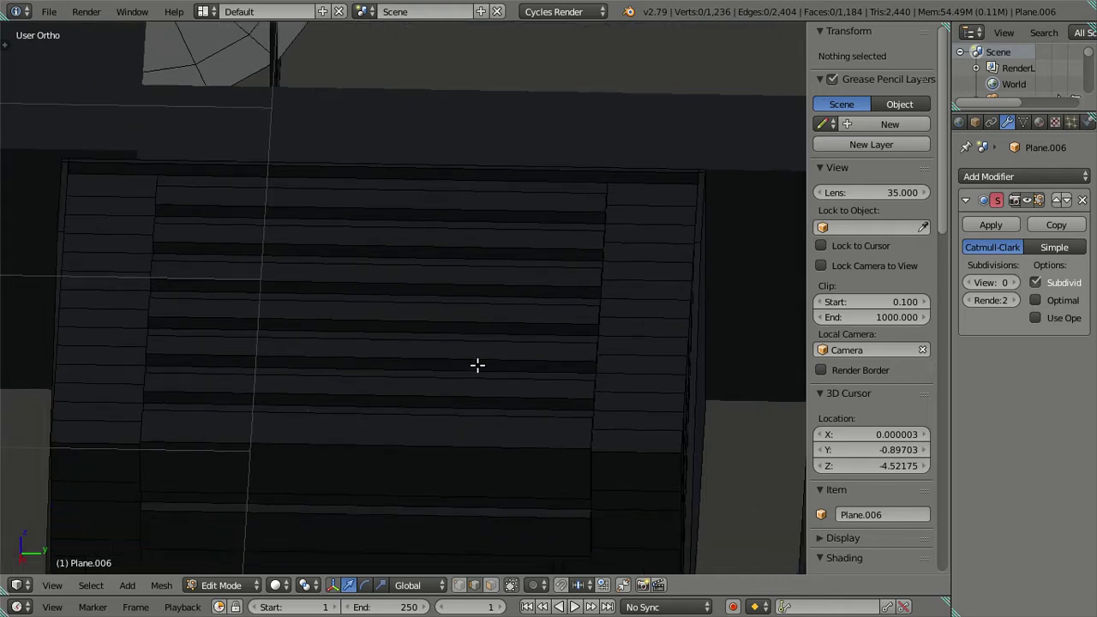
{"action": "scroll", "coordinate": [433, 406], "scroll_direction": "up", "scroll_amount": 1}
Add a loop cut near the box's right end and offset it 0.02 along Y
{"action": "key", "text": "ctrl+r"}
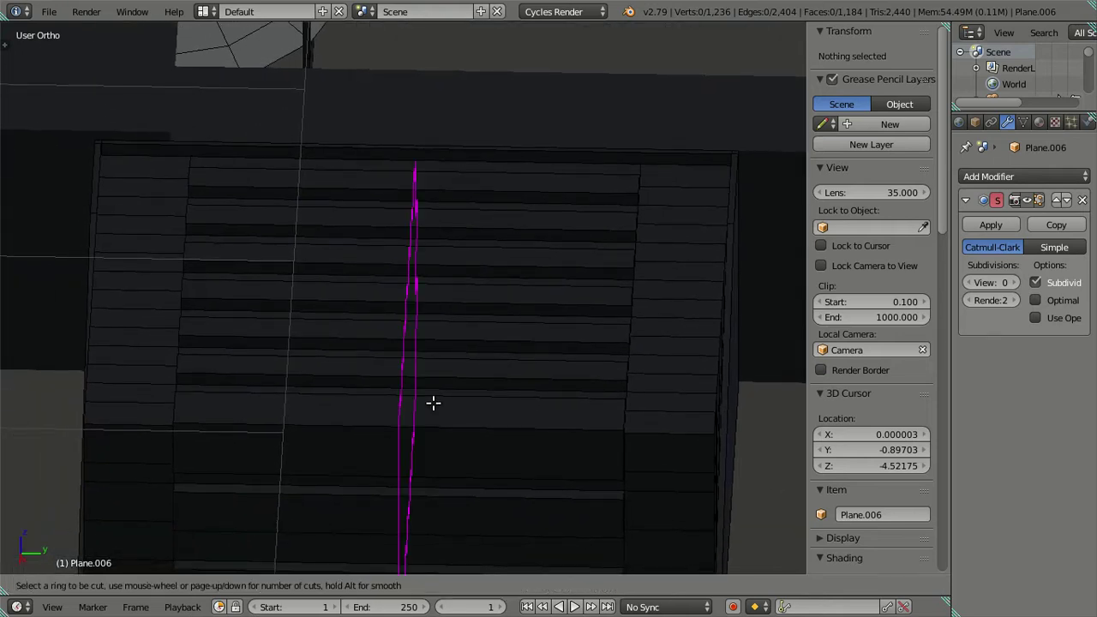
{"action": "scroll", "coordinate": [433, 403], "scroll_direction": "up", "scroll_amount": 1}
{"action": "scroll", "coordinate": [433, 402], "scroll_direction": "down", "scroll_amount": 1}
{"action": "left_click", "coordinate": [432, 402]}
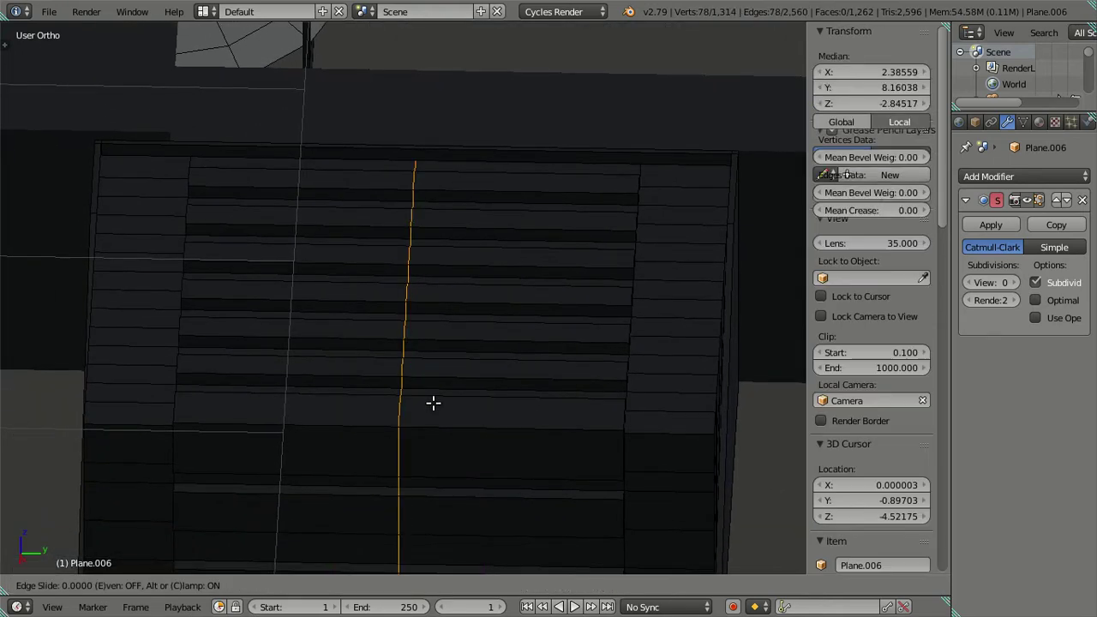
{"action": "left_click", "coordinate": [38, 399]}
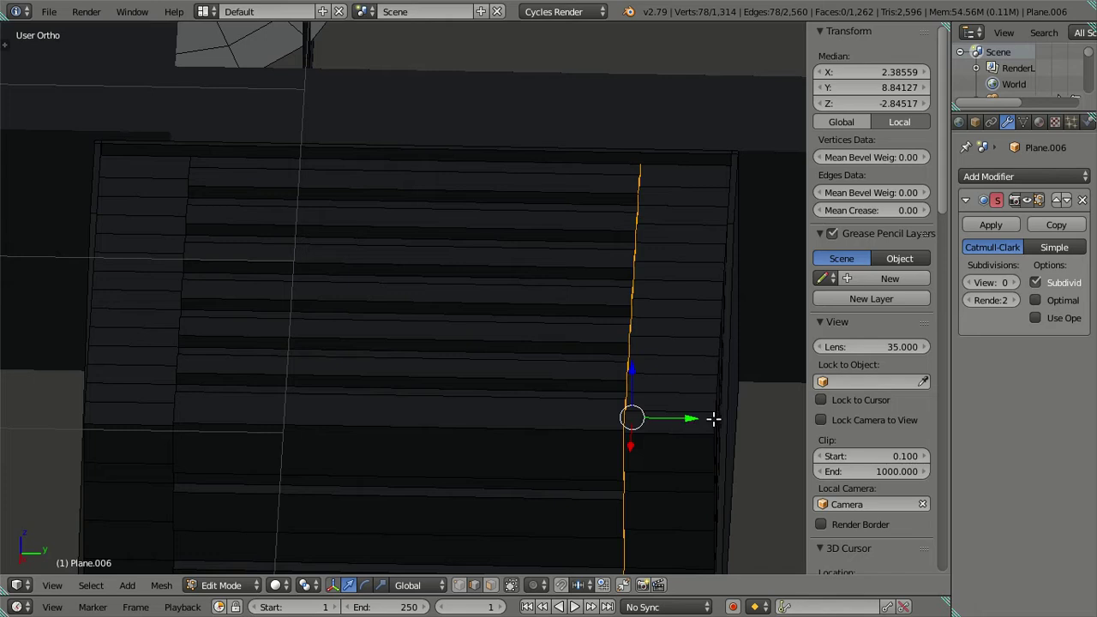
{"action": "left_click_drag", "start_coordinate": [690, 418], "coordinate": [683, 414]}
{"action": "key", "text": "0"}
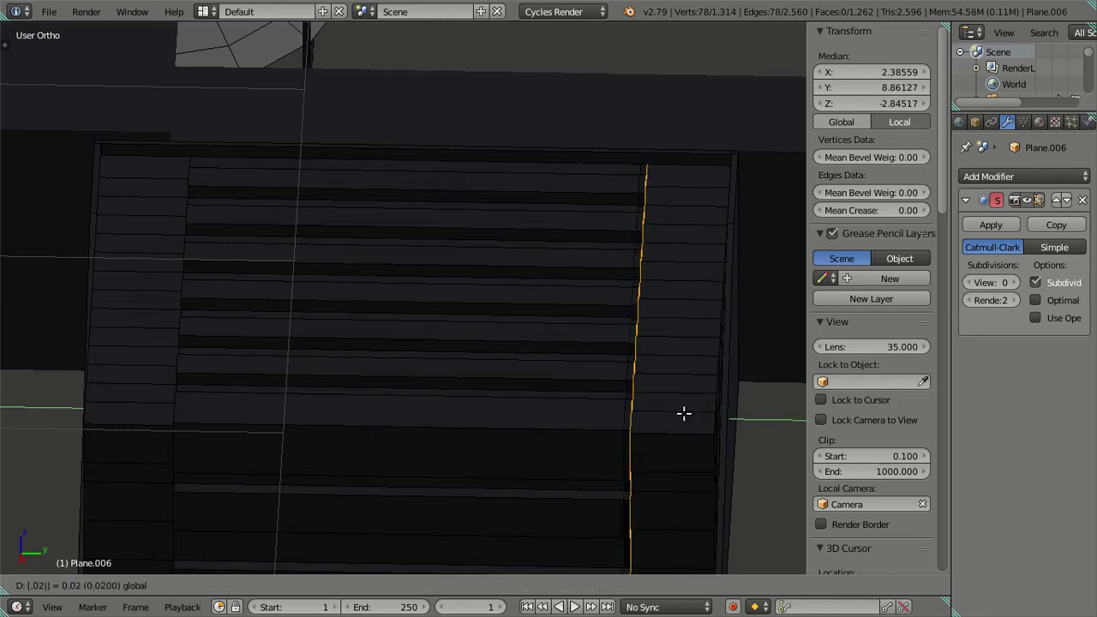
{"action": "key", "text": "Return"}
{"action": "left_click_drag", "start_coordinate": [687, 417], "coordinate": [673, 411]}
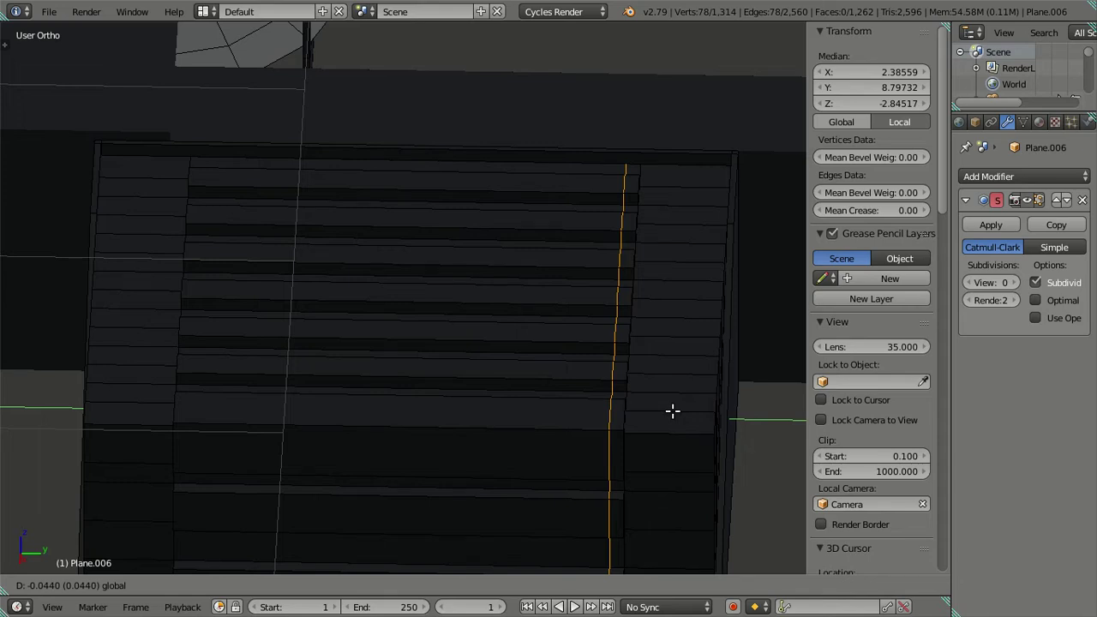
{"action": "key", "text": "0"}
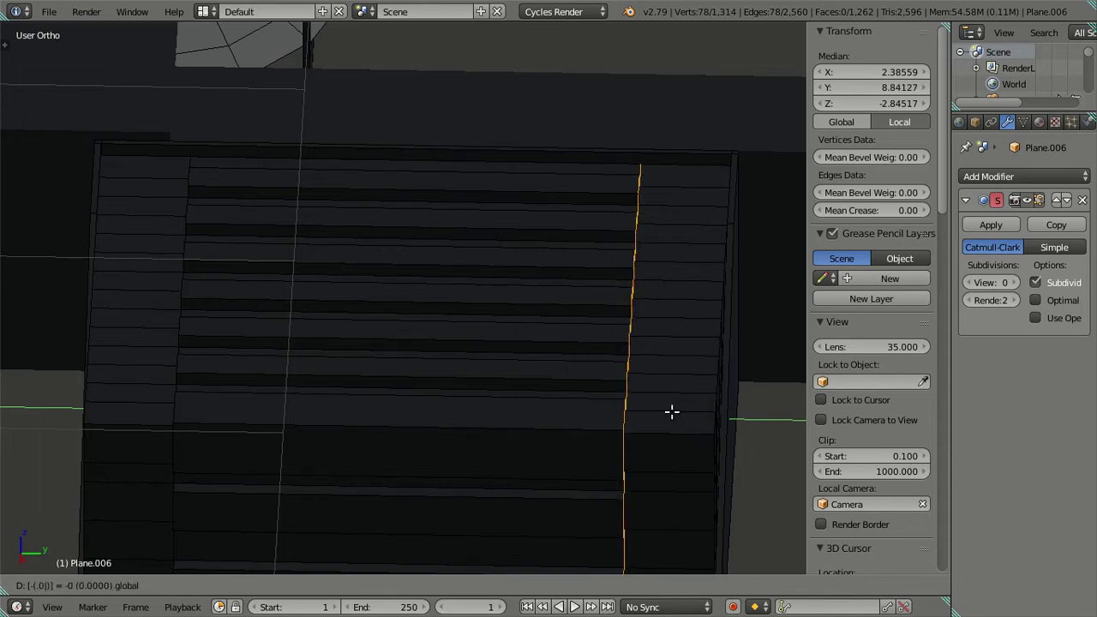
{"action": "type", "text": "2"}
{"action": "key", "text": "Return"}
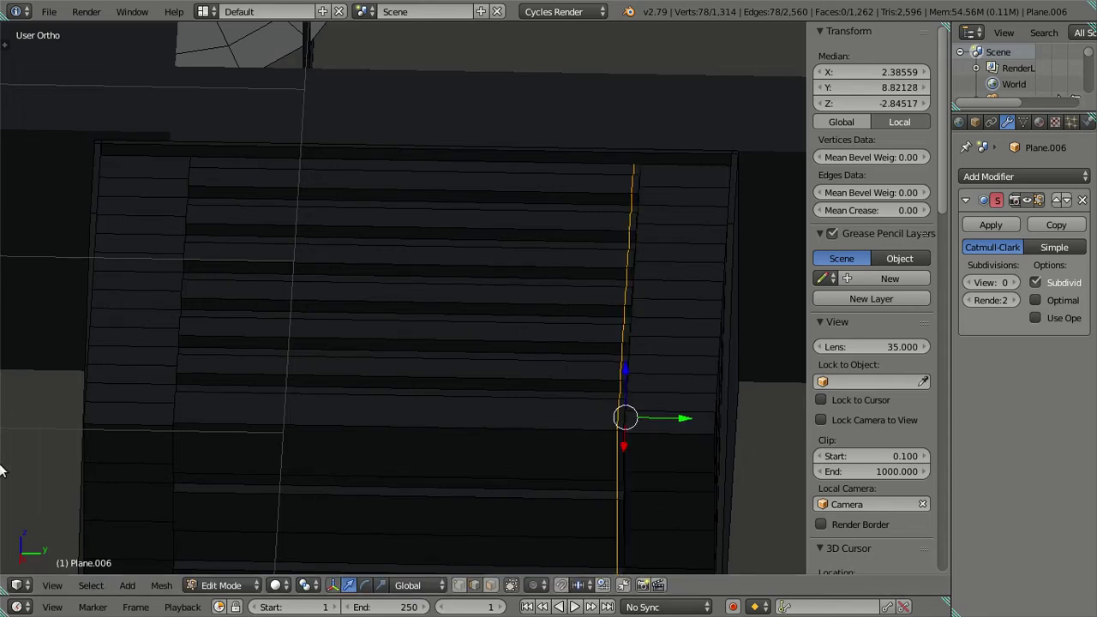
Add a second loop cut near the left end, offset 0.02 along Y
{"action": "key", "text": "ctrl+r"}
{"action": "left_click", "coordinate": [228, 372]}
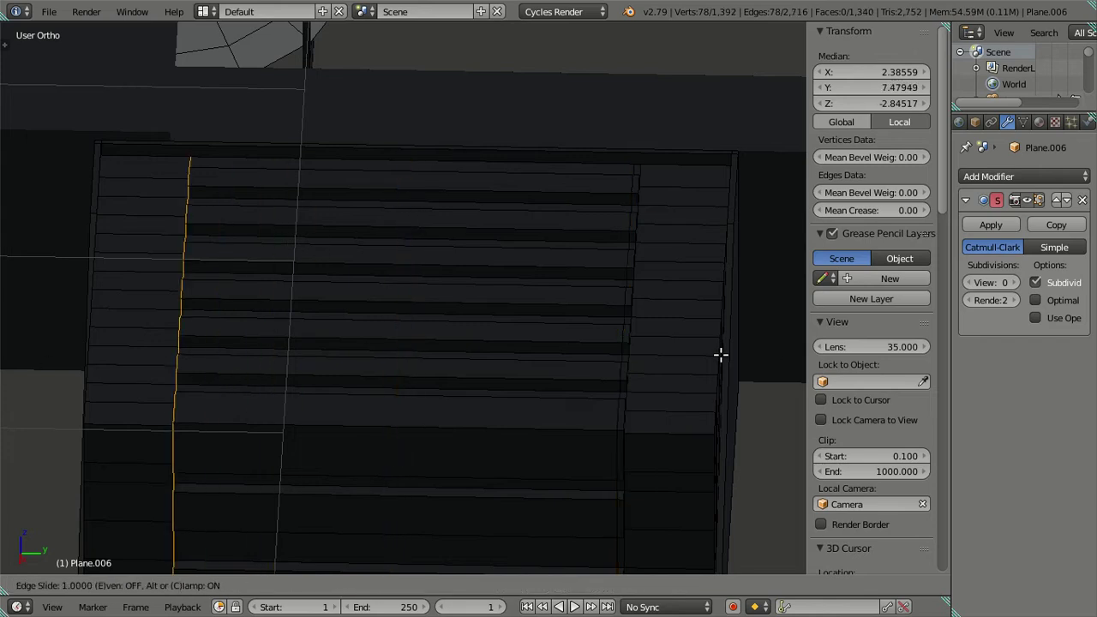
{"action": "left_click", "coordinate": [165, 408]}
{"action": "left_click_drag", "start_coordinate": [231, 418], "coordinate": [249, 412]}
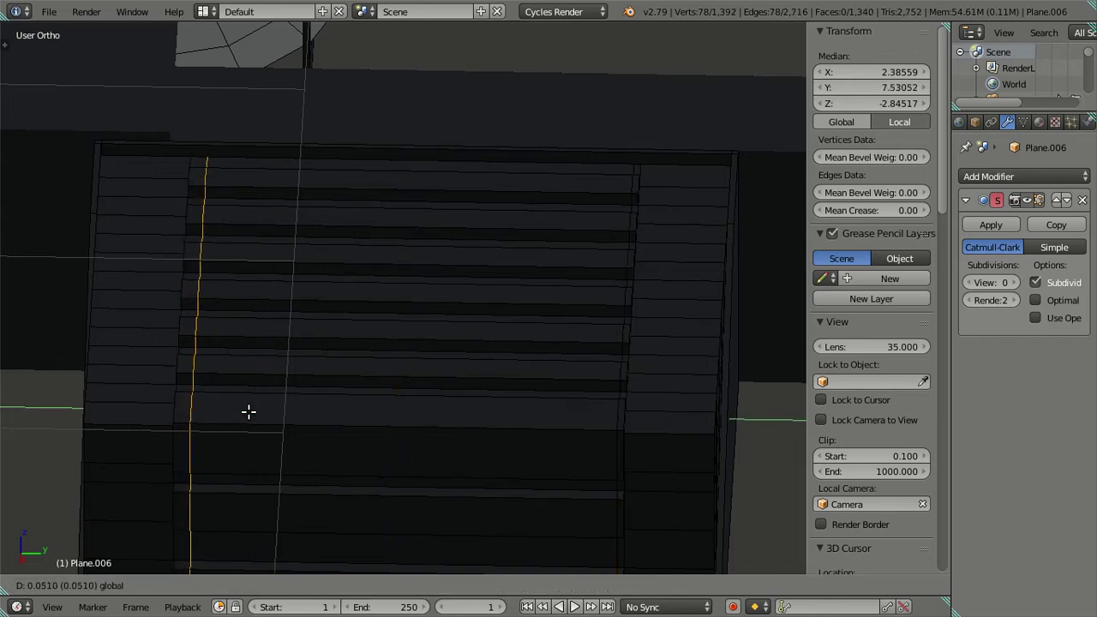
{"action": "type", "text": "0.02"}
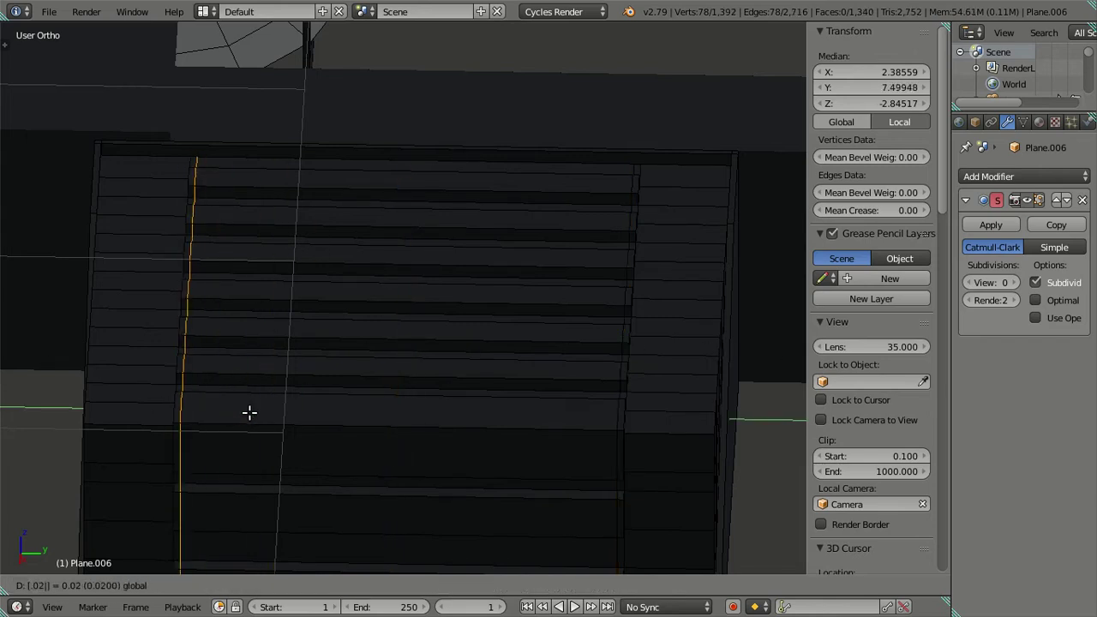
{"action": "key", "text": "Return"}
Deselect the mesh and orbit to an oblique view of the box corner
{"action": "key", "text": "a"}
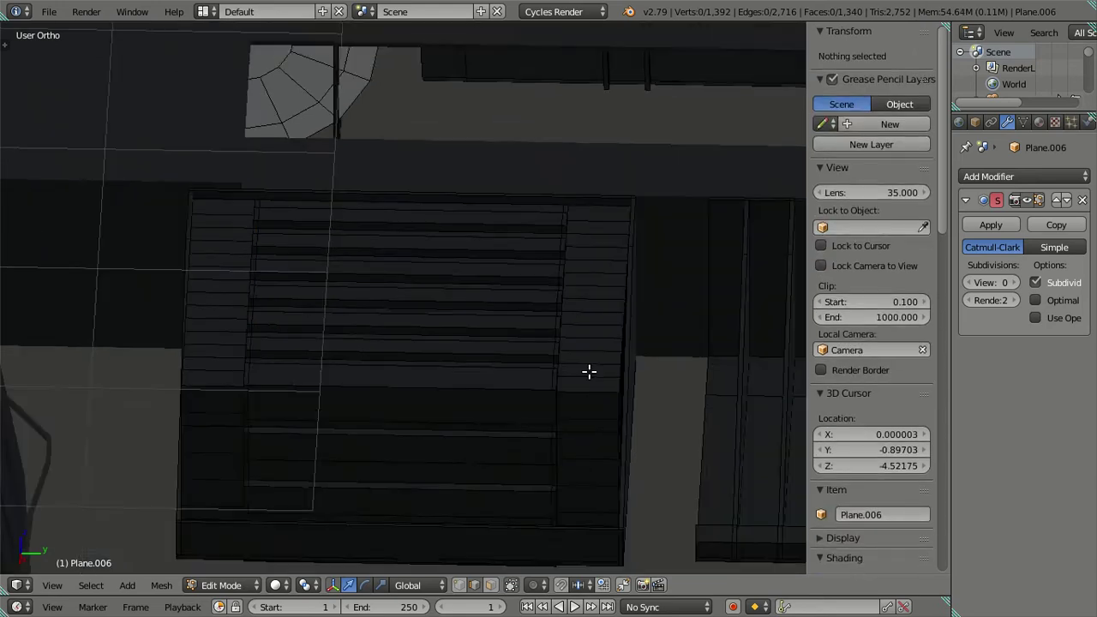
{"action": "scroll", "coordinate": [588, 374], "scroll_direction": "down", "scroll_amount": 2}
{"action": "mouse_move", "coordinate": [587, 374]}
{"action": "middle_mouse_down"}
{"action": "mouse_move", "coordinate": [598, 401]}
{"action": "mouse_move", "coordinate": [593, 389]}
{"action": "middle_mouse_up"}
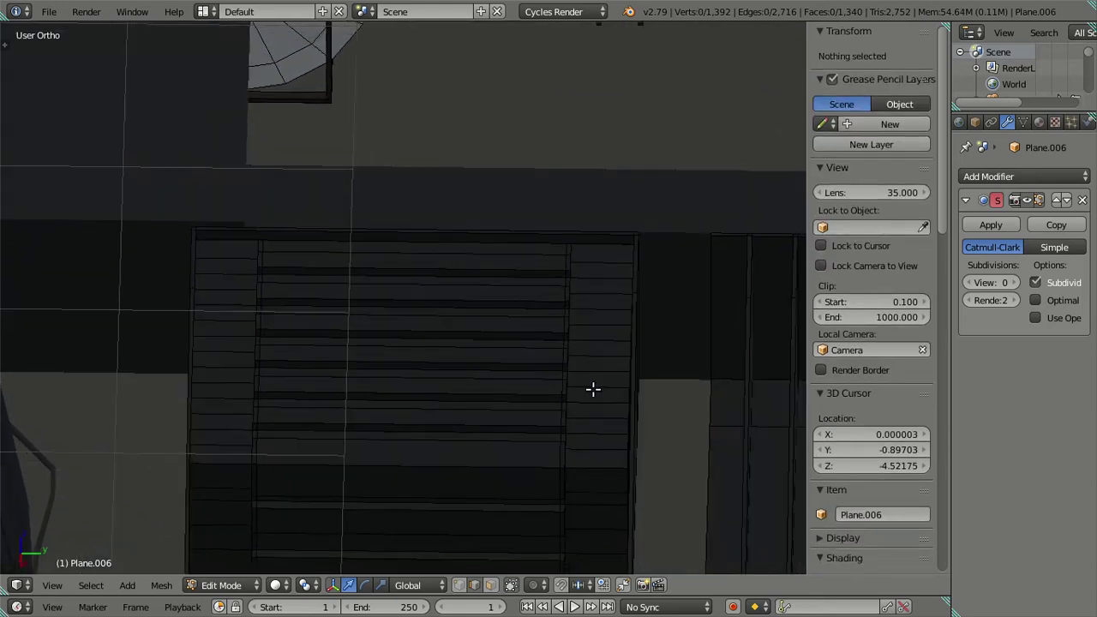
{"action": "scroll", "coordinate": [606, 465], "scroll_direction": "up", "scroll_amount": 2}
{"action": "mouse_move", "coordinate": [605, 465]}
{"action": "middle_mouse_down"}
{"action": "mouse_move", "coordinate": [580, 368]}
{"action": "mouse_move", "coordinate": [502, 377]}
{"action": "mouse_move", "coordinate": [470, 323]}
{"action": "mouse_move", "coordinate": [485, 392]}
{"action": "mouse_move", "coordinate": [520, 407]}
{"action": "mouse_move", "coordinate": [486, 350]}
{"action": "middle_mouse_up"}
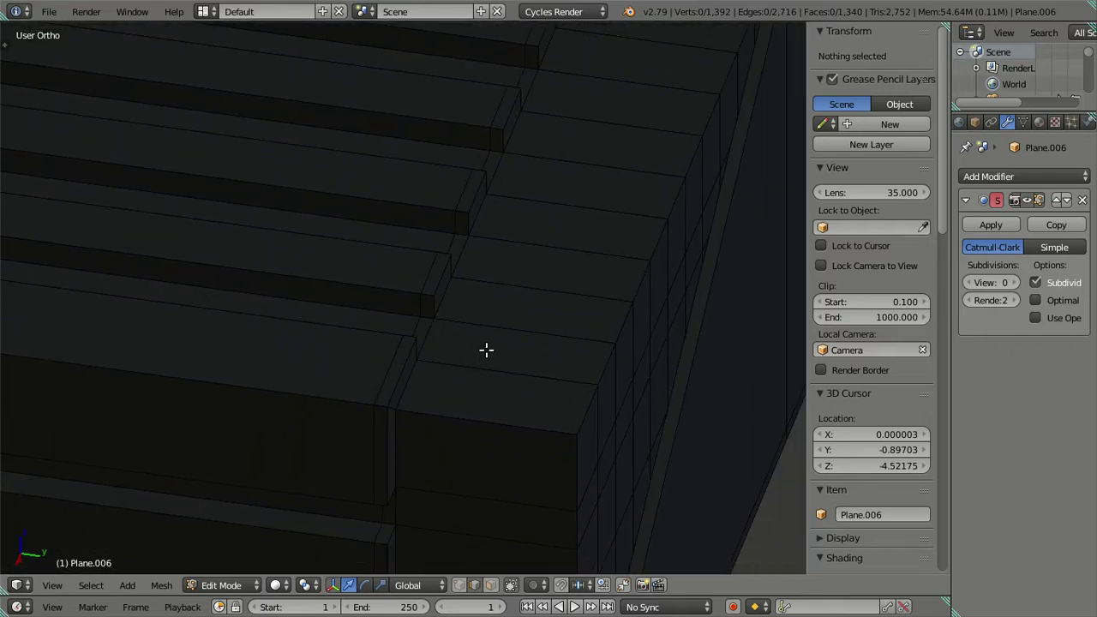
Add an edge loop along the box corner and offset it -0.02 along Y
{"action": "key", "text": "ctrl+r"}
{"action": "left_click", "coordinate": [509, 333]}
{"action": "left_click", "coordinate": [709, 392]}
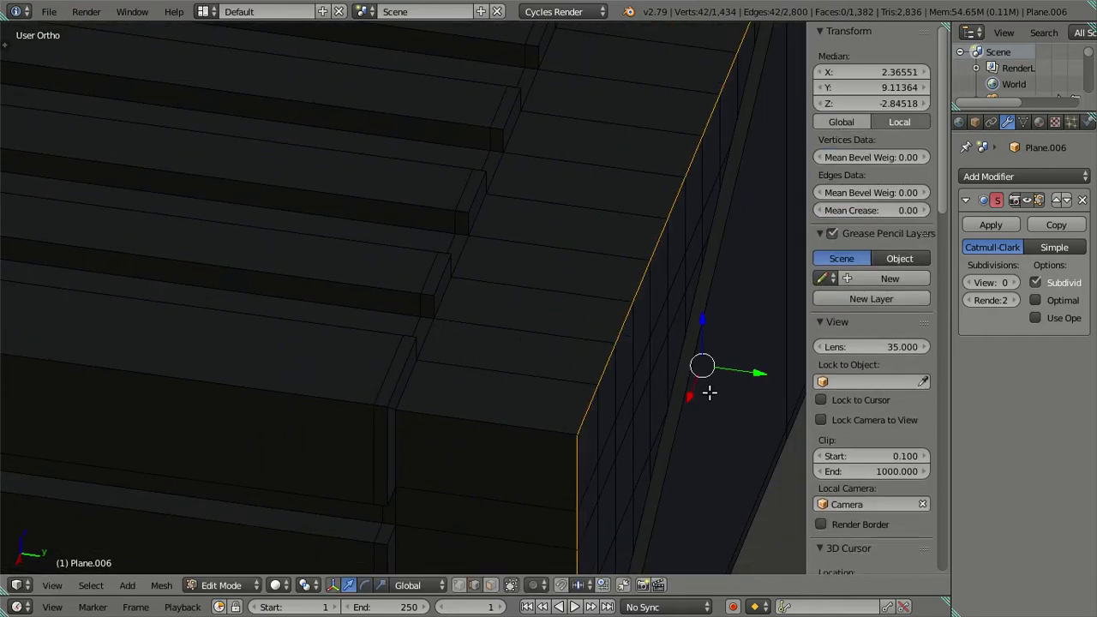
{"action": "left_click_drag", "start_coordinate": [737, 373], "coordinate": [741, 371]}
{"action": "key", "text": "minus"}
{"action": "type", "text": "0.02"}
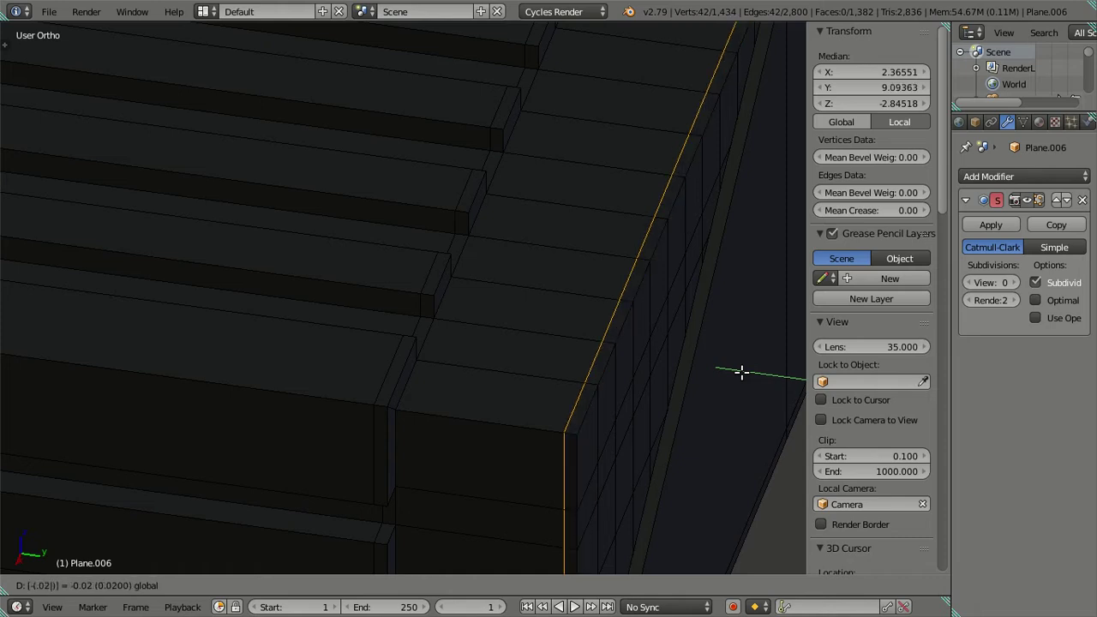
{"action": "key", "text": "Return"}
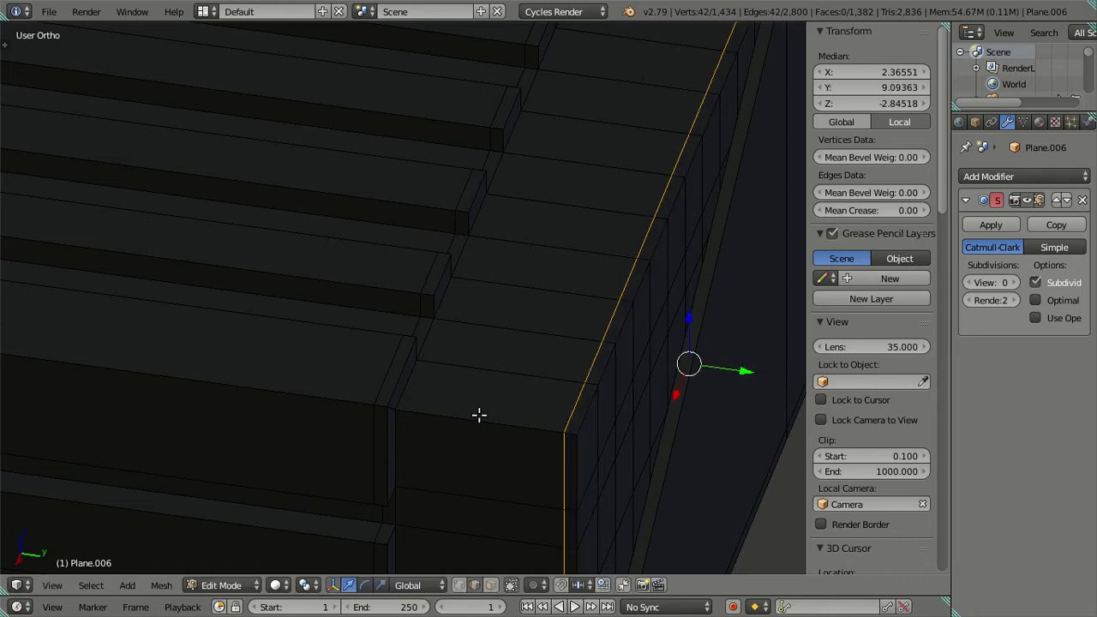
Add a loop cut beside the slats, keeping it at zero Y offset
{"action": "key", "text": "ctrl+r"}
{"action": "left_click", "coordinate": [476, 411]}
{"action": "left_click", "coordinate": [269, 393]}
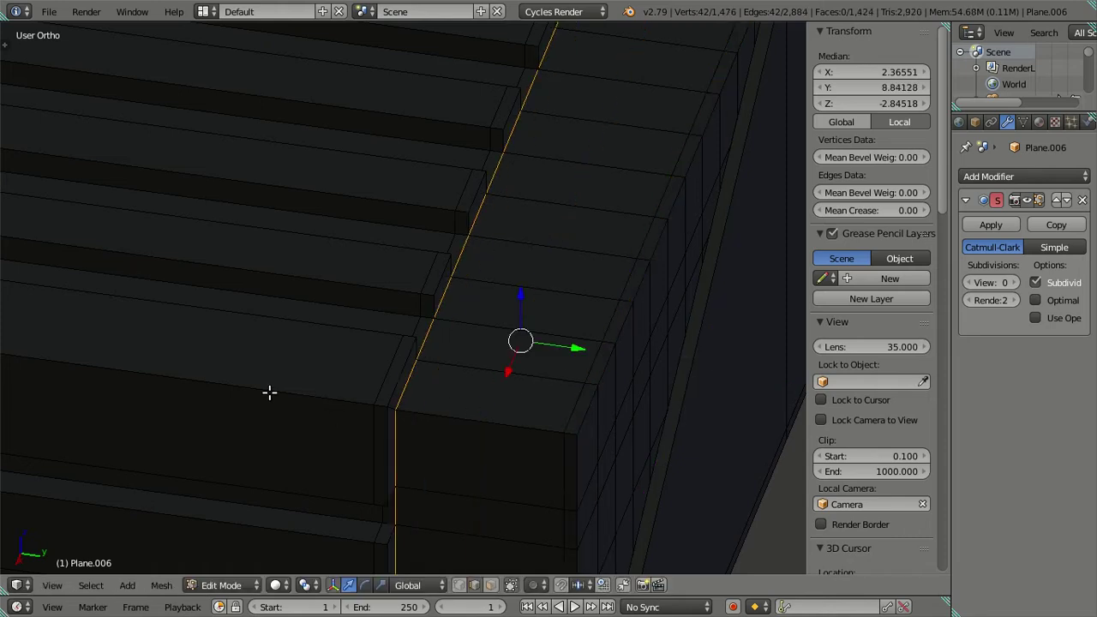
{"action": "type", "text": "gy"}
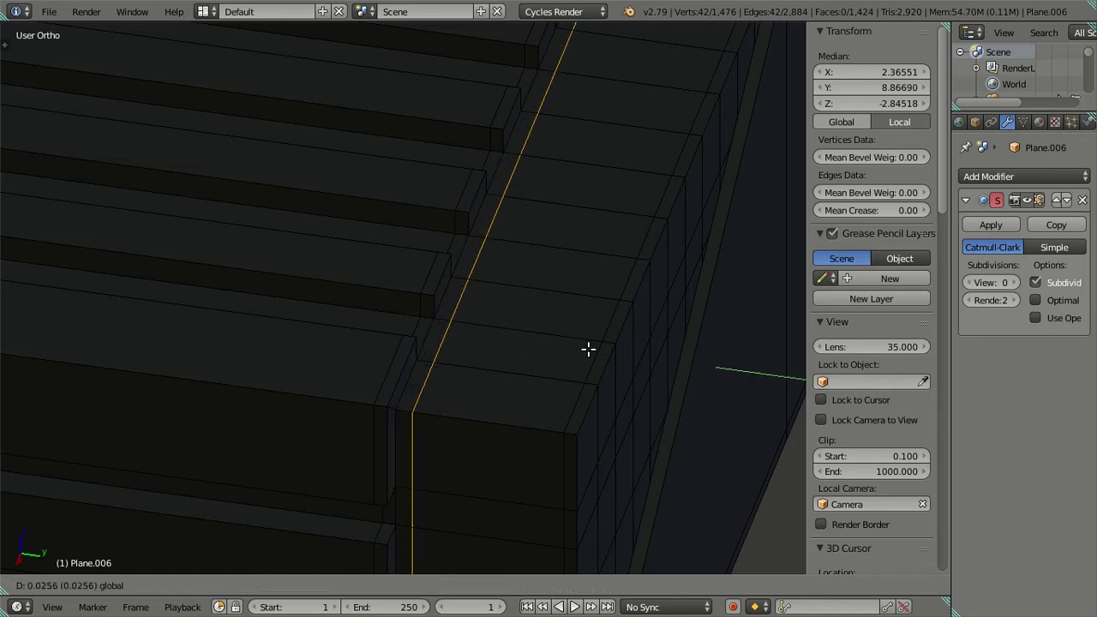
{"action": "type", "text": ".0"}
{"action": "key", "text": "Return"}
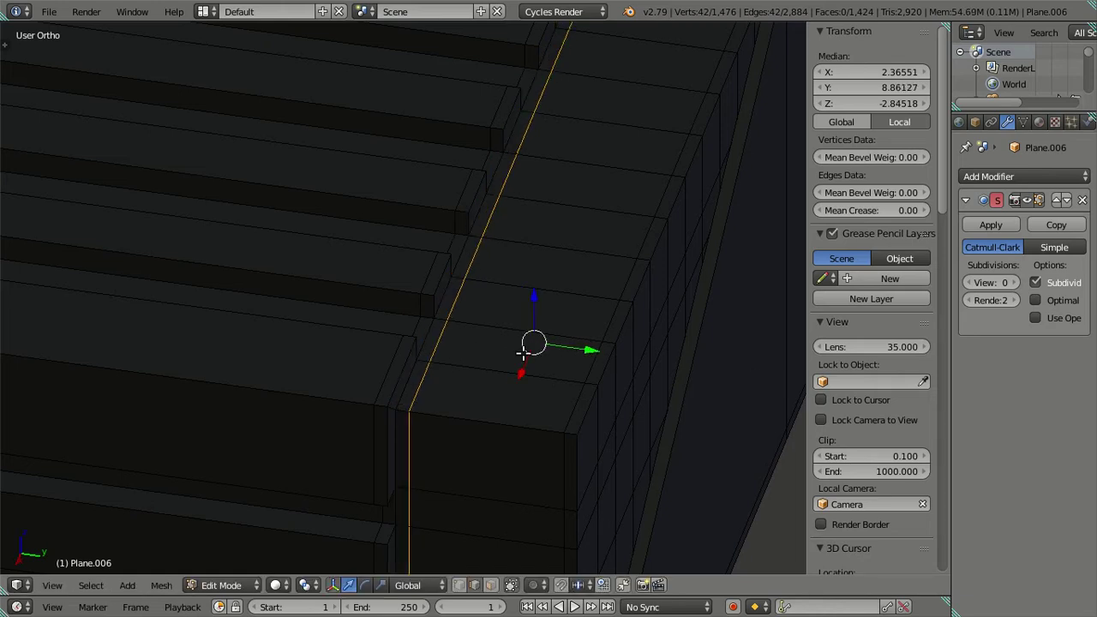
Deselect, orbit to the box's other corner, and add a loop cut slid along Y
{"action": "scroll", "coordinate": [360, 335], "scroll_direction": "down", "scroll_amount": 3}
{"action": "key", "text": "a"}
{"action": "scroll", "coordinate": [295, 336], "scroll_direction": "down", "scroll_amount": 3}
{"action": "middle_click_drag", "start_coordinate": [294, 335], "coordinate": [408, 372]}
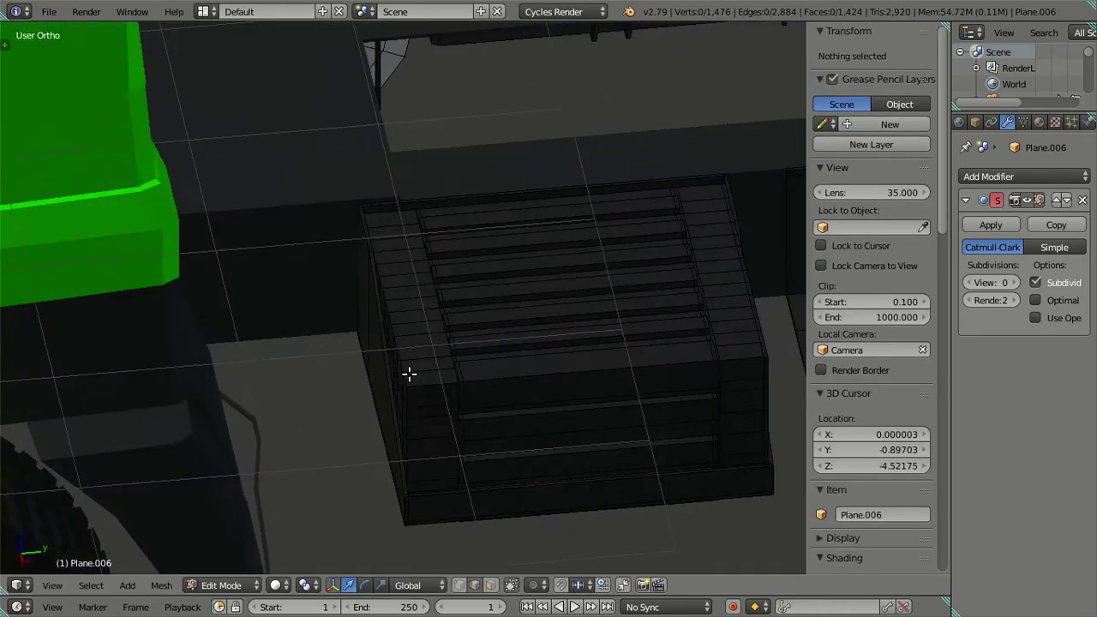
{"action": "scroll", "coordinate": [496, 409], "scroll_direction": "up", "scroll_amount": 5}
{"action": "scroll", "coordinate": [464, 277], "scroll_direction": "up", "scroll_amount": 2}
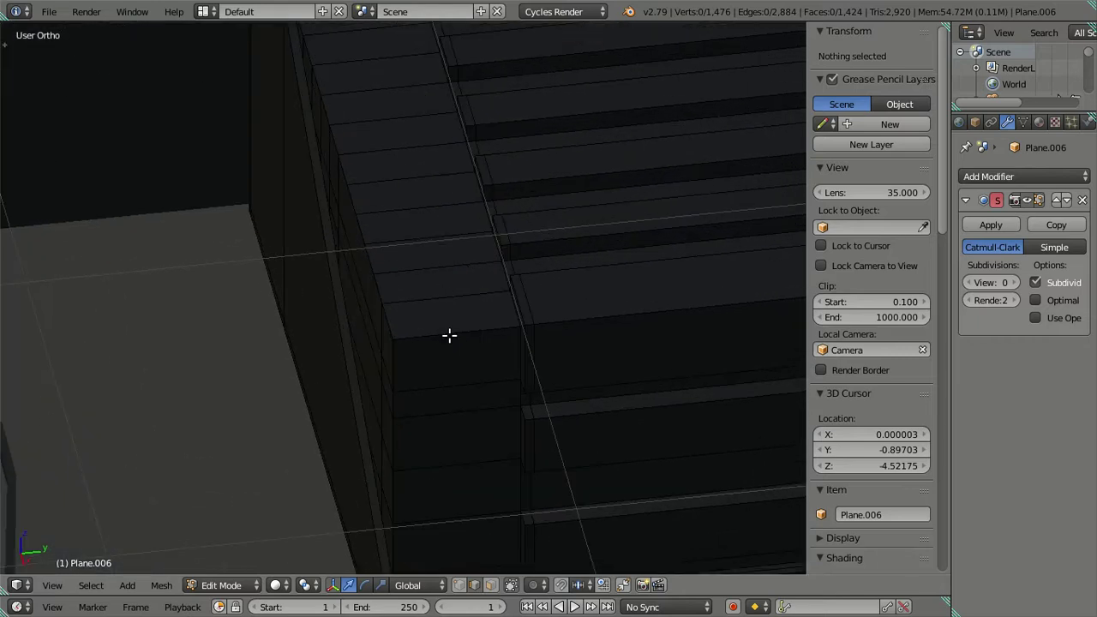
{"action": "key", "text": "ctrl+r"}
{"action": "left_click", "coordinate": [450, 333]}
{"action": "left_click", "coordinate": [275, 318]}
{"action": "left_click_drag", "start_coordinate": [389, 277], "coordinate": [409, 281]}
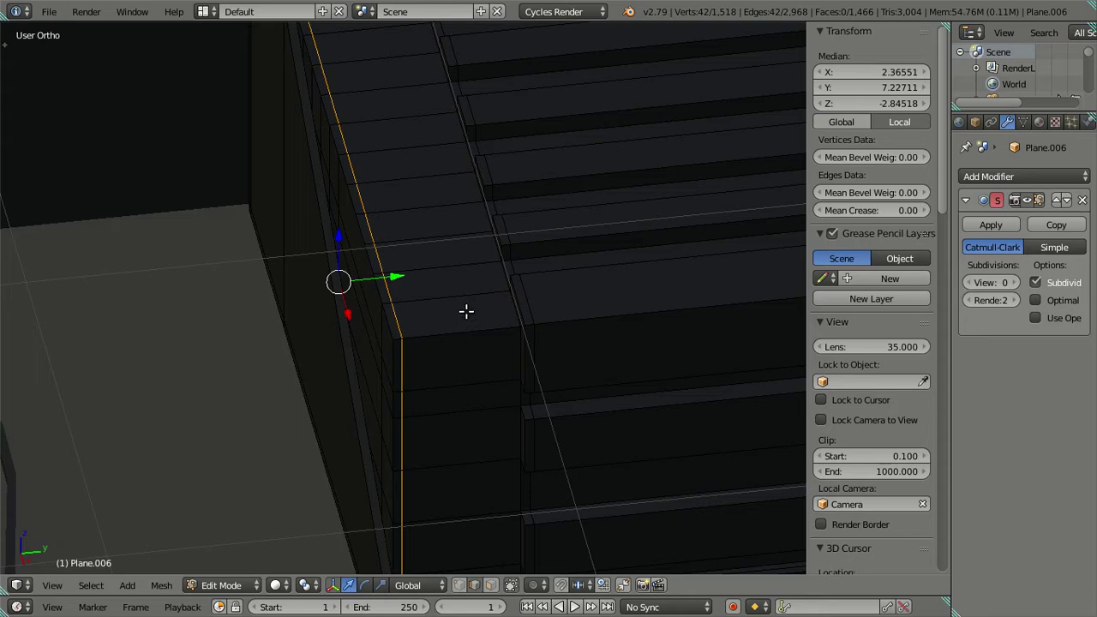
Add another edge loop near the box corner, leaving it at zero offset
{"action": "key", "text": "ctrl+r"}
{"action": "left_click", "coordinate": [465, 311]}
{"action": "left_click", "coordinate": [712, 311]}
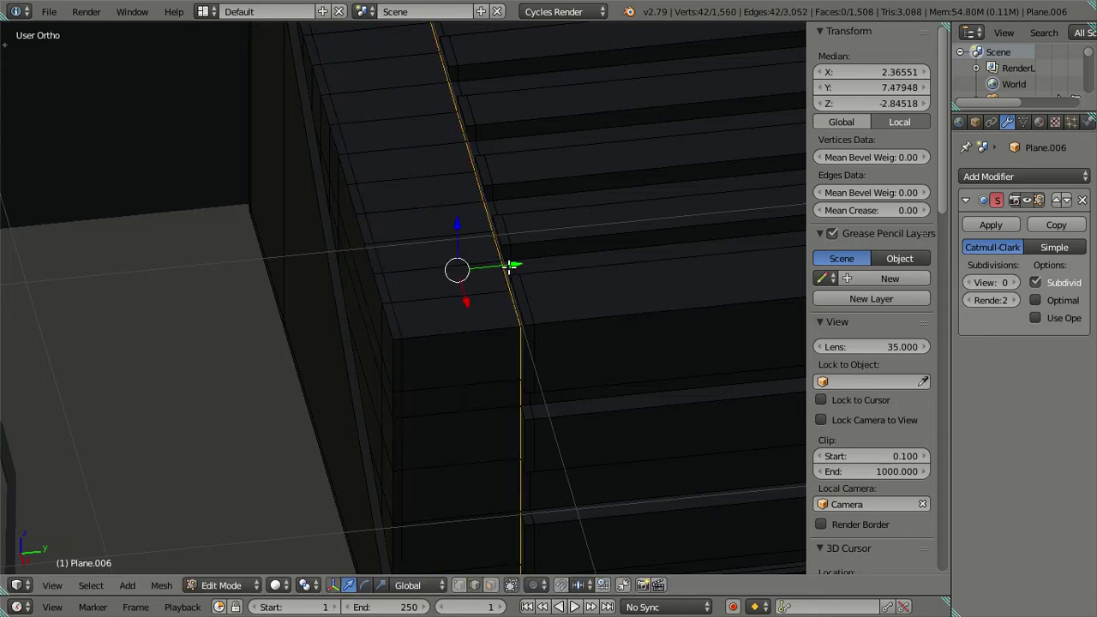
{"action": "left_click_drag", "start_coordinate": [509, 266], "coordinate": [492, 265]}
{"action": "type", "text": "-0.0"}
{"action": "key", "text": "Return"}
Deselect the geometry and raise the Subdivision viewport level to 2
{"action": "scroll", "coordinate": [563, 272], "scroll_direction": "down", "scroll_amount": 2}
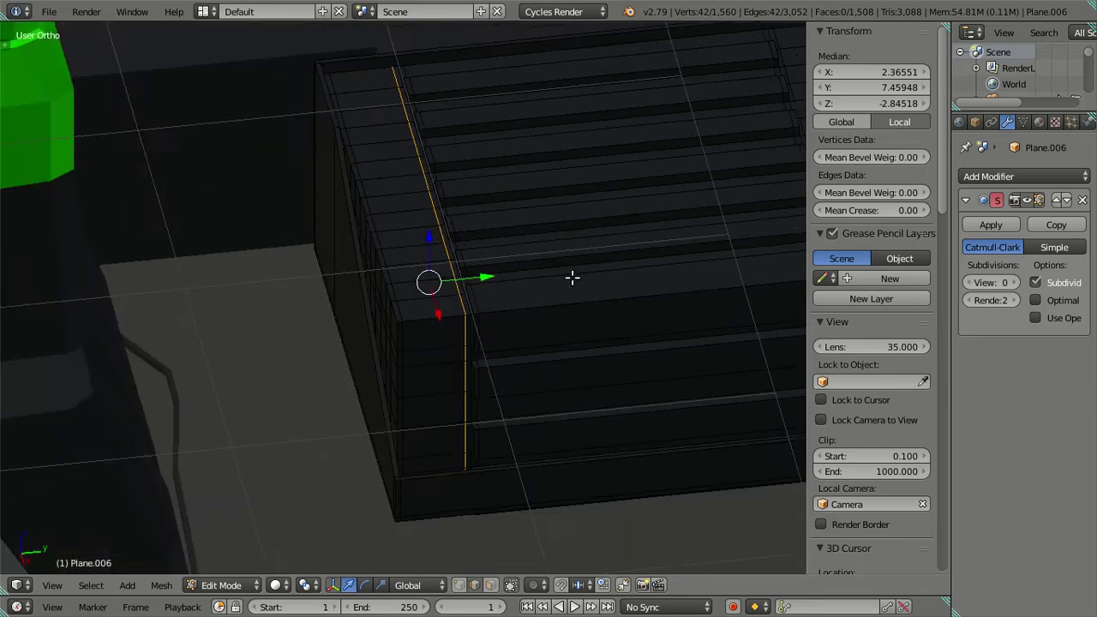
{"action": "key", "text": "a"}
{"action": "mouse_move", "coordinate": [563, 328]}
{"action": "middle_mouse_down"}
{"action": "mouse_move", "coordinate": [471, 388]}
{"action": "mouse_move", "coordinate": [458, 360]}
{"action": "mouse_move", "coordinate": [436, 402]}
{"action": "mouse_move", "coordinate": [404, 399]}
{"action": "mouse_move", "coordinate": [676, 368]}
{"action": "middle_mouse_up"}
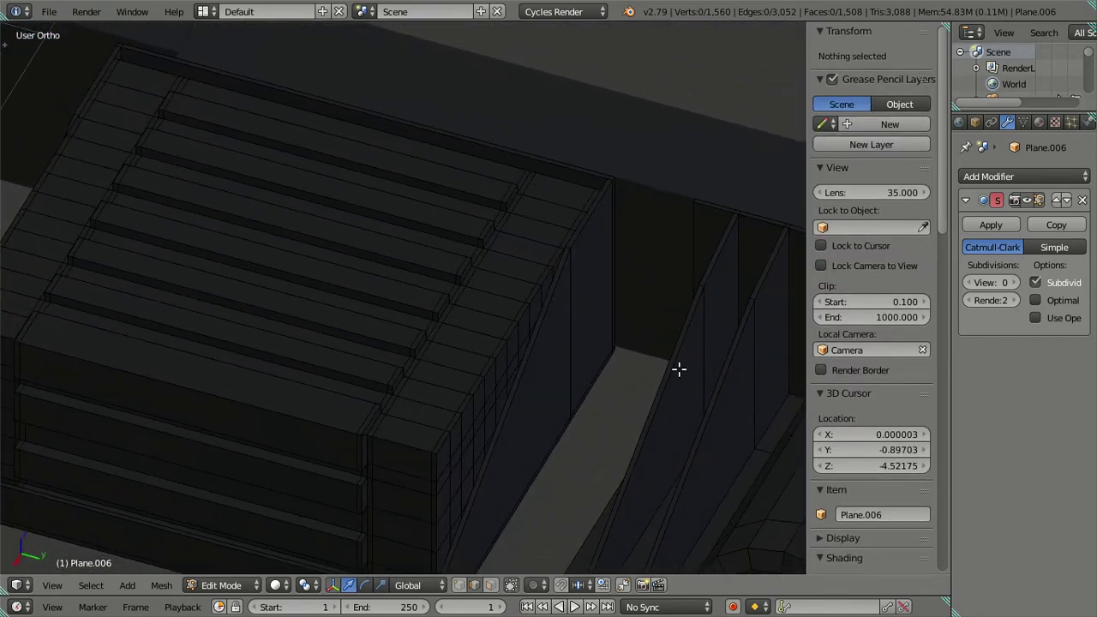
{"action": "left_click", "coordinate": [1013, 283]}
{"action": "left_click", "coordinate": [1014, 283]}
Inspect the smoothed box in Object Mode, set viewport subdivisions back to 0, and re-enter Edit Mode
{"action": "key", "text": "Tab"}
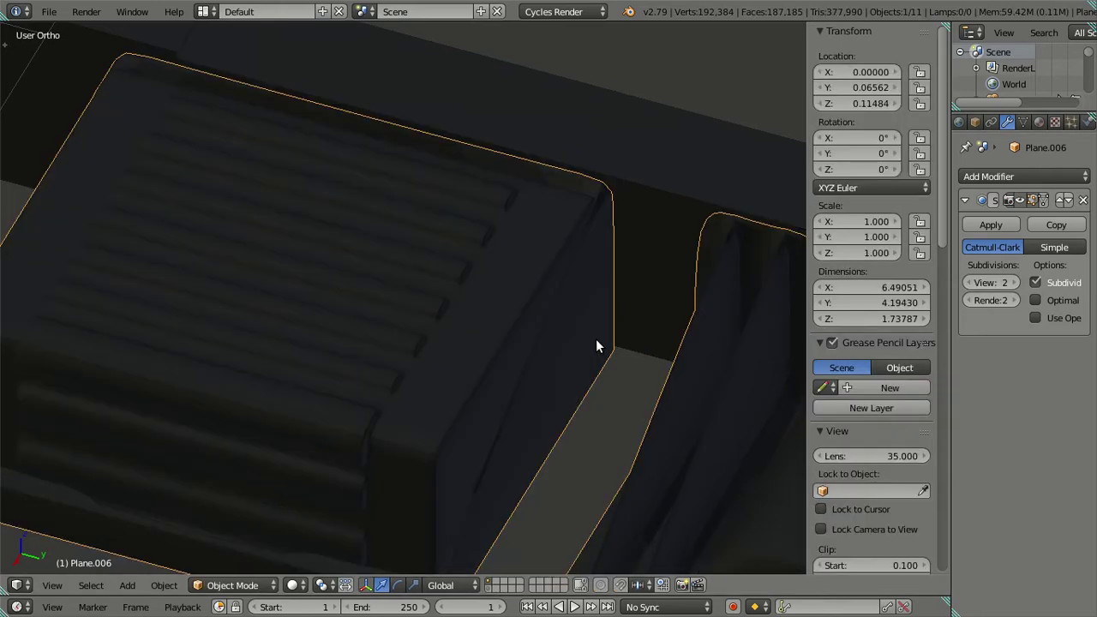
{"action": "middle_click_drag", "start_coordinate": [596, 338], "coordinate": [520, 394]}
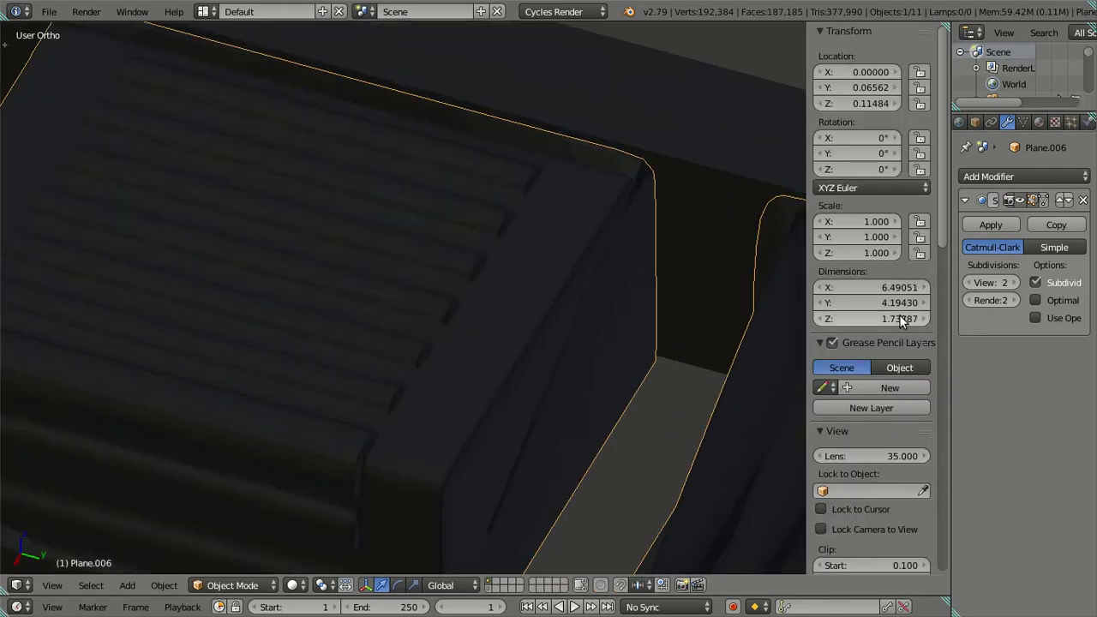
{"action": "left_click", "coordinate": [965, 283]}
{"action": "left_click", "coordinate": [966, 282]}
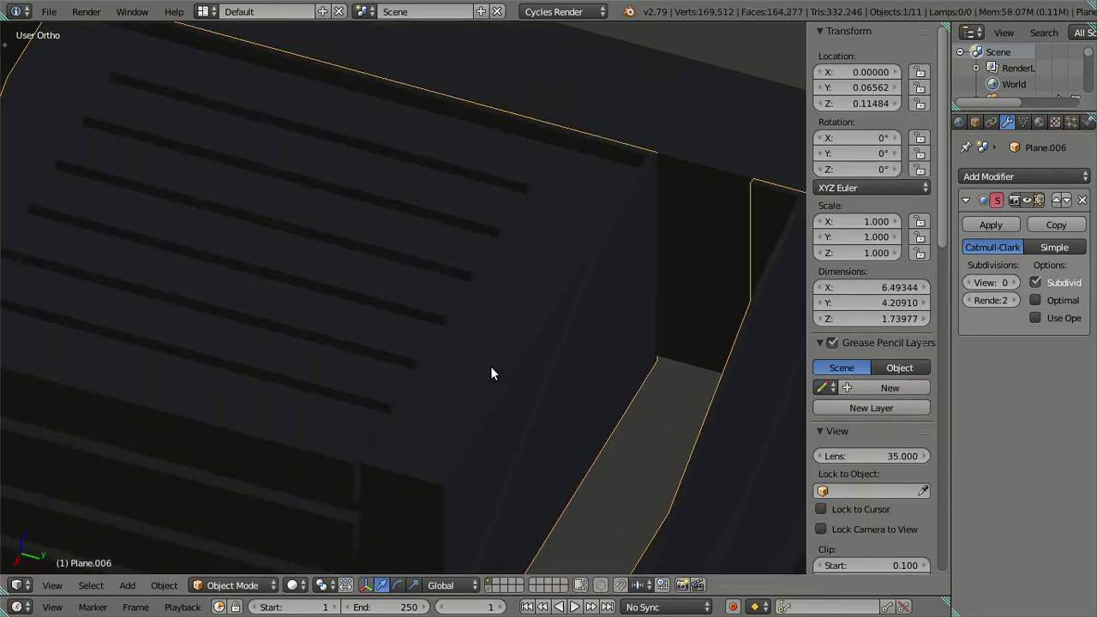
{"action": "key", "text": "Tab"}
Add two centred edge loops along the planks
{"action": "mouse_move", "coordinate": [463, 385]}
{"action": "middle_mouse_down"}
{"action": "mouse_move", "coordinate": [437, 398]}
{"action": "mouse_move", "coordinate": [426, 380]}
{"action": "mouse_move", "coordinate": [362, 391]}
{"action": "mouse_move", "coordinate": [556, 321]}
{"action": "mouse_move", "coordinate": [311, 438]}
{"action": "middle_mouse_up"}
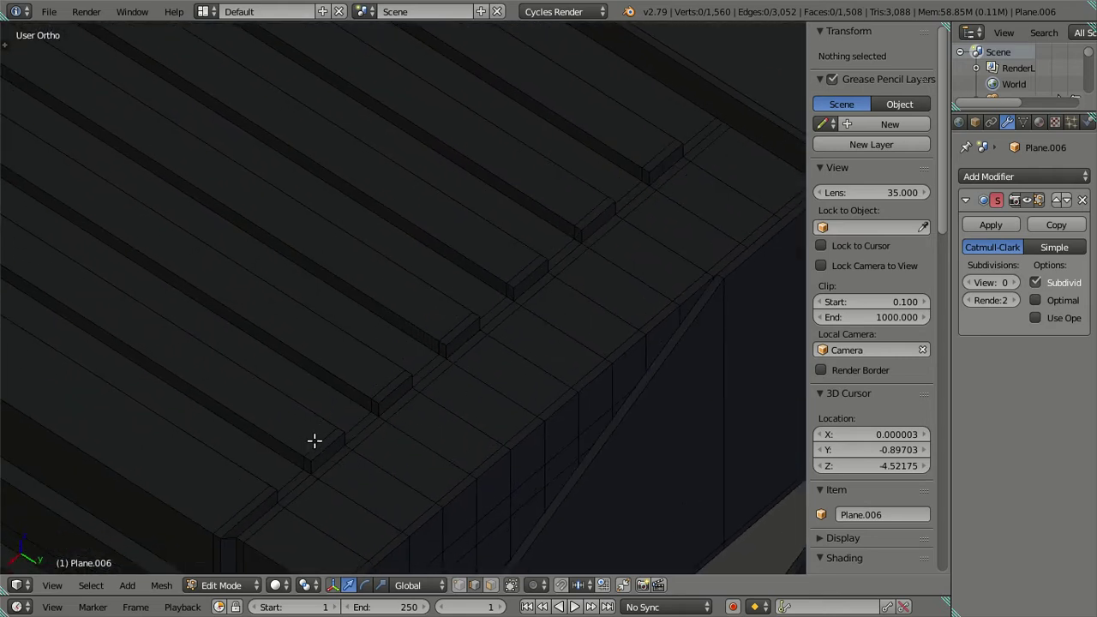
{"action": "key", "text": "ctrl+r"}
{"action": "left_click", "coordinate": [315, 441]}
{"action": "right_click", "coordinate": [317, 438]}
{"action": "key", "text": "ctrl+r"}
{"action": "left_click", "coordinate": [399, 386]}
{"action": "left_click", "coordinate": [422, 368]}
Add a pair of centred edge loops across the box
{"action": "key", "text": "ctrl+r"}
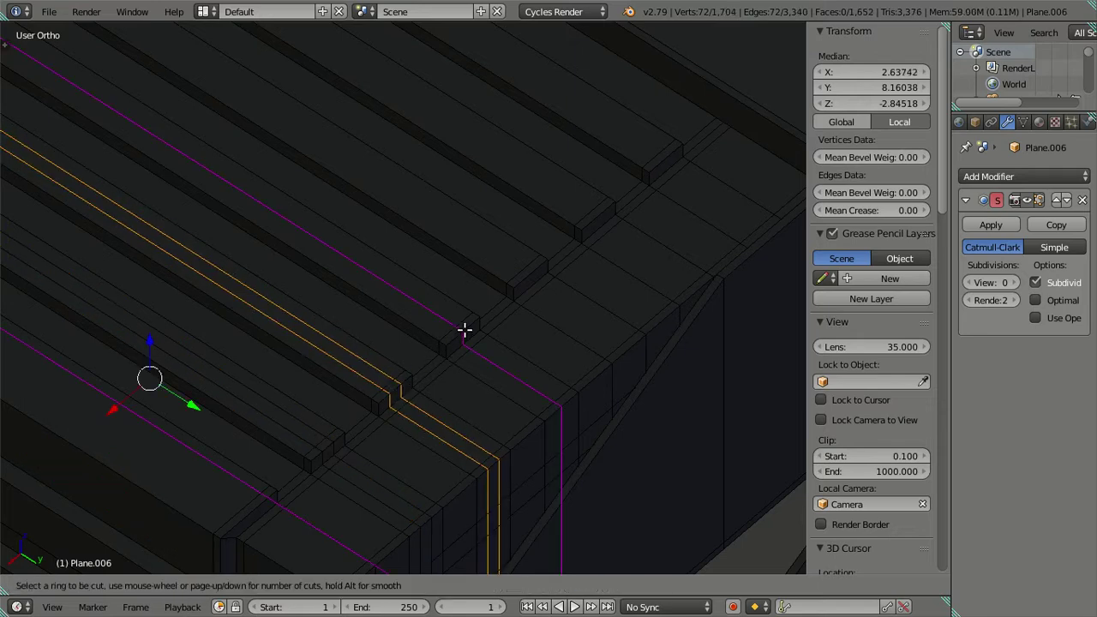
{"action": "double_click", "coordinate": [464, 329]}
{"action": "key", "text": "ctrl+r"}
{"action": "scroll", "coordinate": [529, 275], "scroll_direction": "up", "scroll_amount": 1}
{"action": "left_click", "coordinate": [529, 274]}
{"action": "right_click", "coordinate": [600, 214]}
Place one more edge loop on the planks, then deselect all geometry
{"action": "key", "text": "ctrl+r"}
{"action": "scroll", "coordinate": [614, 201], "scroll_direction": "up", "scroll_amount": 1}
{"action": "right_click", "coordinate": [638, 188]}
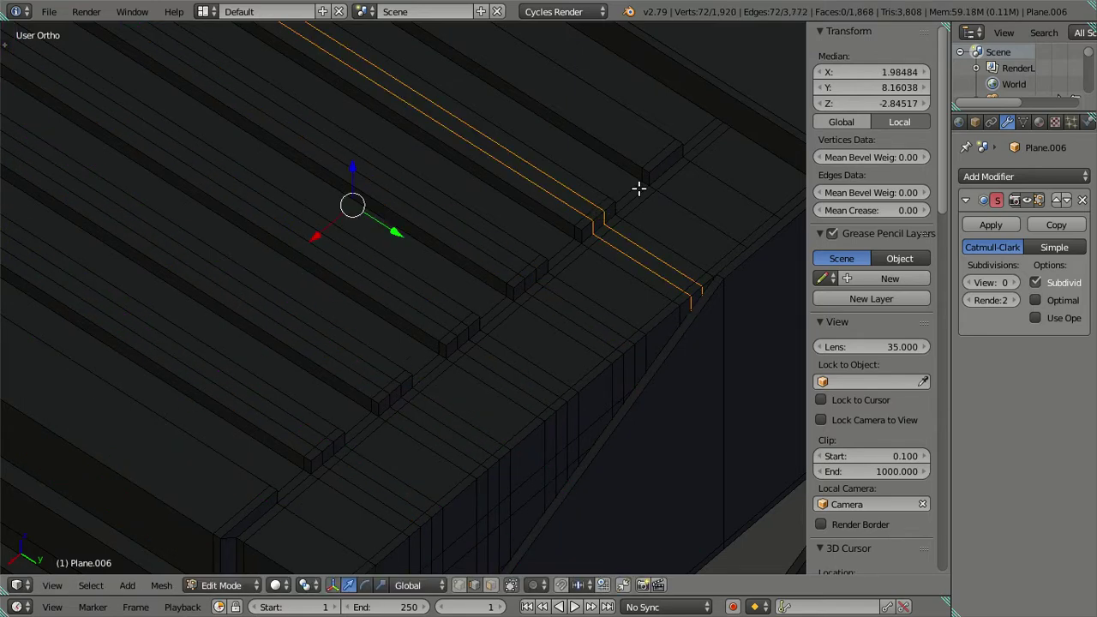
{"action": "key", "text": "ctrl+r"}
{"action": "left_click", "coordinate": [664, 165]}
{"action": "key", "text": "a"}
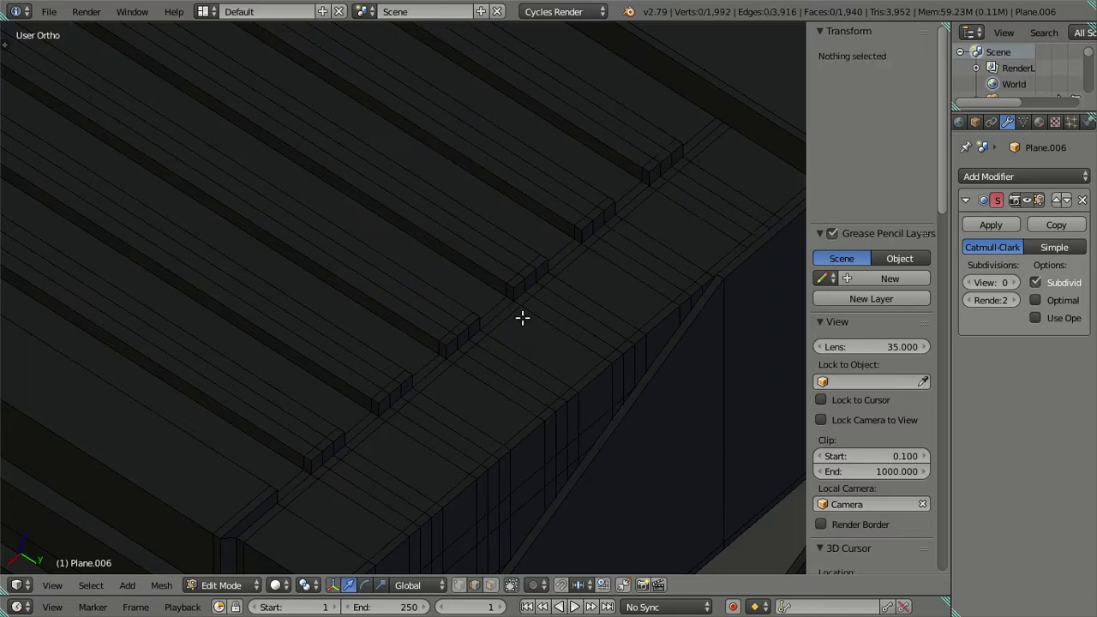
Orbit to the box corner and add a double loop cut around the box side
{"action": "middle_click_drag", "start_coordinate": [521, 316], "coordinate": [379, 429]}
{"action": "scroll", "coordinate": [380, 428], "scroll_direction": "down", "scroll_amount": 3}
{"action": "mouse_move", "coordinate": [386, 379]}
{"action": "middle_mouse_down"}
{"action": "mouse_move", "coordinate": [389, 277]}
{"action": "mouse_move", "coordinate": [421, 260]}
{"action": "middle_mouse_up"}
{"action": "scroll", "coordinate": [386, 308], "scroll_direction": "up", "scroll_amount": 4}
{"action": "scroll", "coordinate": [419, 267], "scroll_direction": "up", "scroll_amount": 2}
{"action": "key", "text": "ctrl+r"}
{"action": "scroll", "coordinate": [421, 249], "scroll_direction": "up", "scroll_amount": 1}
{"action": "left_click", "coordinate": [422, 248]}
Add three centred horizontal edge loops down the box side, then select a bottom edge
{"action": "key", "text": "ctrl+r"}
{"action": "left_click", "coordinate": [407, 295]}
{"action": "right_click", "coordinate": [406, 295]}
{"action": "key", "text": "ctrl+r"}
{"action": "left_click", "coordinate": [405, 360]}
{"action": "right_click", "coordinate": [404, 363]}
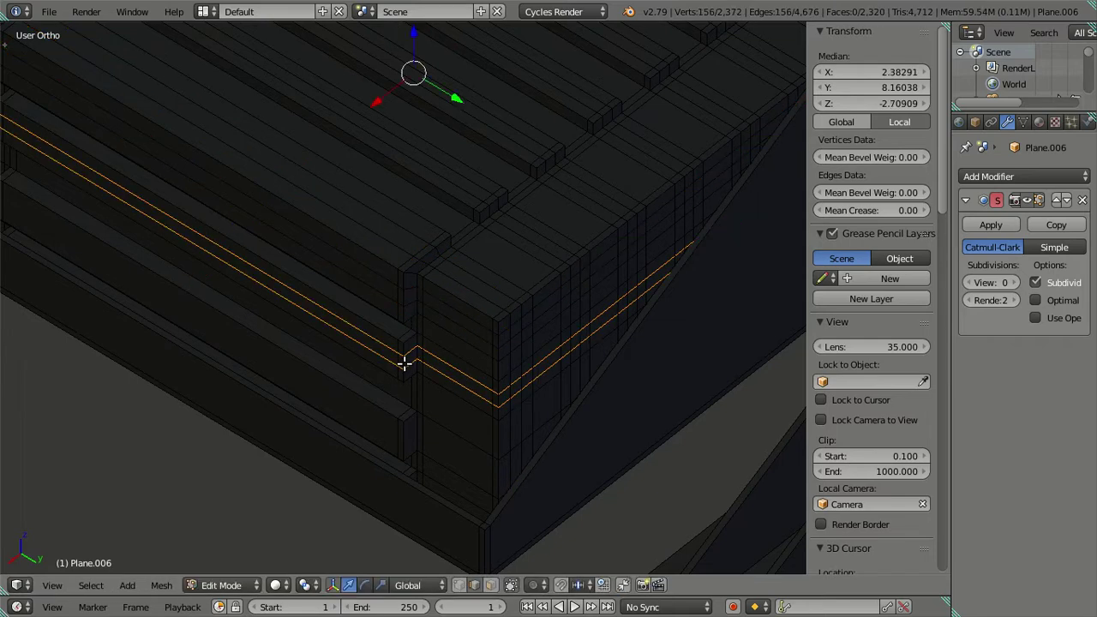
{"action": "key", "text": "ctrl+r"}
{"action": "left_click", "coordinate": [404, 443]}
{"action": "right_click", "coordinate": [404, 442]}
{"action": "right_click", "coordinate": [403, 521]}
{"action": "scroll", "coordinate": [474, 423], "scroll_direction": "down", "scroll_amount": 3}
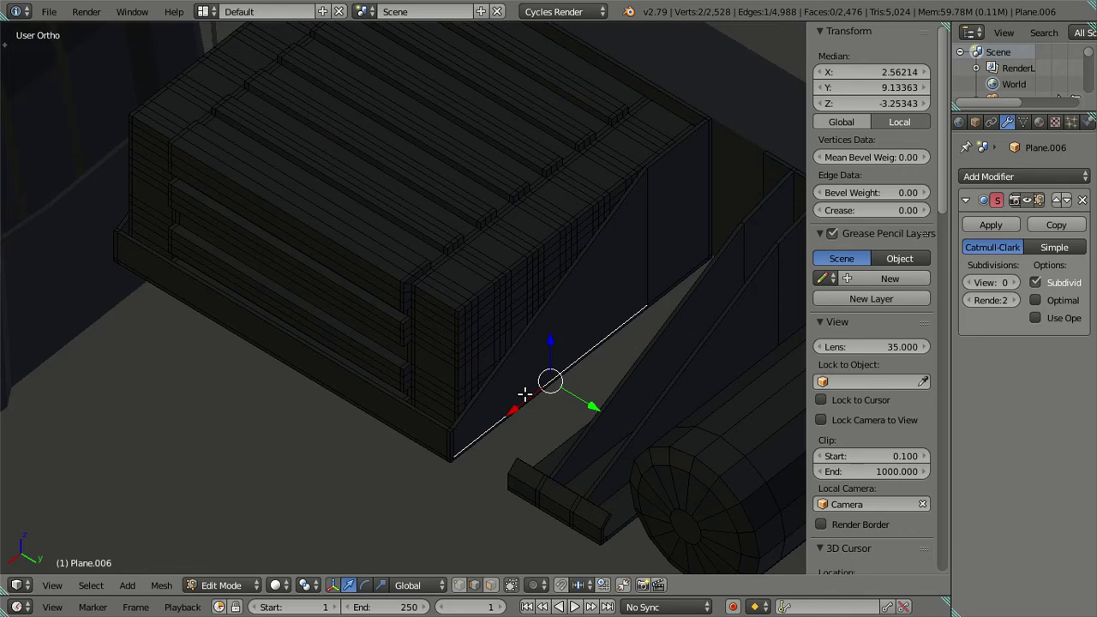
Select the box's support stand and brackets and separate them into a new object, Plane.010
{"action": "key", "text": "ctrl+l"}
{"action": "key", "text": "l"}
{"action": "scroll", "coordinate": [550, 406], "scroll_direction": "down", "scroll_amount": 3}
{"action": "middle_click_drag", "start_coordinate": [550, 406], "coordinate": [424, 395]}
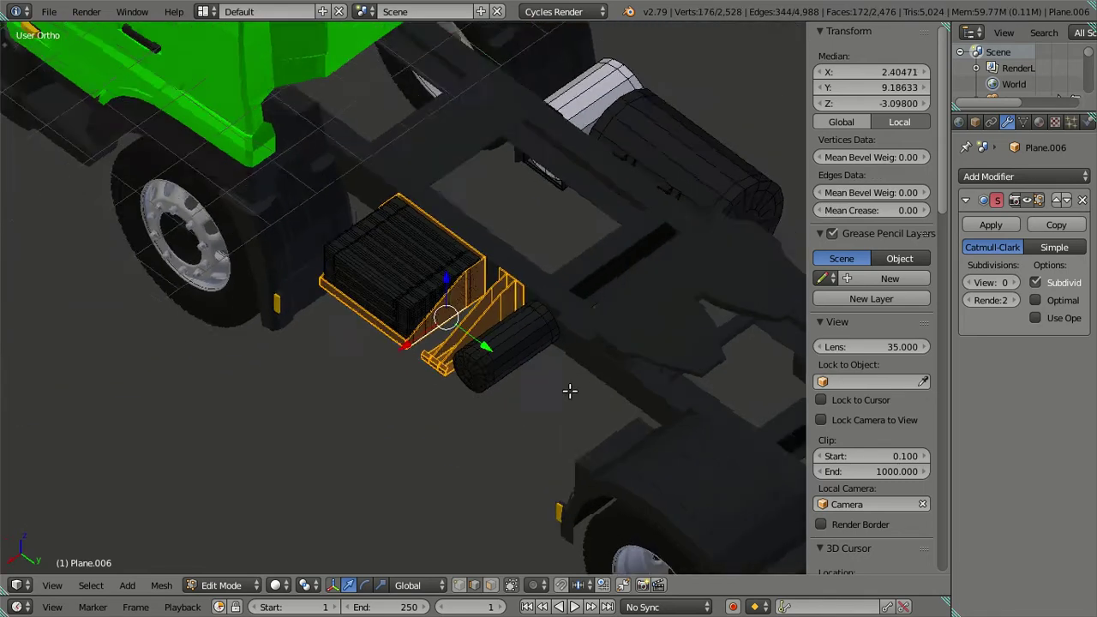
{"action": "scroll", "coordinate": [477, 379], "scroll_direction": "down", "scroll_amount": 1}
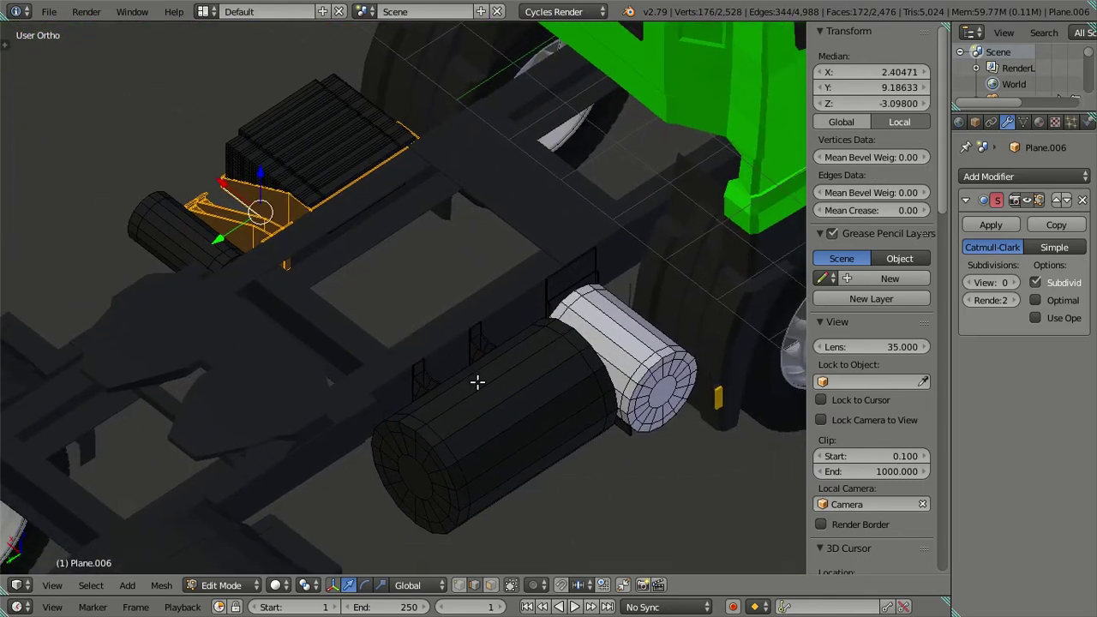
{"action": "scroll", "coordinate": [480, 382], "scroll_direction": "up", "scroll_amount": 3}
{"action": "key", "text": "l"}
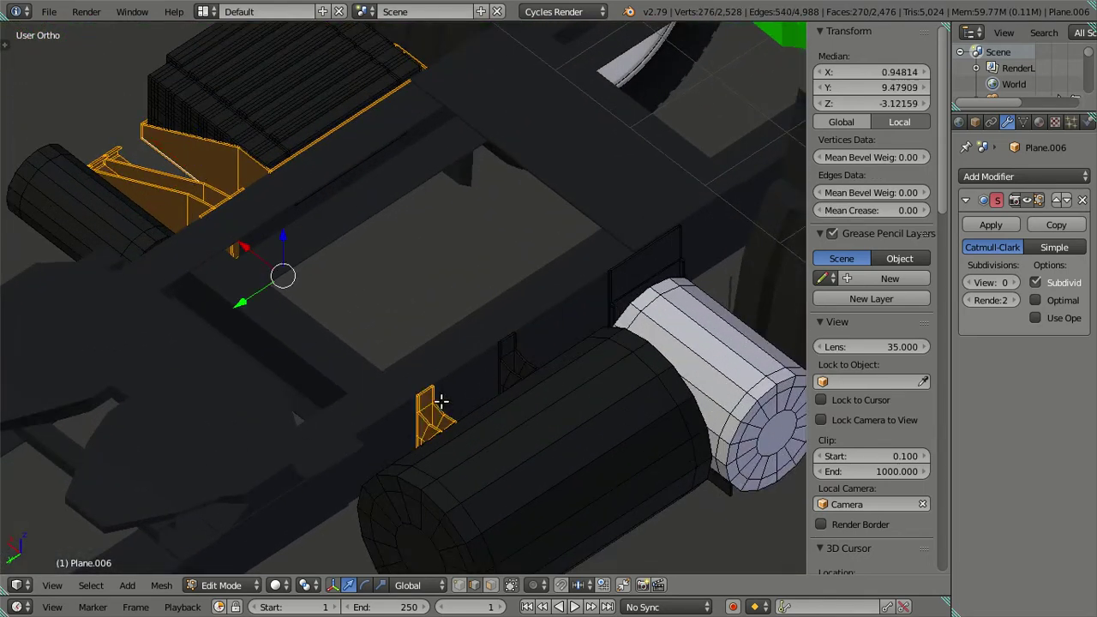
{"action": "key", "text": "l"}
{"action": "key", "text": "l"}
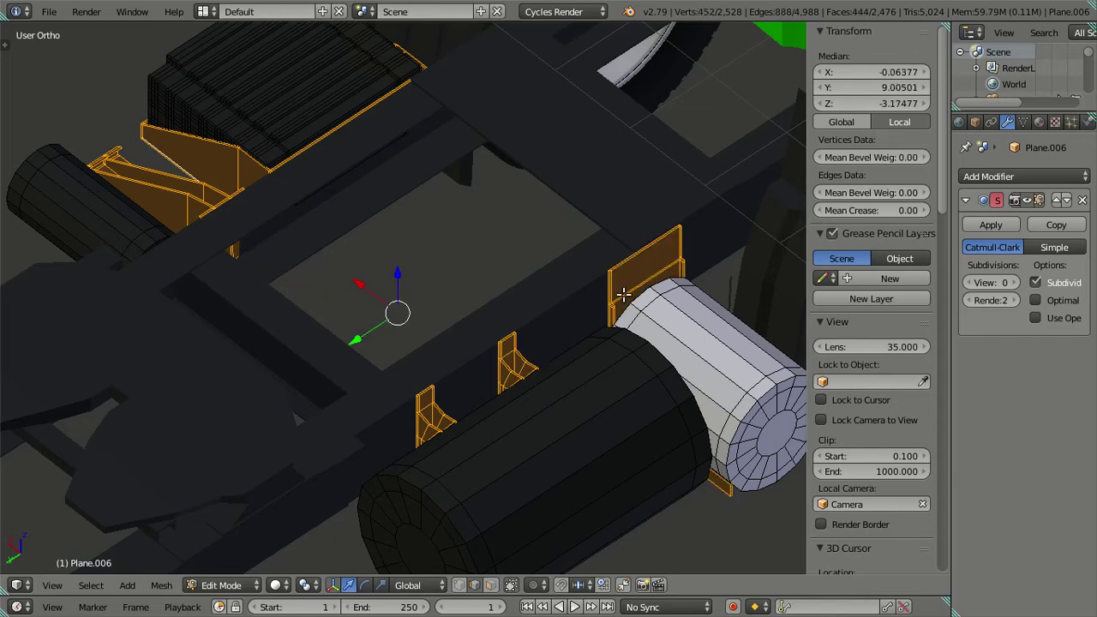
{"action": "scroll", "coordinate": [623, 296], "scroll_direction": "down", "scroll_amount": 2}
{"action": "key", "text": "p"}
{"action": "left_click", "coordinate": [623, 297]}
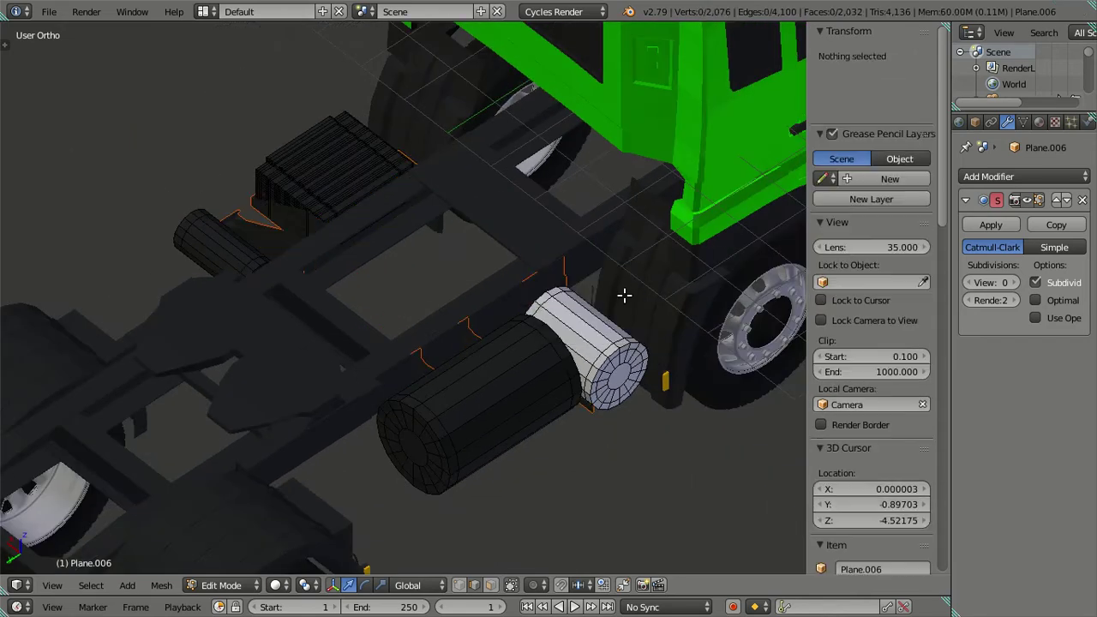
Return to Object Mode and check the separated parts from top and side views
{"action": "key", "text": "Tab"}
{"action": "scroll", "coordinate": [340, 326], "scroll_direction": "down", "scroll_amount": 3}
{"action": "scroll", "coordinate": [339, 345], "scroll_direction": "up", "scroll_amount": 2}
{"action": "mouse_move", "coordinate": [339, 345]}
{"action": "middle_mouse_down"}
{"action": "mouse_move", "coordinate": [404, 360]}
{"action": "mouse_move", "coordinate": [431, 346]}
{"action": "middle_mouse_up"}
{"action": "key", "text": "Tab"}
{"action": "key", "text": "a"}
{"action": "key", "text": "a"}
{"action": "key", "text": "Tab"}
{"action": "key", "text": "a"}
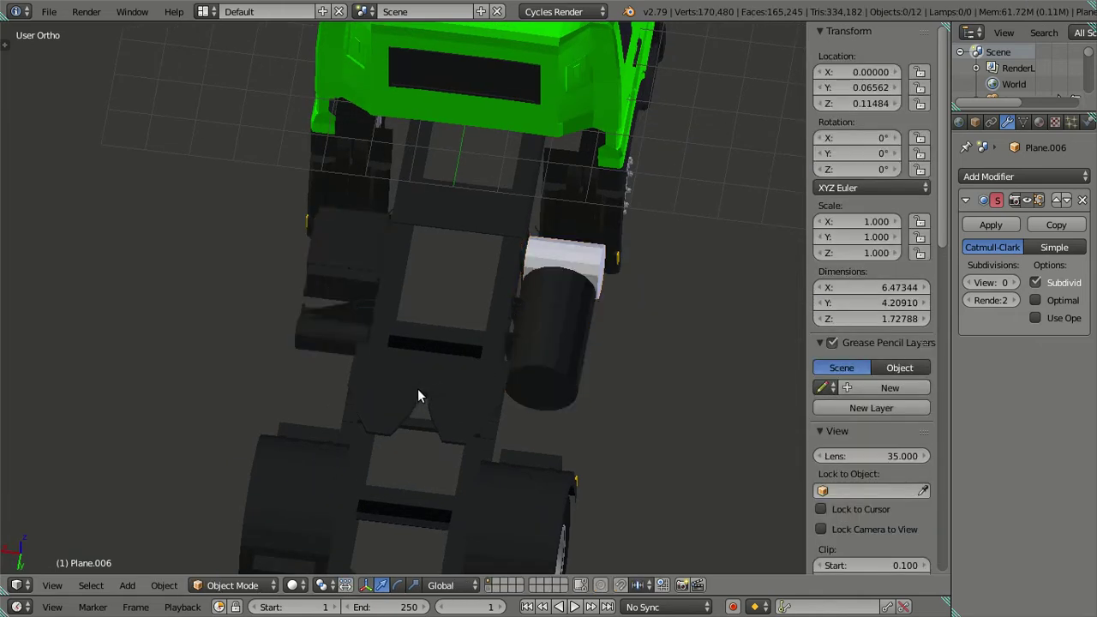
{"action": "scroll", "coordinate": [494, 336], "scroll_direction": "up", "scroll_amount": 1}
{"action": "scroll", "coordinate": [567, 331], "scroll_direction": "up", "scroll_amount": 2}
{"action": "middle_click_drag", "start_coordinate": [567, 331], "coordinate": [547, 323]}
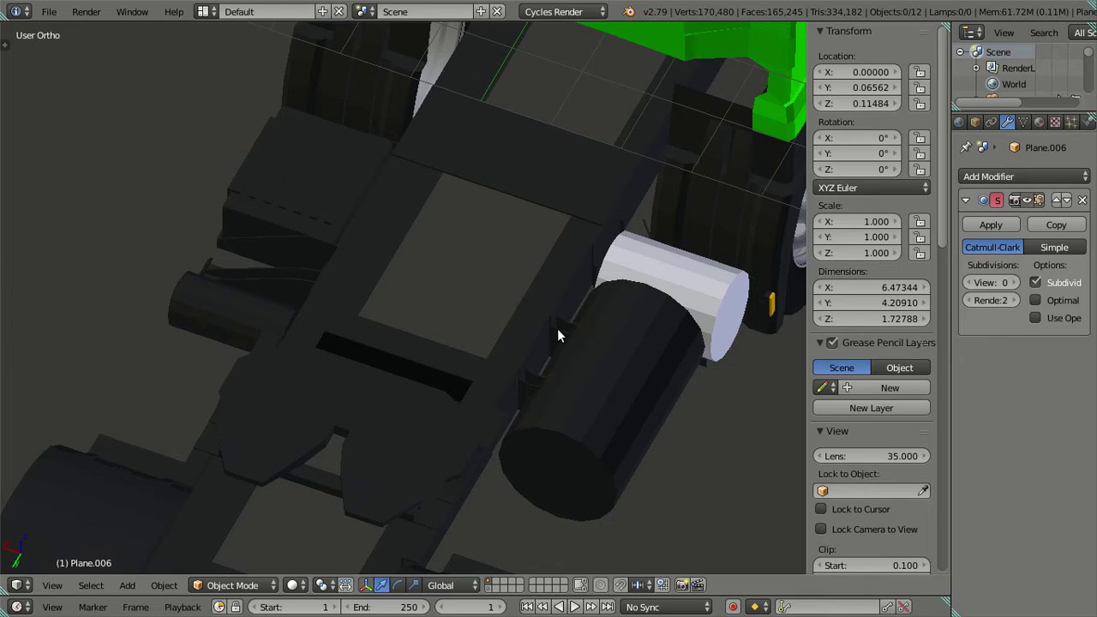
Join the bracket object Plane.010 into the chassis frame Plane.007, then undo the join
{"action": "right_click", "coordinate": [557, 334]}
{"action": "scroll", "coordinate": [557, 336], "scroll_direction": "down", "scroll_amount": 1}
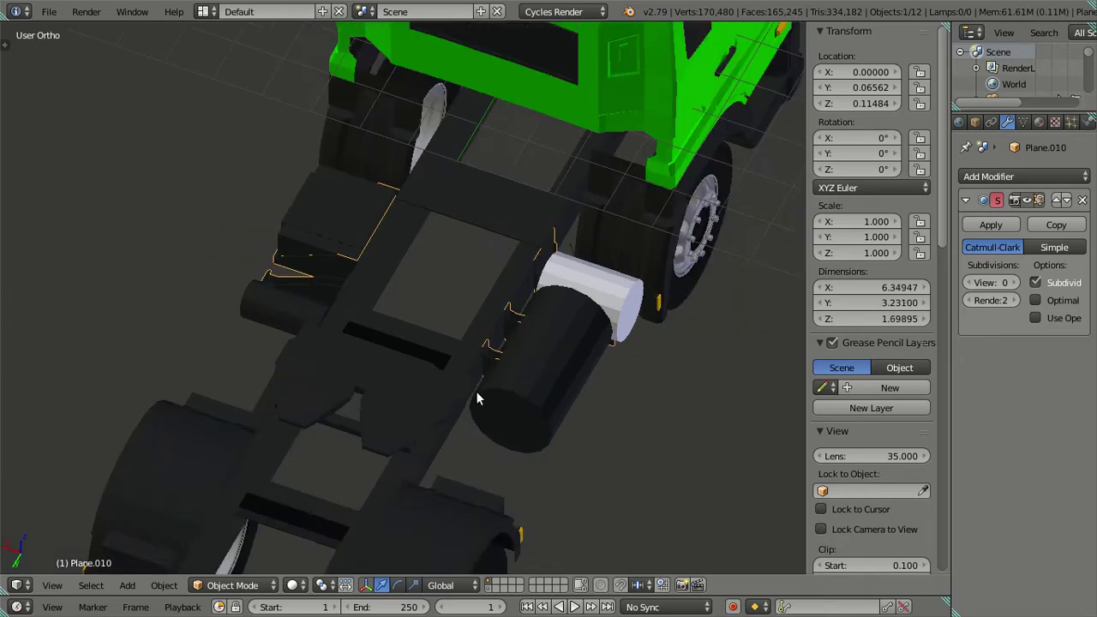
{"action": "right_click", "coordinate": [439, 424], "text": "shift"}
{"action": "key", "text": "ctrl+j"}
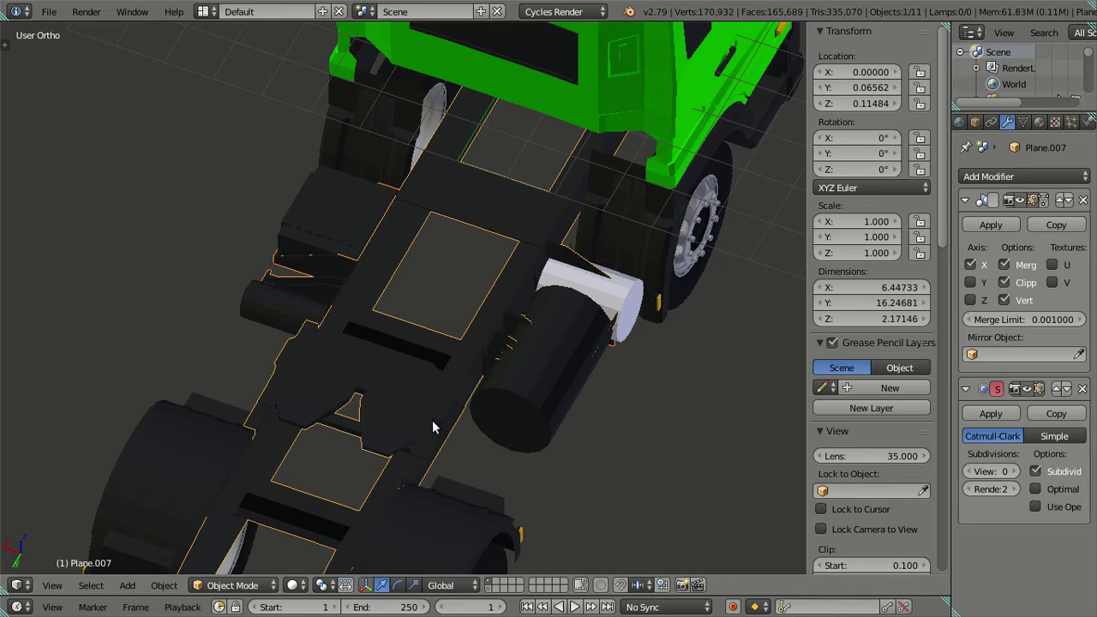
{"action": "mouse_move", "coordinate": [506, 366]}
{"action": "middle_mouse_down"}
{"action": "mouse_move", "coordinate": [414, 281]}
{"action": "mouse_move", "coordinate": [556, 247]}
{"action": "mouse_move", "coordinate": [500, 286]}
{"action": "mouse_move", "coordinate": [371, 334]}
{"action": "middle_mouse_up"}
{"action": "key", "text": "ctrl+z"}
Inspect the Plane.010 bracket mesh, then select the box and tank object Plane.006 for editing
{"action": "key", "text": "a"}
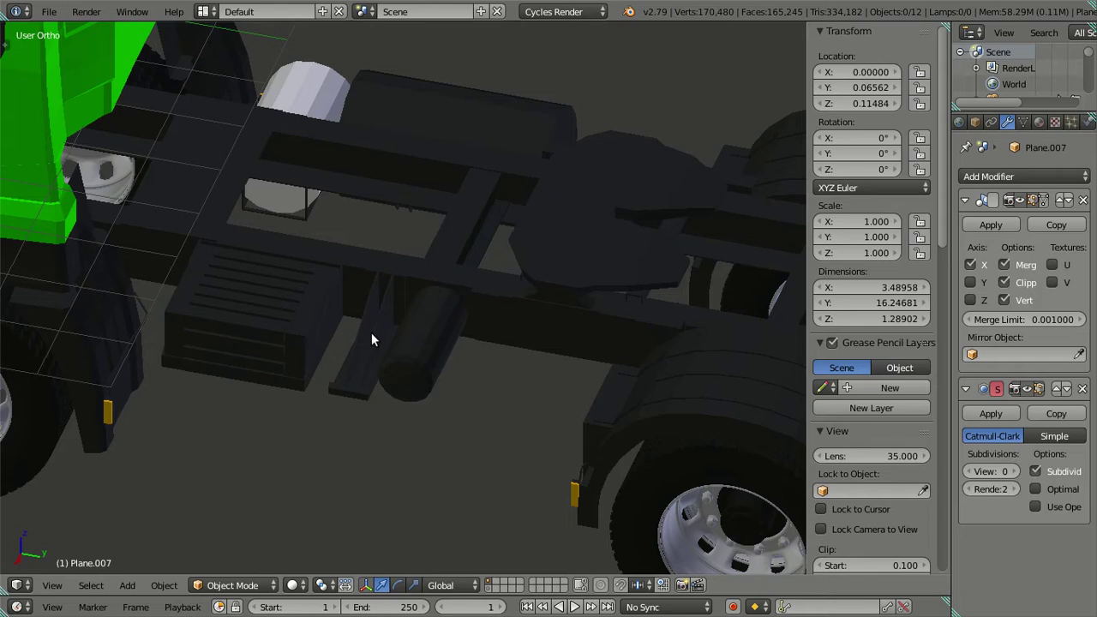
{"action": "left_click", "coordinate": [366, 346]}
{"action": "key", "text": "Tab"}
{"action": "key", "text": "Tab"}
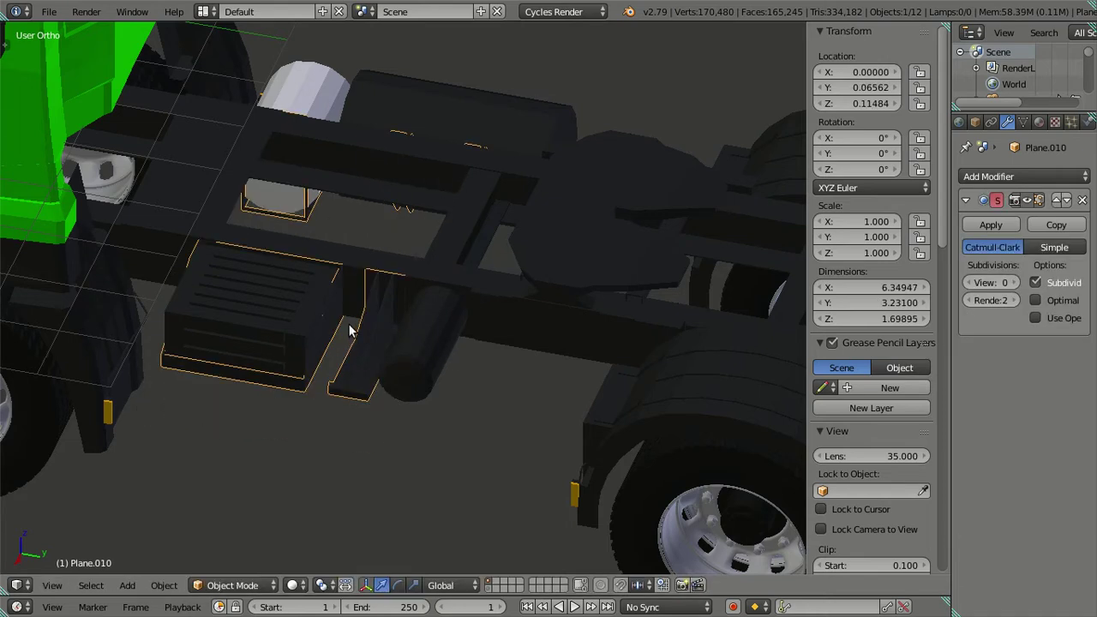
{"action": "scroll", "coordinate": [326, 359], "scroll_direction": "up", "scroll_amount": 3}
{"action": "right_click", "coordinate": [341, 358]}
{"action": "middle_click_drag", "start_coordinate": [341, 358], "coordinate": [374, 348]}
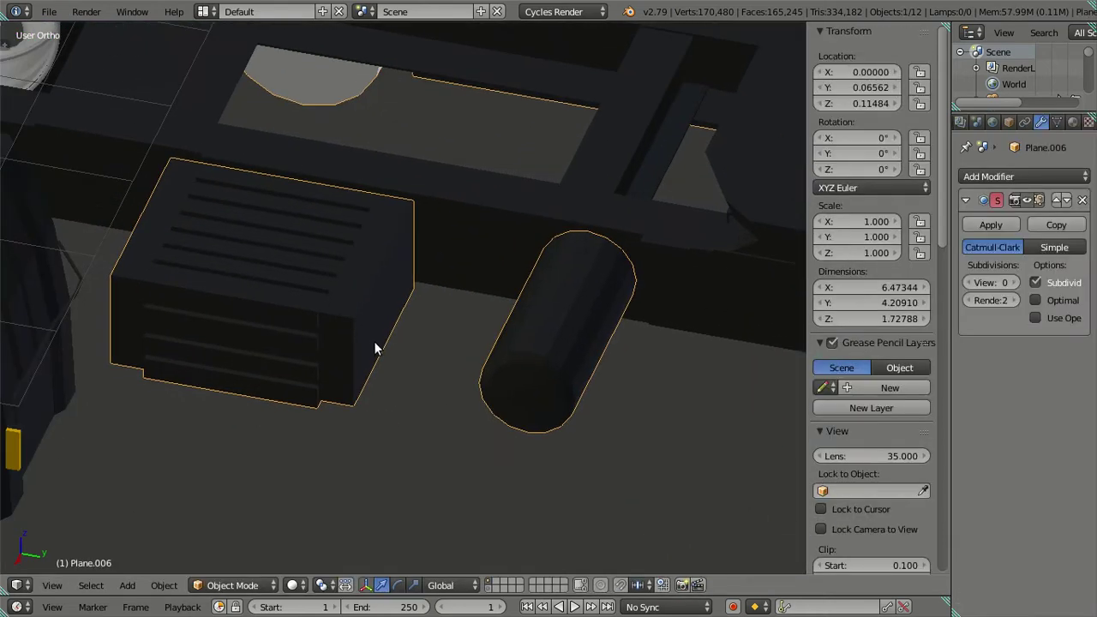
{"action": "key", "text": "Tab"}
{"action": "scroll", "coordinate": [240, 374], "scroll_direction": "up", "scroll_amount": 2}
Add a centred edge loop around the base of the ribbed box
{"action": "scroll", "coordinate": [480, 277], "scroll_direction": "up", "scroll_amount": 2}
{"action": "scroll", "coordinate": [552, 379], "scroll_direction": "up", "scroll_amount": 1}
{"action": "middle_click_drag", "start_coordinate": [628, 383], "coordinate": [592, 347], "text": "shift"}
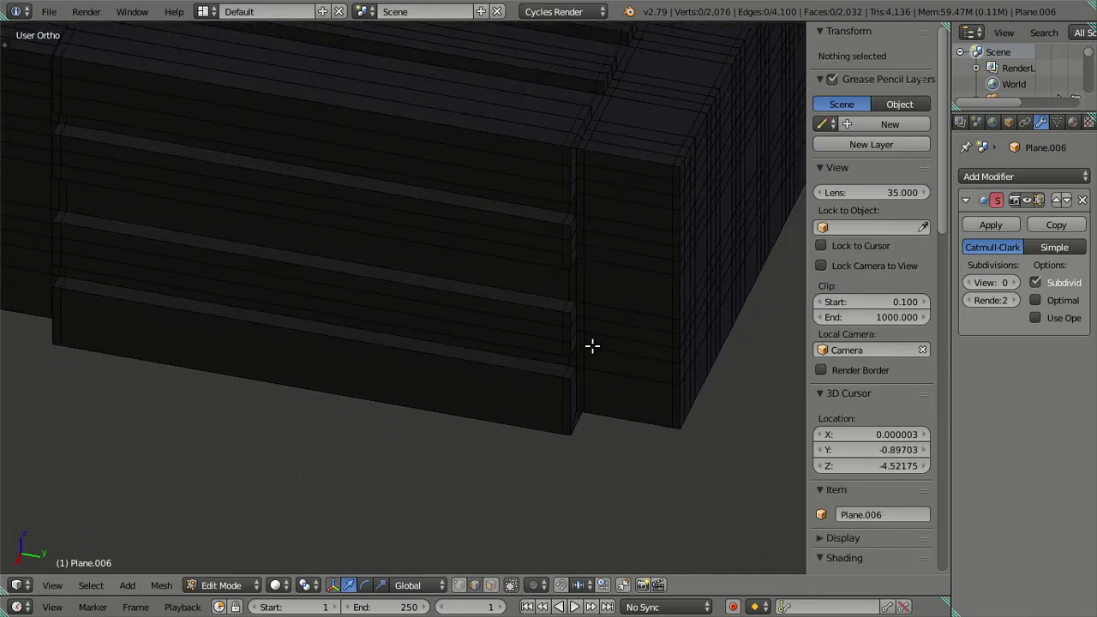
{"action": "key", "text": "ctrl+r"}
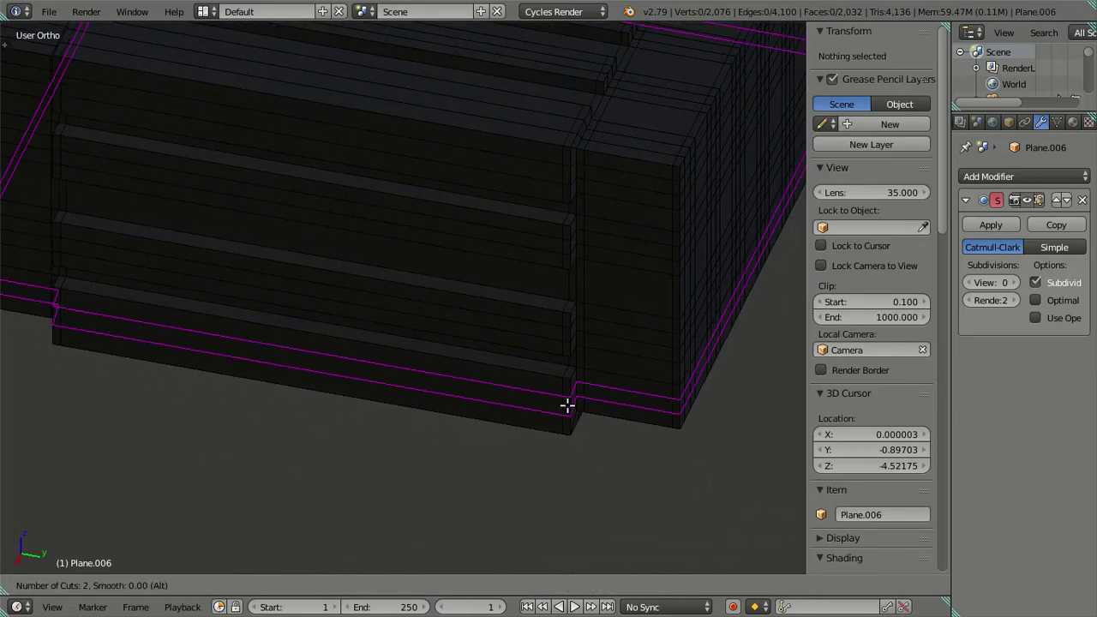
{"action": "left_click", "coordinate": [567, 405]}
{"action": "right_click", "coordinate": [597, 440]}
Deselect the box mesh and view the whole truck from above in Object Mode
{"action": "scroll", "coordinate": [597, 402], "scroll_direction": "down", "scroll_amount": 5, "text": "shift"}
{"action": "scroll", "coordinate": [597, 402], "scroll_direction": "down", "scroll_amount": 3}
{"action": "scroll", "coordinate": [491, 220], "scroll_direction": "down", "scroll_amount": 2}
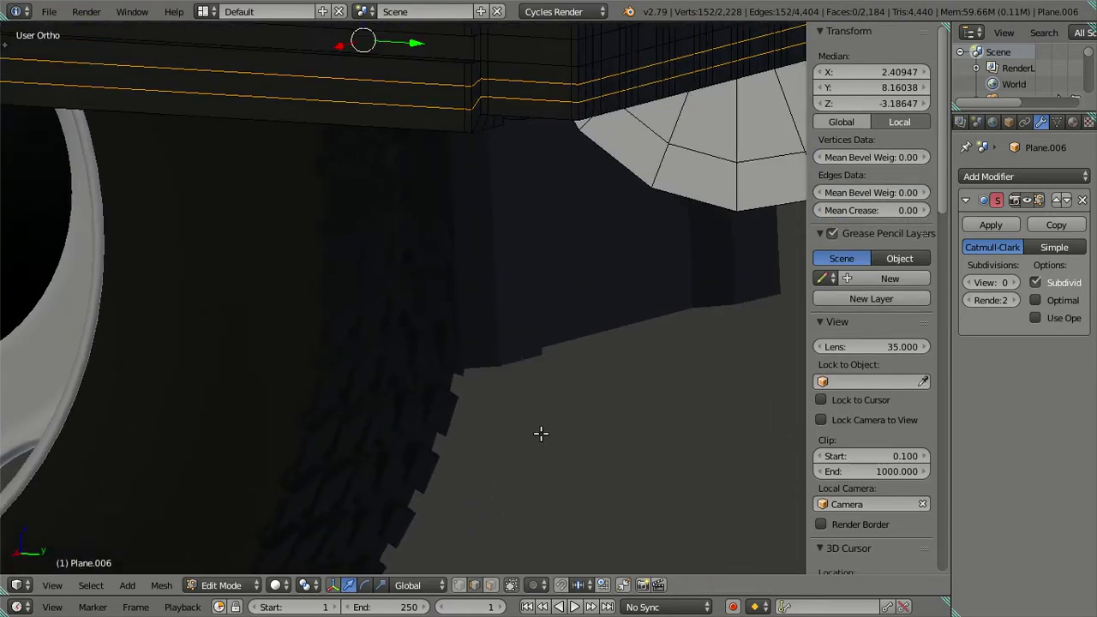
{"action": "scroll", "coordinate": [541, 434], "scroll_direction": "down", "scroll_amount": 2}
{"action": "scroll", "coordinate": [511, 325], "scroll_direction": "up", "scroll_amount": 2}
{"action": "middle_click_drag", "start_coordinate": [498, 257], "coordinate": [410, 344]}
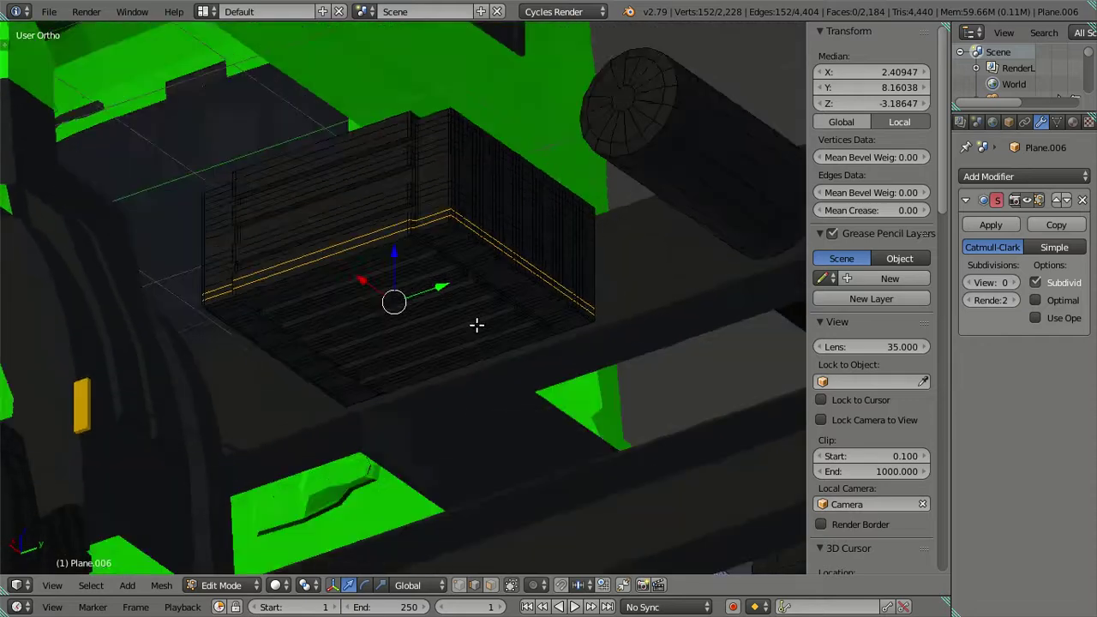
{"action": "scroll", "coordinate": [411, 345], "scroll_direction": "up", "scroll_amount": 2}
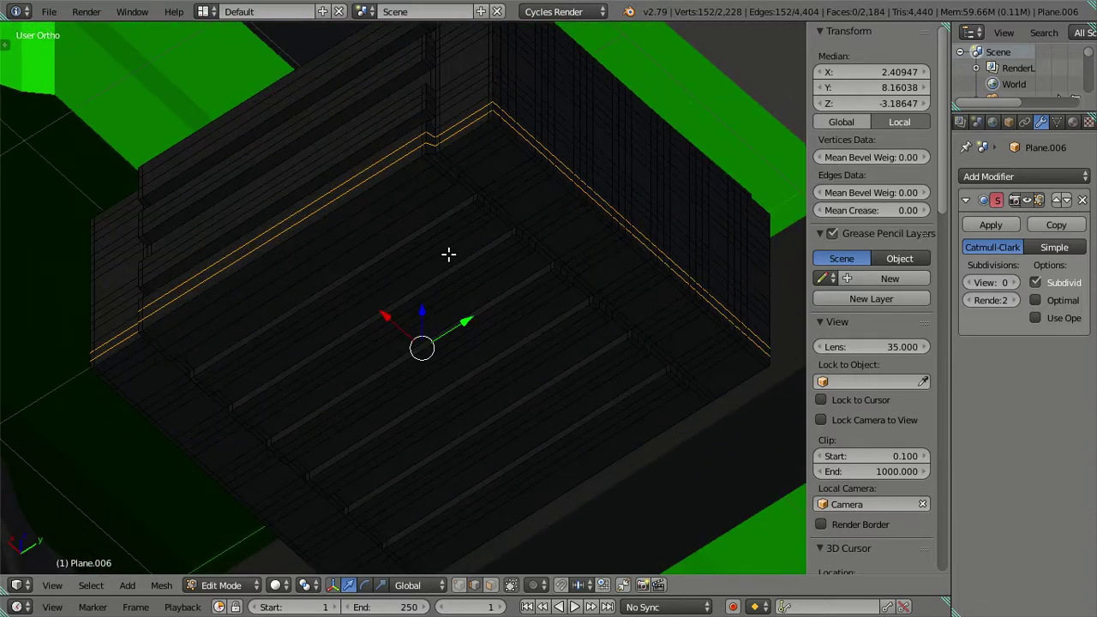
{"action": "key", "text": "a"}
{"action": "scroll", "coordinate": [451, 238], "scroll_direction": "down", "scroll_amount": 5}
{"action": "scroll", "coordinate": [528, 406], "scroll_direction": "down", "scroll_amount": 4}
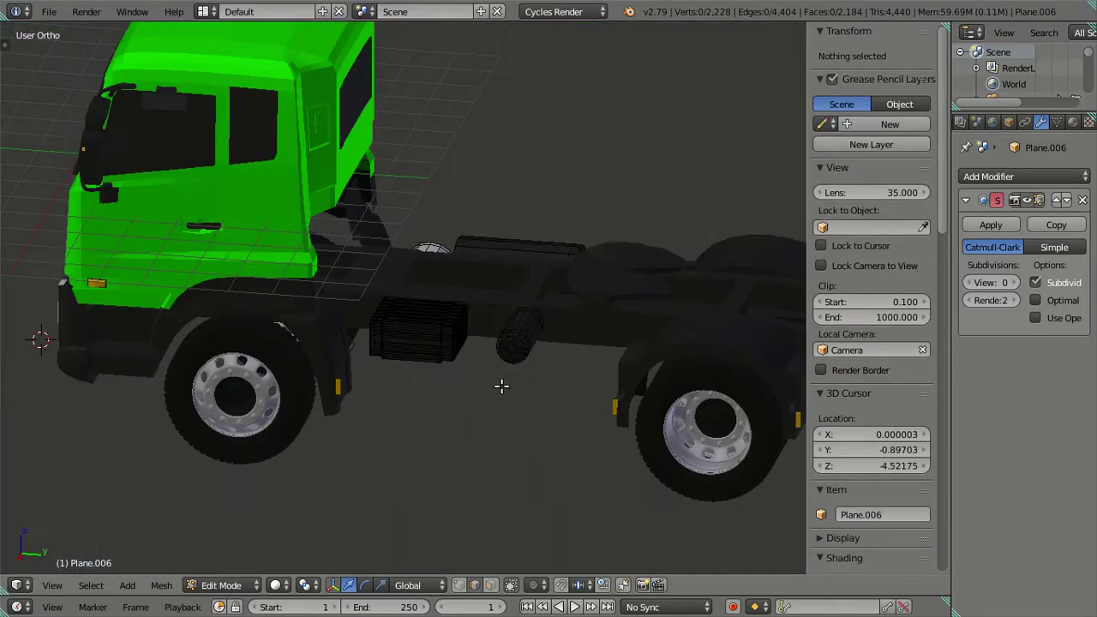
{"action": "key", "text": "Tab"}
{"action": "middle_click_drag", "start_coordinate": [515, 342], "coordinate": [521, 460]}
{"action": "scroll", "coordinate": [526, 389], "scroll_direction": "up", "scroll_amount": 4}
{"action": "middle_click_drag", "start_coordinate": [526, 389], "coordinate": [526, 345]}
Raise the Subdivision Surface viewport level to 2 and inspect the smoothed box and cylinder underneath
{"action": "key", "text": "Tab"}
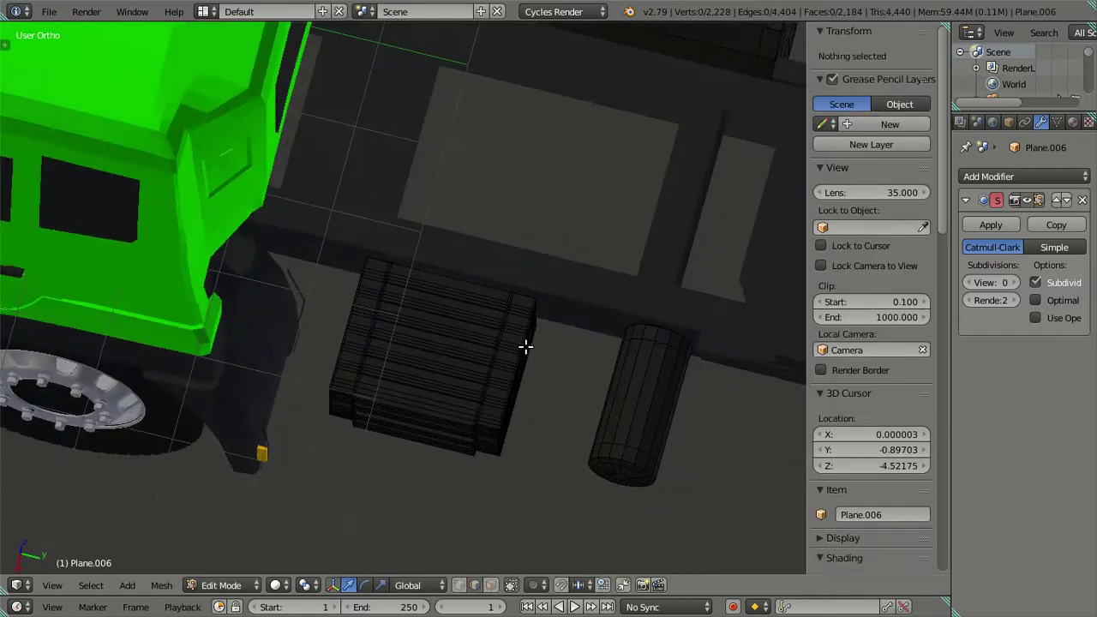
{"action": "left_click", "coordinate": [1014, 282]}
{"action": "left_click", "coordinate": [1015, 282]}
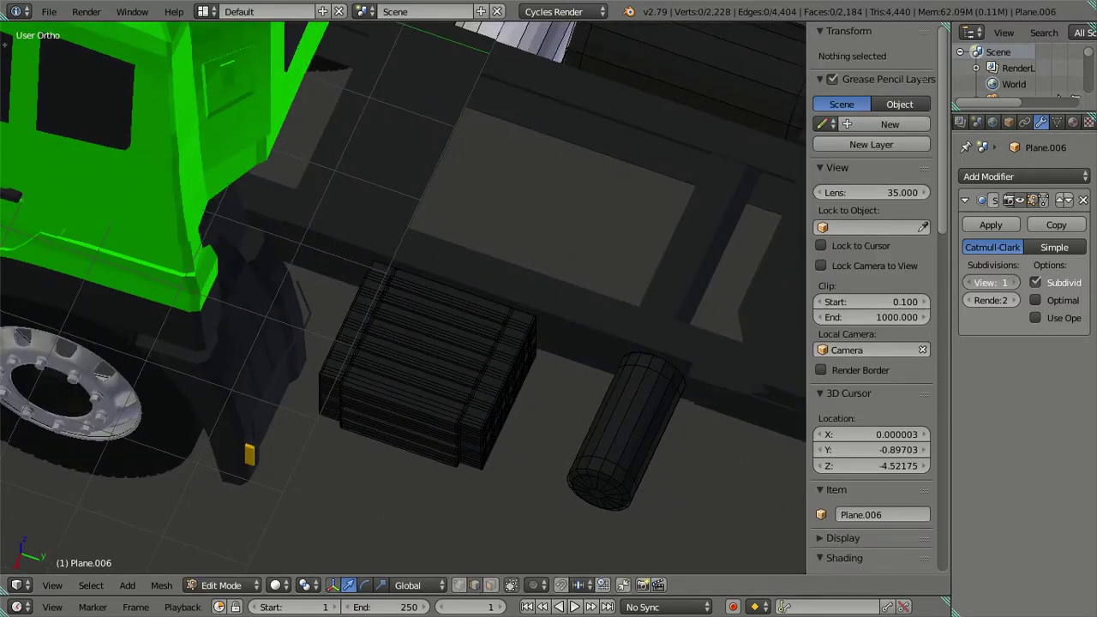
{"action": "key", "text": "Tab"}
{"action": "middle_click_drag", "start_coordinate": [542, 356], "coordinate": [550, 341]}
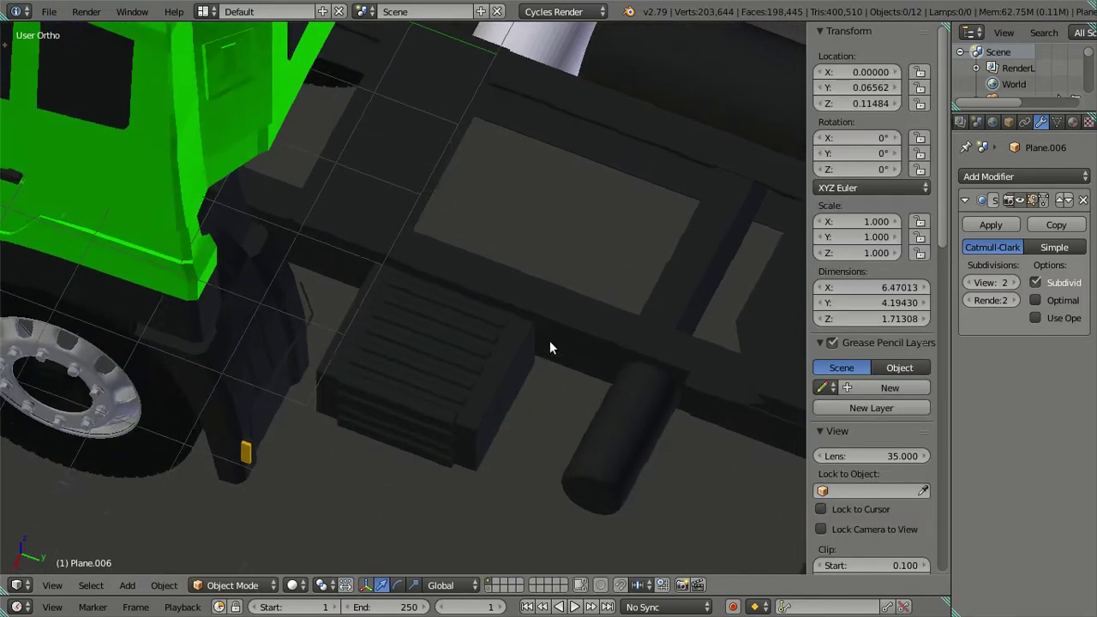
{"action": "scroll", "coordinate": [521, 386], "scroll_direction": "up", "scroll_amount": 3}
{"action": "scroll", "coordinate": [526, 401], "scroll_direction": "up", "scroll_amount": 2}
{"action": "scroll", "coordinate": [526, 401], "scroll_direction": "down", "scroll_amount": 3}
{"action": "mouse_move", "coordinate": [533, 407]}
{"action": "middle_mouse_down"}
{"action": "mouse_move", "coordinate": [391, 364]}
{"action": "mouse_move", "coordinate": [338, 410]}
{"action": "middle_mouse_up"}
{"action": "scroll", "coordinate": [262, 366], "scroll_direction": "up", "scroll_amount": 3}
{"action": "middle_click_drag", "start_coordinate": [380, 363], "coordinate": [269, 350]}
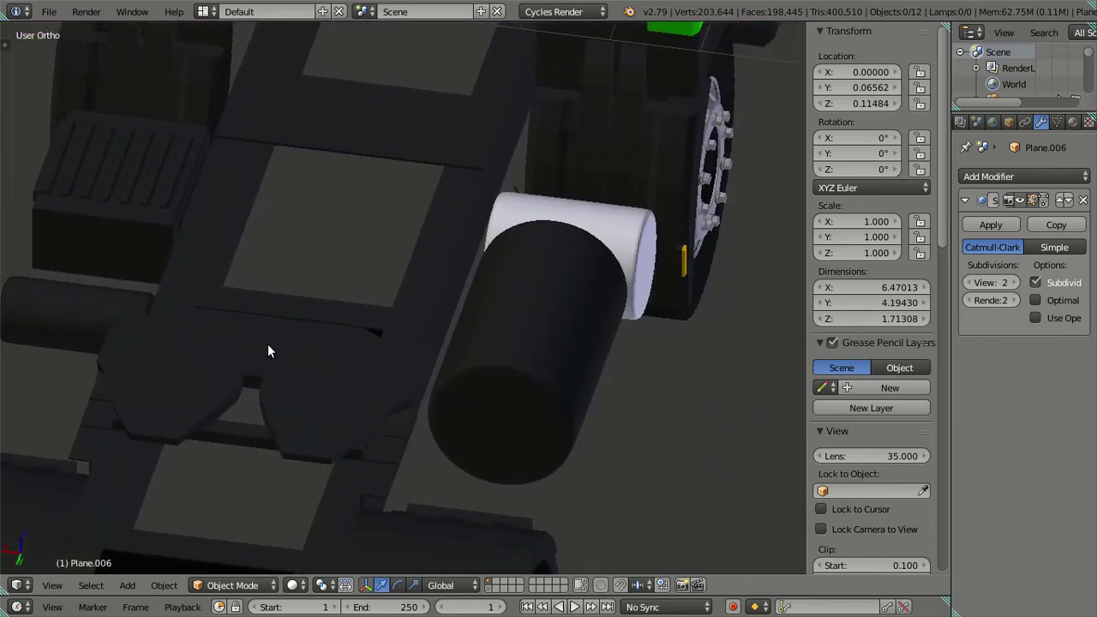
{"action": "mouse_move", "coordinate": [533, 350]}
{"action": "middle_mouse_down"}
{"action": "mouse_move", "coordinate": [388, 331]}
{"action": "mouse_move", "coordinate": [402, 358]}
{"action": "middle_mouse_up"}
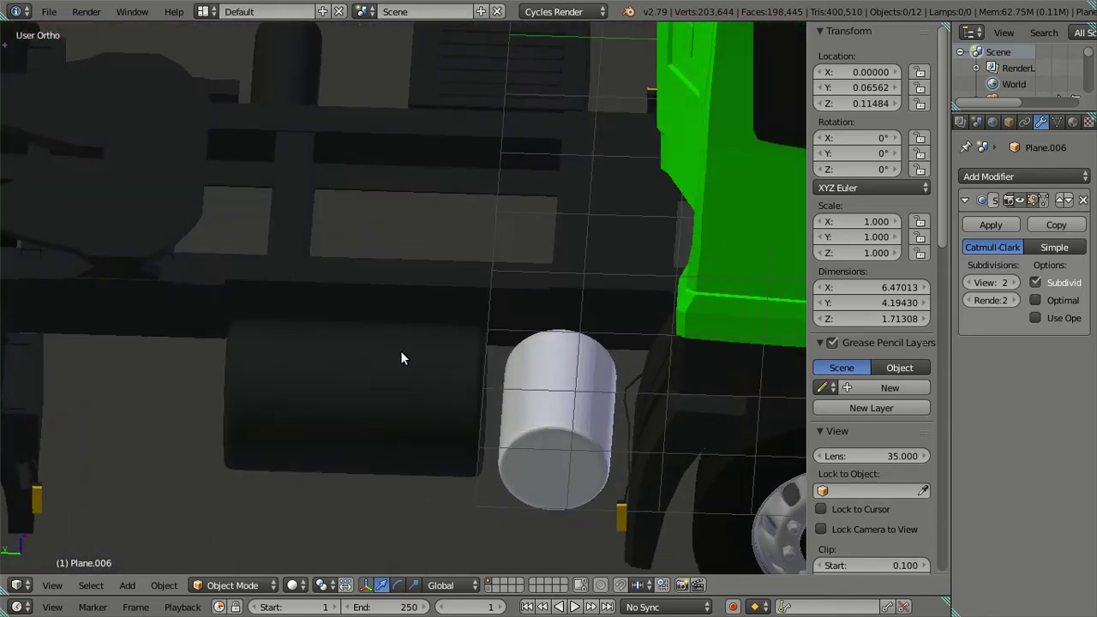
Select the cylinder and remove the white 'Material' slot, leaving the tank dark with Material.002
{"action": "key", "text": "Tab"}
{"action": "right_click", "coordinate": [553, 431]}
{"action": "key", "text": "ctrl+l"}
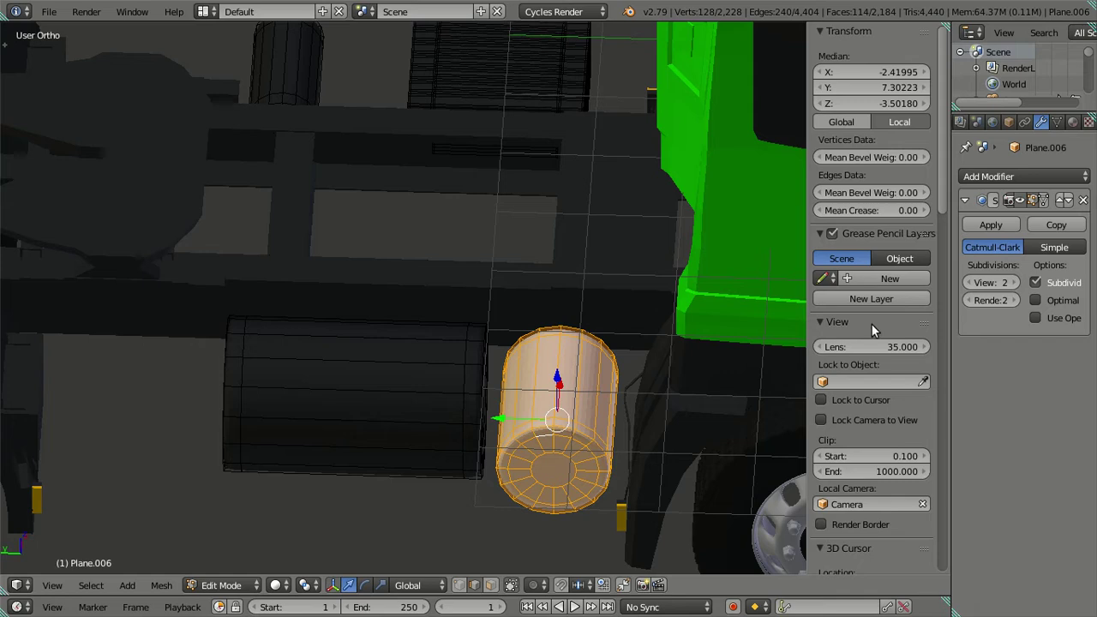
{"action": "left_click", "coordinate": [1071, 123]}
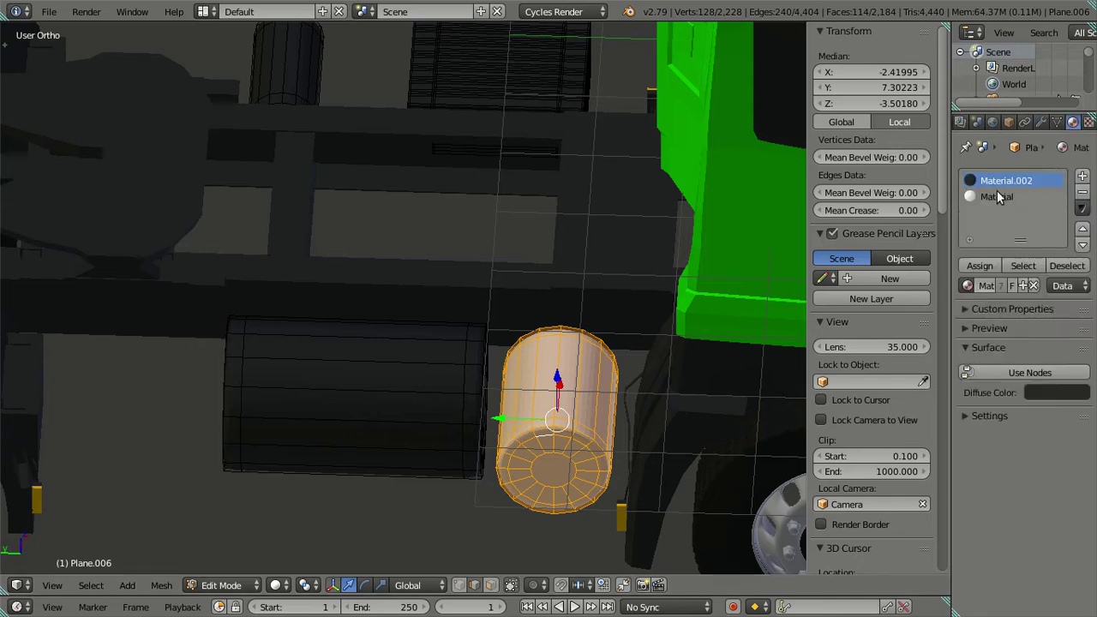
{"action": "left_click", "coordinate": [997, 197]}
{"action": "left_click", "coordinate": [1082, 192]}
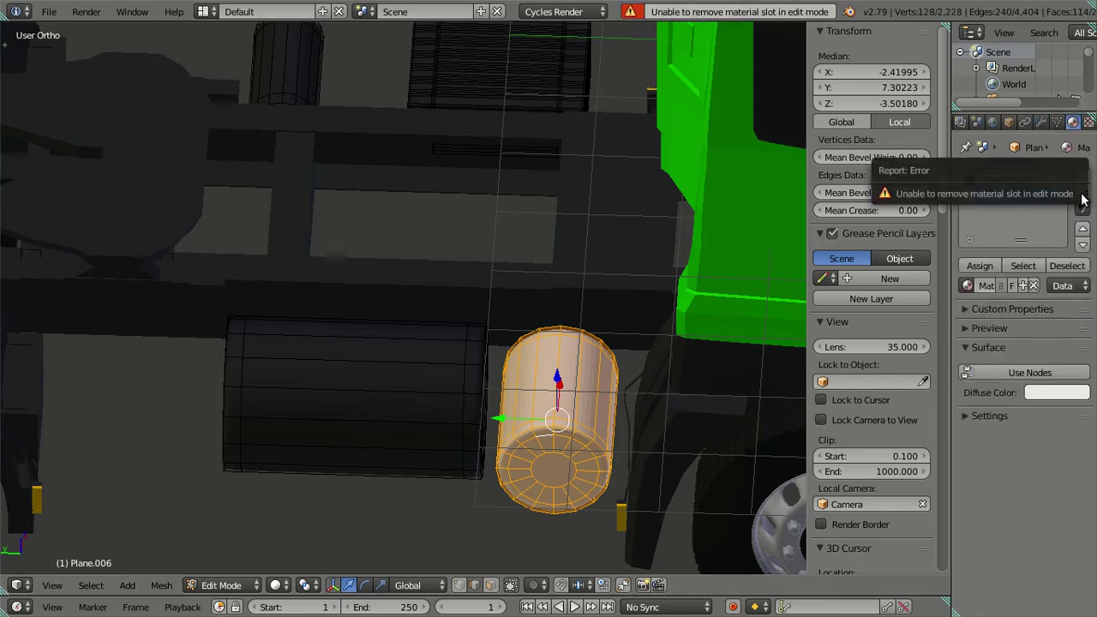
{"action": "key", "text": "Tab"}
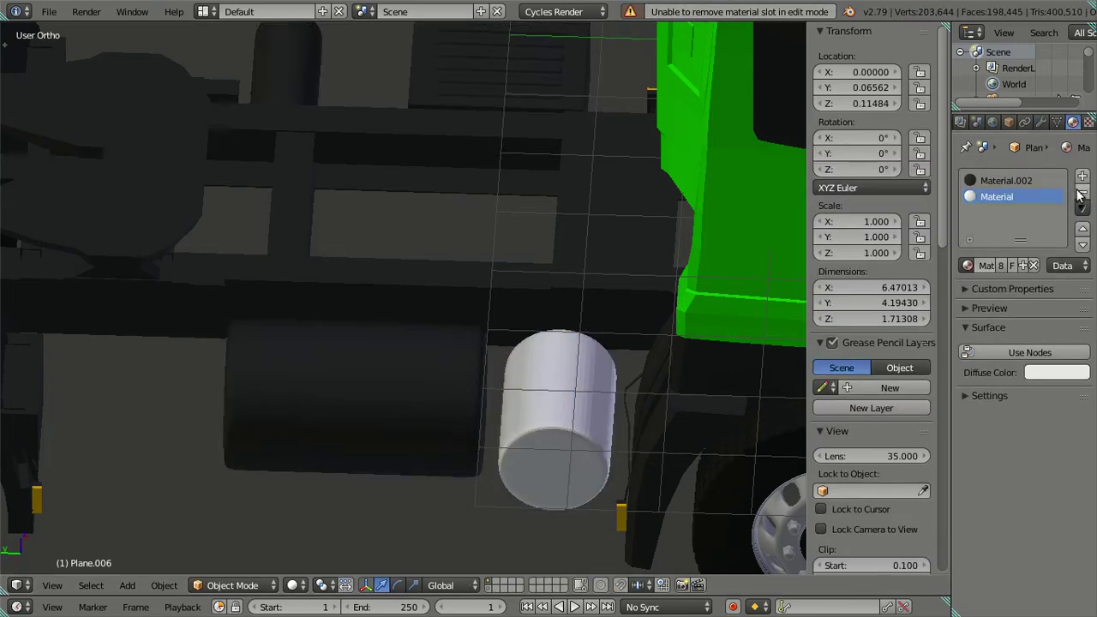
{"action": "left_click", "coordinate": [1082, 192]}
Set the Subdivision Surface viewport level back to 0
{"action": "mouse_move", "coordinate": [500, 288]}
{"action": "middle_mouse_down"}
{"action": "mouse_move", "coordinate": [634, 318]}
{"action": "mouse_move", "coordinate": [508, 289]}
{"action": "mouse_move", "coordinate": [551, 306]}
{"action": "mouse_move", "coordinate": [556, 286]}
{"action": "middle_mouse_up"}
{"action": "scroll", "coordinate": [519, 326], "scroll_direction": "up", "scroll_amount": 3}
{"action": "middle_click_drag", "start_coordinate": [519, 325], "coordinate": [431, 324]}
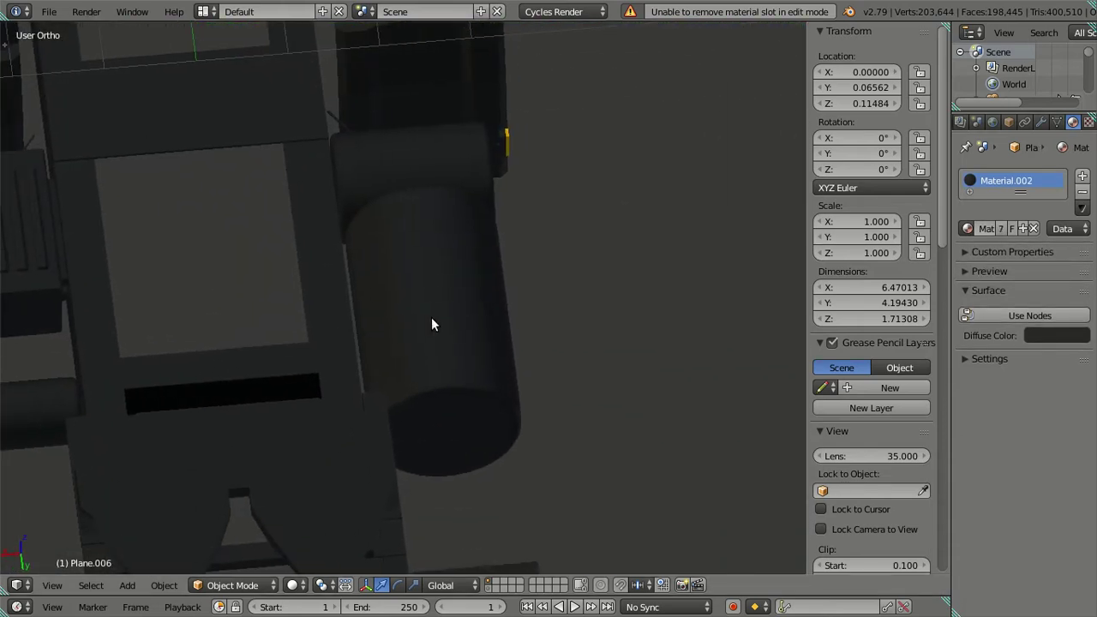
{"action": "key", "text": "Tab"}
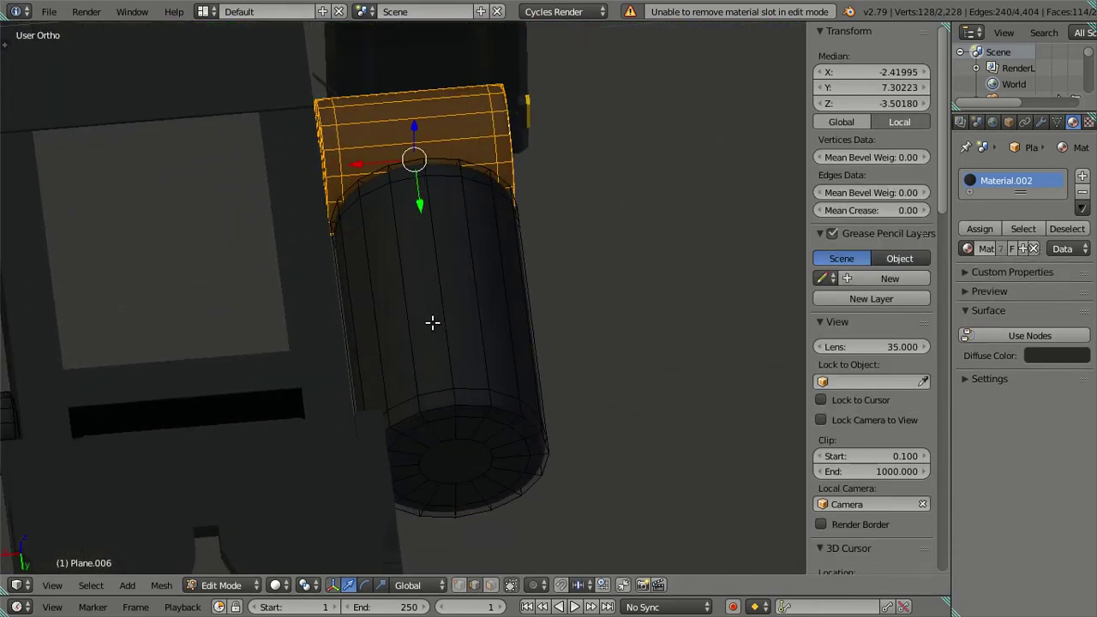
{"action": "scroll", "coordinate": [432, 323], "scroll_direction": "up", "scroll_amount": 1}
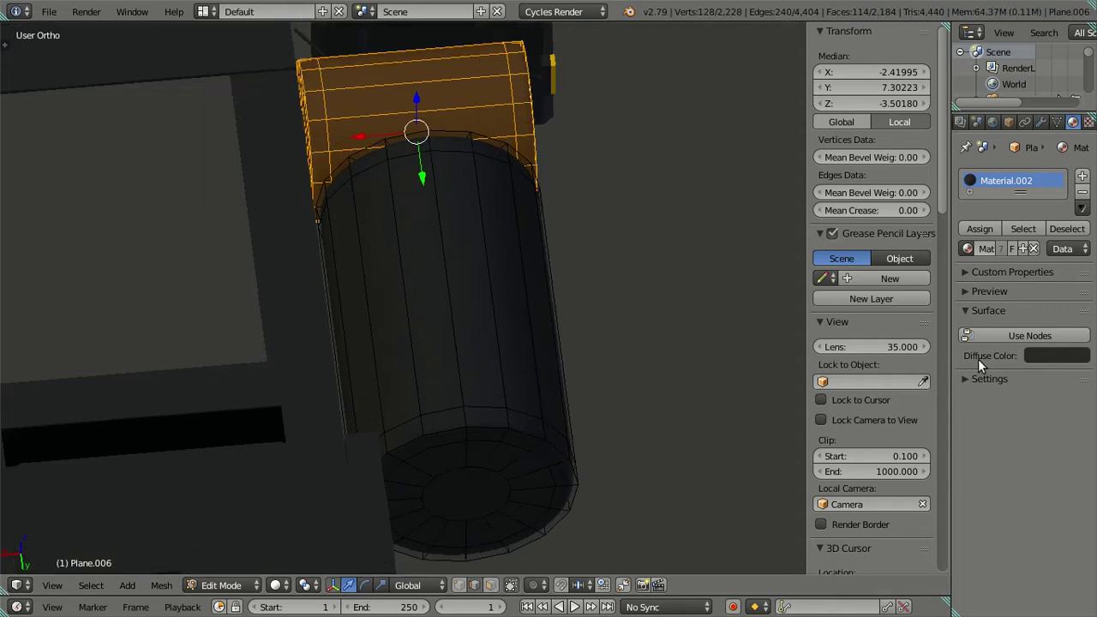
{"action": "left_click", "coordinate": [1040, 122]}
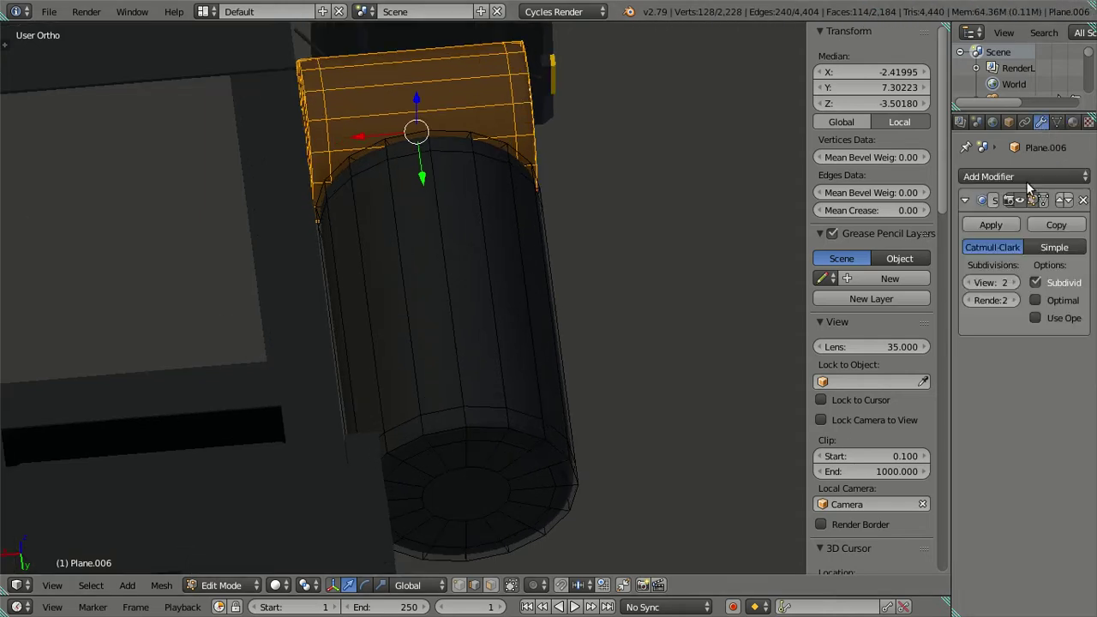
{"action": "left_click", "coordinate": [970, 282]}
{"action": "scroll", "coordinate": [638, 366], "scroll_direction": "down", "scroll_amount": 3}
{"action": "mouse_move", "coordinate": [635, 366]}
{"action": "middle_mouse_down"}
{"action": "mouse_move", "coordinate": [580, 343]}
{"action": "mouse_move", "coordinate": [609, 326]}
{"action": "middle_mouse_up"}
{"action": "scroll", "coordinate": [609, 326], "scroll_direction": "up", "scroll_amount": 2}
Duplicate the tank's end face and move the copy up along Z
{"action": "key", "text": "a"}
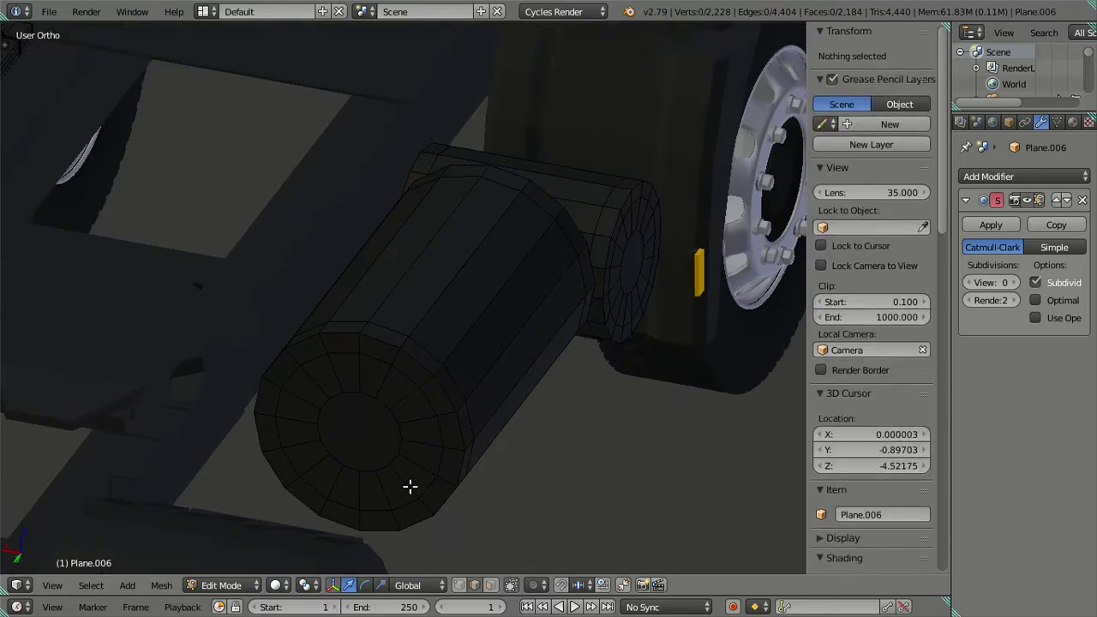
{"action": "right_click", "coordinate": [380, 457]}
{"action": "mouse_move", "coordinate": [385, 457]}
{"action": "middle_mouse_down"}
{"action": "mouse_move", "coordinate": [421, 455]}
{"action": "mouse_move", "coordinate": [420, 384]}
{"action": "middle_mouse_up"}
{"action": "key", "text": "shift+d"}
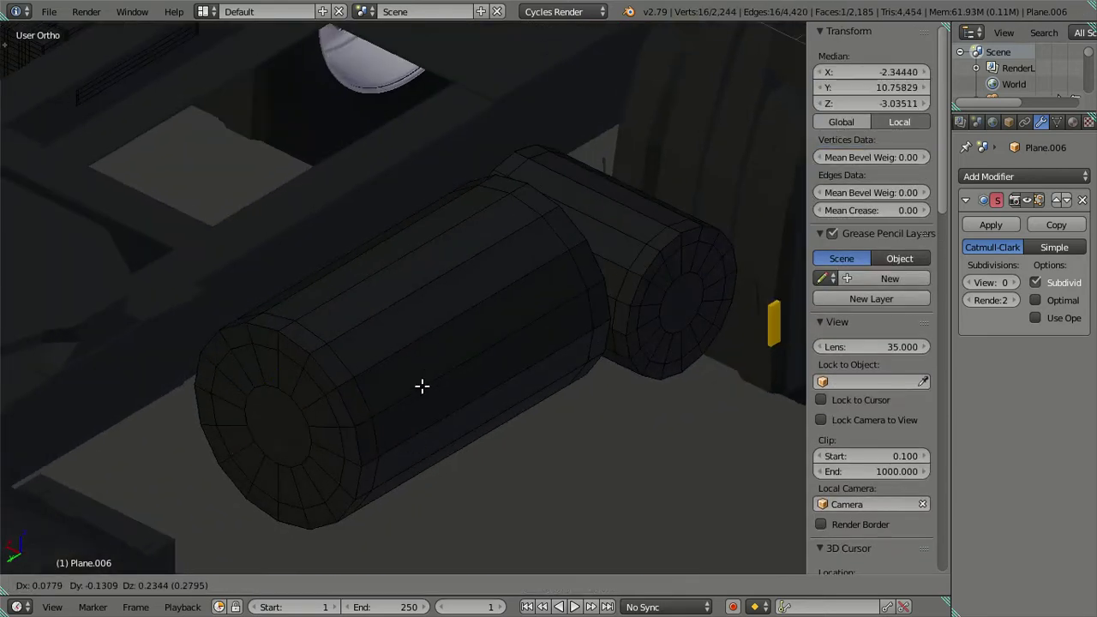
{"action": "right_click", "coordinate": [345, 343]}
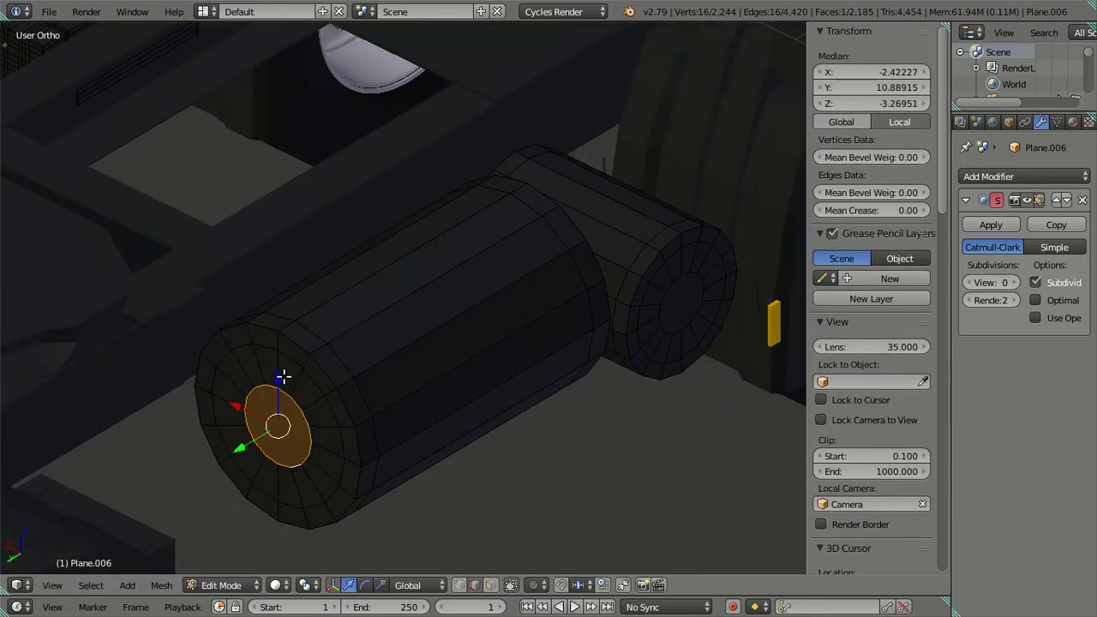
{"action": "key", "text": "g"}
{"action": "key", "text": "z"}
{"action": "left_click", "coordinate": [357, 263]}
{"action": "mouse_move", "coordinate": [358, 262]}
{"action": "middle_mouse_down"}
{"action": "mouse_move", "coordinate": [326, 314]}
{"action": "mouse_move", "coordinate": [304, 314]}
{"action": "mouse_move", "coordinate": [335, 289]}
{"action": "mouse_move", "coordinate": [237, 269]}
{"action": "middle_mouse_up"}
{"action": "scroll", "coordinate": [286, 294], "scroll_direction": "up", "scroll_amount": 3}
{"action": "middle_click_drag", "start_coordinate": [286, 294], "coordinate": [441, 318]}
Scale the copied face to 0.4 and extrude it into a short disc
{"action": "key", "text": "s"}
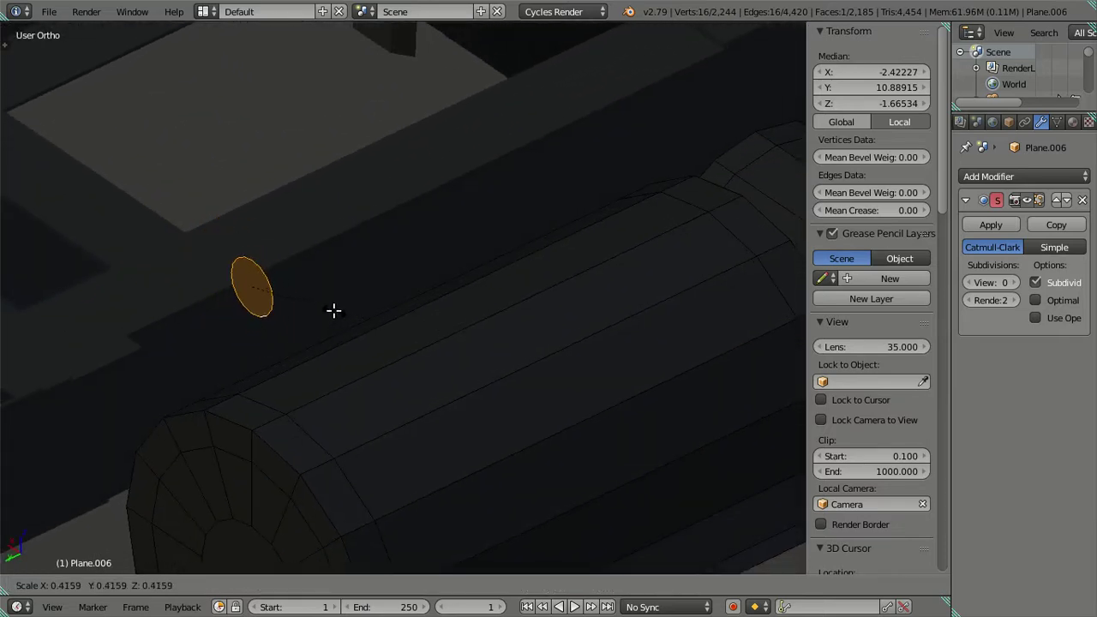
{"action": "type", "text": ".4"}
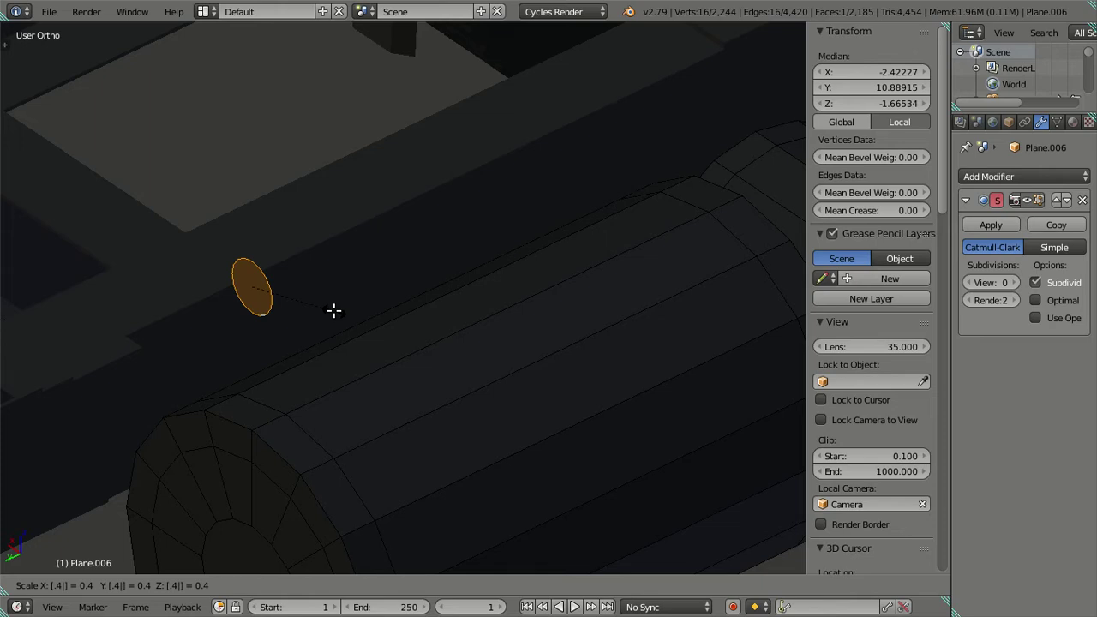
{"action": "key", "text": "Return"}
{"action": "mouse_move", "coordinate": [338, 311]}
{"action": "middle_mouse_down"}
{"action": "mouse_move", "coordinate": [286, 341]}
{"action": "mouse_move", "coordinate": [528, 333]}
{"action": "middle_mouse_up"}
{"action": "scroll", "coordinate": [286, 341], "scroll_direction": "up", "scroll_amount": 2}
{"action": "scroll", "coordinate": [528, 333], "scroll_direction": "up", "scroll_amount": 4}
{"action": "key", "text": "e"}
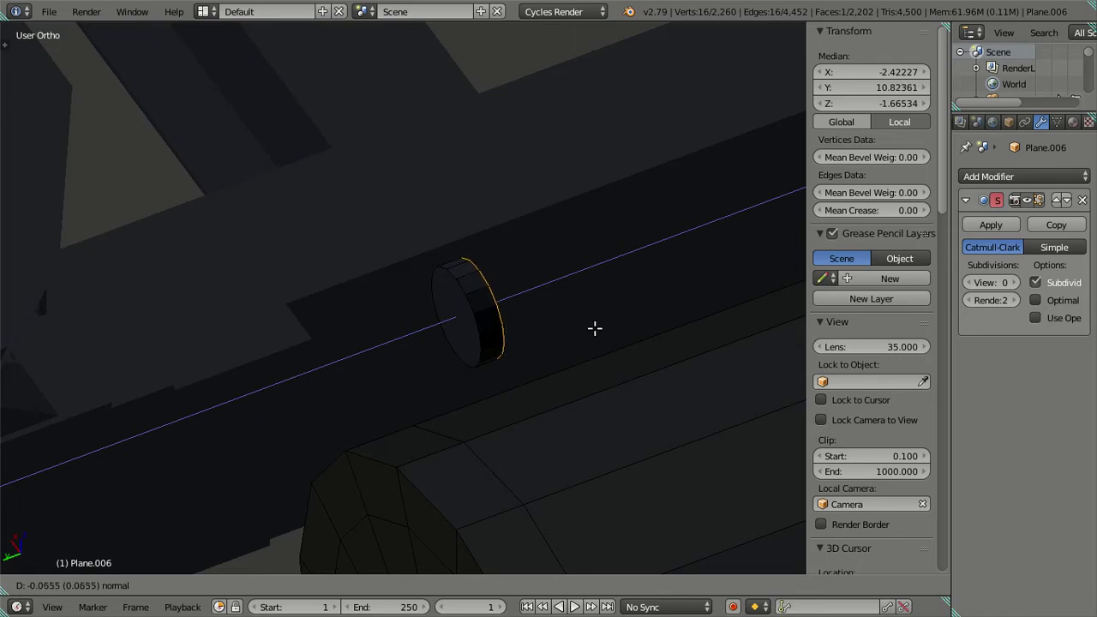
{"action": "left_click", "coordinate": [595, 328]}
{"action": "middle_click_drag", "start_coordinate": [571, 337], "coordinate": [524, 314], "text": "shift"}
{"action": "key", "text": "l"}
{"action": "key", "text": "ctrl+f"}
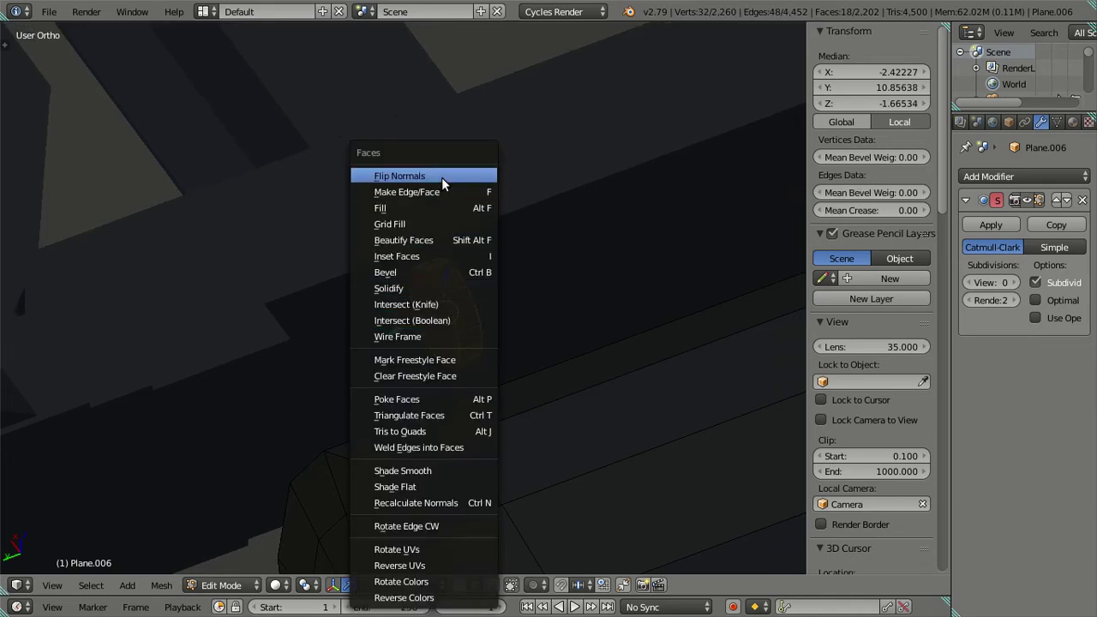
Flip the disc's face normals and select its front face
{"action": "left_click", "coordinate": [441, 177]}
{"action": "key", "text": "a"}
{"action": "scroll", "coordinate": [523, 347], "scroll_direction": "up", "scroll_amount": 4}
{"action": "right_click", "coordinate": [413, 321]}
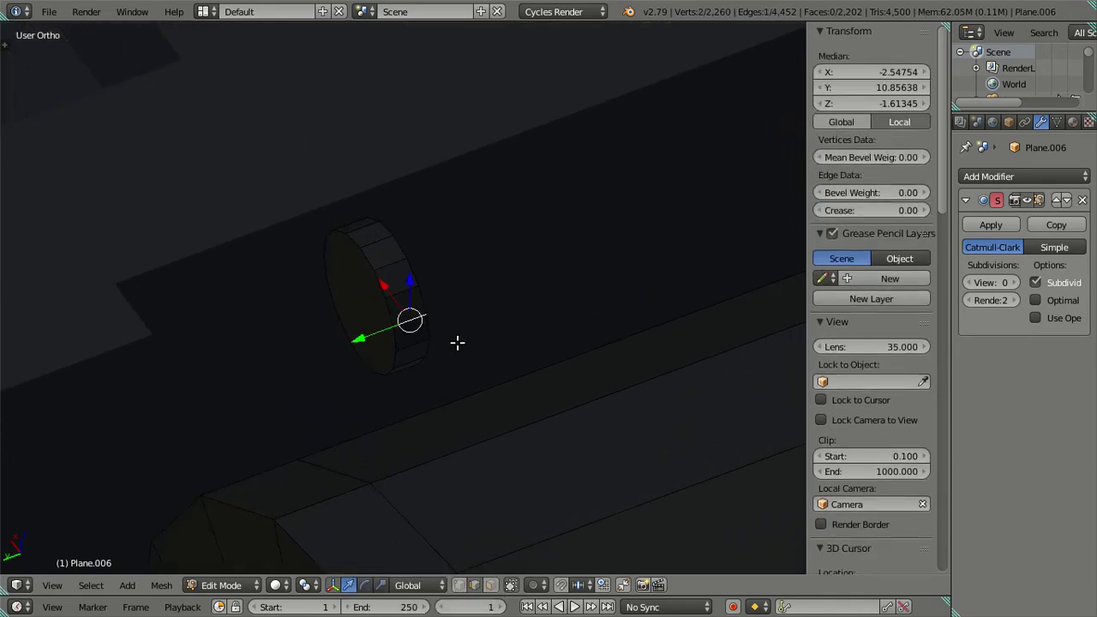
{"action": "key", "text": "ctrl+l"}
{"action": "mouse_move", "coordinate": [492, 349]}
{"action": "middle_mouse_down"}
{"action": "mouse_move", "coordinate": [400, 348]}
{"action": "mouse_move", "coordinate": [234, 266]}
{"action": "mouse_move", "coordinate": [352, 385]}
{"action": "mouse_move", "coordinate": [313, 316]}
{"action": "mouse_move", "coordinate": [421, 438]}
{"action": "mouse_move", "coordinate": [291, 267]}
{"action": "middle_mouse_up"}
{"action": "key", "text": "a"}
{"action": "right_click", "coordinate": [328, 347], "text": "alt"}
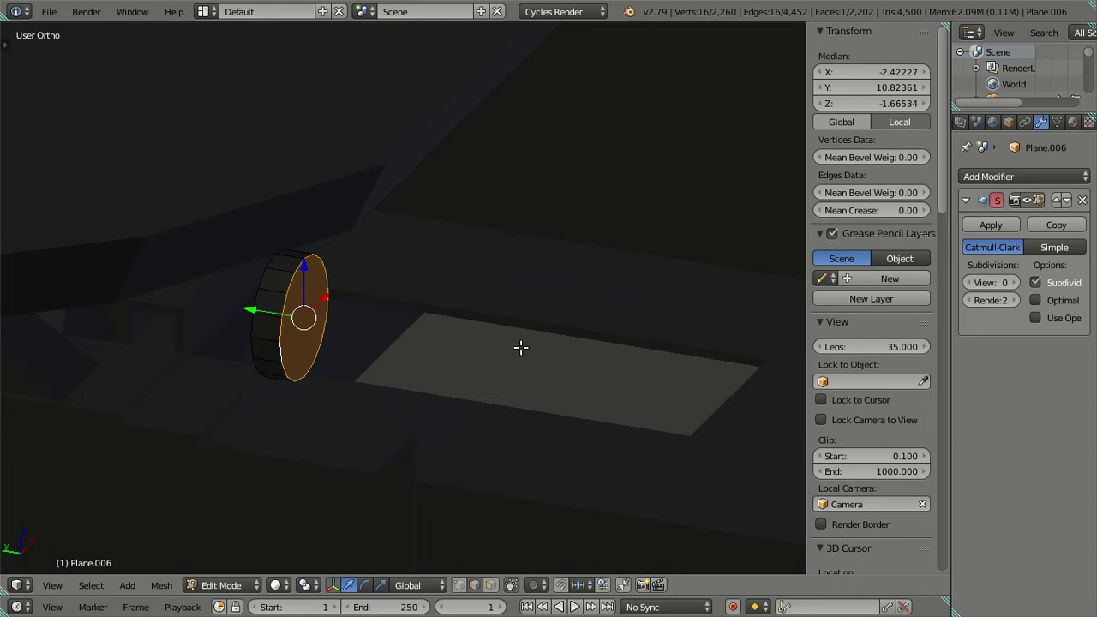
Try extruding the front face scaled to 0.6, then undo that inset
{"action": "key", "text": "e"}
{"action": "key", "text": "s"}
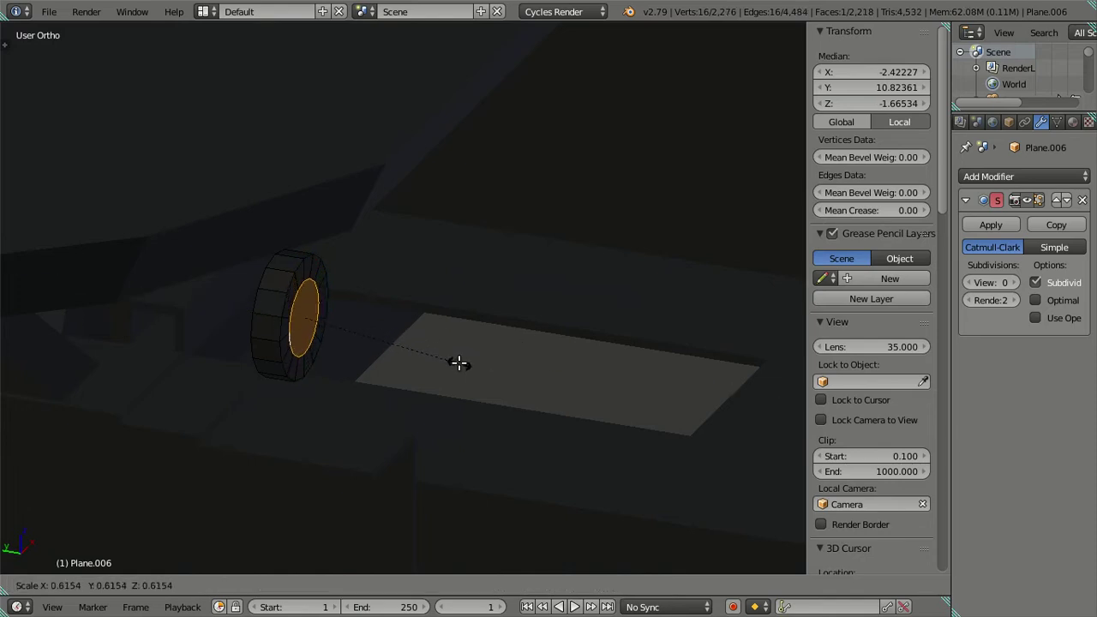
{"action": "type", "text": ".6"}
{"action": "key", "text": "Return"}
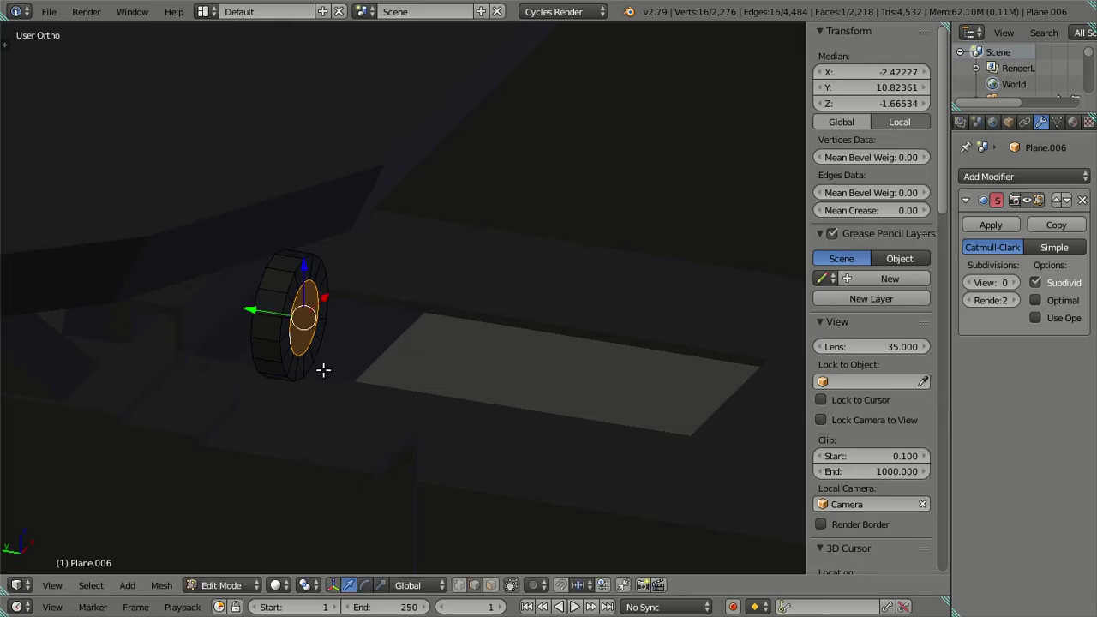
{"action": "key", "text": "ctrl+z"}
{"action": "key", "text": "ctrl+z"}
{"action": "key", "text": "s"}
{"action": "key", "text": "Escape"}
Extrude a smaller ring from the front face and pull it outward into a narrower neck
{"action": "key", "text": "e"}
{"action": "key", "text": "Return"}
{"action": "key", "text": "s"}
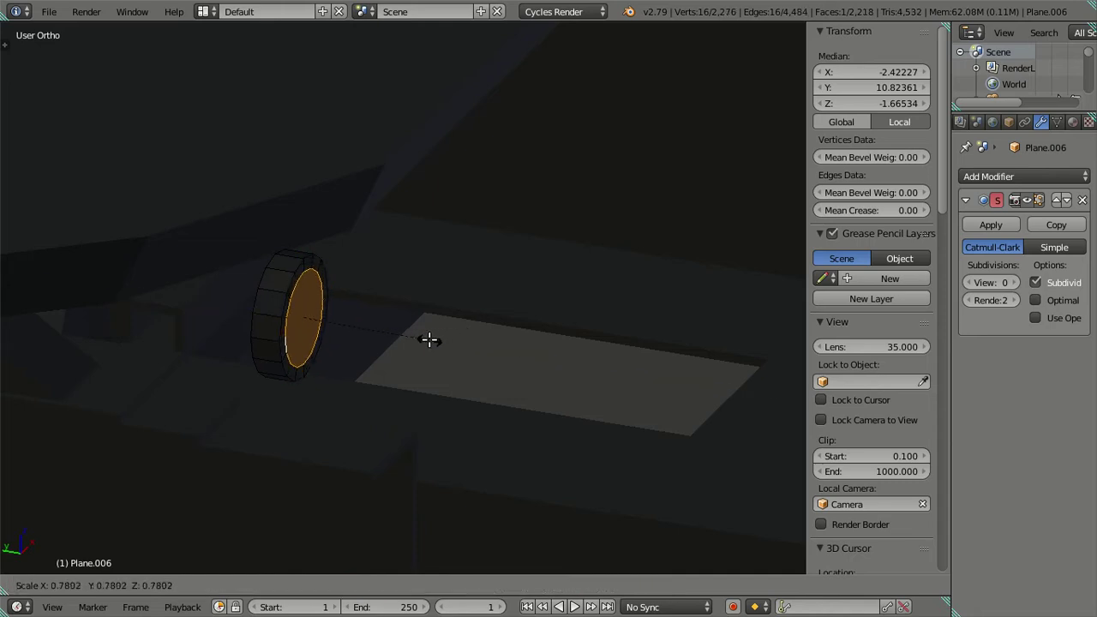
{"action": "key", "text": "Return"}
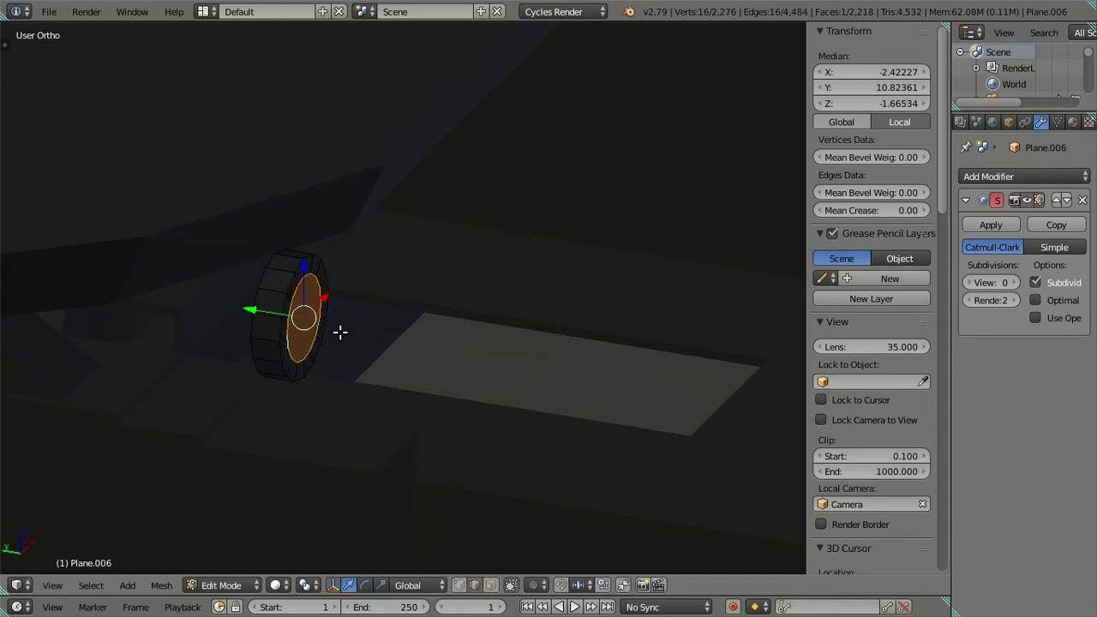
{"action": "key", "text": "e"}
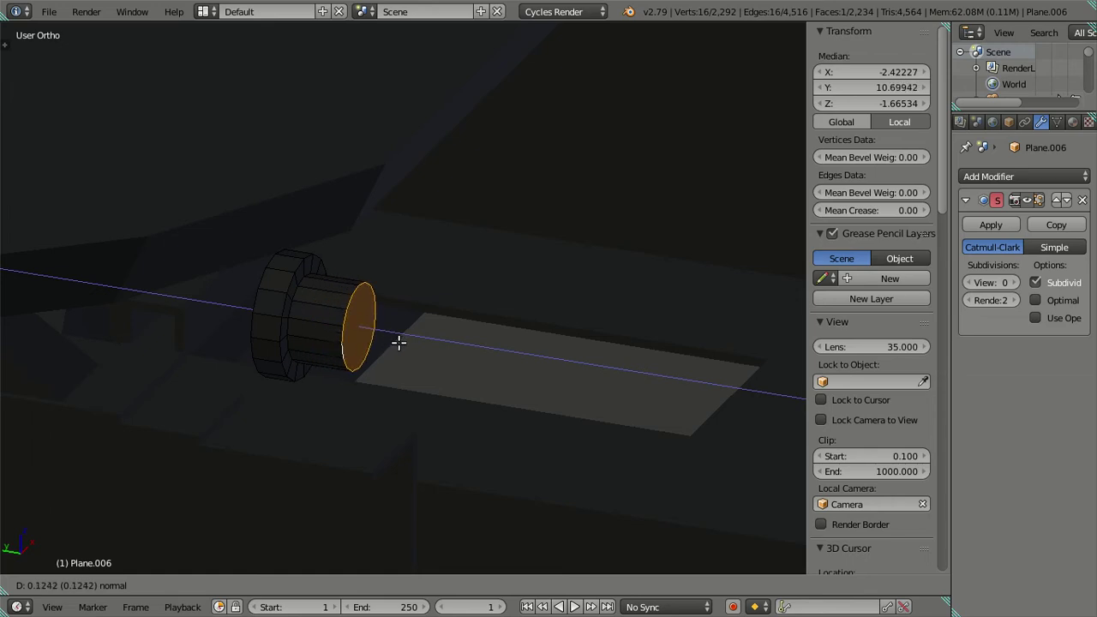
{"action": "right_click", "coordinate": [406, 344]}
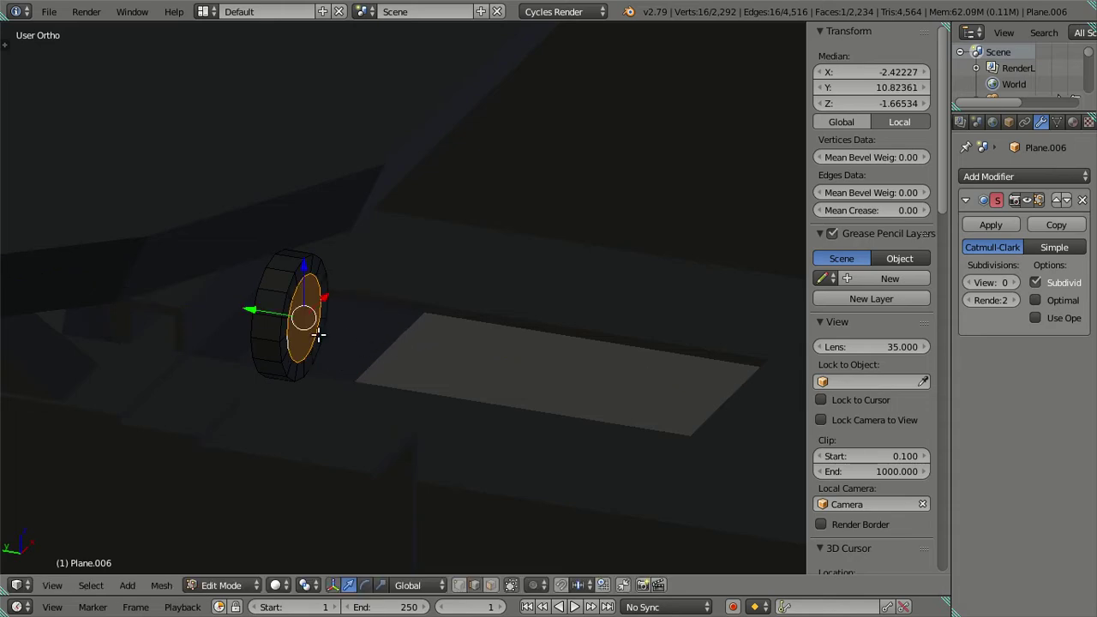
{"action": "key", "text": "e"}
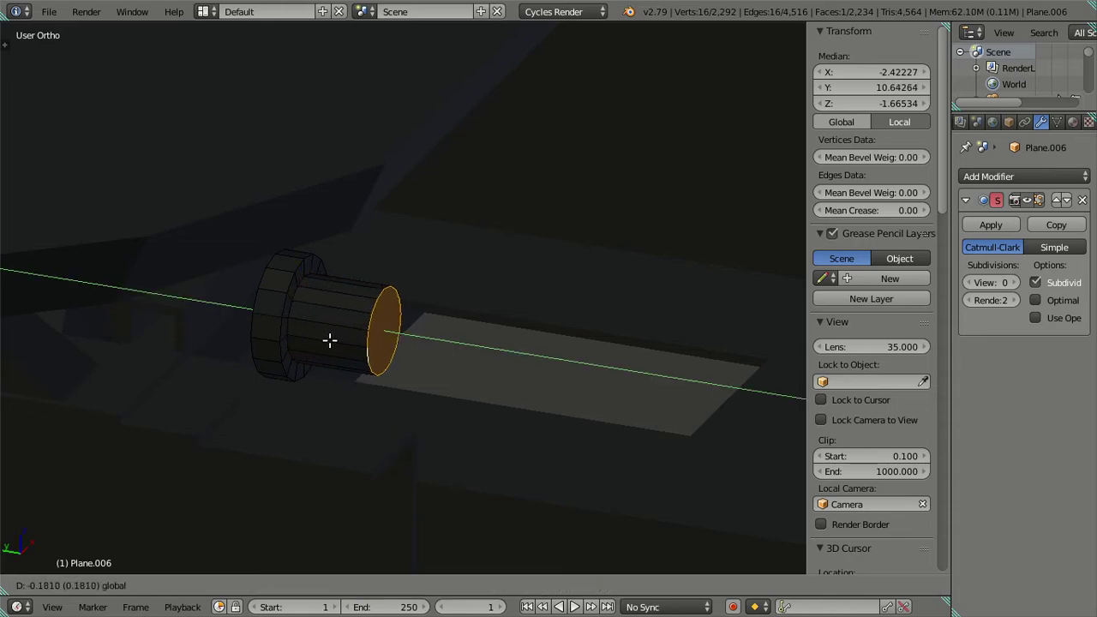
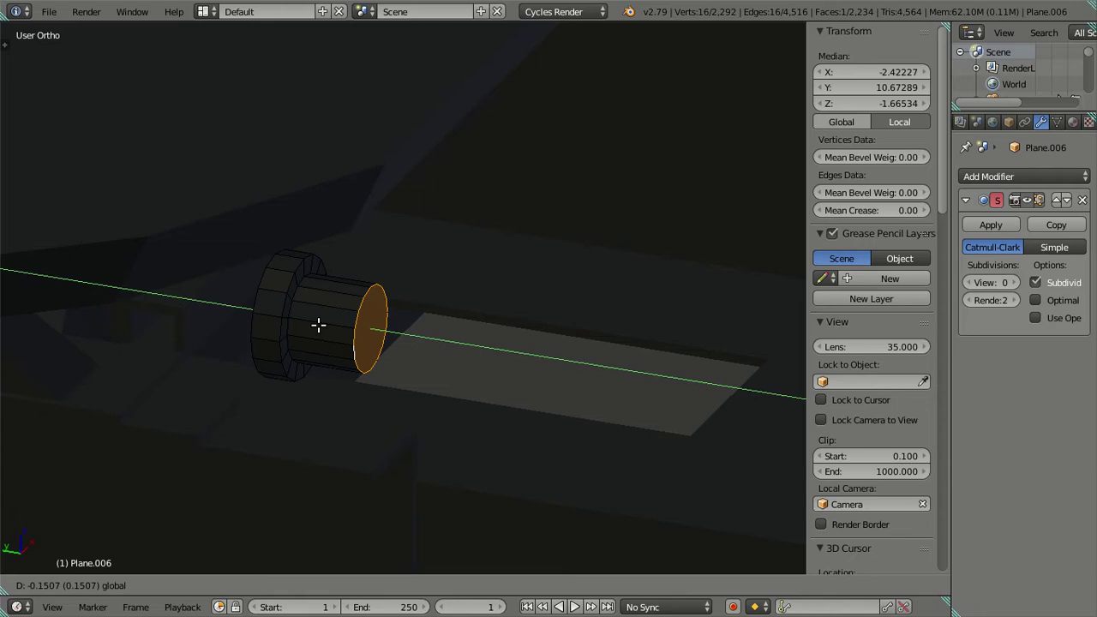
Push the extruded face back by 0.15 and clear the selection
{"action": "type", "text": "-"}
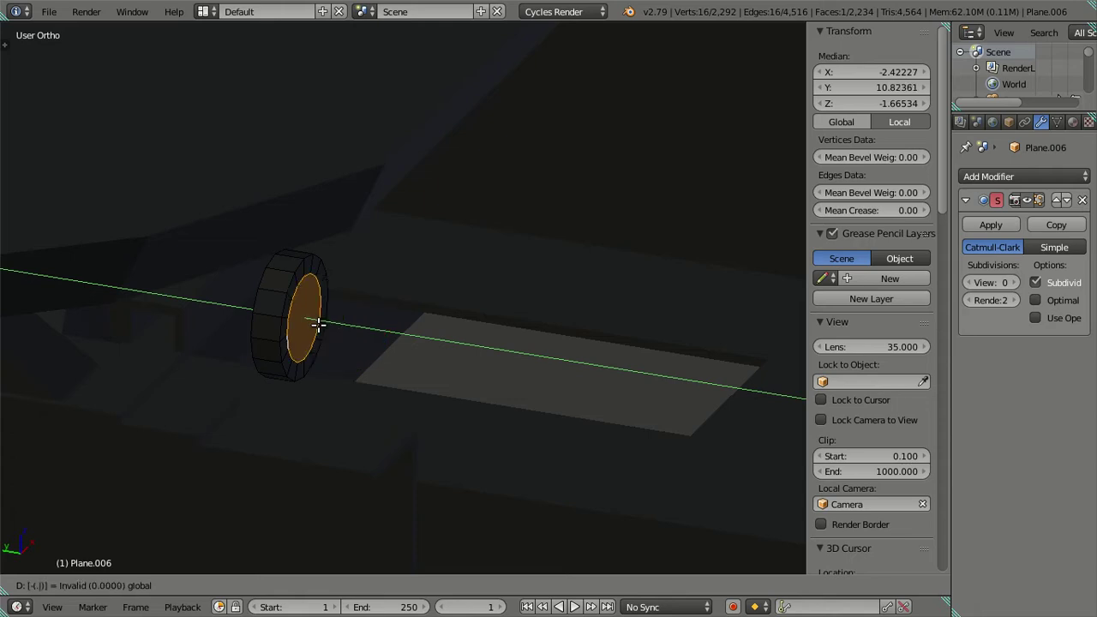
{"action": "type", "text": ".15"}
{"action": "key", "text": "Return"}
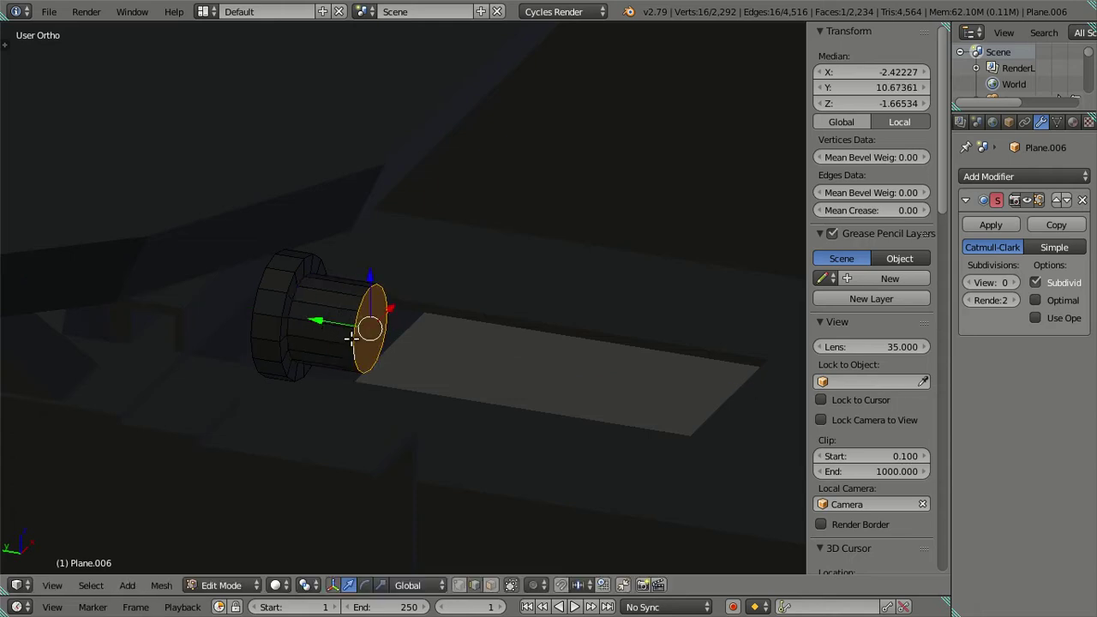
{"action": "key", "text": "a"}
Scale the cylinder's opposite end face down to 0.7, forming an inner ring
{"action": "scroll", "coordinate": [369, 338], "scroll_direction": "up", "scroll_amount": 2}
{"action": "scroll", "coordinate": [332, 340], "scroll_direction": "up", "scroll_amount": 1}
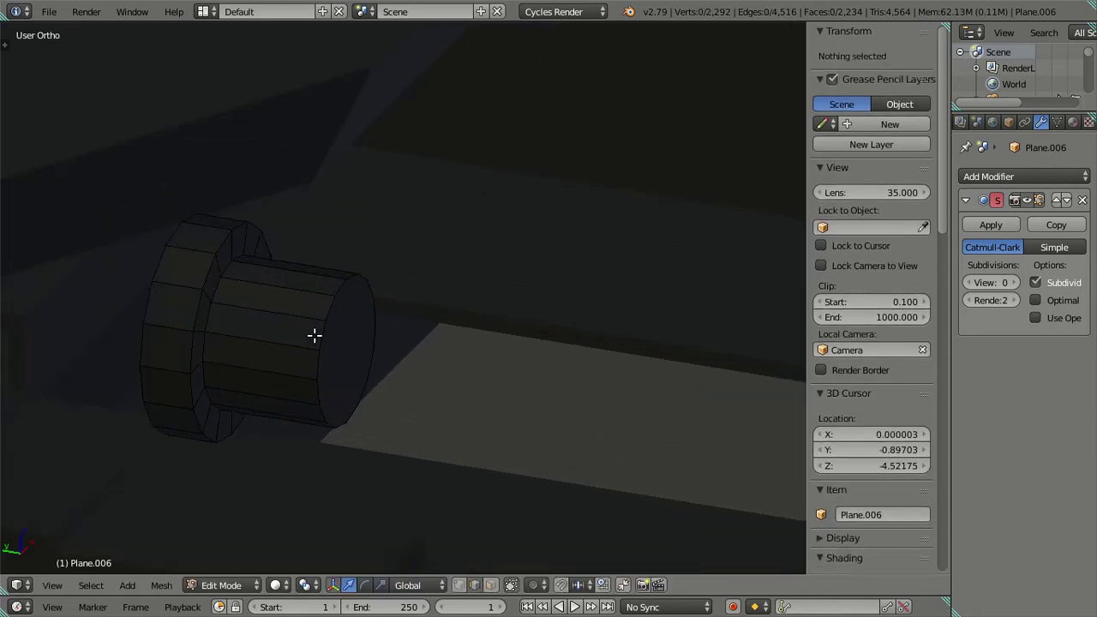
{"action": "mouse_move", "coordinate": [249, 301]}
{"action": "middle_mouse_down"}
{"action": "mouse_move", "coordinate": [245, 308]}
{"action": "mouse_move", "coordinate": [292, 302]}
{"action": "mouse_move", "coordinate": [251, 357]}
{"action": "mouse_move", "coordinate": [306, 340]}
{"action": "mouse_move", "coordinate": [262, 338]}
{"action": "mouse_move", "coordinate": [480, 355]}
{"action": "middle_mouse_up"}
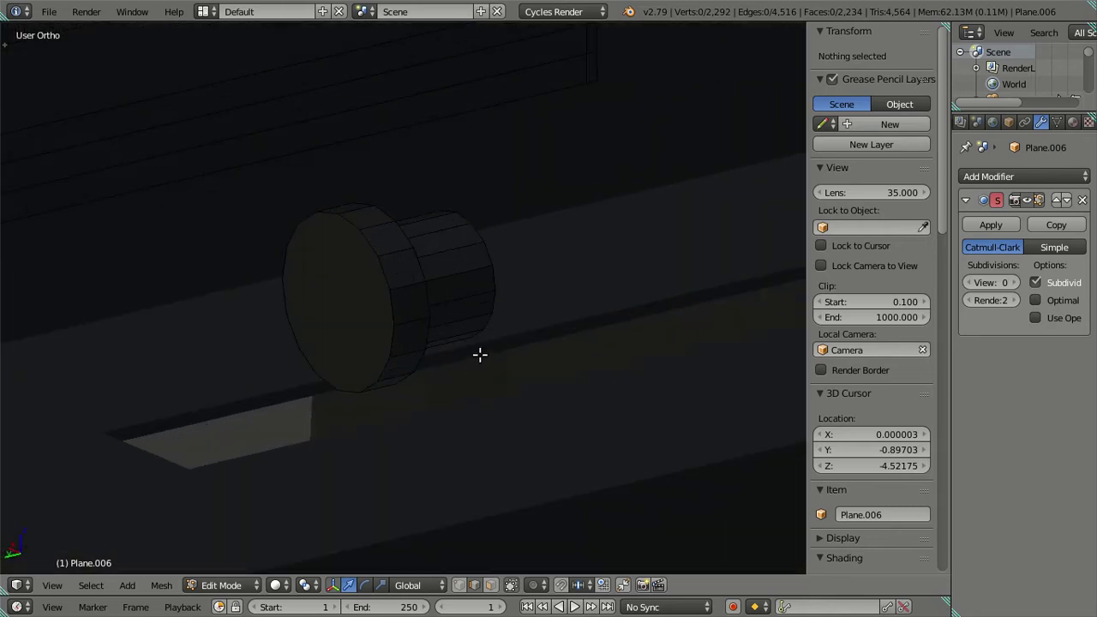
{"action": "right_click", "coordinate": [381, 278]}
{"action": "key", "text": "s"}
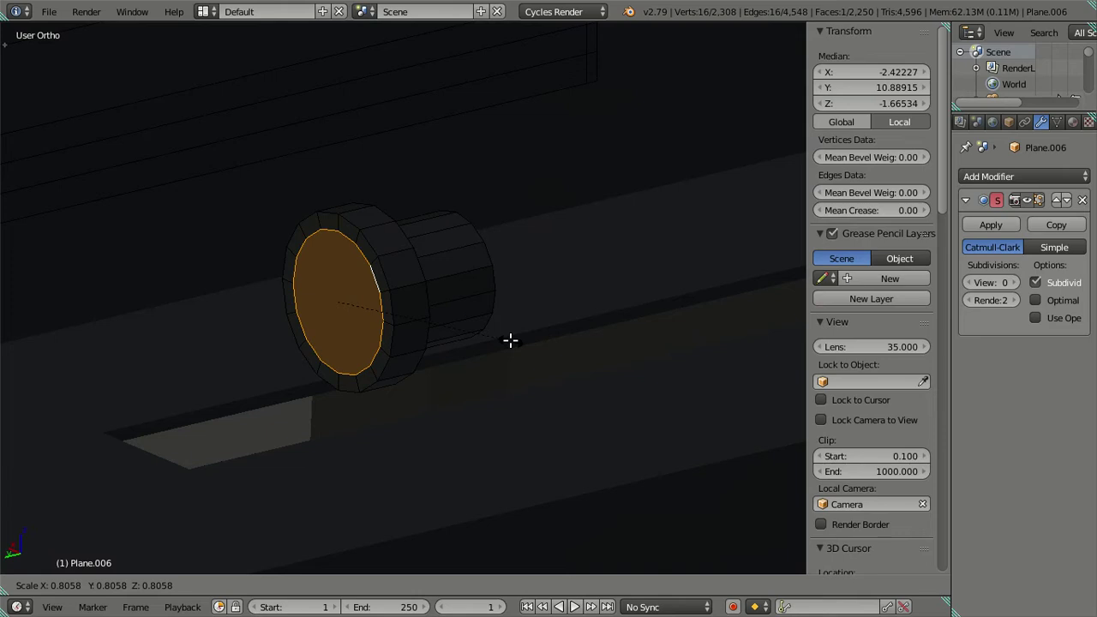
{"action": "key", "text": "equal"}
{"action": "type", "text": ".7"}
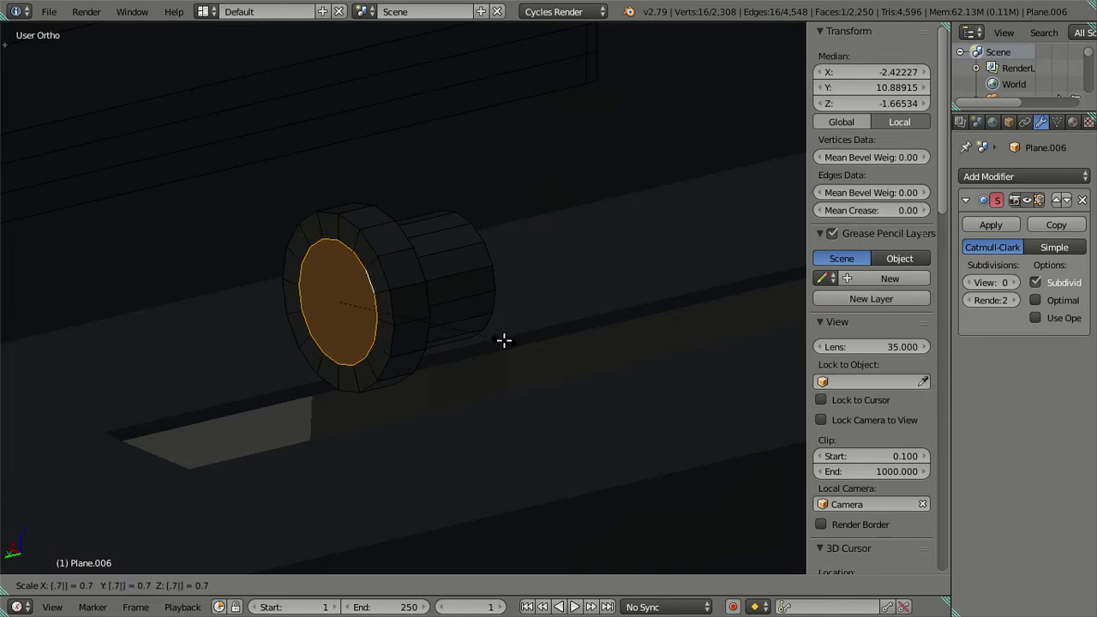
{"action": "key", "text": "Return"}
{"action": "key", "text": "a"}
{"action": "mouse_move", "coordinate": [448, 318]}
{"action": "middle_mouse_down", "text": "shift"}
{"action": "mouse_move", "coordinate": [240, 306]}
{"action": "mouse_move", "coordinate": [365, 313]}
{"action": "mouse_move", "coordinate": [215, 289]}
{"action": "mouse_move", "coordinate": [382, 338]}
{"action": "mouse_move", "coordinate": [315, 369]}
{"action": "middle_mouse_up", "text": "shift"}
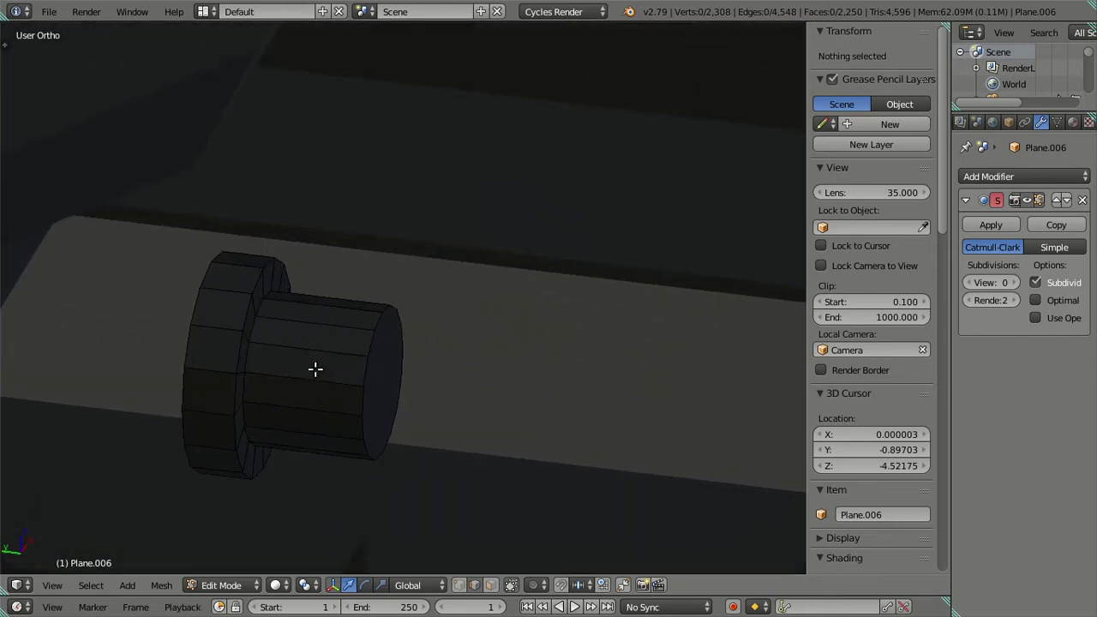
Add centred edge loops around the cylinder body, then dissolve them again
{"action": "key", "text": "ctrl+r"}
{"action": "scroll", "coordinate": [296, 341], "scroll_direction": "up", "scroll_amount": 6}
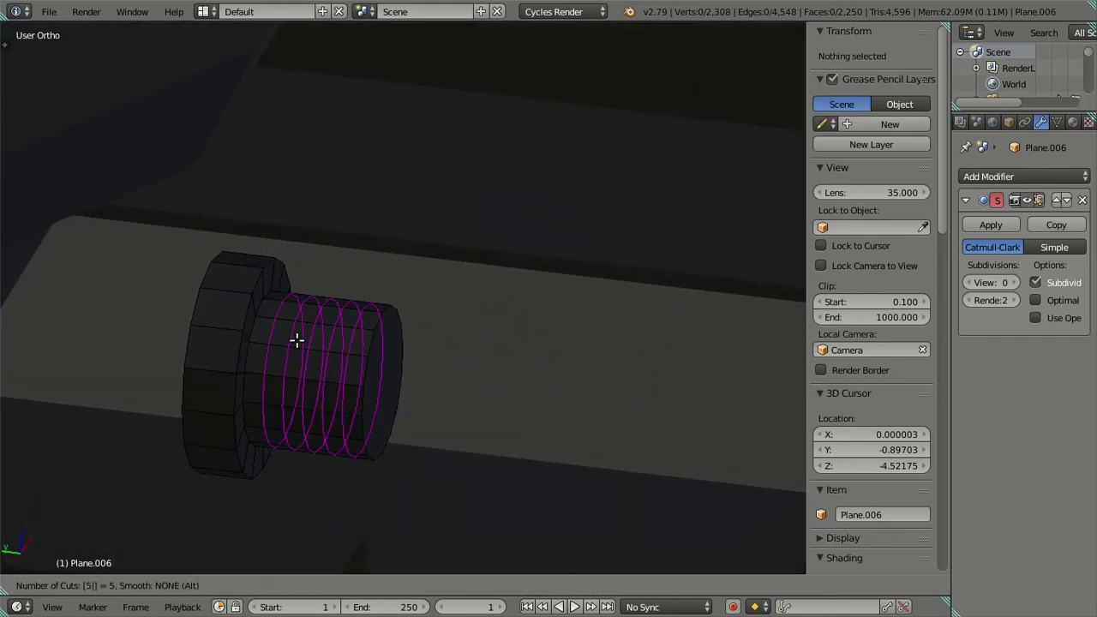
{"action": "left_click", "coordinate": [296, 341]}
{"action": "right_click", "coordinate": [266, 362]}
{"action": "key", "text": "x"}
{"action": "left_click", "coordinate": [455, 365]}
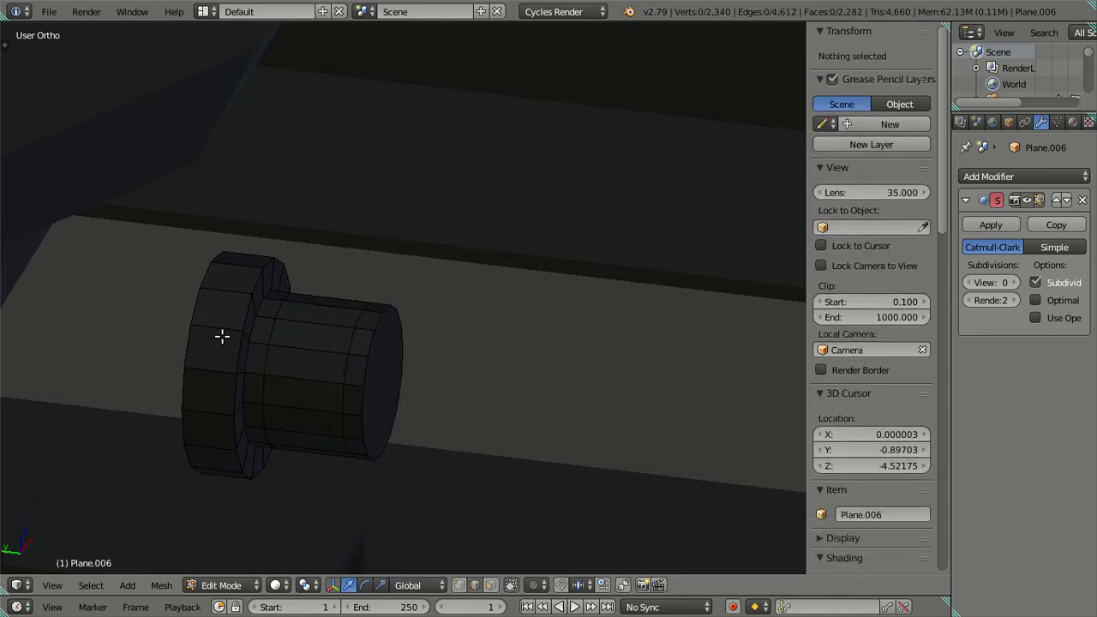
Add two extra edge loops to the flange with loop cuts
{"action": "key", "text": "ctrl+r"}
{"action": "scroll", "coordinate": [223, 335], "scroll_direction": "up", "scroll_amount": 1}
{"action": "left_click", "coordinate": [223, 335]}
{"action": "middle_click_drag", "start_coordinate": [391, 385], "coordinate": [378, 396]}
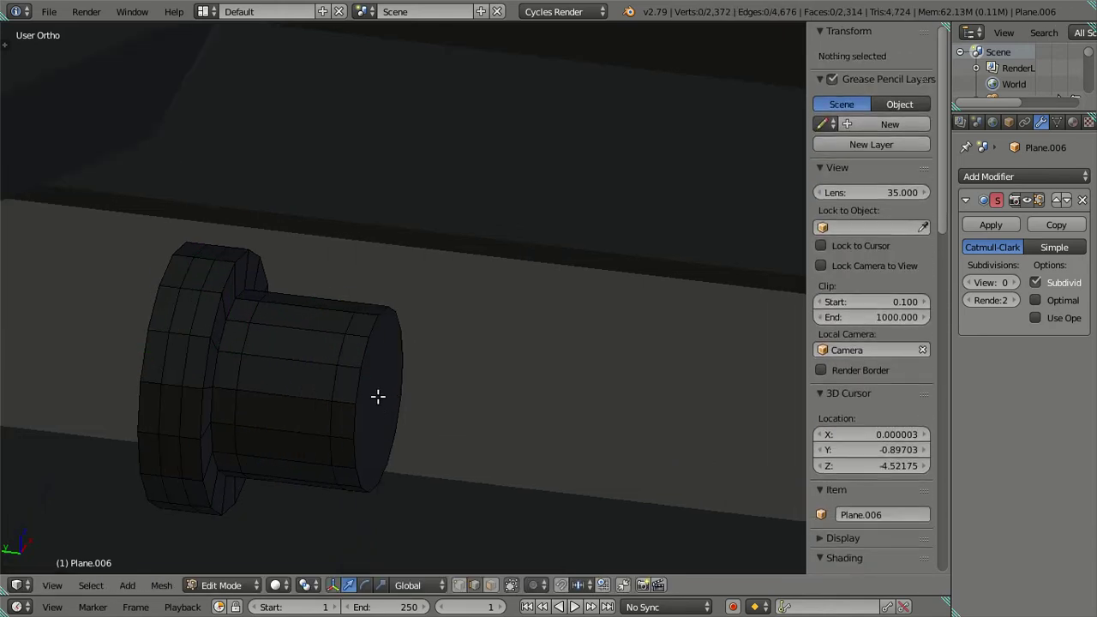
{"action": "left_click", "coordinate": [239, 273]}
{"action": "key", "text": "a"}
{"action": "scroll", "coordinate": [366, 368], "scroll_direction": "up", "scroll_amount": 1}
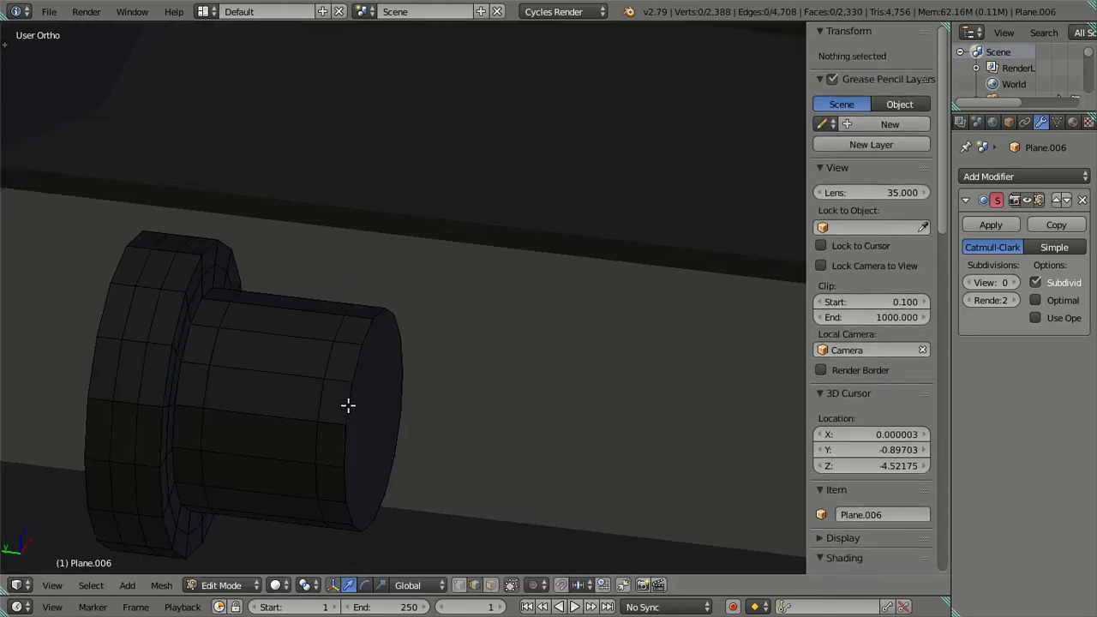
Delete the cylinder's end face to leave it open and hollow
{"action": "right_click", "coordinate": [347, 405]}
{"action": "key", "text": "x"}
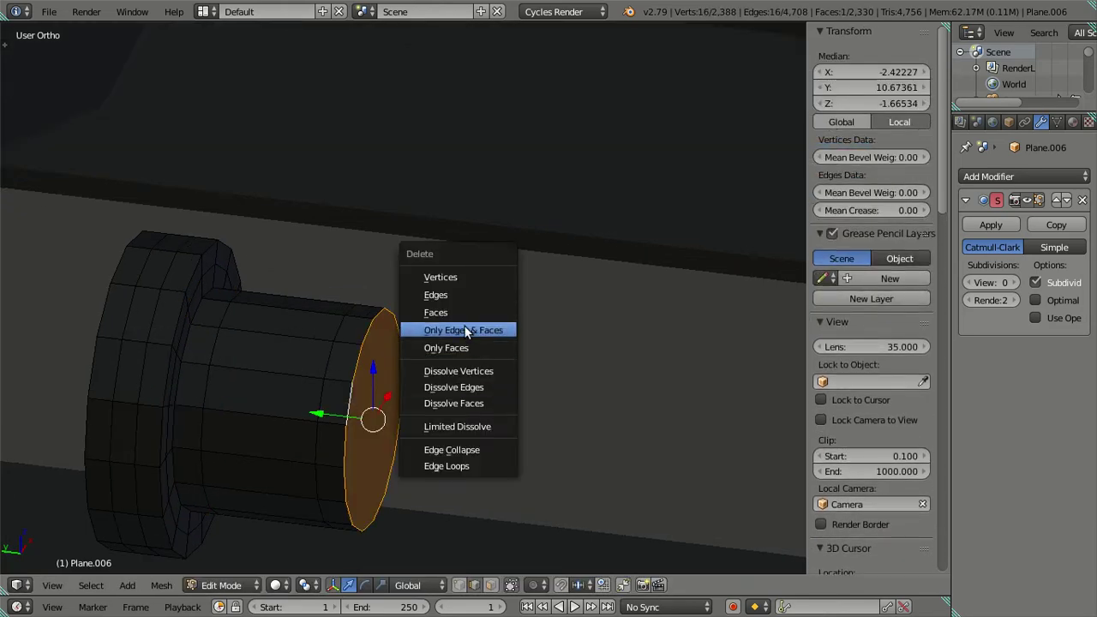
{"action": "left_click", "coordinate": [467, 331]}
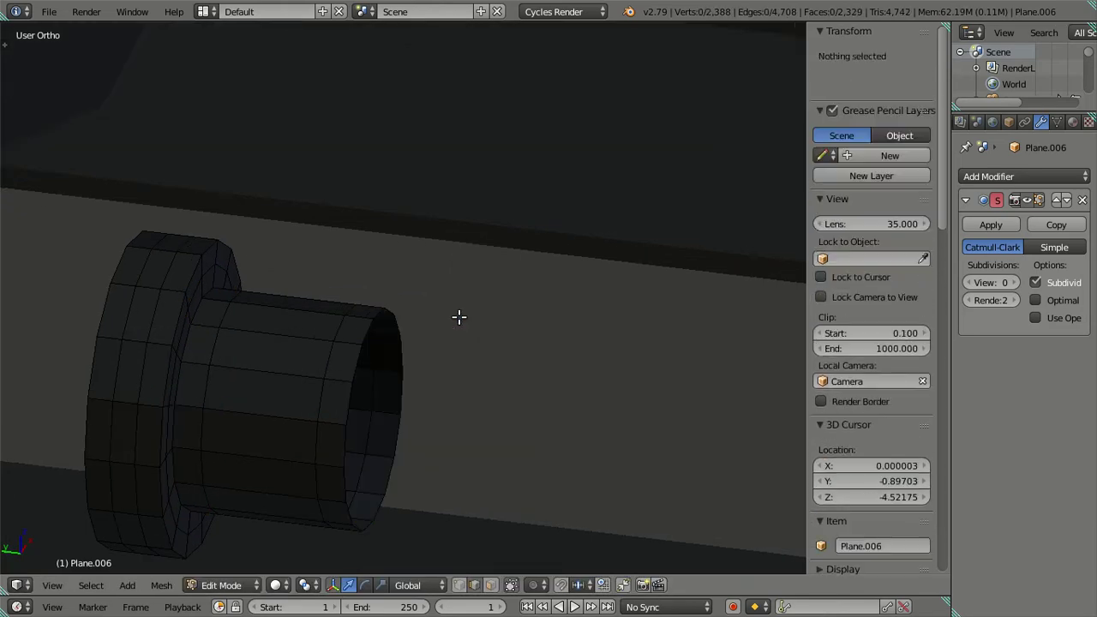
Dissolve the edge loop at the open end and another spare cylinder loop
{"action": "right_click", "coordinate": [316, 403], "text": "alt"}
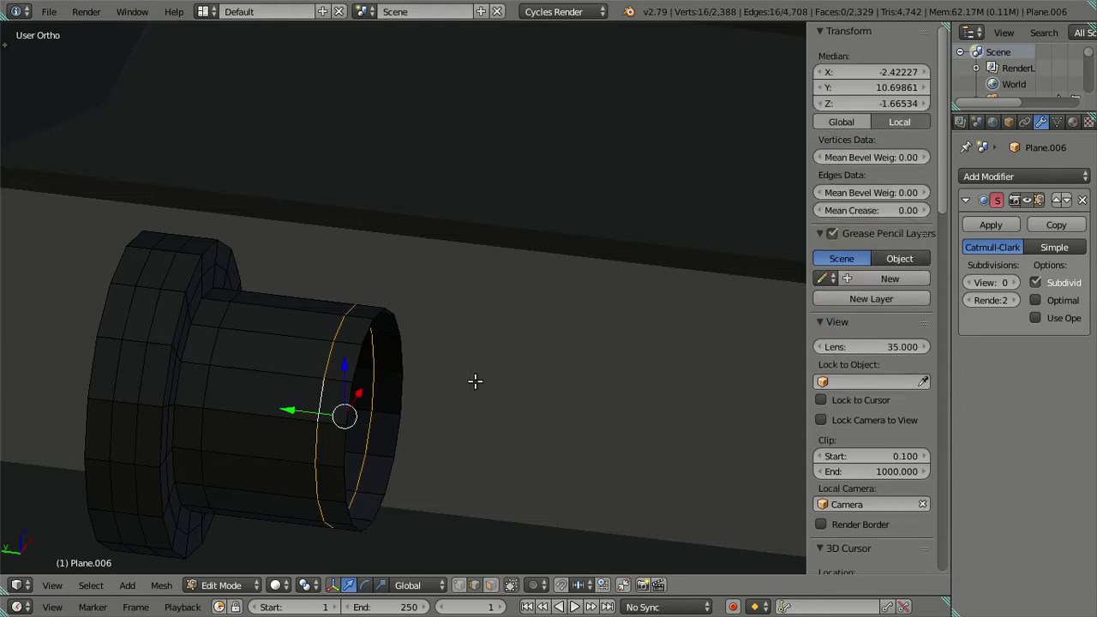
{"action": "key", "text": "x"}
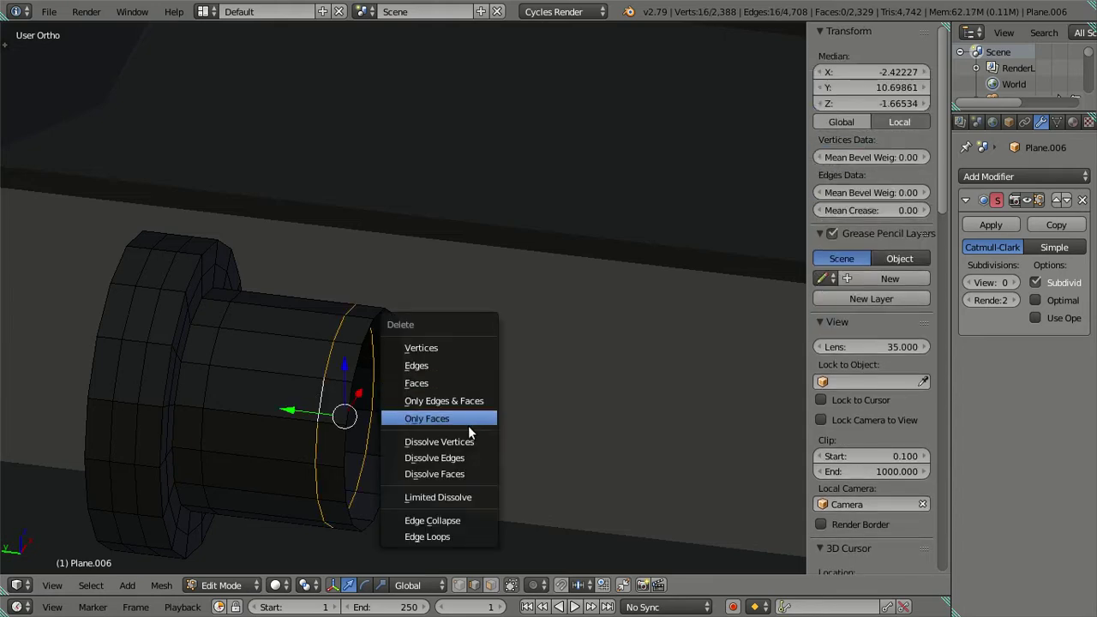
{"action": "left_click", "coordinate": [465, 455]}
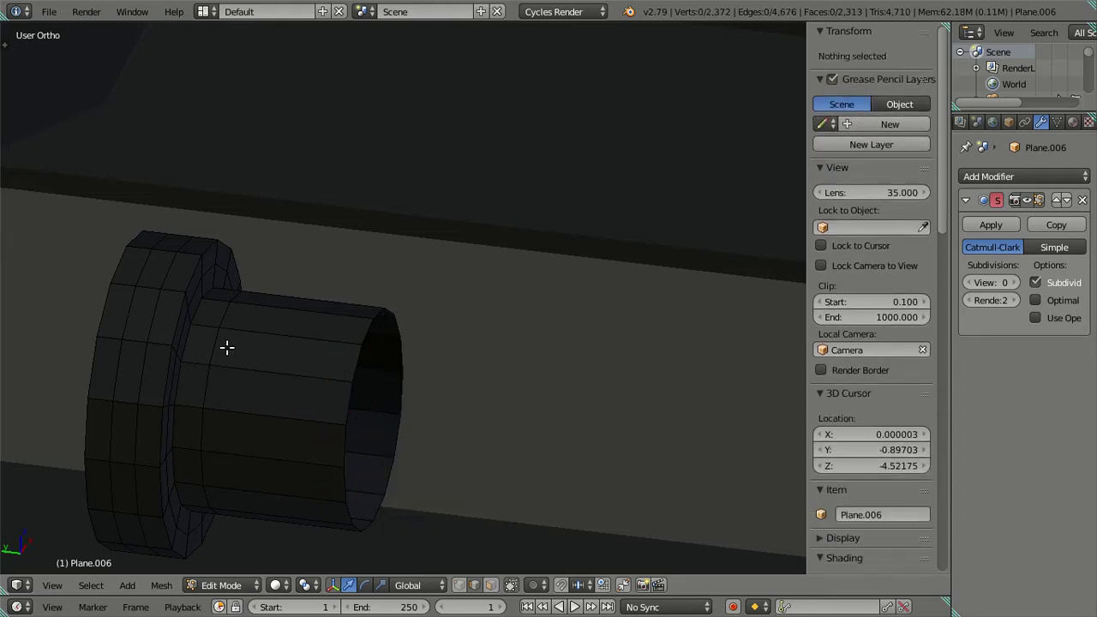
{"action": "mouse_move", "coordinate": [226, 346]}
{"action": "middle_mouse_down"}
{"action": "mouse_move", "coordinate": [248, 360]}
{"action": "mouse_move", "coordinate": [240, 333]}
{"action": "mouse_move", "coordinate": [303, 293]}
{"action": "middle_mouse_up"}
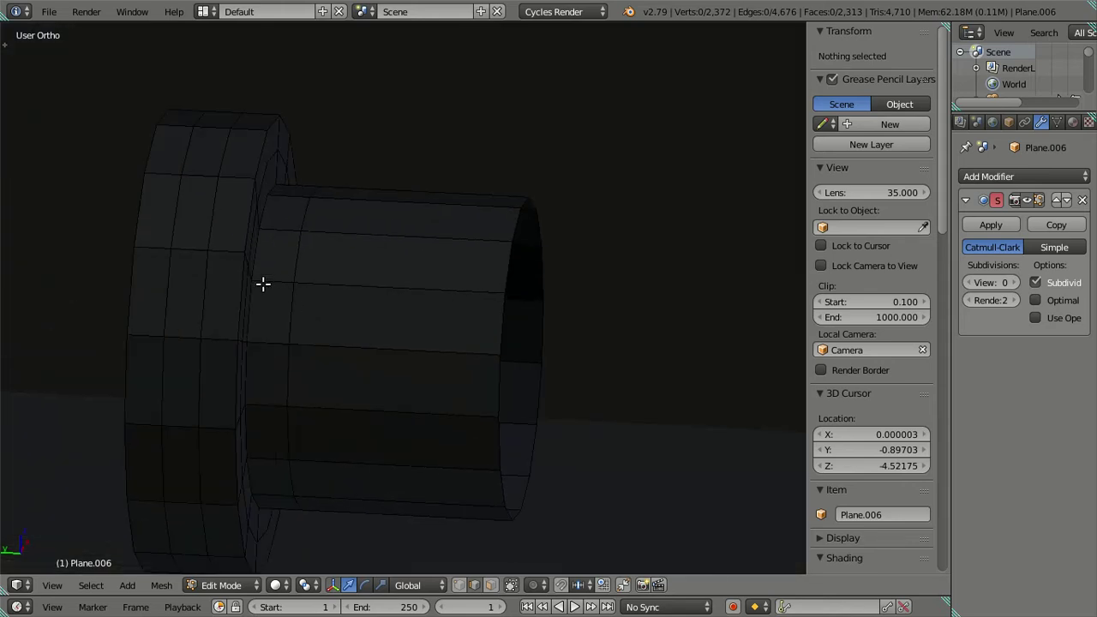
{"action": "right_click", "coordinate": [275, 283], "text": "alt"}
{"action": "key", "text": "a"}
{"action": "right_click", "coordinate": [291, 301], "text": "alt"}
{"action": "key", "text": "x"}
{"action": "left_click", "coordinate": [358, 314]}
Select the two unwanted vertical flange loops and dissolve them
{"action": "middle_click_drag", "start_coordinate": [335, 313], "coordinate": [352, 318]}
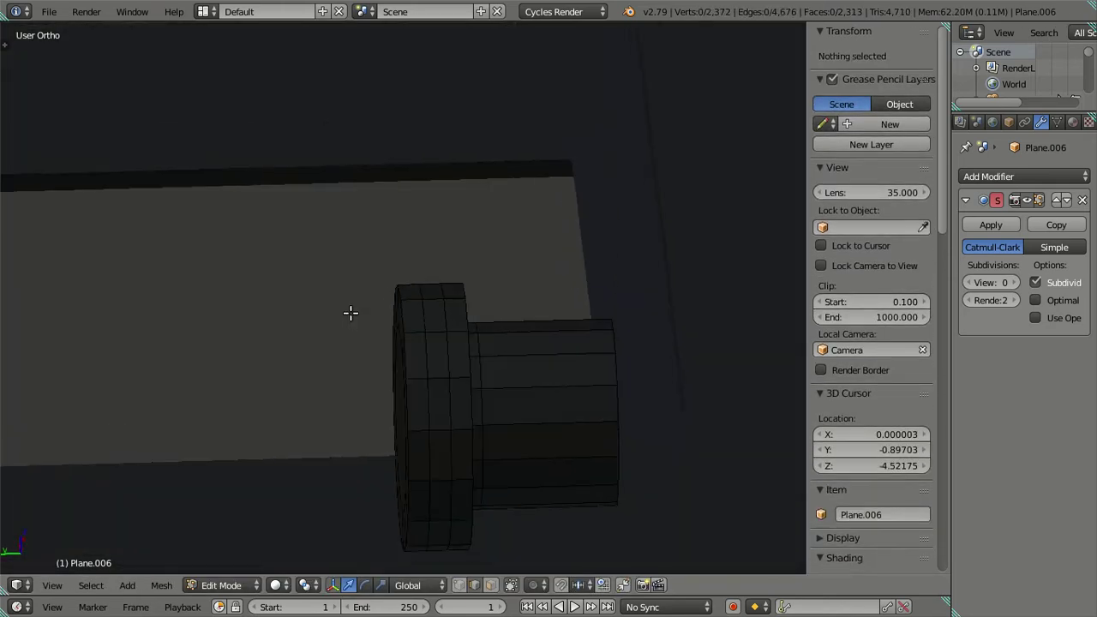
{"action": "scroll", "coordinate": [466, 335], "scroll_direction": "up", "scroll_amount": 2}
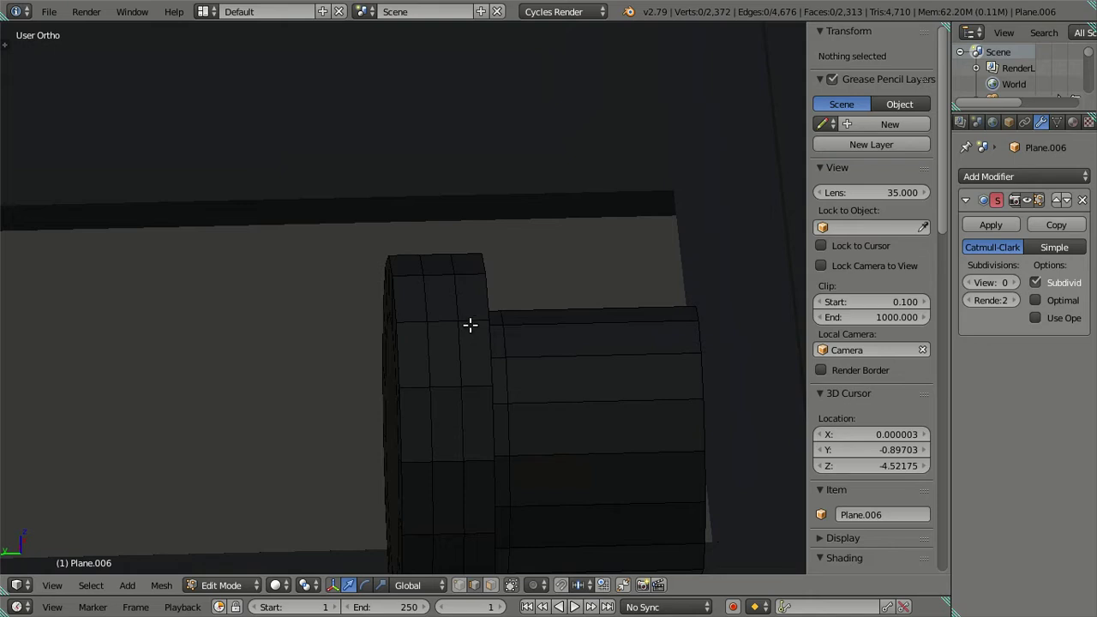
{"action": "right_click", "coordinate": [471, 324], "text": "alt"}
{"action": "right_click", "coordinate": [404, 326], "text": "alt"}
{"action": "key", "text": "a"}
{"action": "right_click", "coordinate": [426, 351], "text": "alt"}
{"action": "right_click", "coordinate": [455, 351], "text": "alt+shift"}
{"action": "key", "text": "x"}
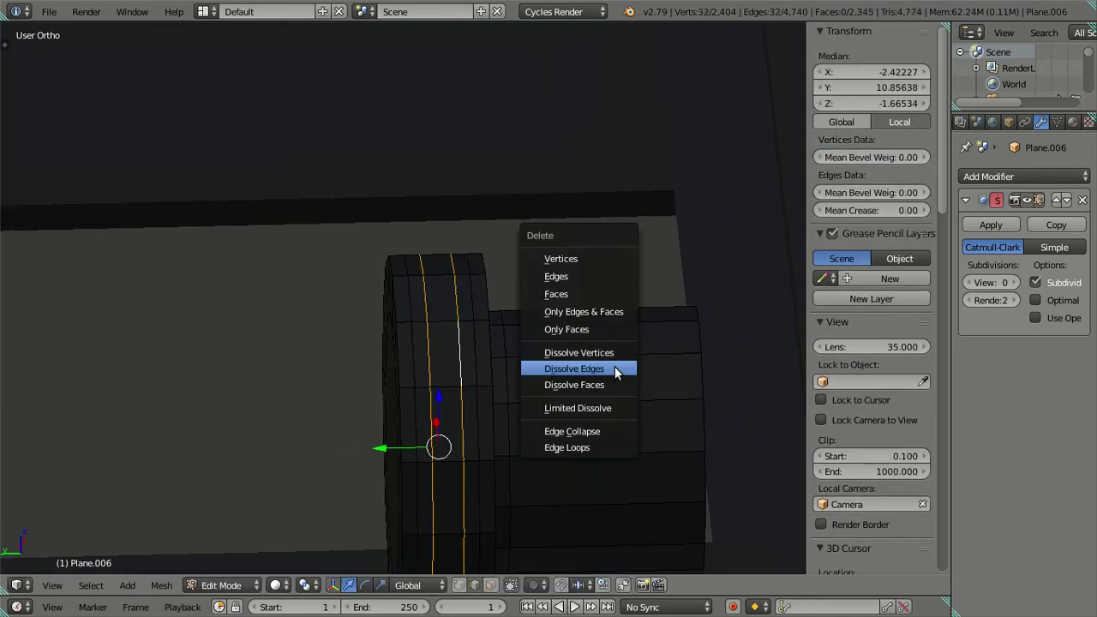
{"action": "left_click", "coordinate": [615, 372]}
{"action": "mouse_move", "coordinate": [612, 366]}
{"action": "middle_mouse_down"}
{"action": "mouse_move", "coordinate": [551, 359]}
{"action": "mouse_move", "coordinate": [365, 401]}
{"action": "mouse_move", "coordinate": [397, 394]}
{"action": "mouse_move", "coordinate": [335, 386]}
{"action": "mouse_move", "coordinate": [405, 366]}
{"action": "middle_mouse_up"}
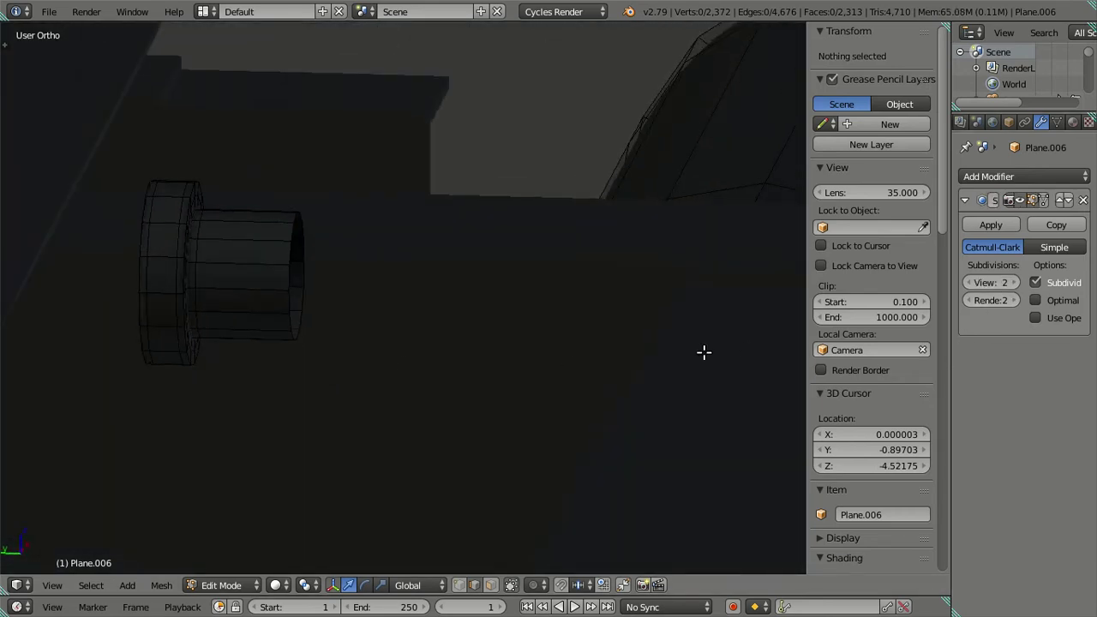
Preview the smoothed part in Object Mode, then return to Edit Mode
{"action": "key", "text": "Tab"}
{"action": "mouse_move", "coordinate": [478, 350]}
{"action": "middle_mouse_down"}
{"action": "mouse_move", "coordinate": [559, 350]}
{"action": "mouse_move", "coordinate": [600, 366]}
{"action": "mouse_move", "coordinate": [615, 411]}
{"action": "mouse_move", "coordinate": [536, 374]}
{"action": "mouse_move", "coordinate": [482, 394]}
{"action": "mouse_move", "coordinate": [455, 383]}
{"action": "mouse_move", "coordinate": [487, 365]}
{"action": "mouse_move", "coordinate": [372, 323]}
{"action": "mouse_move", "coordinate": [223, 300]}
{"action": "mouse_move", "coordinate": [288, 301]}
{"action": "middle_mouse_up"}
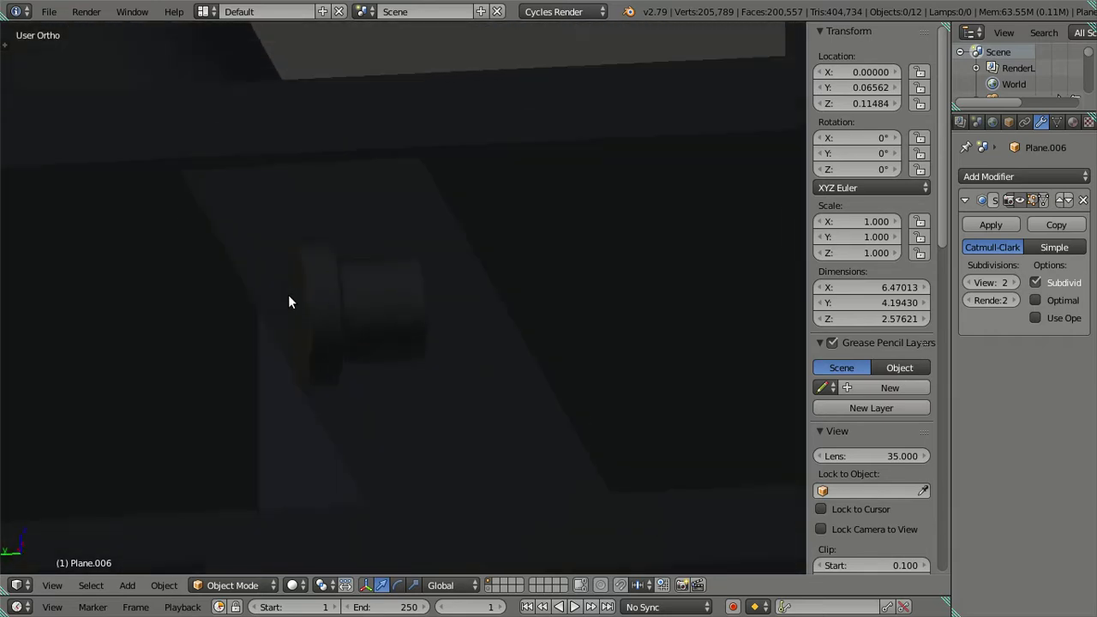
{"action": "scroll", "coordinate": [306, 296], "scroll_direction": "up", "scroll_amount": 3}
{"action": "scroll", "coordinate": [370, 313], "scroll_direction": "up", "scroll_amount": 3}
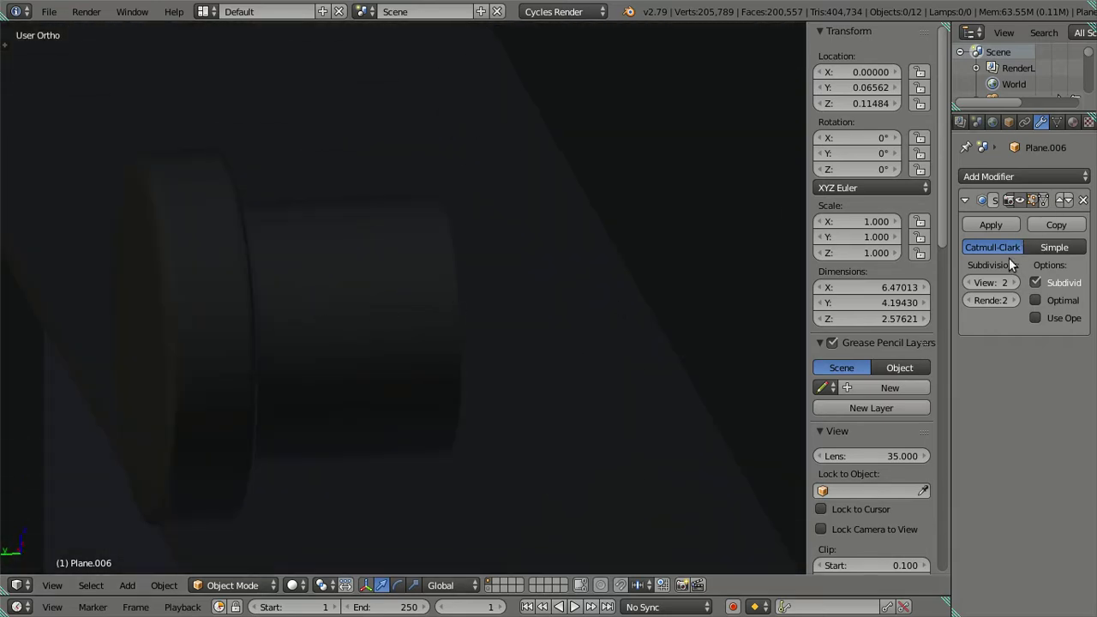
{"action": "key", "text": "Tab"}
{"action": "scroll", "coordinate": [165, 269], "scroll_direction": "down", "scroll_amount": 5}
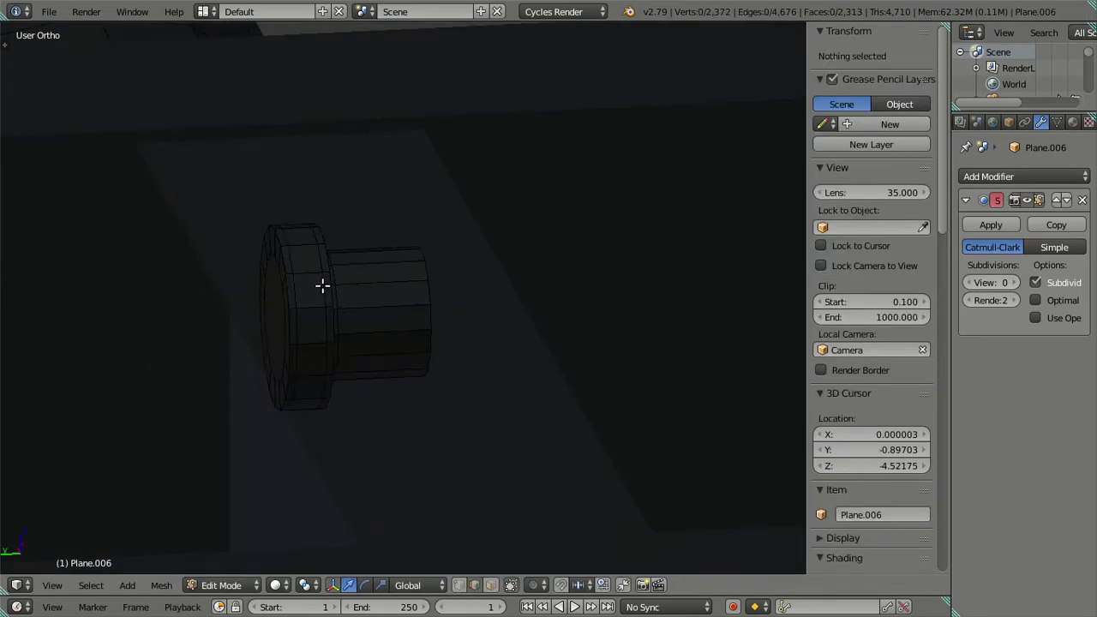
{"action": "scroll", "coordinate": [303, 314], "scroll_direction": "up", "scroll_amount": 3}
{"action": "scroll", "coordinate": [304, 313], "scroll_direction": "up", "scroll_amount": 2}
{"action": "mouse_move", "coordinate": [228, 303]}
{"action": "middle_mouse_down"}
{"action": "mouse_move", "coordinate": [497, 343]}
{"action": "mouse_move", "coordinate": [381, 318]}
{"action": "middle_mouse_up"}
Select the whole flange ring with L and zoom out to show the chassis
{"action": "right_click", "coordinate": [234, 311], "text": "alt"}
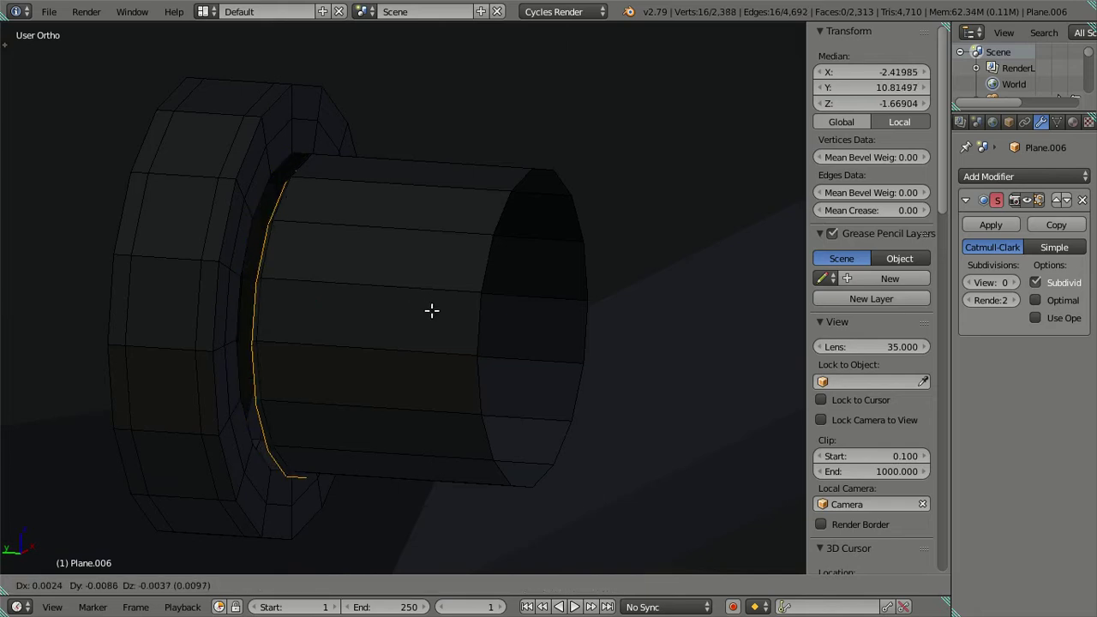
{"action": "key", "text": "a"}
{"action": "scroll", "coordinate": [335, 304], "scroll_direction": "down", "scroll_amount": 3}
{"action": "key", "text": "l"}
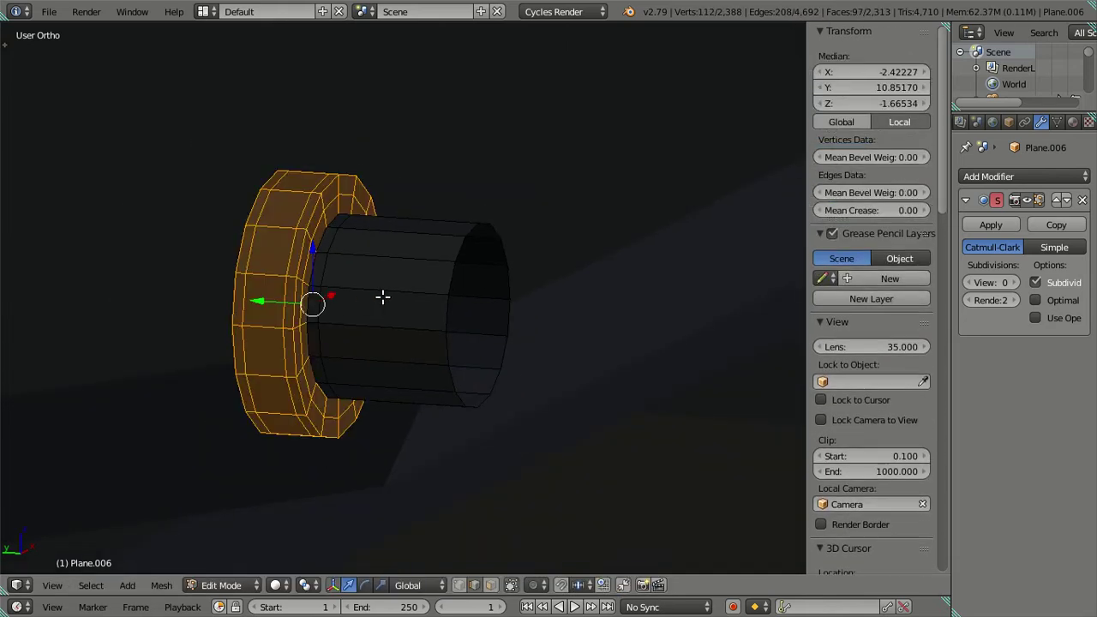
{"action": "scroll", "coordinate": [385, 297], "scroll_direction": "down", "scroll_amount": 3}
{"action": "scroll", "coordinate": [385, 323], "scroll_direction": "down", "scroll_amount": 3}
{"action": "scroll", "coordinate": [445, 386], "scroll_direction": "down", "scroll_amount": 2}
{"action": "middle_click_drag", "start_coordinate": [445, 387], "coordinate": [449, 345]}
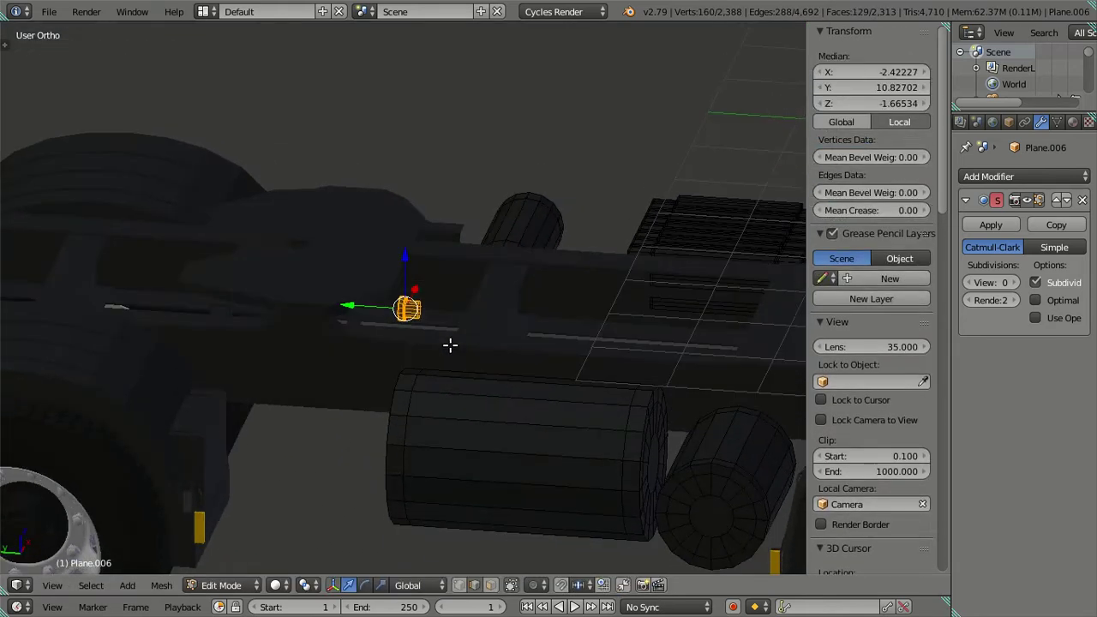
In side view, move the small cylinder down onto the tank and exit Edit Mode
{"action": "key", "text": "ctrl+KP_3"}
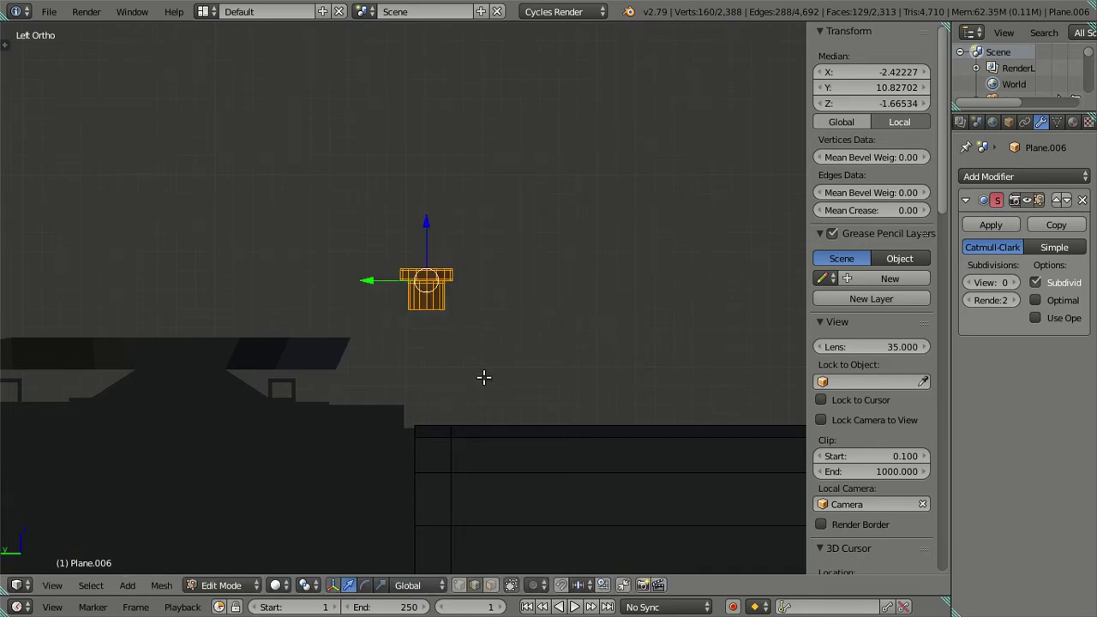
{"action": "mouse_move", "coordinate": [380, 280]}
{"action": "left_mouse_down"}
{"action": "mouse_move", "coordinate": [509, 254]}
{"action": "mouse_move", "coordinate": [549, 338]}
{"action": "left_mouse_up"}
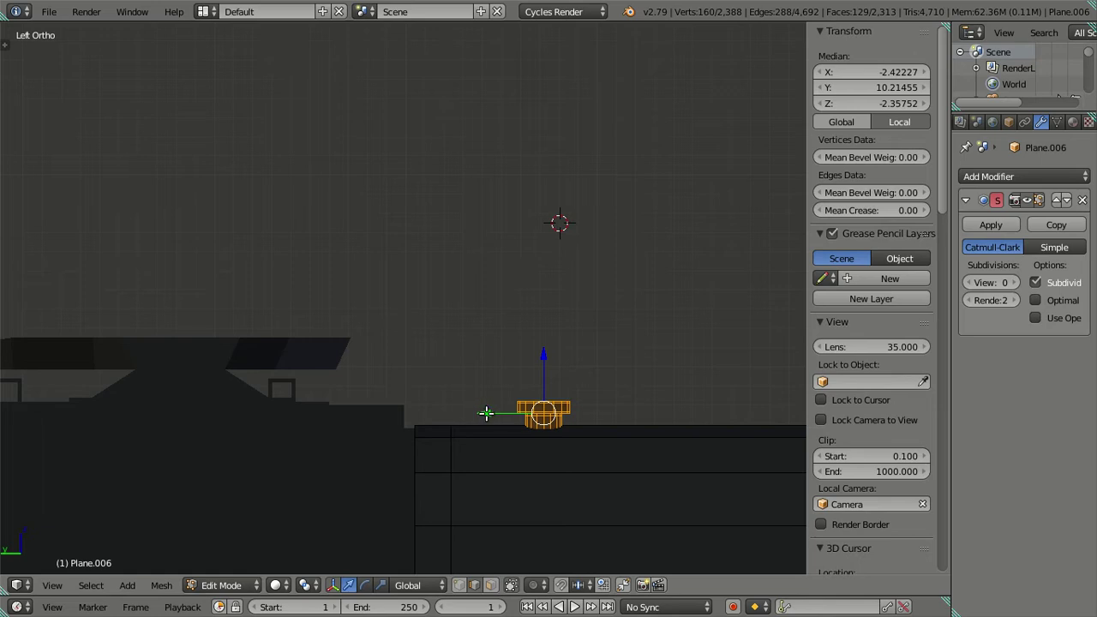
{"action": "scroll", "coordinate": [491, 401], "scroll_direction": "down", "scroll_amount": 3}
{"action": "mouse_move", "coordinate": [491, 401]}
{"action": "middle_mouse_down"}
{"action": "mouse_move", "coordinate": [549, 407]}
{"action": "mouse_move", "coordinate": [407, 246]}
{"action": "mouse_move", "coordinate": [455, 215]}
{"action": "mouse_move", "coordinate": [522, 248]}
{"action": "mouse_move", "coordinate": [489, 269]}
{"action": "mouse_move", "coordinate": [436, 221]}
{"action": "mouse_move", "coordinate": [472, 348]}
{"action": "middle_mouse_up"}
{"action": "key", "text": "Tab"}
{"action": "scroll", "coordinate": [472, 348], "scroll_direction": "up", "scroll_amount": 3}
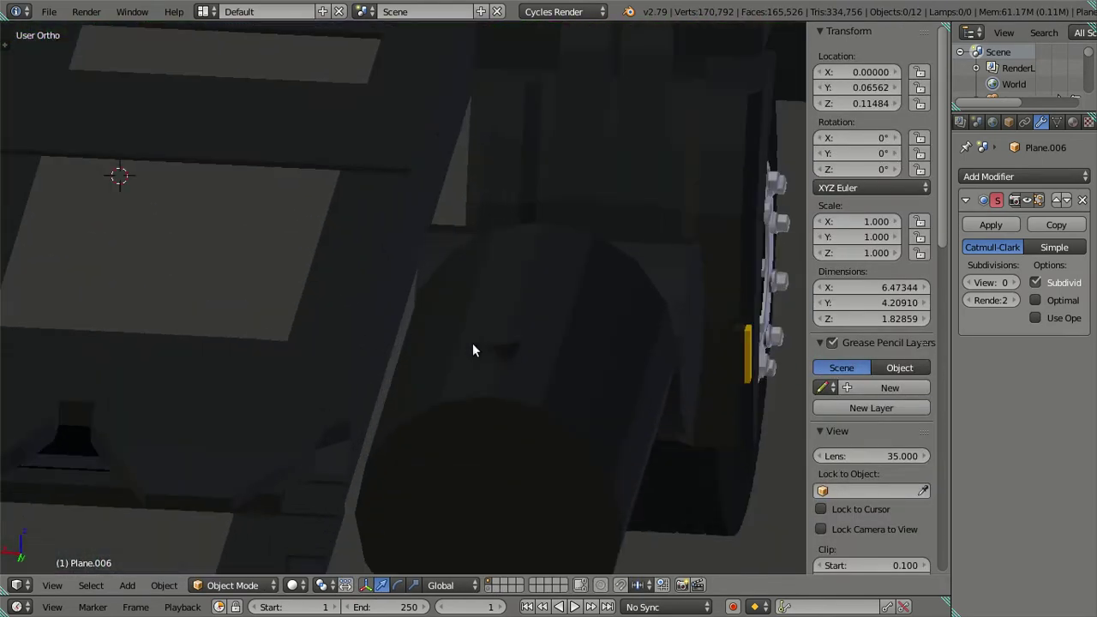
Reposition the small cylinder along X on the tank and return to Object Mode
{"action": "key", "text": "Tab"}
{"action": "scroll", "coordinate": [554, 345], "scroll_direction": "up", "scroll_amount": 2}
{"action": "middle_click_drag", "start_coordinate": [549, 443], "coordinate": [377, 343], "text": "shift"}
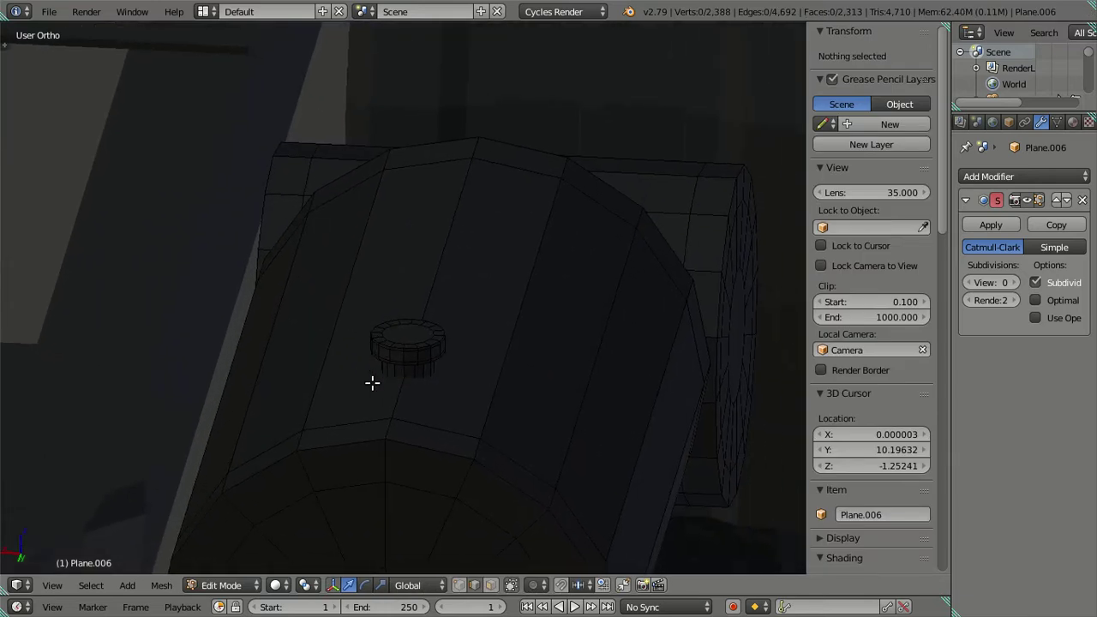
{"action": "key", "text": "l"}
{"action": "key", "text": "g"}
{"action": "key", "text": "x"}
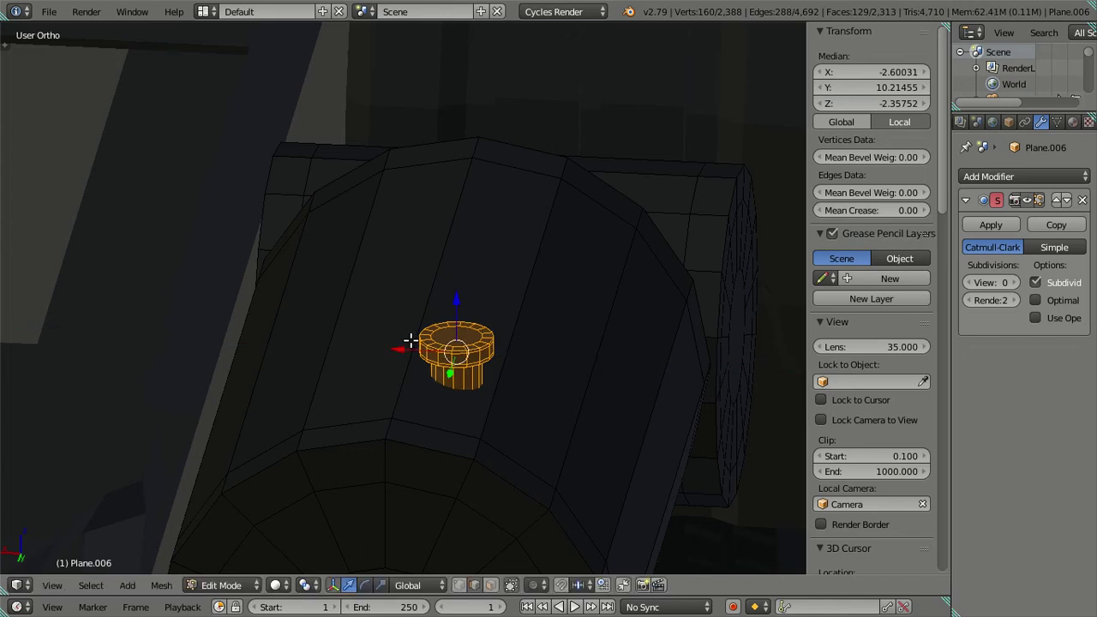
{"action": "key", "text": "g"}
{"action": "key", "text": "x"}
{"action": "left_click", "coordinate": [401, 346]}
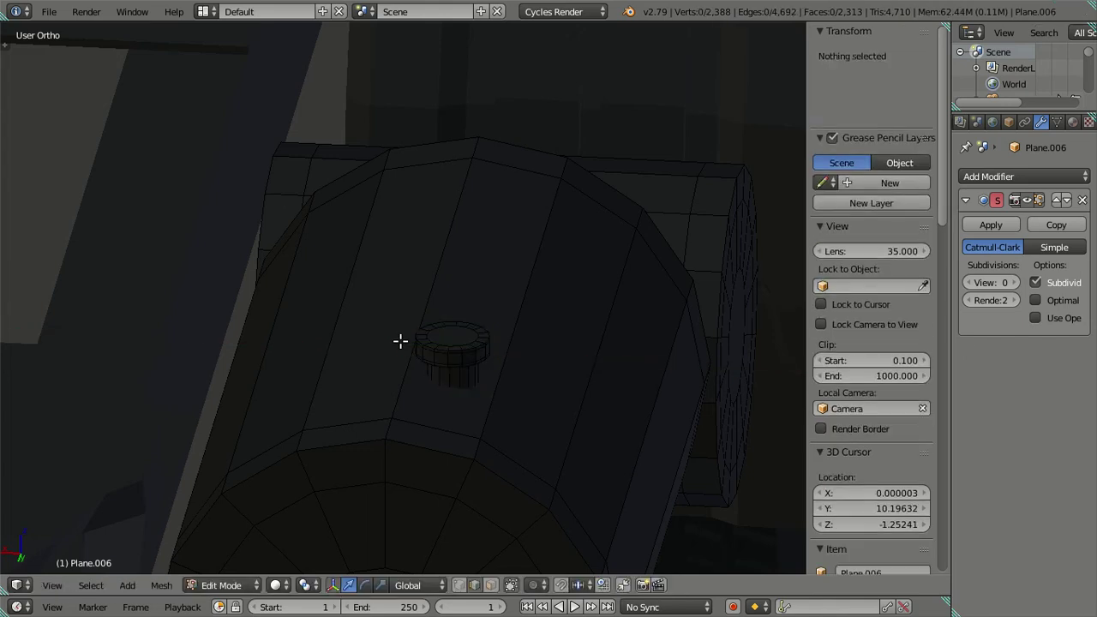
{"action": "key", "text": "Tab"}
{"action": "mouse_move", "coordinate": [401, 346]}
{"action": "middle_mouse_down"}
{"action": "mouse_move", "coordinate": [426, 324]}
{"action": "mouse_move", "coordinate": [604, 388]}
{"action": "middle_mouse_up"}
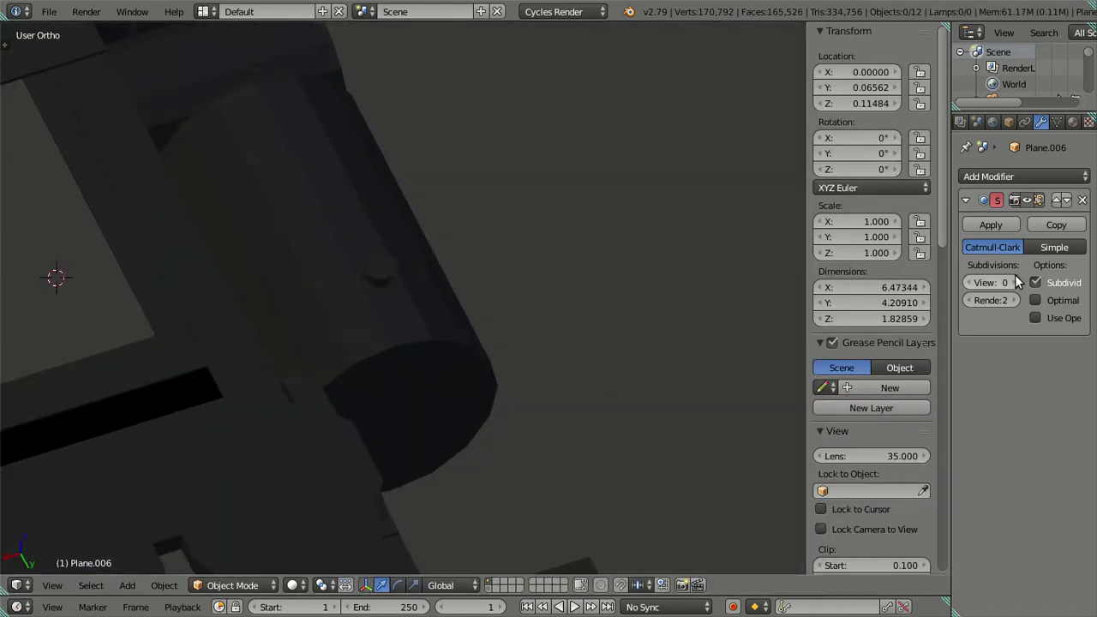
{"action": "mouse_move", "coordinate": [456, 341]}
{"action": "middle_mouse_down"}
{"action": "mouse_move", "coordinate": [438, 280]}
{"action": "mouse_move", "coordinate": [179, 243]}
{"action": "mouse_move", "coordinate": [154, 272]}
{"action": "mouse_move", "coordinate": [146, 316]}
{"action": "mouse_move", "coordinate": [152, 334]}
{"action": "mouse_move", "coordinate": [577, 311]}
{"action": "mouse_move", "coordinate": [600, 328]}
{"action": "mouse_move", "coordinate": [668, 316]}
{"action": "mouse_move", "coordinate": [686, 374]}
{"action": "mouse_move", "coordinate": [749, 342]}
{"action": "mouse_move", "coordinate": [497, 273]}
{"action": "middle_mouse_up"}
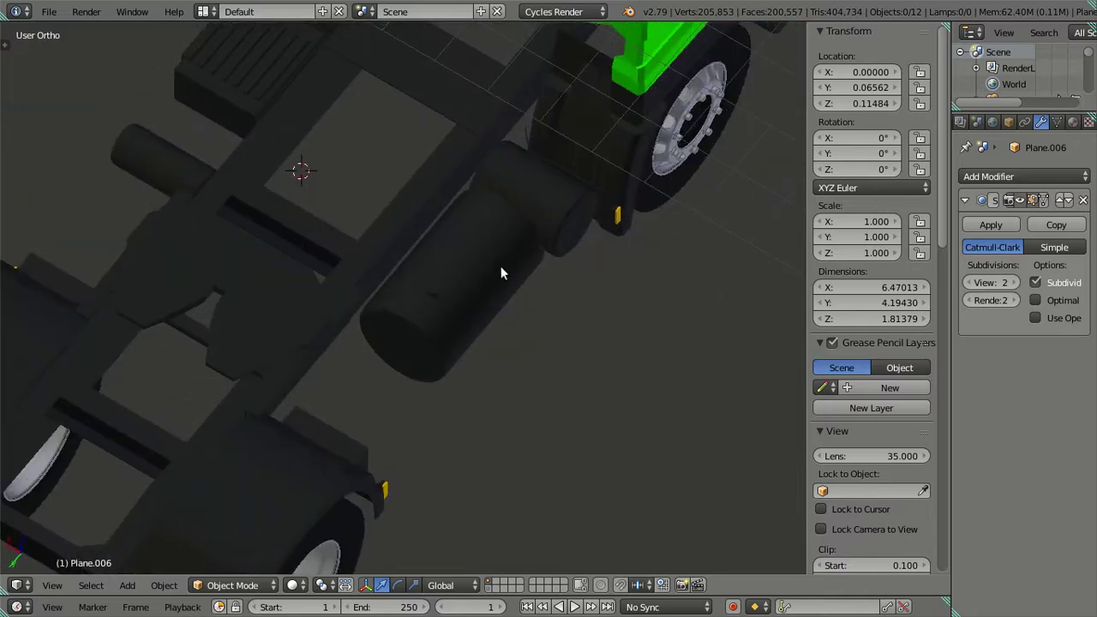
Survey the whole truck, briefly selecting chassis parts and the camera, then view the chassis side
{"action": "right_click", "coordinate": [497, 272]}
{"action": "key", "text": "a"}
{"action": "middle_click_drag", "start_coordinate": [446, 245], "coordinate": [634, 238]}
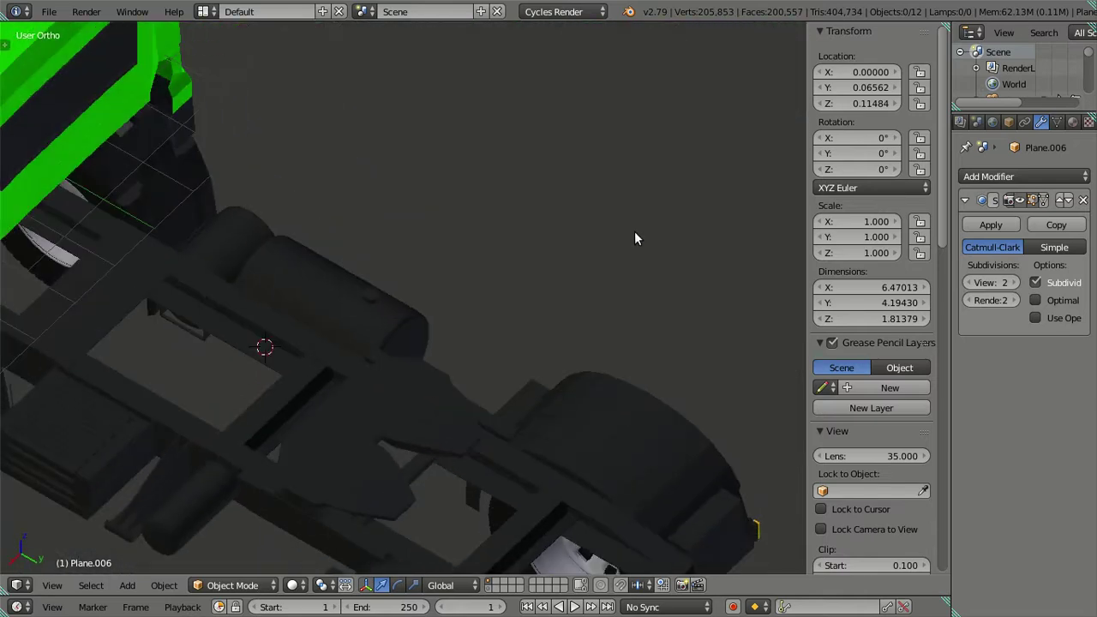
{"action": "scroll", "coordinate": [523, 247], "scroll_direction": "down", "scroll_amount": 5}
{"action": "scroll", "coordinate": [447, 272], "scroll_direction": "down", "scroll_amount": 2}
{"action": "right_click", "coordinate": [350, 153]}
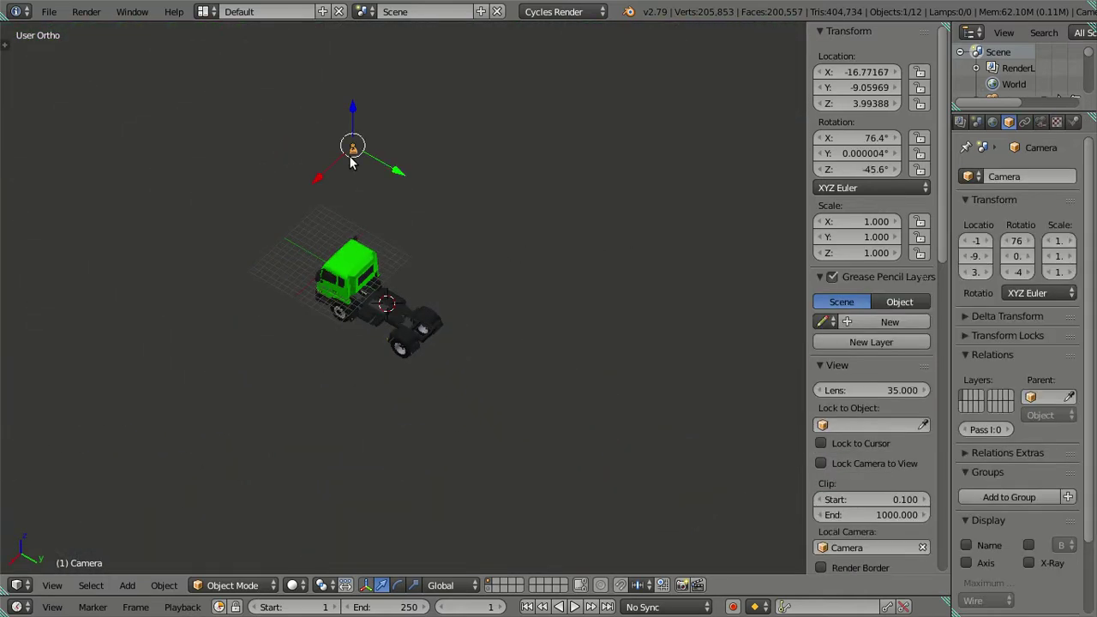
{"action": "scroll", "coordinate": [364, 297], "scroll_direction": "up", "scroll_amount": 6}
{"action": "scroll", "coordinate": [352, 334], "scroll_direction": "up", "scroll_amount": 3}
{"action": "middle_click_drag", "start_coordinate": [352, 333], "coordinate": [435, 318]}
{"action": "scroll", "coordinate": [304, 375], "scroll_direction": "up", "scroll_amount": 3}
{"action": "scroll", "coordinate": [305, 374], "scroll_direction": "down", "scroll_amount": 4}
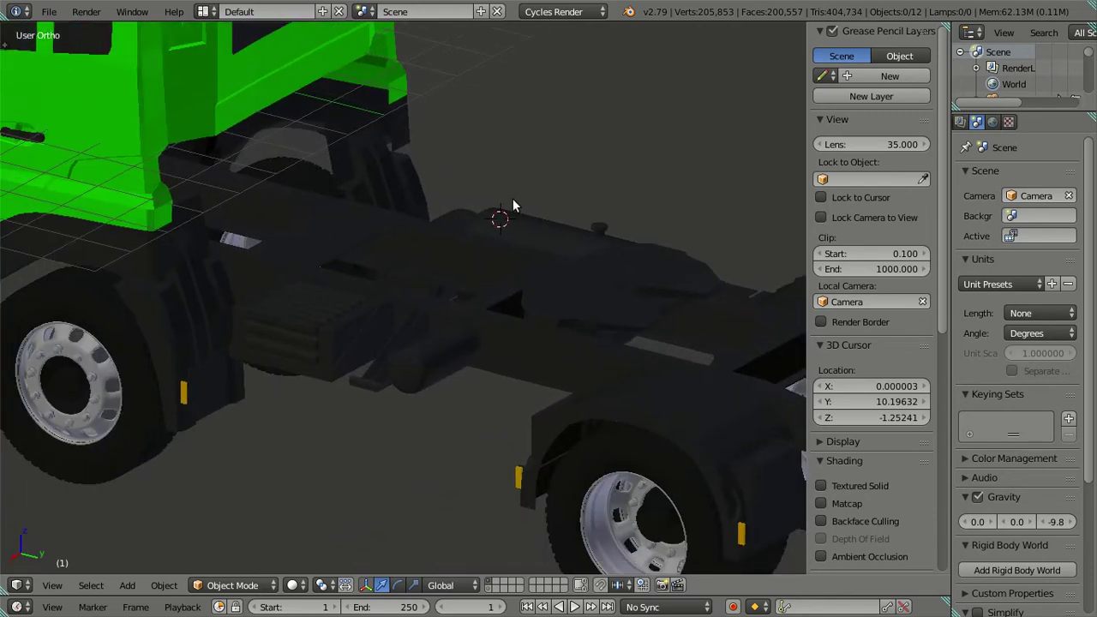
{"action": "scroll", "coordinate": [196, 397], "scroll_direction": "up", "scroll_amount": 2}
Duplicate the front wheel and move the copy back along Y to 9.30
{"action": "right_click", "coordinate": [200, 415]}
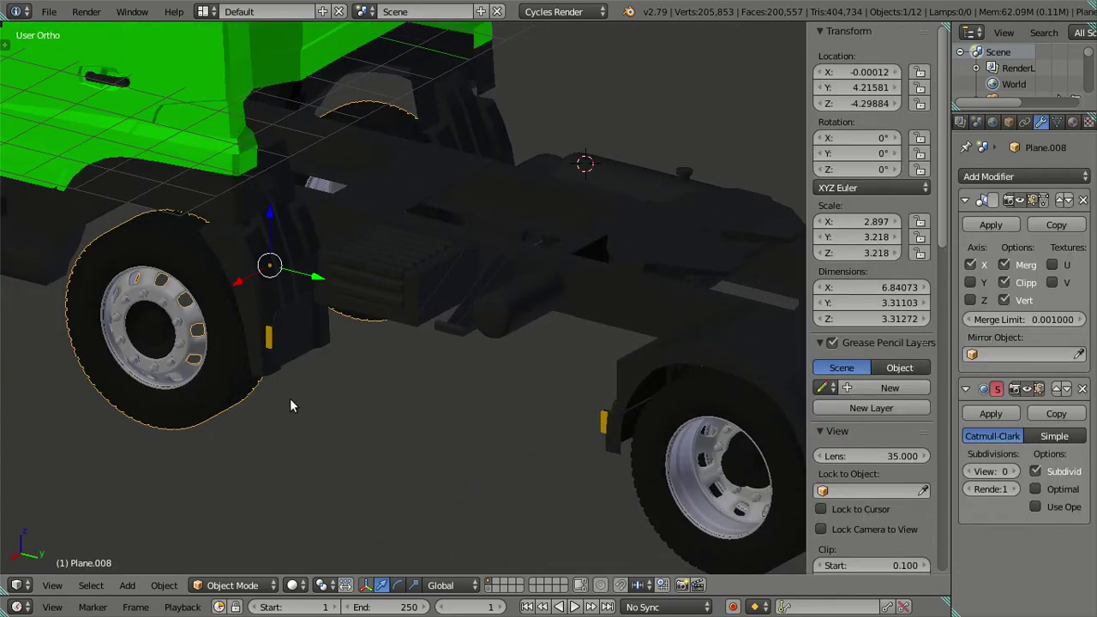
{"action": "key", "text": "shift+d"}
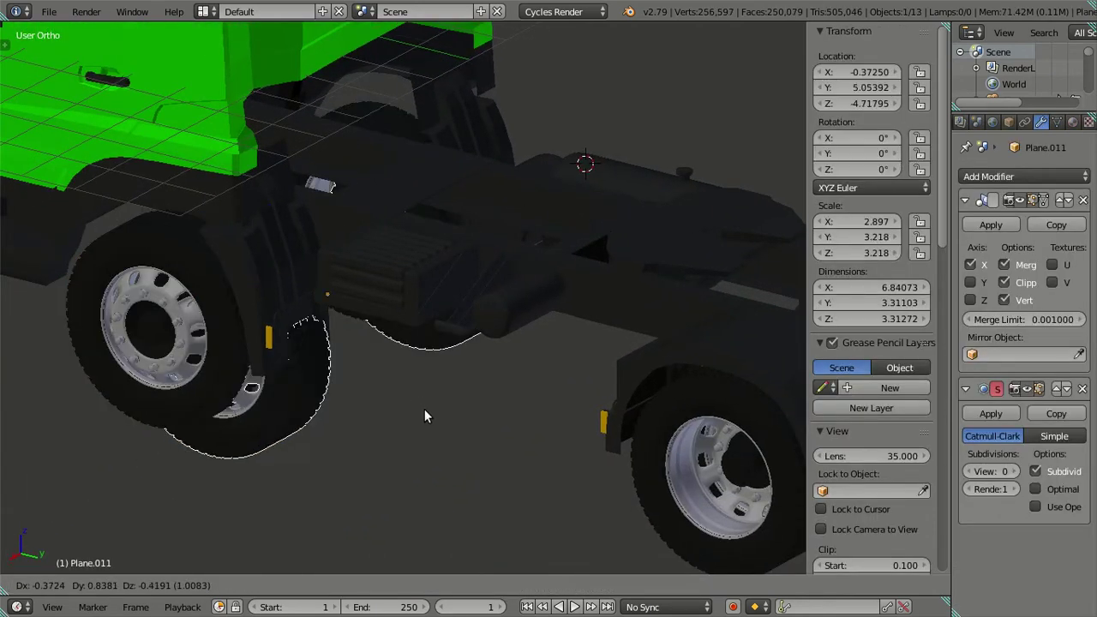
{"action": "right_click", "coordinate": [435, 442]}
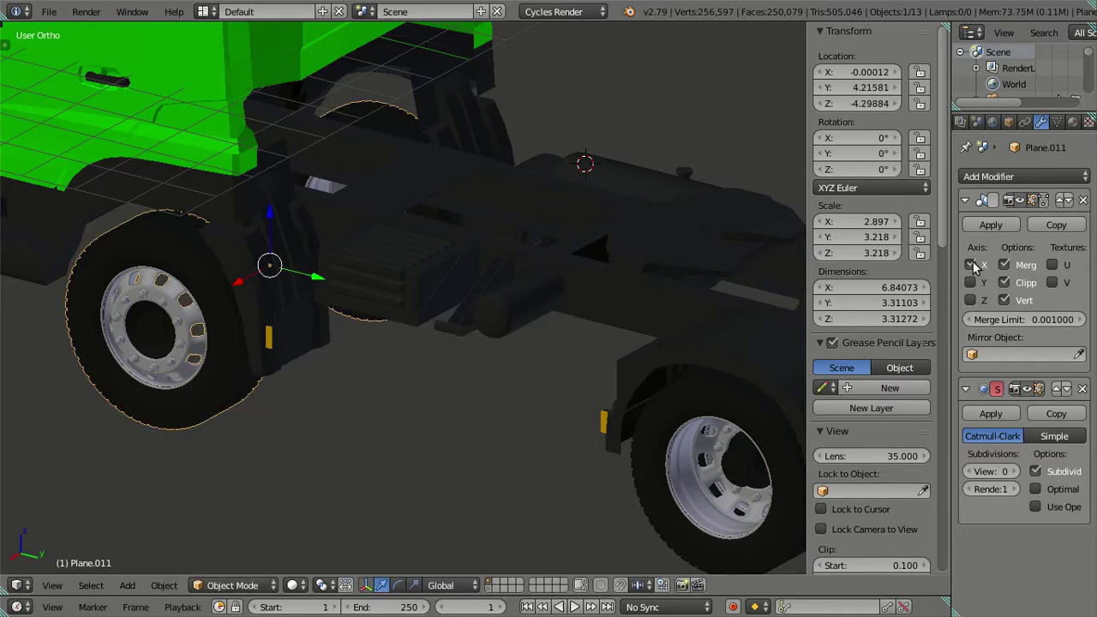
{"action": "mouse_move", "coordinate": [312, 278]}
{"action": "left_mouse_down"}
{"action": "mouse_move", "coordinate": [529, 343]}
{"action": "mouse_move", "coordinate": [583, 343]}
{"action": "left_mouse_up"}
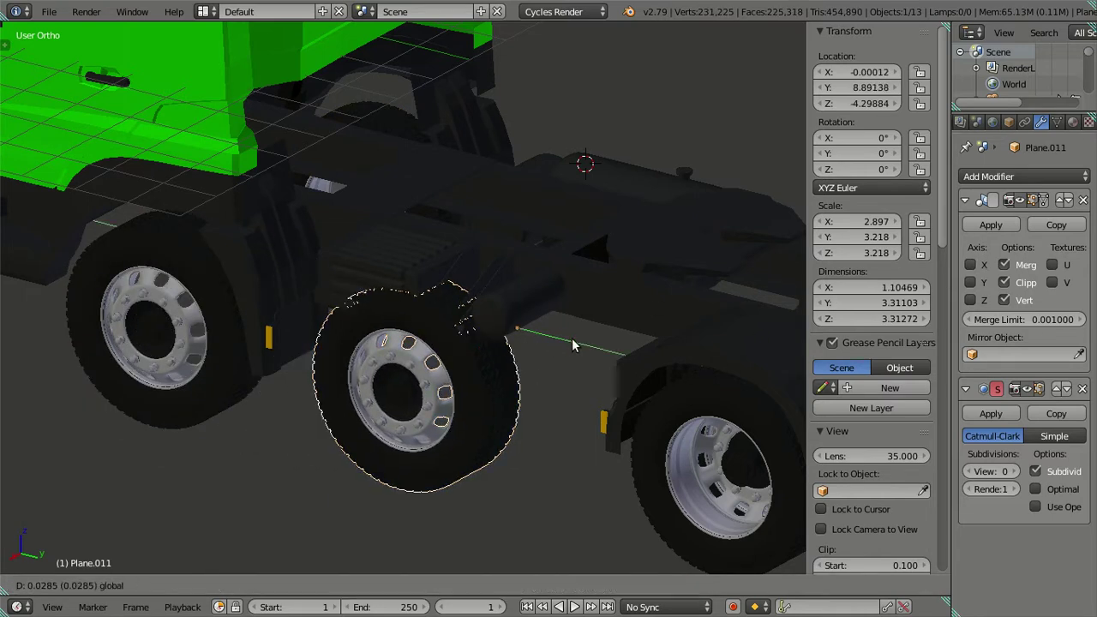
{"action": "mouse_move", "coordinate": [550, 408]}
{"action": "middle_mouse_down"}
{"action": "mouse_move", "coordinate": [526, 407]}
{"action": "mouse_move", "coordinate": [510, 389]}
{"action": "mouse_move", "coordinate": [456, 397]}
{"action": "mouse_move", "coordinate": [441, 427]}
{"action": "mouse_move", "coordinate": [446, 438]}
{"action": "mouse_move", "coordinate": [546, 373]}
{"action": "mouse_move", "coordinate": [555, 393]}
{"action": "mouse_move", "coordinate": [541, 371]}
{"action": "middle_mouse_up"}
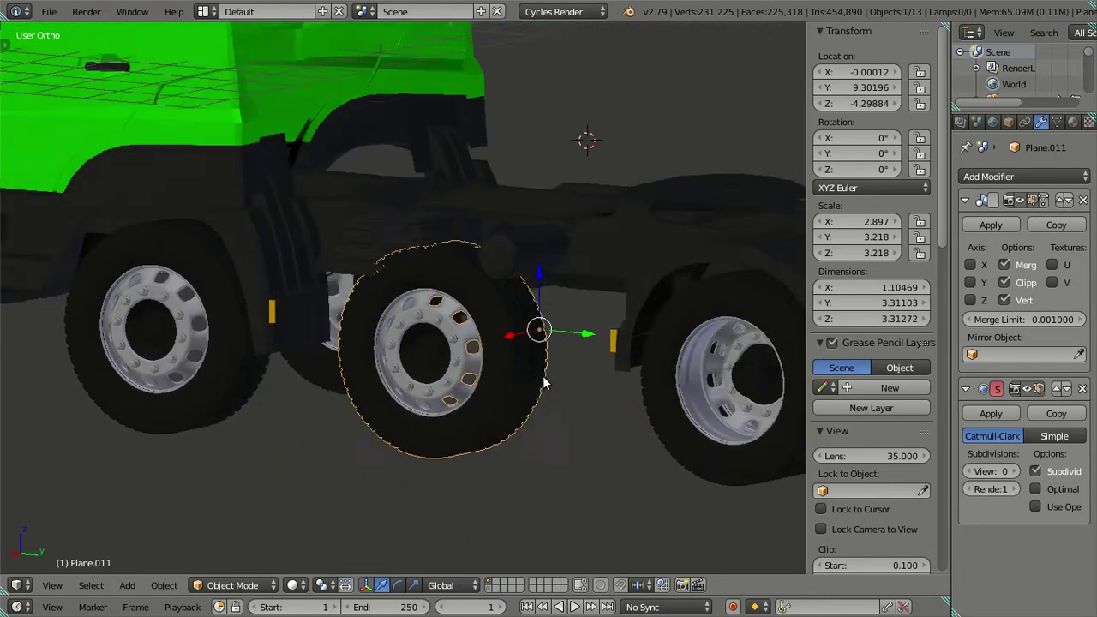
{"action": "scroll", "coordinate": [532, 343], "scroll_direction": "up", "scroll_amount": 2}
{"action": "scroll", "coordinate": [441, 340], "scroll_direction": "up", "scroll_amount": 2}
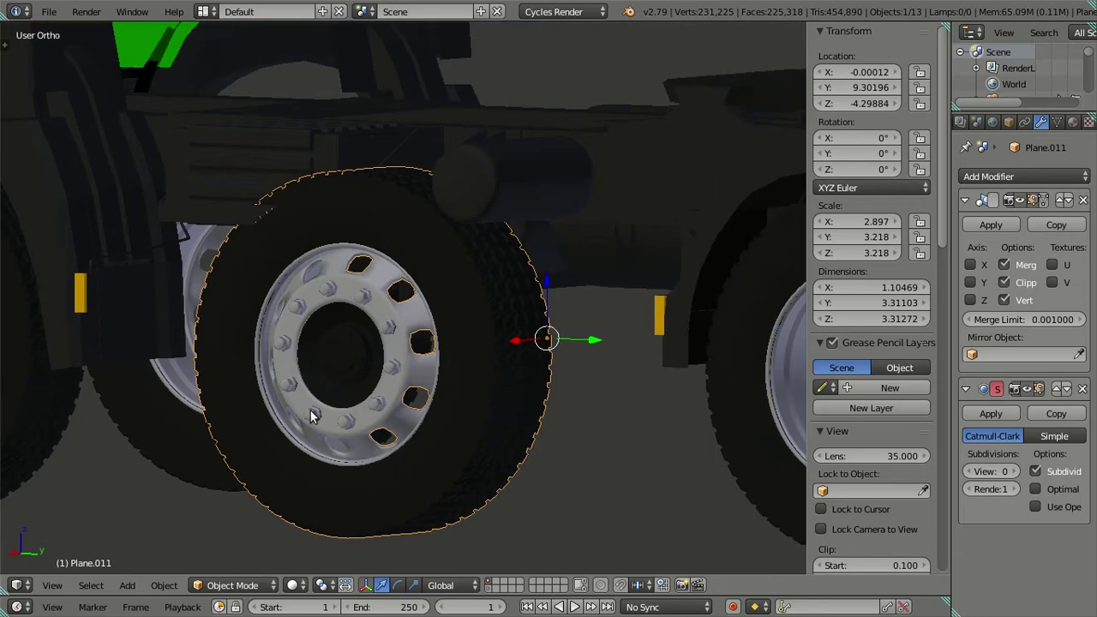
Inspect the copied wheel's mesh from a top view, then return to Object Mode
{"action": "scroll", "coordinate": [310, 409], "scroll_direction": "up", "scroll_amount": 2}
{"action": "scroll", "coordinate": [312, 389], "scroll_direction": "down", "scroll_amount": 2}
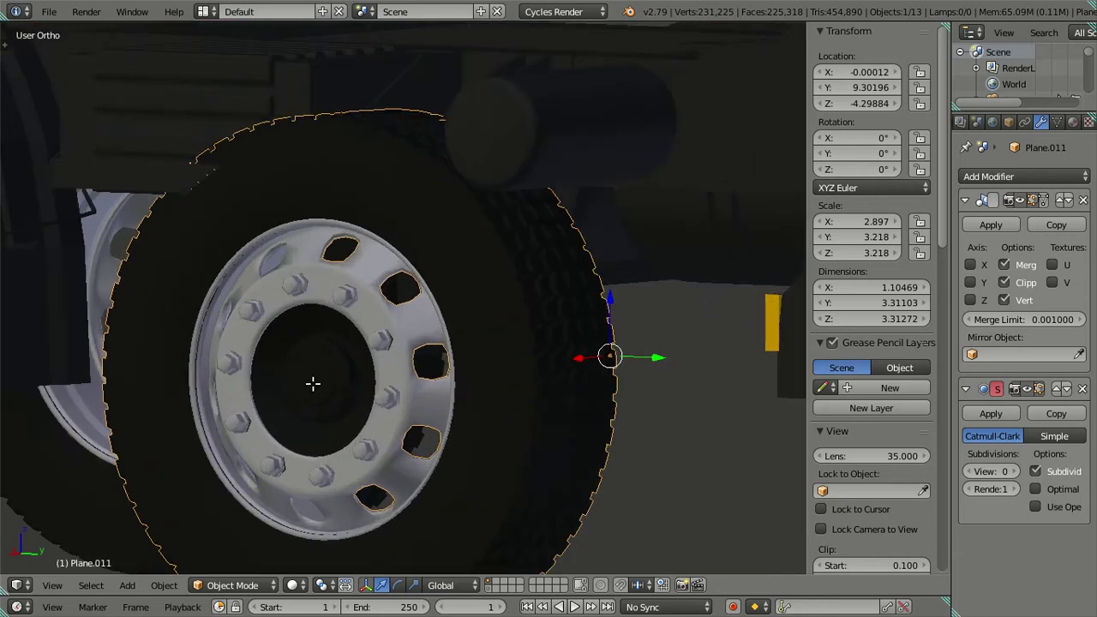
{"action": "key", "text": "Tab"}
{"action": "scroll", "coordinate": [395, 435], "scroll_direction": "down", "scroll_amount": 2}
{"action": "scroll", "coordinate": [395, 435], "scroll_direction": "down", "scroll_amount": 2}
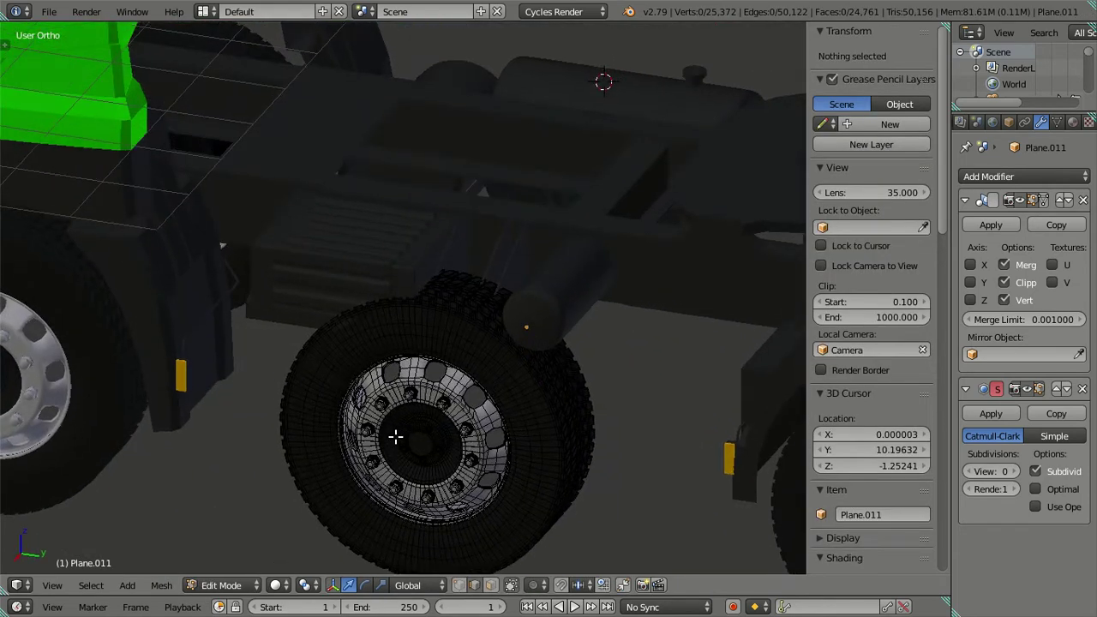
{"action": "key", "text": "KP_7"}
{"action": "scroll", "coordinate": [431, 507], "scroll_direction": "up", "scroll_amount": 2}
{"action": "scroll", "coordinate": [556, 343], "scroll_direction": "up", "scroll_amount": 2}
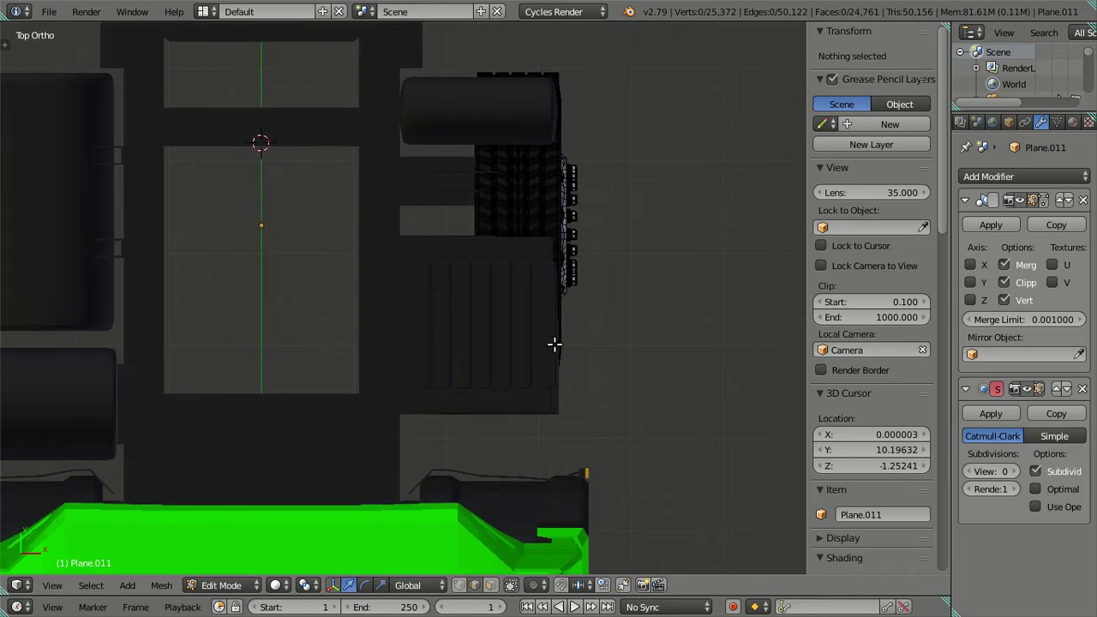
{"action": "scroll", "coordinate": [590, 289], "scroll_direction": "up", "scroll_amount": 2}
{"action": "middle_click_drag", "start_coordinate": [590, 289], "coordinate": [262, 394], "text": "shift"}
{"action": "scroll", "coordinate": [396, 353], "scroll_direction": "up", "scroll_amount": 1}
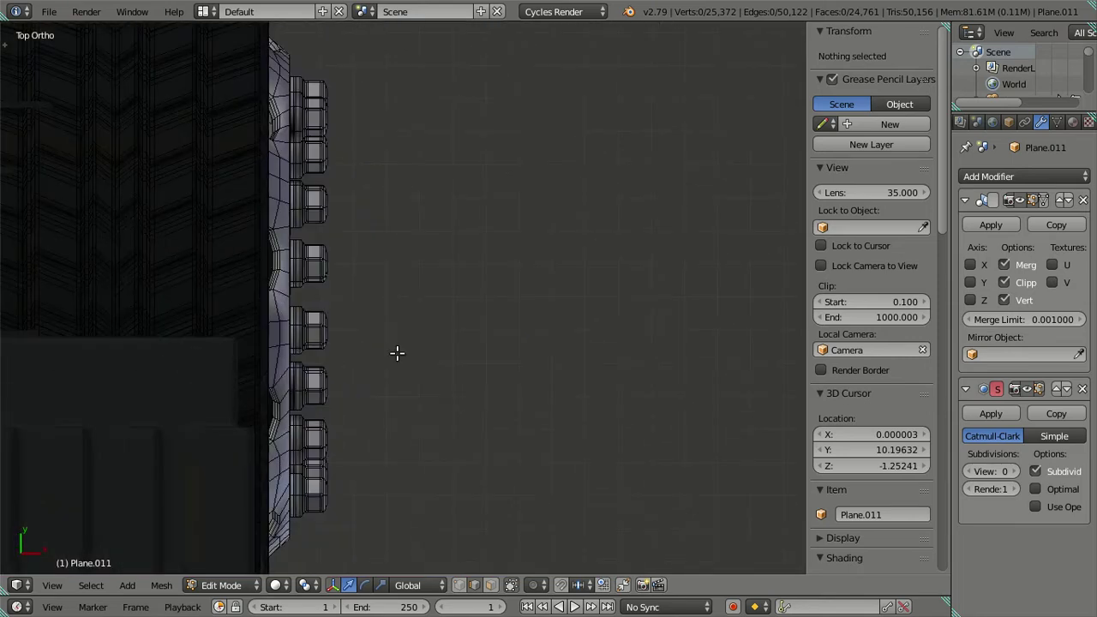
{"action": "scroll", "coordinate": [397, 352], "scroll_direction": "down", "scroll_amount": 2}
{"action": "scroll", "coordinate": [472, 351], "scroll_direction": "down", "scroll_amount": 1}
{"action": "mouse_move", "coordinate": [472, 351]}
{"action": "middle_mouse_down"}
{"action": "mouse_move", "coordinate": [441, 284]}
{"action": "mouse_move", "coordinate": [299, 212]}
{"action": "mouse_move", "coordinate": [274, 184]}
{"action": "middle_mouse_up"}
{"action": "key", "text": "Tab"}
Lower the copied wheel to Z -5.71, frame it, and enter Edit Mode
{"action": "left_click_drag", "start_coordinate": [551, 216], "coordinate": [581, 389]}
{"action": "mouse_move", "coordinate": [582, 389]}
{"action": "middle_mouse_down"}
{"action": "mouse_move", "coordinate": [550, 182]}
{"action": "mouse_move", "coordinate": [526, 157]}
{"action": "mouse_move", "coordinate": [460, 186]}
{"action": "mouse_move", "coordinate": [477, 205]}
{"action": "mouse_move", "coordinate": [498, 182]}
{"action": "mouse_move", "coordinate": [496, 147]}
{"action": "mouse_move", "coordinate": [522, 211]}
{"action": "mouse_move", "coordinate": [534, 159]}
{"action": "mouse_move", "coordinate": [541, 221]}
{"action": "mouse_move", "coordinate": [497, 257]}
{"action": "mouse_move", "coordinate": [480, 245]}
{"action": "middle_mouse_up"}
{"action": "key", "text": "KP_Decimal"}
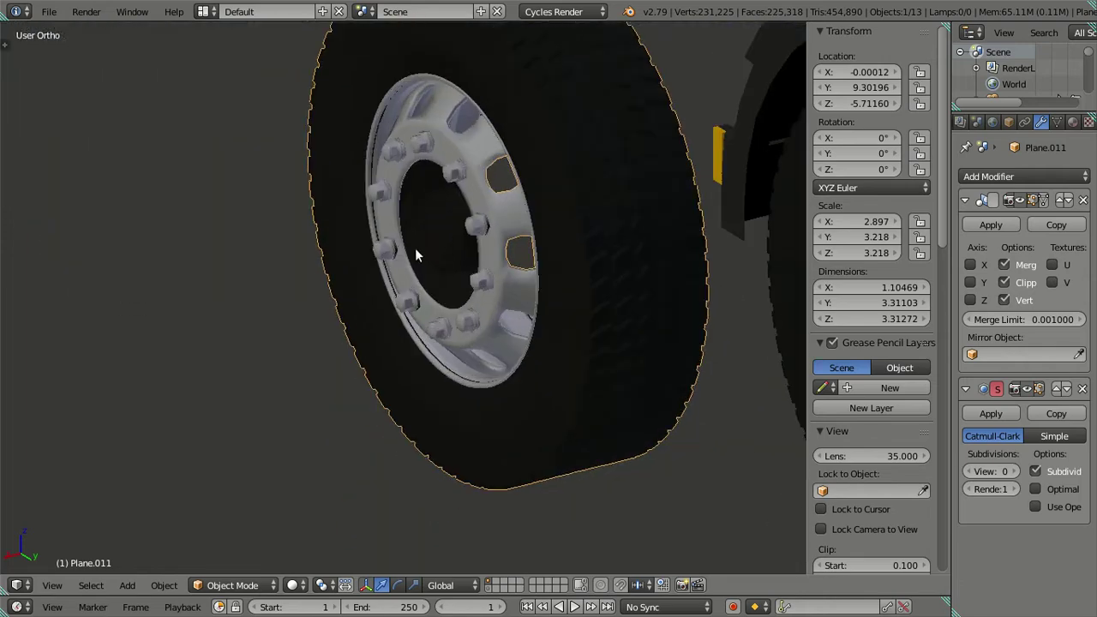
{"action": "scroll", "coordinate": [414, 248], "scroll_direction": "up", "scroll_amount": 2}
{"action": "key", "text": "Tab"}
{"action": "middle_click_drag", "start_coordinate": [463, 203], "coordinate": [489, 221]}
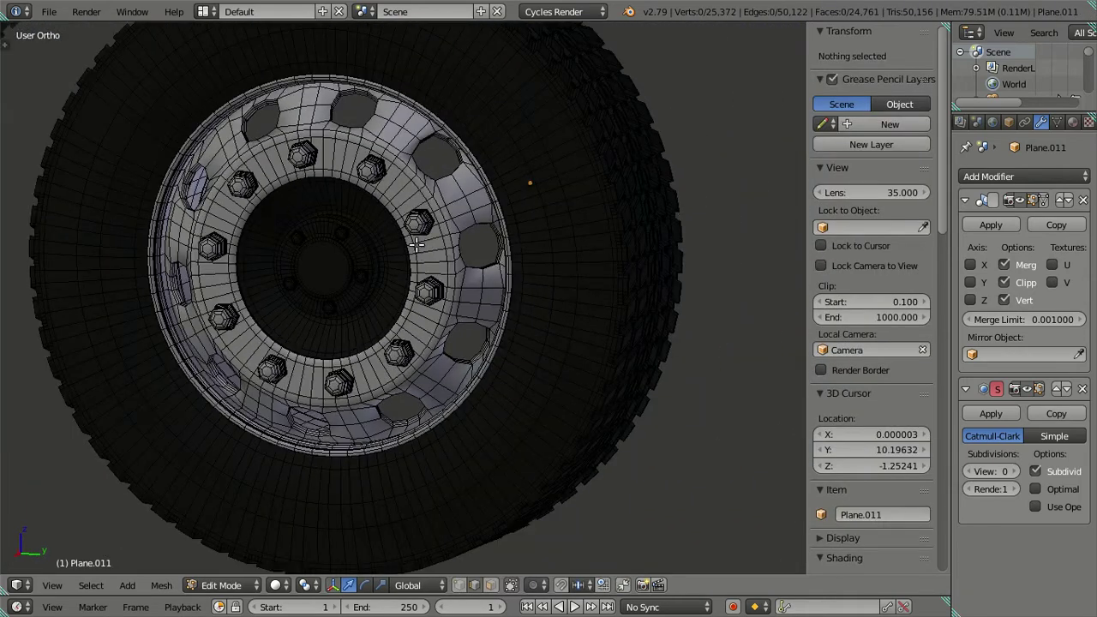
{"action": "scroll", "coordinate": [371, 246], "scroll_direction": "up", "scroll_amount": 3}
Delete the copied wheel's centre hub disc together with a hex bolt
{"action": "key", "text": "a"}
{"action": "key", "text": "a"}
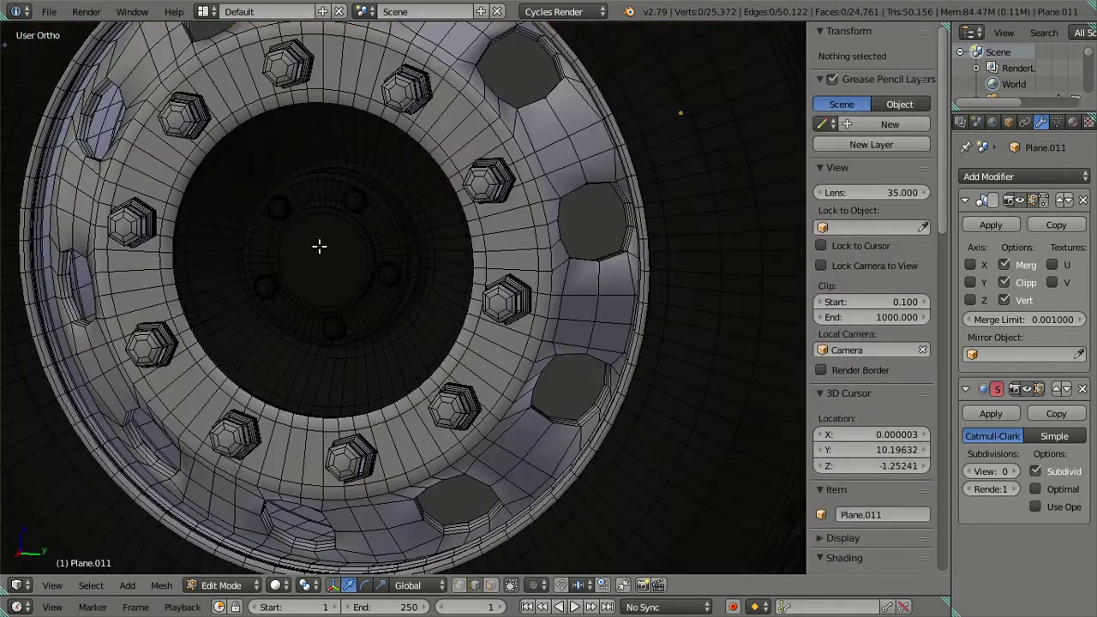
{"action": "key", "text": "l"}
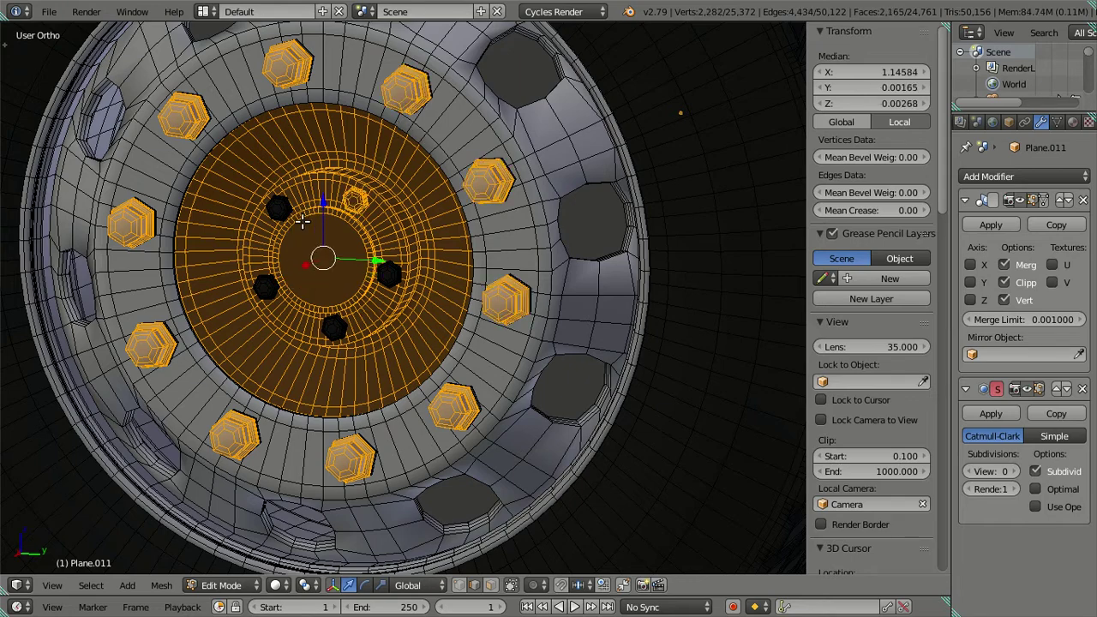
{"action": "right_click", "coordinate": [393, 272], "text": "shift"}
{"action": "middle_click_drag", "start_coordinate": [393, 270], "coordinate": [454, 138]}
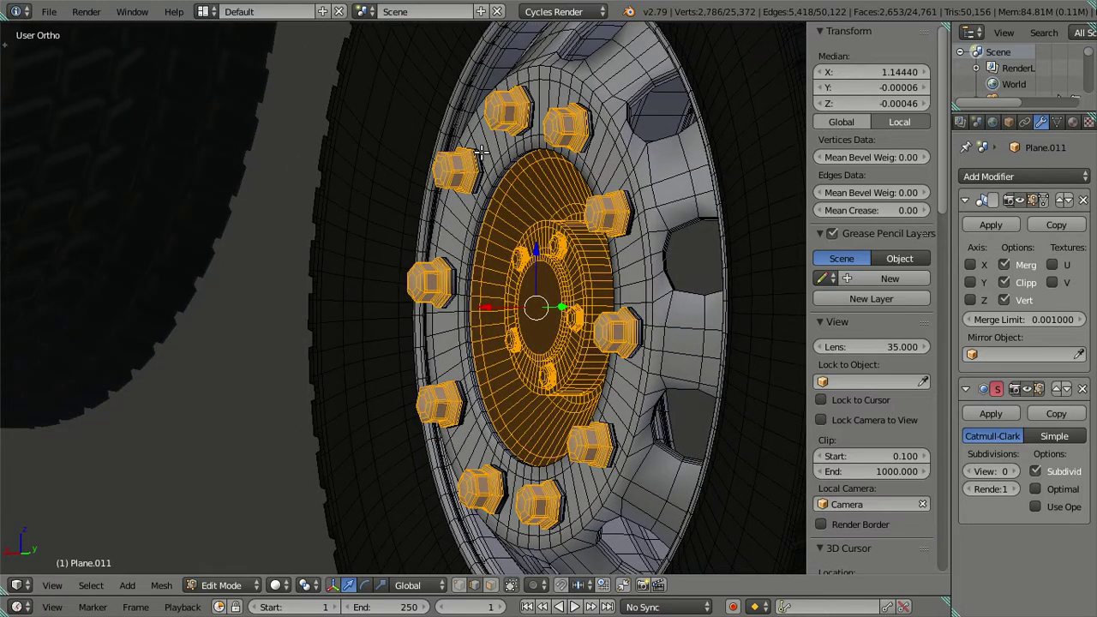
{"action": "key", "text": "x"}
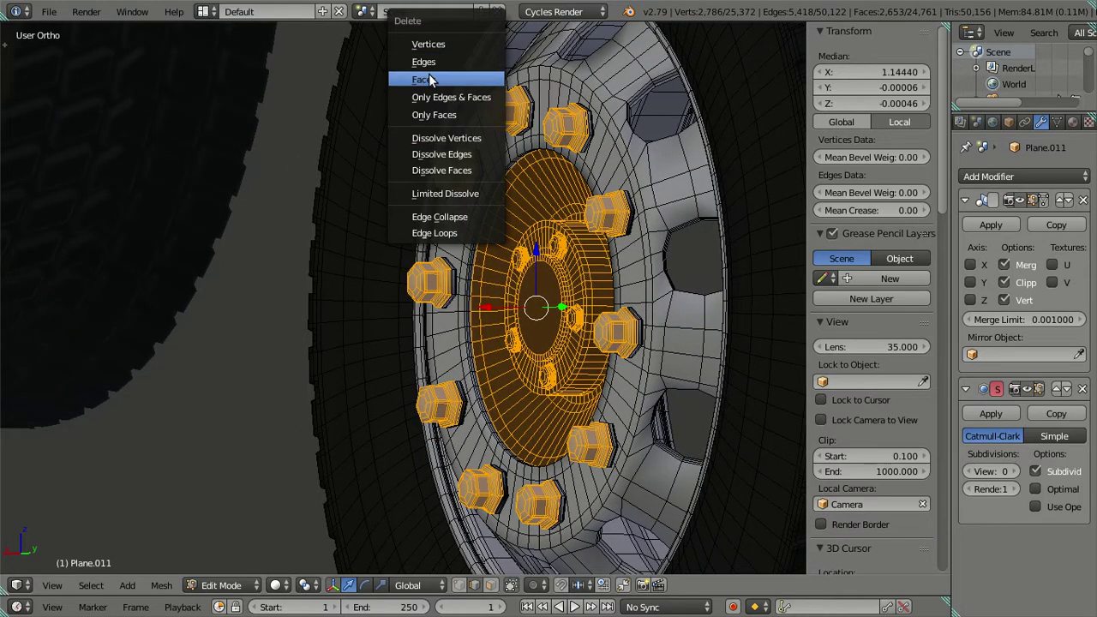
{"action": "left_click", "coordinate": [431, 79]}
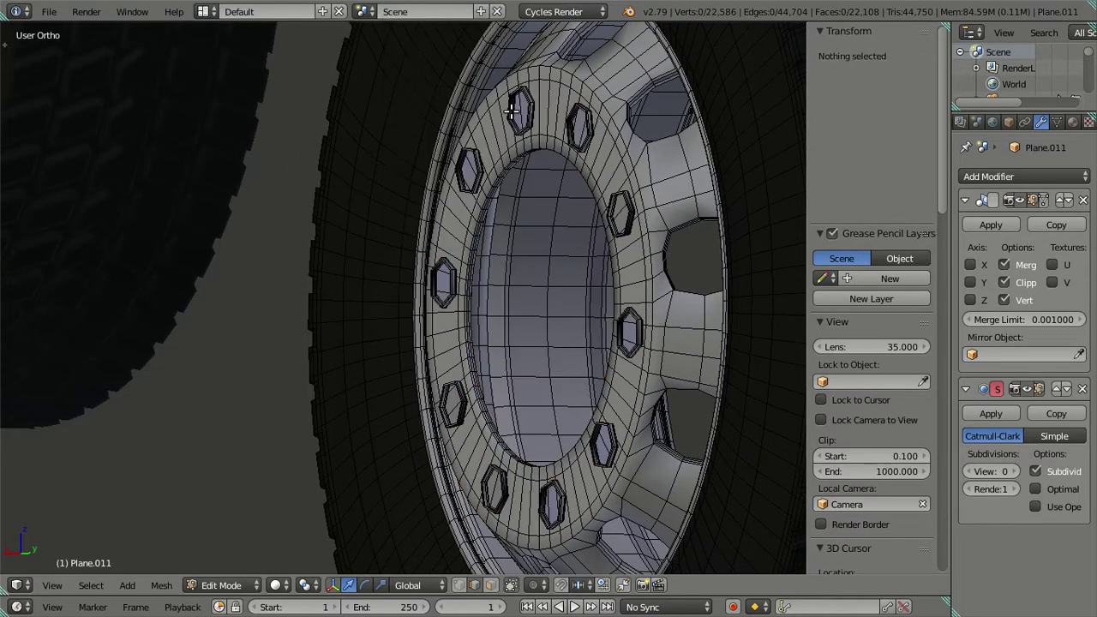
{"action": "scroll", "coordinate": [463, 190], "scroll_direction": "up", "scroll_amount": 2}
{"action": "mouse_move", "coordinate": [463, 190]}
{"action": "middle_mouse_down"}
{"action": "mouse_move", "coordinate": [563, 202]}
{"action": "mouse_move", "coordinate": [478, 167]}
{"action": "middle_mouse_up"}
Delete the remaining hexagonal bolt faces and unhide the rim faces, leaving an open ring
{"action": "key", "text": "a"}
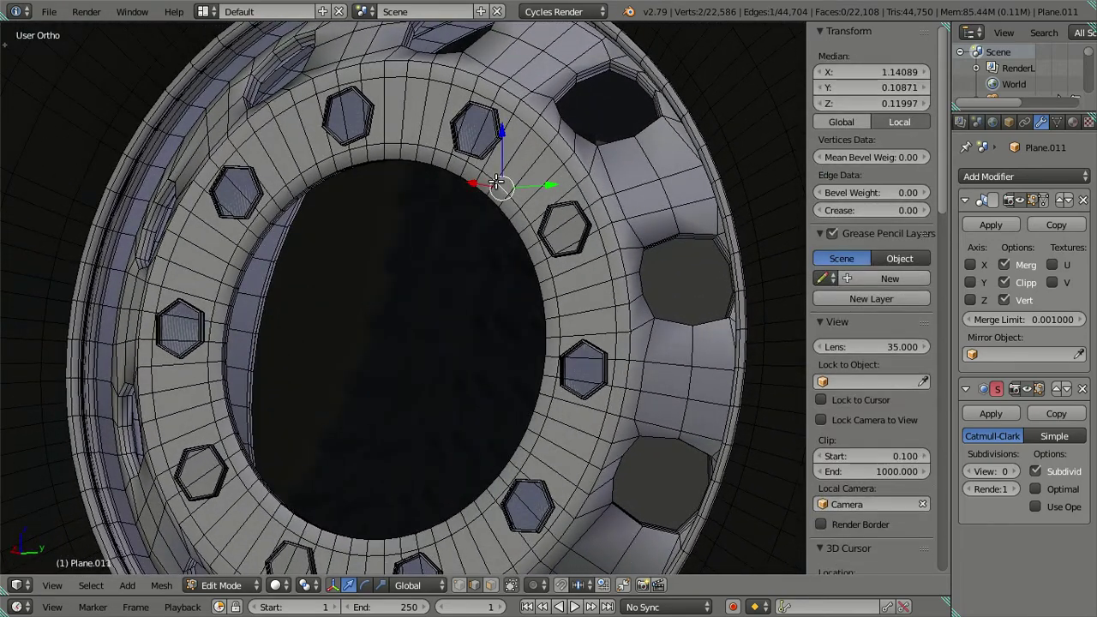
{"action": "key", "text": "a"}
{"action": "mouse_move", "coordinate": [496, 182]}
{"action": "middle_mouse_down"}
{"action": "mouse_move", "coordinate": [482, 222]}
{"action": "mouse_move", "coordinate": [524, 225]}
{"action": "mouse_move", "coordinate": [465, 238]}
{"action": "middle_mouse_up"}
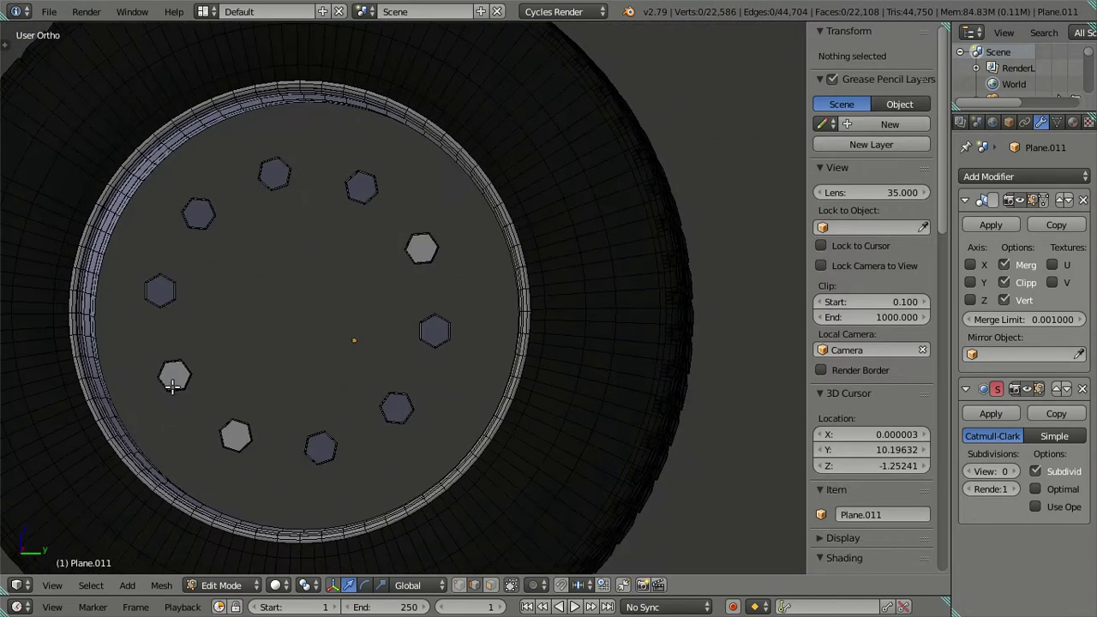
{"action": "key", "text": "l"}
{"action": "key", "text": "l"}
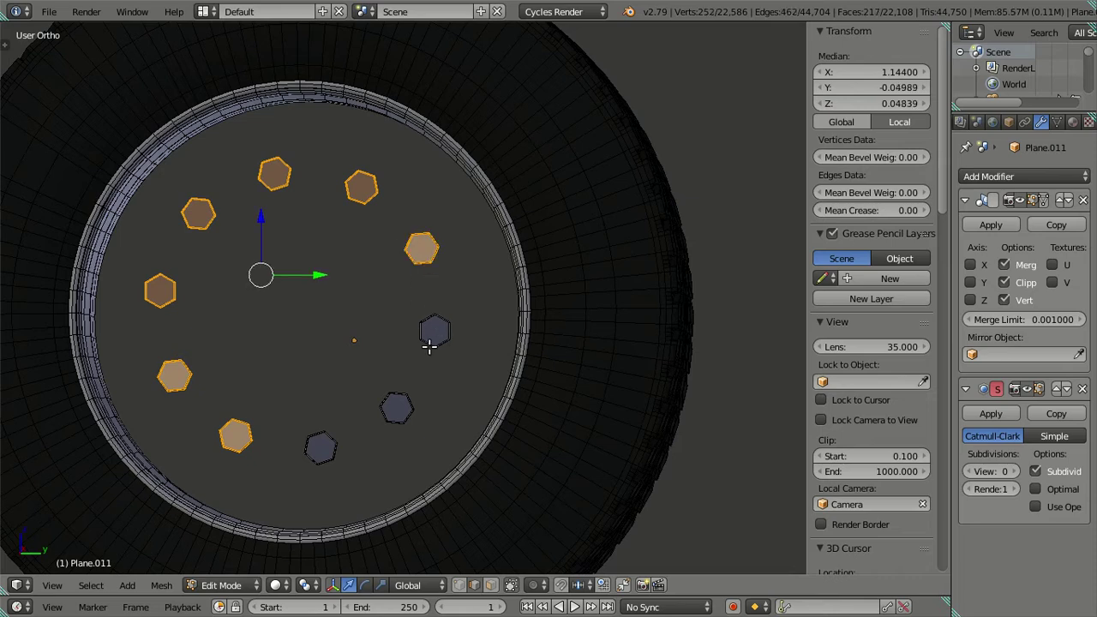
{"action": "key", "text": "x"}
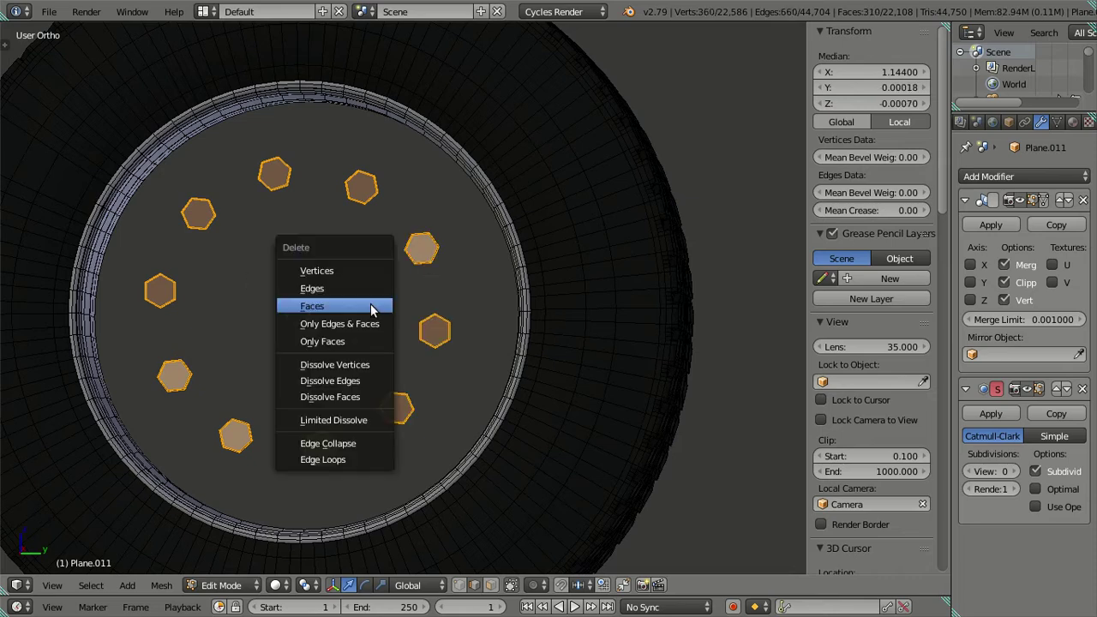
{"action": "left_click", "coordinate": [373, 303]}
{"action": "key", "text": "alt+h"}
{"action": "key", "text": "a"}
{"action": "mouse_move", "coordinate": [390, 278]}
{"action": "middle_mouse_down"}
{"action": "mouse_move", "coordinate": [360, 231]}
{"action": "mouse_move", "coordinate": [360, 185]}
{"action": "middle_mouse_up"}
{"action": "scroll", "coordinate": [360, 186], "scroll_direction": "down", "scroll_amount": 3}
{"action": "mouse_move", "coordinate": [357, 230]}
{"action": "middle_mouse_down"}
{"action": "mouse_move", "coordinate": [343, 335]}
{"action": "mouse_move", "coordinate": [423, 372]}
{"action": "mouse_move", "coordinate": [315, 353]}
{"action": "mouse_move", "coordinate": [369, 262]}
{"action": "mouse_move", "coordinate": [399, 392]}
{"action": "mouse_move", "coordinate": [405, 297]}
{"action": "mouse_move", "coordinate": [419, 382]}
{"action": "mouse_move", "coordinate": [357, 354]}
{"action": "mouse_move", "coordinate": [465, 445]}
{"action": "mouse_move", "coordinate": [426, 277]}
{"action": "mouse_move", "coordinate": [480, 360]}
{"action": "mouse_move", "coordinate": [602, 434]}
{"action": "mouse_move", "coordinate": [387, 414]}
{"action": "mouse_move", "coordinate": [304, 502]}
{"action": "mouse_move", "coordinate": [320, 489]}
{"action": "mouse_move", "coordinate": [364, 288]}
{"action": "mouse_move", "coordinate": [358, 311]}
{"action": "middle_mouse_up"}
{"action": "scroll", "coordinate": [405, 297], "scroll_direction": "down", "scroll_amount": 3}
{"action": "scroll", "coordinate": [419, 382], "scroll_direction": "up", "scroll_amount": 3}
{"action": "scroll", "coordinate": [419, 381], "scroll_direction": "down", "scroll_amount": 3}
{"action": "scroll", "coordinate": [465, 444], "scroll_direction": "up", "scroll_amount": 3}
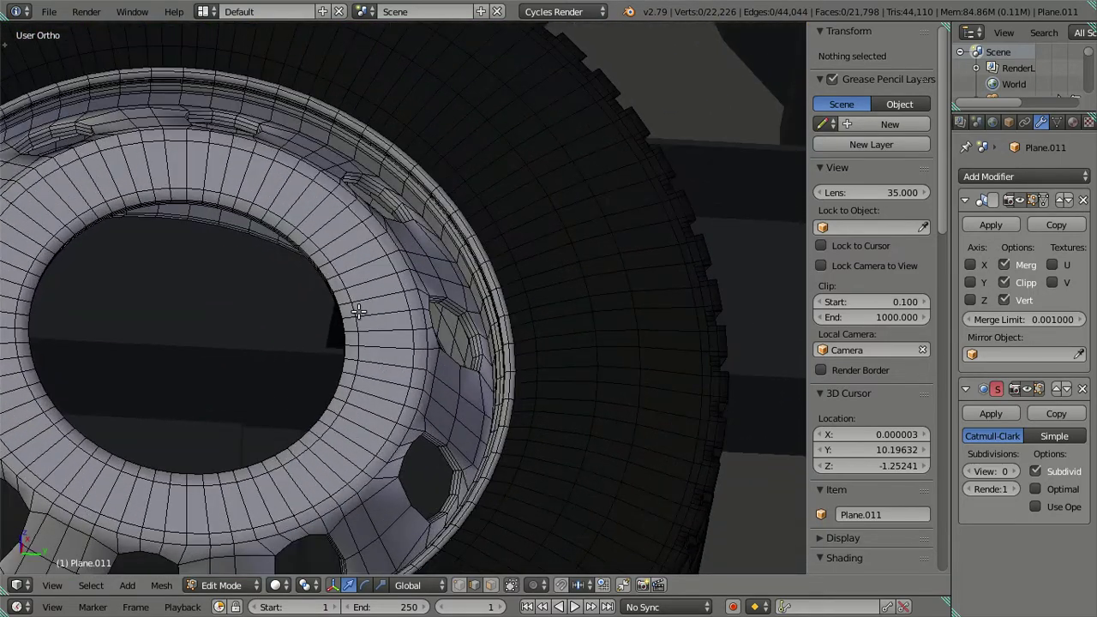
Snap the 3D cursor to the inner rim edge loop and set the wheel's origin there
{"action": "right_click", "coordinate": [354, 308], "text": "alt"}
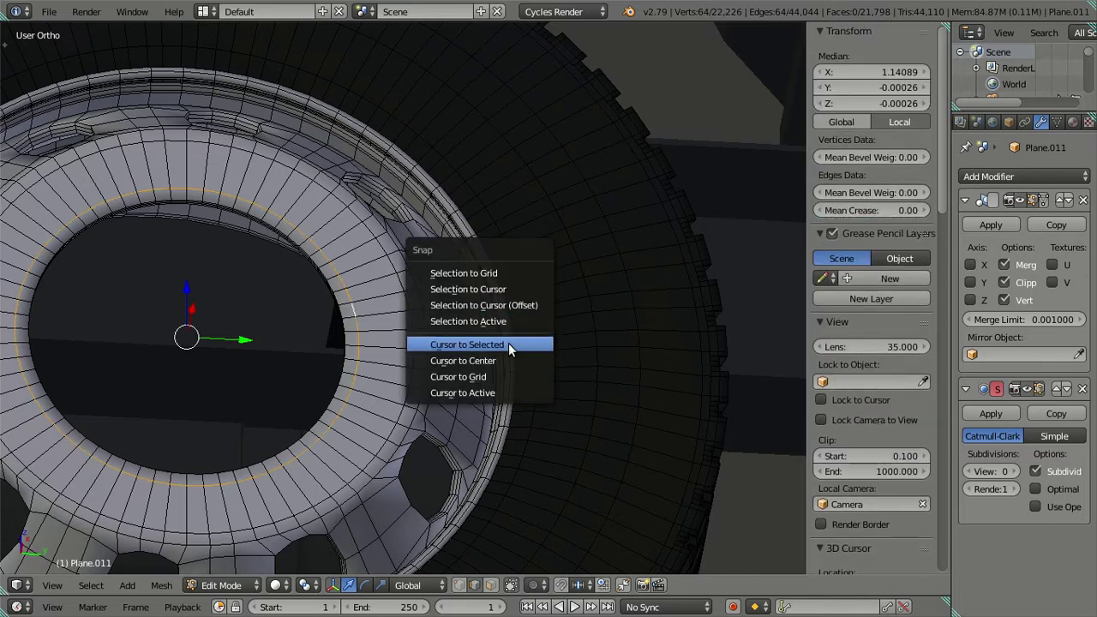
{"action": "left_click", "coordinate": [508, 344]}
{"action": "key", "text": "a"}
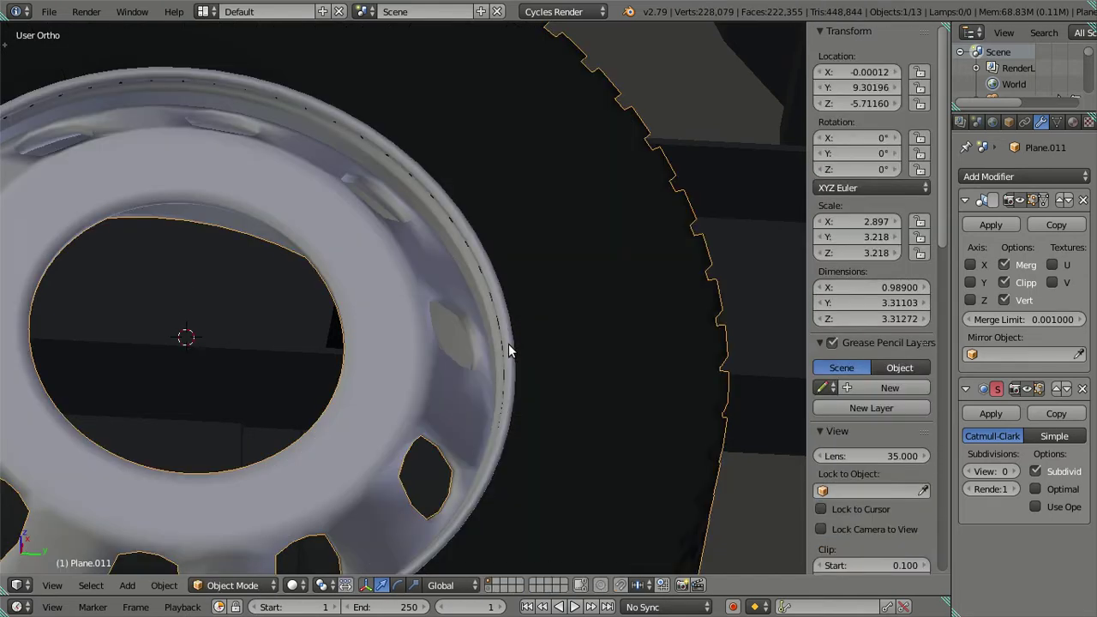
{"action": "key", "text": "ctrl+shift+alt+c"}
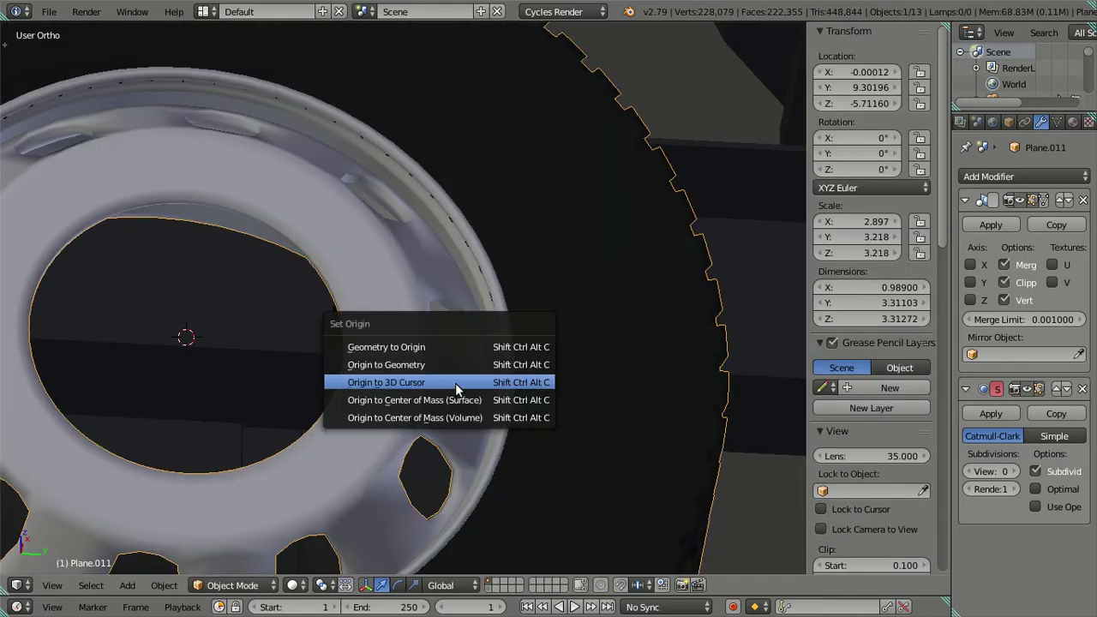
{"action": "left_click", "coordinate": [455, 381]}
{"action": "scroll", "coordinate": [462, 360], "scroll_direction": "down", "scroll_amount": 4}
{"action": "middle_click_drag", "start_coordinate": [483, 336], "coordinate": [489, 286]}
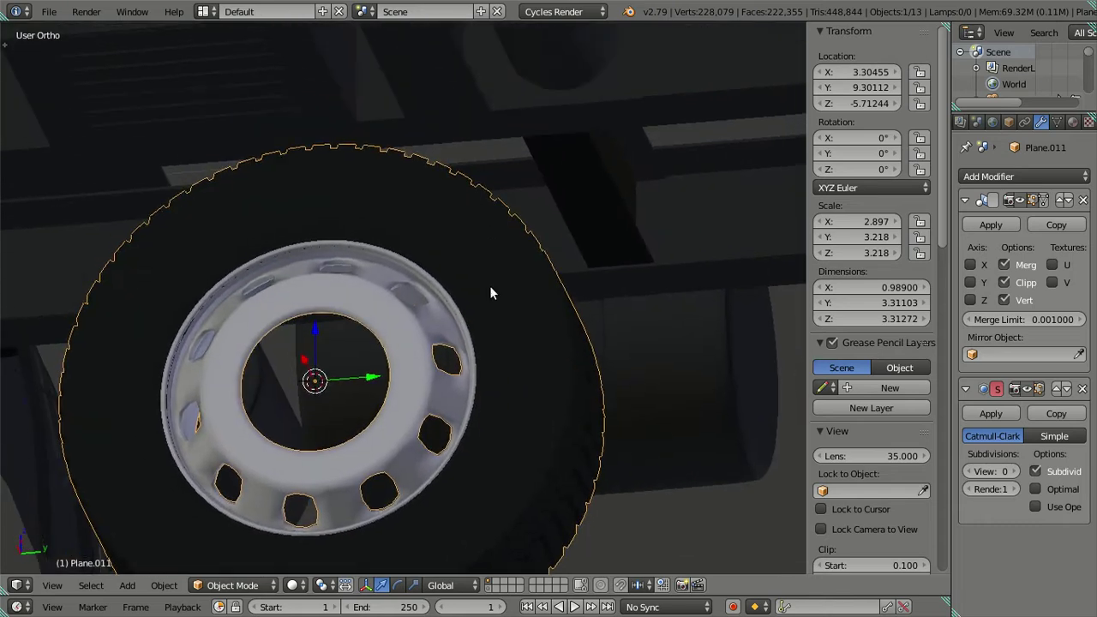
{"action": "scroll", "coordinate": [446, 248], "scroll_direction": "up", "scroll_amount": 4}
Snap the 3D cursor to two edges of the chassis box Plane.010, then leave Edit Mode
{"action": "right_click", "coordinate": [418, 250]}
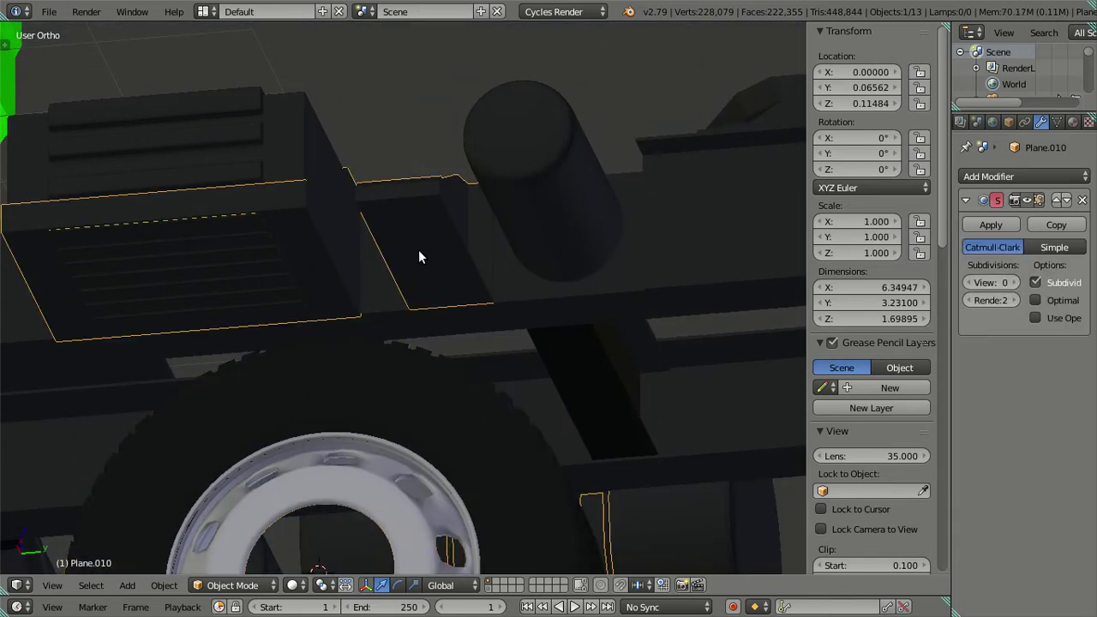
{"action": "scroll", "coordinate": [418, 250], "scroll_direction": "up", "scroll_amount": 2}
{"action": "key", "text": "Tab"}
{"action": "scroll", "coordinate": [418, 250], "scroll_direction": "up", "scroll_amount": 3}
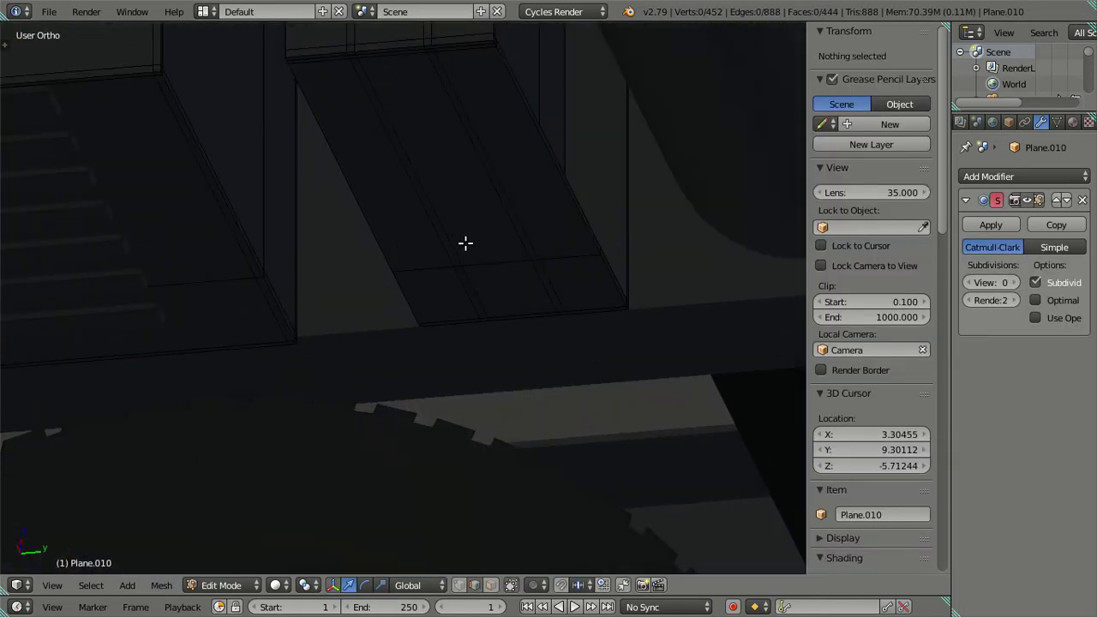
{"action": "right_click", "coordinate": [480, 178]}
{"action": "right_click", "coordinate": [439, 203], "text": "shift"}
{"action": "key", "text": "shift+s"}
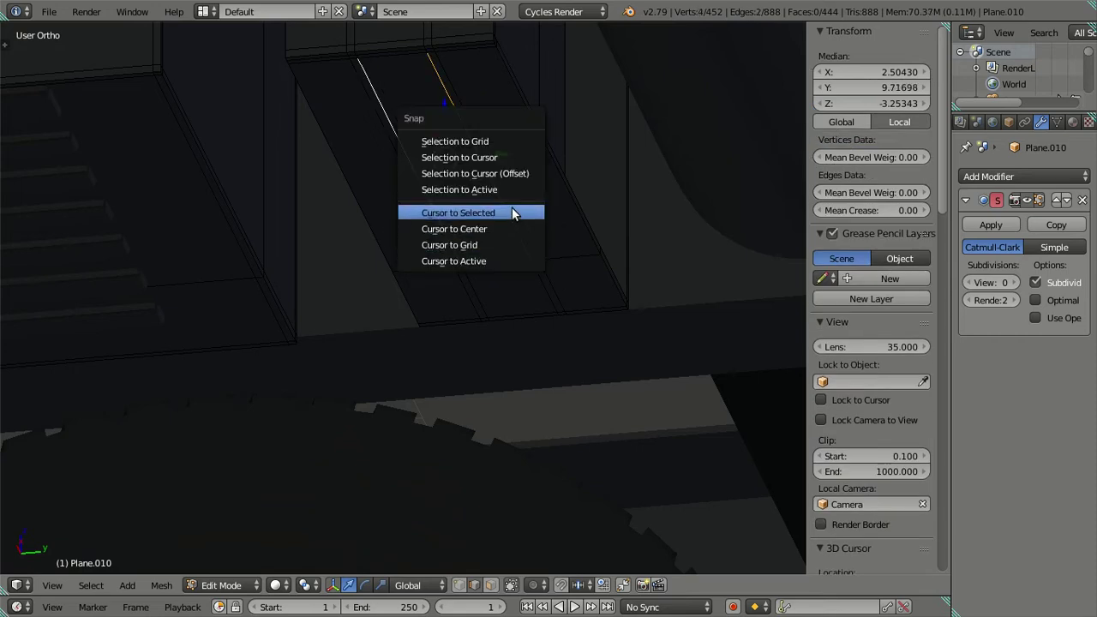
{"action": "left_click", "coordinate": [512, 212]}
{"action": "key", "text": "a"}
{"action": "scroll", "coordinate": [500, 235], "scroll_direction": "down", "scroll_amount": 8}
{"action": "right_click", "coordinate": [421, 379]}
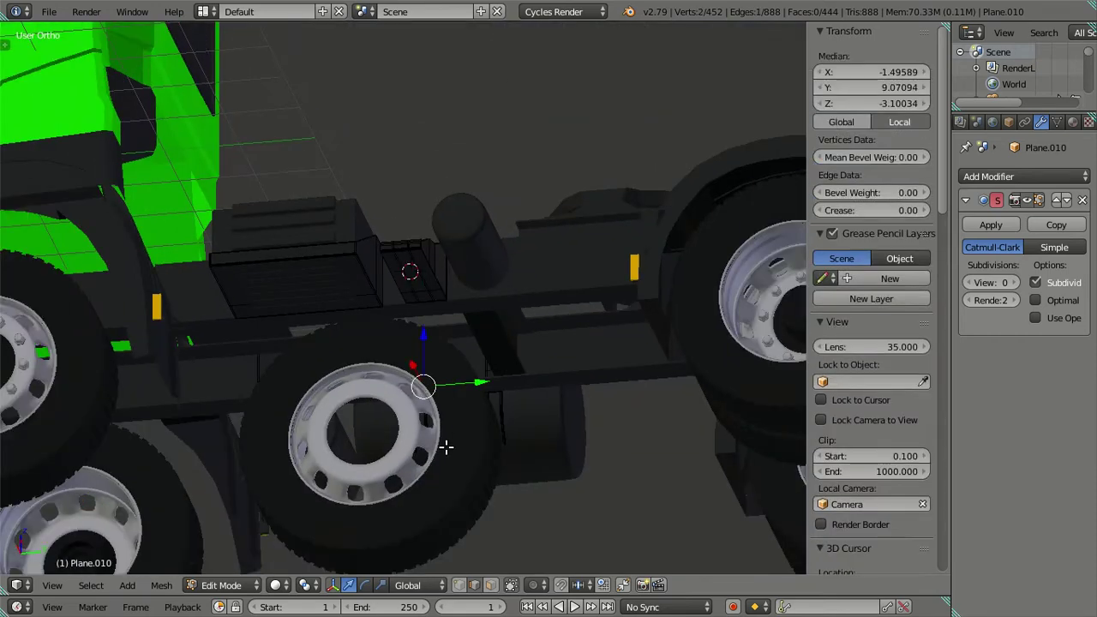
{"action": "key", "text": "Tab"}
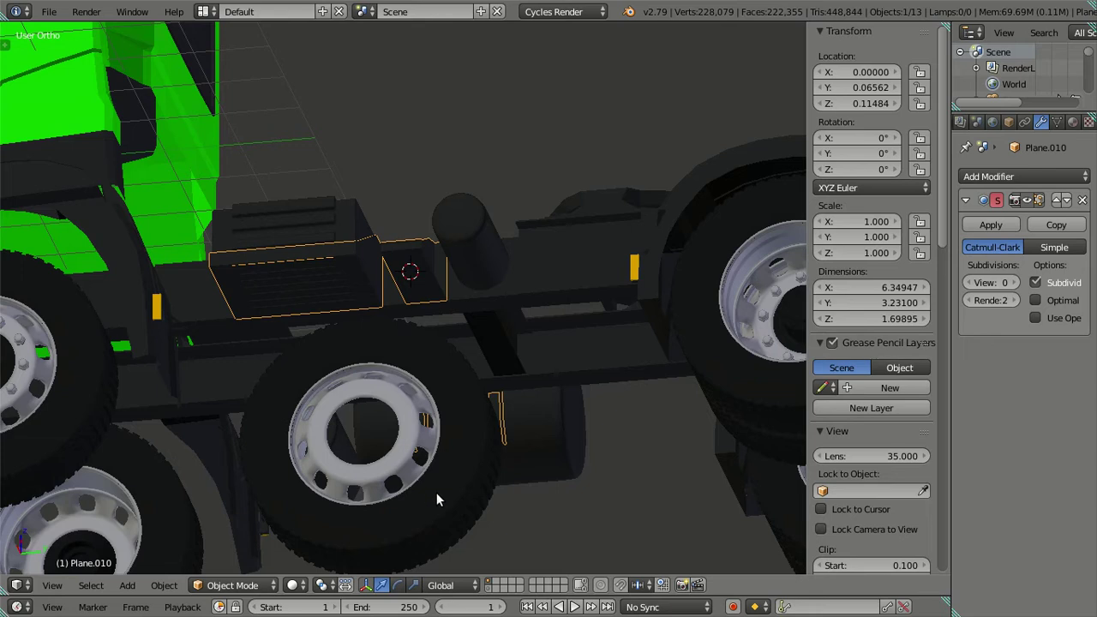
Rotate the wheel Plane.011 by -90° about the Y axis so it lies flat
{"action": "right_click", "coordinate": [451, 409]}
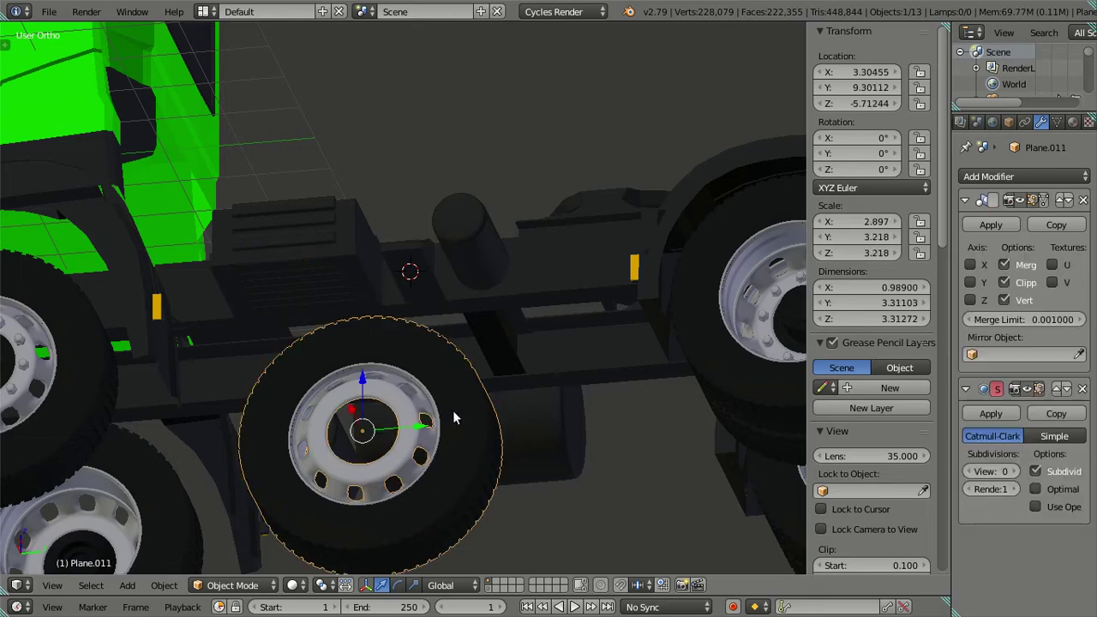
{"action": "middle_click_drag", "start_coordinate": [437, 410], "coordinate": [562, 464]}
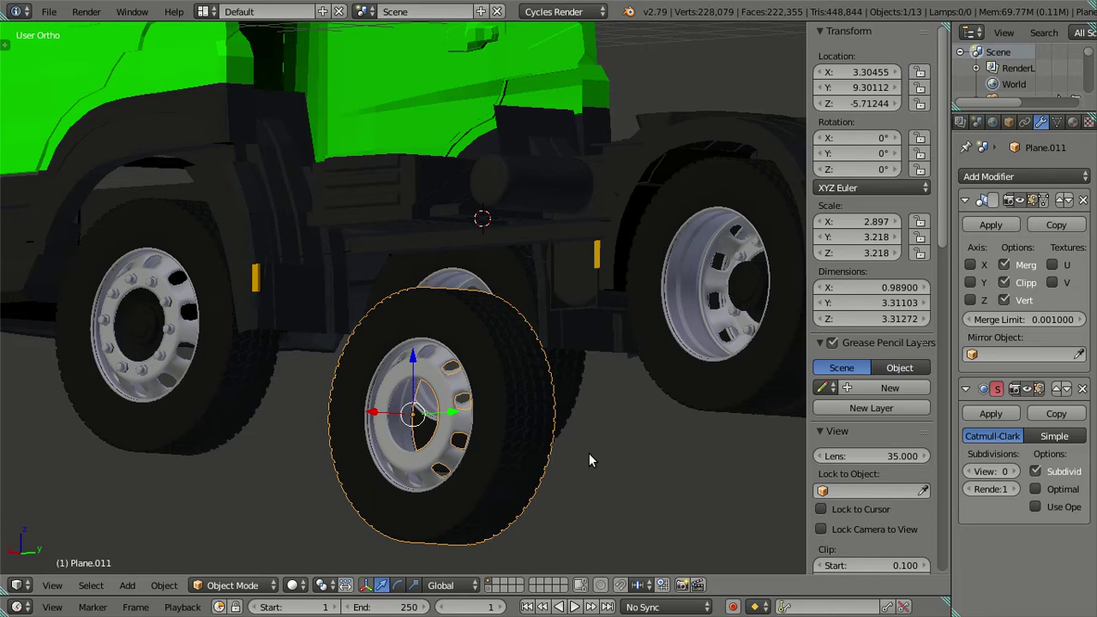
{"action": "type", "text": "rx90"}
{"action": "key", "text": "Escape"}
{"action": "type", "text": "ry-90"}
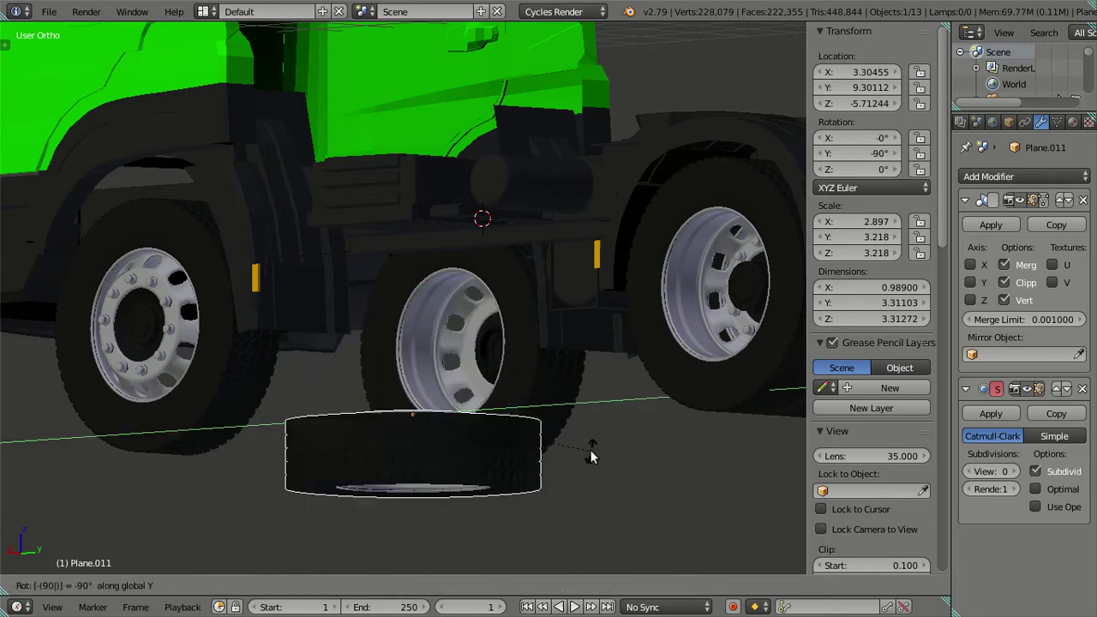
{"action": "key", "text": "Return"}
Move the wheel to the 3D cursor and slide it along X under the chassis
{"action": "mouse_move", "coordinate": [591, 454]}
{"action": "middle_mouse_down"}
{"action": "mouse_move", "coordinate": [484, 385]}
{"action": "mouse_move", "coordinate": [515, 371]}
{"action": "middle_mouse_up"}
{"action": "key", "text": "shift+s"}
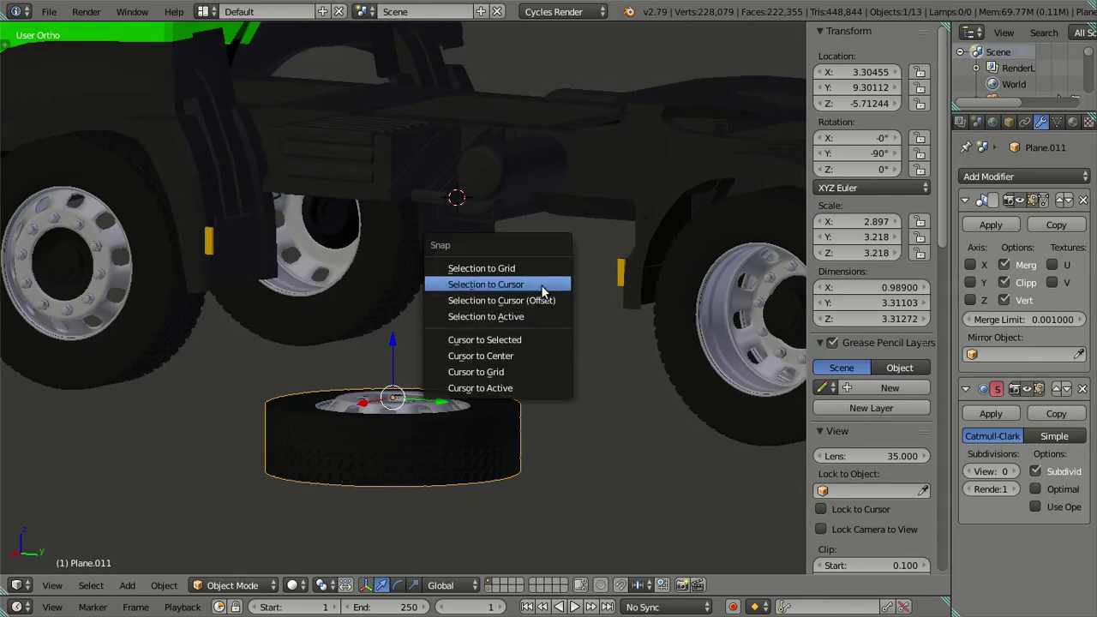
{"action": "left_click", "coordinate": [540, 285]}
{"action": "mouse_move", "coordinate": [540, 284]}
{"action": "middle_mouse_down"}
{"action": "mouse_move", "coordinate": [455, 286]}
{"action": "mouse_move", "coordinate": [441, 432]}
{"action": "mouse_move", "coordinate": [446, 418]}
{"action": "mouse_move", "coordinate": [349, 373]}
{"action": "mouse_move", "coordinate": [319, 391]}
{"action": "mouse_move", "coordinate": [336, 385]}
{"action": "middle_mouse_up"}
{"action": "left_click_drag", "start_coordinate": [477, 284], "coordinate": [514, 291]}
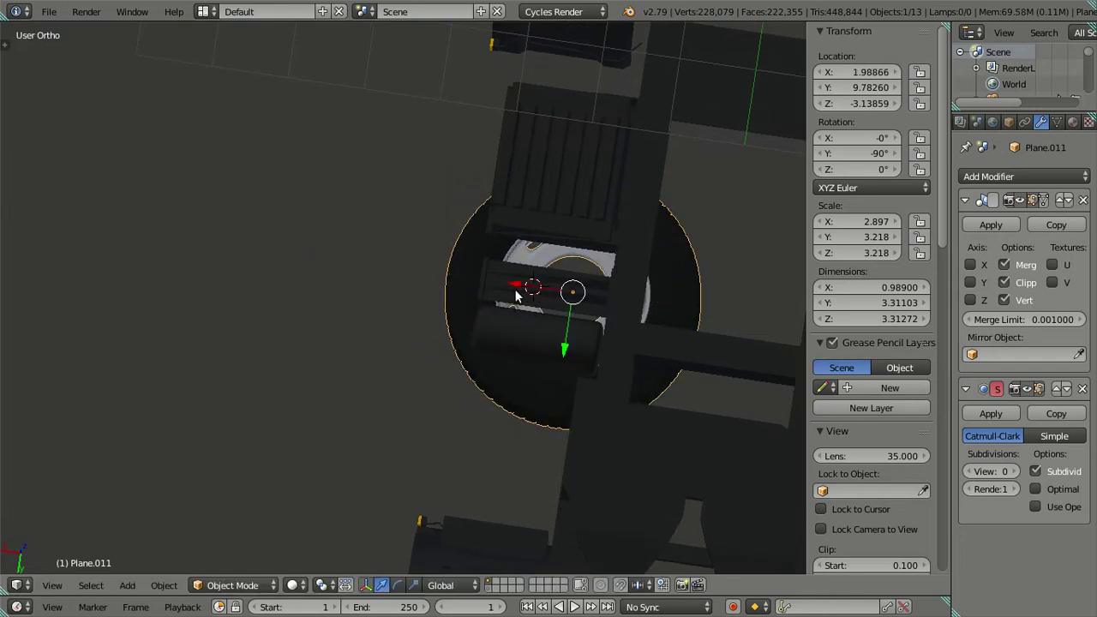
{"action": "key", "text": "KP_7"}
{"action": "scroll", "coordinate": [398, 312], "scroll_direction": "down", "scroll_amount": 2}
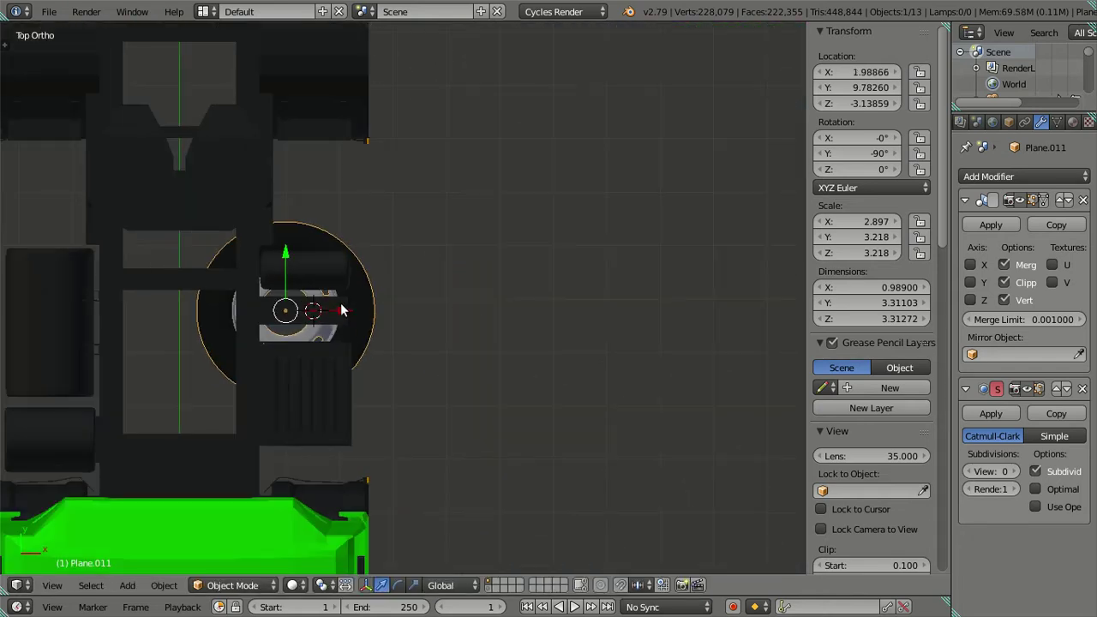
{"action": "mouse_move", "coordinate": [351, 311]}
{"action": "left_mouse_down"}
{"action": "mouse_move", "coordinate": [328, 310]}
{"action": "mouse_move", "coordinate": [339, 304]}
{"action": "left_mouse_up"}
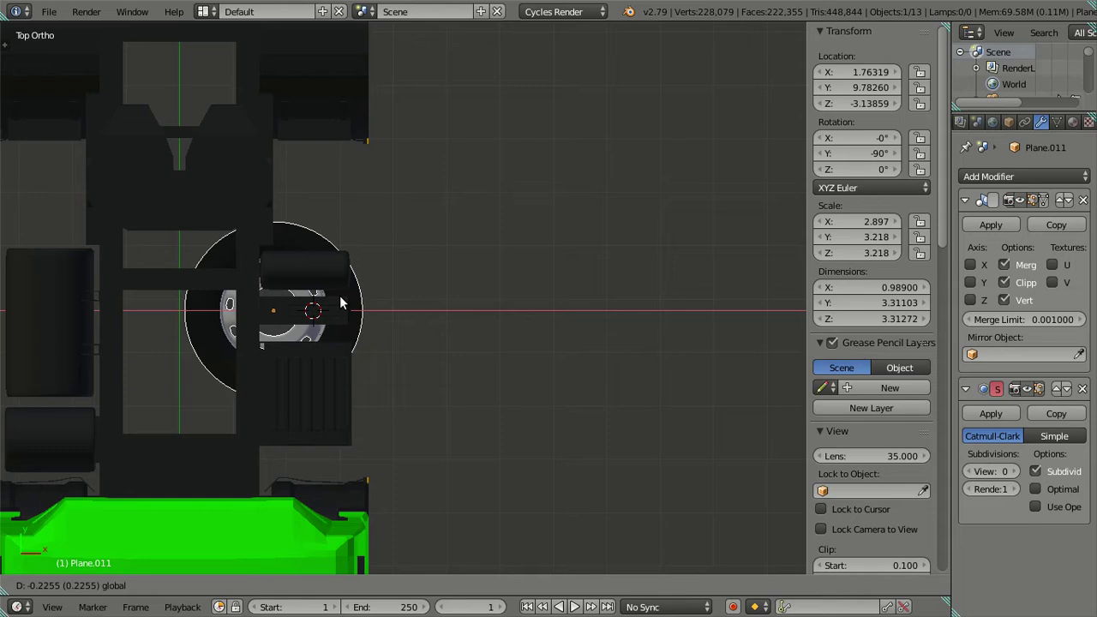
{"action": "left_click", "coordinate": [339, 303]}
{"action": "key", "text": "a"}
{"action": "mouse_move", "coordinate": [385, 261]}
{"action": "middle_mouse_down"}
{"action": "mouse_move", "coordinate": [345, 210]}
{"action": "mouse_move", "coordinate": [343, 150]}
{"action": "mouse_move", "coordinate": [348, 324]}
{"action": "mouse_move", "coordinate": [279, 312]}
{"action": "mouse_move", "coordinate": [247, 244]}
{"action": "mouse_move", "coordinate": [257, 249]}
{"action": "mouse_move", "coordinate": [289, 213]}
{"action": "mouse_move", "coordinate": [333, 360]}
{"action": "mouse_move", "coordinate": [338, 276]}
{"action": "mouse_move", "coordinate": [389, 265]}
{"action": "mouse_move", "coordinate": [322, 268]}
{"action": "mouse_move", "coordinate": [573, 371]}
{"action": "middle_mouse_up"}
Replace the cab's green Material.001 with the red Material.004
{"action": "scroll", "coordinate": [368, 307], "scroll_direction": "up", "scroll_amount": 3}
{"action": "scroll", "coordinate": [538, 307], "scroll_direction": "down", "scroll_amount": 3}
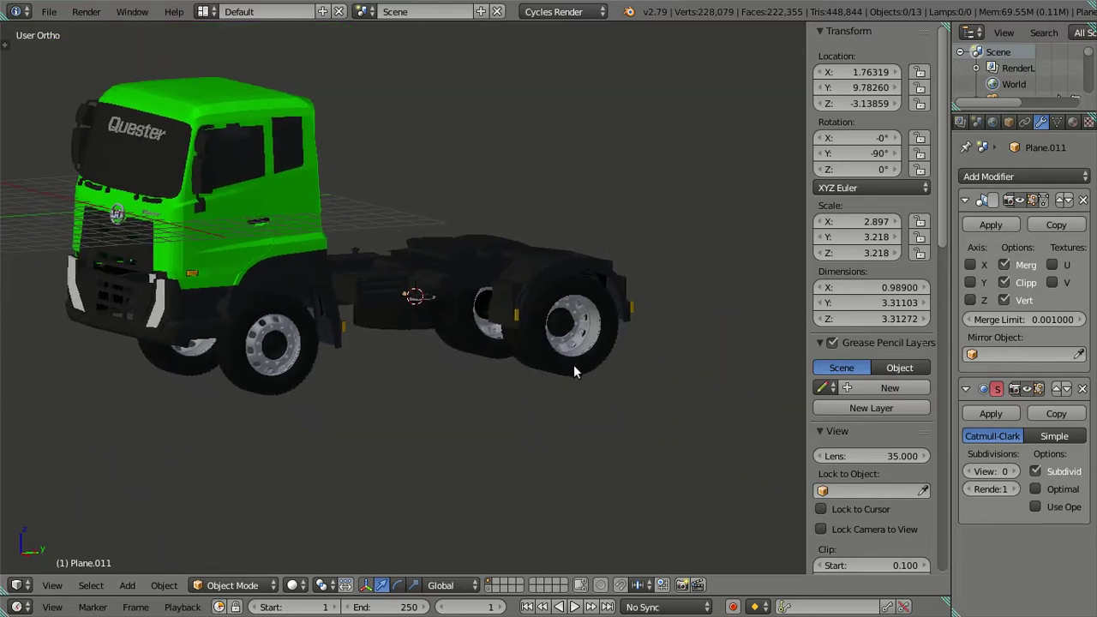
{"action": "right_click", "coordinate": [283, 379]}
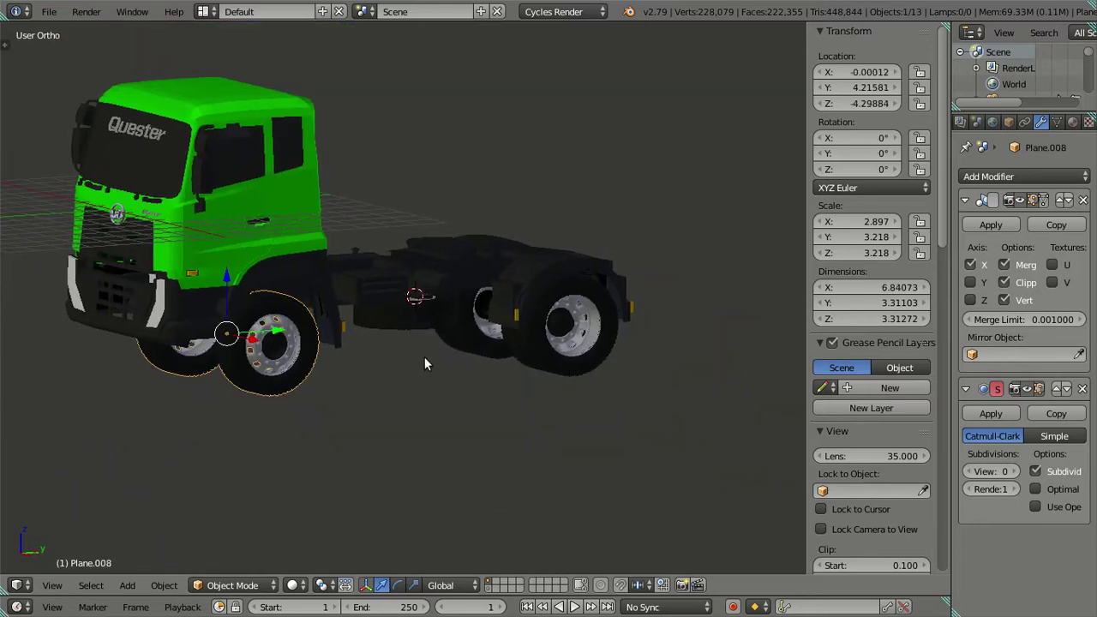
{"action": "left_click", "coordinate": [1072, 122]}
{"action": "left_click", "coordinate": [1003, 213]}
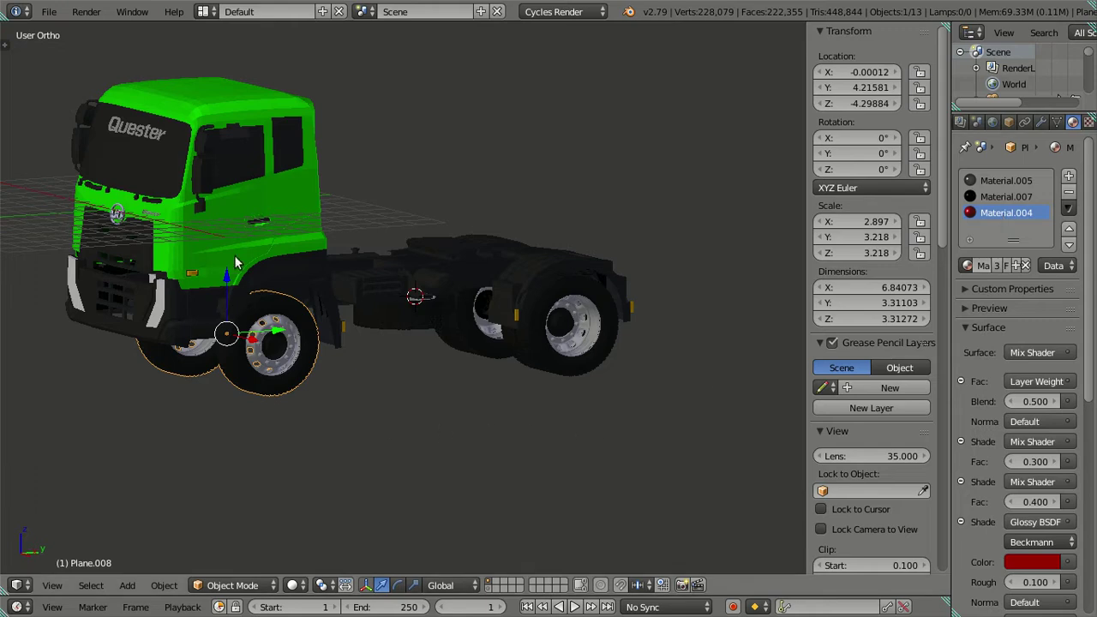
{"action": "right_click", "coordinate": [222, 216]}
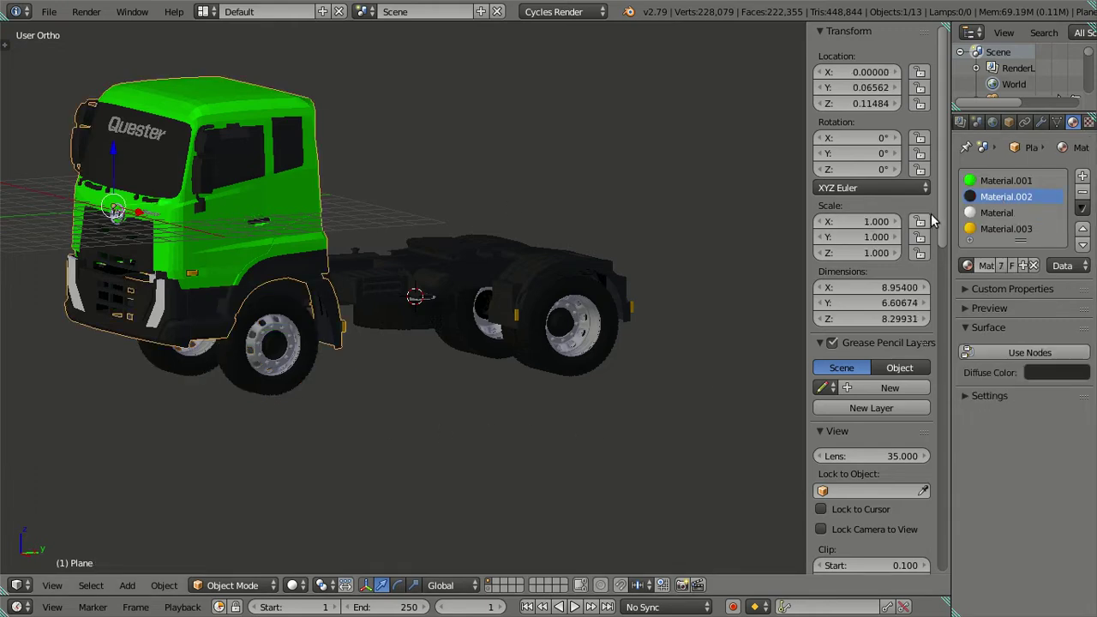
{"action": "left_click", "coordinate": [1002, 183]}
{"action": "left_click", "coordinate": [967, 266]}
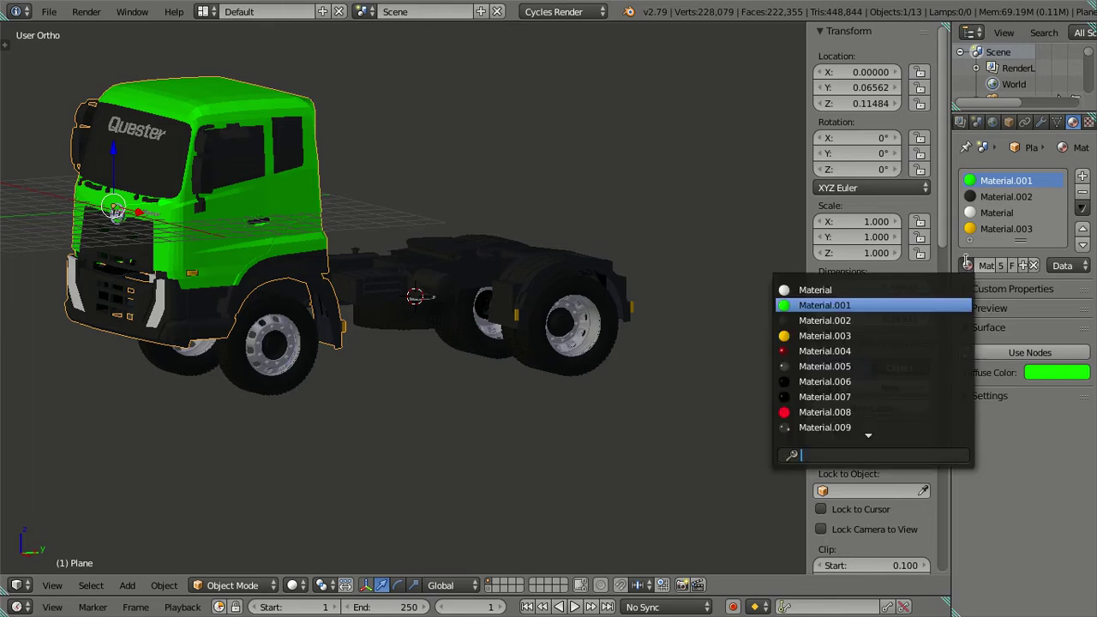
{"action": "left_click", "coordinate": [871, 363]}
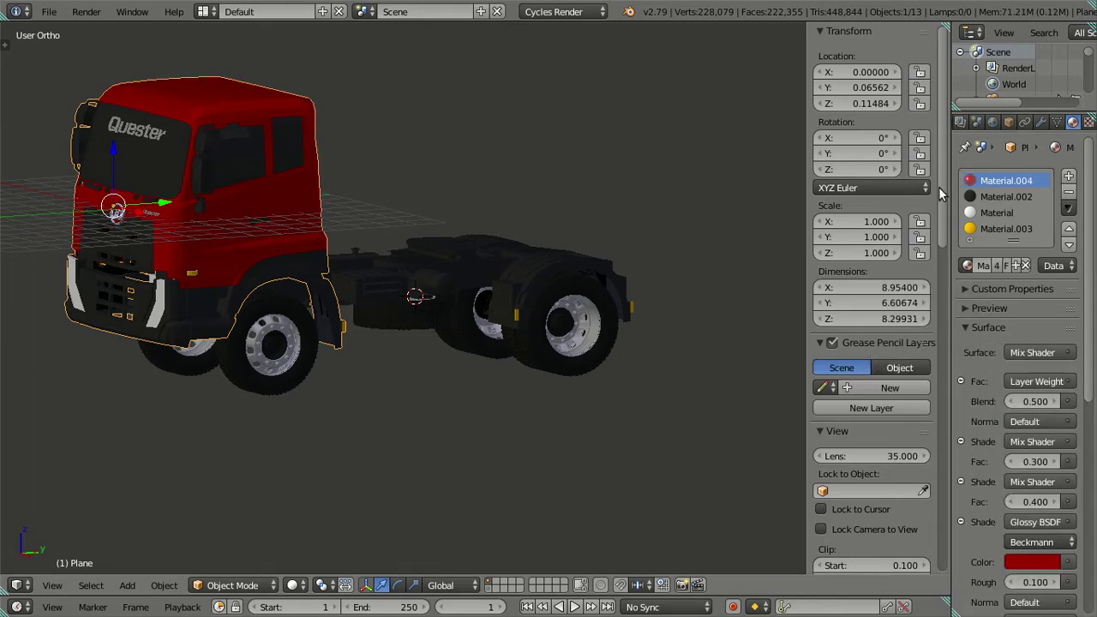
Remove the Material.004 slot from front wheel Plane.008
{"action": "right_click", "coordinate": [277, 383]}
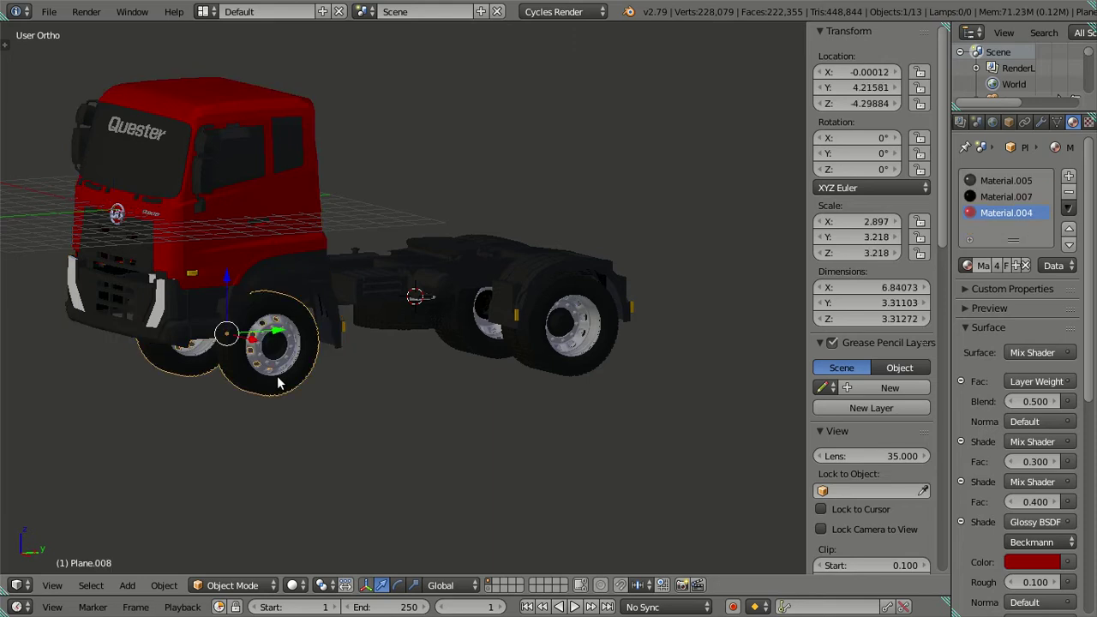
{"action": "left_click", "coordinate": [1068, 192]}
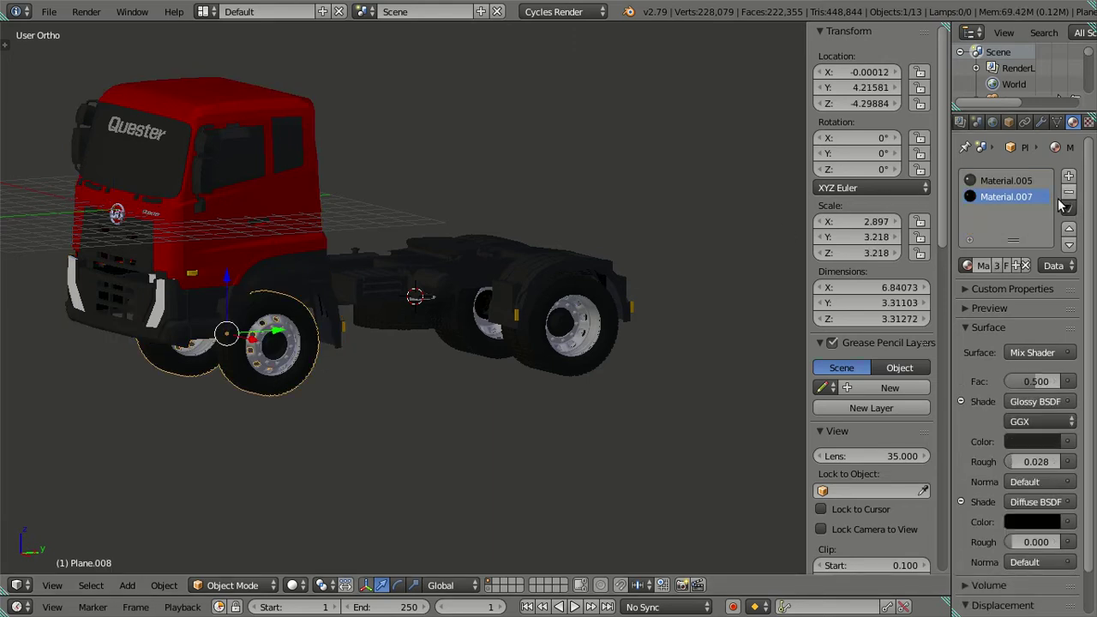
{"action": "right_click", "coordinate": [542, 363]}
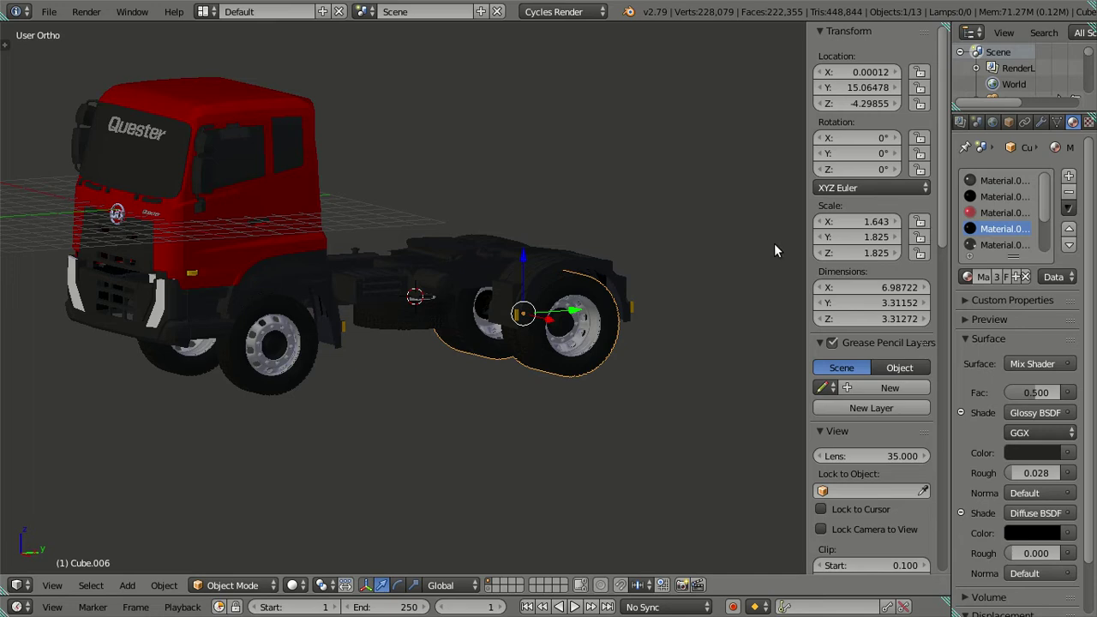
{"action": "right_click", "coordinate": [258, 377]}
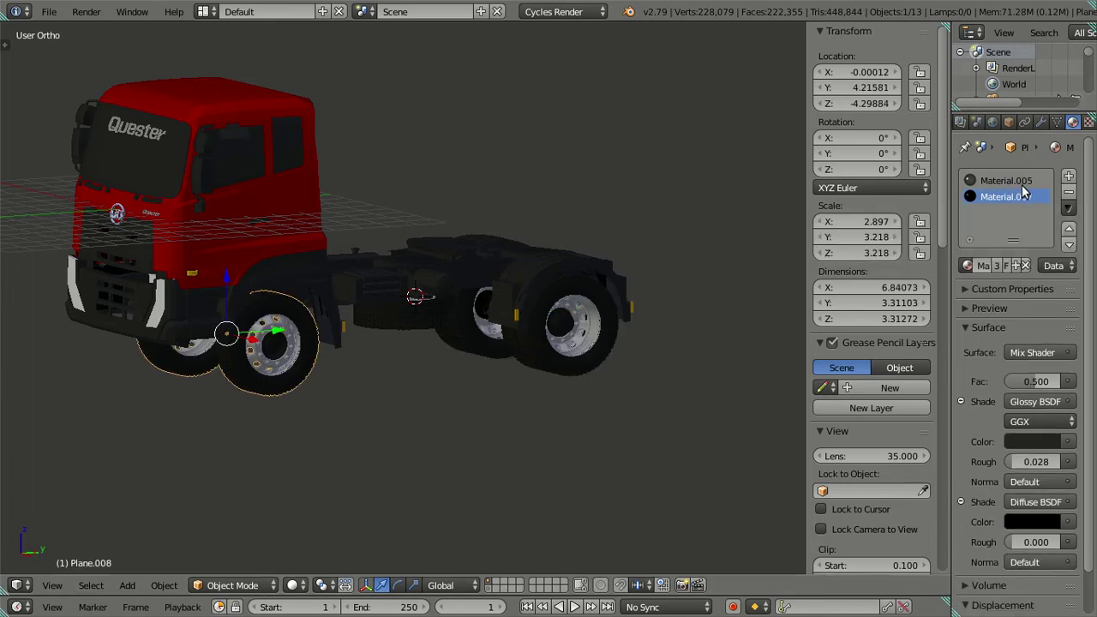
Remove the Material.006 slot from rear wheel Cube.006
{"action": "right_click", "coordinate": [557, 363]}
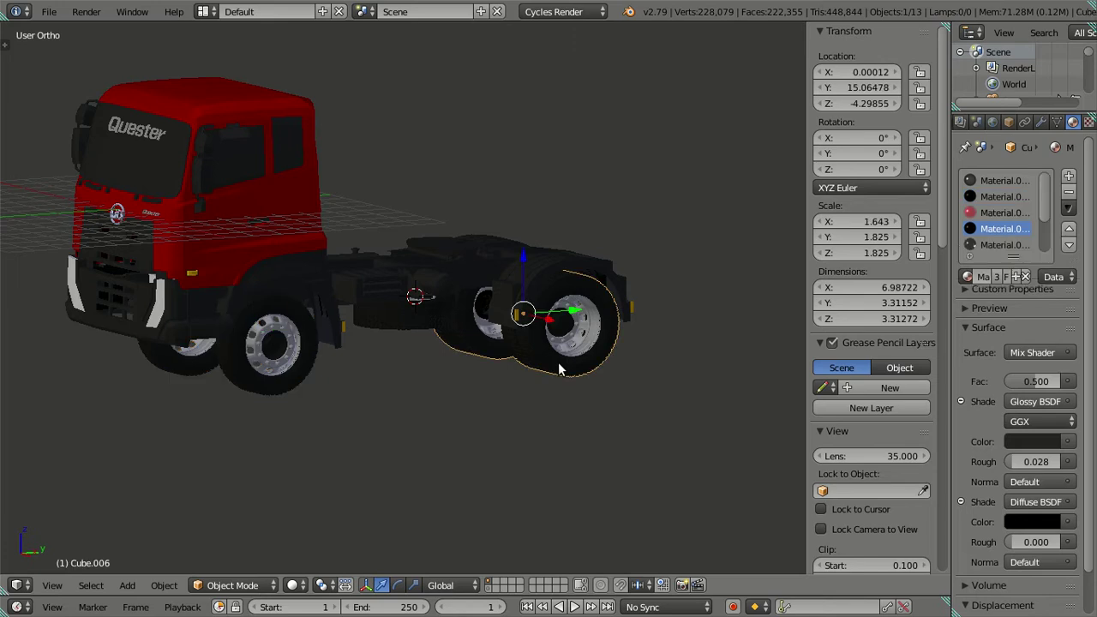
{"action": "left_click", "coordinate": [989, 183]}
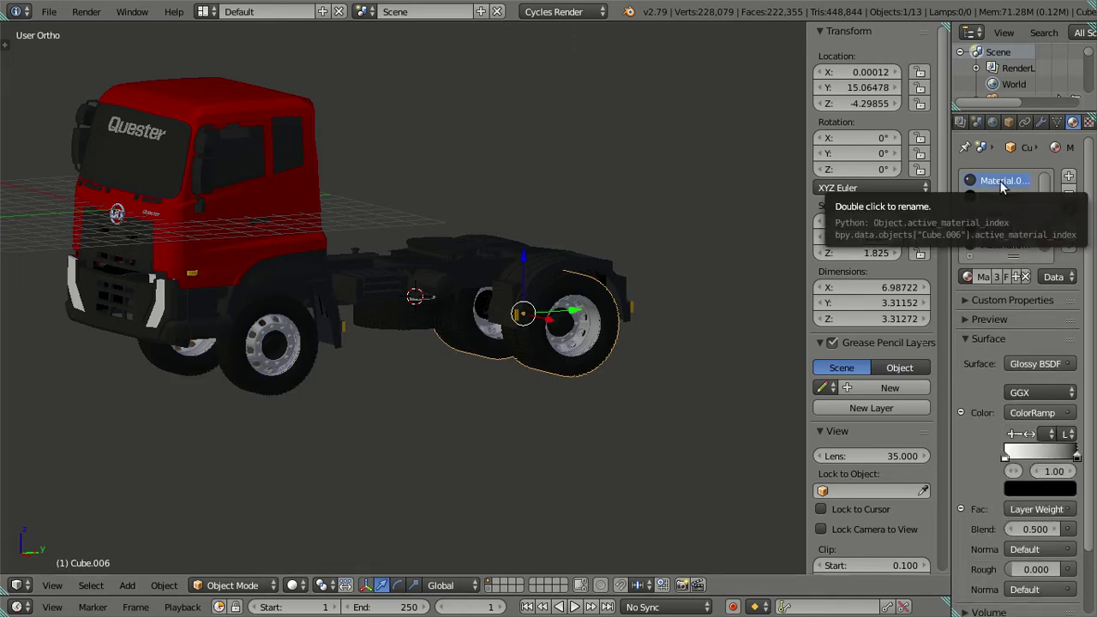
{"action": "double_click", "coordinate": [1001, 184]}
{"action": "double_click", "coordinate": [1007, 198]}
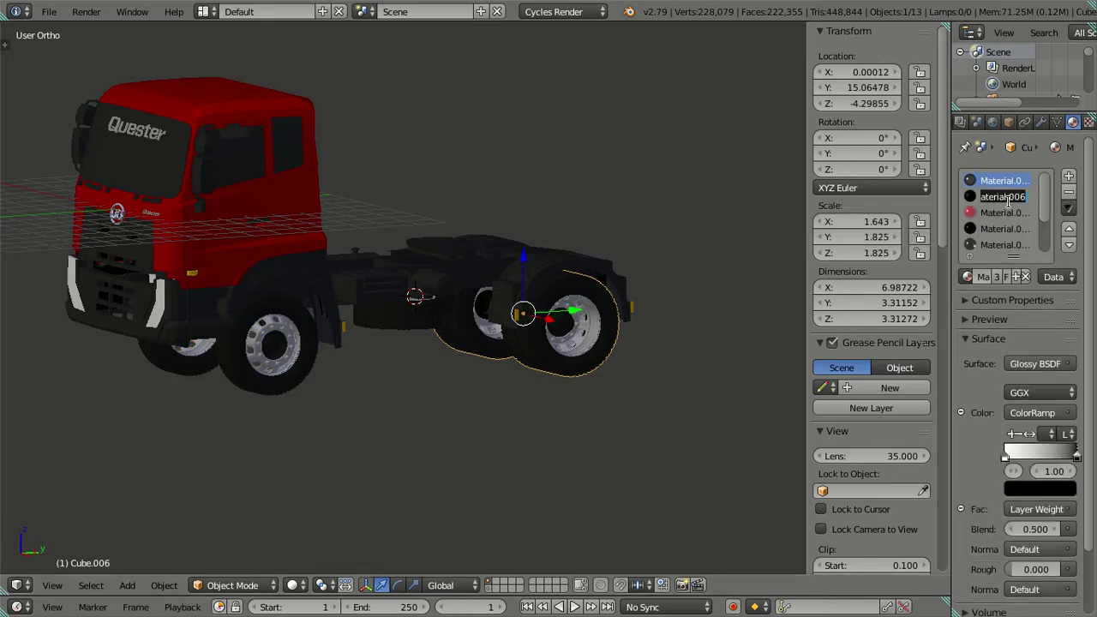
{"action": "double_click", "coordinate": [1002, 227]}
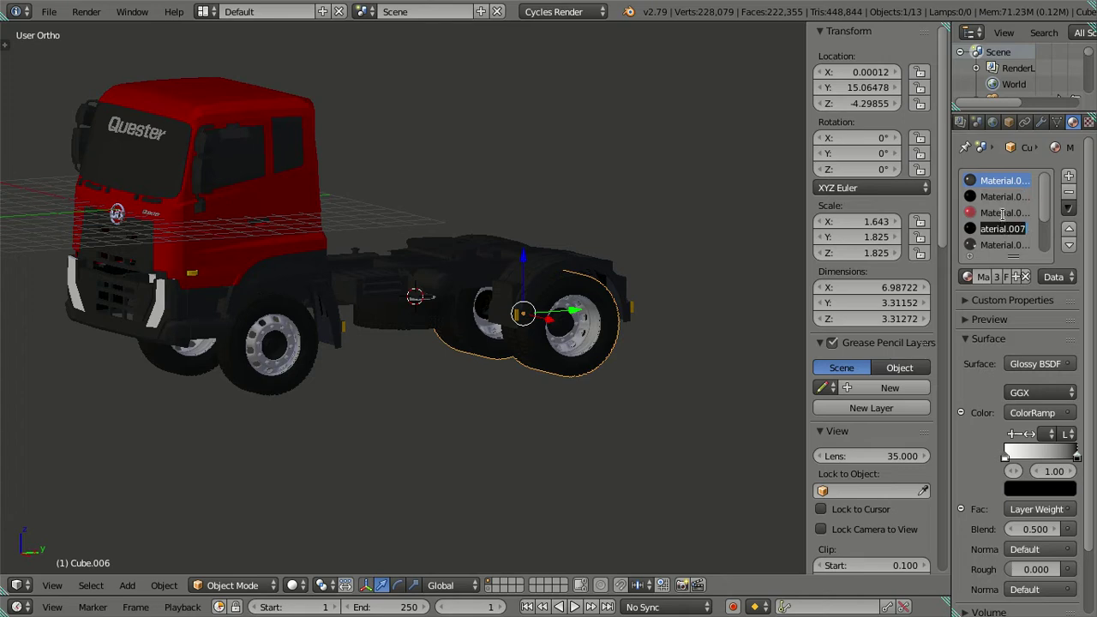
{"action": "left_click", "coordinate": [1000, 199]}
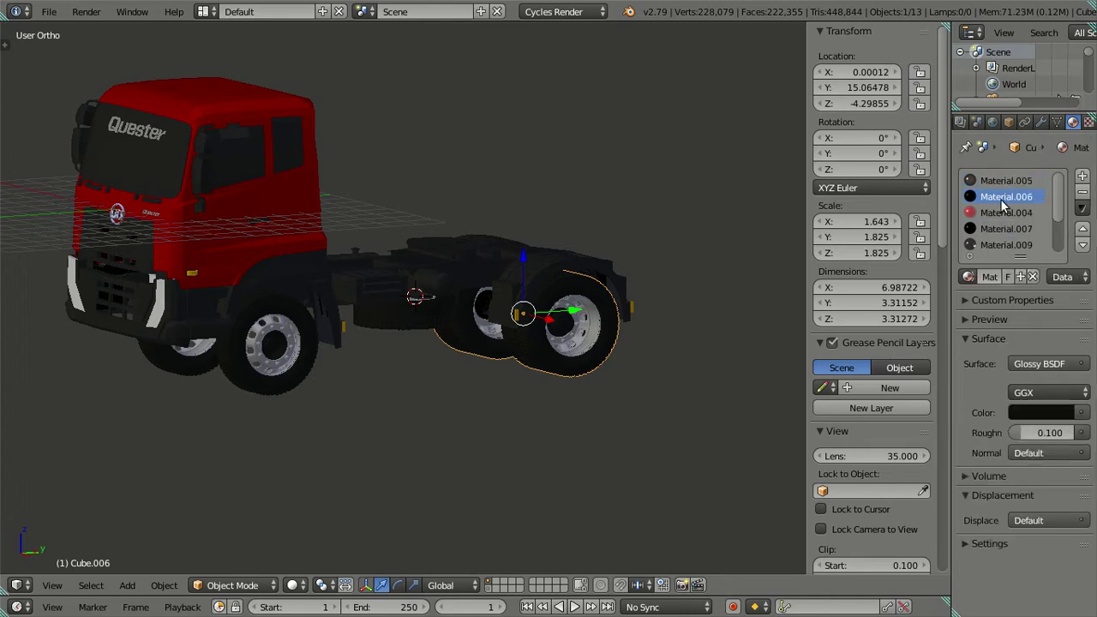
{"action": "left_click", "coordinate": [1084, 197]}
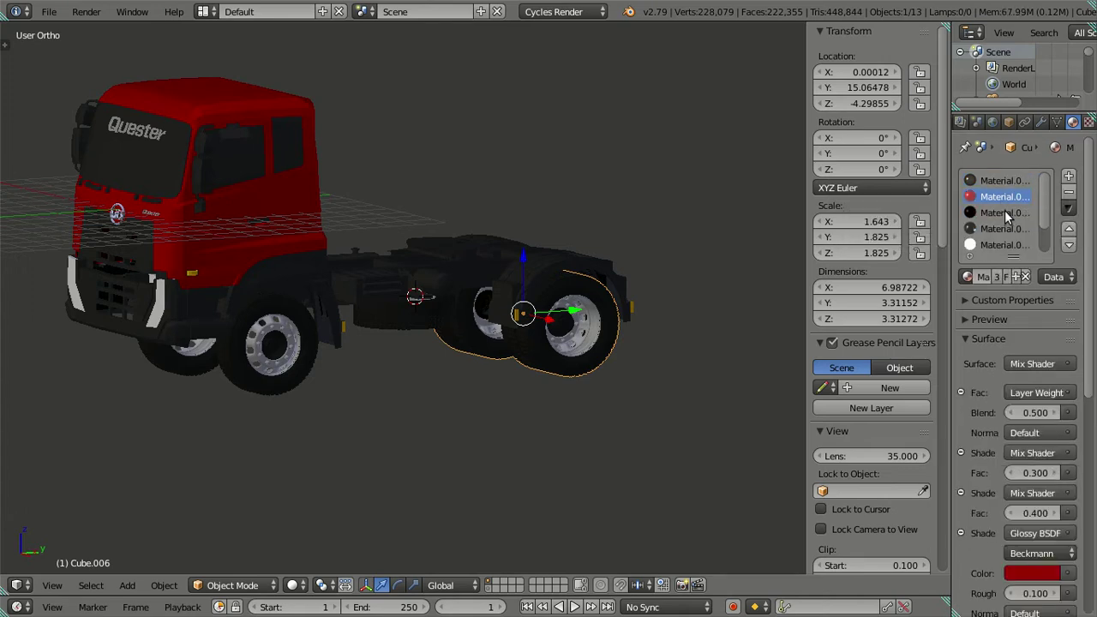
Remove the red, Material.009 and other extra slots, keeping only Material.005 and Material.007
{"action": "left_click", "coordinate": [1007, 214]}
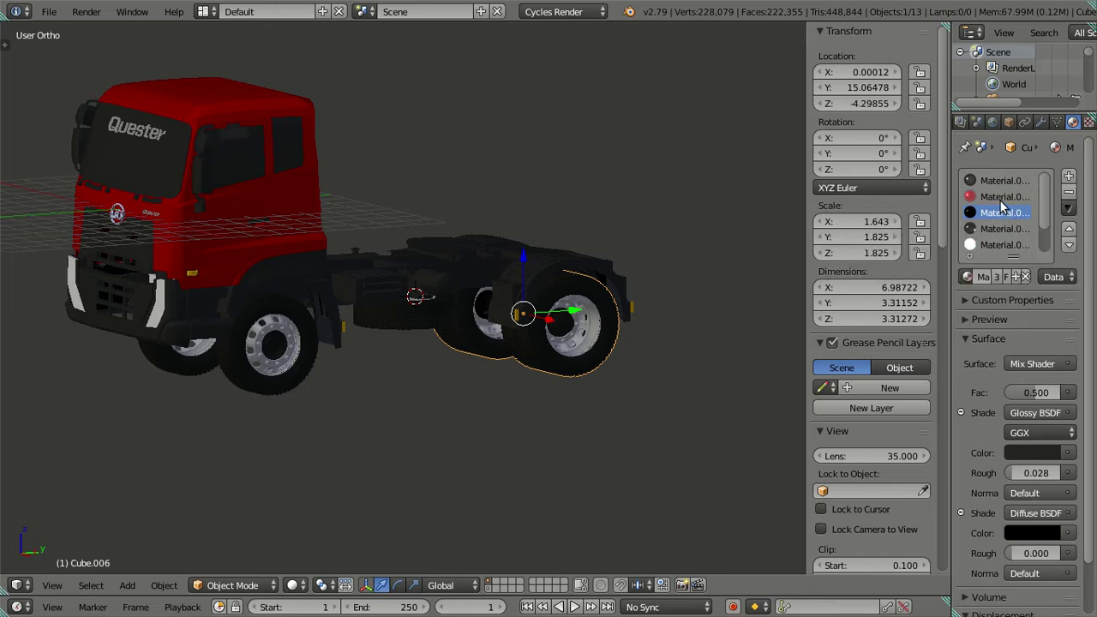
{"action": "left_click", "coordinate": [1002, 197]}
{"action": "left_click", "coordinate": [1067, 195]}
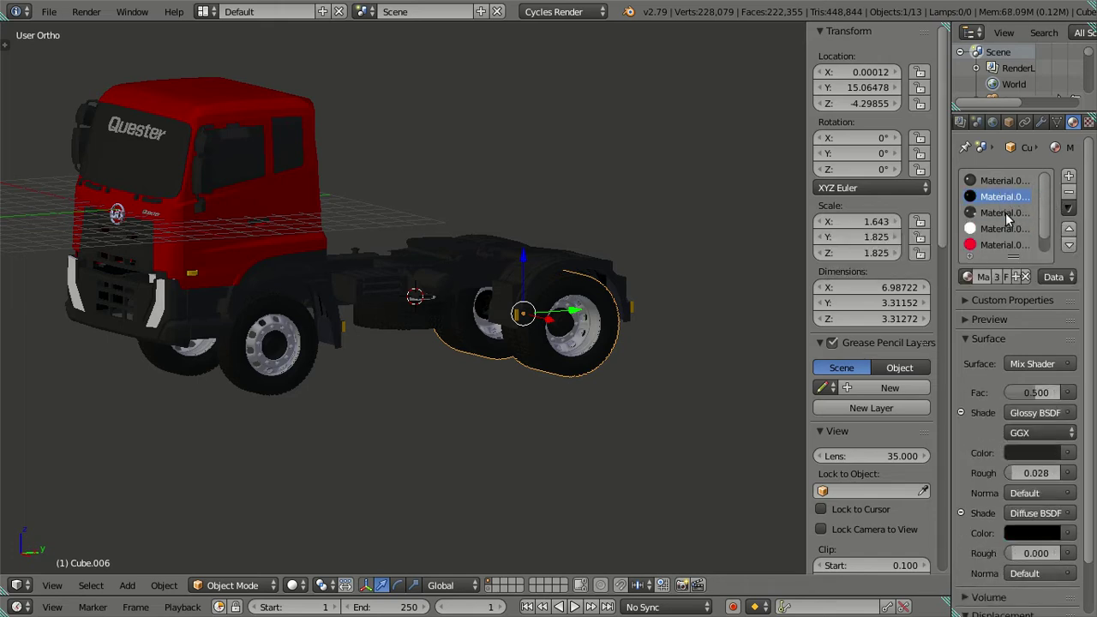
{"action": "double_click", "coordinate": [989, 197]}
{"action": "left_click", "coordinate": [1003, 212]}
{"action": "left_click", "coordinate": [1002, 213]}
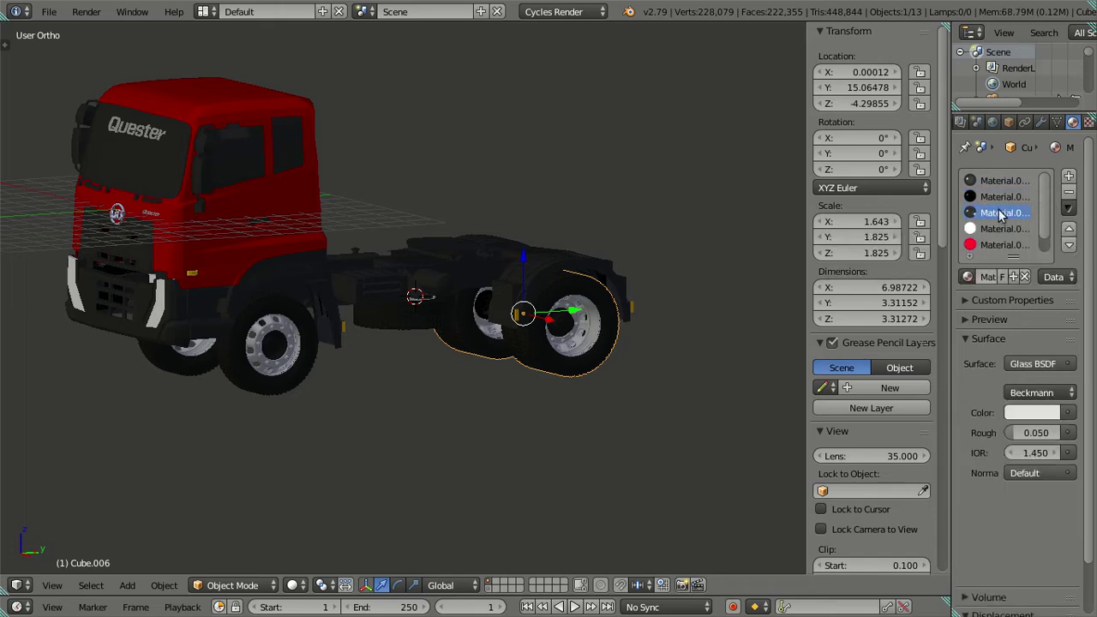
{"action": "left_click", "coordinate": [1082, 195]}
{"action": "left_click", "coordinate": [1082, 195]}
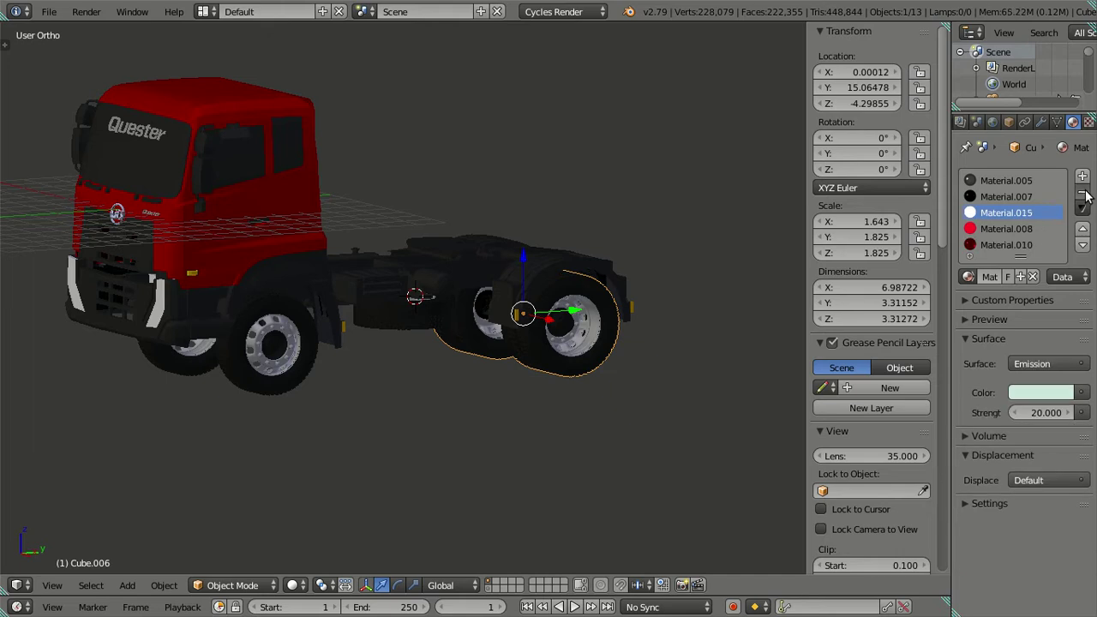
{"action": "left_click", "coordinate": [1082, 196]}
{"action": "left_click", "coordinate": [1082, 194]}
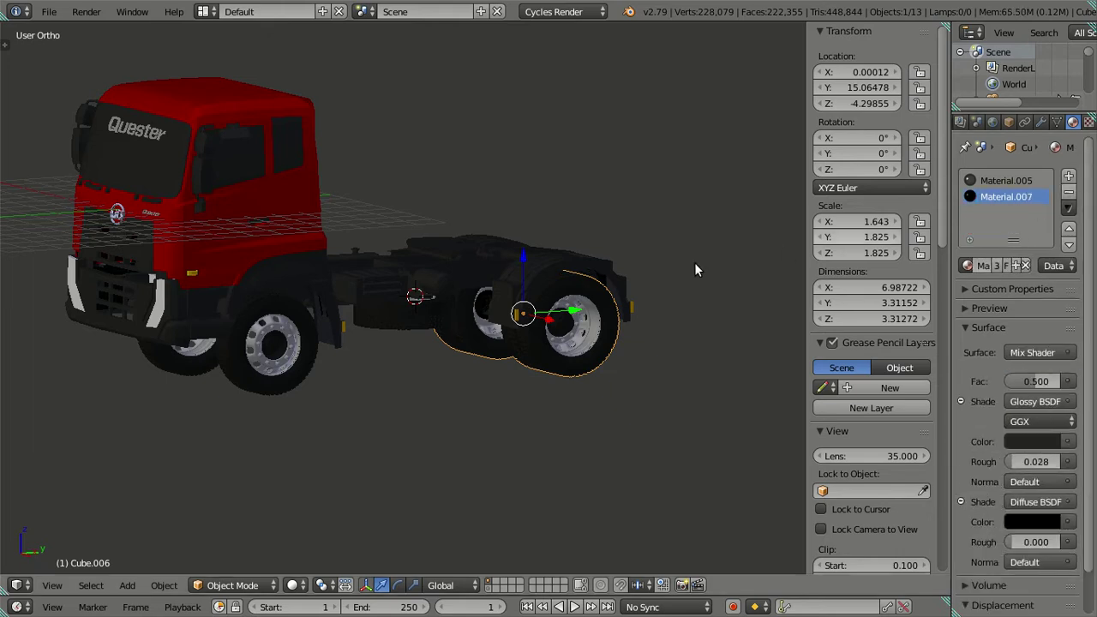
Select the cab in wireframe view and change its first glossy colour from red to green
{"action": "key", "text": "a"}
{"action": "mouse_move", "coordinate": [606, 345]}
{"action": "middle_mouse_down"}
{"action": "mouse_move", "coordinate": [469, 361]}
{"action": "mouse_move", "coordinate": [489, 371]}
{"action": "mouse_move", "coordinate": [580, 334]}
{"action": "middle_mouse_up"}
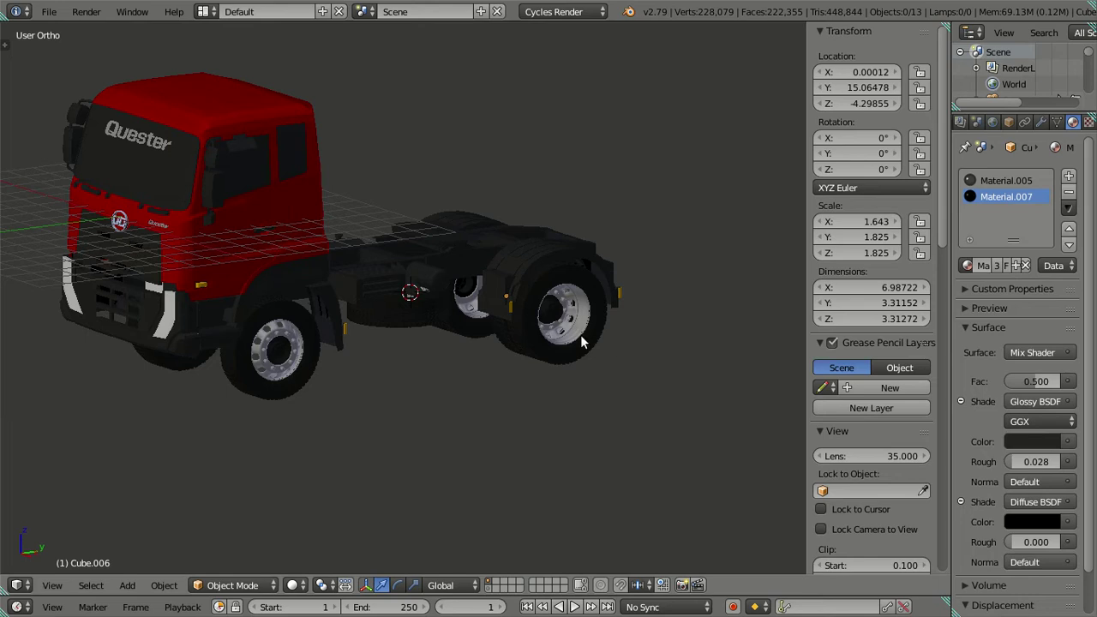
{"action": "mouse_move", "coordinate": [296, 273]}
{"action": "middle_mouse_down"}
{"action": "mouse_move", "coordinate": [295, 262]}
{"action": "mouse_move", "coordinate": [449, 290]}
{"action": "mouse_move", "coordinate": [503, 286]}
{"action": "mouse_move", "coordinate": [527, 253]}
{"action": "middle_mouse_up"}
{"action": "key", "text": "z"}
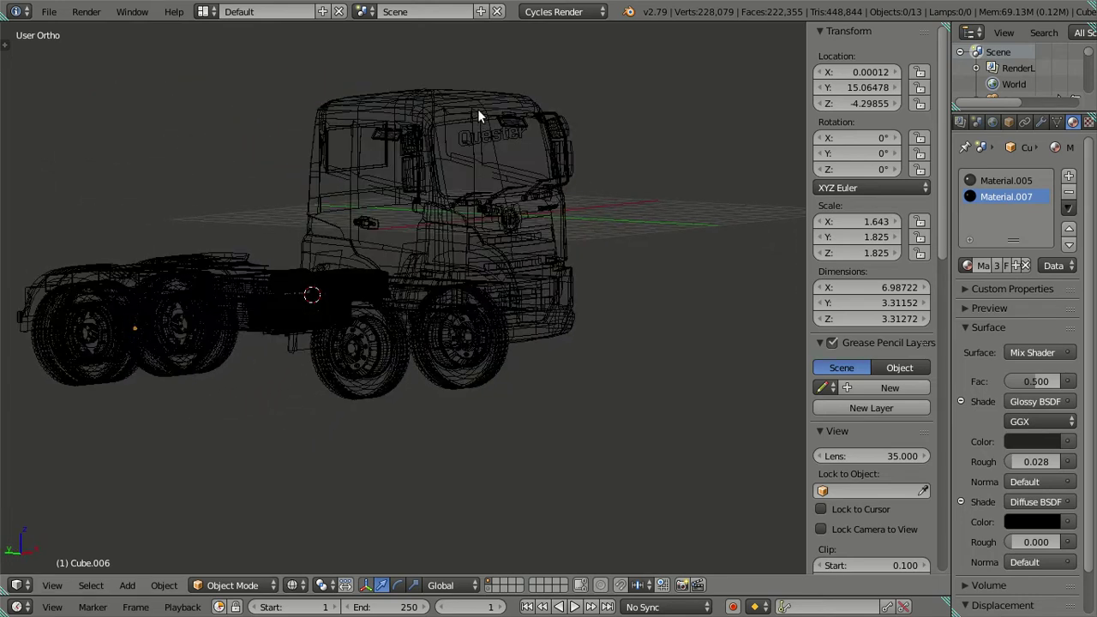
{"action": "right_click", "coordinate": [478, 112]}
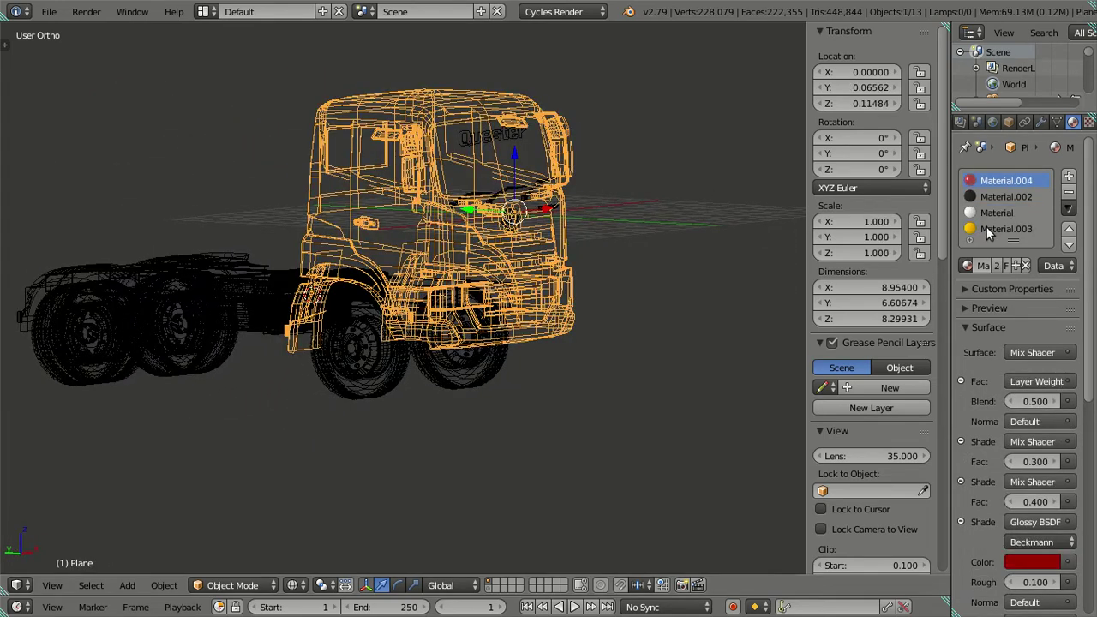
{"action": "scroll", "coordinate": [1028, 398], "scroll_direction": "down", "scroll_amount": 3}
{"action": "scroll", "coordinate": [1019, 395], "scroll_direction": "down", "scroll_amount": 2}
{"action": "scroll", "coordinate": [1019, 377], "scroll_direction": "down", "scroll_amount": 2}
{"action": "left_click", "coordinate": [1015, 273]}
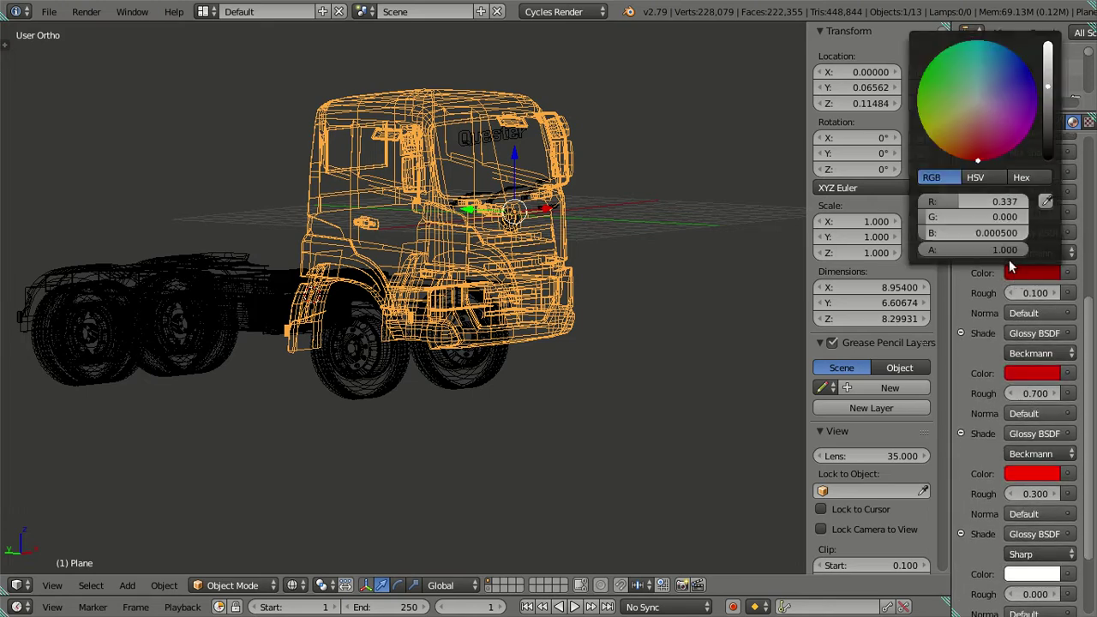
{"action": "left_click", "coordinate": [937, 69]}
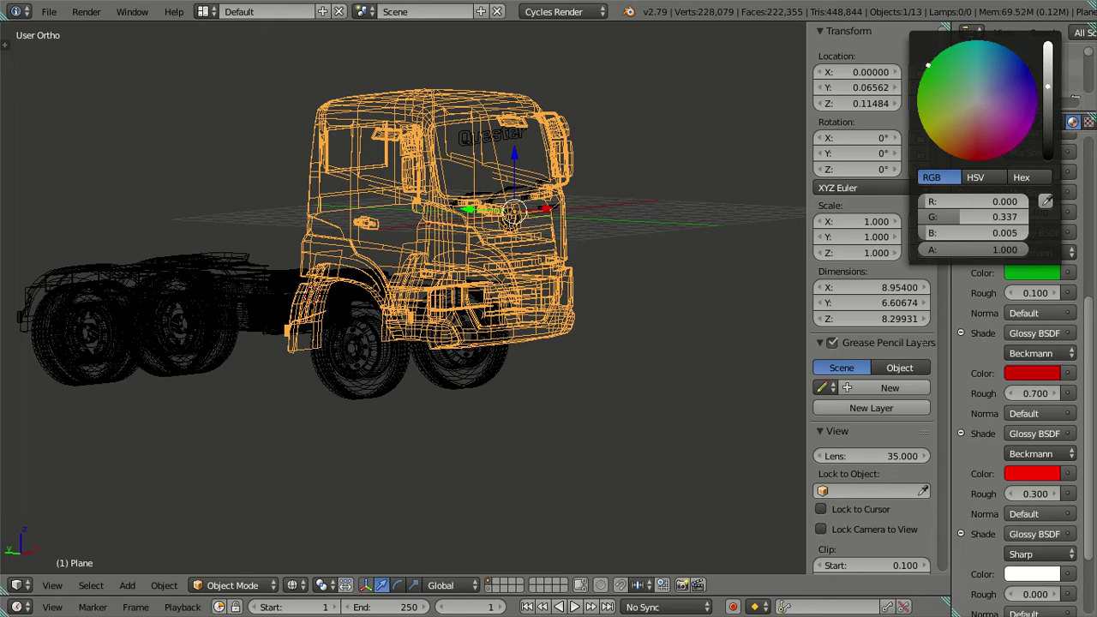
Turn the second and third glossy colours green, the third to R 0, G 1.000, B 0.00080
{"action": "left_click", "coordinate": [1028, 374]}
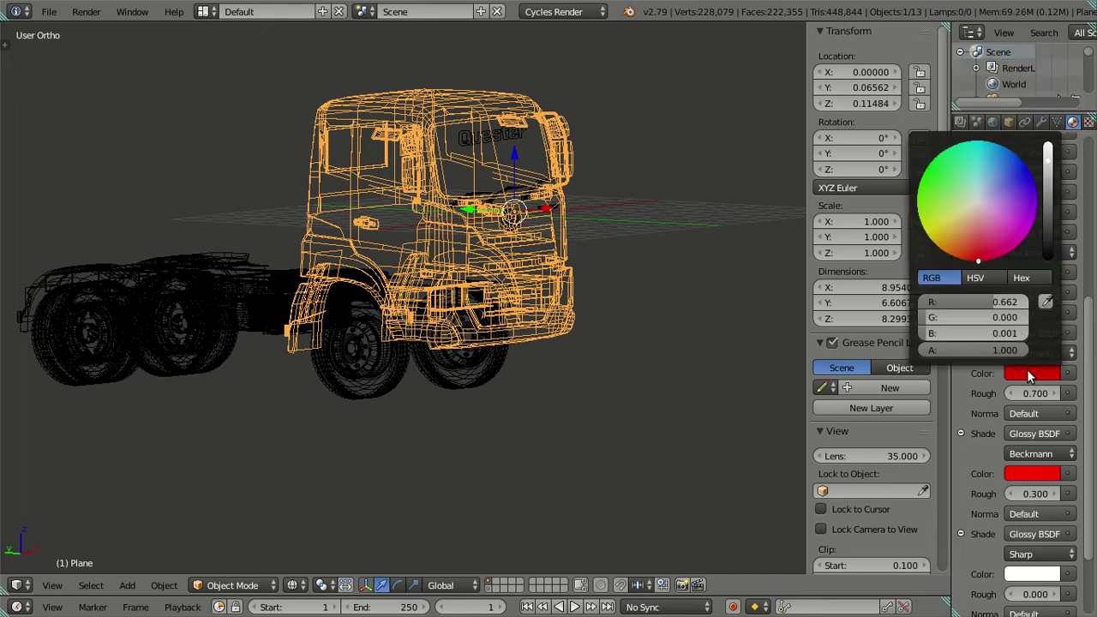
{"action": "left_click", "coordinate": [929, 164]}
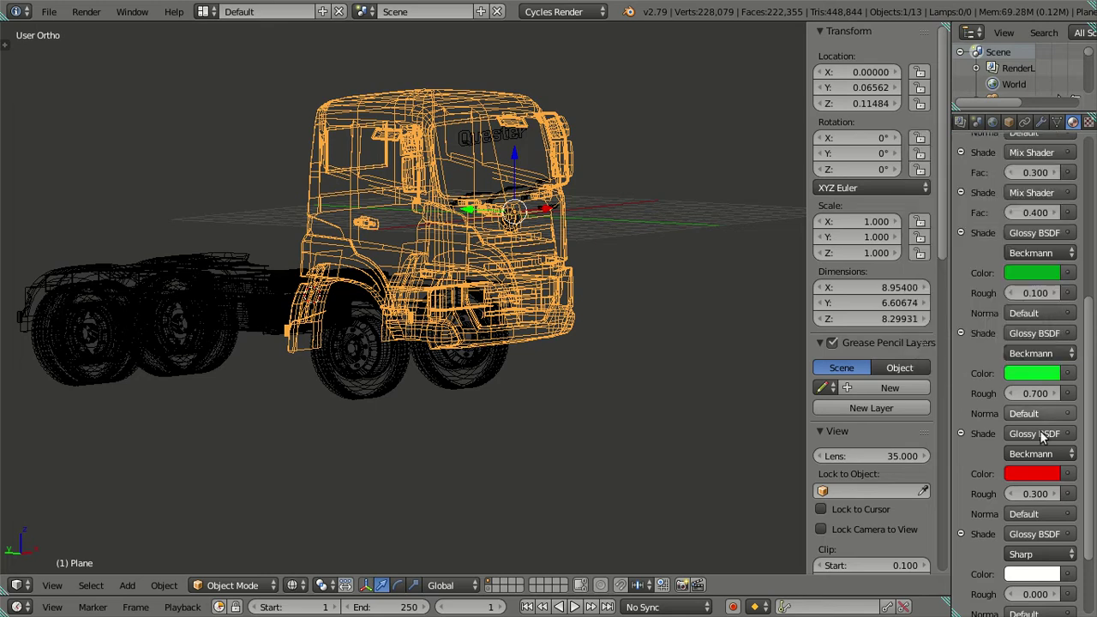
{"action": "left_click", "coordinate": [1030, 474]}
{"action": "left_click", "coordinate": [930, 263]}
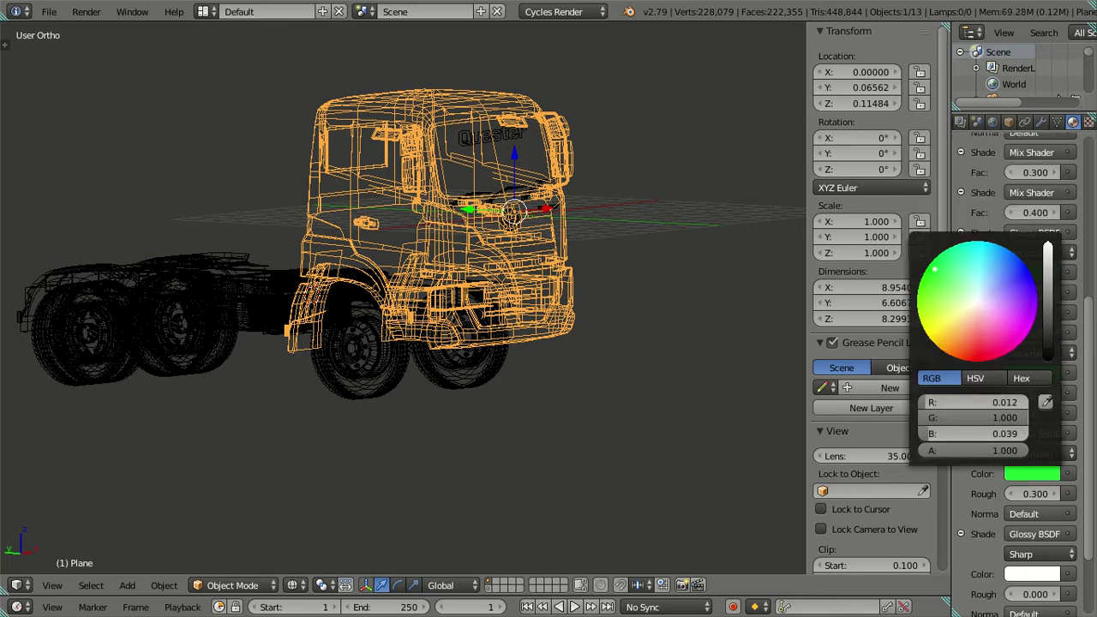
{"action": "left_click_drag", "start_coordinate": [925, 270], "coordinate": [926, 271]}
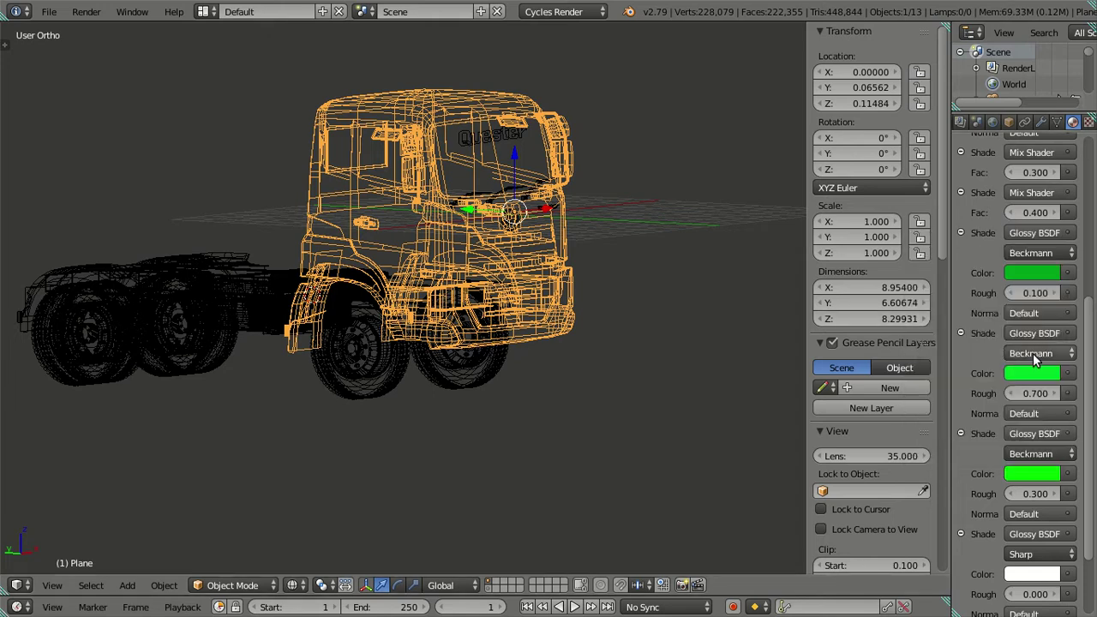
{"action": "scroll", "coordinate": [1035, 401], "scroll_direction": "up", "scroll_amount": 3}
{"action": "scroll", "coordinate": [1028, 401], "scroll_direction": "up", "scroll_amount": 3}
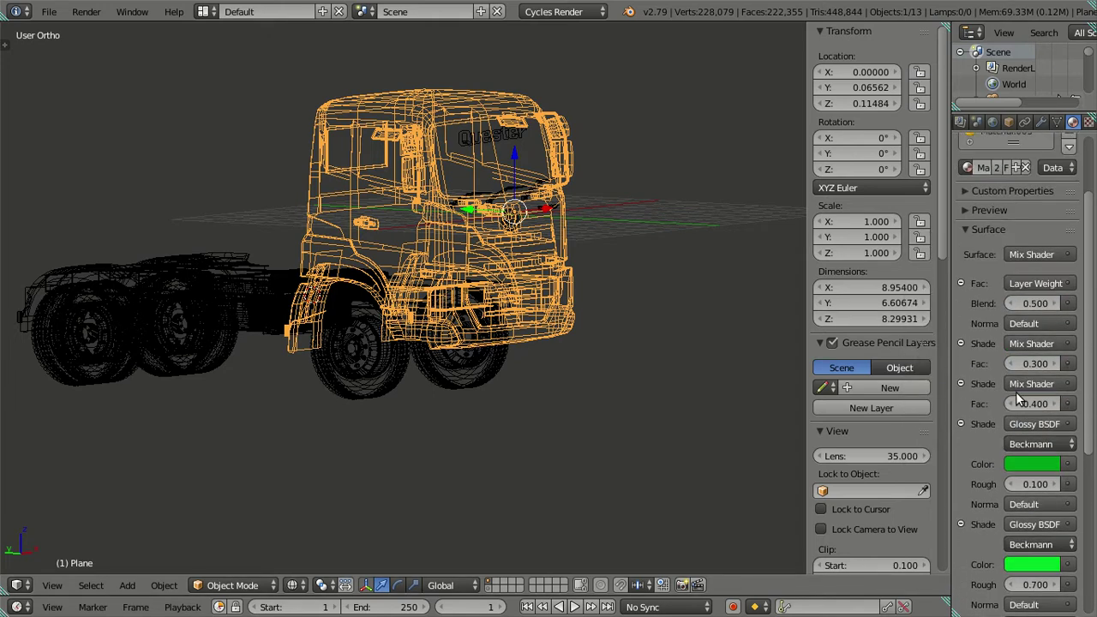
{"action": "scroll", "coordinate": [1020, 399], "scroll_direction": "up", "scroll_amount": 3}
{"action": "key", "text": "a"}
{"action": "left_click", "coordinate": [311, 294]}
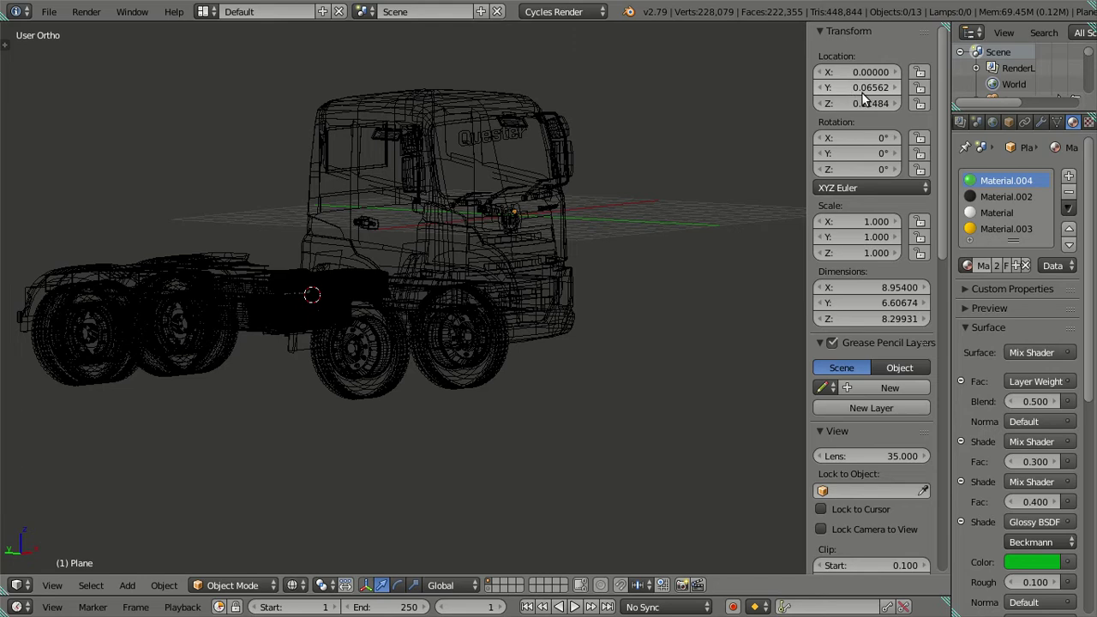
Set the render sampling to 10 samples
{"action": "left_click", "coordinate": [960, 122]}
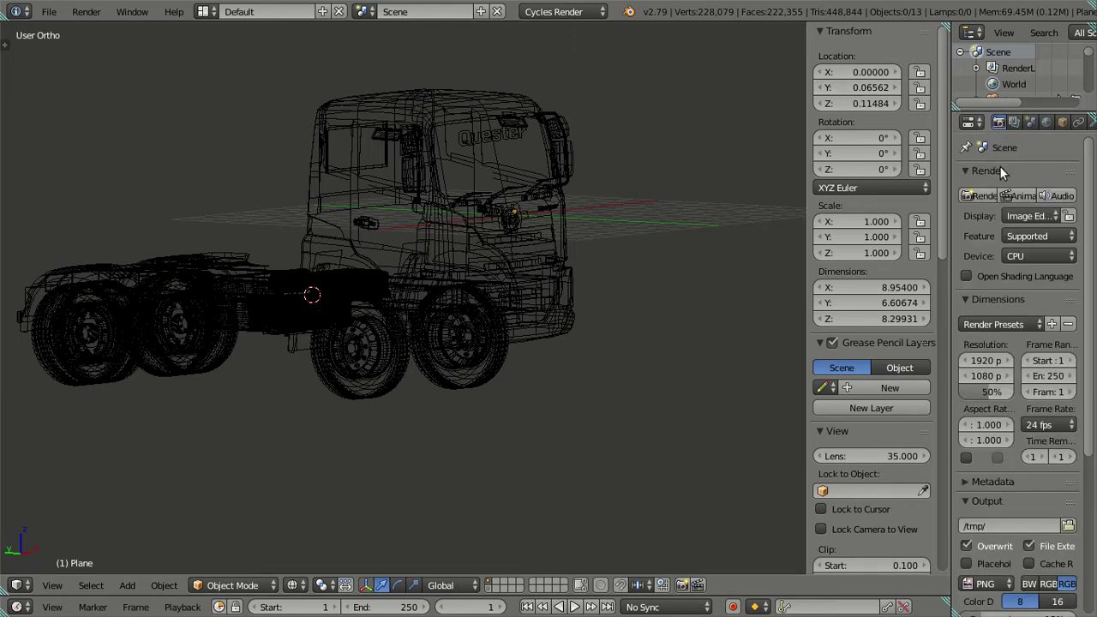
{"action": "left_click", "coordinate": [1008, 348]}
{"action": "scroll", "coordinate": [1008, 341], "scroll_direction": "down", "scroll_amount": 3}
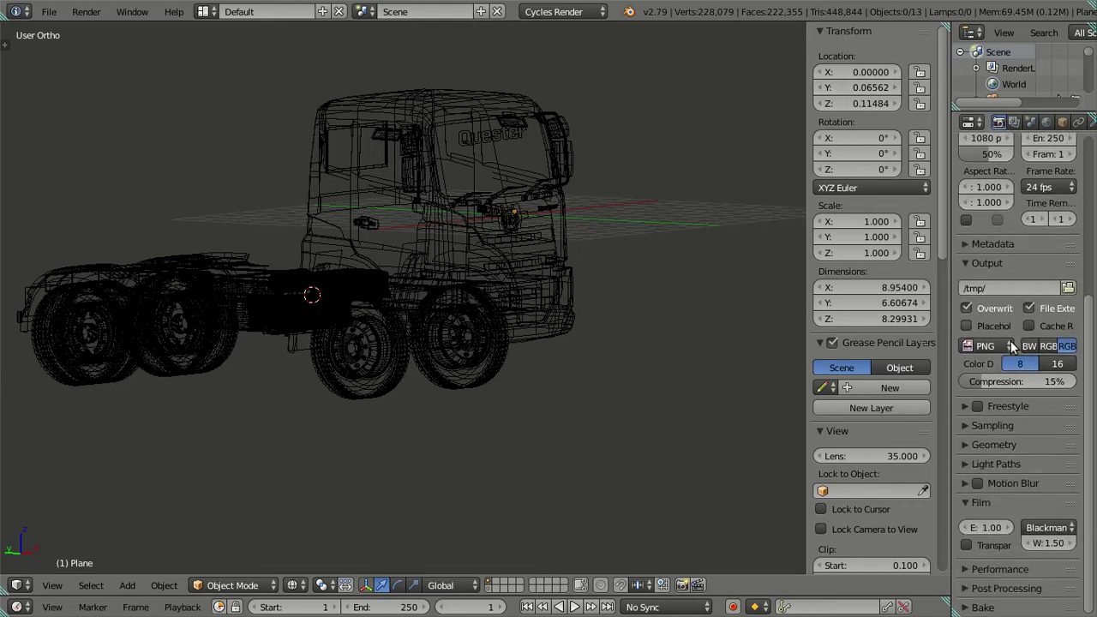
{"action": "left_click", "coordinate": [968, 419]}
{"action": "scroll", "coordinate": [994, 403], "scroll_direction": "down", "scroll_amount": 4}
{"action": "double_click", "coordinate": [1056, 378]}
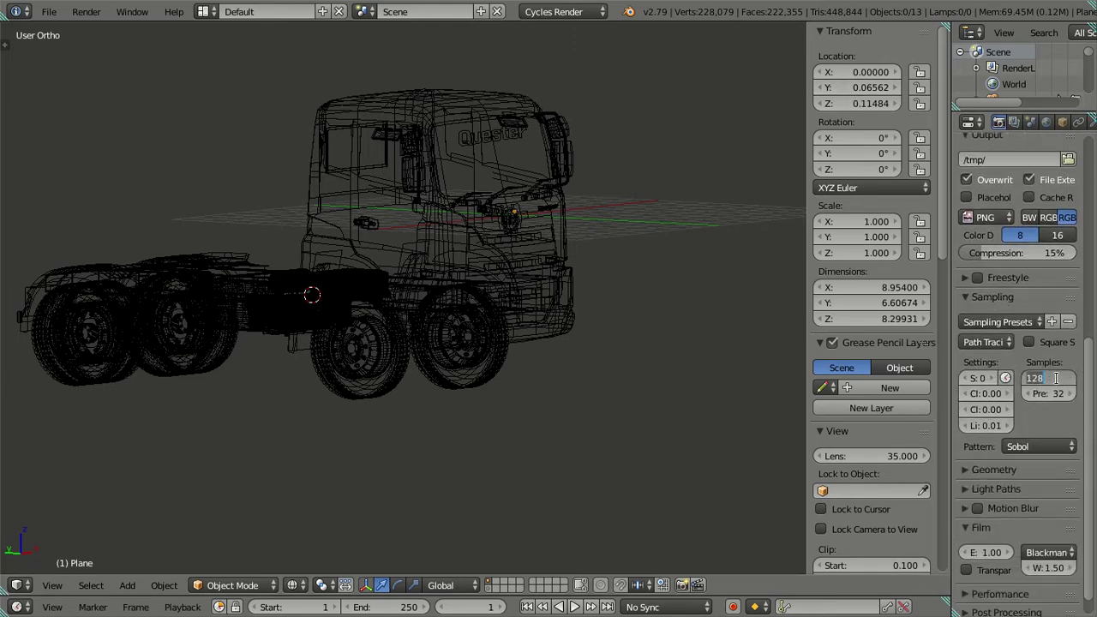
{"action": "type", "text": "10"}
{"action": "key", "text": "Return"}
Hide the side panel and view the truck through the scene camera in solid shading
{"action": "mouse_move", "coordinate": [435, 163]}
{"action": "middle_mouse_down"}
{"action": "mouse_move", "coordinate": [399, 244]}
{"action": "mouse_move", "coordinate": [352, 242]}
{"action": "mouse_move", "coordinate": [442, 235]}
{"action": "mouse_move", "coordinate": [490, 279]}
{"action": "mouse_move", "coordinate": [531, 239]}
{"action": "middle_mouse_up"}
{"action": "key", "text": "n"}
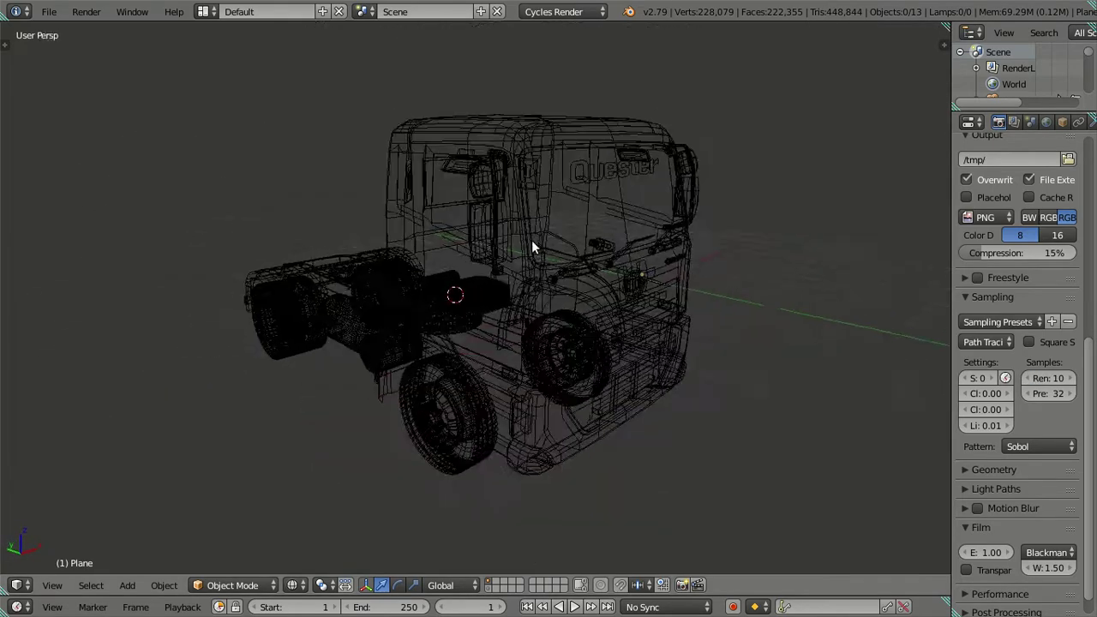
{"action": "key", "text": "ctrl+alt+KP_0"}
{"action": "key", "text": "z"}
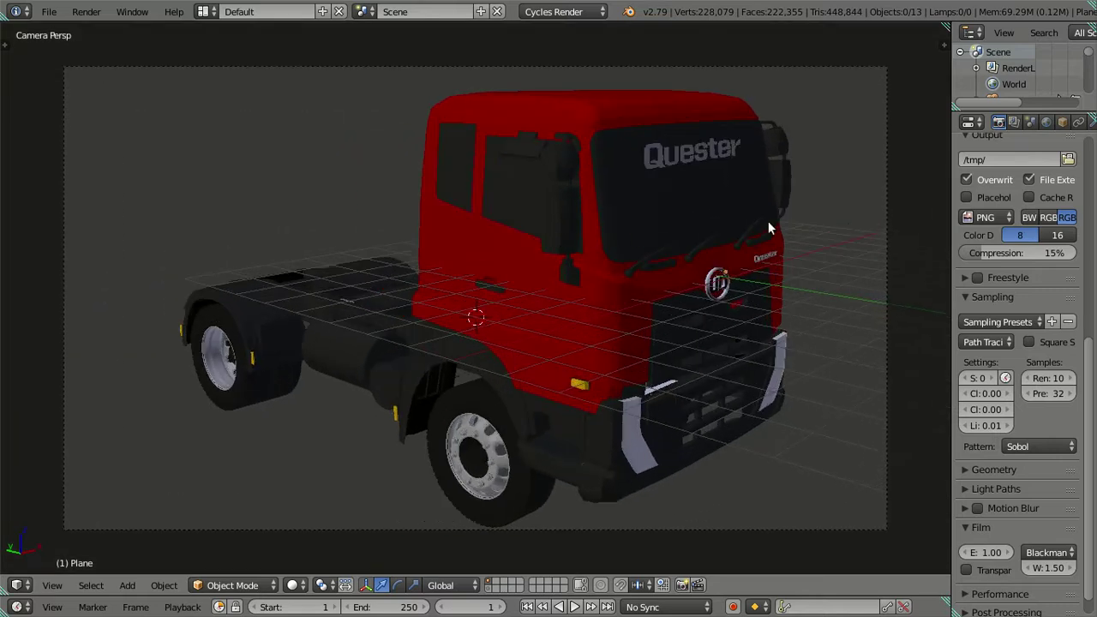
{"action": "scroll", "coordinate": [1034, 124], "scroll_direction": "down", "scroll_amount": 2}
{"action": "scroll", "coordinate": [1033, 124], "scroll_direction": "down", "scroll_amount": 2}
{"action": "scroll", "coordinate": [1033, 123], "scroll_direction": "down", "scroll_amount": 2}
Set the cab material's viewport display colour to green (G 0.448)
{"action": "left_click", "coordinate": [1034, 122]}
{"action": "scroll", "coordinate": [1032, 343], "scroll_direction": "down", "scroll_amount": 5}
{"action": "scroll", "coordinate": [1024, 416], "scroll_direction": "down", "scroll_amount": 5}
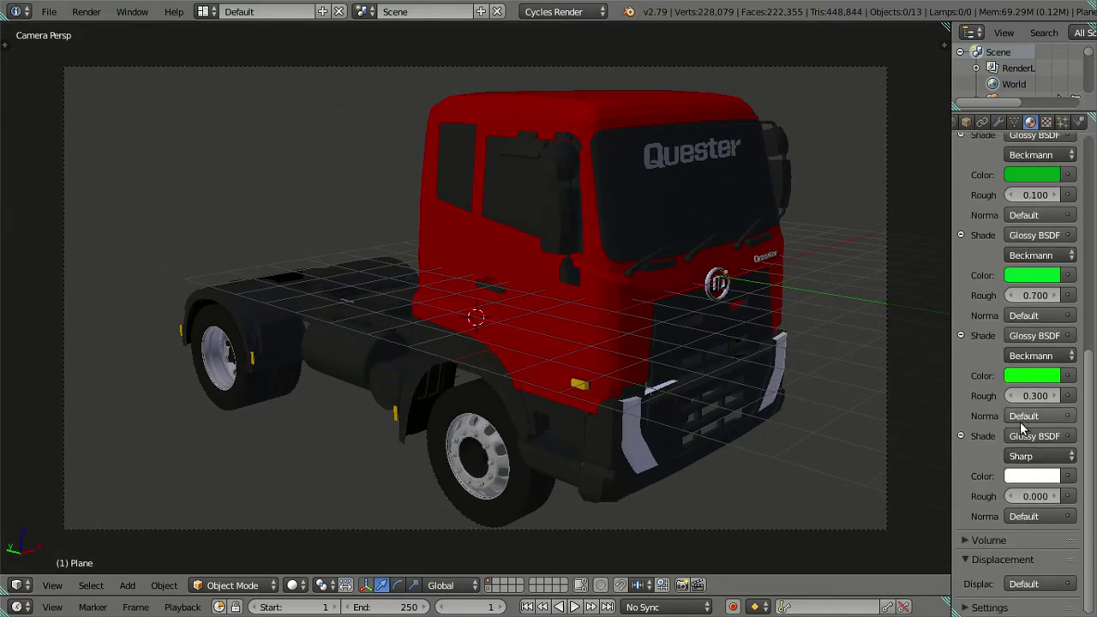
{"action": "left_click", "coordinate": [971, 606]}
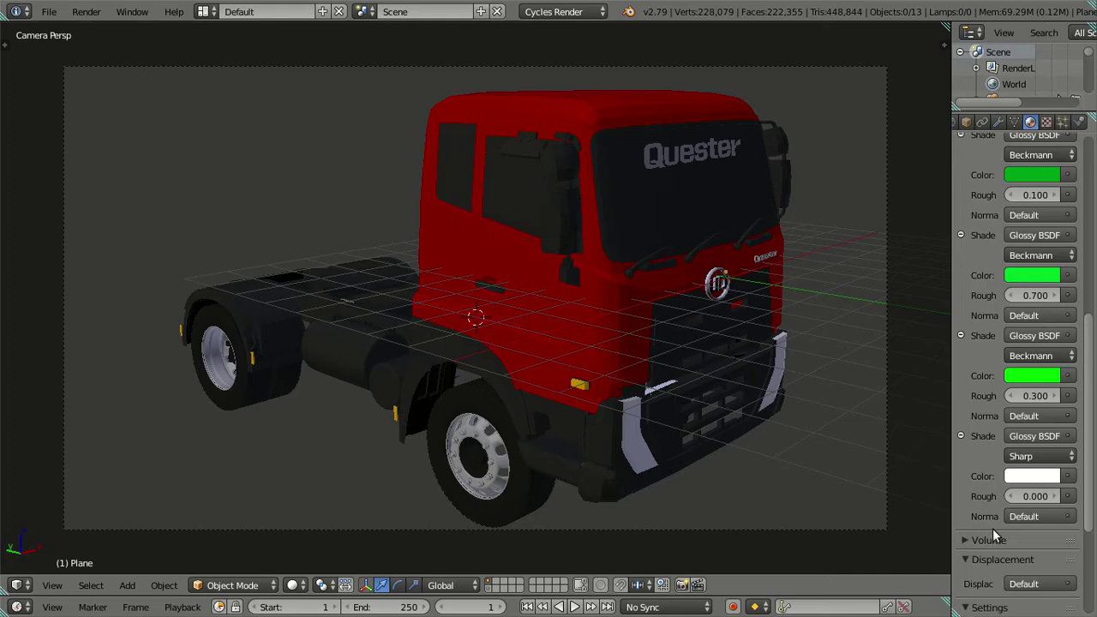
{"action": "scroll", "coordinate": [992, 528], "scroll_direction": "down", "scroll_amount": 5}
{"action": "left_click", "coordinate": [991, 548]}
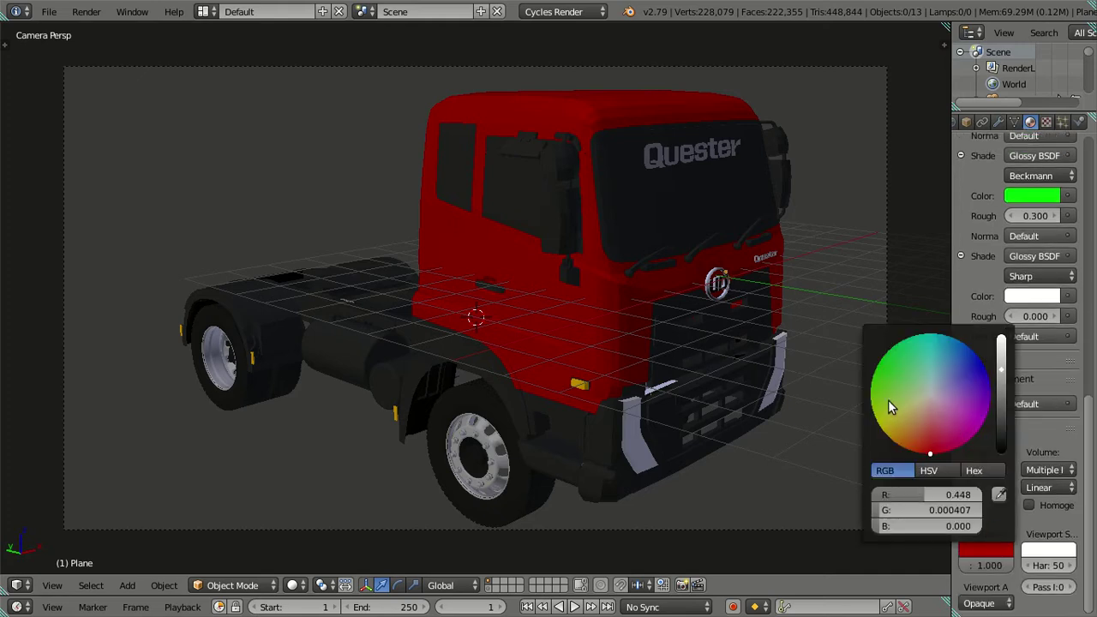
{"action": "left_click_drag", "start_coordinate": [889, 403], "coordinate": [872, 376]}
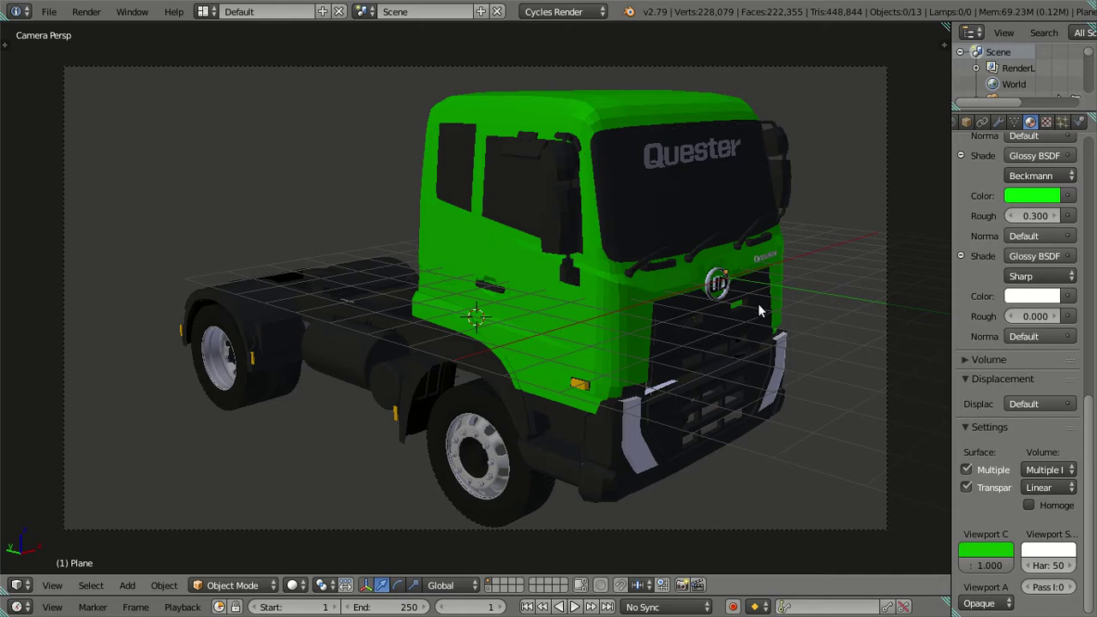
{"action": "scroll", "coordinate": [684, 353], "scroll_direction": "up", "scroll_amount": 2}
{"action": "scroll", "coordinate": [684, 353], "scroll_direction": "down", "scroll_amount": 2}
{"action": "scroll", "coordinate": [684, 353], "scroll_direction": "down", "scroll_amount": 1}
{"action": "scroll", "coordinate": [596, 309], "scroll_direction": "up", "scroll_amount": 1}
{"action": "mouse_move", "coordinate": [525, 380]}
{"action": "middle_mouse_down"}
{"action": "mouse_move", "coordinate": [507, 283]}
{"action": "mouse_move", "coordinate": [528, 347]}
{"action": "middle_mouse_up"}
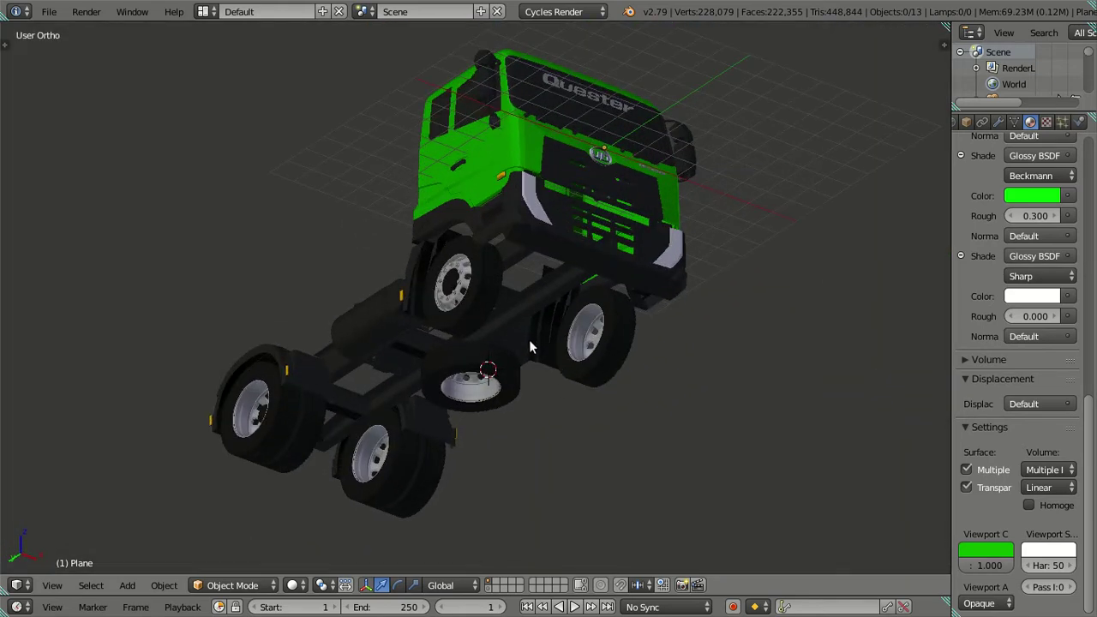
{"action": "right_click", "coordinate": [596, 376]}
{"action": "mouse_move", "coordinate": [700, 399]}
{"action": "middle_mouse_down"}
{"action": "mouse_move", "coordinate": [558, 407]}
{"action": "mouse_move", "coordinate": [475, 431]}
{"action": "mouse_move", "coordinate": [436, 462]}
{"action": "mouse_move", "coordinate": [415, 452]}
{"action": "middle_mouse_up"}
{"action": "key", "text": "KP_3"}
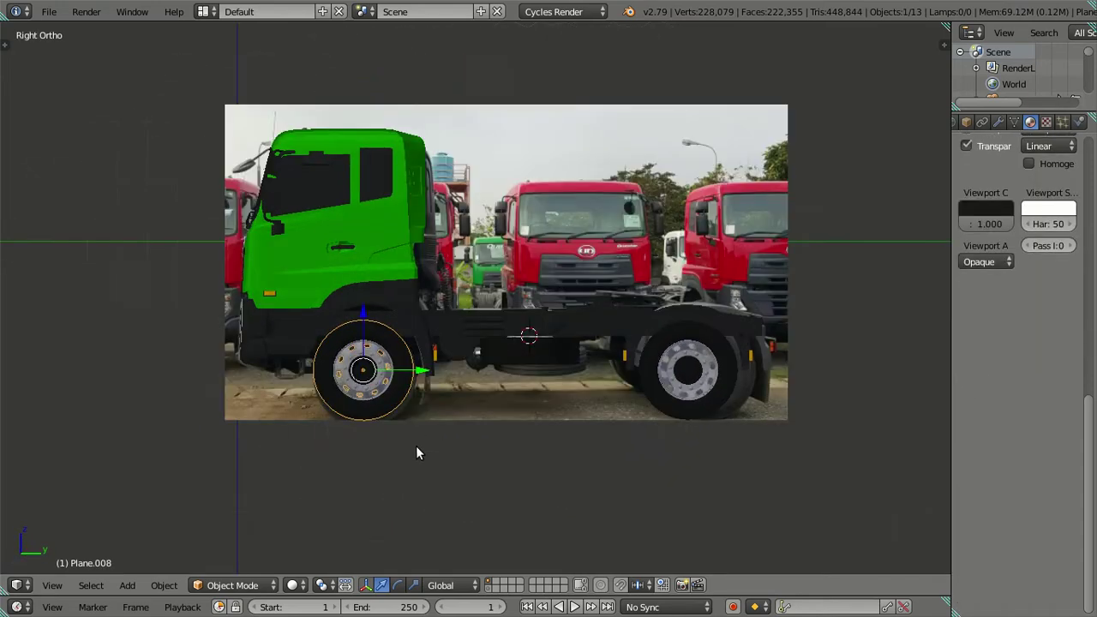
{"action": "scroll", "coordinate": [416, 445], "scroll_direction": "up", "scroll_amount": 4}
{"action": "middle_click_drag", "start_coordinate": [326, 475], "coordinate": [549, 275], "text": "shift"}
{"action": "scroll", "coordinate": [548, 271], "scroll_direction": "up", "scroll_amount": 5}
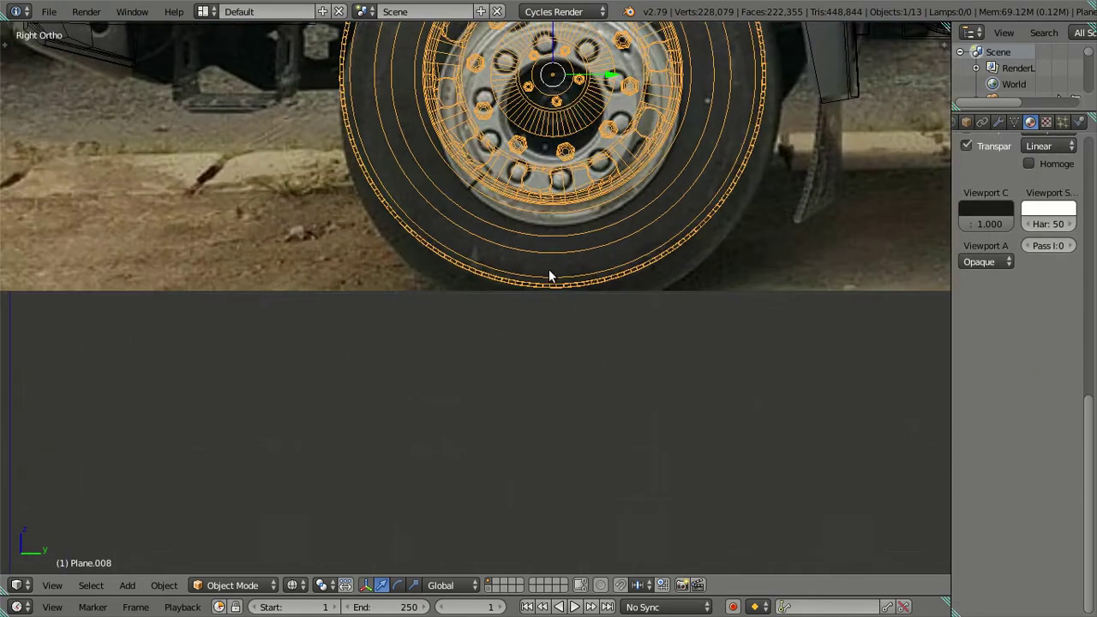
{"action": "scroll", "coordinate": [600, 287], "scroll_direction": "up", "scroll_amount": 2}
{"action": "key", "text": "Tab"}
{"action": "scroll", "coordinate": [646, 257], "scroll_direction": "up", "scroll_amount": 1}
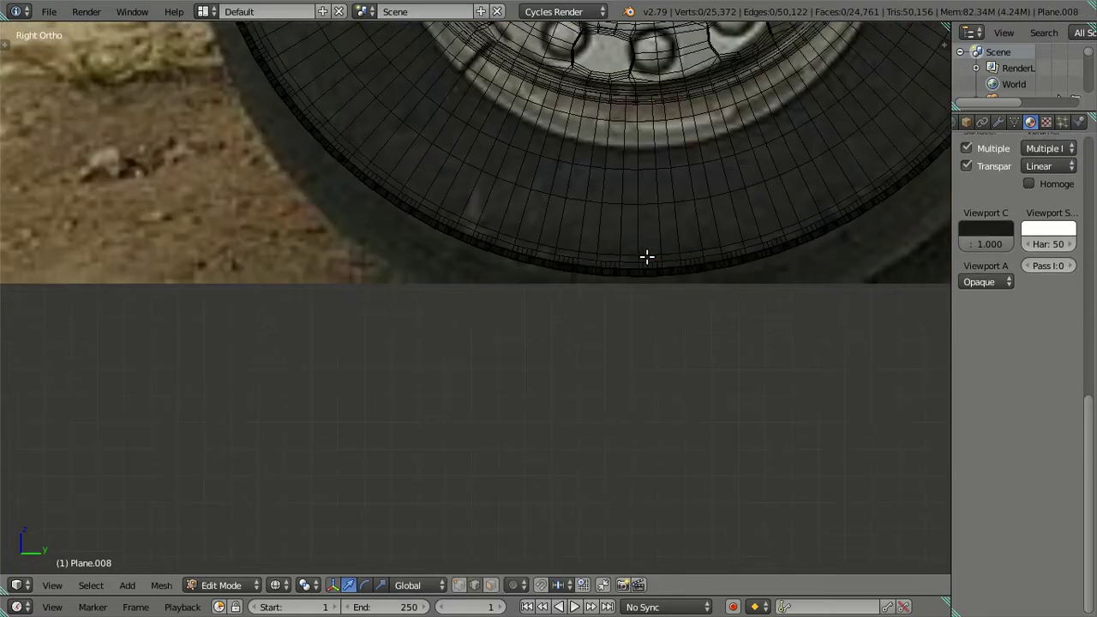
{"action": "scroll", "coordinate": [705, 243], "scroll_direction": "up", "scroll_amount": 2}
{"action": "scroll", "coordinate": [475, 434], "scroll_direction": "up", "scroll_amount": 2}
{"action": "scroll", "coordinate": [475, 428], "scroll_direction": "up", "scroll_amount": 2}
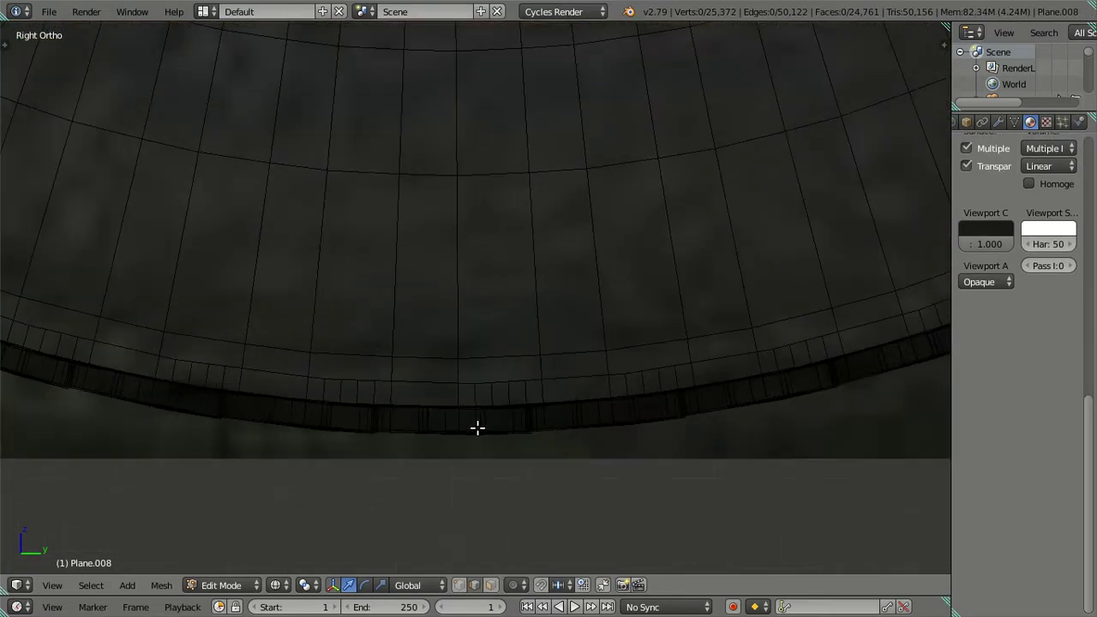
{"action": "scroll", "coordinate": [500, 348], "scroll_direction": "up", "scroll_amount": 1}
{"action": "scroll", "coordinate": [466, 463], "scroll_direction": "up", "scroll_amount": 2}
{"action": "scroll", "coordinate": [466, 462], "scroll_direction": "up", "scroll_amount": 1}
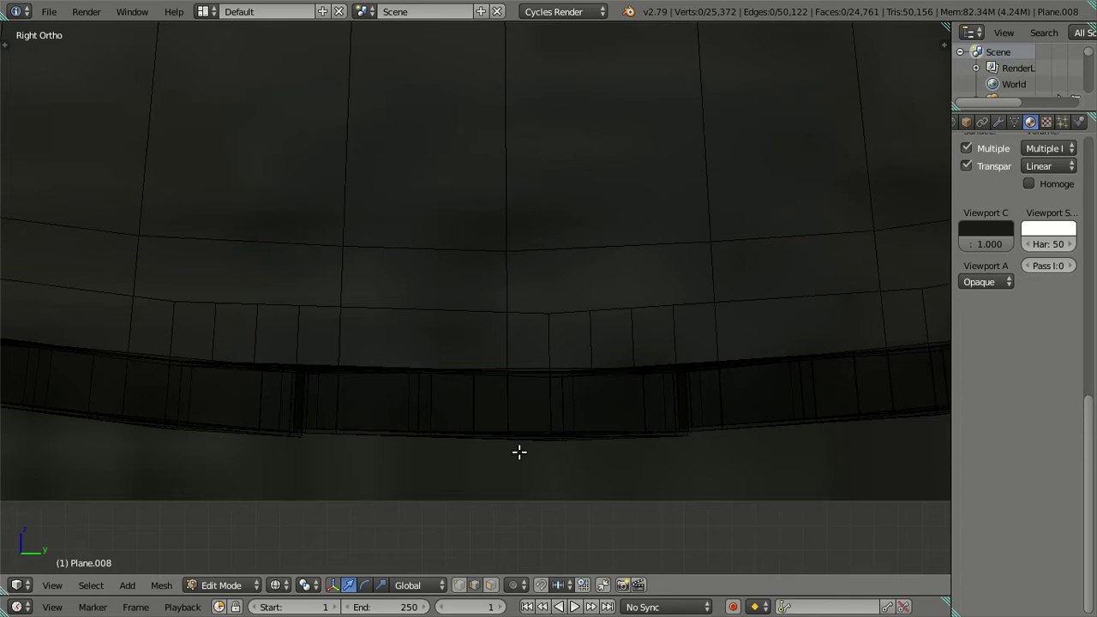
{"action": "key", "text": "KP_8"}
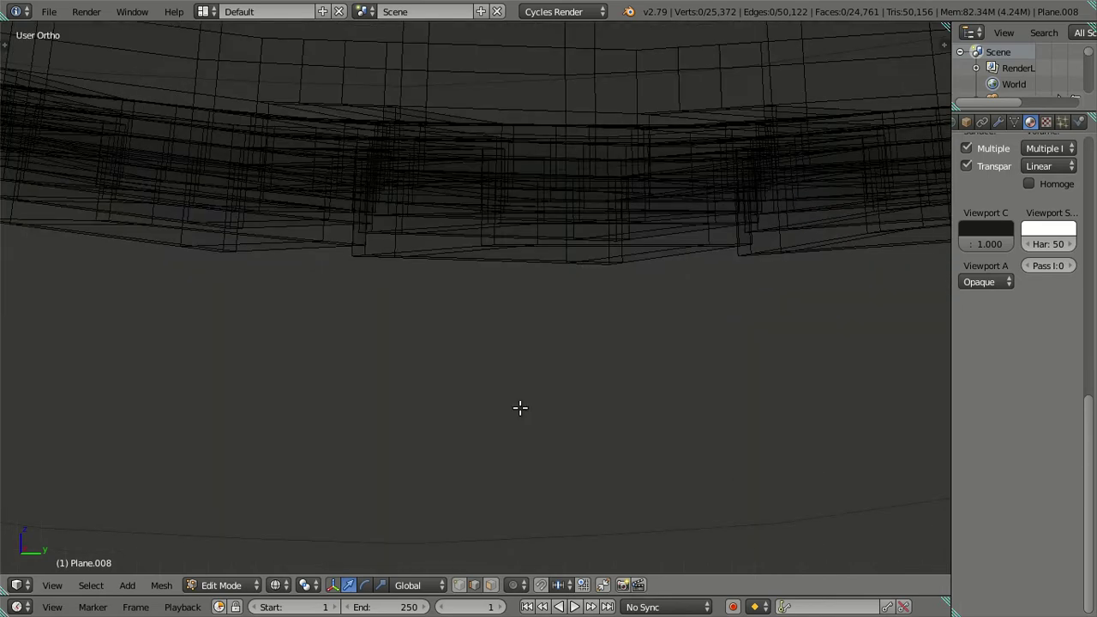
{"action": "key", "text": "z"}
{"action": "mouse_move", "coordinate": [578, 230]}
{"action": "middle_mouse_down"}
{"action": "mouse_move", "coordinate": [453, 403]}
{"action": "mouse_move", "coordinate": [460, 428]}
{"action": "mouse_move", "coordinate": [471, 433]}
{"action": "mouse_move", "coordinate": [498, 386]}
{"action": "middle_mouse_up"}
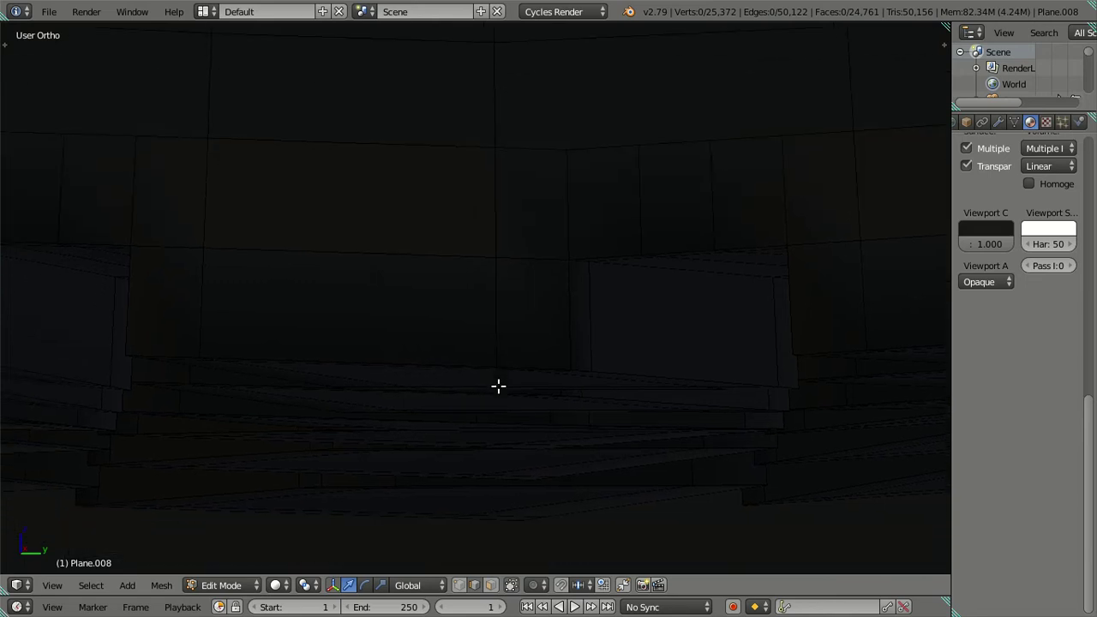
{"action": "right_click", "coordinate": [498, 341]}
{"action": "left_click", "coordinate": [459, 585]}
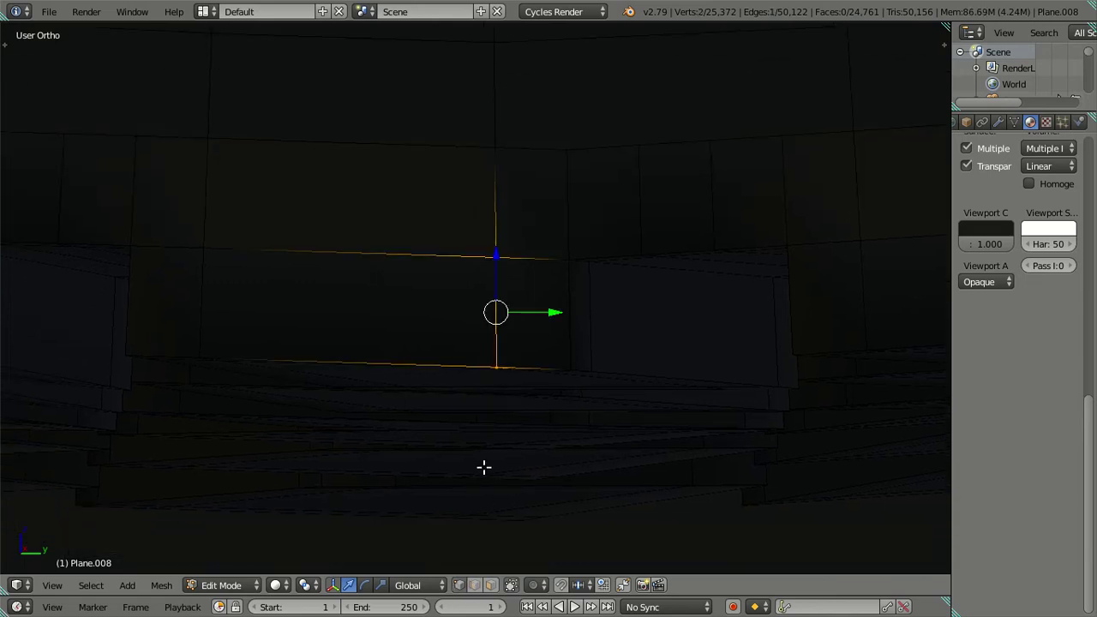
{"action": "right_click", "coordinate": [497, 372]}
{"action": "key", "text": "KP_3"}
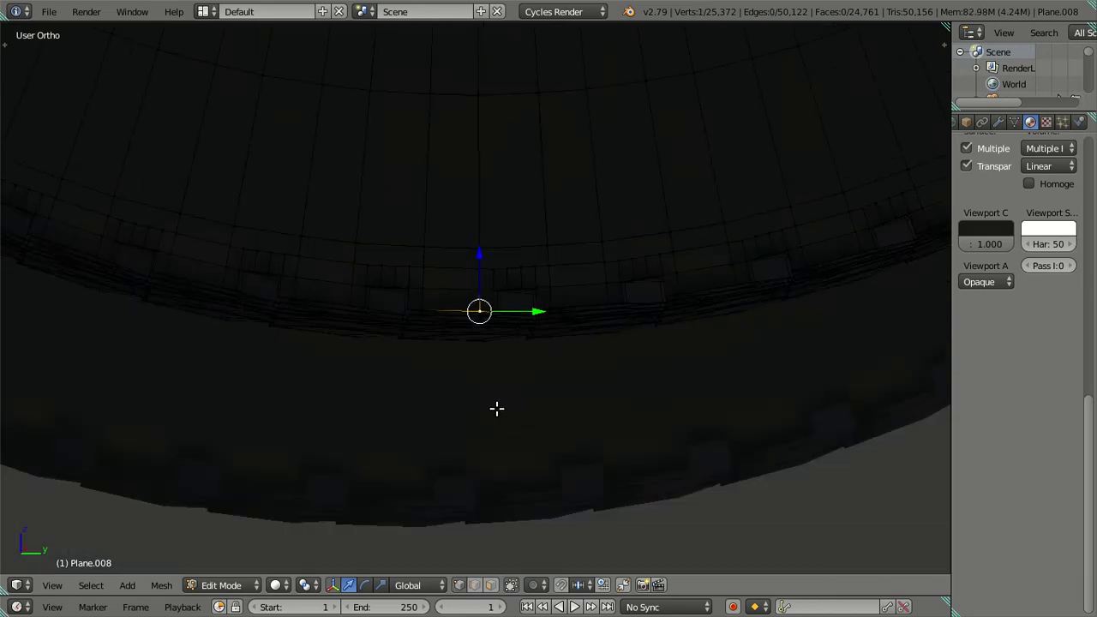
{"action": "scroll", "coordinate": [497, 405], "scroll_direction": "down", "scroll_amount": 4}
{"action": "key", "text": "shift+a"}
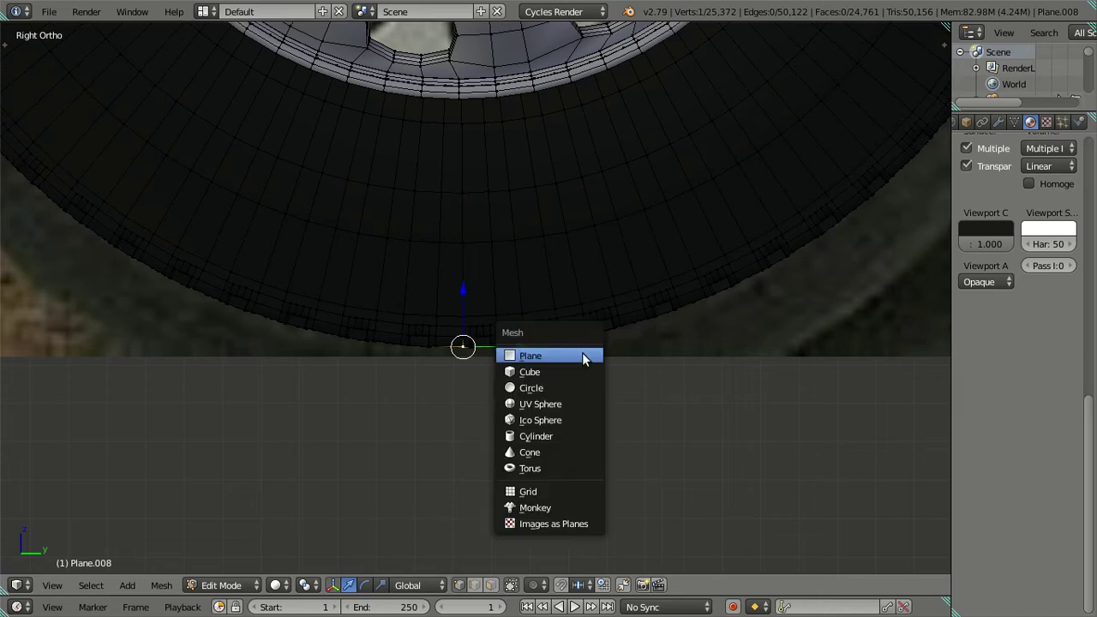
{"action": "key", "text": "Escape"}
{"action": "key", "text": "shift+s"}
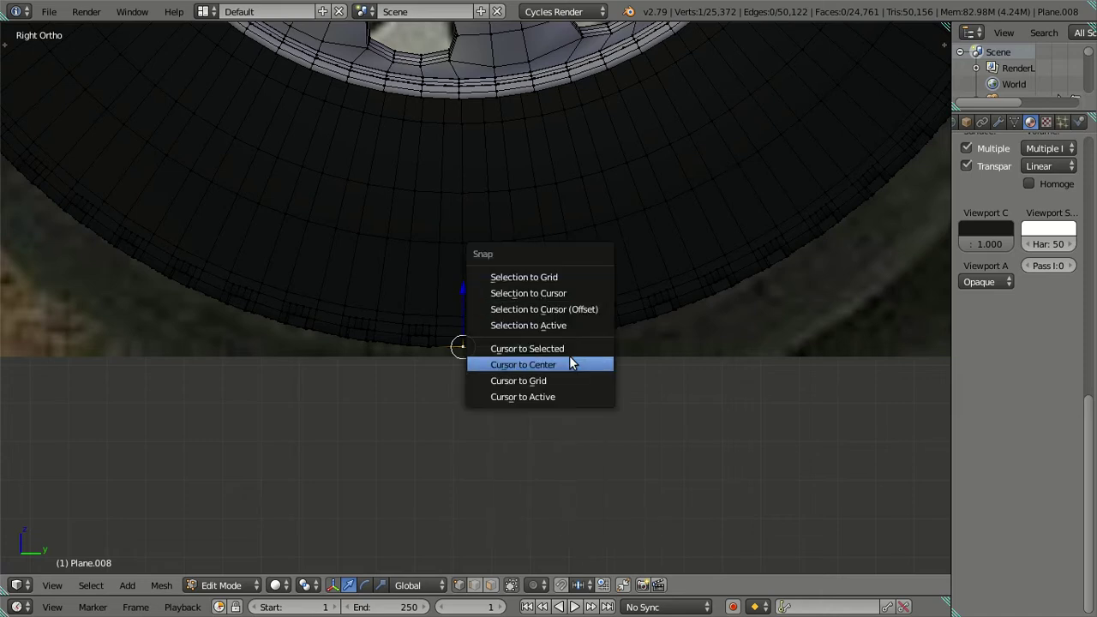
{"action": "left_click", "coordinate": [569, 348]}
{"action": "scroll", "coordinate": [568, 343], "scroll_direction": "down", "scroll_amount": 3}
{"action": "scroll", "coordinate": [553, 339], "scroll_direction": "down", "scroll_amount": 2}
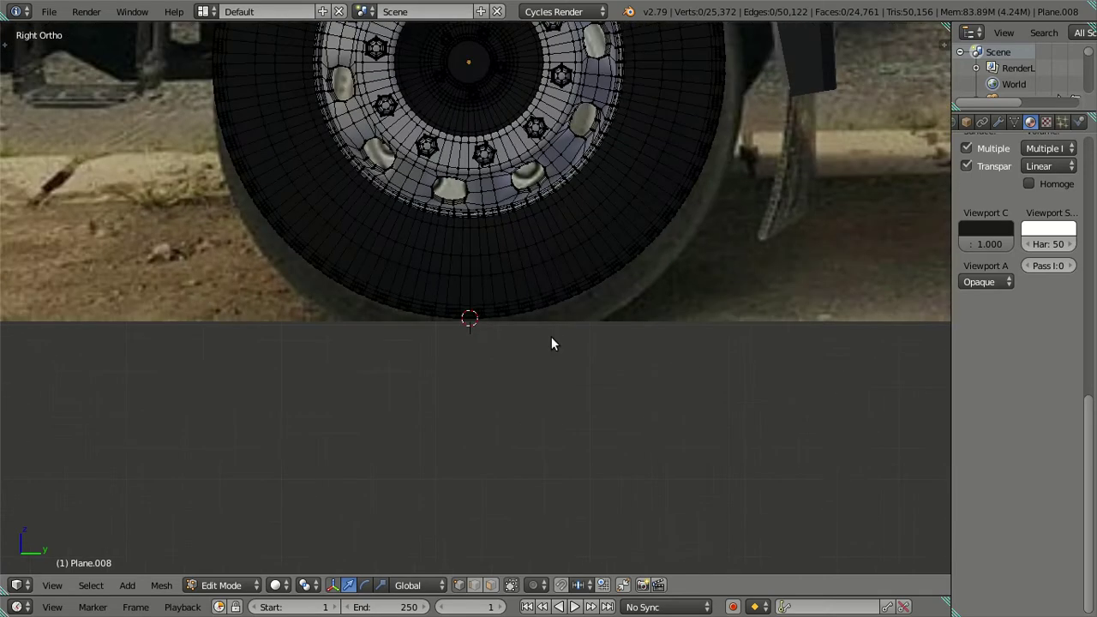
{"action": "scroll", "coordinate": [551, 341], "scroll_direction": "down", "scroll_amount": 2}
{"action": "key", "text": "Tab"}
{"action": "scroll", "coordinate": [551, 335], "scroll_direction": "down", "scroll_amount": 3}
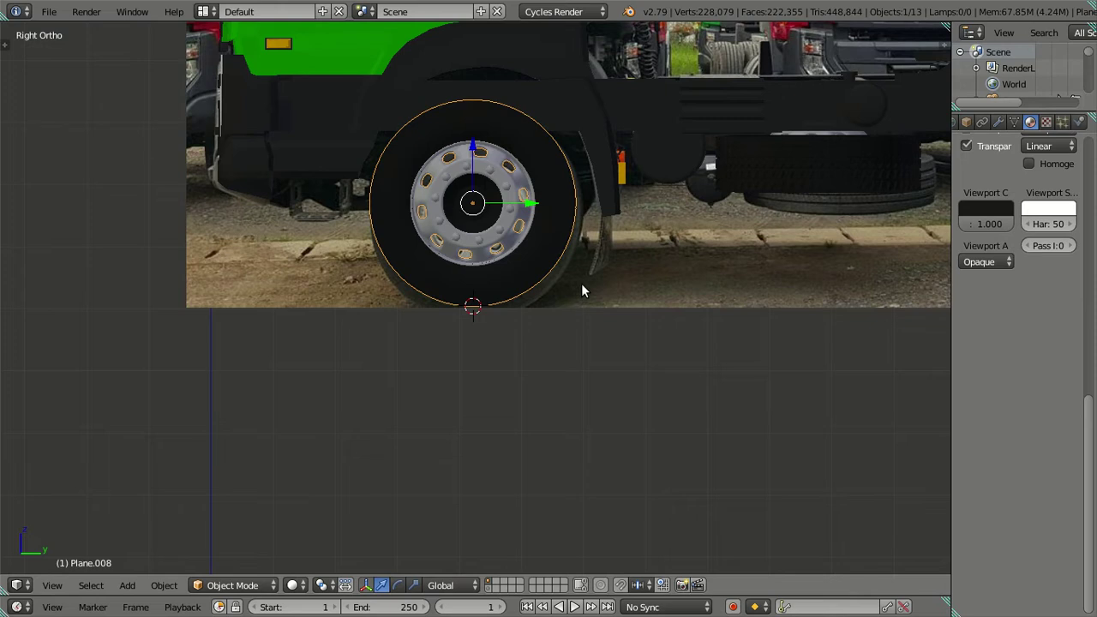
{"action": "scroll", "coordinate": [581, 291], "scroll_direction": "down", "scroll_amount": 4}
{"action": "mouse_move", "coordinate": [580, 292]}
{"action": "middle_mouse_down"}
{"action": "mouse_move", "coordinate": [538, 323]}
{"action": "mouse_move", "coordinate": [549, 358]}
{"action": "mouse_move", "coordinate": [521, 277]}
{"action": "mouse_move", "coordinate": [502, 257]}
{"action": "mouse_move", "coordinate": [502, 196]}
{"action": "mouse_move", "coordinate": [568, 182]}
{"action": "mouse_move", "coordinate": [553, 187]}
{"action": "mouse_move", "coordinate": [591, 238]}
{"action": "middle_mouse_up"}
{"action": "key", "text": "shift+s"}
Add a new plane and scale it up by 20 to serve as the floor
{"action": "key", "text": "shift+a"}
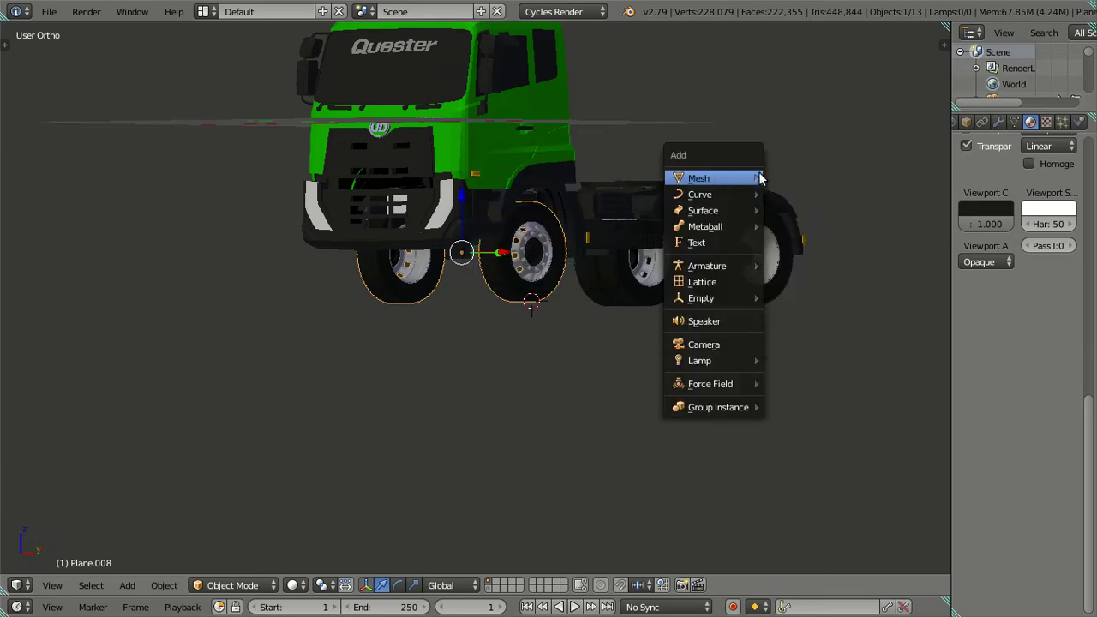
{"action": "left_click", "coordinate": [780, 174]}
{"action": "mouse_move", "coordinate": [607, 291]}
{"action": "middle_mouse_down"}
{"action": "mouse_move", "coordinate": [574, 376]}
{"action": "mouse_move", "coordinate": [519, 365]}
{"action": "middle_mouse_up"}
{"action": "type", "text": "s20"}
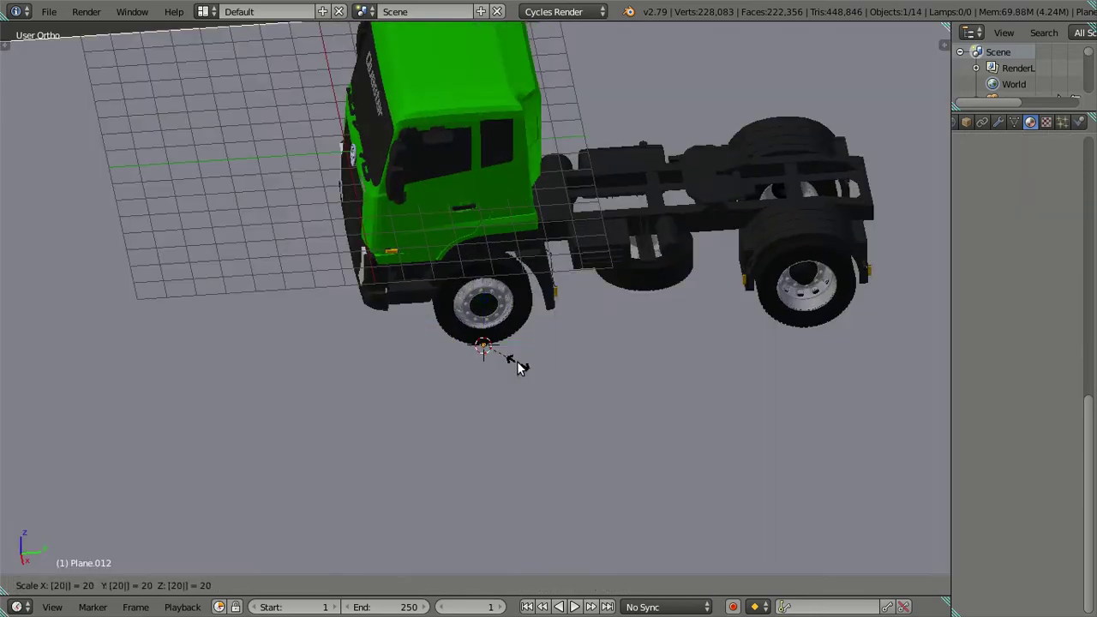
{"action": "key", "text": "Return"}
{"action": "scroll", "coordinate": [515, 367], "scroll_direction": "down", "scroll_amount": 4}
{"action": "mouse_move", "coordinate": [509, 372]}
{"action": "middle_mouse_down"}
{"action": "mouse_move", "coordinate": [517, 274]}
{"action": "mouse_move", "coordinate": [575, 338]}
{"action": "mouse_move", "coordinate": [566, 364]}
{"action": "mouse_move", "coordinate": [536, 362]}
{"action": "middle_mouse_up"}
{"action": "scroll", "coordinate": [517, 274], "scroll_direction": "up", "scroll_amount": 3}
{"action": "scroll", "coordinate": [527, 296], "scroll_direction": "up", "scroll_amount": 2}
Set the plane's X location to 0 in the N panel
{"action": "key", "text": "n"}
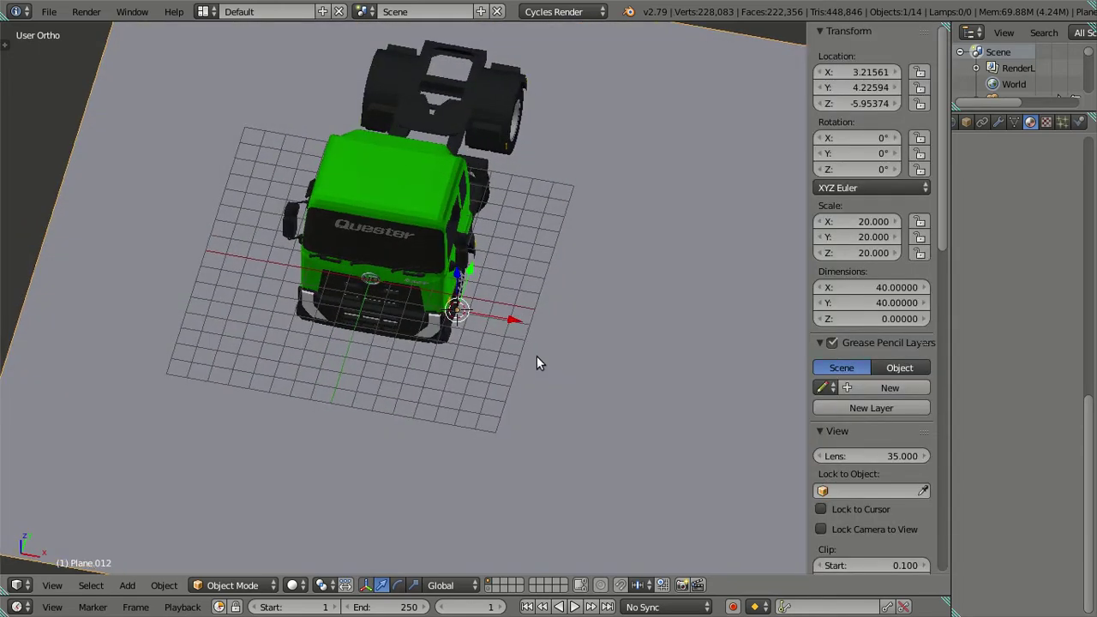
{"action": "left_click", "coordinate": [855, 72]}
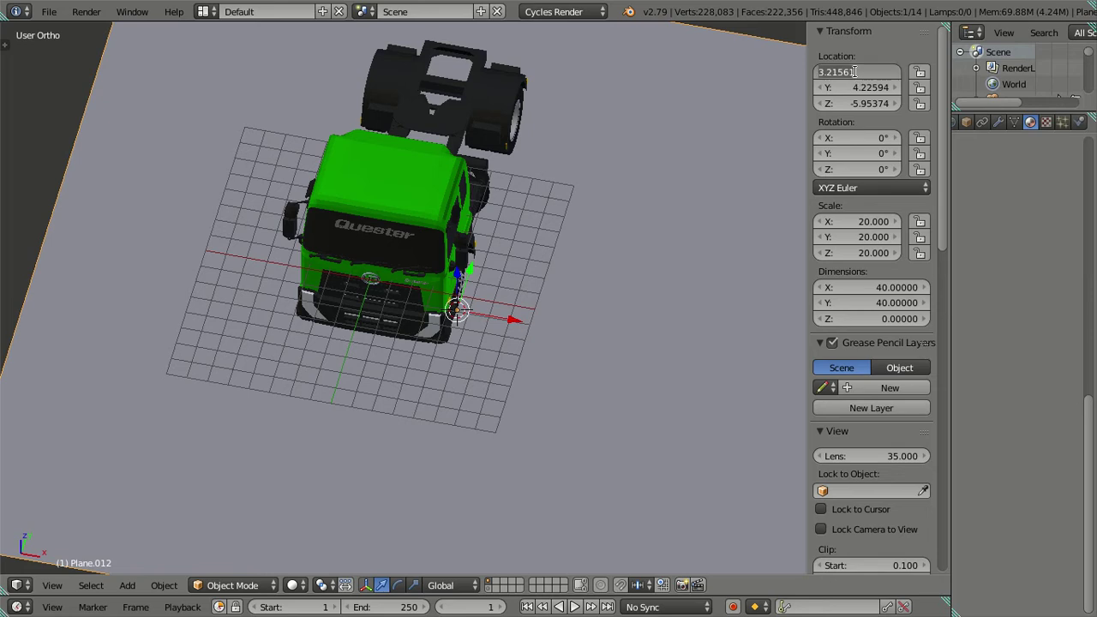
{"action": "type", "text": "0"}
{"action": "key", "text": "Return"}
{"action": "mouse_move", "coordinate": [514, 313]}
{"action": "middle_mouse_down"}
{"action": "mouse_move", "coordinate": [543, 338]}
{"action": "mouse_move", "coordinate": [559, 285]}
{"action": "mouse_move", "coordinate": [508, 294]}
{"action": "middle_mouse_up"}
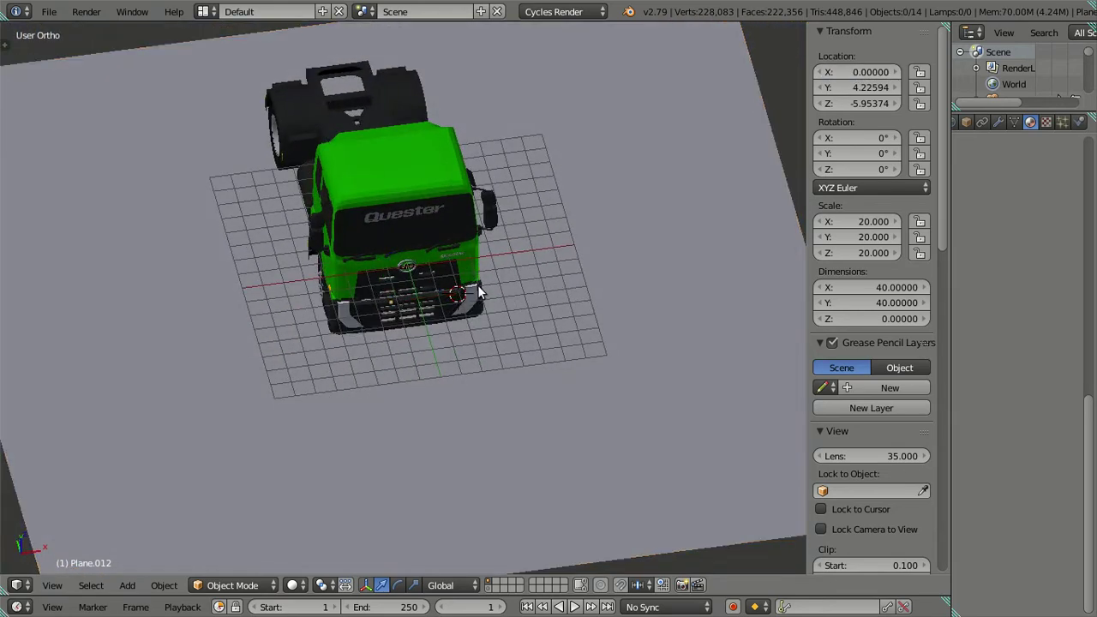
{"action": "key", "text": "n"}
Slide the ground plane along Y so it sits beneath the truck
{"action": "key", "text": "KP_0"}
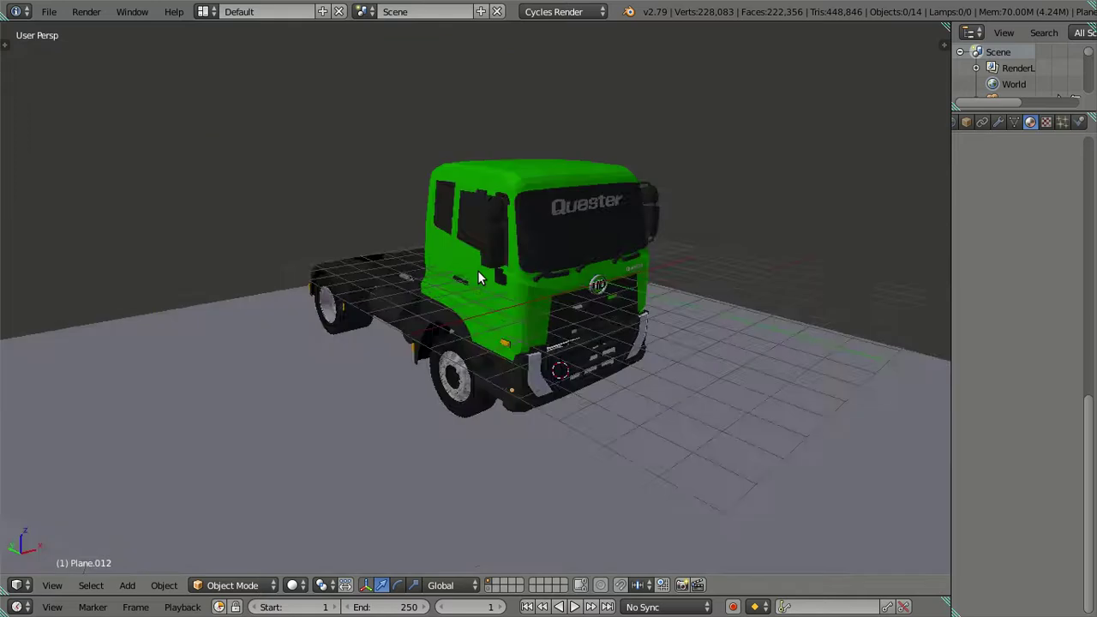
{"action": "mouse_move", "coordinate": [595, 282]}
{"action": "middle_mouse_down"}
{"action": "mouse_move", "coordinate": [623, 379]}
{"action": "mouse_move", "coordinate": [572, 275]}
{"action": "mouse_move", "coordinate": [544, 261]}
{"action": "mouse_move", "coordinate": [609, 226]}
{"action": "mouse_move", "coordinate": [587, 211]}
{"action": "middle_mouse_up"}
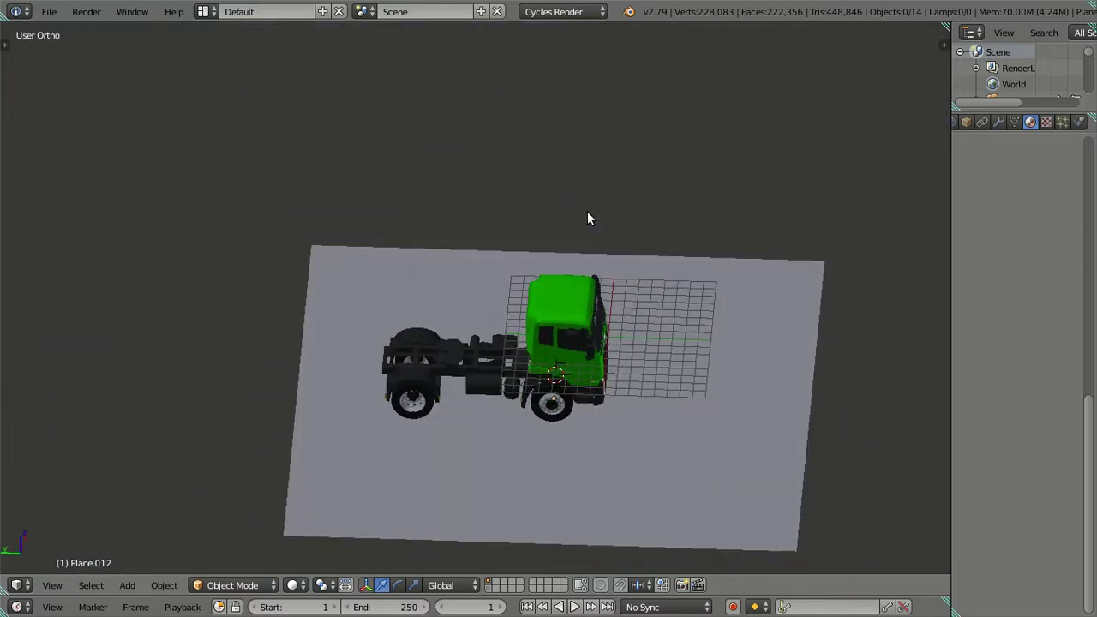
{"action": "right_click", "coordinate": [660, 374]}
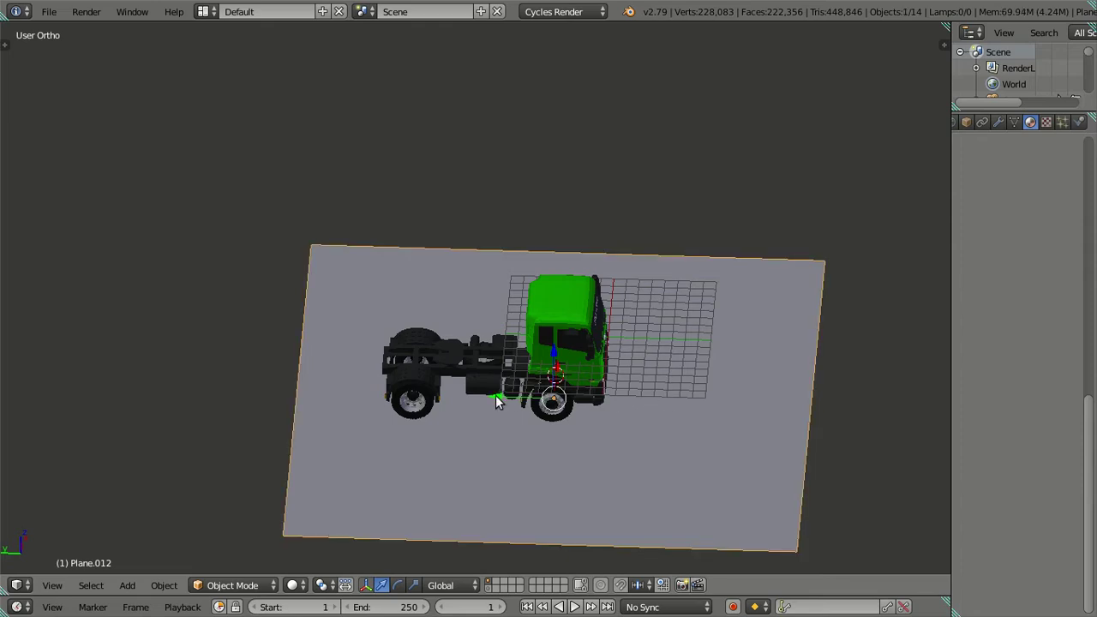
{"action": "left_click_drag", "start_coordinate": [497, 396], "coordinate": [433, 393]}
{"action": "left_click", "coordinate": [433, 392]}
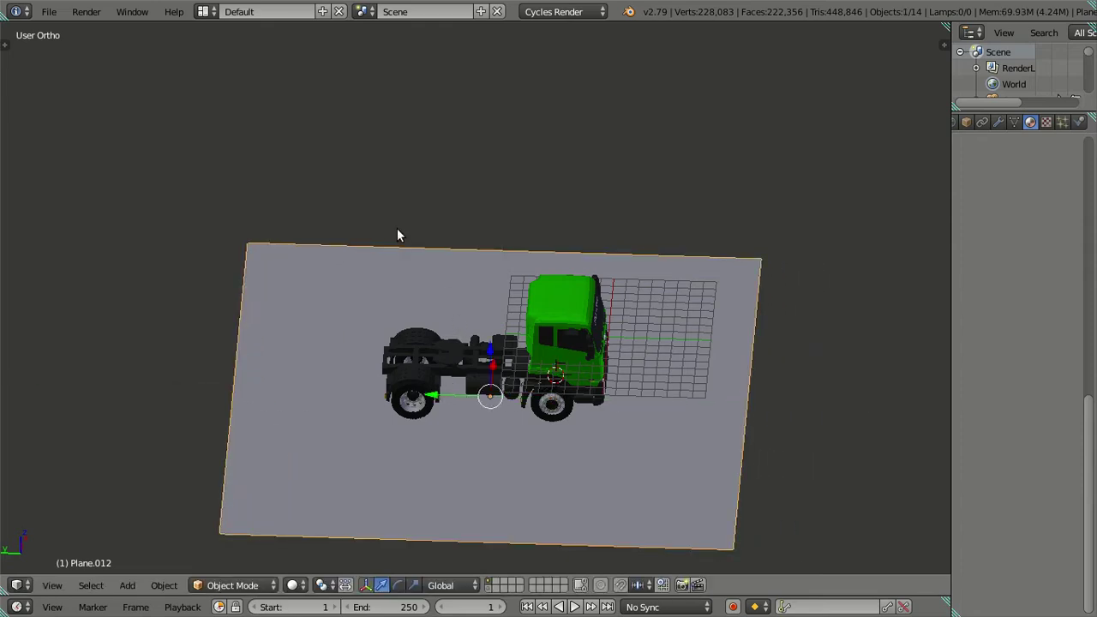
{"action": "middle_click_drag", "start_coordinate": [396, 235], "coordinate": [458, 298]}
In vertex mode, select the back and left edge vertices and extrude them straight up in Z
{"action": "key", "text": "Tab"}
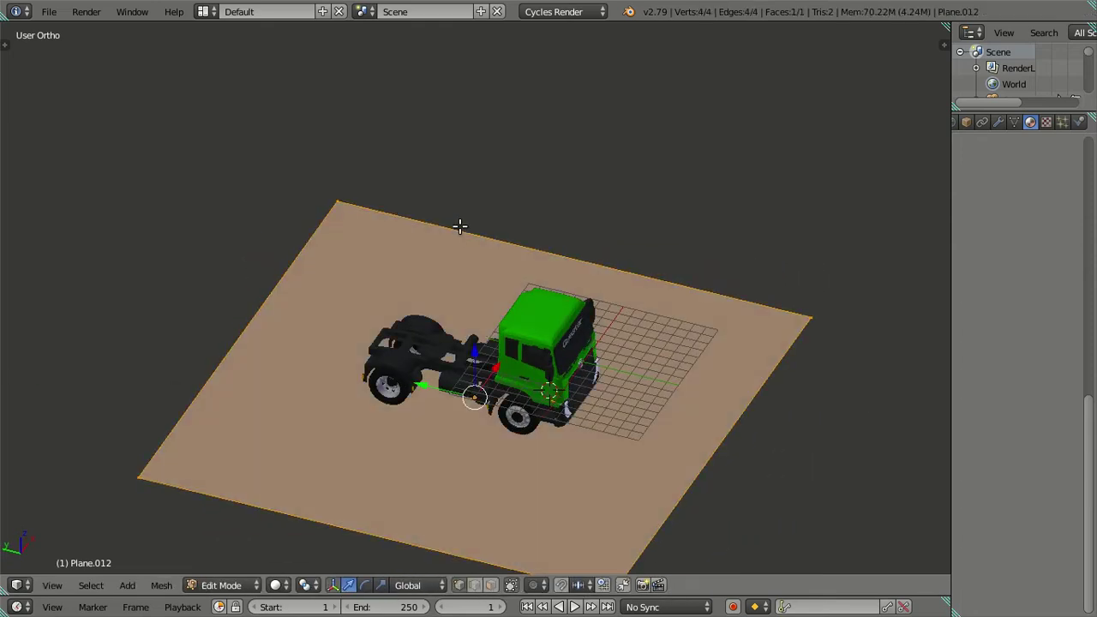
{"action": "key", "text": "ctrl+Tab"}
{"action": "left_click", "coordinate": [313, 247]}
{"action": "right_click", "coordinate": [286, 252]}
{"action": "right_click", "coordinate": [411, 220], "text": "shift"}
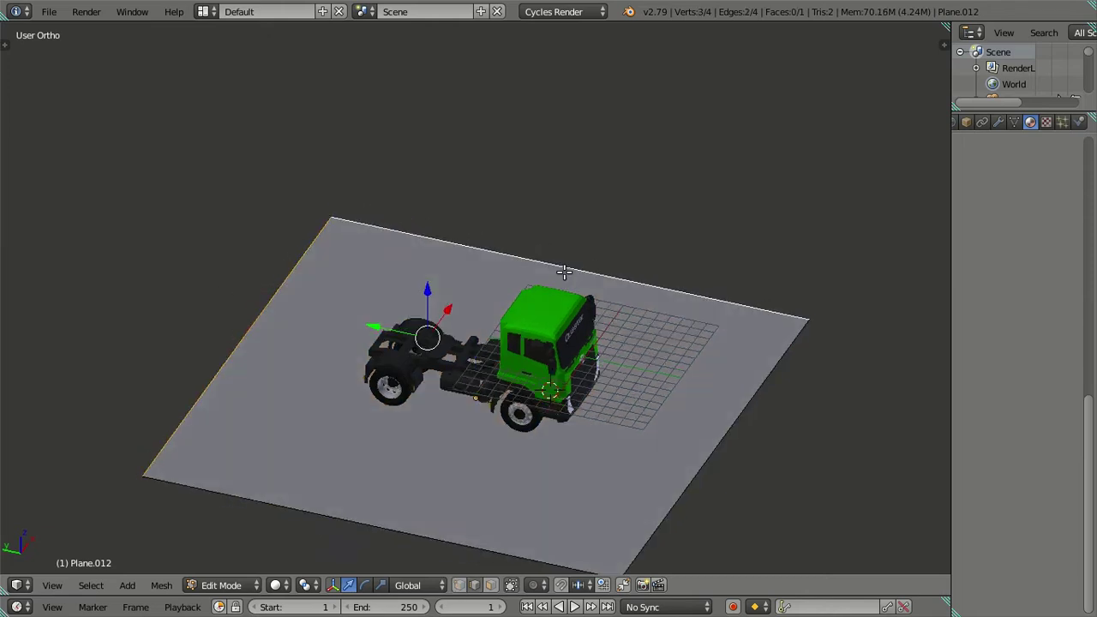
{"action": "middle_click_drag", "start_coordinate": [564, 273], "coordinate": [563, 203]}
{"action": "key", "text": "e"}
{"action": "key", "text": "z"}
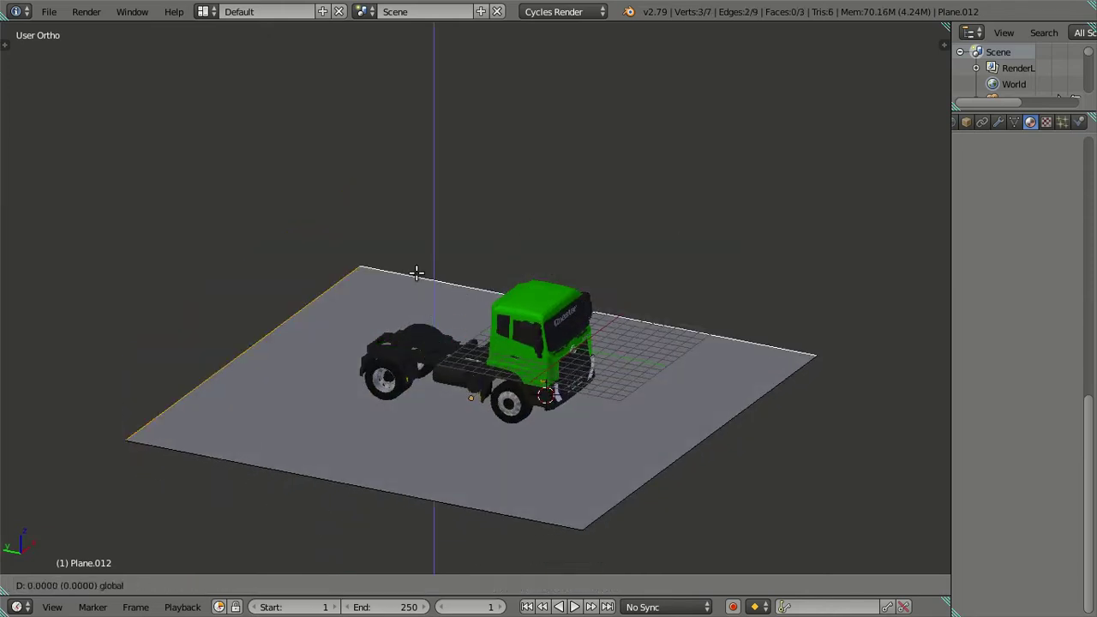
{"action": "left_click", "coordinate": [409, 115]}
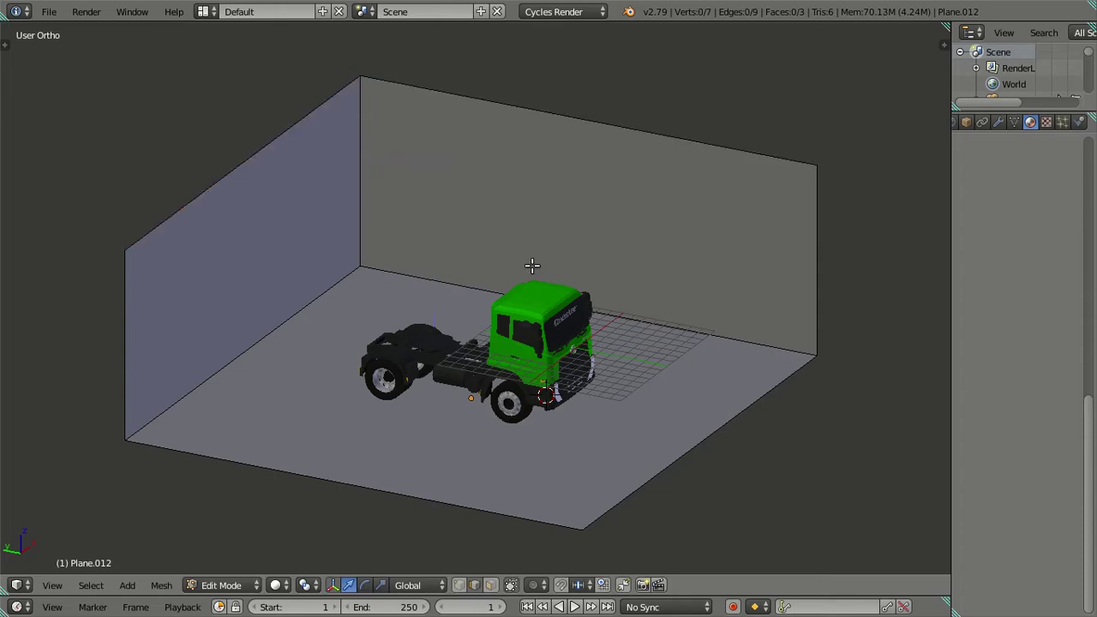
Select the two top wall edges, raise them higher, then deselect all
{"action": "key", "text": "KP_0"}
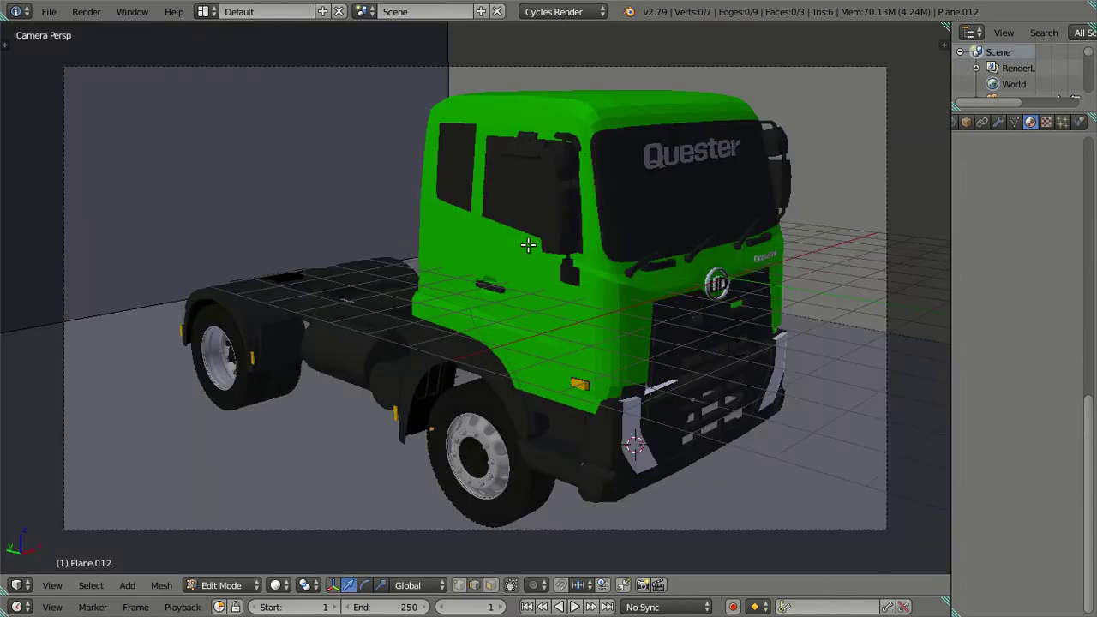
{"action": "scroll", "coordinate": [570, 273], "scroll_direction": "down", "scroll_amount": 2}
{"action": "scroll", "coordinate": [570, 272], "scroll_direction": "down", "scroll_amount": 2}
{"action": "right_click", "coordinate": [487, 108]}
{"action": "right_click", "coordinate": [385, 105], "text": "shift"}
{"action": "scroll", "coordinate": [402, 112], "scroll_direction": "down", "scroll_amount": 2}
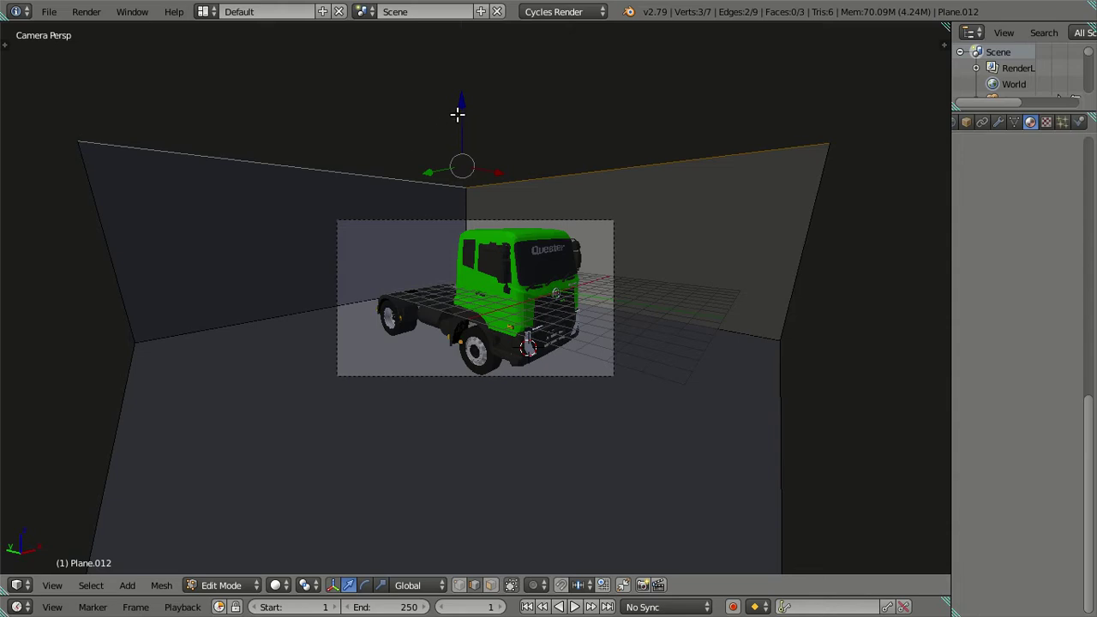
{"action": "left_click_drag", "start_coordinate": [457, 114], "coordinate": [494, 73]}
{"action": "key", "text": "a"}
{"action": "scroll", "coordinate": [550, 252], "scroll_direction": "up", "scroll_amount": 4}
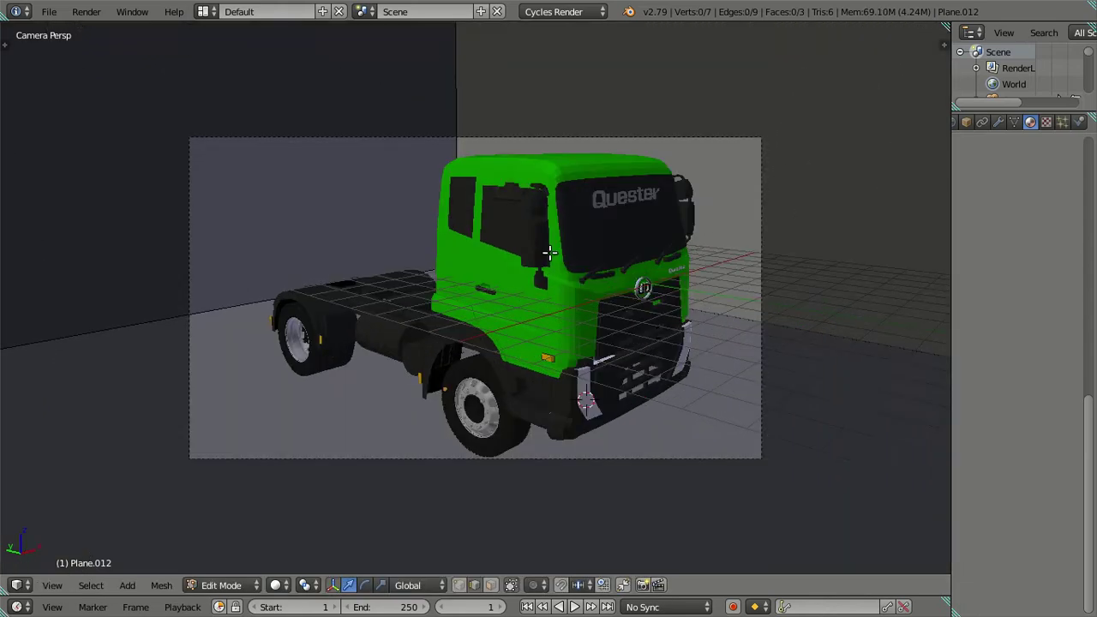
{"action": "scroll", "coordinate": [549, 252], "scroll_direction": "up", "scroll_amount": 2}
Enable Lock Camera to View and reframe the truck from a low front three-quarter angle
{"action": "key", "text": "n"}
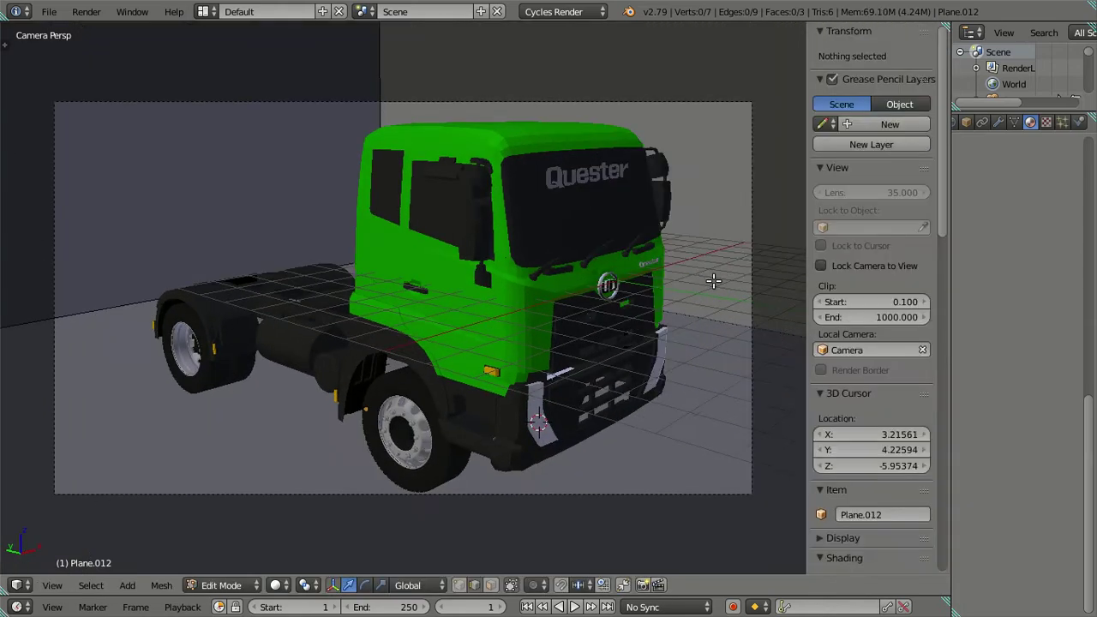
{"action": "left_click", "coordinate": [821, 266]}
{"action": "middle_click_drag", "start_coordinate": [515, 314], "coordinate": [509, 316]}
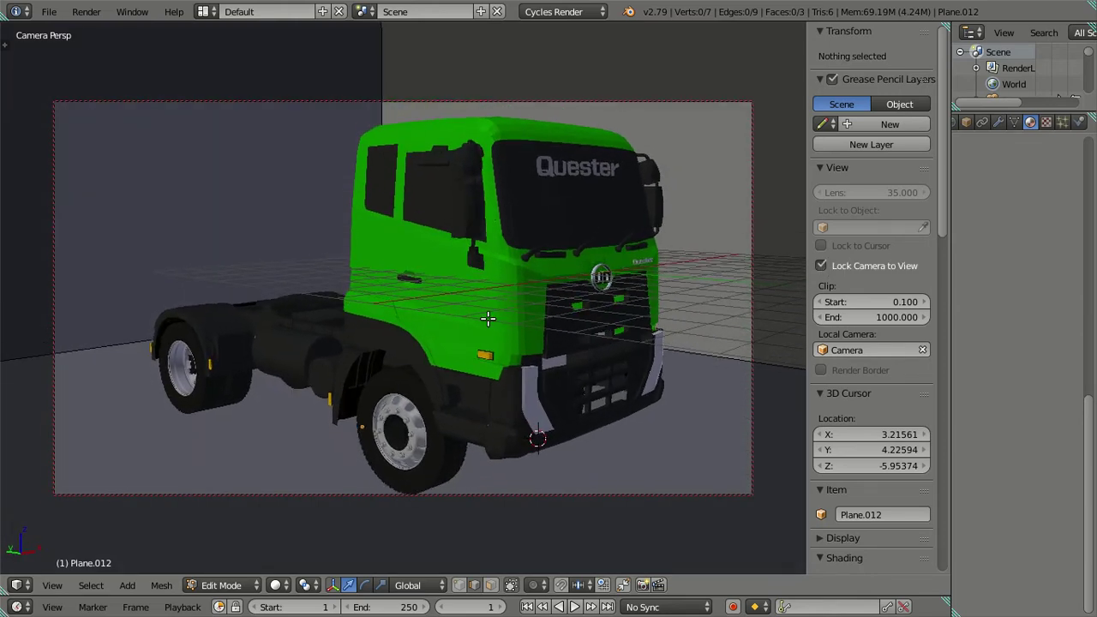
{"action": "middle_click_drag", "start_coordinate": [488, 319], "coordinate": [484, 316]}
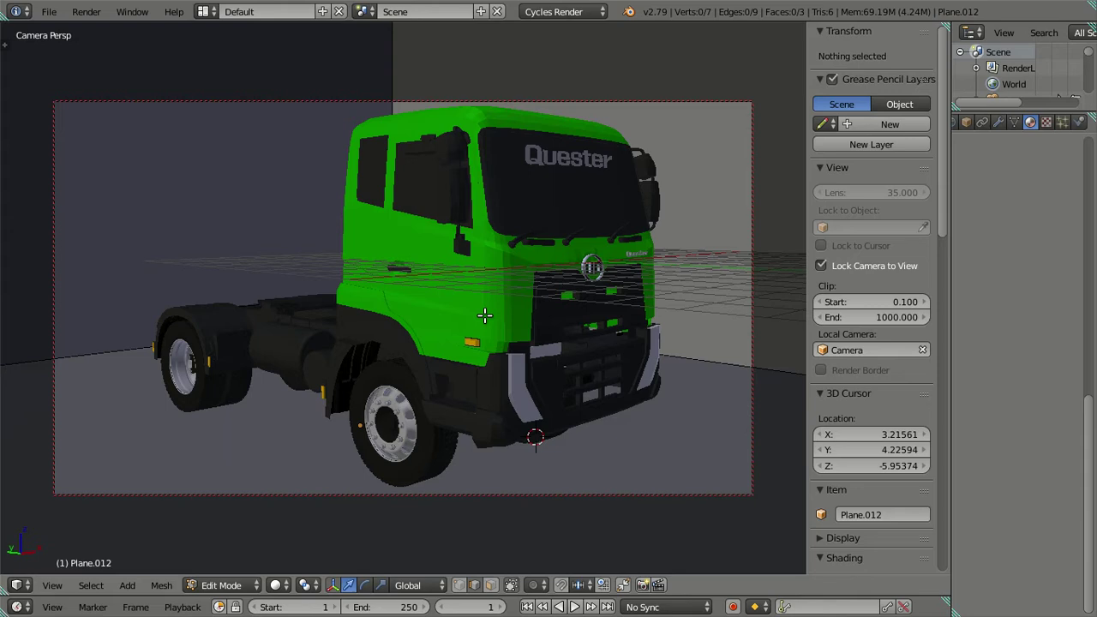
{"action": "middle_click_drag", "start_coordinate": [484, 316], "coordinate": [476, 318]}
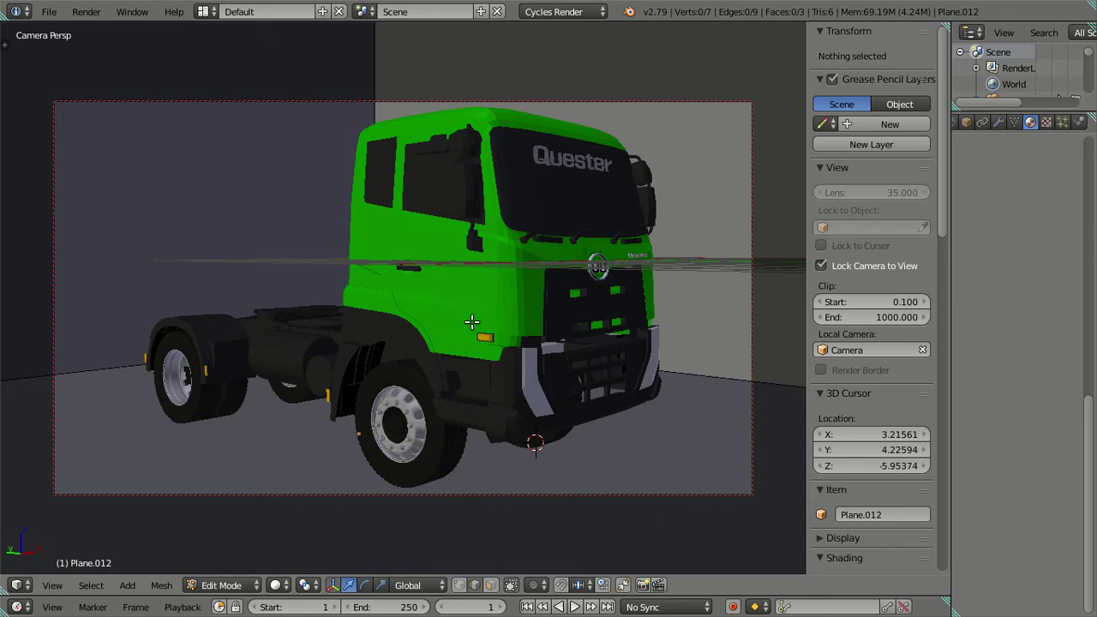
{"action": "middle_click_drag", "start_coordinate": [470, 322], "coordinate": [471, 326]}
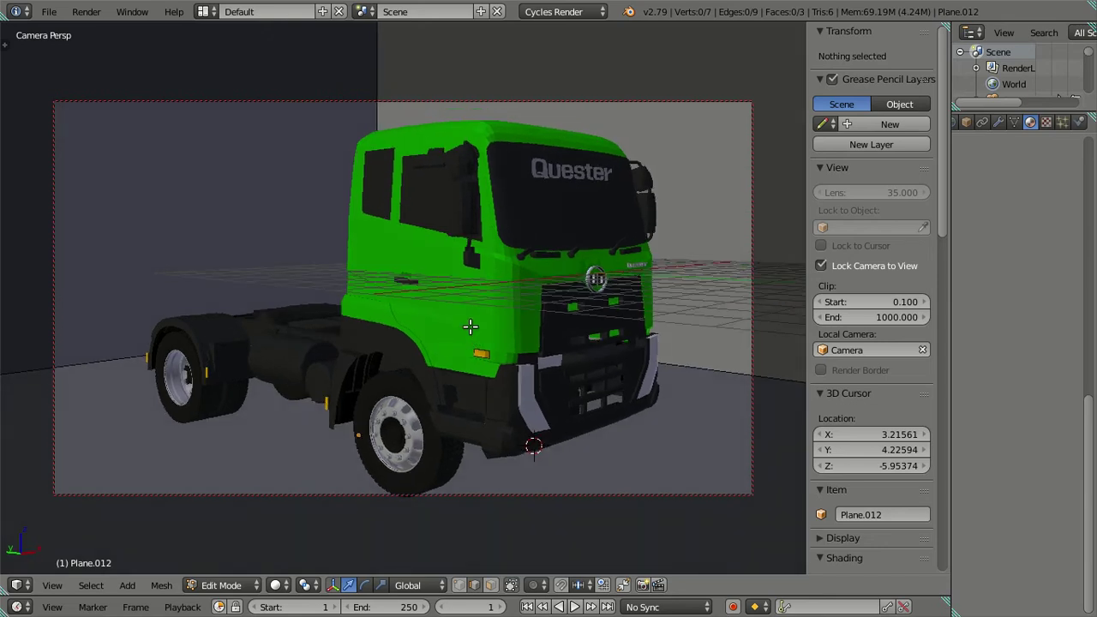
{"action": "middle_click_drag", "start_coordinate": [470, 333], "coordinate": [465, 326]}
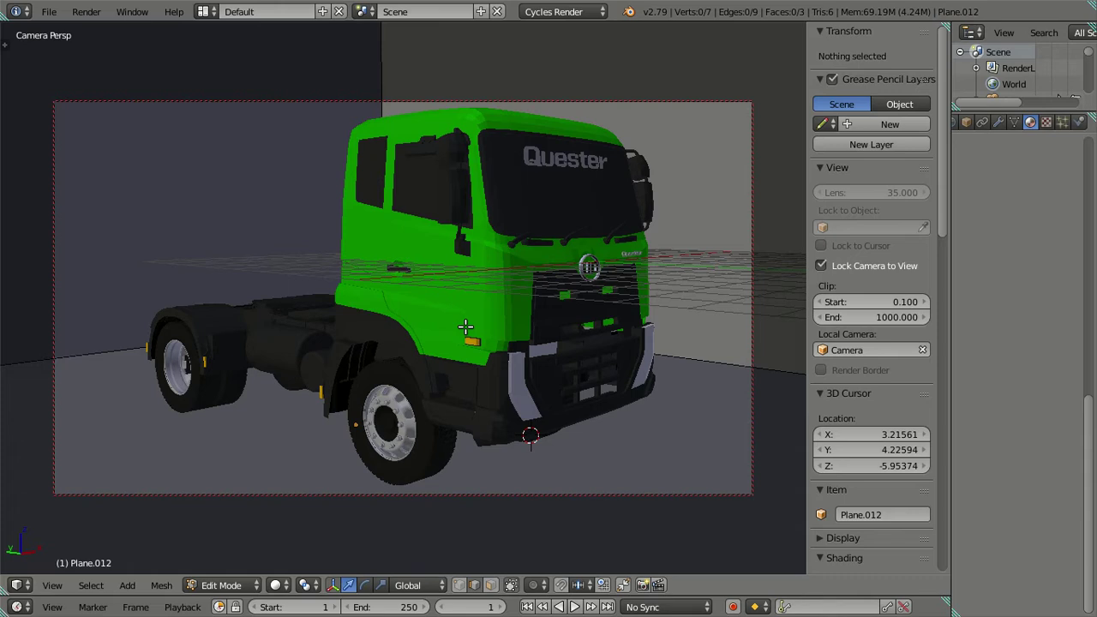
{"action": "middle_click_drag", "start_coordinate": [465, 327], "coordinate": [498, 318]}
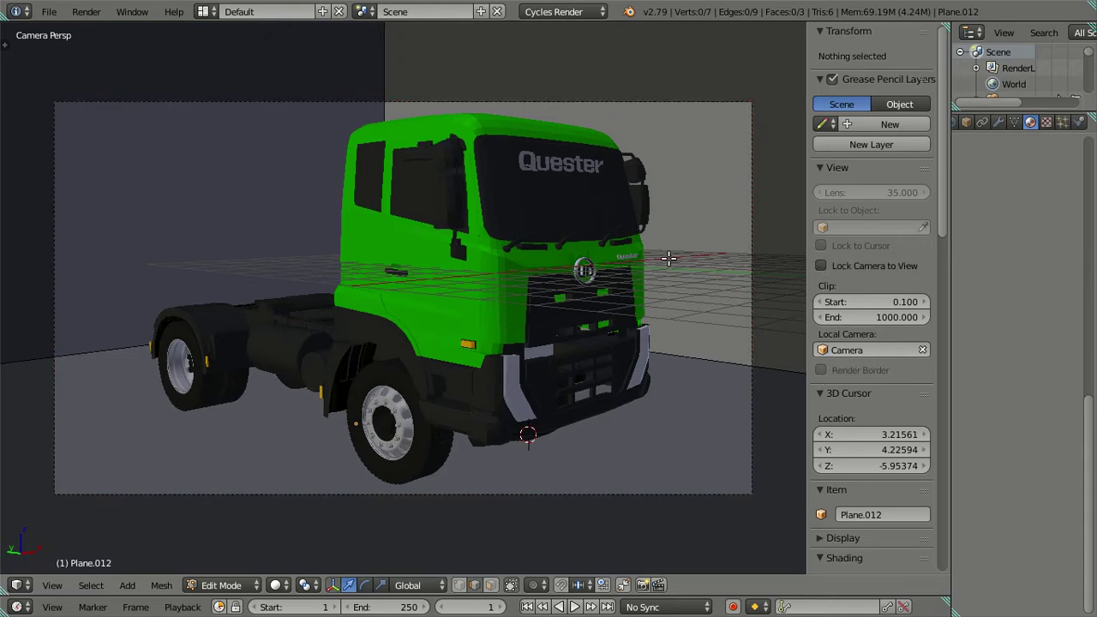
Close the sidebar, leave the backdrop's Edit Mode and hide the backdrop
{"action": "key", "text": "n"}
{"action": "middle_click_drag", "start_coordinate": [714, 354], "coordinate": [620, 360]}
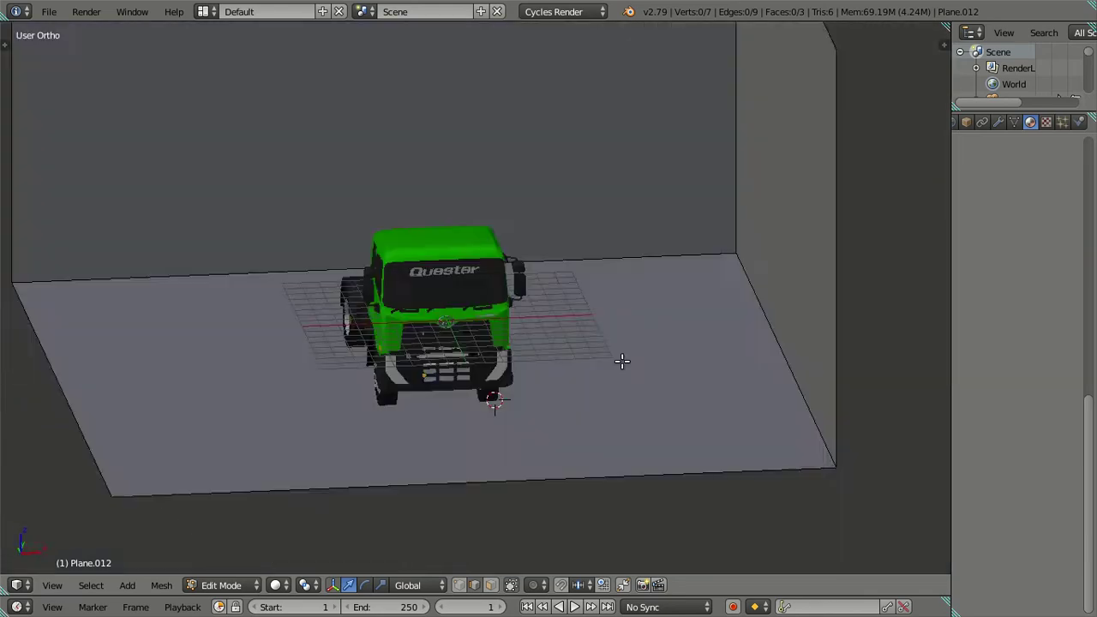
{"action": "key", "text": "KP_1"}
{"action": "key", "text": "Tab"}
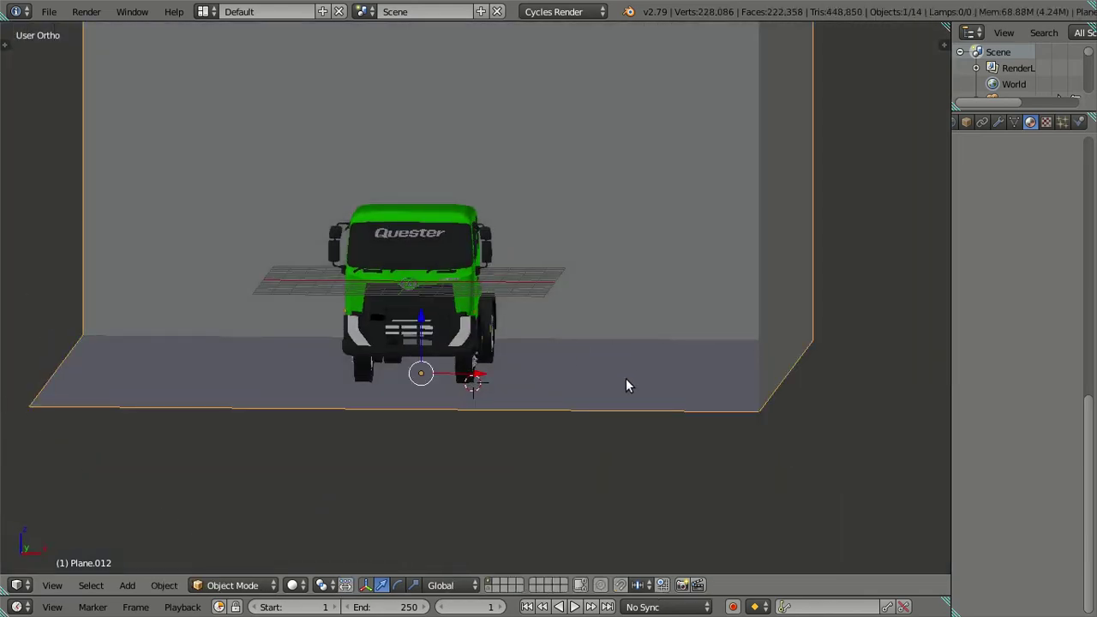
{"action": "key", "text": "h"}
{"action": "mouse_move", "coordinate": [545, 373]}
{"action": "middle_mouse_down"}
{"action": "mouse_move", "coordinate": [525, 279]}
{"action": "mouse_move", "coordinate": [686, 288]}
{"action": "middle_mouse_up"}
{"action": "scroll", "coordinate": [526, 280], "scroll_direction": "up", "scroll_amount": 3}
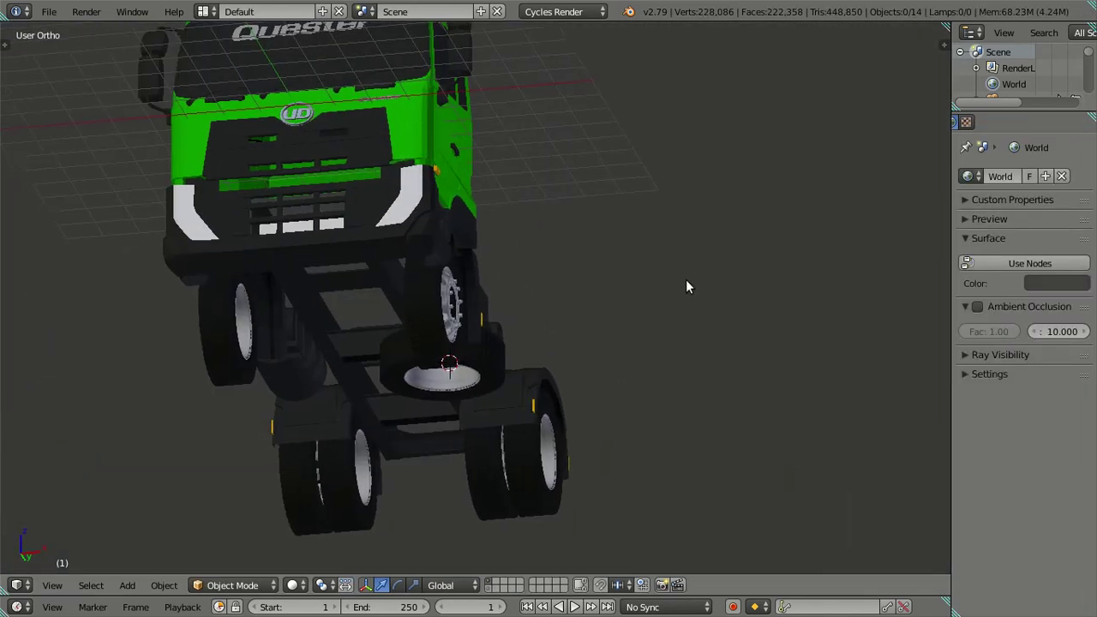
{"action": "scroll", "coordinate": [544, 282], "scroll_direction": "up", "scroll_amount": 3}
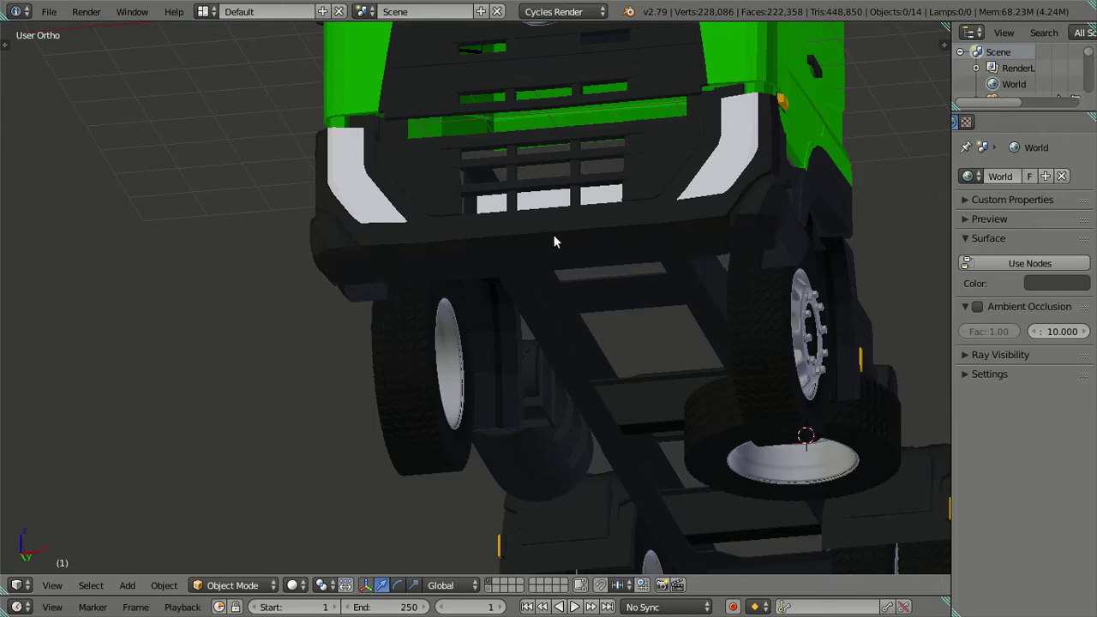
Unhide the hidden truck part and clear the selection from a front view
{"action": "key", "text": "alt+h"}
{"action": "scroll", "coordinate": [566, 239], "scroll_direction": "down", "scroll_amount": 2}
{"action": "scroll", "coordinate": [565, 239], "scroll_direction": "down", "scroll_amount": 3}
{"action": "mouse_move", "coordinate": [565, 239]}
{"action": "middle_mouse_down"}
{"action": "mouse_move", "coordinate": [539, 281]}
{"action": "mouse_move", "coordinate": [496, 305]}
{"action": "middle_mouse_up"}
{"action": "key", "text": "z"}
{"action": "scroll", "coordinate": [480, 325], "scroll_direction": "up", "scroll_amount": 3}
{"action": "key", "text": "a"}
{"action": "middle_click_drag", "start_coordinate": [454, 339], "coordinate": [407, 304]}
{"action": "key", "text": "z"}
In the truck body's Edit Mode, select the edges along the bottom of the front bumper
{"action": "key", "text": "Tab"}
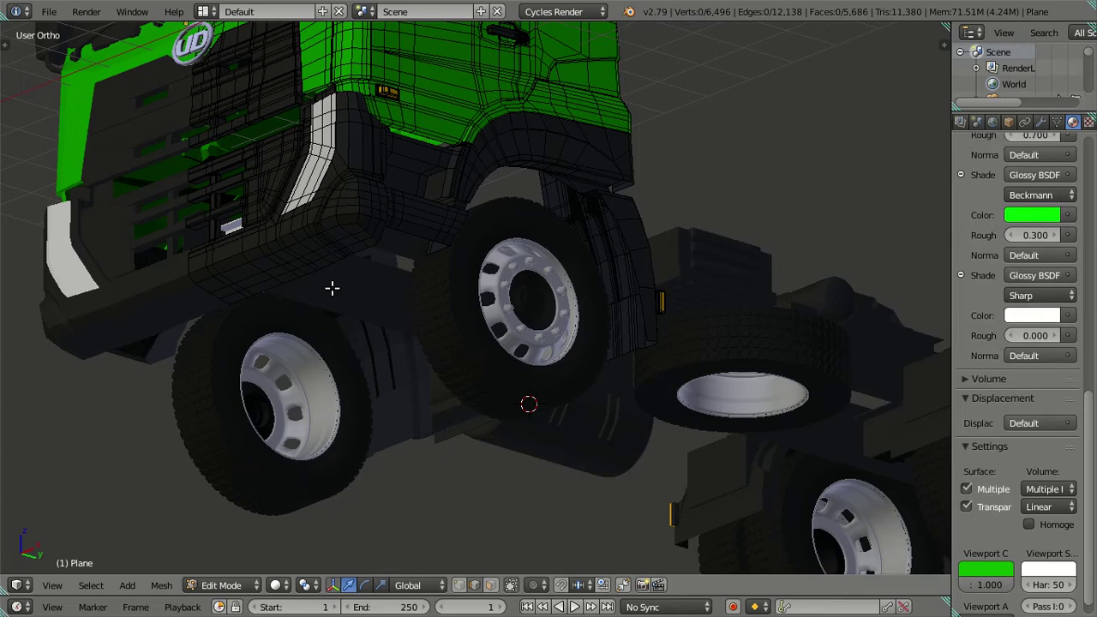
{"action": "scroll", "coordinate": [423, 314], "scroll_direction": "up", "scroll_amount": 1}
{"action": "scroll", "coordinate": [421, 340], "scroll_direction": "up", "scroll_amount": 2}
{"action": "scroll", "coordinate": [347, 336], "scroll_direction": "up", "scroll_amount": 3}
{"action": "middle_click_drag", "start_coordinate": [347, 336], "coordinate": [429, 320], "text": "shift"}
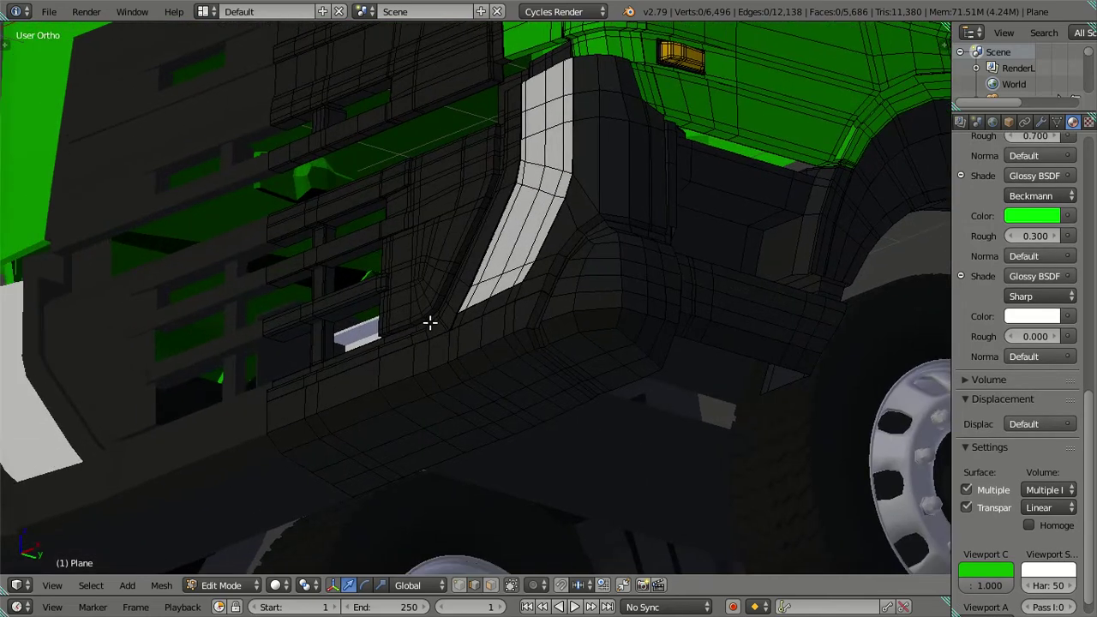
{"action": "scroll", "coordinate": [543, 428], "scroll_direction": "up", "scroll_amount": 2}
{"action": "mouse_move", "coordinate": [543, 428]}
{"action": "middle_mouse_down", "text": "shift"}
{"action": "mouse_move", "coordinate": [603, 272]}
{"action": "mouse_move", "coordinate": [605, 304]}
{"action": "mouse_move", "coordinate": [605, 249]}
{"action": "mouse_move", "coordinate": [617, 477]}
{"action": "middle_mouse_up", "text": "shift"}
{"action": "scroll", "coordinate": [366, 390], "scroll_direction": "up", "scroll_amount": 2}
{"action": "right_click", "coordinate": [366, 391]}
{"action": "right_click", "coordinate": [595, 230], "text": "ctrl"}
{"action": "scroll", "coordinate": [595, 248], "scroll_direction": "down", "scroll_amount": 3}
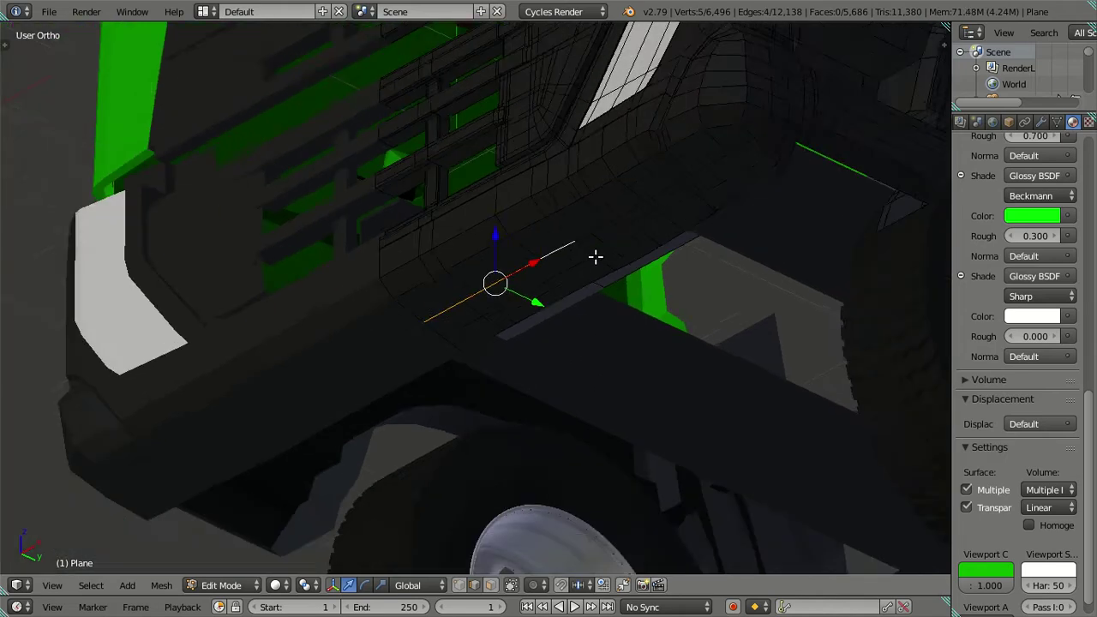
Duplicate the bumper edges and extrude a new strip downward below the bumper
{"action": "key", "text": "shift+d"}
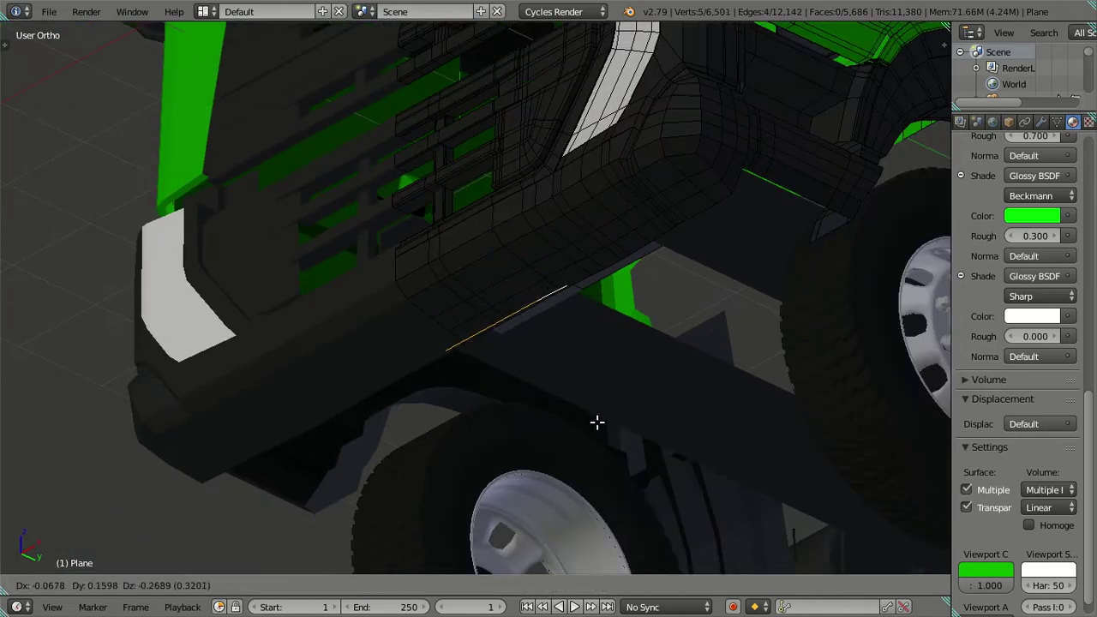
{"action": "right_click", "coordinate": [594, 420]}
{"action": "mouse_move", "coordinate": [594, 421]}
{"action": "middle_mouse_down"}
{"action": "mouse_move", "coordinate": [540, 320]}
{"action": "mouse_move", "coordinate": [562, 366]}
{"action": "middle_mouse_up"}
{"action": "key", "text": "e"}
{"action": "right_click", "coordinate": [571, 429]}
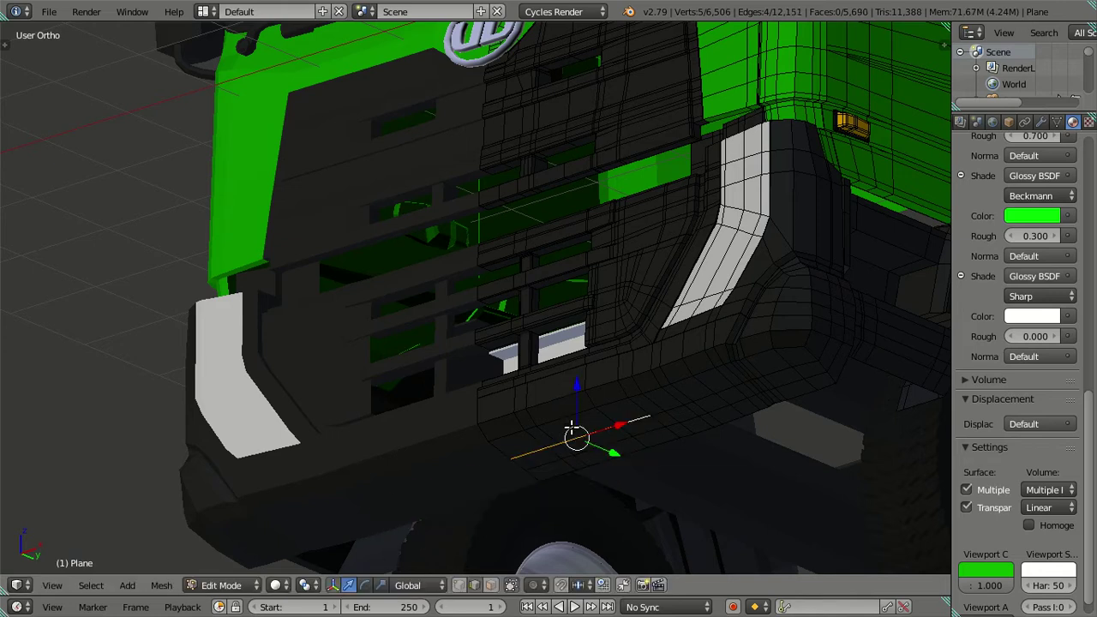
{"action": "key", "text": "g"}
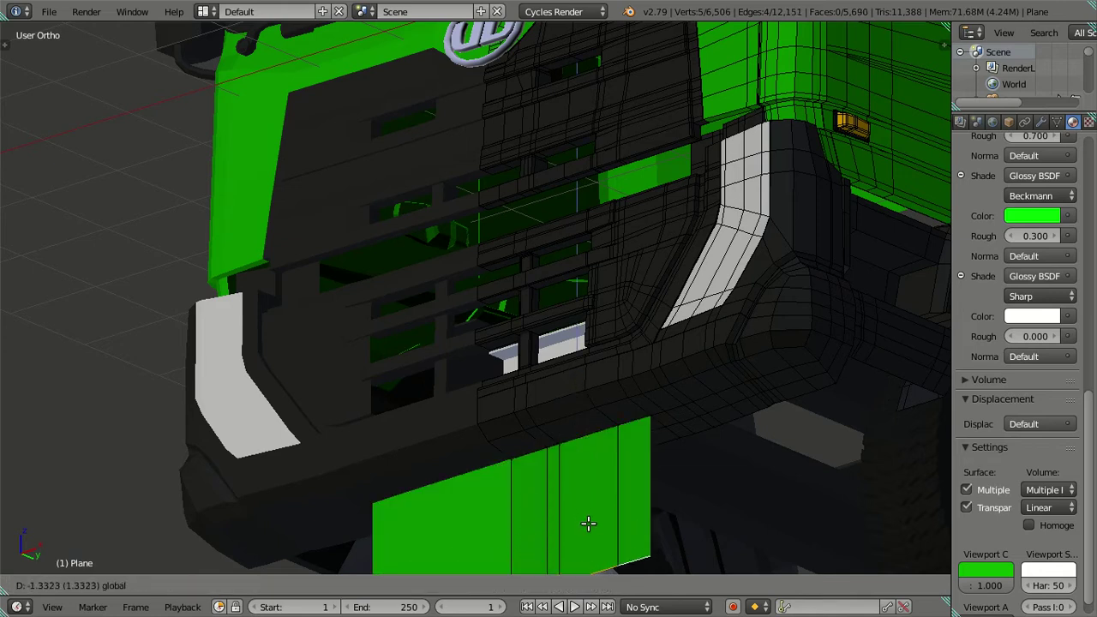
{"action": "left_click", "coordinate": [588, 524]}
{"action": "scroll", "coordinate": [587, 525], "scroll_direction": "down", "scroll_amount": 4}
{"action": "middle_click_drag", "start_coordinate": [580, 388], "coordinate": [591, 380]}
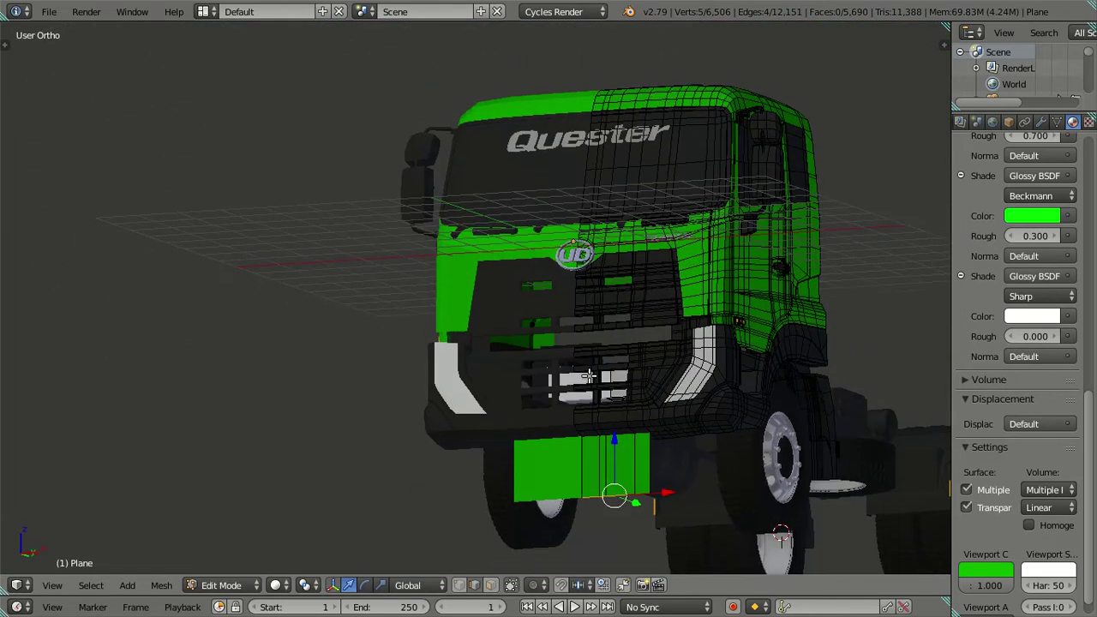
Lower the new panel along Z and widen its outer edge along X
{"action": "key", "text": "g"}
{"action": "key", "text": "z"}
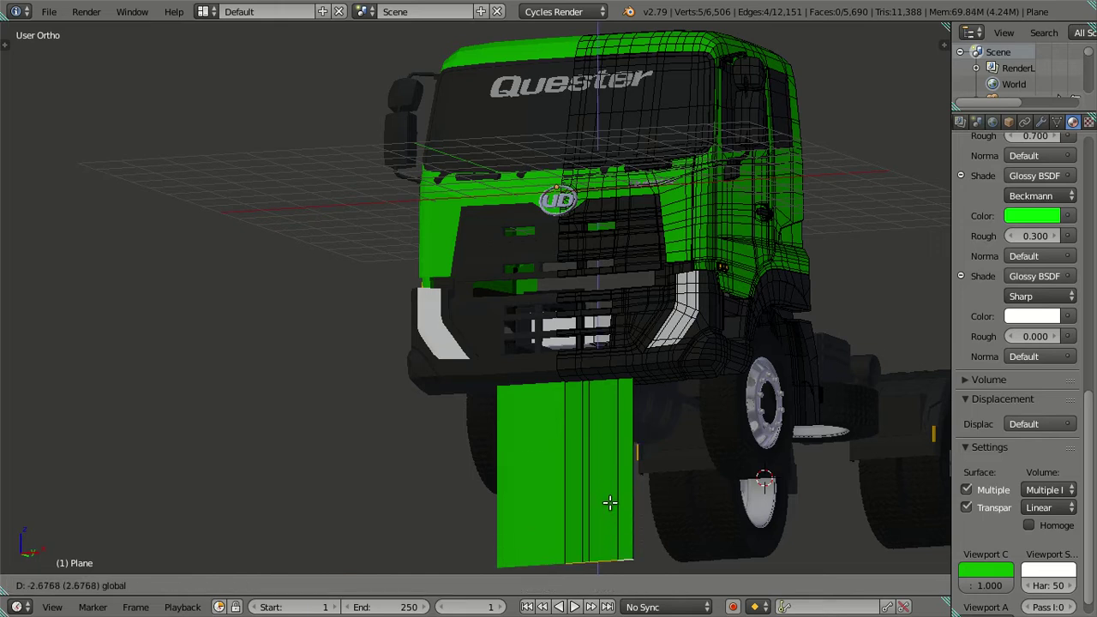
{"action": "left_click", "coordinate": [618, 455]}
{"action": "right_click", "coordinate": [632, 446]}
{"action": "key", "text": "g"}
{"action": "key", "text": "x"}
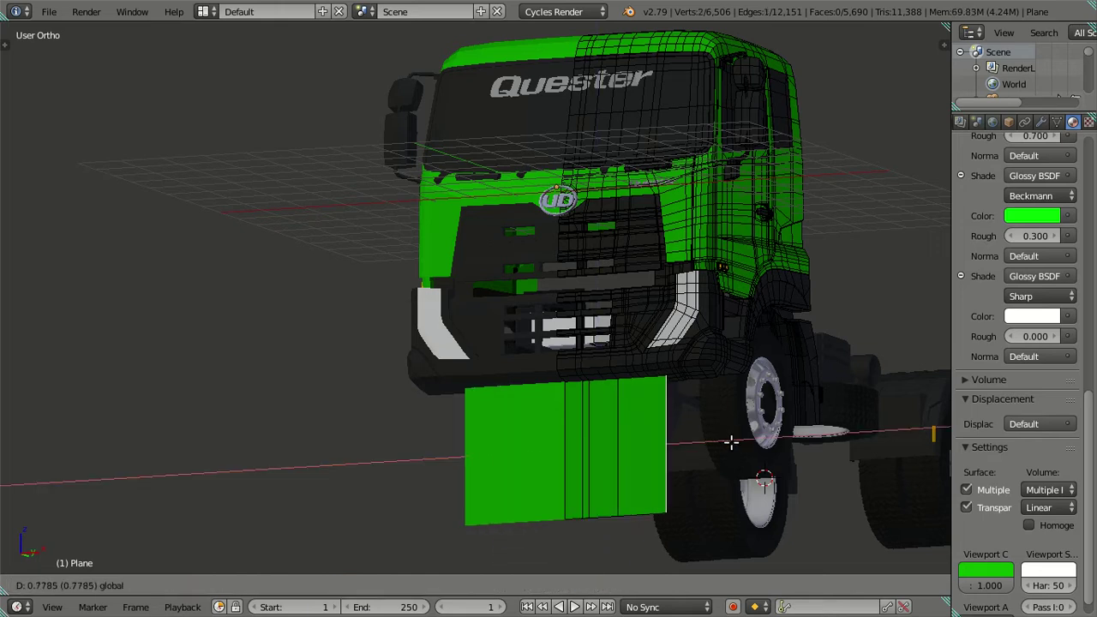
{"action": "left_click", "coordinate": [735, 442]}
Dissolve the panel's three inner vertical edges
{"action": "right_click", "coordinate": [618, 456]}
{"action": "right_click", "coordinate": [616, 463], "text": "shift"}
{"action": "right_click", "coordinate": [595, 454], "text": "shift"}
{"action": "key", "text": "x"}
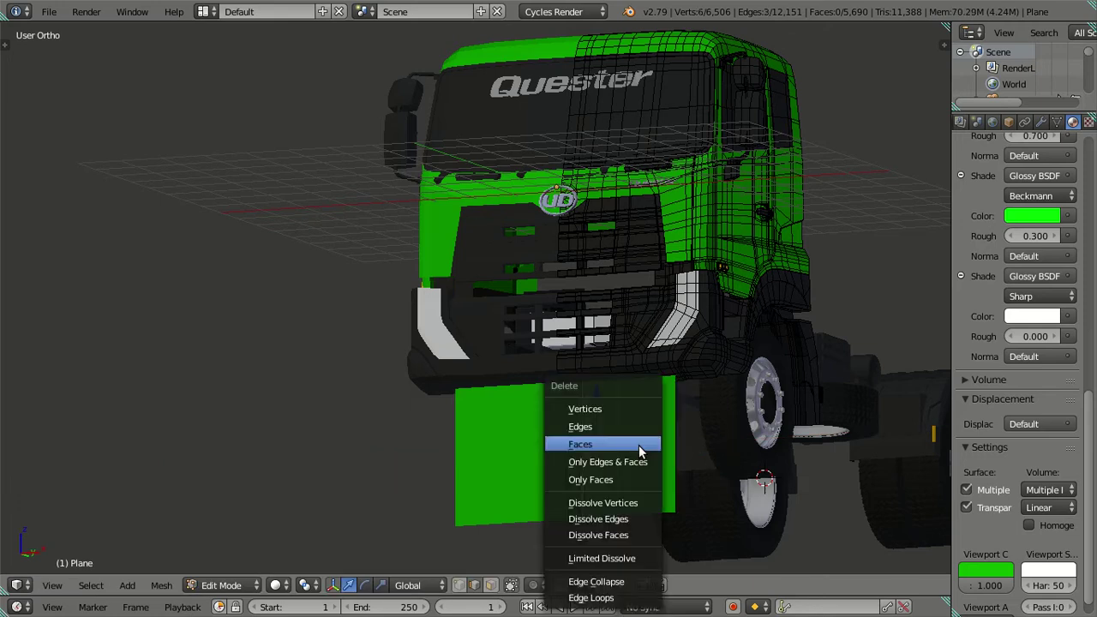
{"action": "left_click", "coordinate": [635, 518]}
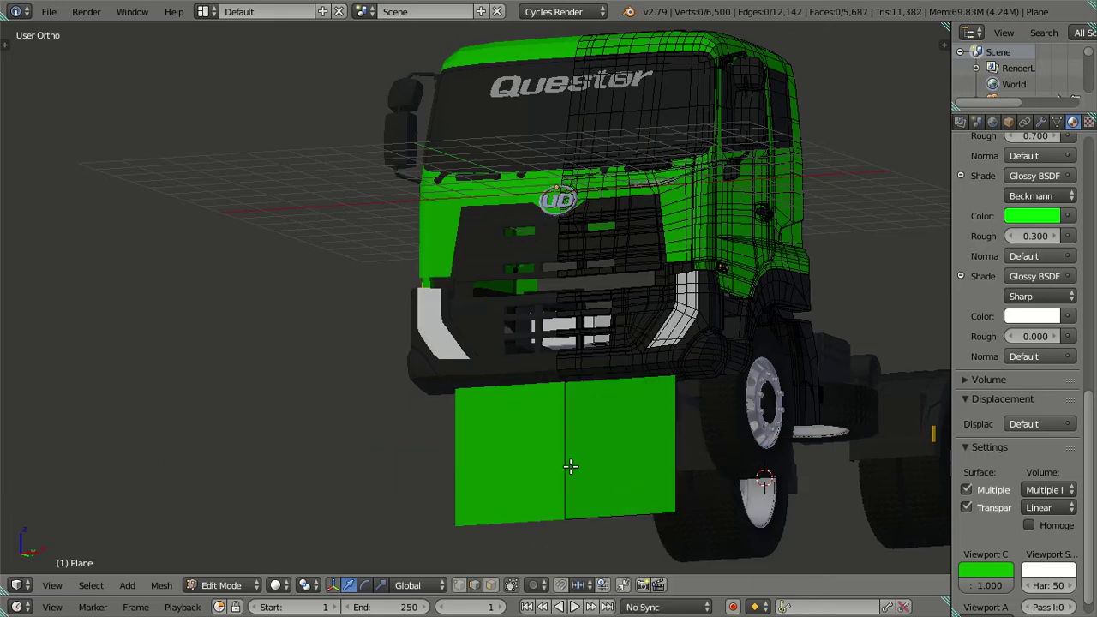
Assign the dark Material.002 to the panel's right half face
{"action": "right_click", "coordinate": [569, 466]}
{"action": "right_click", "coordinate": [575, 458]}
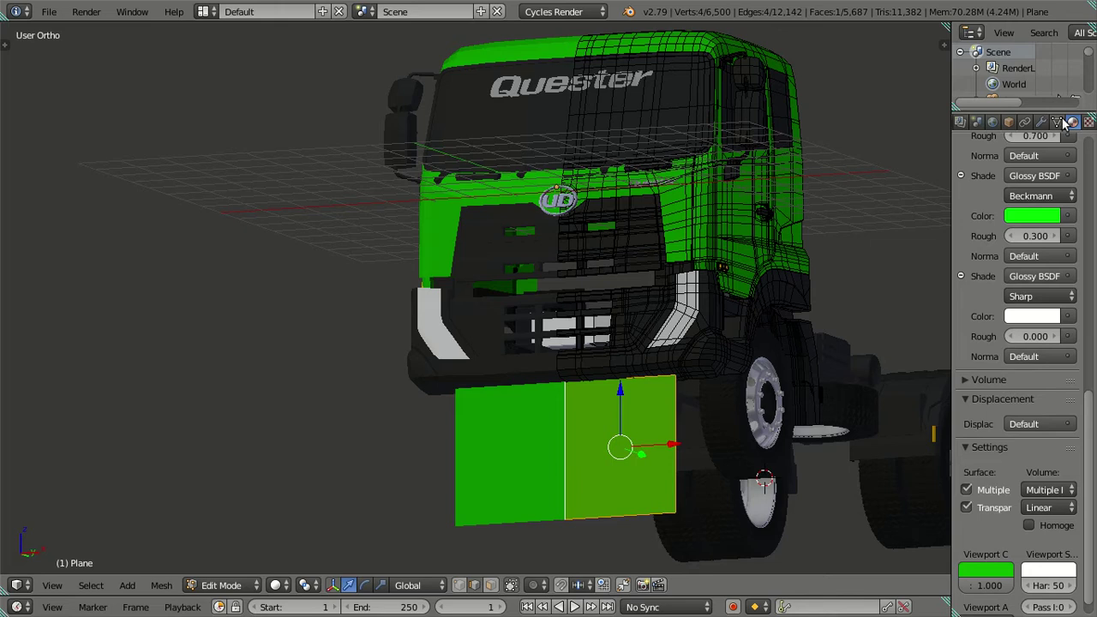
{"action": "scroll", "coordinate": [1045, 214], "scroll_direction": "up", "scroll_amount": 5}
{"action": "scroll", "coordinate": [1045, 214], "scroll_direction": "up", "scroll_amount": 5}
{"action": "scroll", "coordinate": [1045, 211], "scroll_direction": "up", "scroll_amount": 3}
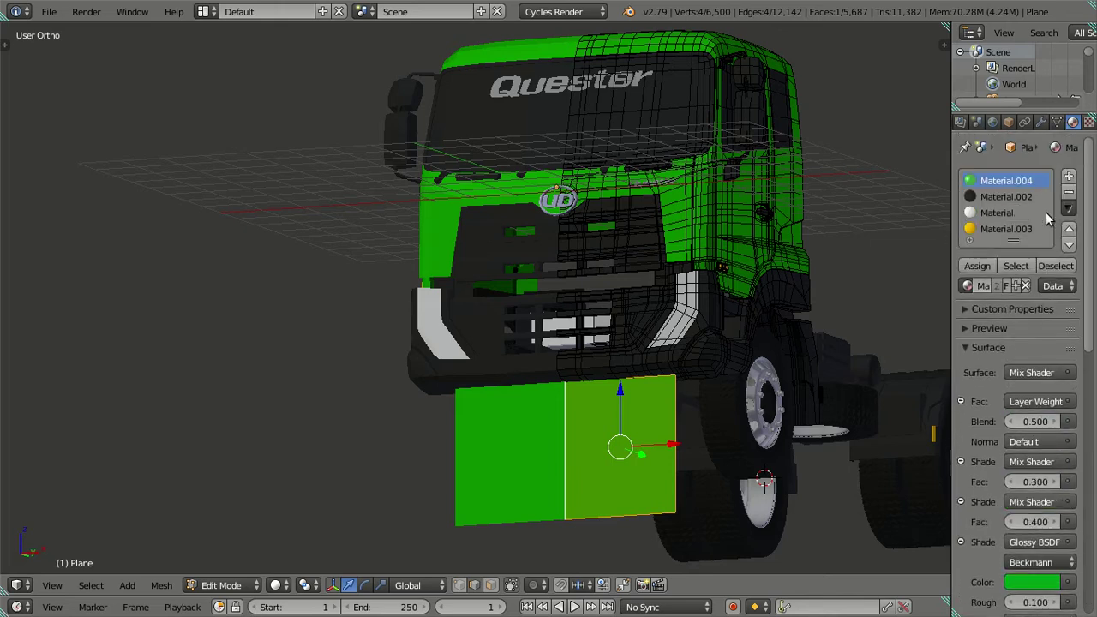
{"action": "left_click", "coordinate": [992, 198]}
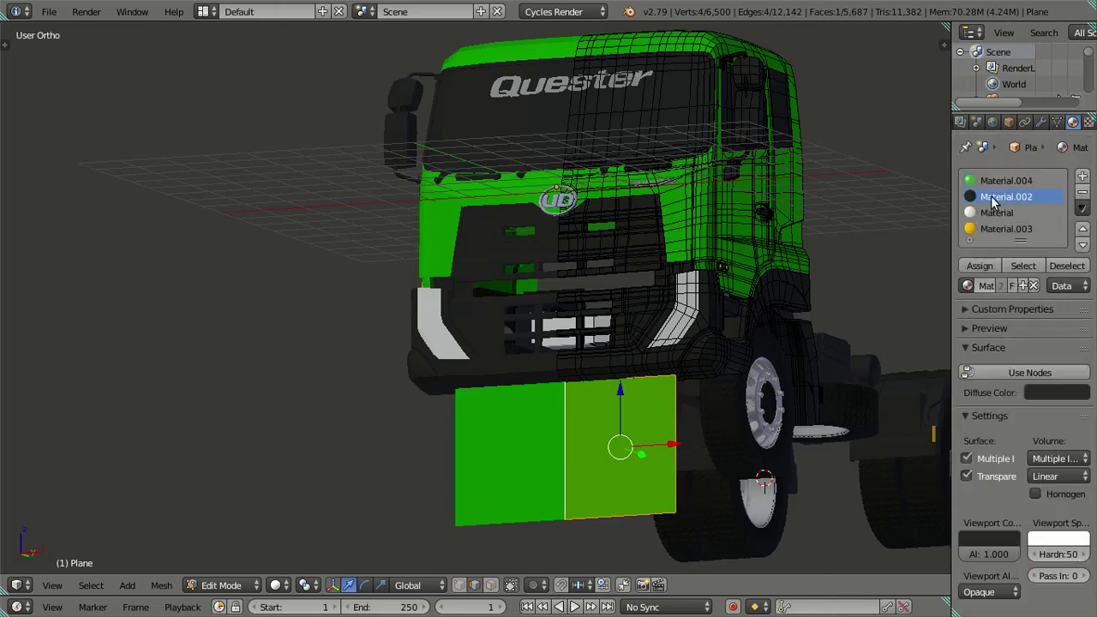
{"action": "left_click", "coordinate": [979, 266]}
Raise the dark face up behind the grille
{"action": "right_click", "coordinate": [566, 454]}
{"action": "right_click", "coordinate": [560, 429]}
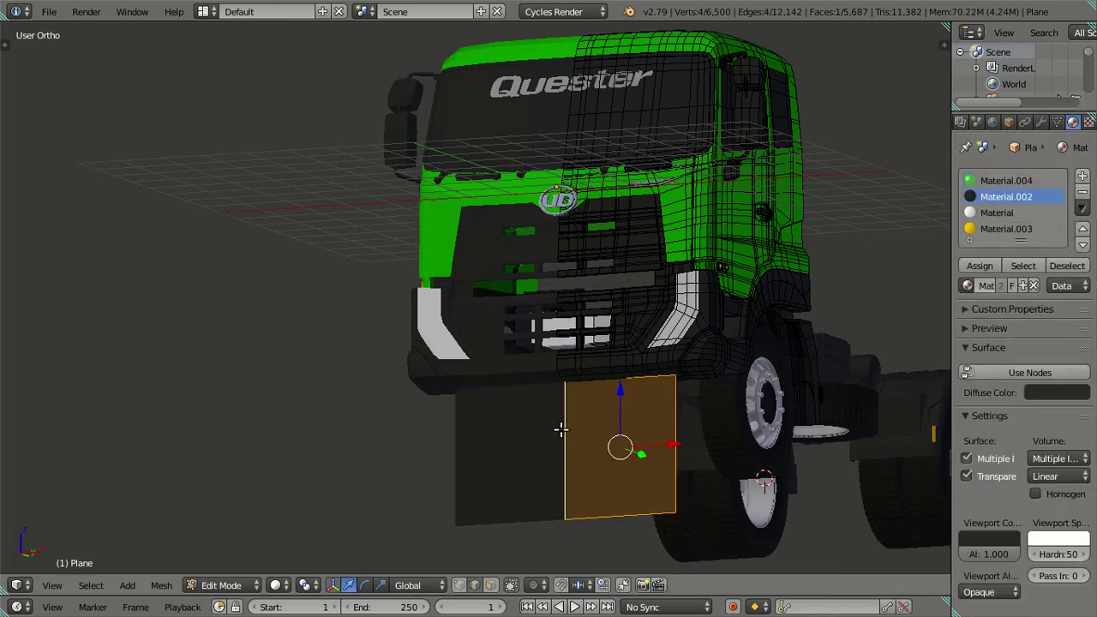
{"action": "mouse_move", "coordinate": [615, 379]}
{"action": "left_mouse_down"}
{"action": "mouse_move", "coordinate": [659, 213]}
{"action": "mouse_move", "coordinate": [668, 219]}
{"action": "left_mouse_up"}
{"action": "mouse_move", "coordinate": [675, 251]}
{"action": "middle_mouse_down"}
{"action": "mouse_move", "coordinate": [556, 343]}
{"action": "mouse_move", "coordinate": [511, 234]}
{"action": "mouse_move", "coordinate": [456, 199]}
{"action": "middle_mouse_up"}
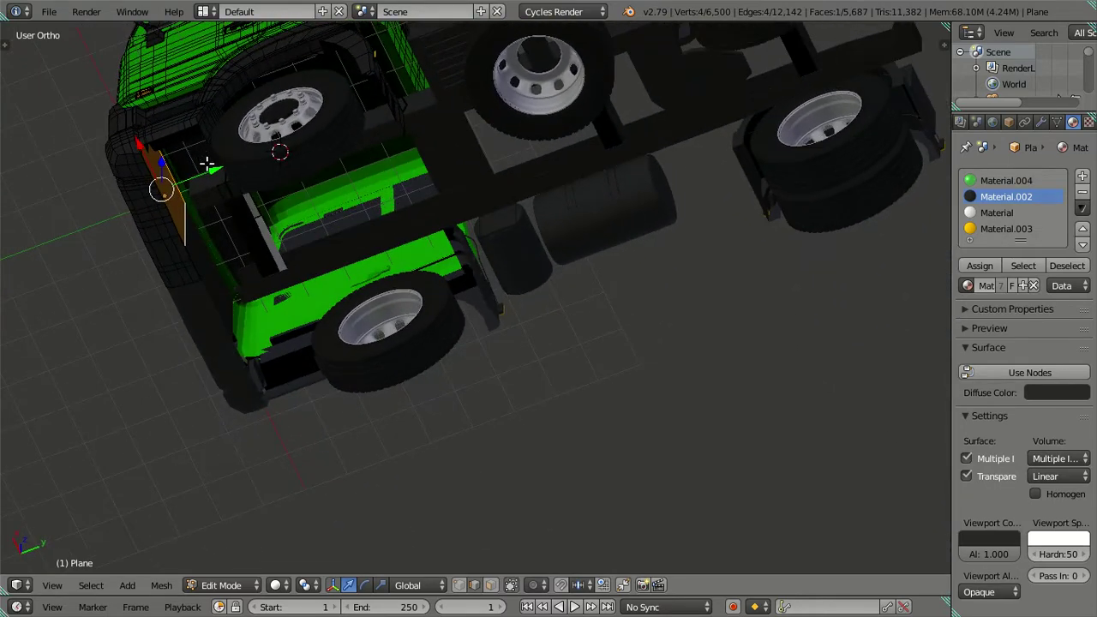
{"action": "key", "text": "g"}
{"action": "key", "text": "Escape"}
Lower the dark face near the front wheel slightly
{"action": "key", "text": "a"}
{"action": "mouse_move", "coordinate": [218, 160]}
{"action": "middle_mouse_down"}
{"action": "mouse_move", "coordinate": [311, 248]}
{"action": "mouse_move", "coordinate": [501, 357]}
{"action": "mouse_move", "coordinate": [553, 362]}
{"action": "mouse_move", "coordinate": [553, 310]}
{"action": "middle_mouse_up"}
{"action": "mouse_move", "coordinate": [573, 318]}
{"action": "middle_mouse_down"}
{"action": "mouse_move", "coordinate": [573, 181]}
{"action": "mouse_move", "coordinate": [712, 348]}
{"action": "middle_mouse_up"}
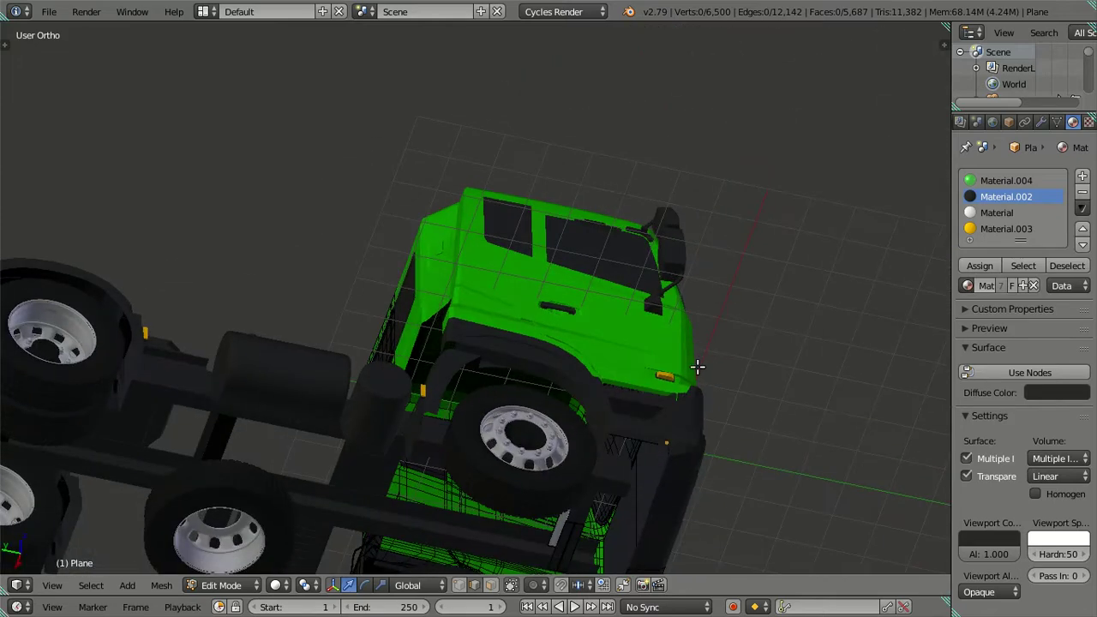
{"action": "right_click", "coordinate": [617, 482]}
{"action": "mouse_move", "coordinate": [616, 483]}
{"action": "middle_mouse_down"}
{"action": "mouse_move", "coordinate": [562, 368]}
{"action": "mouse_move", "coordinate": [656, 448]}
{"action": "middle_mouse_up"}
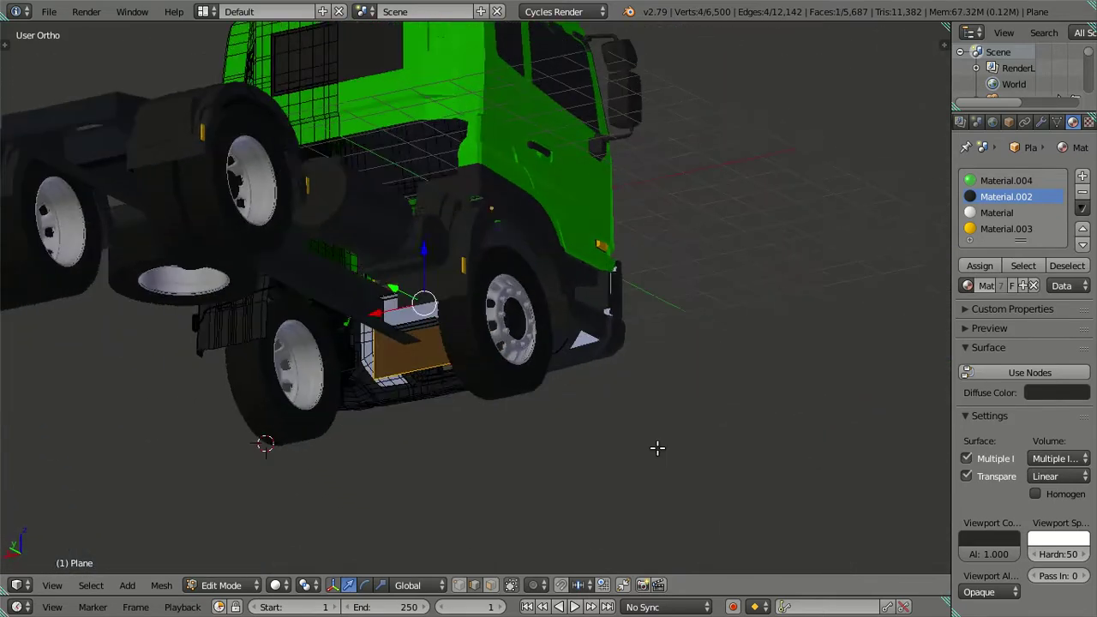
{"action": "left_click_drag", "start_coordinate": [410, 215], "coordinate": [417, 224]}
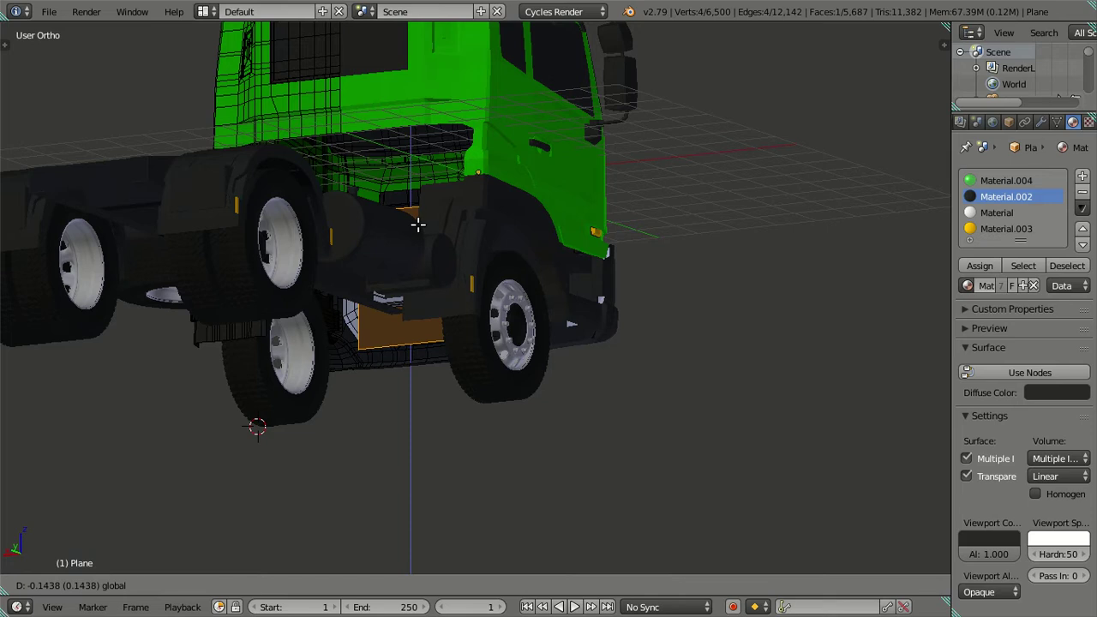
{"action": "left_click", "coordinate": [425, 229]}
Raise the top edge of the dark face behind the grille slightly
{"action": "mouse_move", "coordinate": [429, 226]}
{"action": "middle_mouse_down"}
{"action": "mouse_move", "coordinate": [343, 306]}
{"action": "mouse_move", "coordinate": [232, 309]}
{"action": "mouse_move", "coordinate": [235, 299]}
{"action": "mouse_move", "coordinate": [252, 317]}
{"action": "middle_mouse_up"}
{"action": "right_click", "coordinate": [363, 268]}
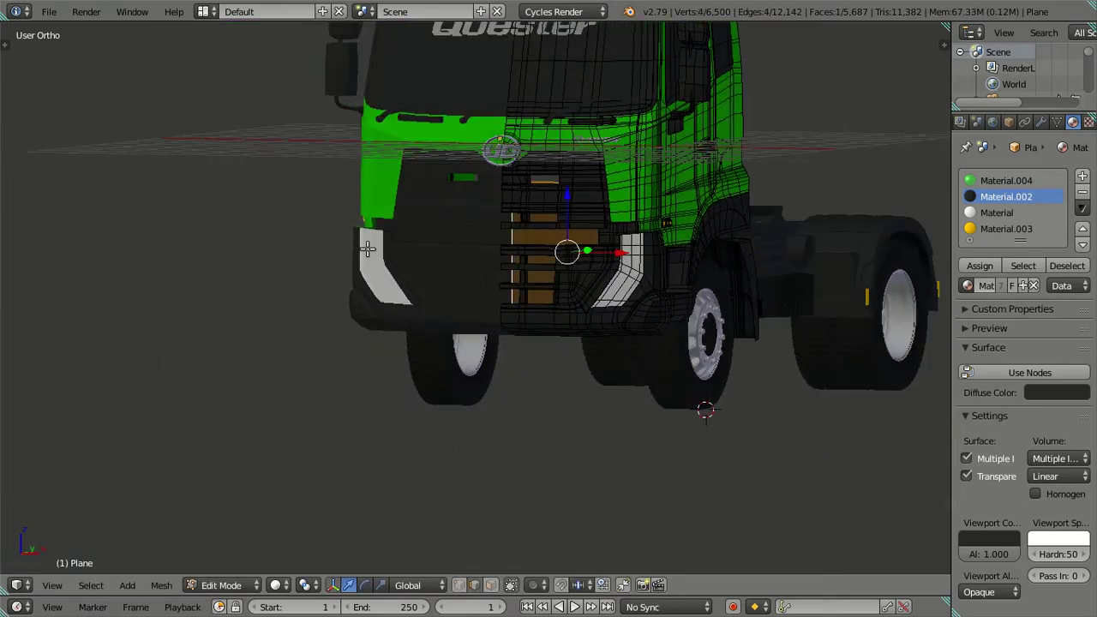
{"action": "right_click", "coordinate": [542, 178]}
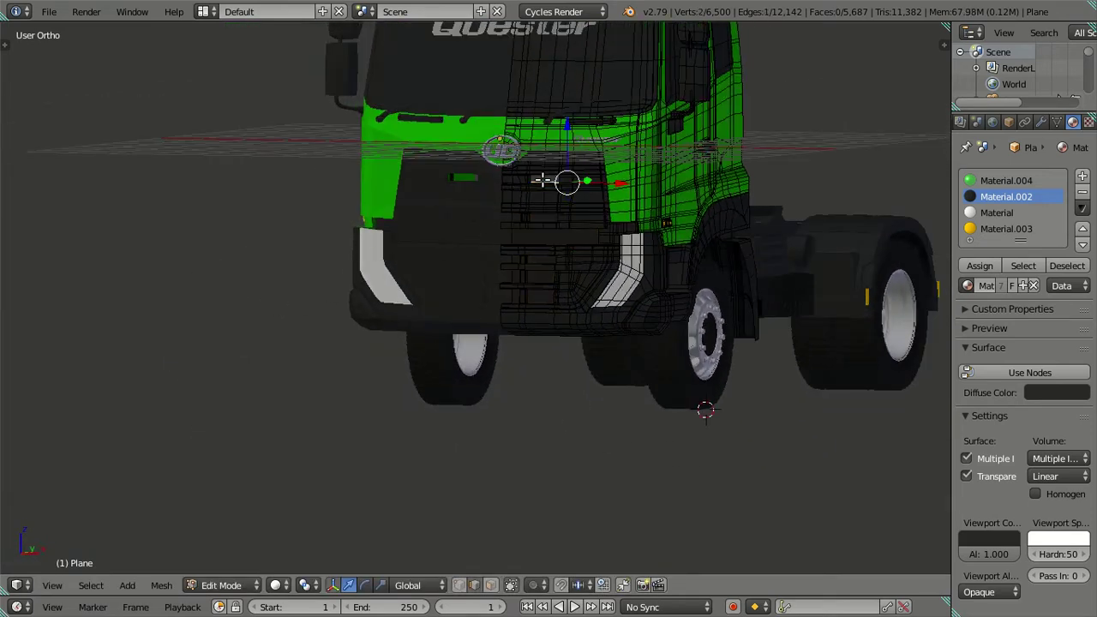
{"action": "mouse_move", "coordinate": [563, 125]}
{"action": "left_mouse_down"}
{"action": "mouse_move", "coordinate": [568, 113]}
{"action": "mouse_move", "coordinate": [541, 181]}
{"action": "left_mouse_up"}
{"action": "mouse_move", "coordinate": [542, 181]}
{"action": "middle_mouse_down"}
{"action": "mouse_move", "coordinate": [595, 222]}
{"action": "mouse_move", "coordinate": [683, 215]}
{"action": "mouse_move", "coordinate": [709, 203]}
{"action": "mouse_move", "coordinate": [715, 183]}
{"action": "mouse_move", "coordinate": [703, 225]}
{"action": "mouse_move", "coordinate": [613, 303]}
{"action": "mouse_move", "coordinate": [580, 262]}
{"action": "mouse_move", "coordinate": [551, 260]}
{"action": "mouse_move", "coordinate": [534, 309]}
{"action": "mouse_move", "coordinate": [518, 299]}
{"action": "mouse_move", "coordinate": [517, 208]}
{"action": "mouse_move", "coordinate": [514, 372]}
{"action": "mouse_move", "coordinate": [465, 362]}
{"action": "mouse_move", "coordinate": [444, 334]}
{"action": "mouse_move", "coordinate": [317, 294]}
{"action": "mouse_move", "coordinate": [303, 325]}
{"action": "mouse_move", "coordinate": [420, 295]}
{"action": "mouse_move", "coordinate": [398, 378]}
{"action": "middle_mouse_up"}
Review the panel in Object Mode, then return to Edit Mode and inspect the chassis underside
{"action": "key", "text": "Tab"}
{"action": "scroll", "coordinate": [514, 372], "scroll_direction": "up", "scroll_amount": 3}
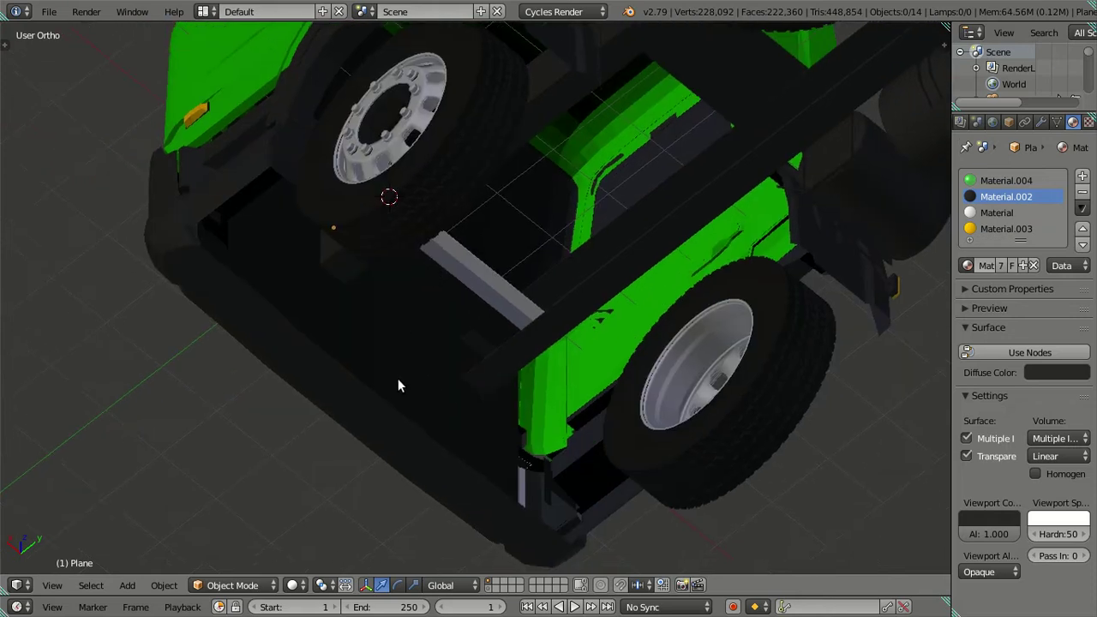
{"action": "scroll", "coordinate": [398, 378], "scroll_direction": "up", "scroll_amount": 2}
{"action": "key", "text": "Tab"}
{"action": "mouse_move", "coordinate": [331, 377]}
{"action": "middle_mouse_down"}
{"action": "mouse_move", "coordinate": [293, 326]}
{"action": "mouse_move", "coordinate": [304, 340]}
{"action": "middle_mouse_up"}
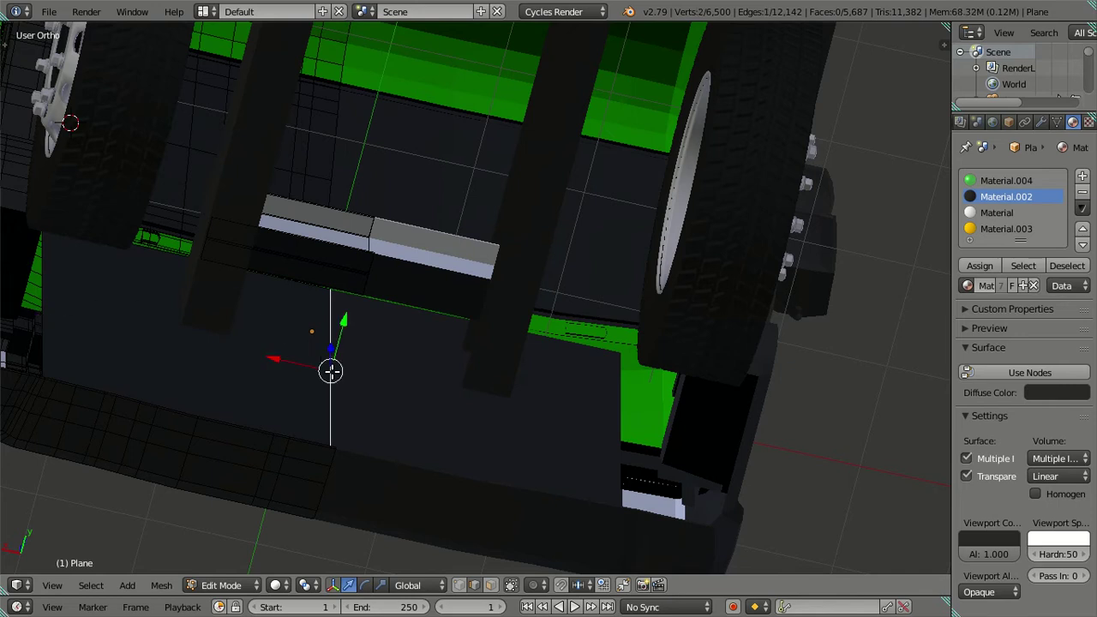
{"action": "mouse_move", "coordinate": [331, 370]}
{"action": "middle_mouse_down"}
{"action": "mouse_move", "coordinate": [403, 337]}
{"action": "mouse_move", "coordinate": [404, 360]}
{"action": "mouse_move", "coordinate": [345, 337]}
{"action": "middle_mouse_up"}
Snap the 3D cursor to the selected panel face under the truck
{"action": "right_click", "coordinate": [323, 335], "text": "alt"}
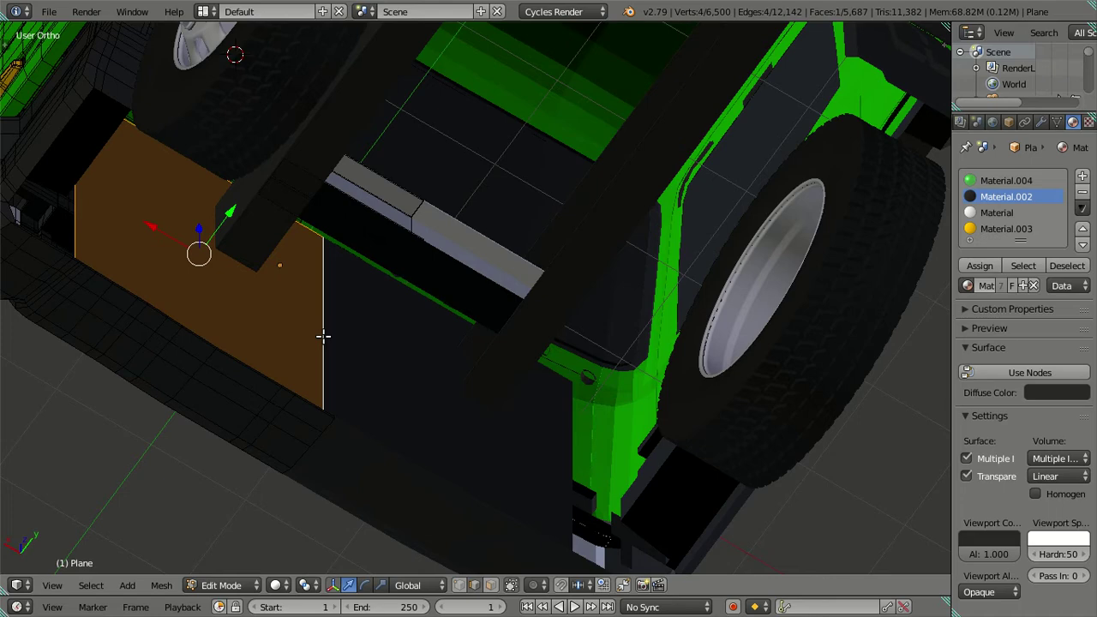
{"action": "key", "text": "shift+s"}
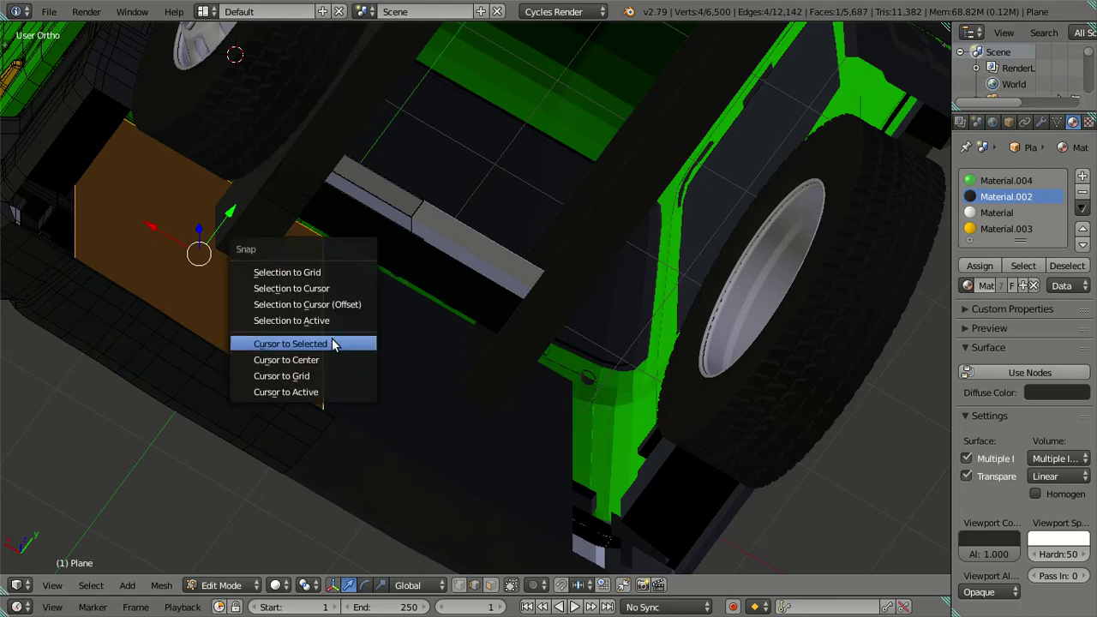
{"action": "left_click", "coordinate": [341, 343]}
{"action": "scroll", "coordinate": [341, 343], "scroll_direction": "down", "scroll_amount": 3}
{"action": "mouse_move", "coordinate": [341, 343]}
{"action": "middle_mouse_down"}
{"action": "mouse_move", "coordinate": [391, 357]}
{"action": "mouse_move", "coordinate": [447, 231]}
{"action": "mouse_move", "coordinate": [252, 262]}
{"action": "mouse_move", "coordinate": [331, 294]}
{"action": "mouse_move", "coordinate": [436, 374]}
{"action": "middle_mouse_up"}
{"action": "scroll", "coordinate": [485, 317], "scroll_direction": "up", "scroll_amount": 3}
{"action": "mouse_move", "coordinate": [485, 317]}
{"action": "middle_mouse_down"}
{"action": "mouse_move", "coordinate": [438, 325]}
{"action": "mouse_move", "coordinate": [417, 313]}
{"action": "middle_mouse_up"}
Add a horizontal loop cut near the panel's top and offset the new edge by 0.02
{"action": "key", "text": "a"}
{"action": "key", "text": "ctrl+r"}
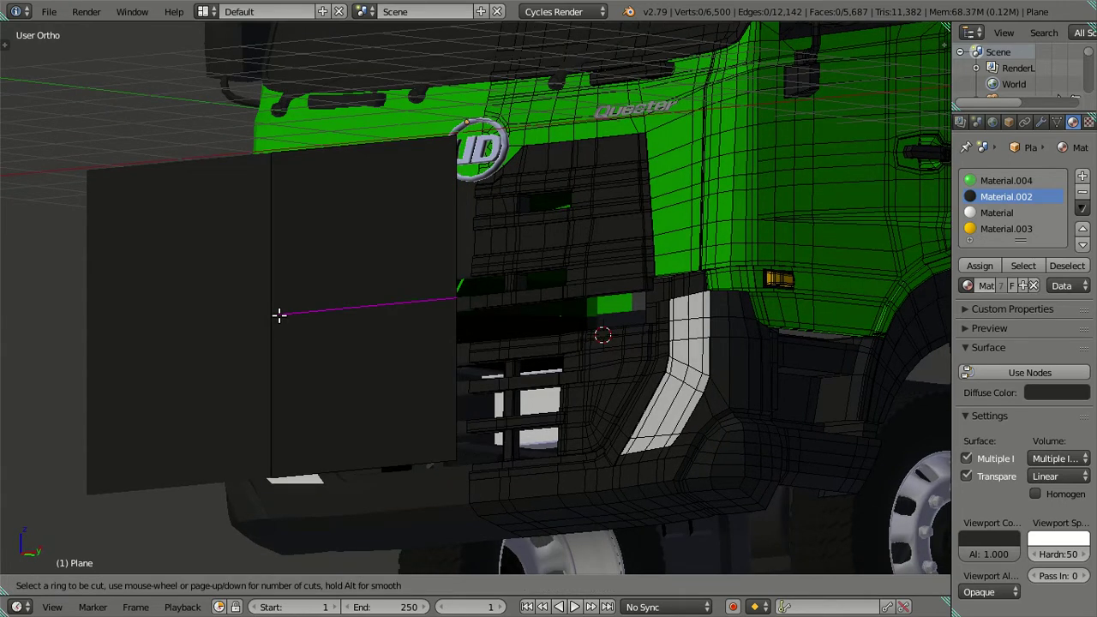
{"action": "left_click", "coordinate": [278, 316]}
{"action": "left_click", "coordinate": [253, 43]}
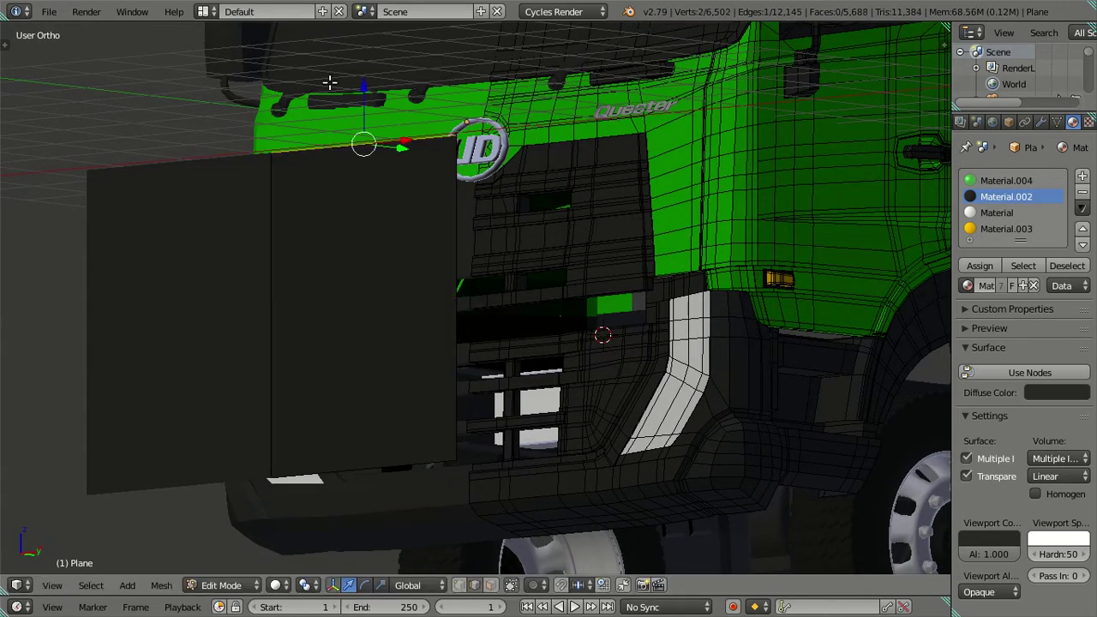
{"action": "left_click_drag", "start_coordinate": [363, 93], "coordinate": [368, 99]}
{"action": "type", "text": "0"}
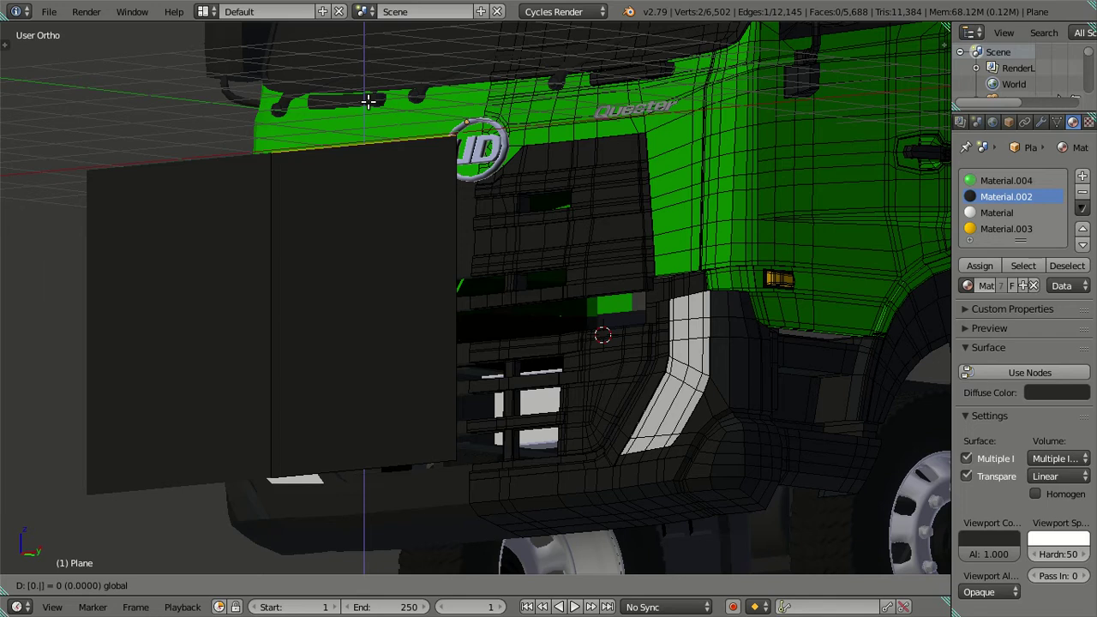
{"action": "type", "text": "2"}
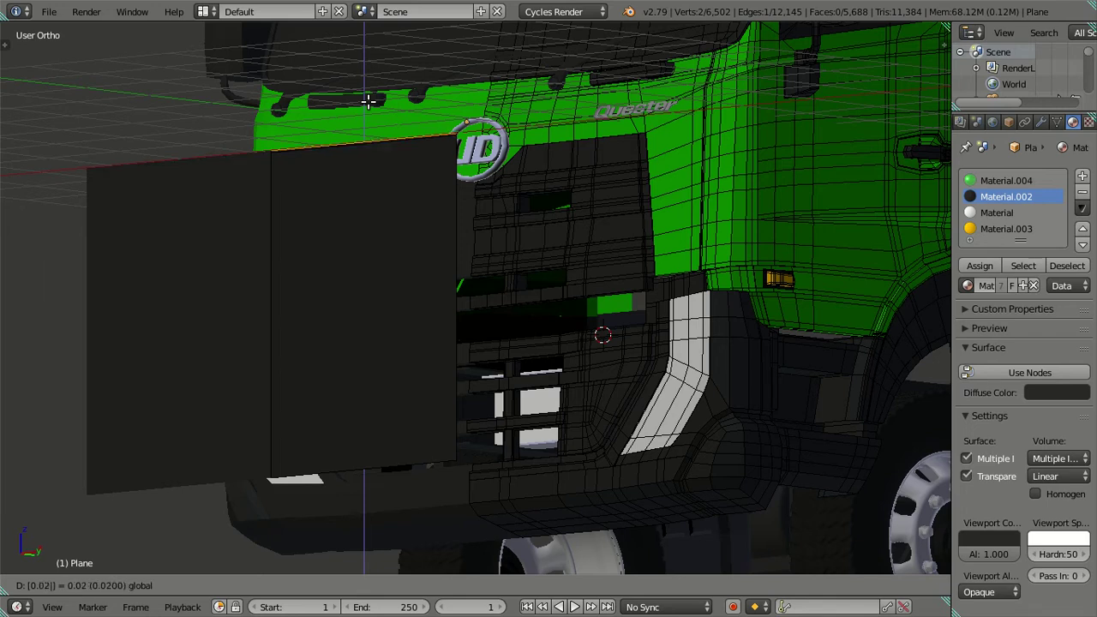
{"action": "key", "text": "Return"}
Undo that offset and move the top edge -0.02 along Z instead
{"action": "scroll", "coordinate": [313, 101], "scroll_direction": "up", "scroll_amount": 3}
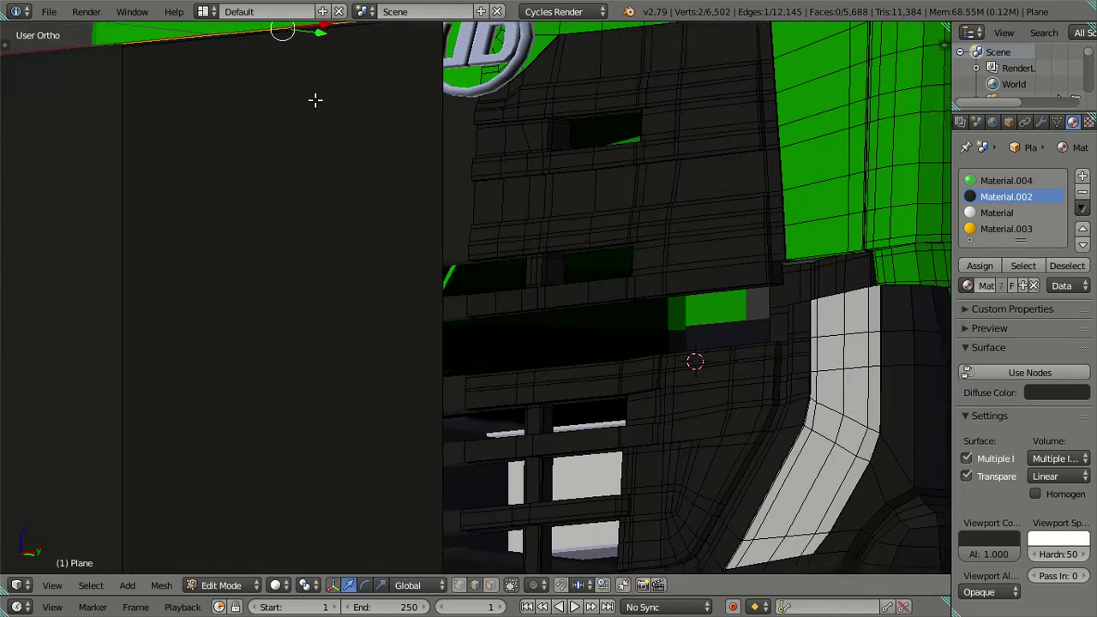
{"action": "scroll", "coordinate": [434, 275], "scroll_direction": "down", "scroll_amount": 2}
{"action": "scroll", "coordinate": [419, 268], "scroll_direction": "up", "scroll_amount": 2}
{"action": "middle_click_drag", "start_coordinate": [383, 216], "coordinate": [410, 303], "text": "shift"}
{"action": "key", "text": "ctrl+z"}
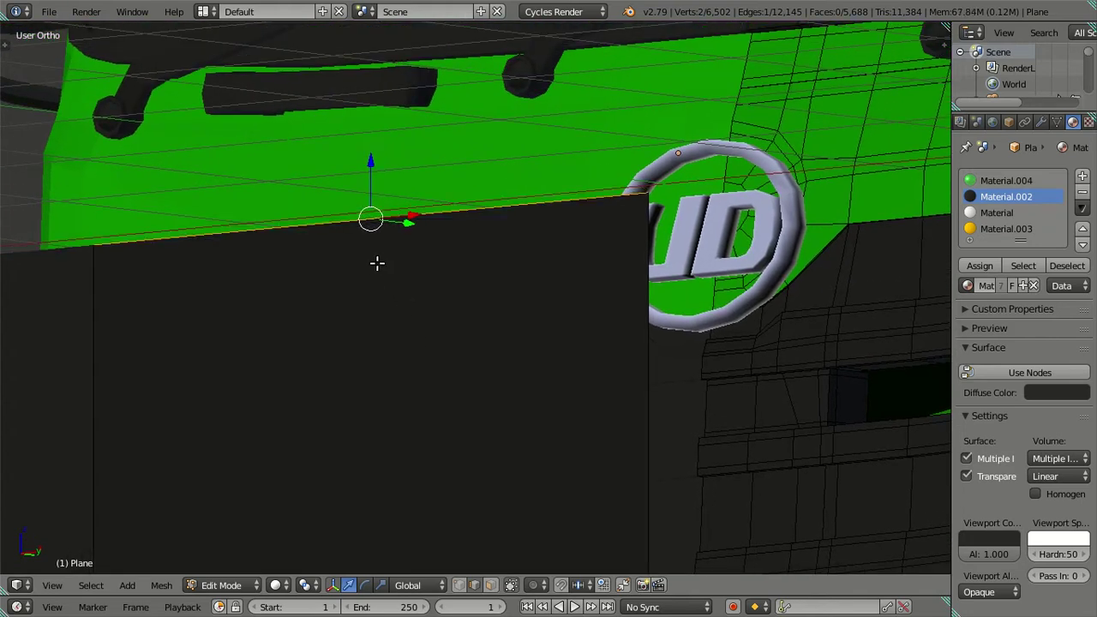
{"action": "key", "text": "g"}
{"action": "key", "text": "z"}
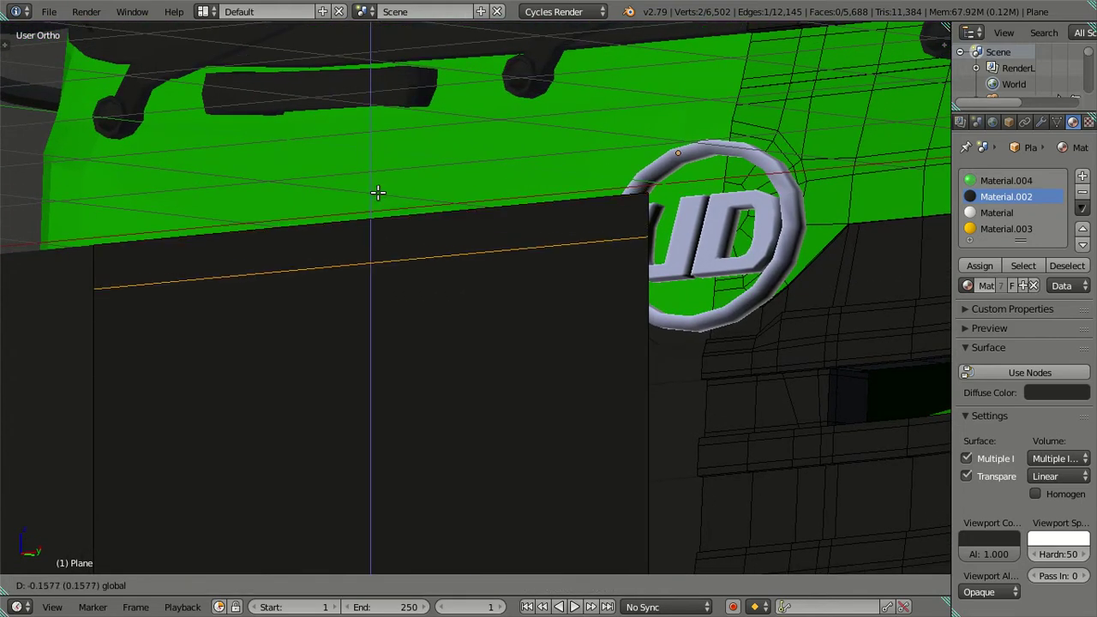
{"action": "type", "text": "-.0"}
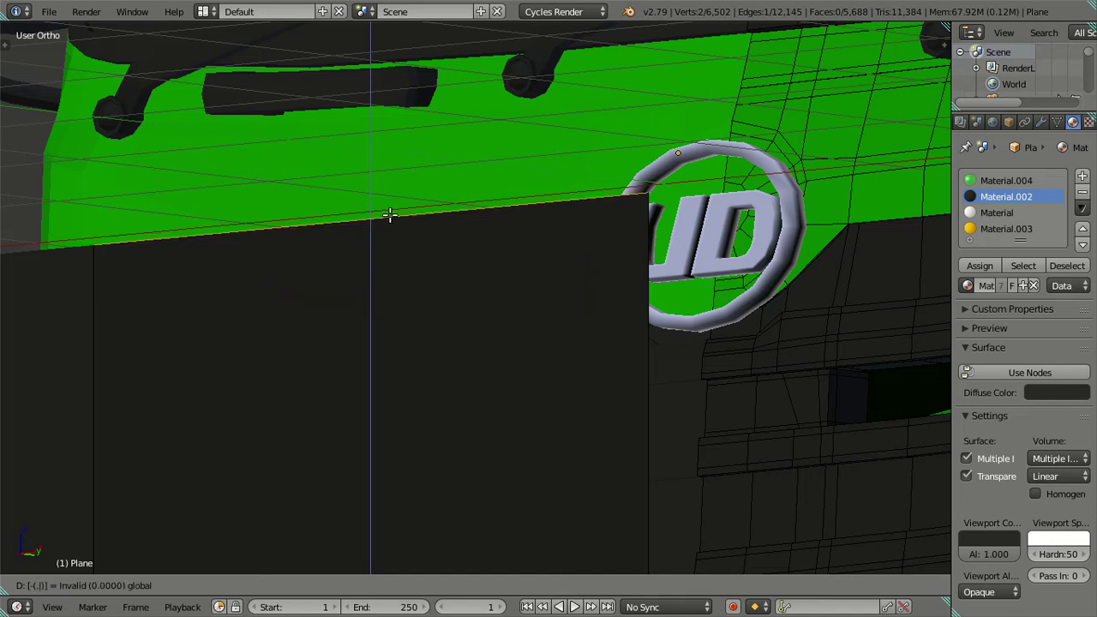
{"action": "type", "text": "2"}
{"action": "key", "text": "Return"}
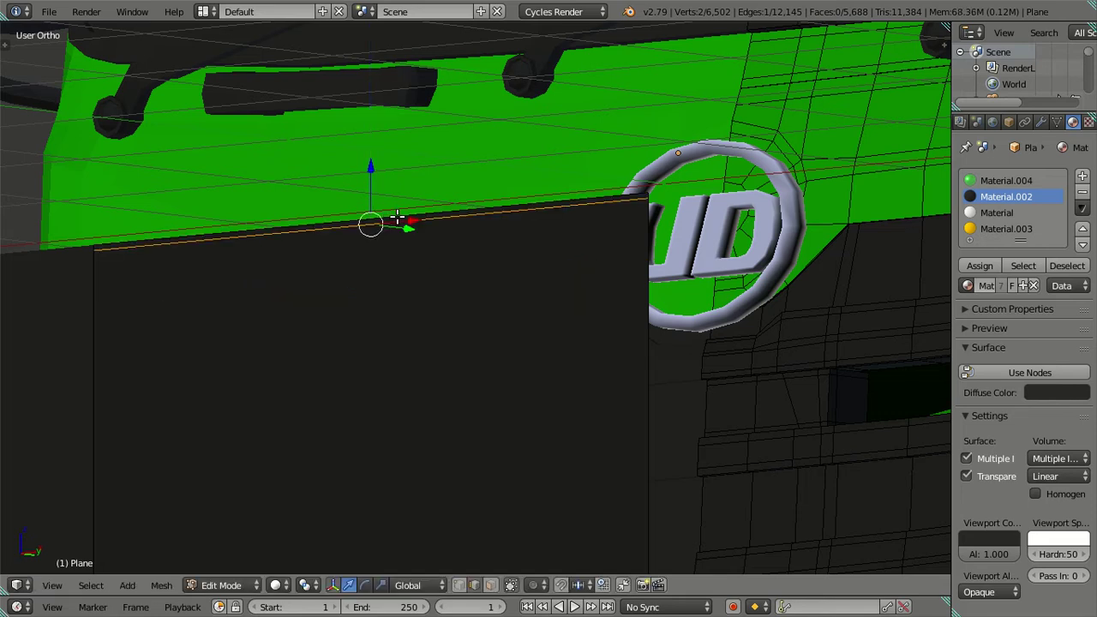
Add a loop cut along the panel's bottom edge, leaving it unshifted
{"action": "scroll", "coordinate": [379, 308], "scroll_direction": "down", "scroll_amount": 3}
{"action": "middle_click_drag", "start_coordinate": [380, 309], "coordinate": [391, 34], "text": "shift"}
{"action": "scroll", "coordinate": [364, 291], "scroll_direction": "up", "scroll_amount": 3}
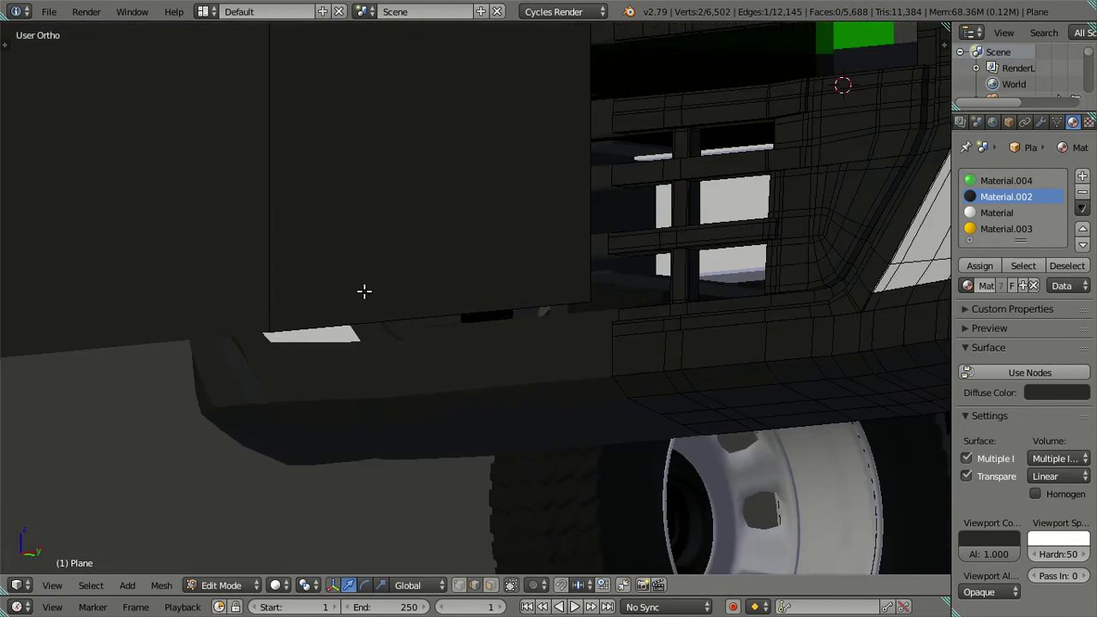
{"action": "key", "text": "ctrl+r"}
{"action": "left_click", "coordinate": [294, 255]}
{"action": "left_click", "coordinate": [251, 160]}
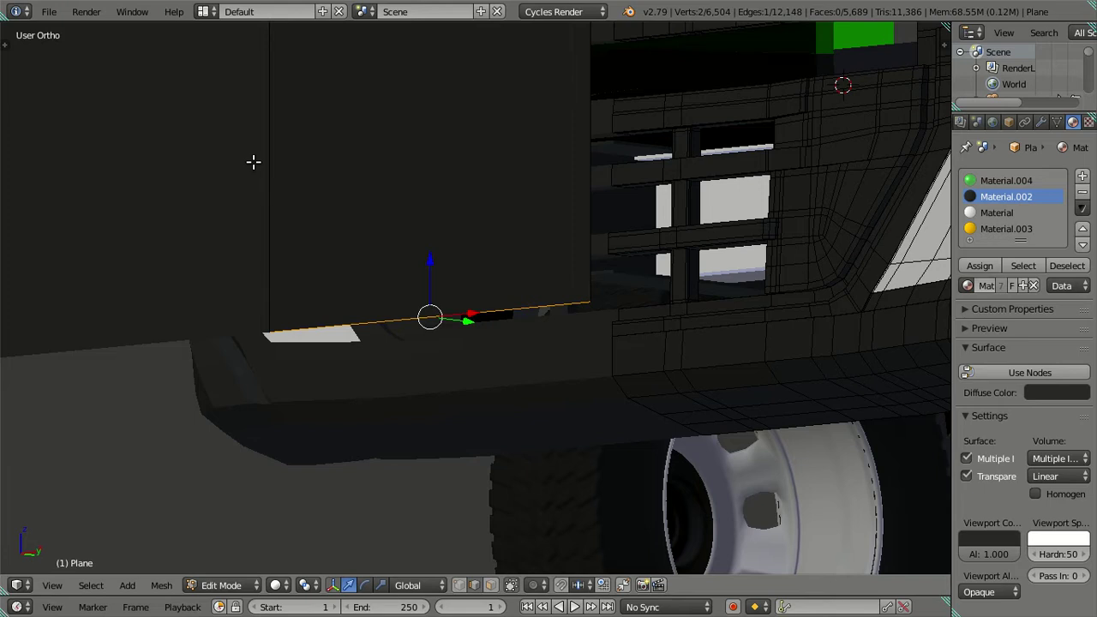
{"action": "scroll", "coordinate": [380, 225], "scroll_direction": "up", "scroll_amount": 3}
{"action": "left_click_drag", "start_coordinate": [392, 277], "coordinate": [399, 255]}
{"action": "key", "text": "equal"}
{"action": "key", "text": "Return"}
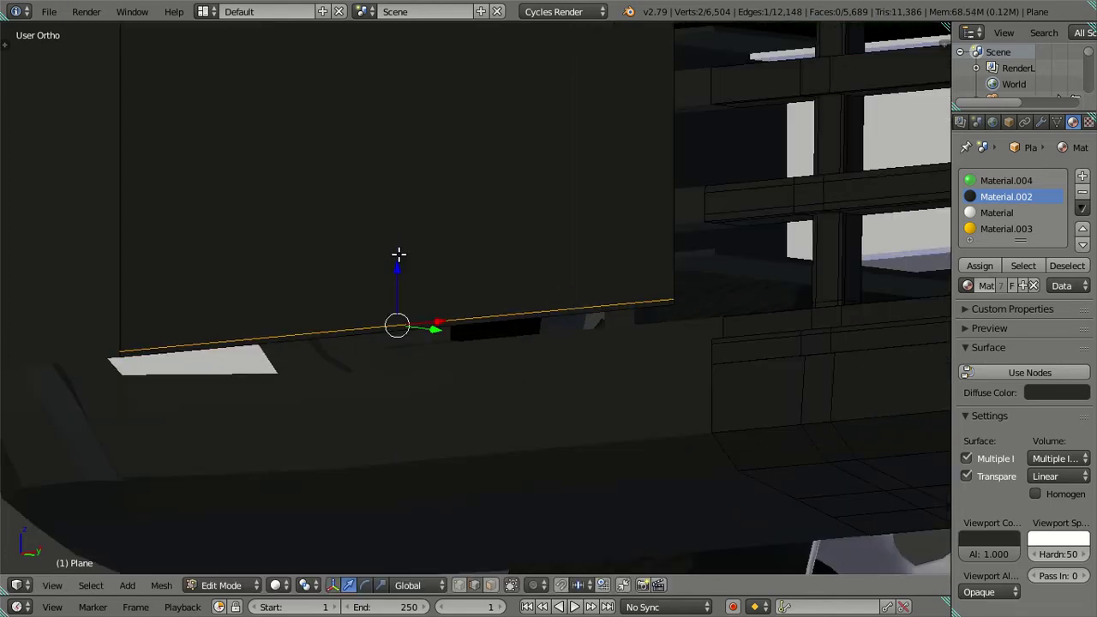
Add another loop cut and move the plane's vertical edge -0.02 along X
{"action": "middle_click_drag", "start_coordinate": [610, 269], "coordinate": [616, 335], "text": "shift"}
{"action": "key", "text": "ctrl+r"}
{"action": "left_click", "coordinate": [420, 348]}
{"action": "left_click", "coordinate": [895, 323]}
{"action": "scroll", "coordinate": [678, 332], "scroll_direction": "up", "scroll_amount": 4, "text": "shift"}
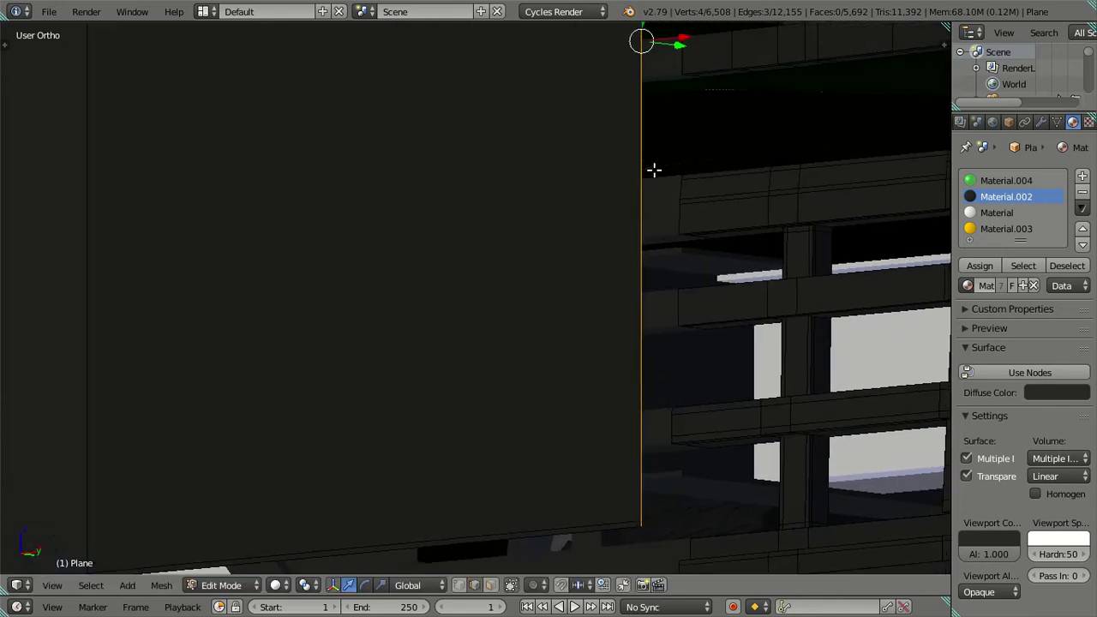
{"action": "scroll", "coordinate": [685, 95], "scroll_direction": "up", "scroll_amount": 4, "text": "shift"}
{"action": "scroll", "coordinate": [695, 112], "scroll_direction": "up", "scroll_amount": 3, "text": "ctrl"}
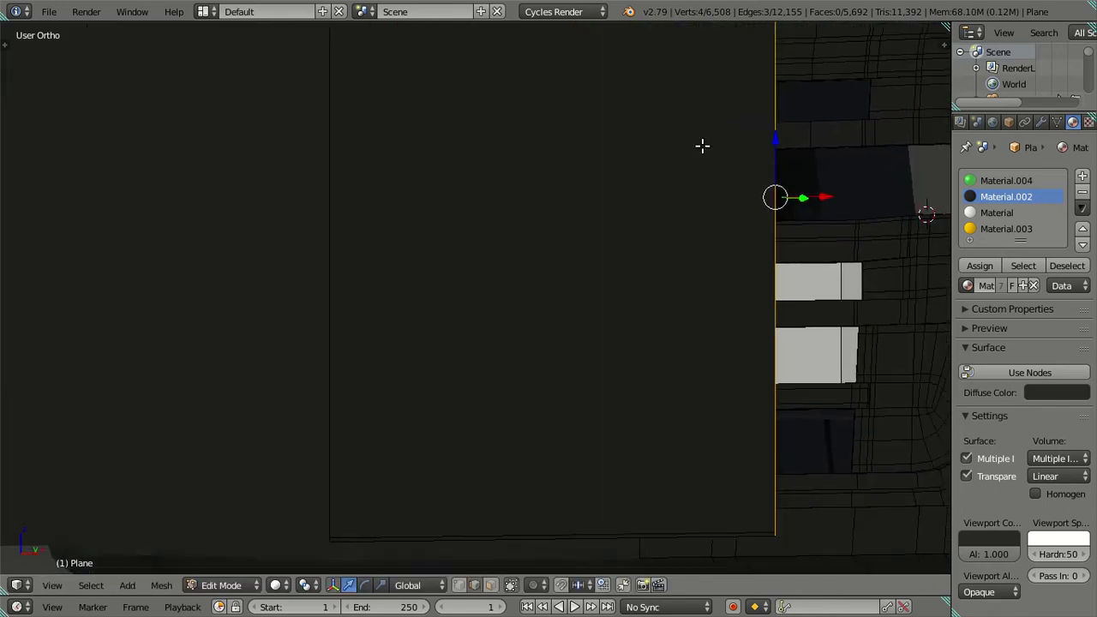
{"action": "scroll", "coordinate": [727, 150], "scroll_direction": "down", "scroll_amount": 3, "text": "ctrl"}
{"action": "left_click_drag", "start_coordinate": [753, 171], "coordinate": [731, 165]}
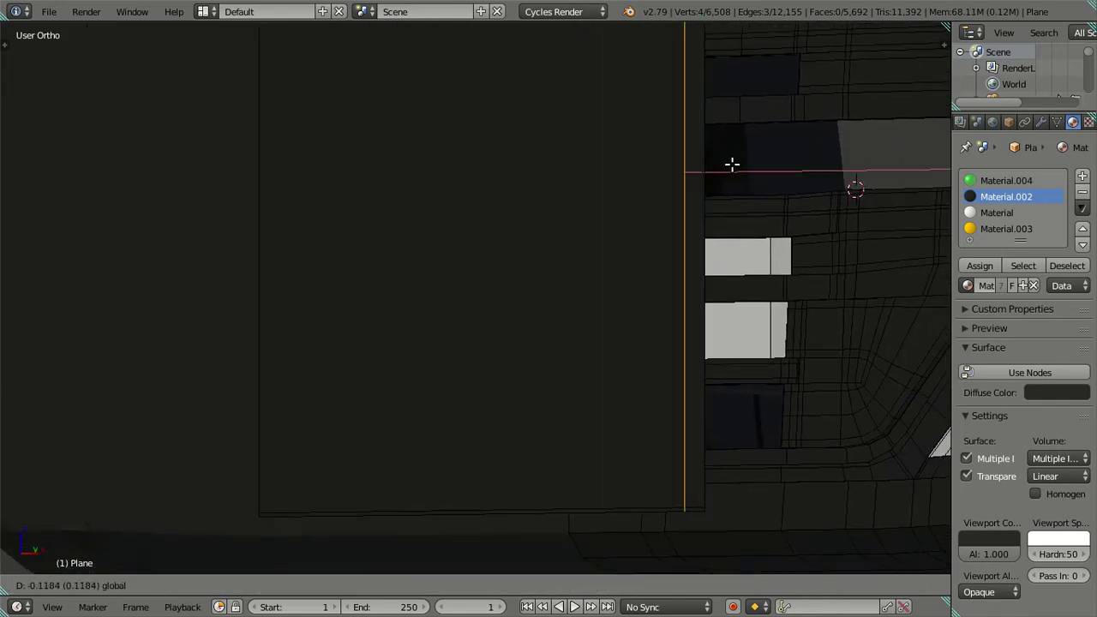
{"action": "type", "text": "-.02"}
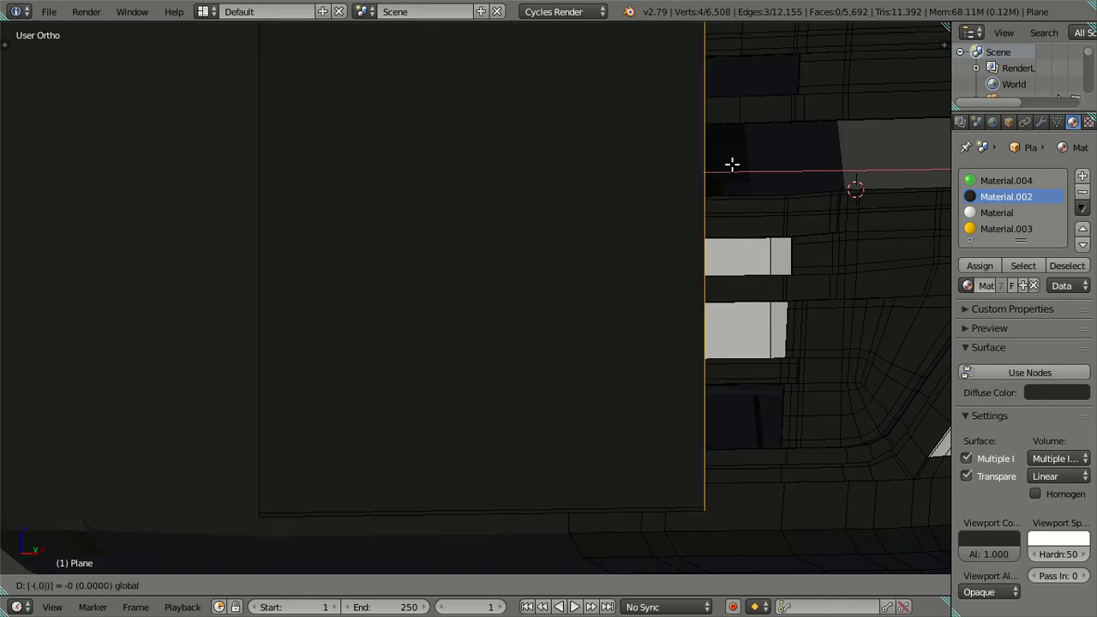
{"action": "key", "text": "Return"}
Select the whole connected plane mesh with Ctrl+L and bring up the Snap menu
{"action": "key", "text": "a"}
{"action": "scroll", "coordinate": [391, 358], "scroll_direction": "down", "scroll_amount": 3}
{"action": "left_click", "coordinate": [346, 316]}
{"action": "key", "text": "ctrl+l"}
{"action": "key", "text": "shift+s"}
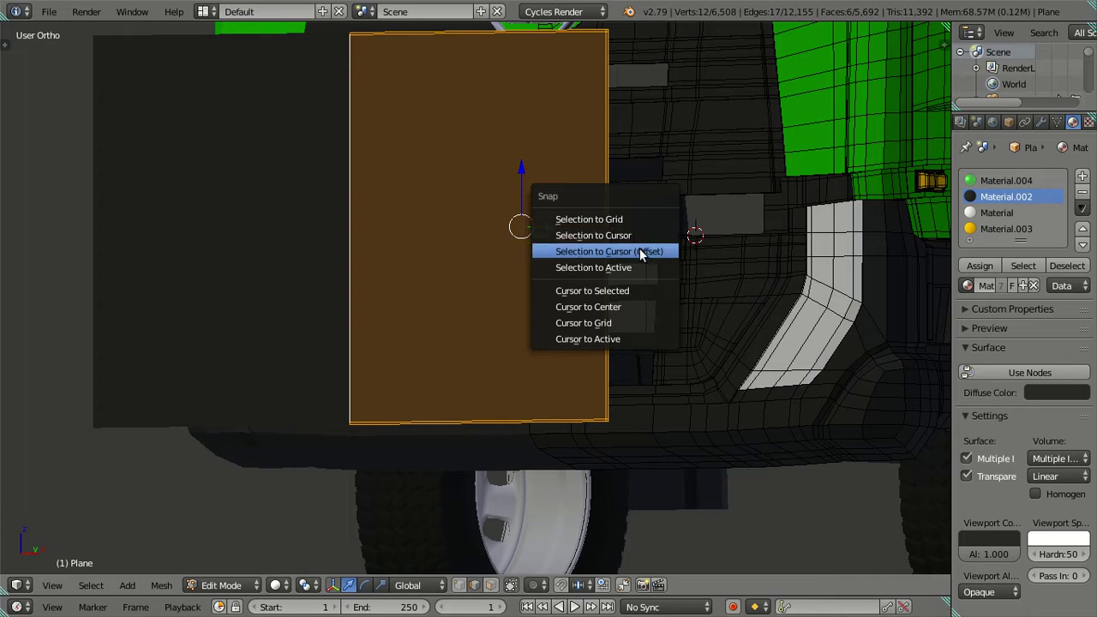
Snap the plane with Selection to Cursor (Offset), deselect, and return to Object Mode
{"action": "left_click", "coordinate": [639, 234]}
{"action": "mouse_move", "coordinate": [639, 234]}
{"action": "middle_mouse_down"}
{"action": "mouse_move", "coordinate": [460, 169]}
{"action": "mouse_move", "coordinate": [448, 186]}
{"action": "middle_mouse_up"}
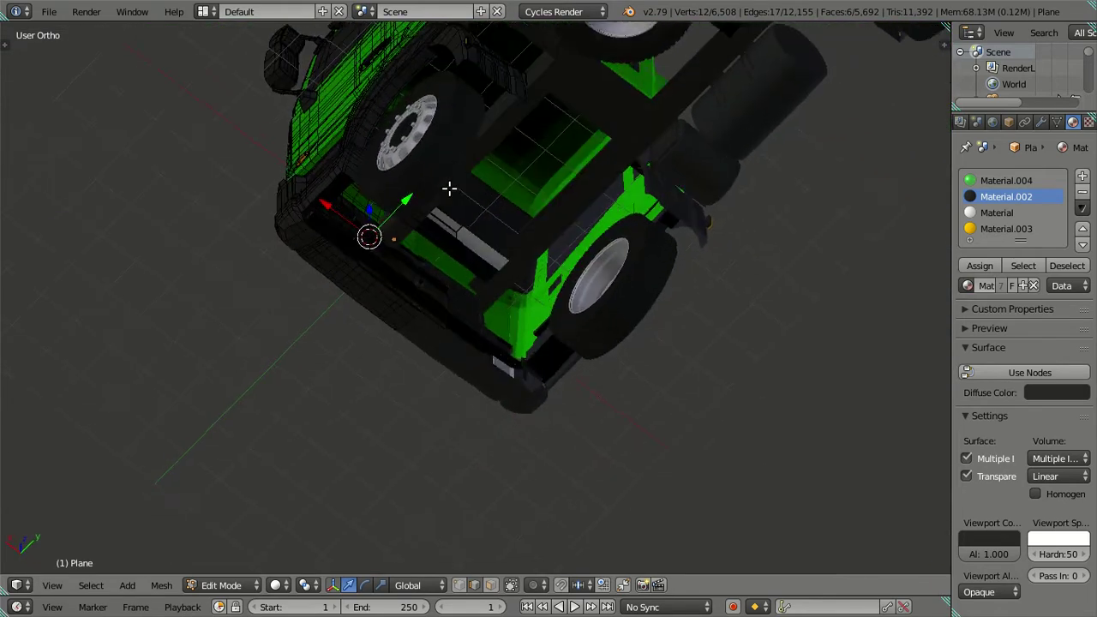
{"action": "key", "text": "ctrl+z"}
{"action": "key", "text": "shift+s"}
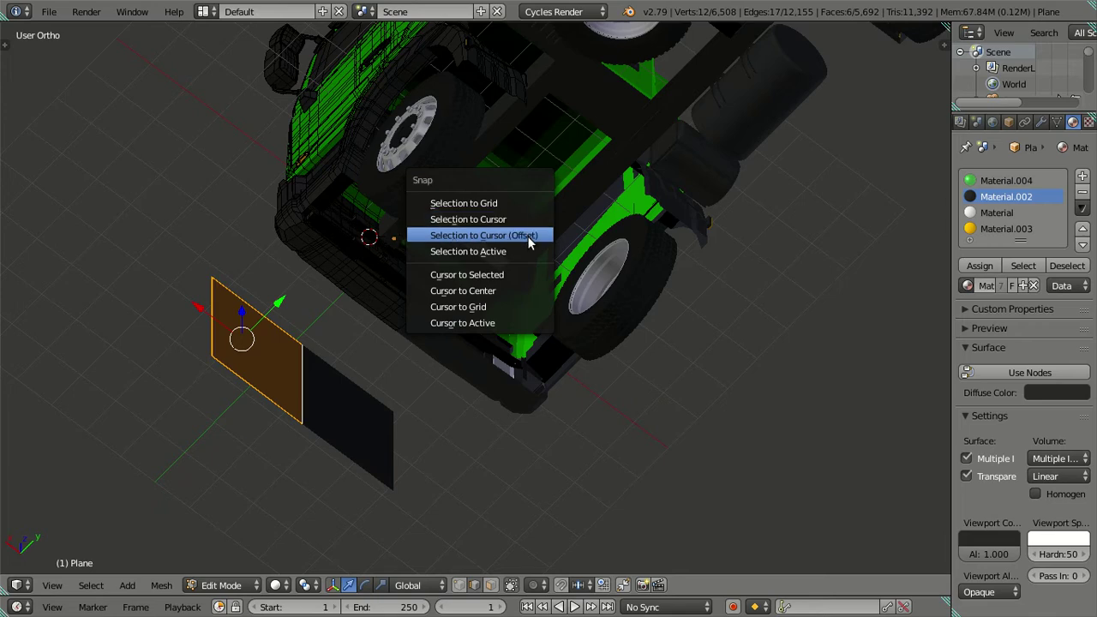
{"action": "left_click", "coordinate": [527, 236]}
{"action": "mouse_move", "coordinate": [527, 236]}
{"action": "middle_mouse_down"}
{"action": "mouse_move", "coordinate": [334, 274]}
{"action": "mouse_move", "coordinate": [421, 247]}
{"action": "mouse_move", "coordinate": [527, 330]}
{"action": "mouse_move", "coordinate": [582, 299]}
{"action": "mouse_move", "coordinate": [341, 327]}
{"action": "mouse_move", "coordinate": [468, 274]}
{"action": "mouse_move", "coordinate": [437, 258]}
{"action": "mouse_move", "coordinate": [408, 333]}
{"action": "middle_mouse_up"}
{"action": "key", "text": "a"}
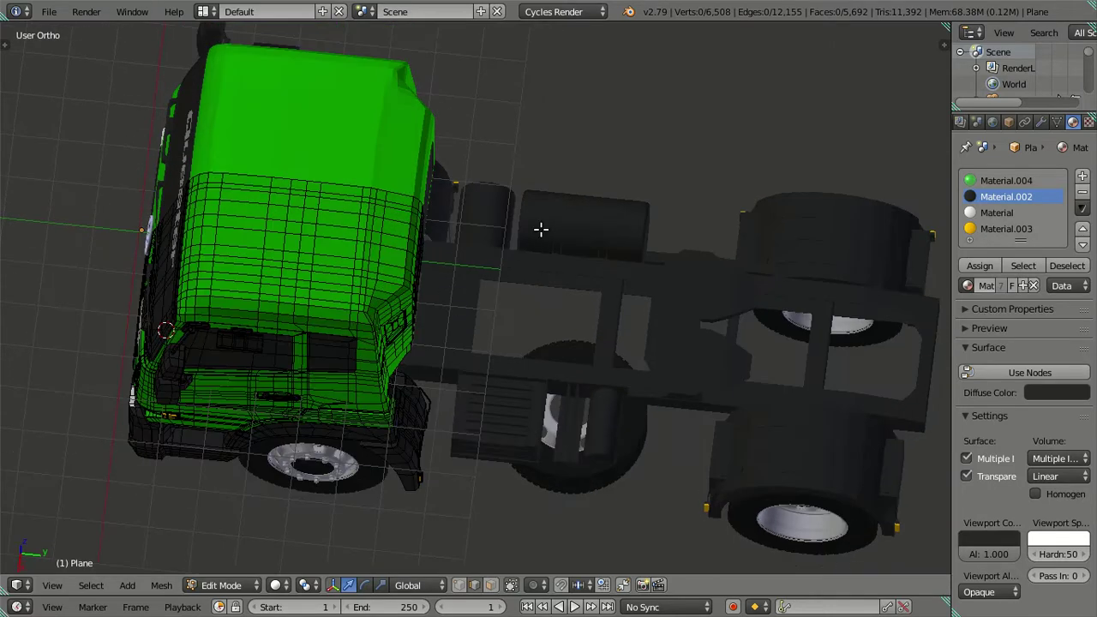
{"action": "key", "text": "Tab"}
Smooth-shade the truck's cab body
{"action": "middle_click_drag", "start_coordinate": [460, 255], "coordinate": [450, 207]}
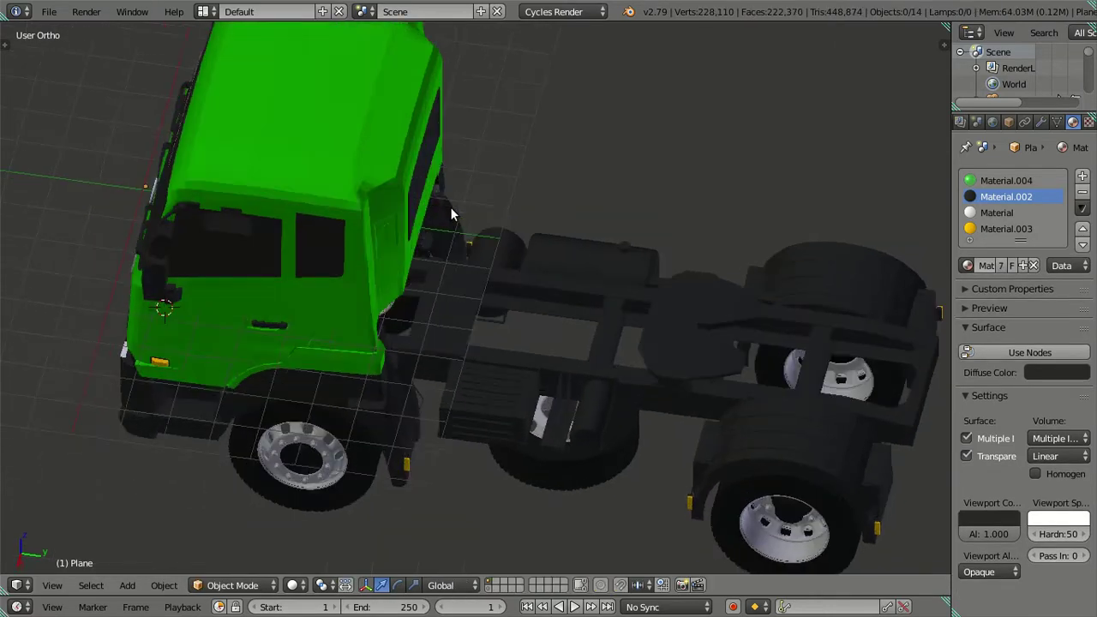
{"action": "key", "text": "z"}
{"action": "right_click", "coordinate": [342, 88]}
{"action": "key", "text": "z"}
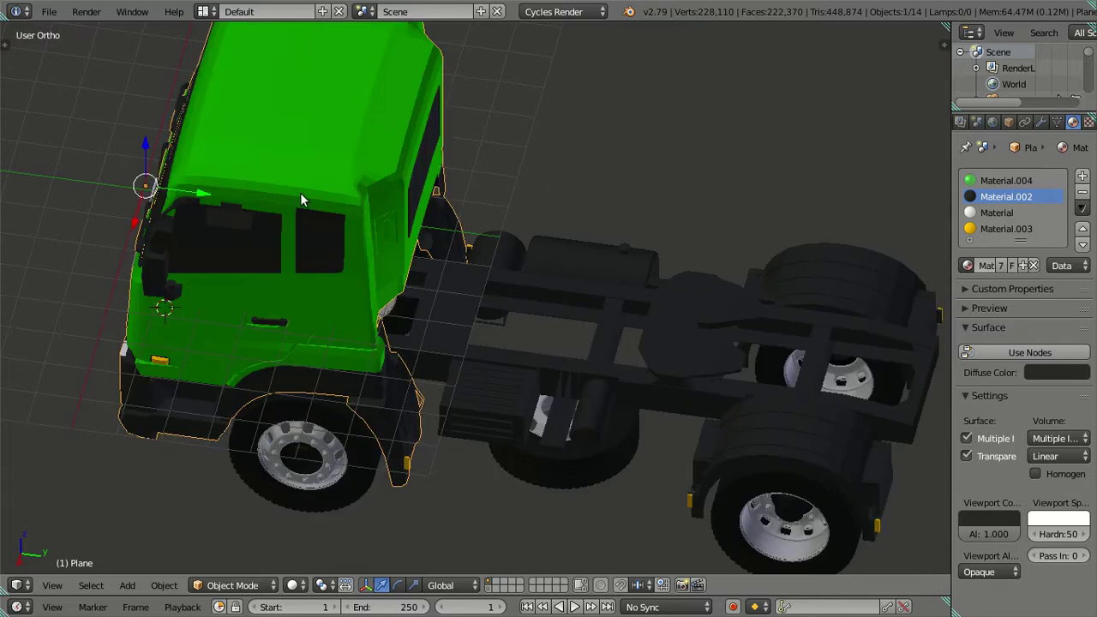
{"action": "key", "text": "t"}
{"action": "left_click", "coordinate": [56, 262]}
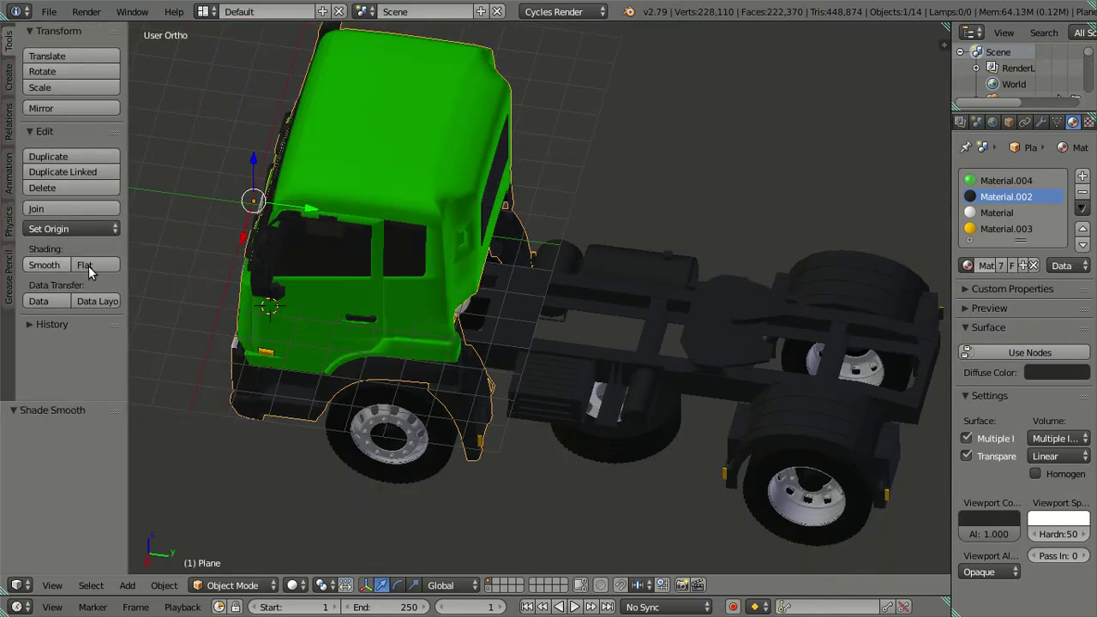
Smooth-shade the fuel tanks
{"action": "key", "text": "a"}
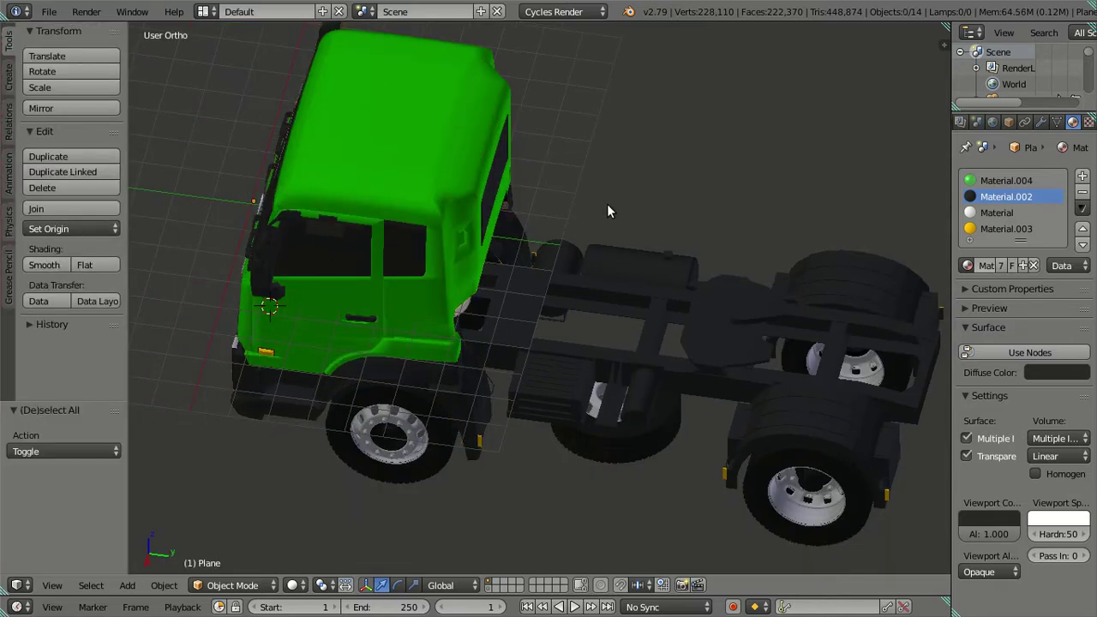
{"action": "key", "text": "z"}
{"action": "right_click", "coordinate": [647, 264]}
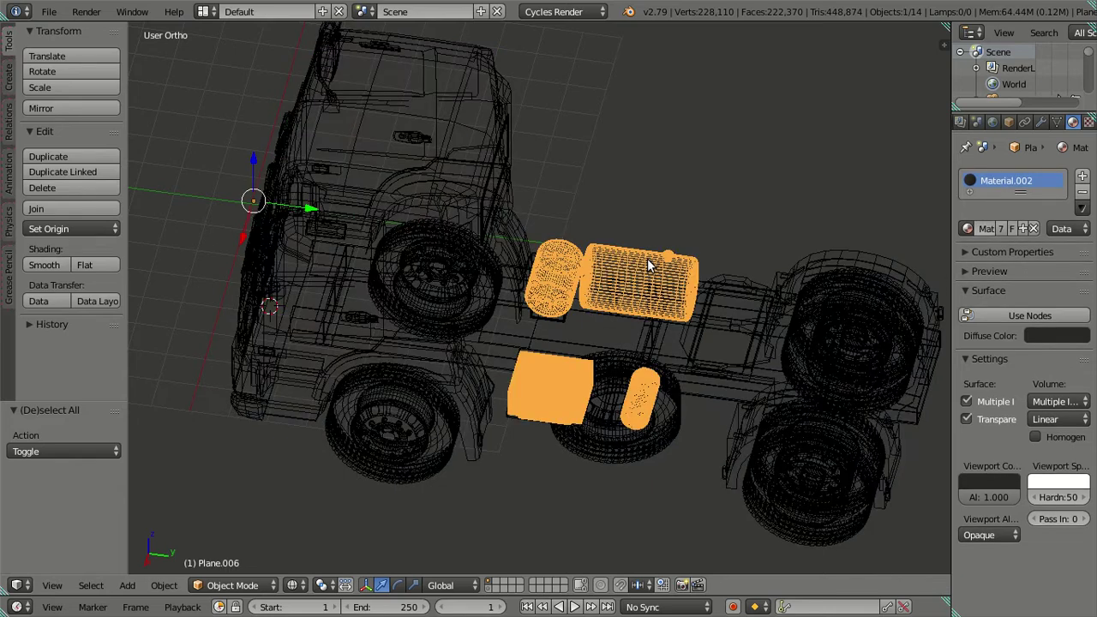
{"action": "left_click", "coordinate": [47, 266]}
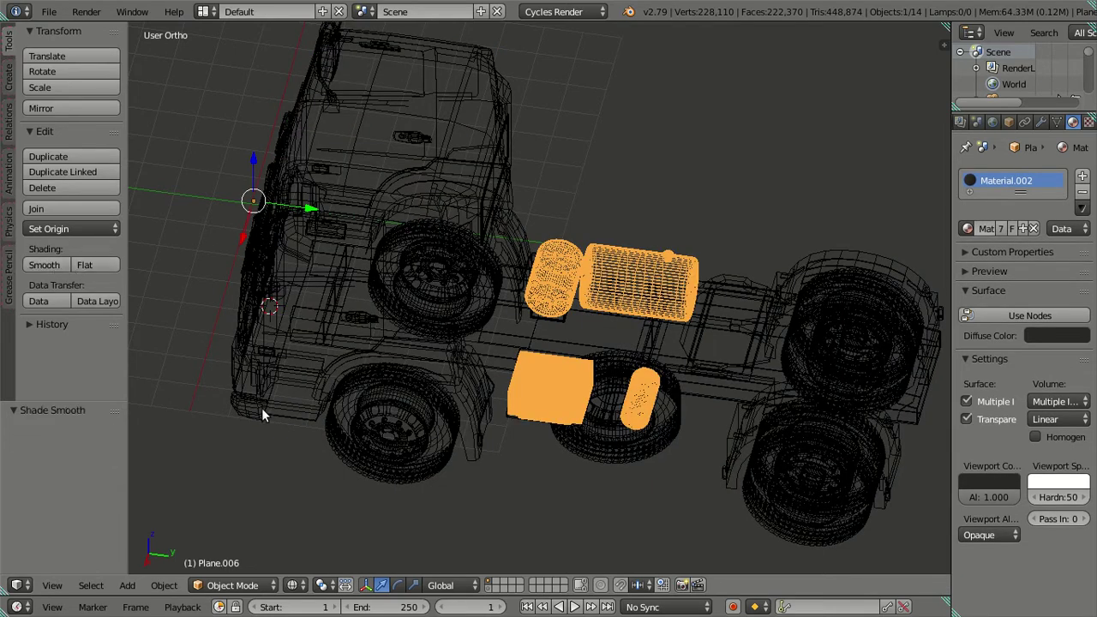
Select the front, middle and rear wheels together with the rear fenders
{"action": "right_click", "coordinate": [368, 450]}
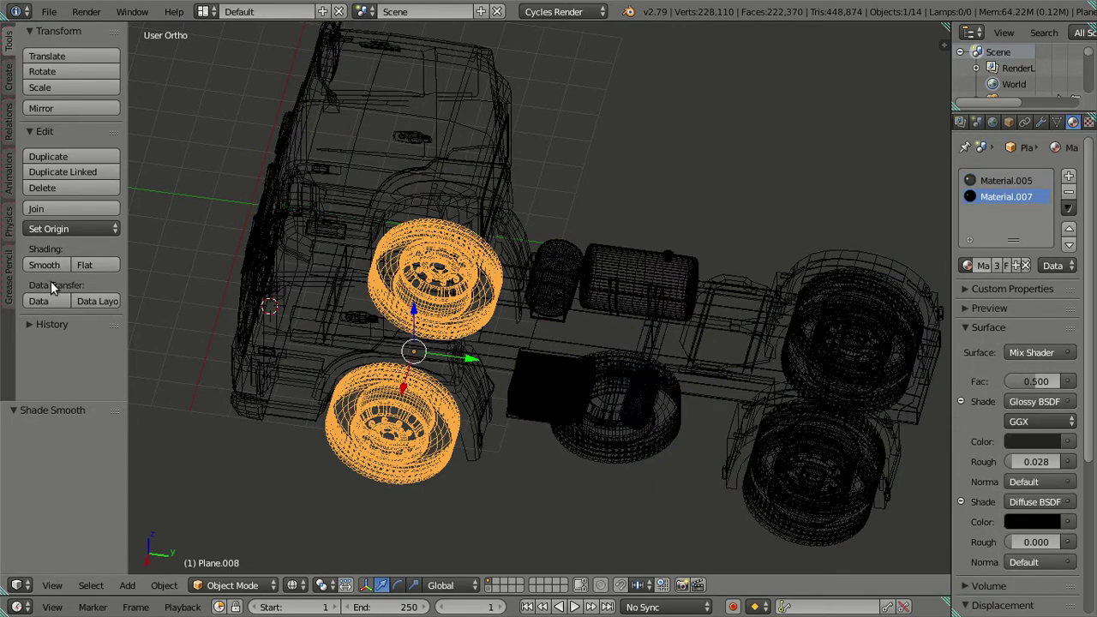
{"action": "right_click", "coordinate": [637, 452]}
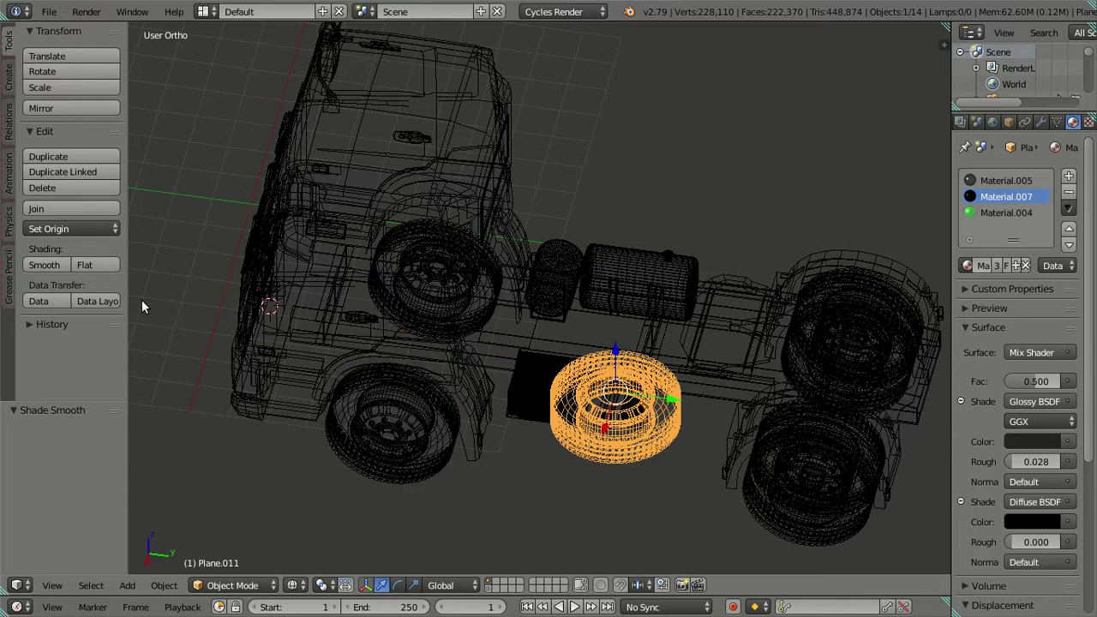
{"action": "right_click", "coordinate": [818, 529]}
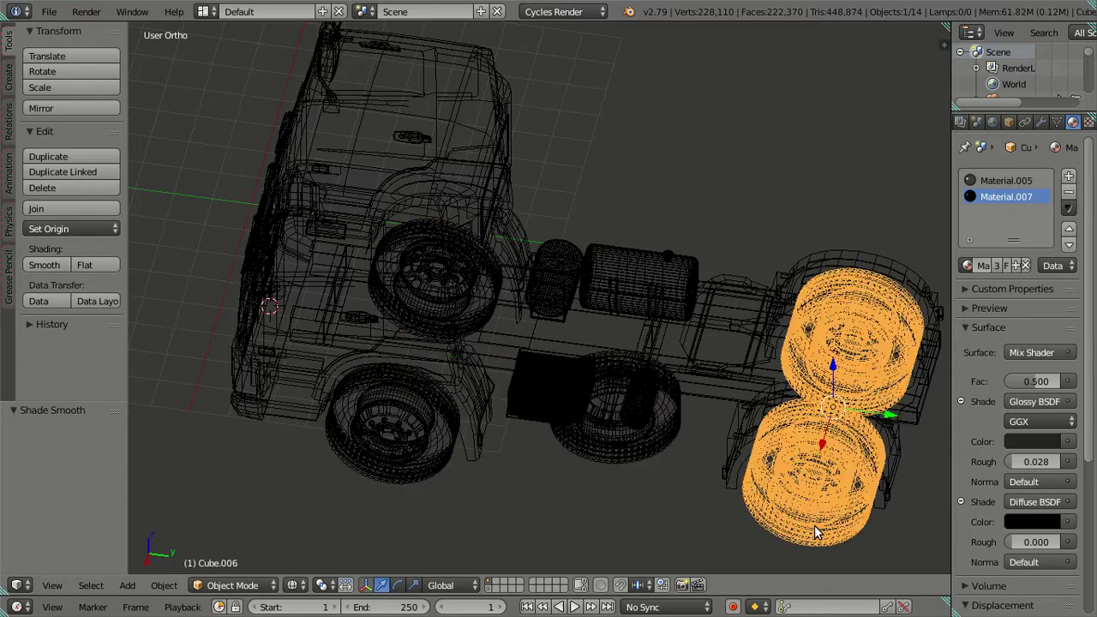
{"action": "right_click", "coordinate": [731, 480]}
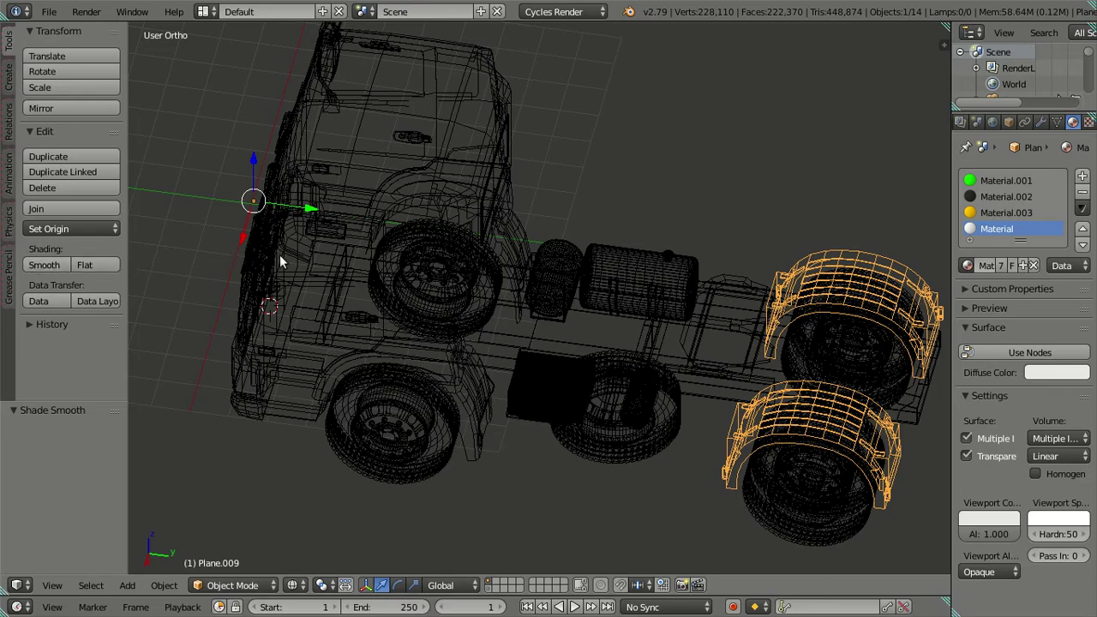
{"action": "middle_click_drag", "start_coordinate": [603, 338], "coordinate": [653, 299]}
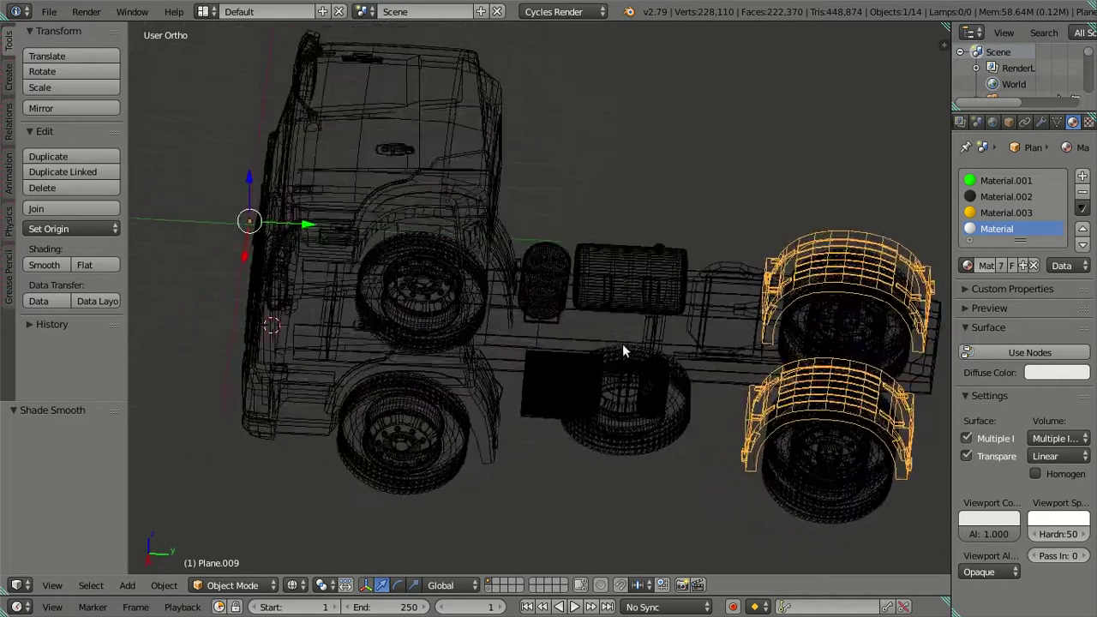
{"action": "key", "text": "z"}
Deselect everything and zoom in on a front three-quarter view of the cab
{"action": "middle_click_drag", "start_coordinate": [393, 294], "coordinate": [519, 294]}
{"action": "scroll", "coordinate": [506, 300], "scroll_direction": "up", "scroll_amount": 3}
{"action": "scroll", "coordinate": [487, 310], "scroll_direction": "up", "scroll_amount": 2}
{"action": "scroll", "coordinate": [487, 310], "scroll_direction": "up", "scroll_amount": 2}
{"action": "scroll", "coordinate": [487, 310], "scroll_direction": "up", "scroll_amount": 2}
{"action": "scroll", "coordinate": [487, 316], "scroll_direction": "down", "scroll_amount": 2}
{"action": "scroll", "coordinate": [487, 317], "scroll_direction": "down", "scroll_amount": 3}
{"action": "scroll", "coordinate": [488, 316], "scroll_direction": "down", "scroll_amount": 2}
{"action": "key", "text": "a"}
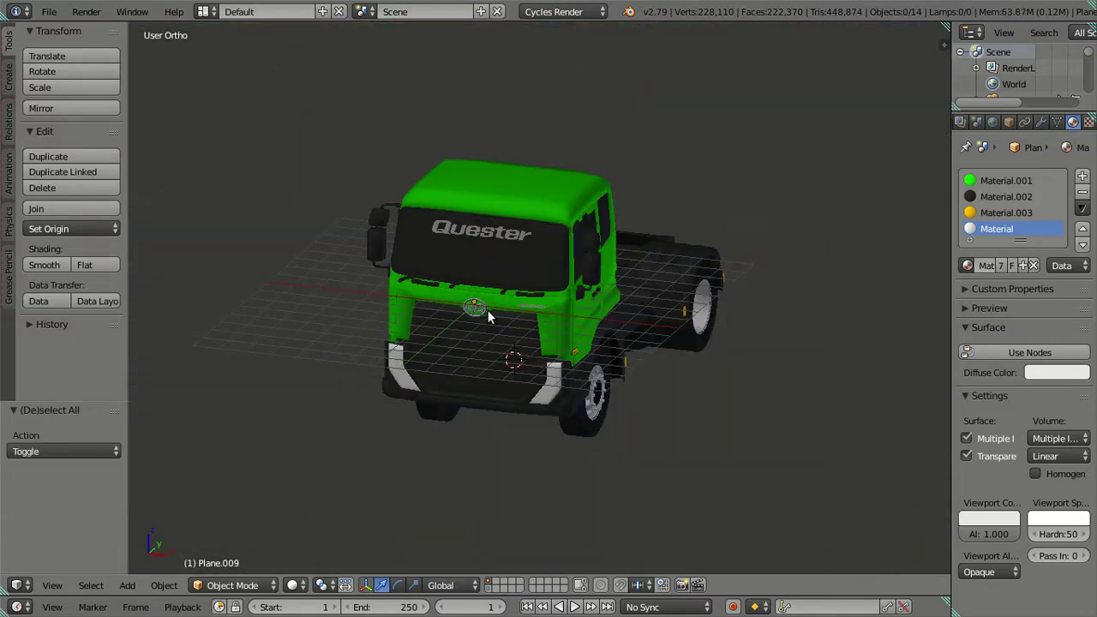
{"action": "mouse_move", "coordinate": [502, 347]}
{"action": "middle_mouse_down"}
{"action": "mouse_move", "coordinate": [523, 352]}
{"action": "mouse_move", "coordinate": [335, 339]}
{"action": "mouse_move", "coordinate": [336, 356]}
{"action": "mouse_move", "coordinate": [362, 319]}
{"action": "mouse_move", "coordinate": [340, 318]}
{"action": "mouse_move", "coordinate": [603, 310]}
{"action": "mouse_move", "coordinate": [663, 326]}
{"action": "mouse_move", "coordinate": [660, 353]}
{"action": "middle_mouse_up"}
{"action": "scroll", "coordinate": [522, 352], "scroll_direction": "up", "scroll_amount": 2}
{"action": "scroll", "coordinate": [503, 341], "scroll_direction": "up", "scroll_amount": 2}
{"action": "scroll", "coordinate": [493, 362], "scroll_direction": "up", "scroll_amount": 2}
{"action": "scroll", "coordinate": [660, 353], "scroll_direction": "up", "scroll_amount": 2}
{"action": "scroll", "coordinate": [490, 306], "scroll_direction": "up", "scroll_amount": 2}
{"action": "scroll", "coordinate": [502, 350], "scroll_direction": "up", "scroll_amount": 2}
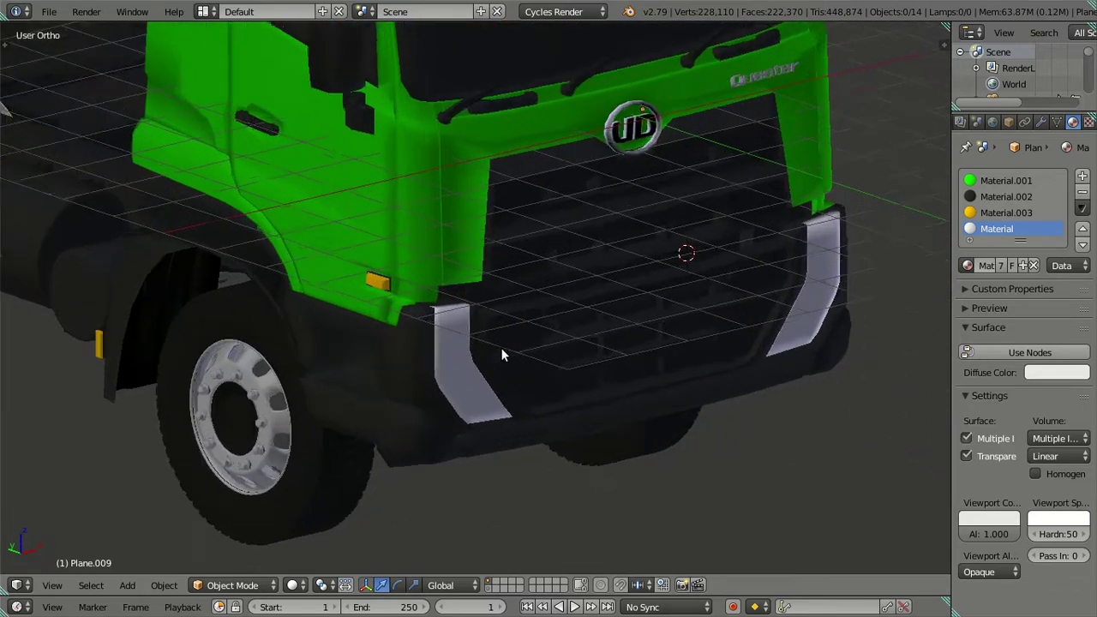
{"action": "scroll", "coordinate": [420, 409], "scroll_direction": "up", "scroll_amount": 2}
Select the dark front plane piece and inspect its mesh by the bumper in Edit Mode
{"action": "key", "text": "z"}
{"action": "right_click", "coordinate": [456, 444]}
{"action": "key", "text": "z"}
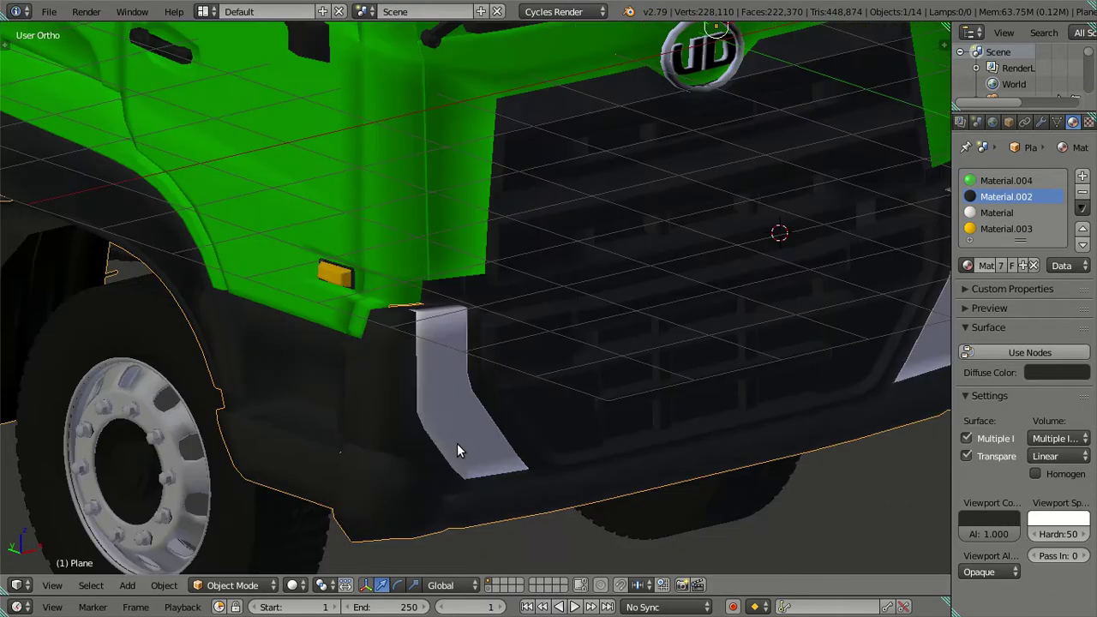
{"action": "key", "text": "Tab"}
{"action": "scroll", "coordinate": [492, 421], "scroll_direction": "up", "scroll_amount": 2}
{"action": "scroll", "coordinate": [492, 421], "scroll_direction": "up", "scroll_amount": 2}
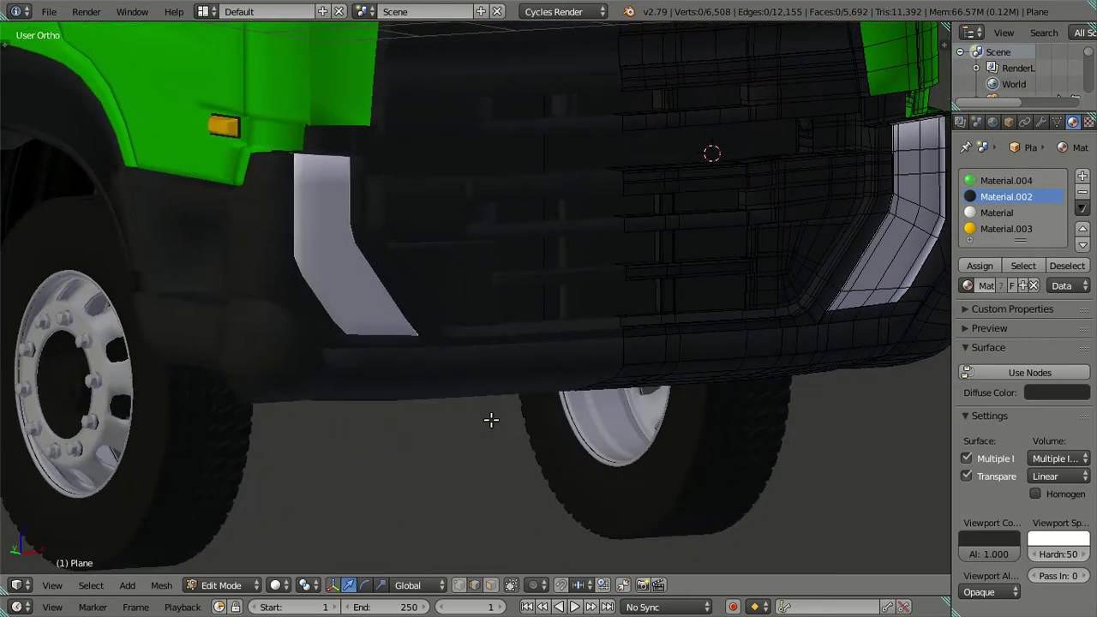
{"action": "scroll", "coordinate": [441, 414], "scroll_direction": "up", "scroll_amount": 2}
{"action": "mouse_move", "coordinate": [441, 414]}
{"action": "middle_mouse_down"}
{"action": "mouse_move", "coordinate": [355, 440]}
{"action": "mouse_move", "coordinate": [366, 344]}
{"action": "mouse_move", "coordinate": [315, 420]}
{"action": "middle_mouse_up"}
{"action": "scroll", "coordinate": [314, 420], "scroll_direction": "up", "scroll_amount": 2}
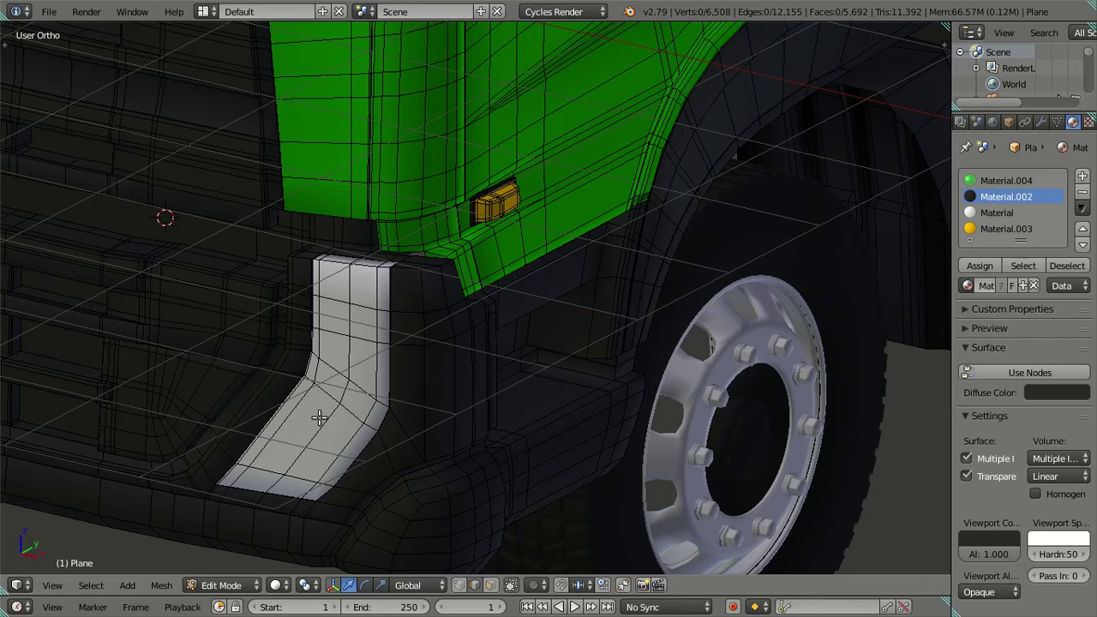
{"action": "scroll", "coordinate": [318, 418], "scroll_direction": "down", "scroll_amount": 2}
{"action": "scroll", "coordinate": [367, 368], "scroll_direction": "down", "scroll_amount": 3}
{"action": "scroll", "coordinate": [335, 406], "scroll_direction": "down", "scroll_amount": 3}
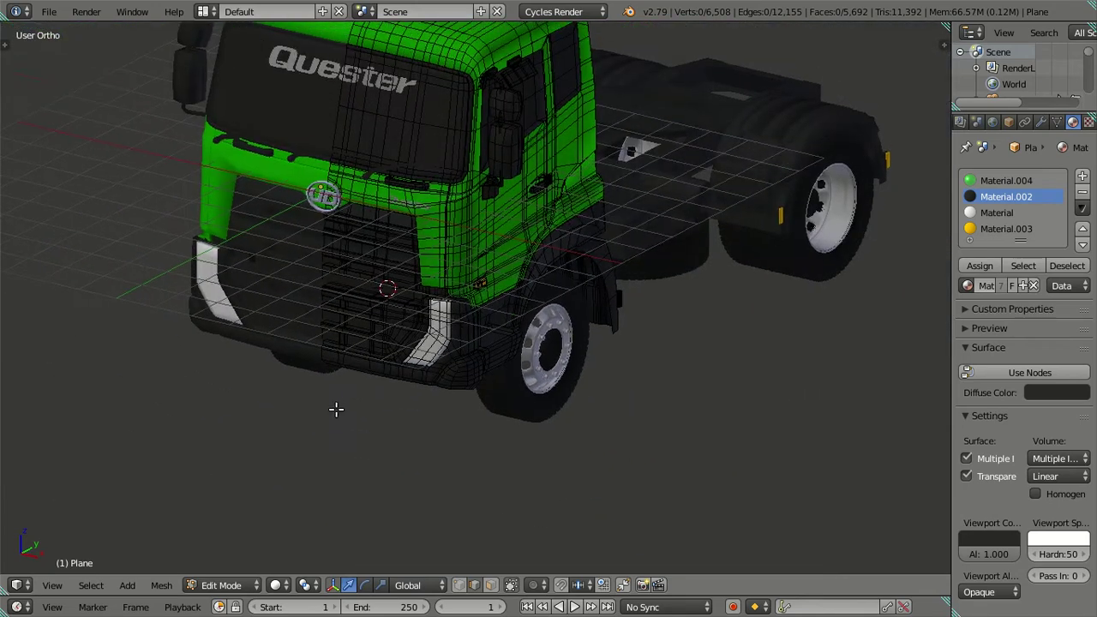
{"action": "scroll", "coordinate": [339, 386], "scroll_direction": "down", "scroll_amount": 2}
{"action": "mouse_move", "coordinate": [339, 387]}
{"action": "middle_mouse_down"}
{"action": "mouse_move", "coordinate": [425, 368]}
{"action": "mouse_move", "coordinate": [435, 350]}
{"action": "middle_mouse_up"}
{"action": "key", "text": "Tab"}
Look through the scene camera, then deselect all and orbit to a high view
{"action": "key", "text": "KP_0"}
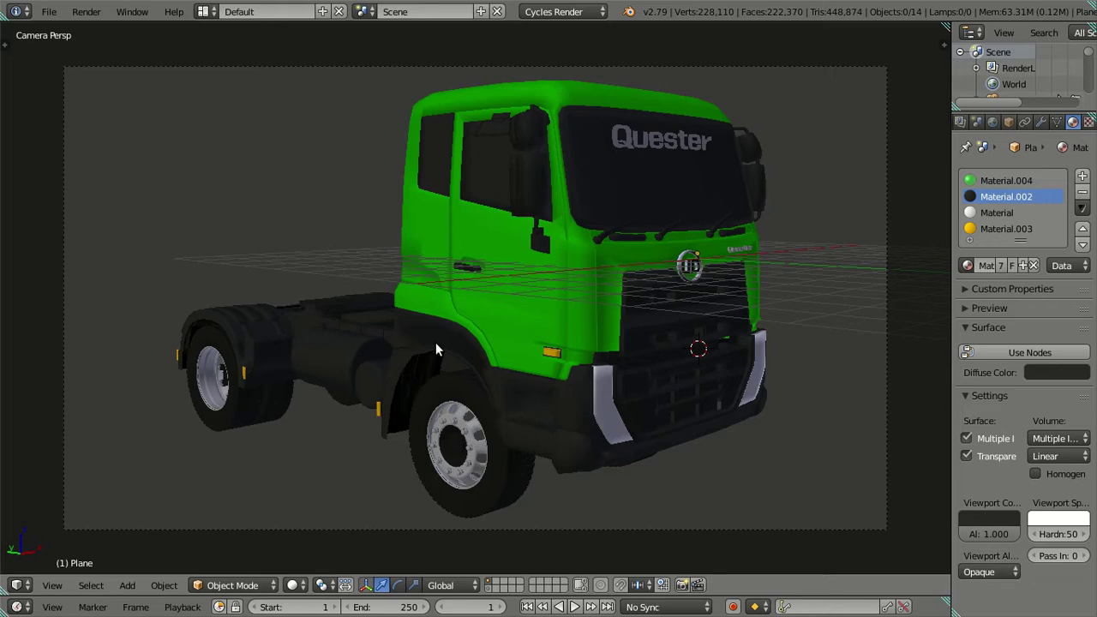
{"action": "right_click", "coordinate": [439, 338]}
{"action": "key", "text": "a"}
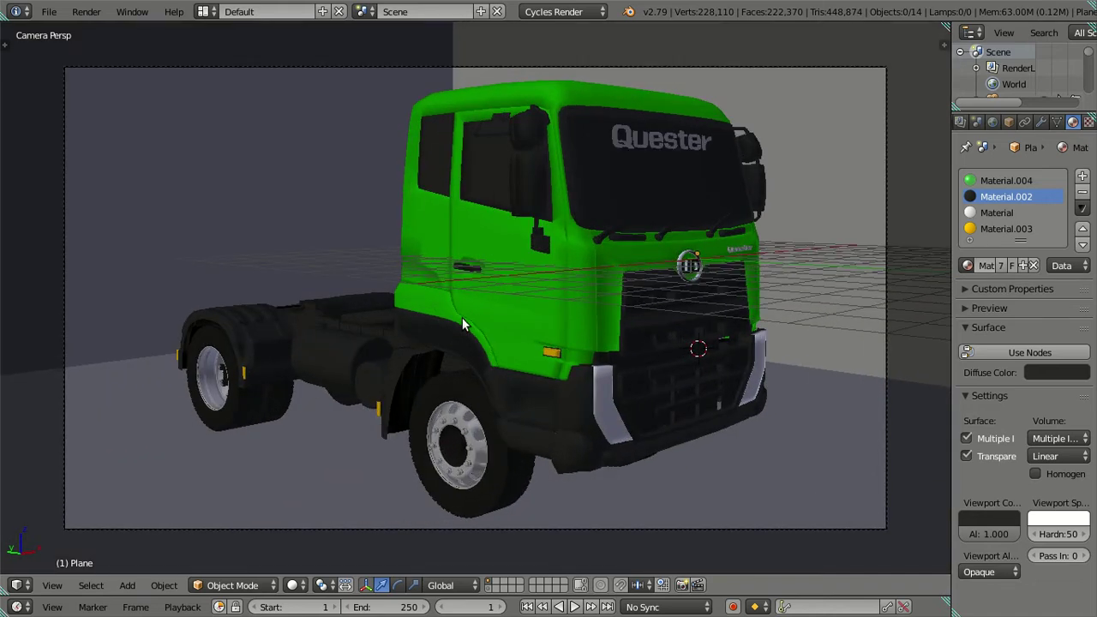
{"action": "mouse_move", "coordinate": [462, 317]}
{"action": "middle_mouse_down"}
{"action": "mouse_move", "coordinate": [478, 276]}
{"action": "mouse_move", "coordinate": [501, 335]}
{"action": "mouse_move", "coordinate": [608, 351]}
{"action": "middle_mouse_up"}
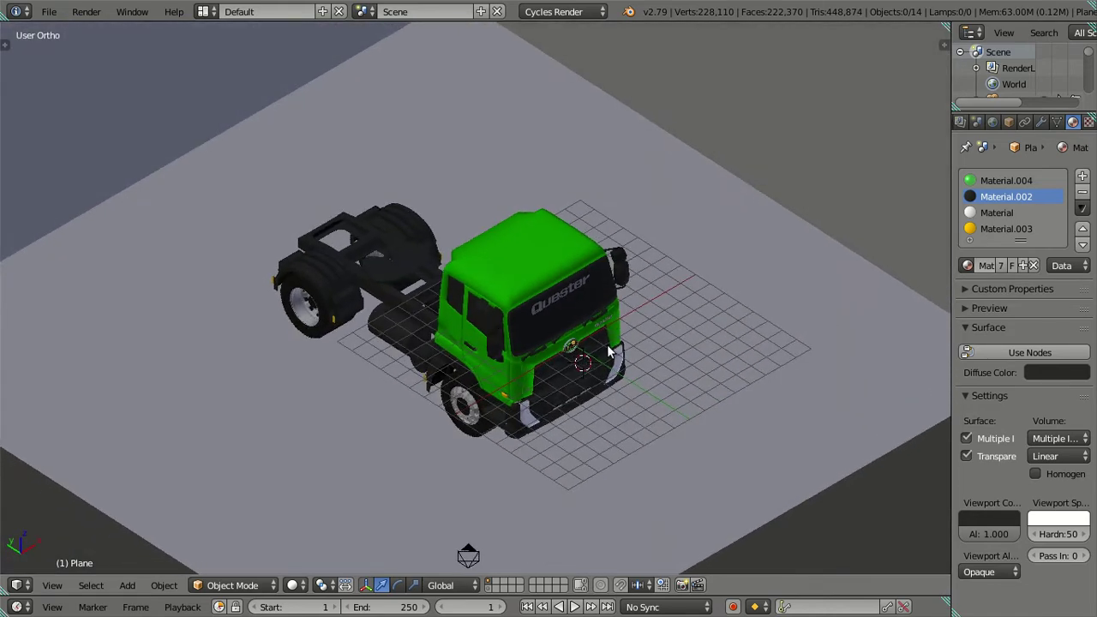
Add a new plane at the scene centre and scale it by 4
{"action": "key", "text": "shift+a"}
{"action": "key", "text": "shift+s"}
{"action": "left_click", "coordinate": [480, 396]}
{"action": "key", "text": "shift+a"}
{"action": "left_click", "coordinate": [574, 354]}
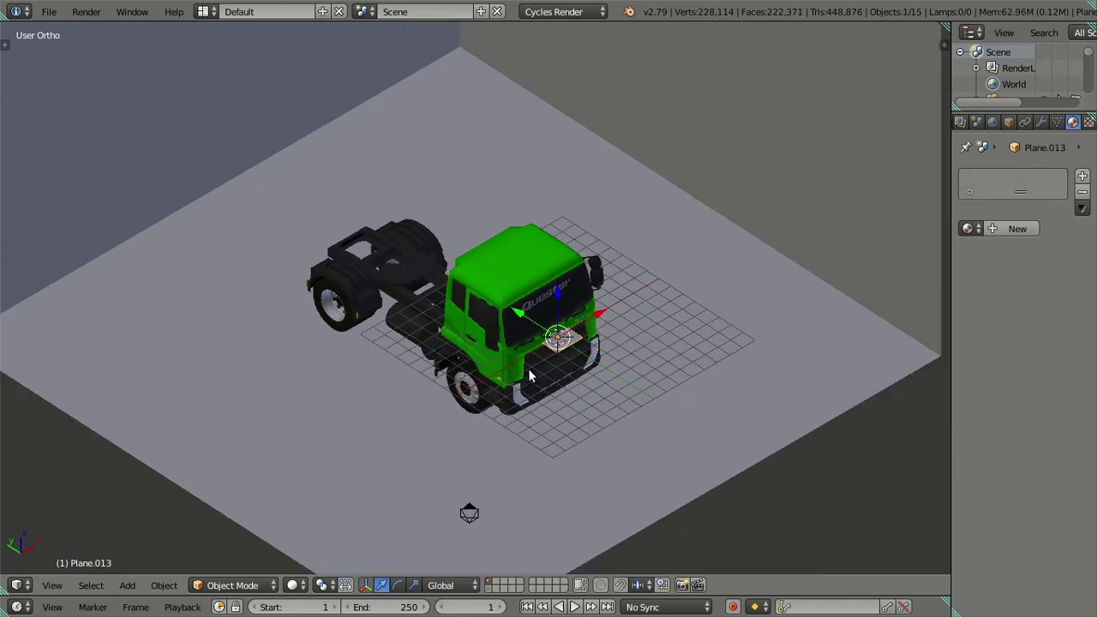
{"action": "type", "text": "s4"}
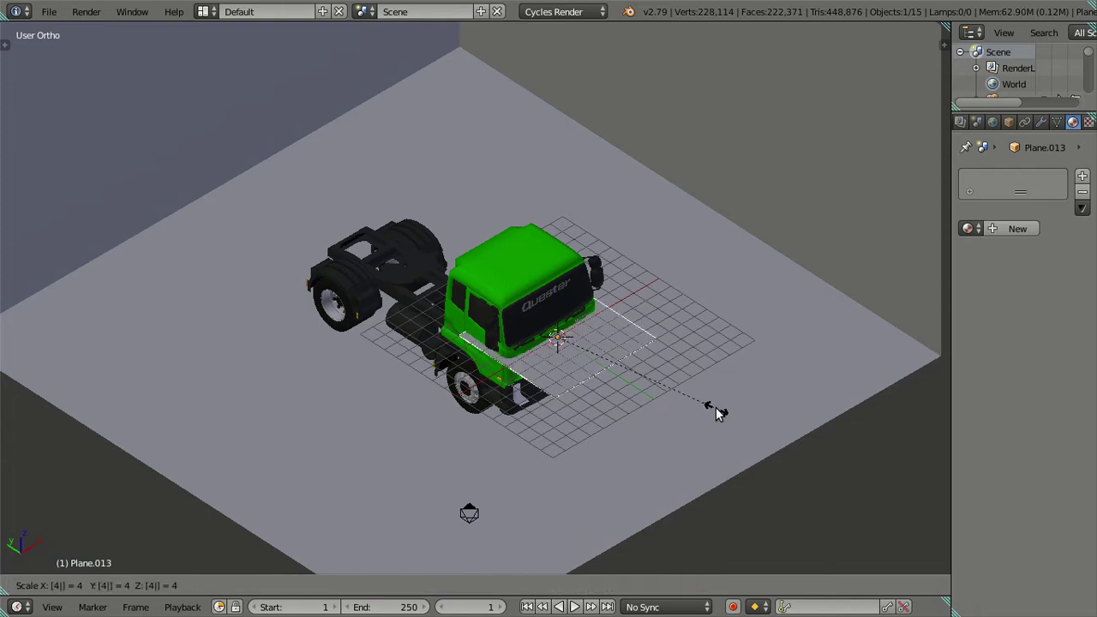
{"action": "key", "text": "Return"}
Scale the plane by 2, stretch it 2 along Y, and reposition it
{"action": "mouse_move", "coordinate": [715, 409]}
{"action": "middle_mouse_down"}
{"action": "mouse_move", "coordinate": [619, 434]}
{"action": "mouse_move", "coordinate": [631, 472]}
{"action": "mouse_move", "coordinate": [517, 383]}
{"action": "middle_mouse_up"}
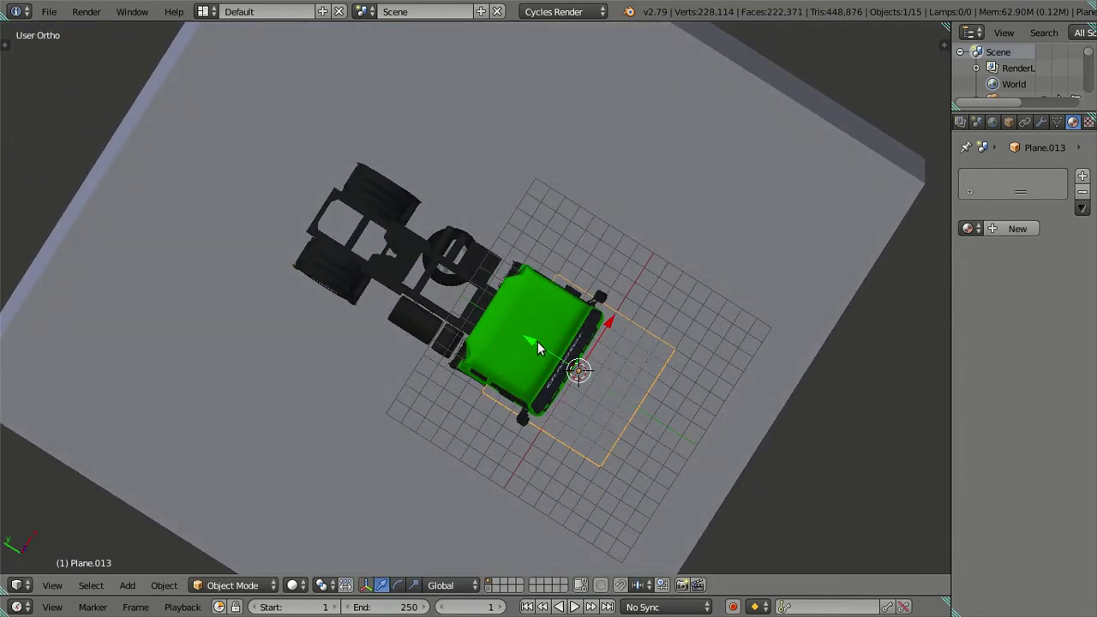
{"action": "middle_click_drag", "start_coordinate": [603, 387], "coordinate": [630, 345]}
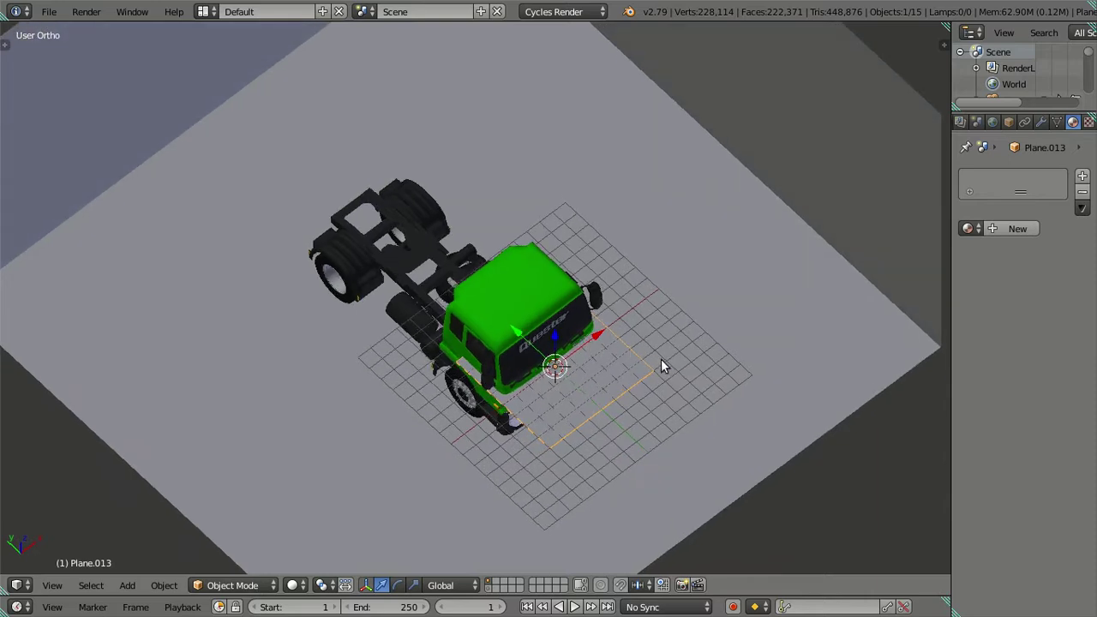
{"action": "type", "text": "s2"}
{"action": "key", "text": "Return"}
{"action": "mouse_move", "coordinate": [581, 368]}
{"action": "middle_mouse_down"}
{"action": "mouse_move", "coordinate": [596, 396]}
{"action": "mouse_move", "coordinate": [708, 389]}
{"action": "middle_mouse_up"}
{"action": "type", "text": "sy2"}
{"action": "key", "text": "Return"}
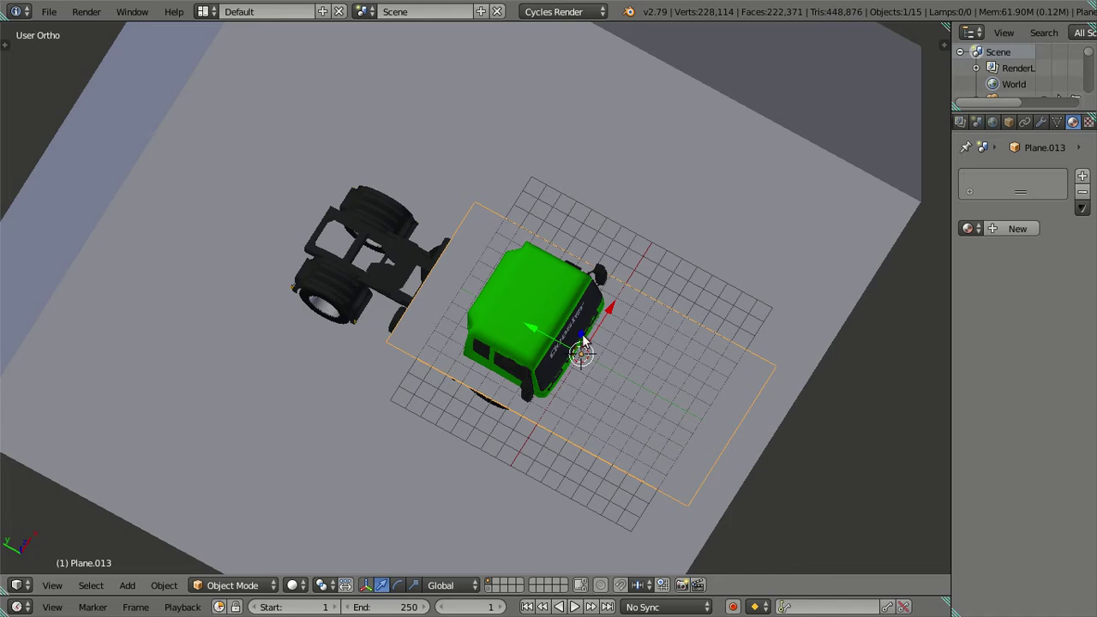
{"action": "key", "text": "g"}
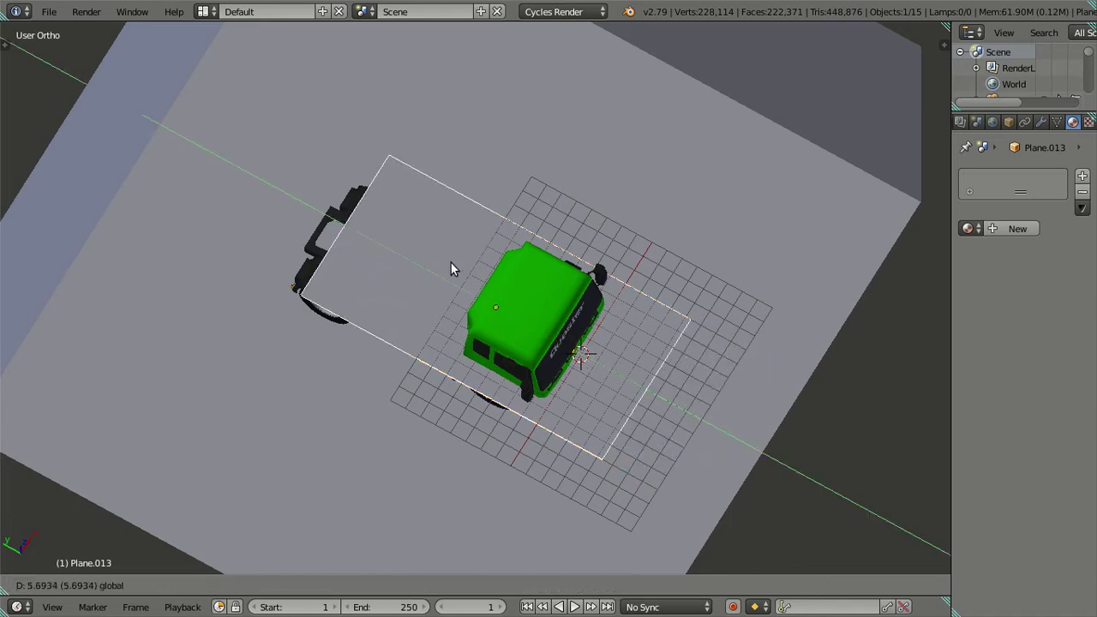
{"action": "left_click", "coordinate": [450, 263]}
Clear the extra plane's location and scale, then delete it
{"action": "middle_click_drag", "start_coordinate": [647, 363], "coordinate": [557, 364]}
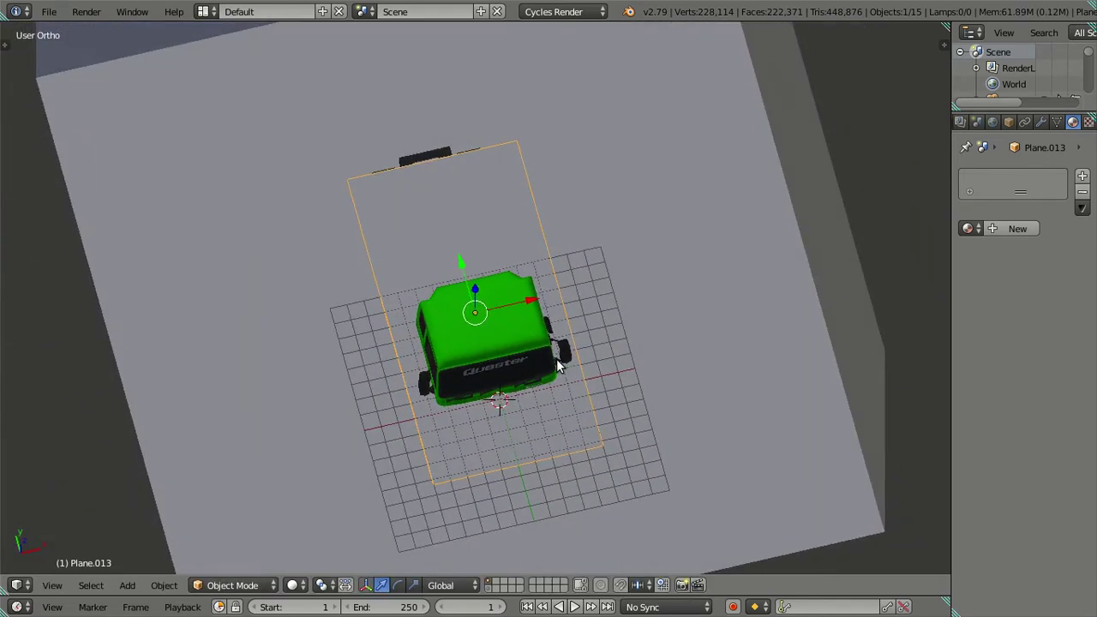
{"action": "key", "text": "alt+g"}
{"action": "key", "text": "alt+s"}
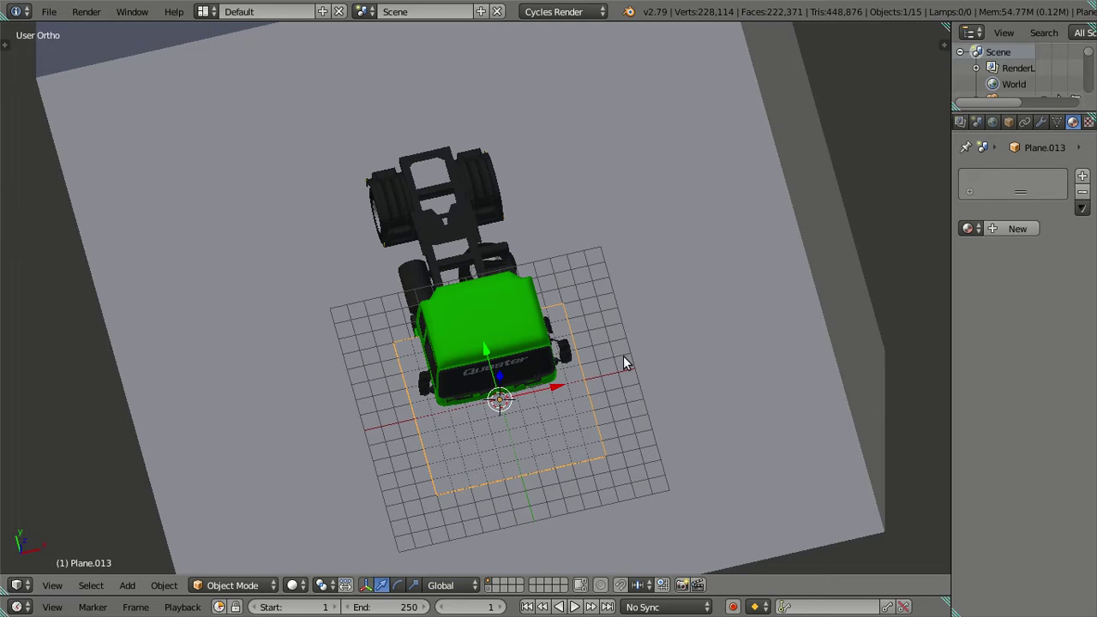
{"action": "key", "text": "Delete"}
Select the large grey backdrop plane, hide it, then unhide it
{"action": "right_click", "coordinate": [630, 372]}
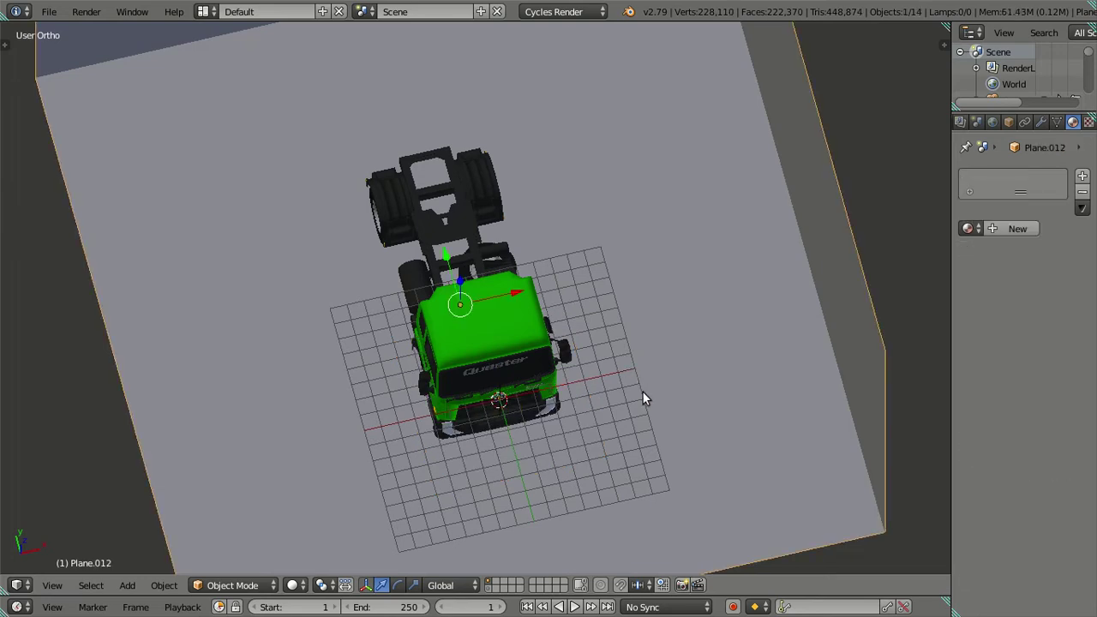
{"action": "key", "text": "ctrl+z"}
{"action": "right_click", "coordinate": [642, 391]}
{"action": "key", "text": "h"}
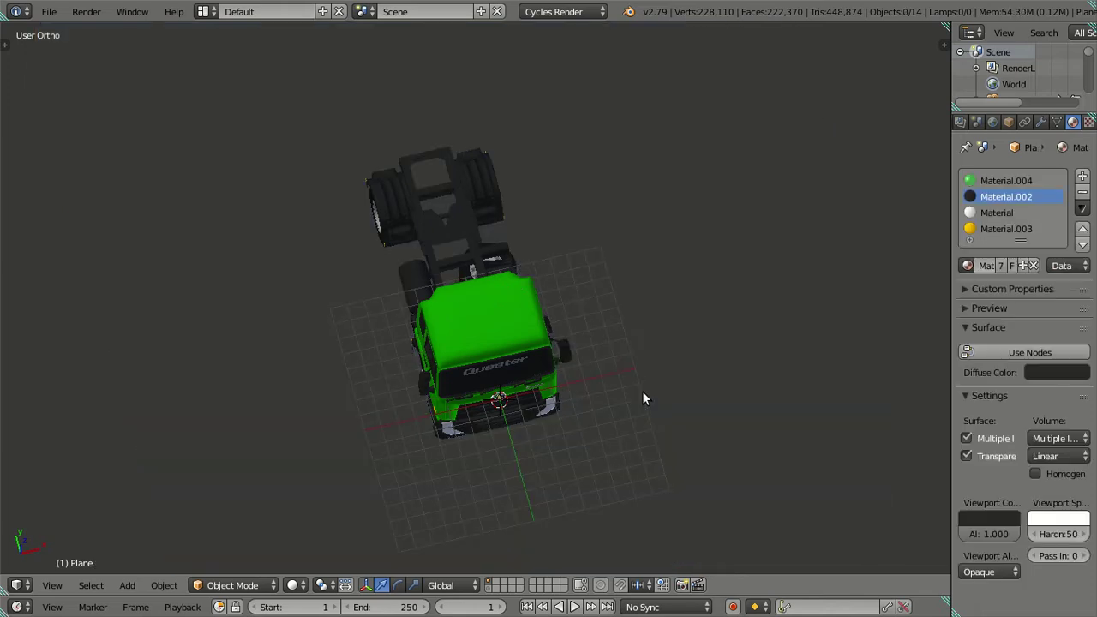
{"action": "key", "text": "alt+h"}
{"action": "mouse_move", "coordinate": [642, 390]}
{"action": "middle_mouse_down"}
{"action": "mouse_move", "coordinate": [622, 353]}
{"action": "mouse_move", "coordinate": [638, 344]}
{"action": "middle_mouse_up"}
Add a new plane, scale it by 6, then stretch it 1.5 times along Y
{"action": "key", "text": "a"}
{"action": "key", "text": "shift+a"}
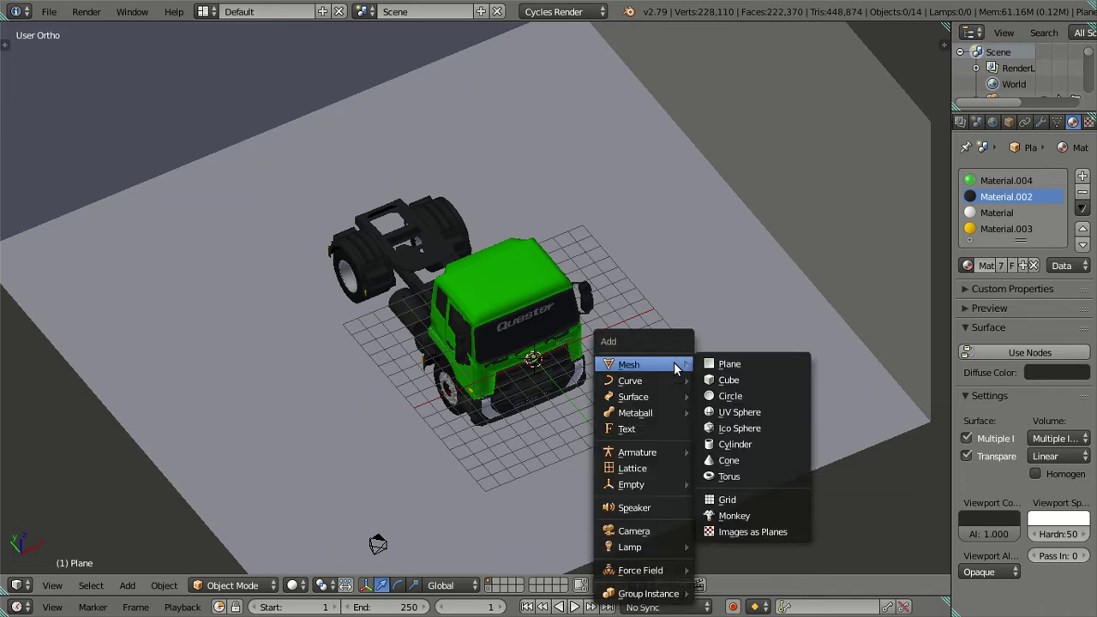
{"action": "left_click", "coordinate": [746, 363]}
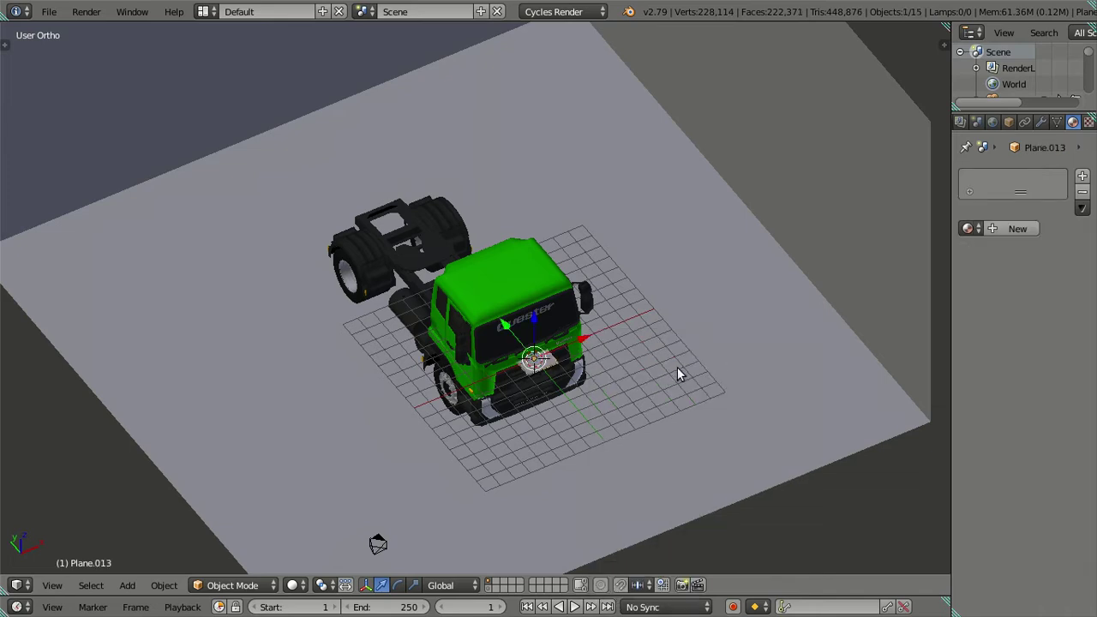
{"action": "type", "text": "s6"}
{"action": "key", "text": "Return"}
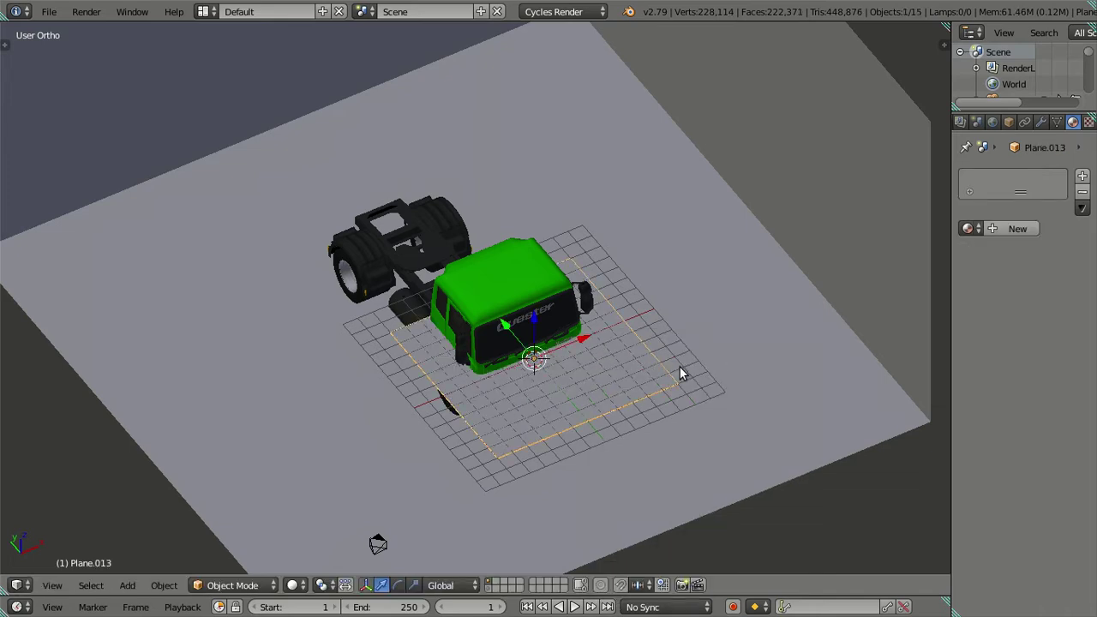
{"action": "mouse_move", "coordinate": [607, 426]}
{"action": "middle_mouse_down"}
{"action": "mouse_move", "coordinate": [674, 455]}
{"action": "mouse_move", "coordinate": [694, 443]}
{"action": "middle_mouse_up"}
{"action": "key", "text": "s"}
{"action": "key", "text": "y"}
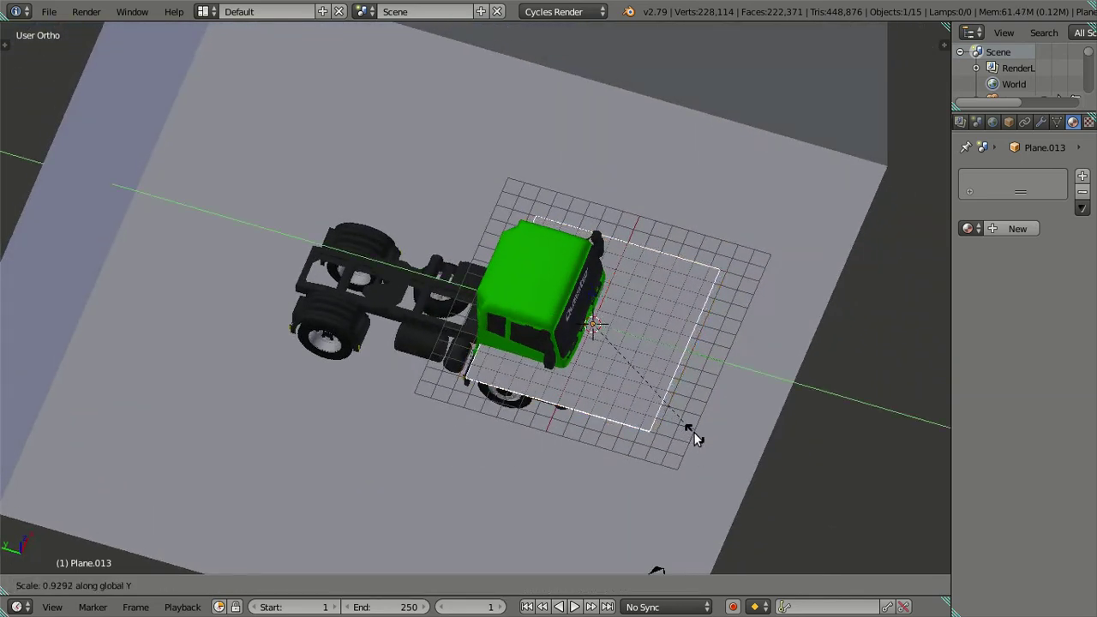
{"action": "type", "text": "1.5"}
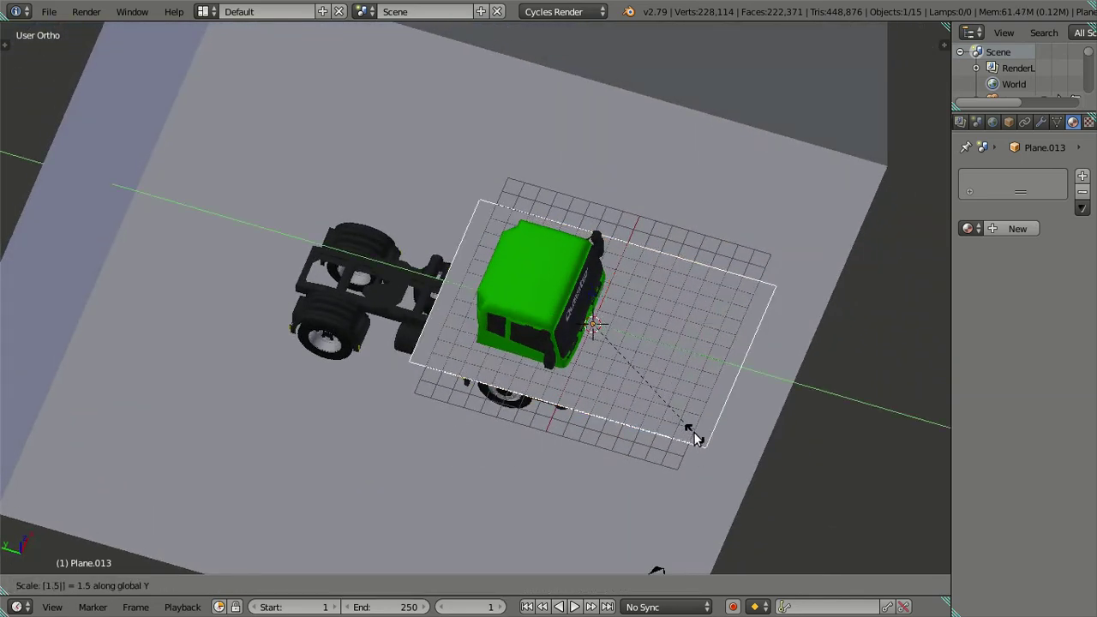
{"action": "key", "text": "Return"}
Place the plane over the truck's cab and raise it high above the truck
{"action": "middle_click_drag", "start_coordinate": [595, 331], "coordinate": [608, 418]}
{"action": "key", "text": "g"}
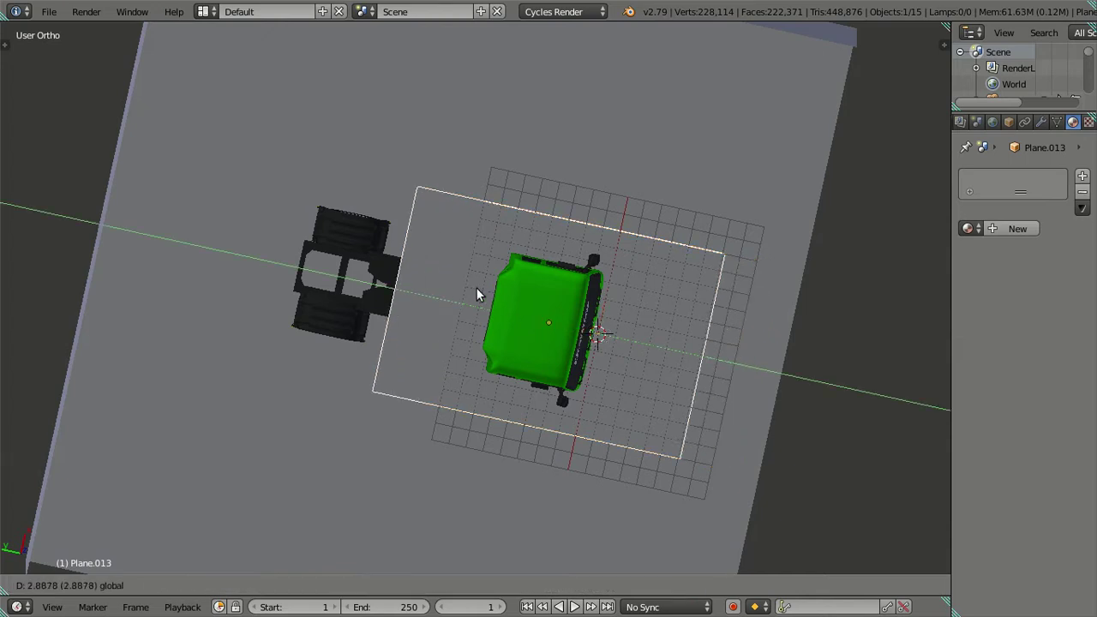
{"action": "left_click", "coordinate": [447, 275]}
{"action": "middle_click_drag", "start_coordinate": [447, 274], "coordinate": [465, 222]}
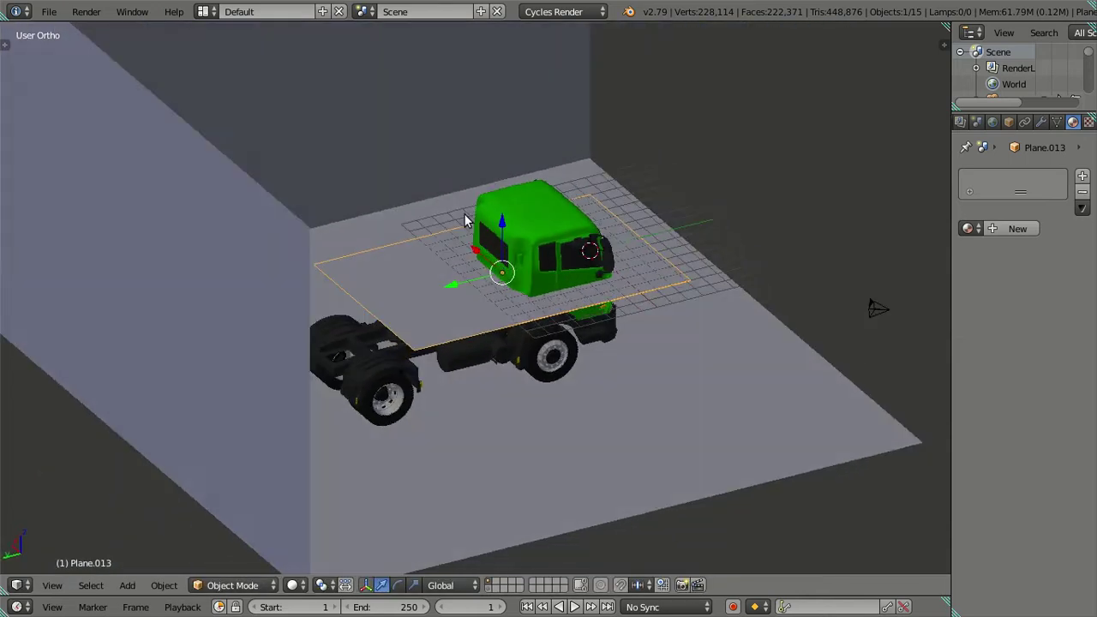
{"action": "key", "text": "KP_3"}
{"action": "key", "text": "g"}
{"action": "key", "text": "z"}
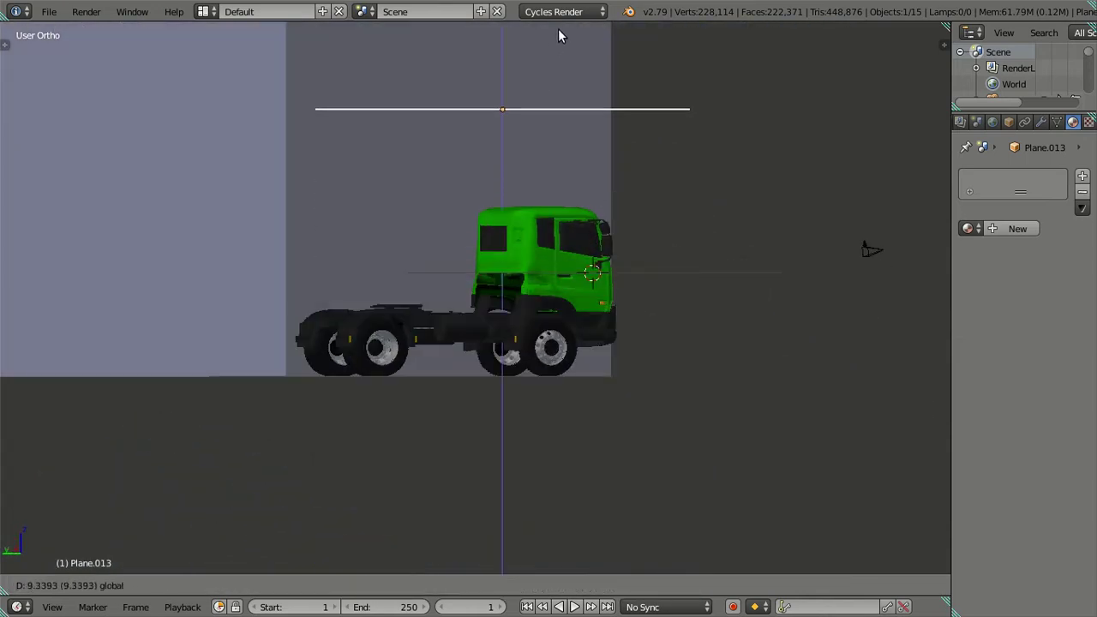
{"action": "left_click", "coordinate": [564, 552]}
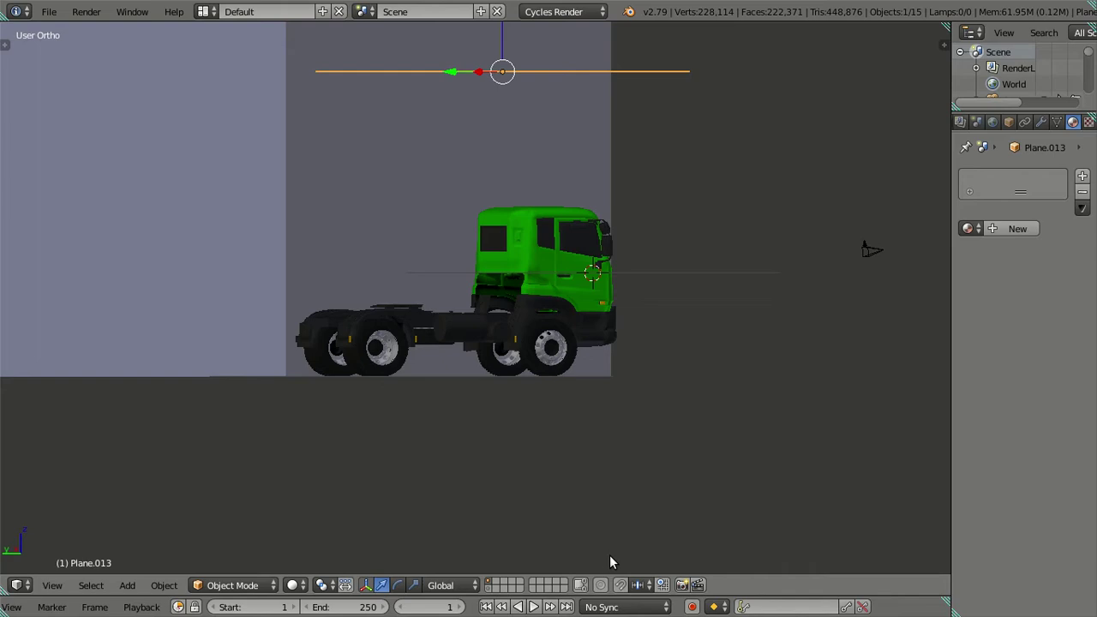
{"action": "mouse_move", "coordinate": [644, 339]}
{"action": "middle_mouse_down"}
{"action": "mouse_move", "coordinate": [552, 344]}
{"action": "mouse_move", "coordinate": [660, 211]}
{"action": "mouse_move", "coordinate": [624, 283]}
{"action": "mouse_move", "coordinate": [517, 261]}
{"action": "mouse_move", "coordinate": [867, 188]}
{"action": "middle_mouse_up"}
{"action": "left_click", "coordinate": [969, 228]}
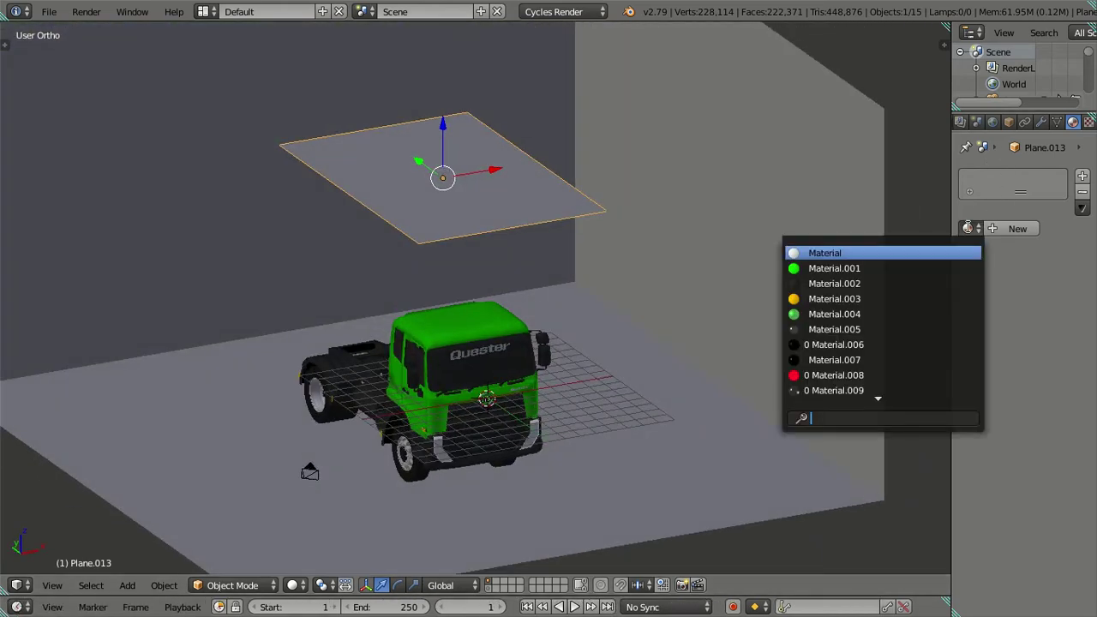
Give the plane a new Emission material with strength 10
{"action": "left_click", "coordinate": [1011, 229]}
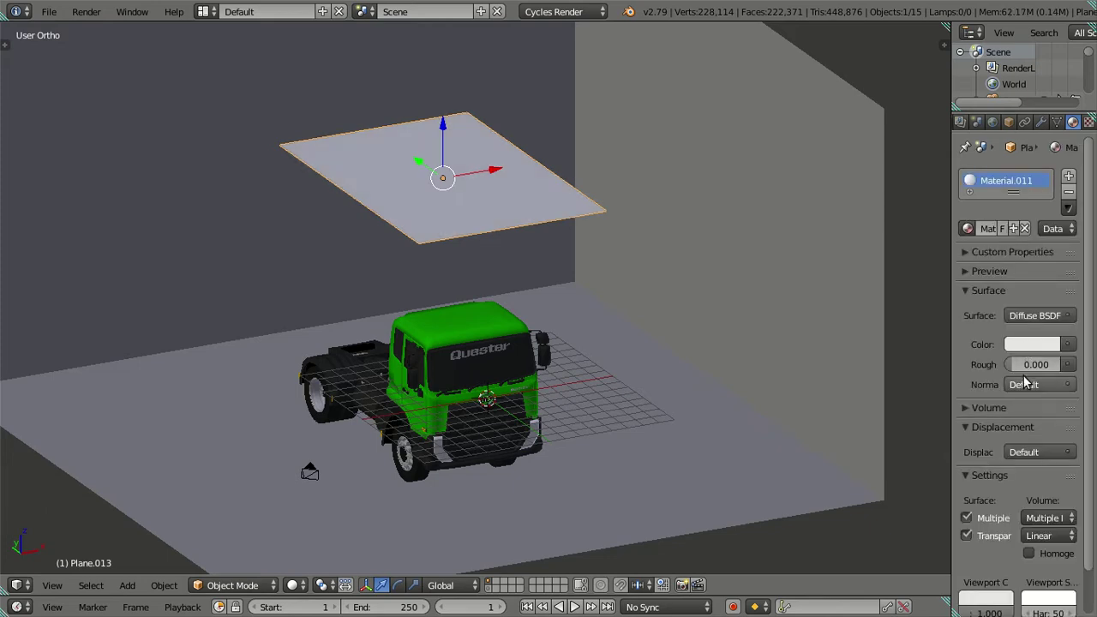
{"action": "left_click", "coordinate": [1034, 315]}
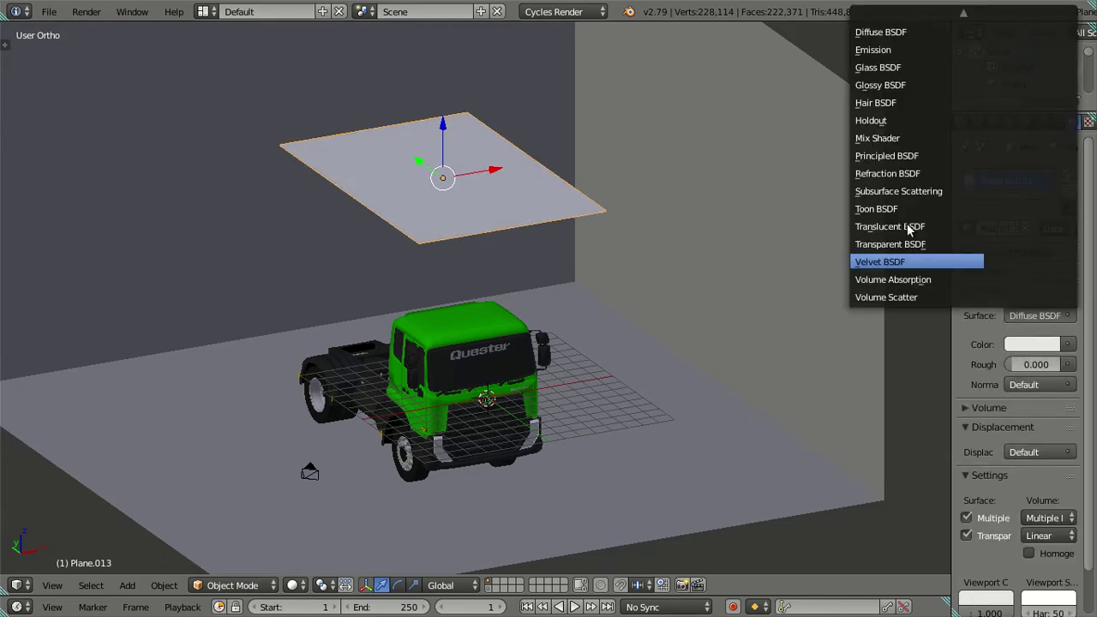
{"action": "left_click", "coordinate": [883, 50]}
{"action": "left_click", "coordinate": [1030, 364]}
{"action": "type", "text": "10.000"}
{"action": "key", "text": "Return"}
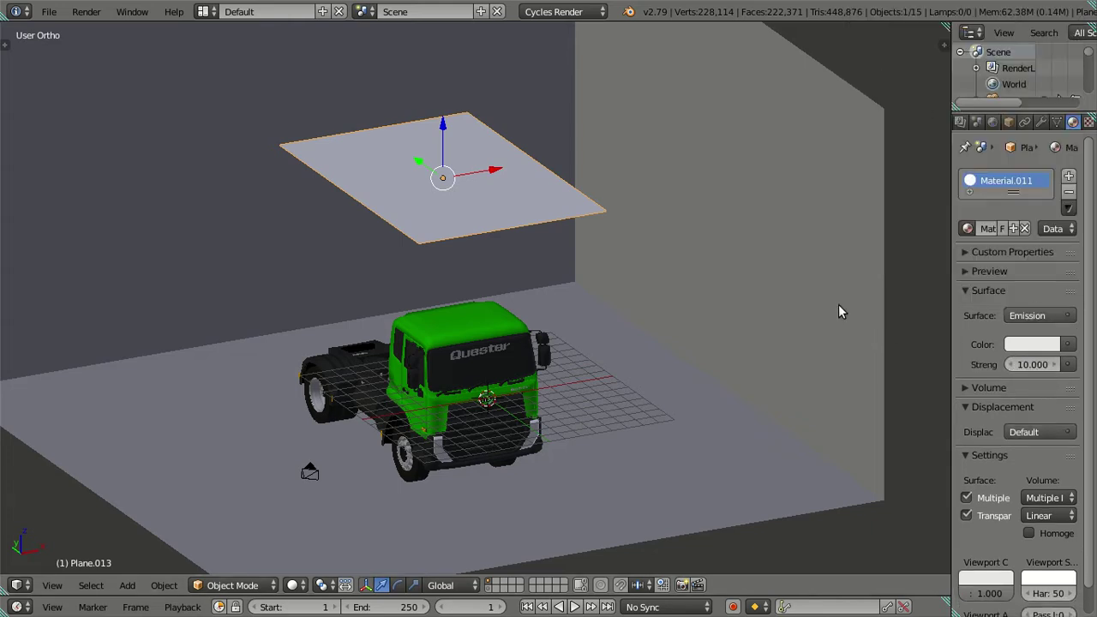
{"action": "left_click", "coordinate": [965, 270]}
{"action": "left_click", "coordinate": [966, 270]}
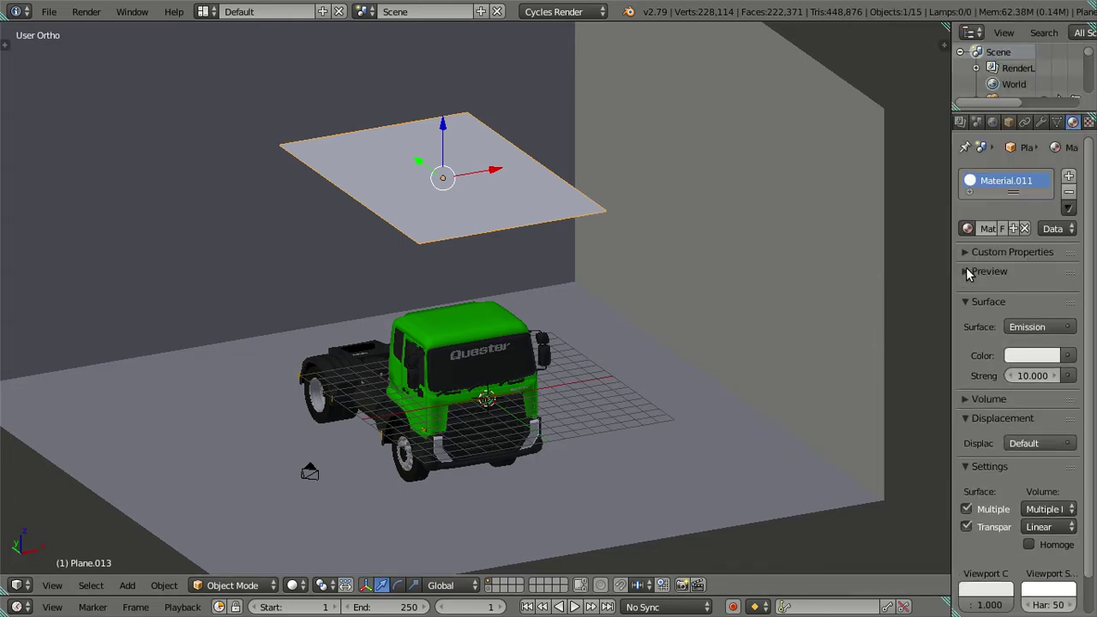
{"action": "scroll", "coordinate": [585, 310], "scroll_direction": "up", "scroll_amount": 2}
In front view, tilt the emission plane and shift it sideways along X
{"action": "middle_click_drag", "start_coordinate": [585, 310], "coordinate": [597, 338]}
{"action": "mouse_move", "coordinate": [578, 261]}
{"action": "middle_mouse_down"}
{"action": "mouse_move", "coordinate": [548, 227]}
{"action": "mouse_move", "coordinate": [548, 245]}
{"action": "mouse_move", "coordinate": [489, 248]}
{"action": "mouse_move", "coordinate": [506, 212]}
{"action": "middle_mouse_up"}
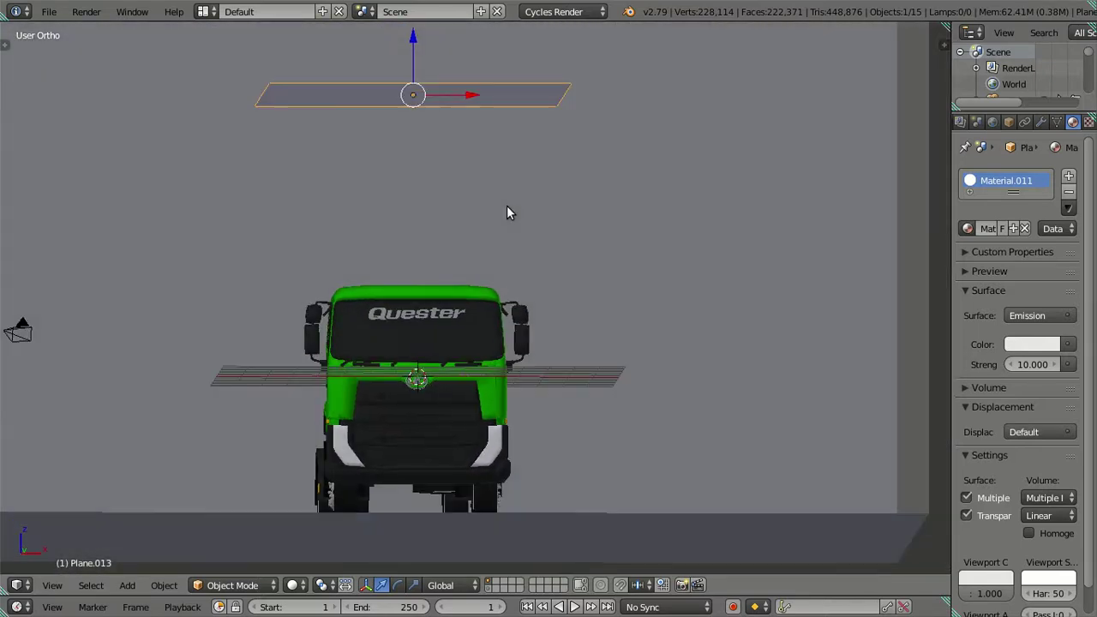
{"action": "key", "text": "KP_1"}
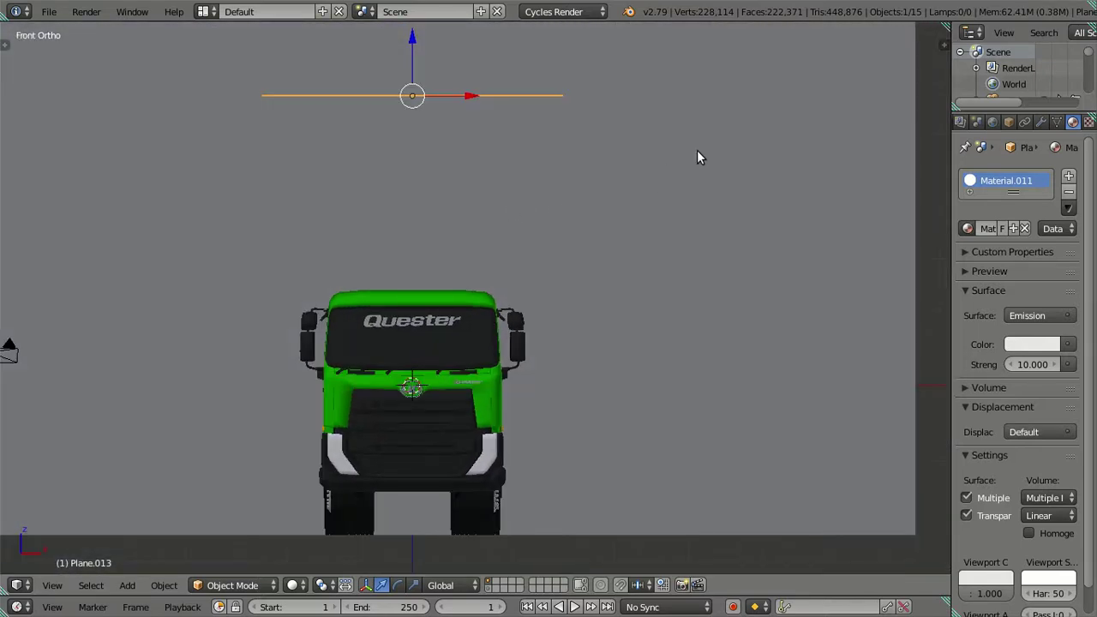
{"action": "key", "text": "r"}
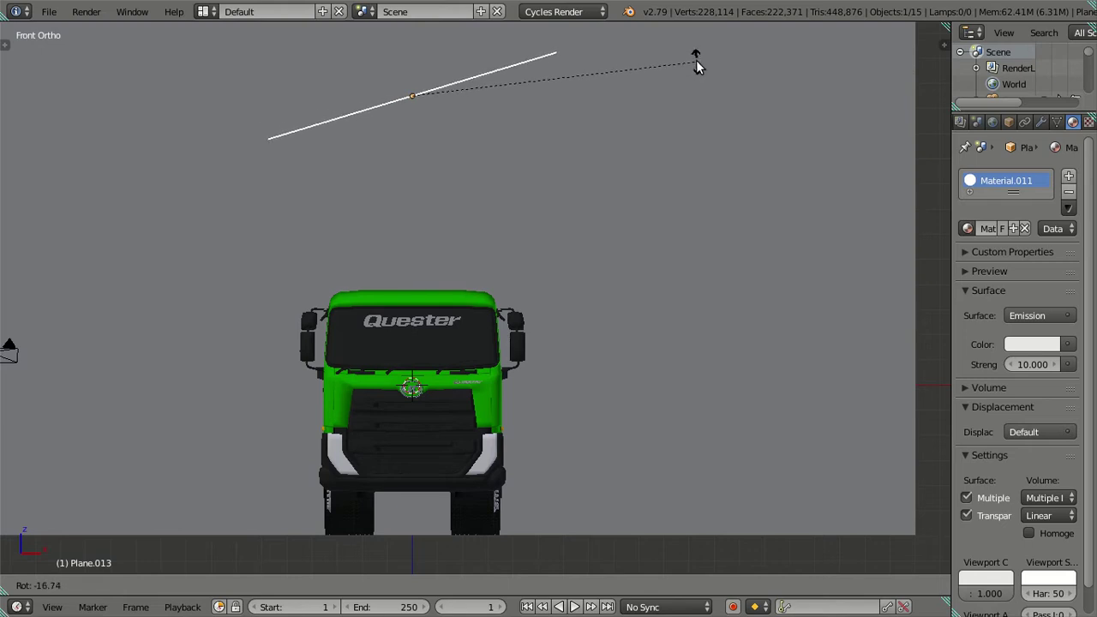
{"action": "left_click", "coordinate": [696, 60]}
{"action": "key", "text": "g"}
{"action": "key", "text": "x"}
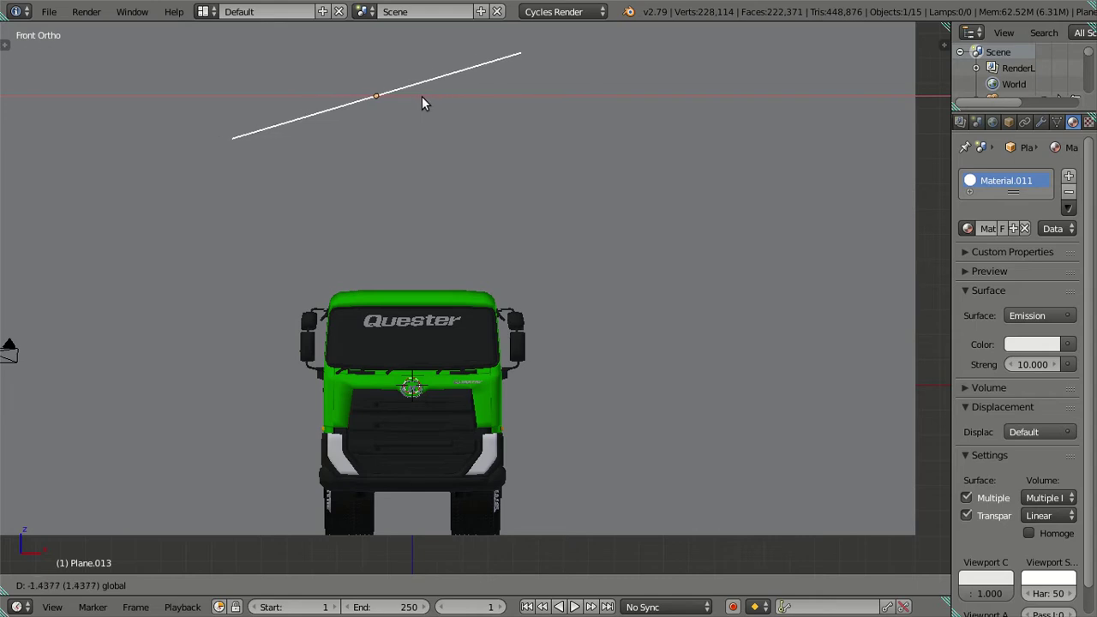
{"action": "left_click", "coordinate": [416, 95]}
Deselect the plane and render an image through the scene camera
{"action": "mouse_move", "coordinate": [416, 95]}
{"action": "middle_mouse_down"}
{"action": "mouse_move", "coordinate": [461, 210]}
{"action": "mouse_move", "coordinate": [566, 261]}
{"action": "middle_mouse_up"}
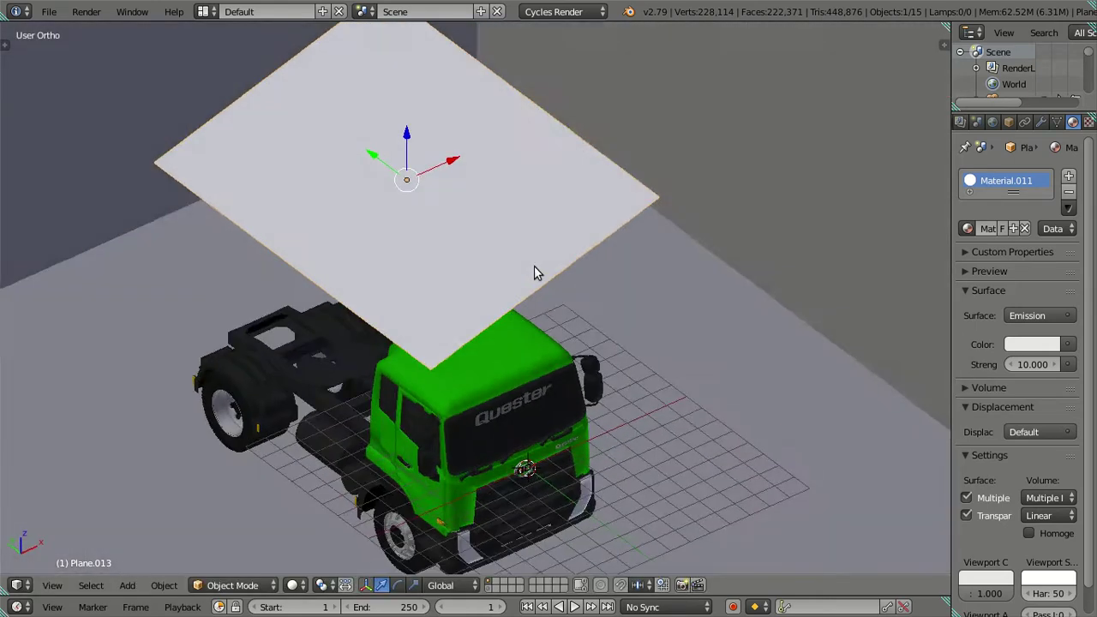
{"action": "middle_click_drag", "start_coordinate": [540, 366], "coordinate": [530, 307]}
{"action": "key", "text": "a"}
{"action": "mouse_move", "coordinate": [530, 360]}
{"action": "middle_mouse_down"}
{"action": "mouse_move", "coordinate": [524, 417]}
{"action": "mouse_move", "coordinate": [444, 373]}
{"action": "middle_mouse_up"}
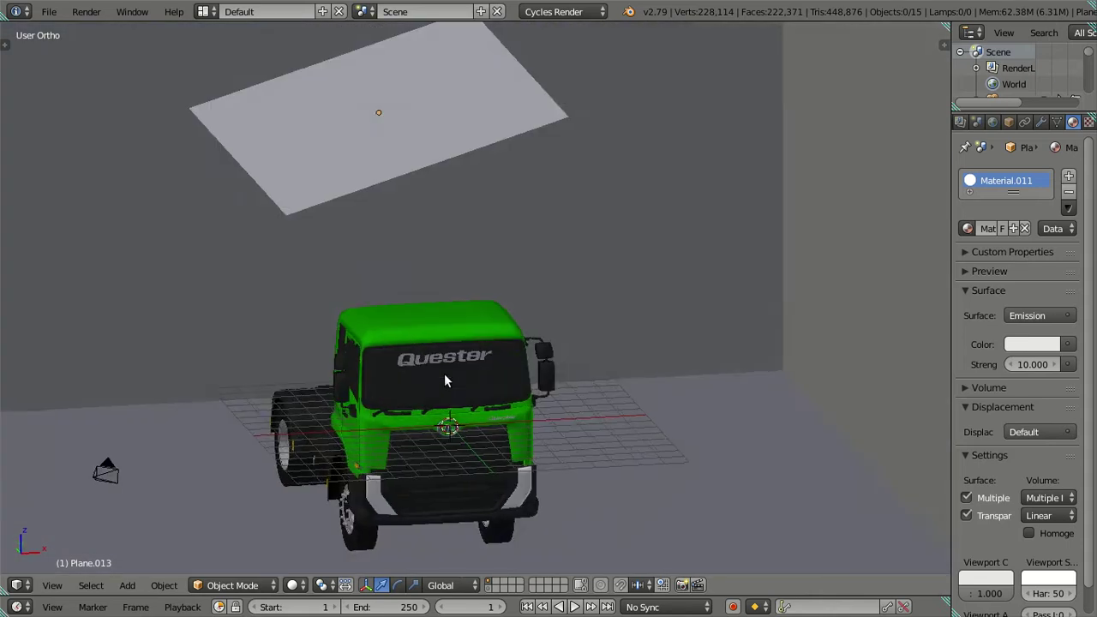
{"action": "key", "text": "KP_0"}
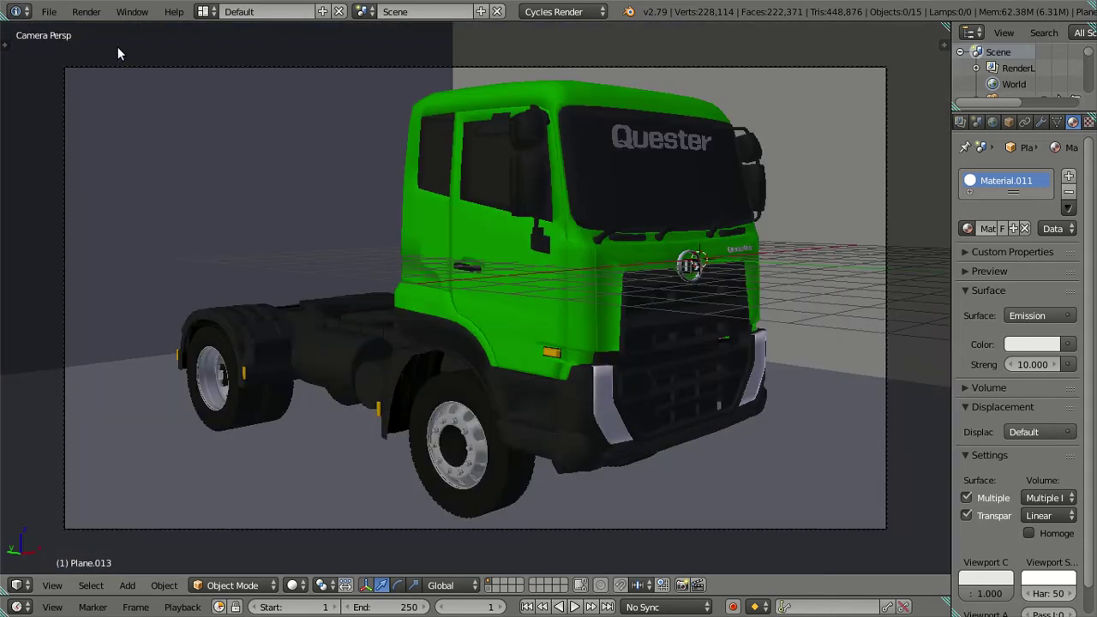
{"action": "left_click", "coordinate": [86, 11]}
{"action": "left_click", "coordinate": [96, 29]}
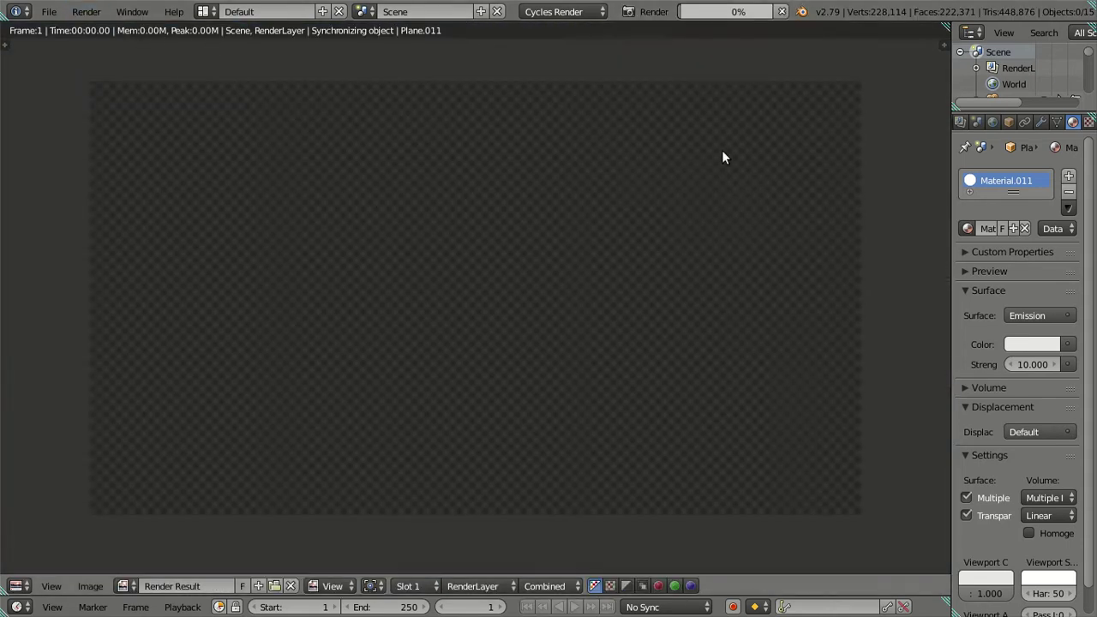
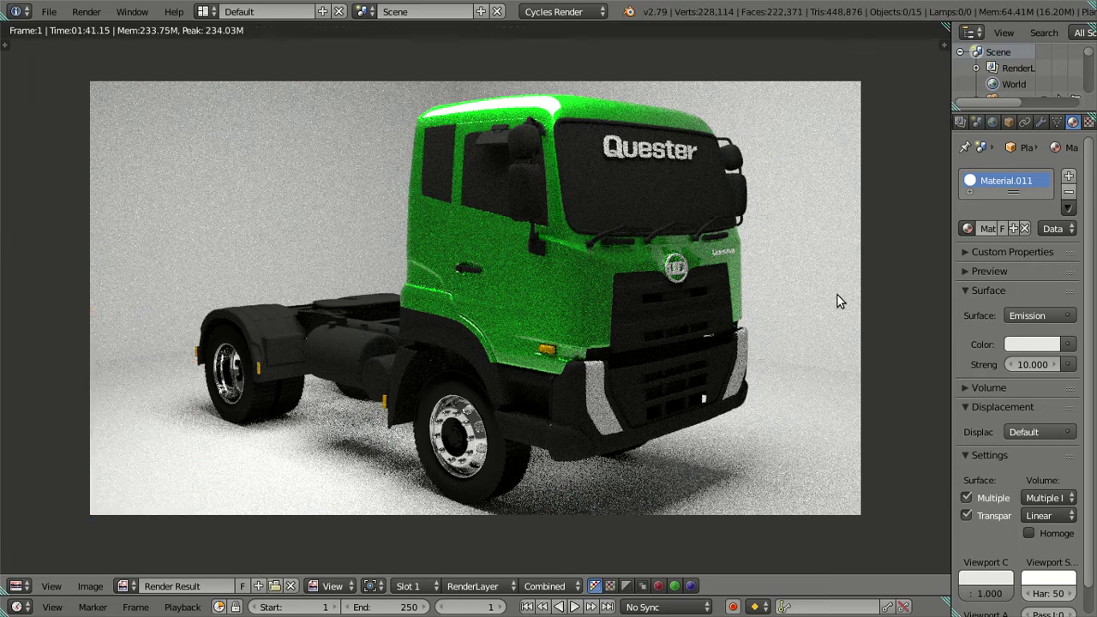
Select the glowing light plane above the truck and snap the 3D cursor to its centre
{"action": "key", "text": "Escape"}
{"action": "mouse_move", "coordinate": [708, 242]}
{"action": "middle_mouse_down"}
{"action": "mouse_move", "coordinate": [668, 325]}
{"action": "mouse_move", "coordinate": [606, 318]}
{"action": "middle_mouse_up"}
{"action": "scroll", "coordinate": [575, 391], "scroll_direction": "down", "scroll_amount": 2}
{"action": "right_click", "coordinate": [575, 391]}
{"action": "right_click", "coordinate": [378, 148]}
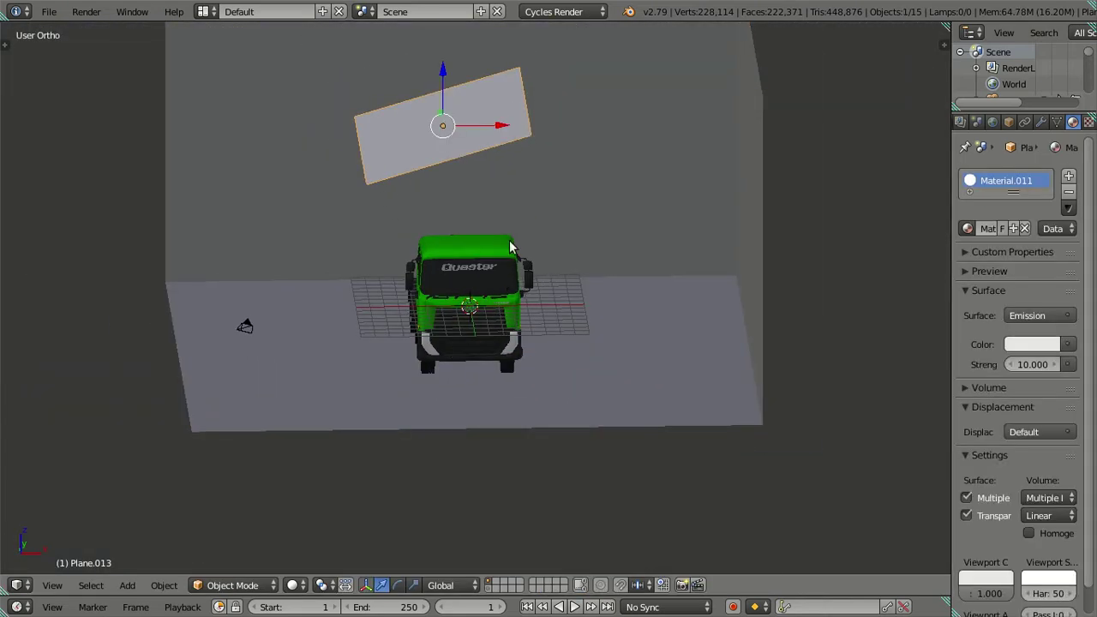
{"action": "left_click_drag", "start_coordinate": [503, 127], "coordinate": [454, 121]}
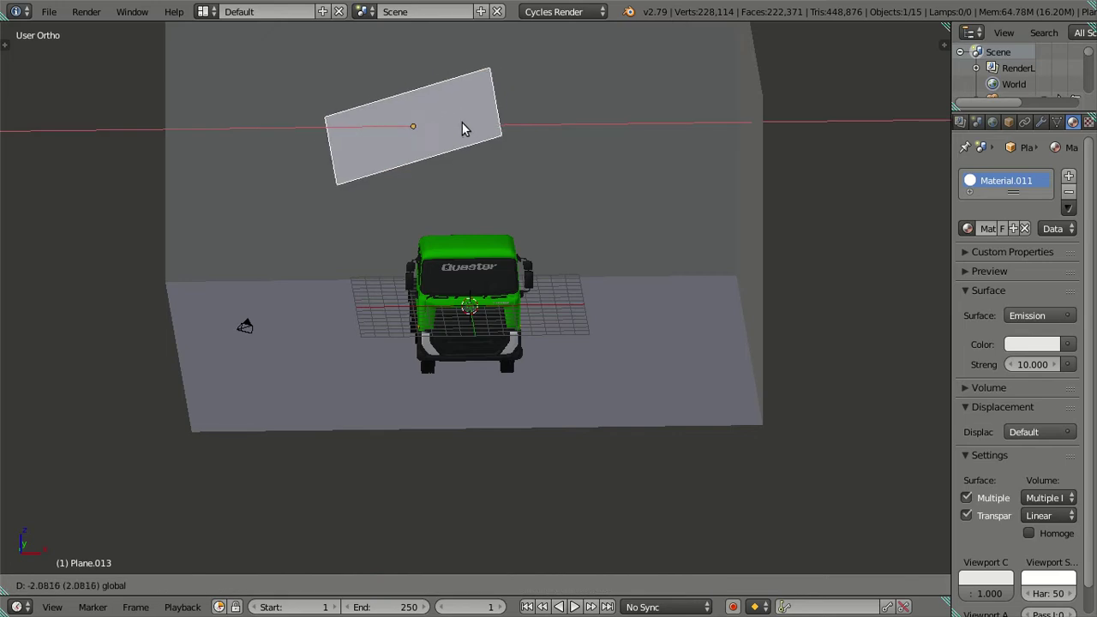
{"action": "key", "text": "shift+s"}
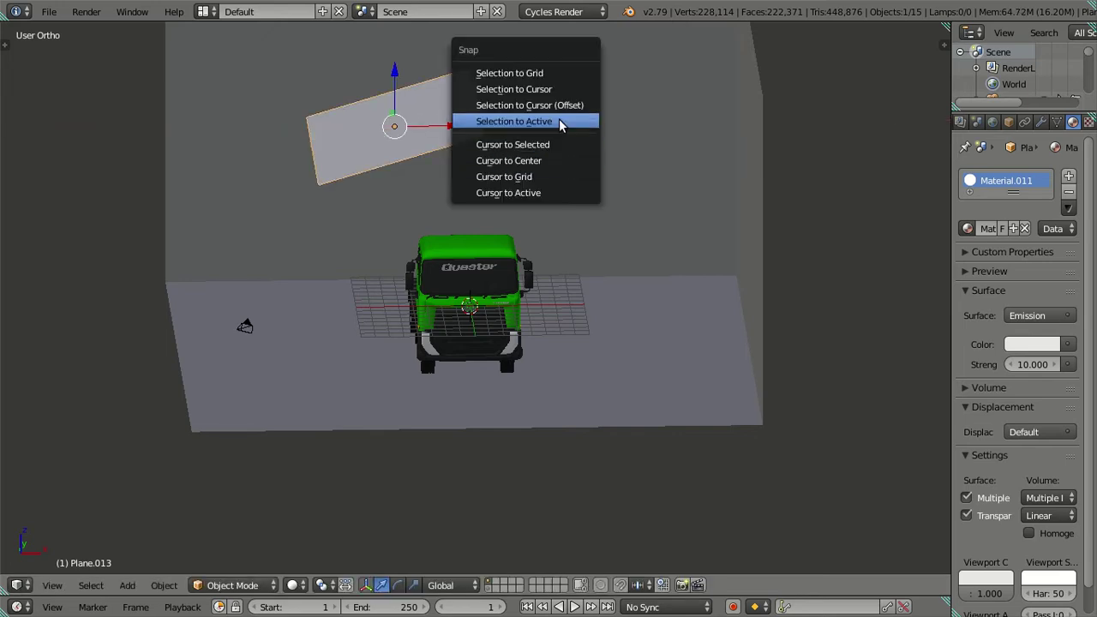
{"action": "left_click", "coordinate": [553, 147]}
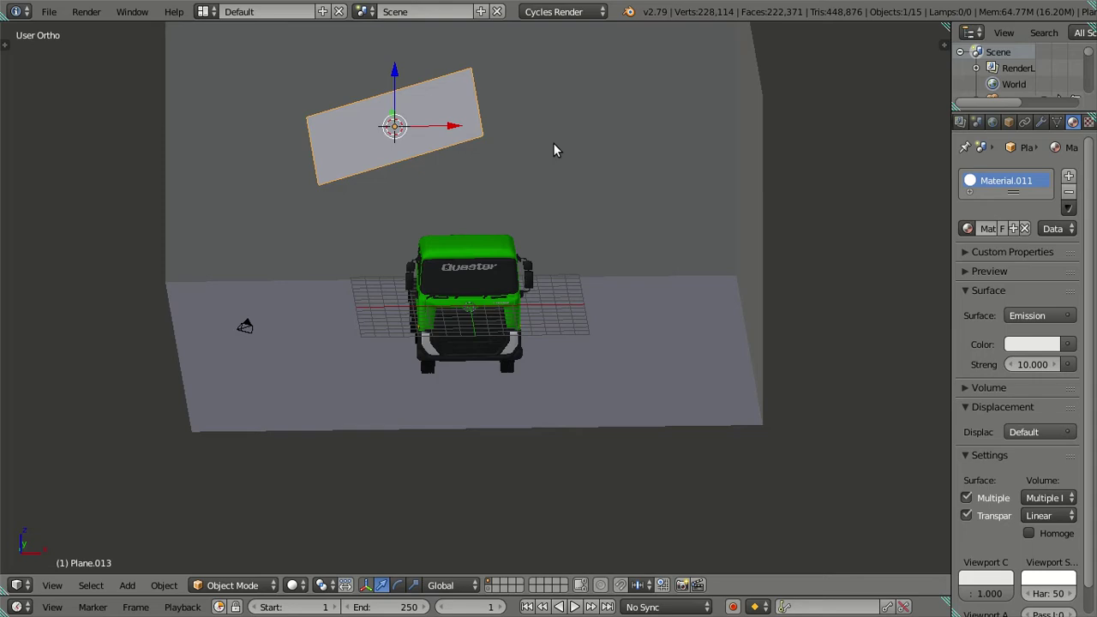
Delete the light plane, add a Sun lamp at the cursor, and tilt it in front view
{"action": "key", "text": "x"}
{"action": "left_click", "coordinate": [553, 146]}
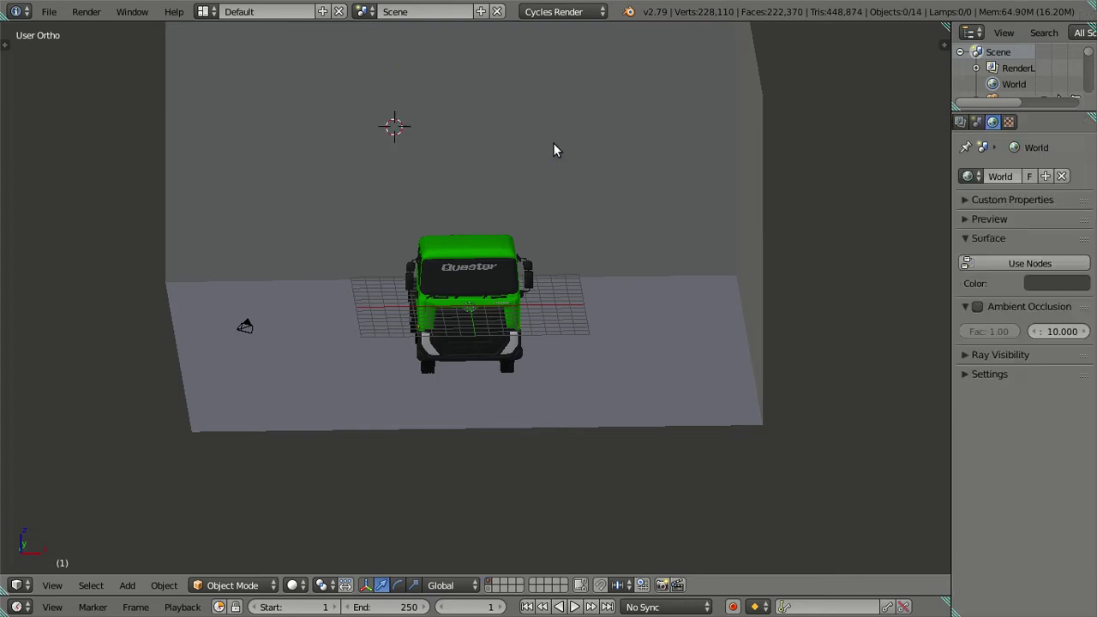
{"action": "key", "text": "shift+a"}
{"action": "mouse_move", "coordinate": [514, 327]}
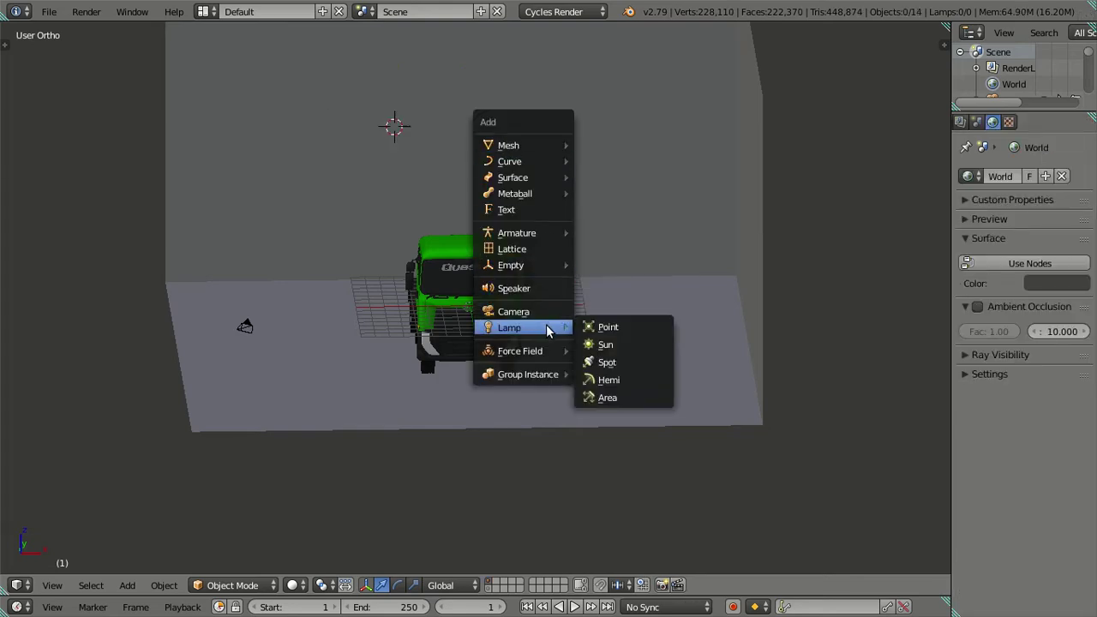
{"action": "left_click", "coordinate": [617, 345]}
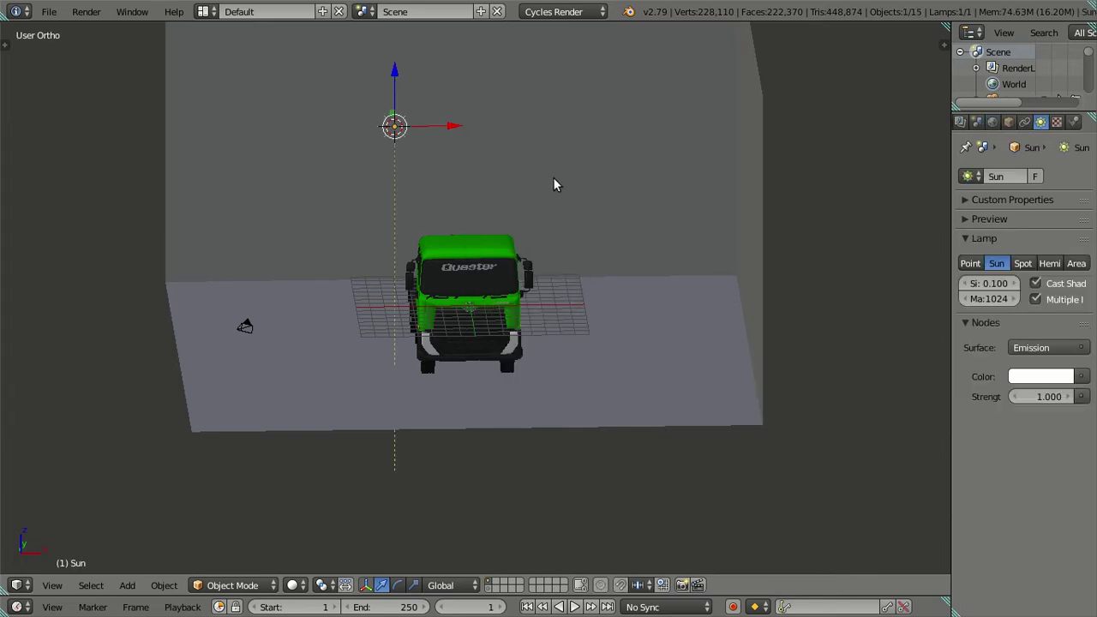
{"action": "key", "text": "KP_1"}
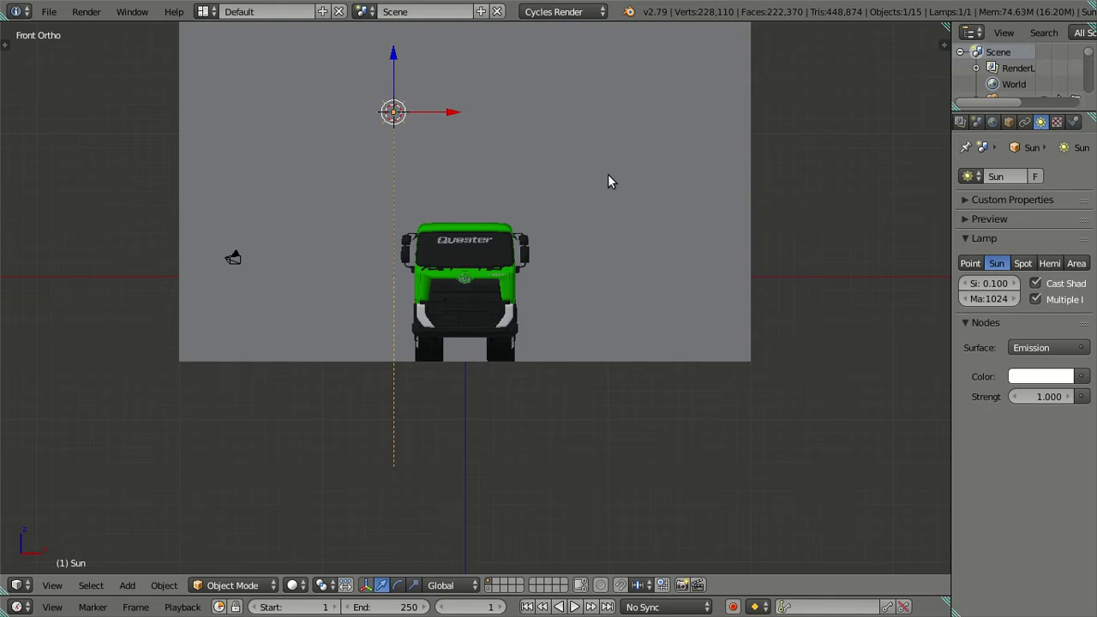
{"action": "key", "text": "r"}
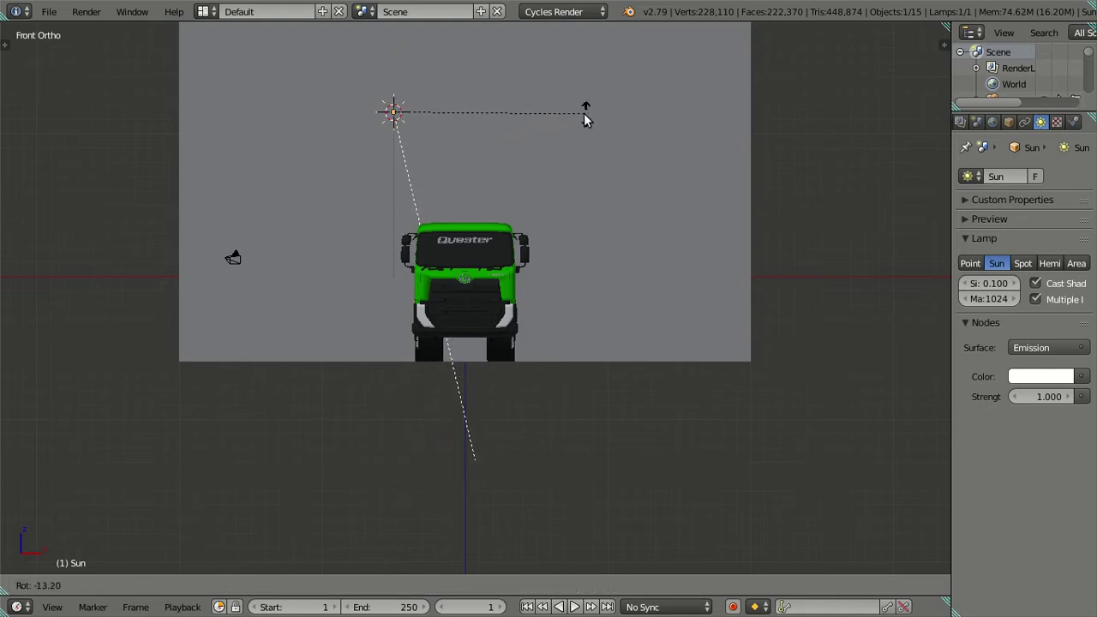
{"action": "left_click", "coordinate": [597, 90]}
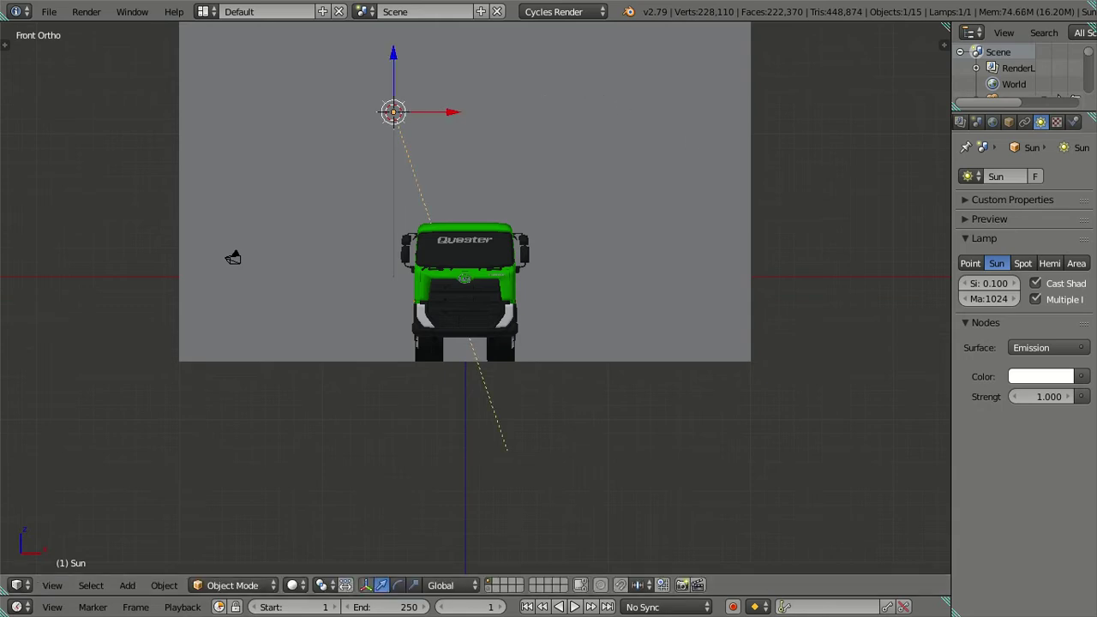
Set the Sun lamp's strength to 10
{"action": "left_click", "coordinate": [1020, 398]}
{"action": "left_click", "coordinate": [1038, 398]}
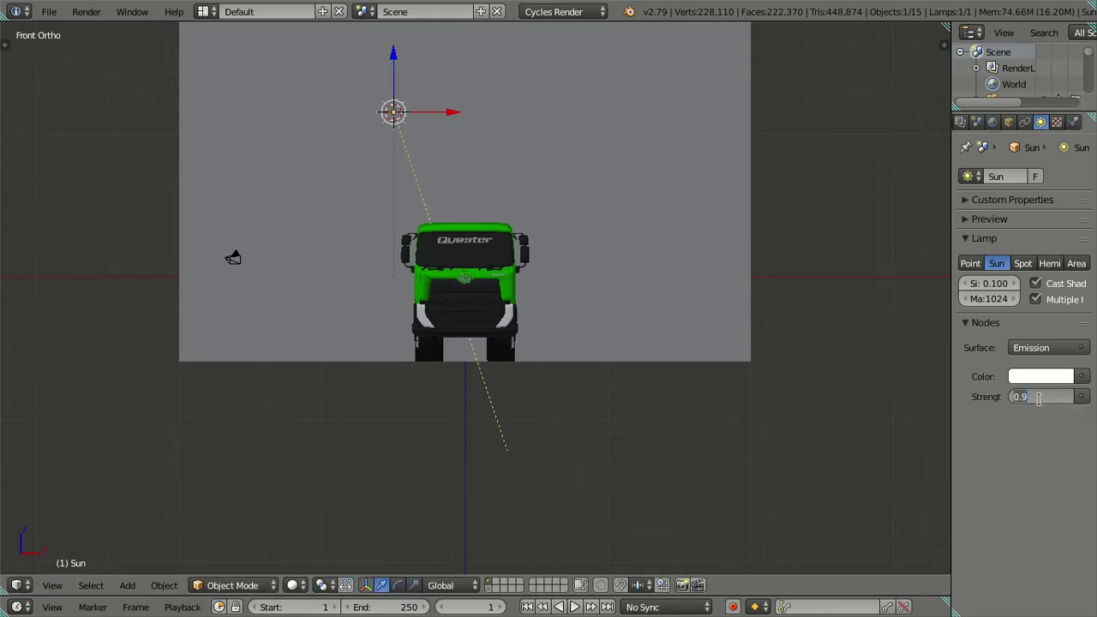
{"action": "type", "text": "10"}
{"action": "key", "text": "Return"}
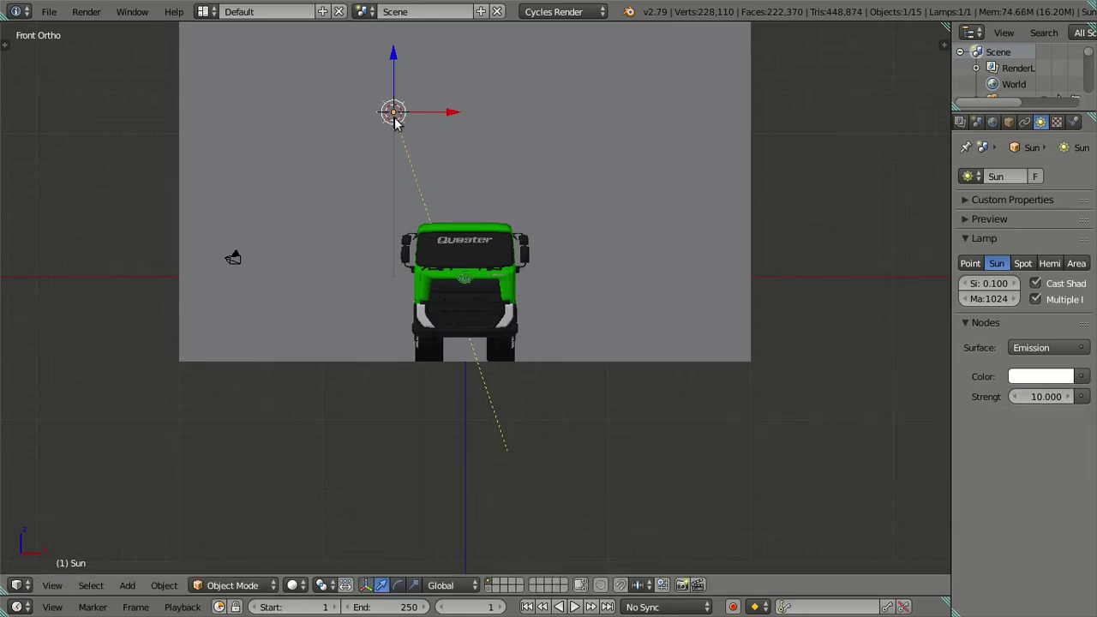
{"action": "left_click", "coordinate": [86, 11]}
Start a test render, then cancel it and return to the 3D view
{"action": "left_click", "coordinate": [94, 32]}
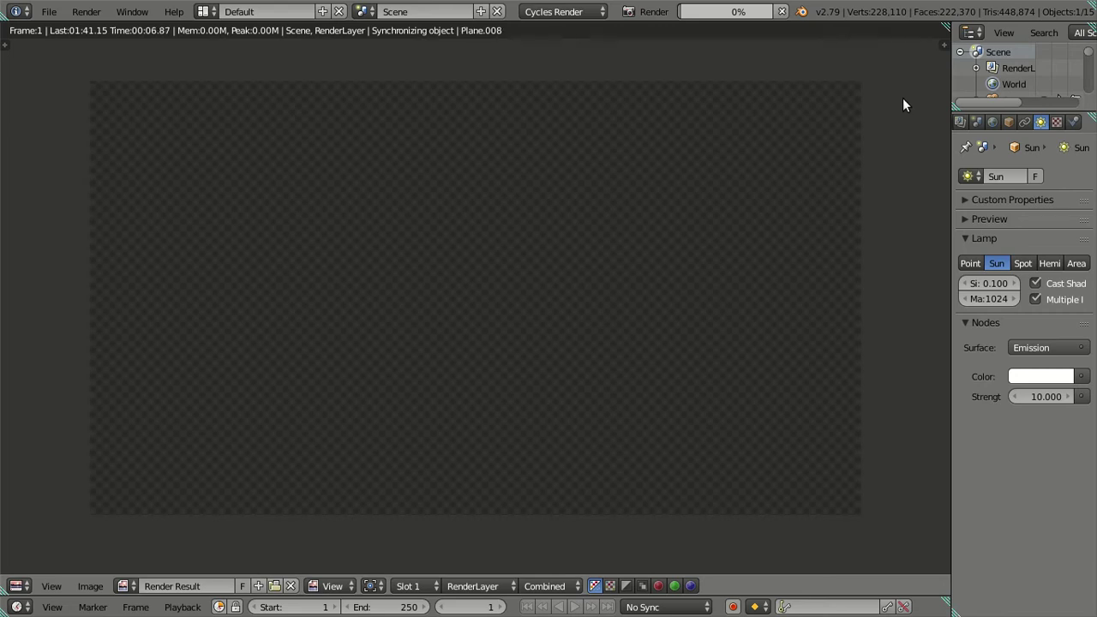
{"action": "key", "text": "Escape"}
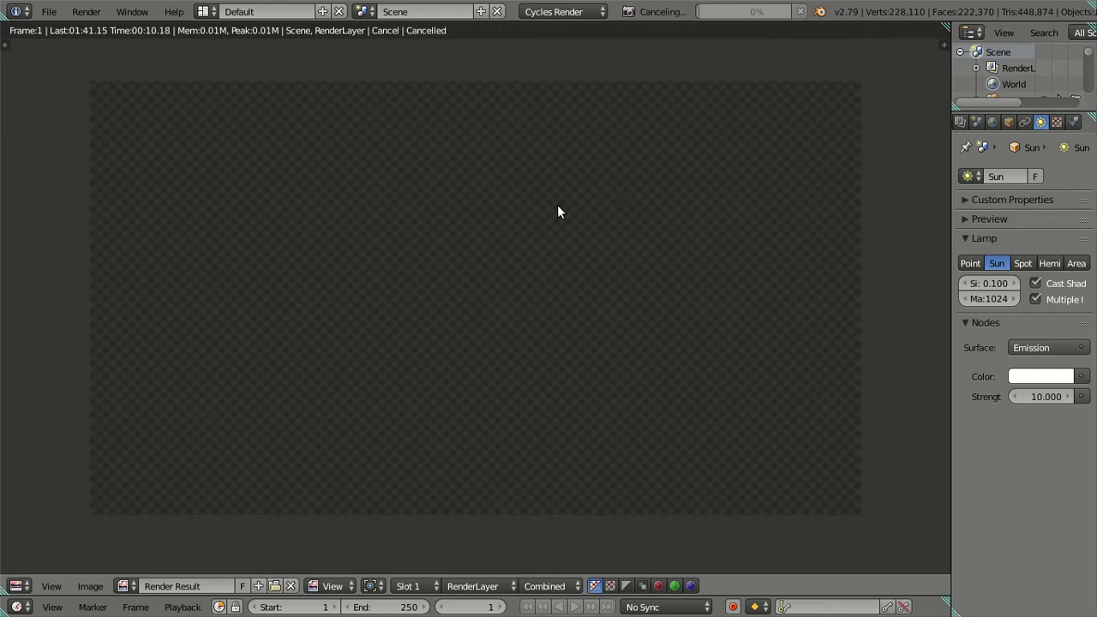
{"action": "key", "text": "Escape"}
{"action": "mouse_move", "coordinate": [533, 194]}
{"action": "middle_mouse_down"}
{"action": "mouse_move", "coordinate": [587, 316]}
{"action": "mouse_move", "coordinate": [673, 386]}
{"action": "mouse_move", "coordinate": [527, 409]}
{"action": "middle_mouse_up"}
{"action": "middle_click_drag", "start_coordinate": [424, 393], "coordinate": [546, 364]}
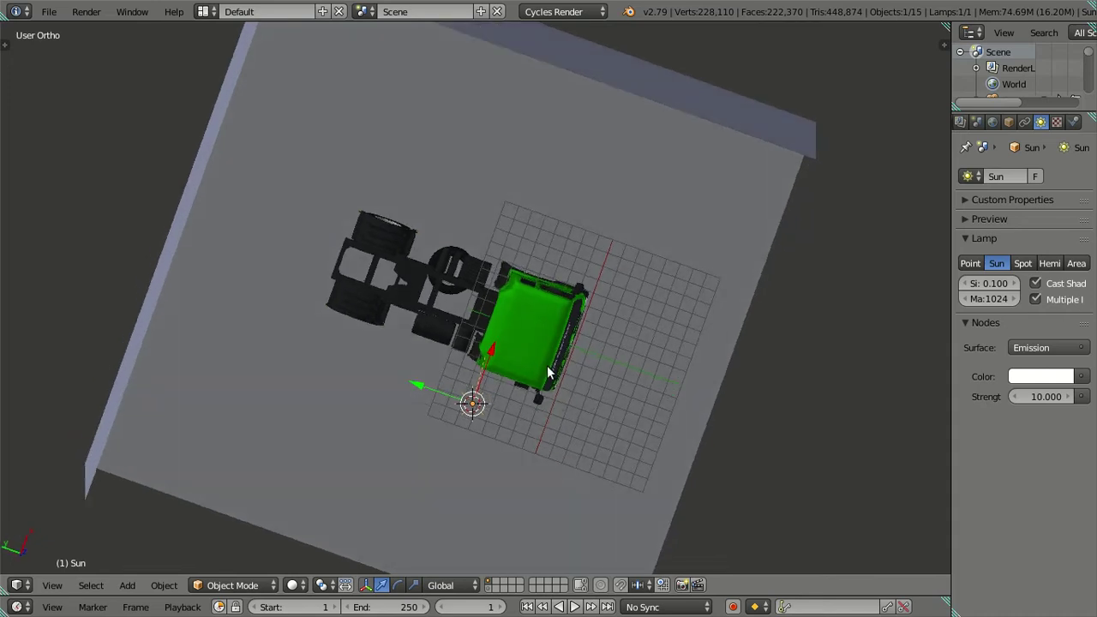
Rotate the Sun lamp from the side and front views to tilt it toward the cab front
{"action": "key", "text": "KP_7"}
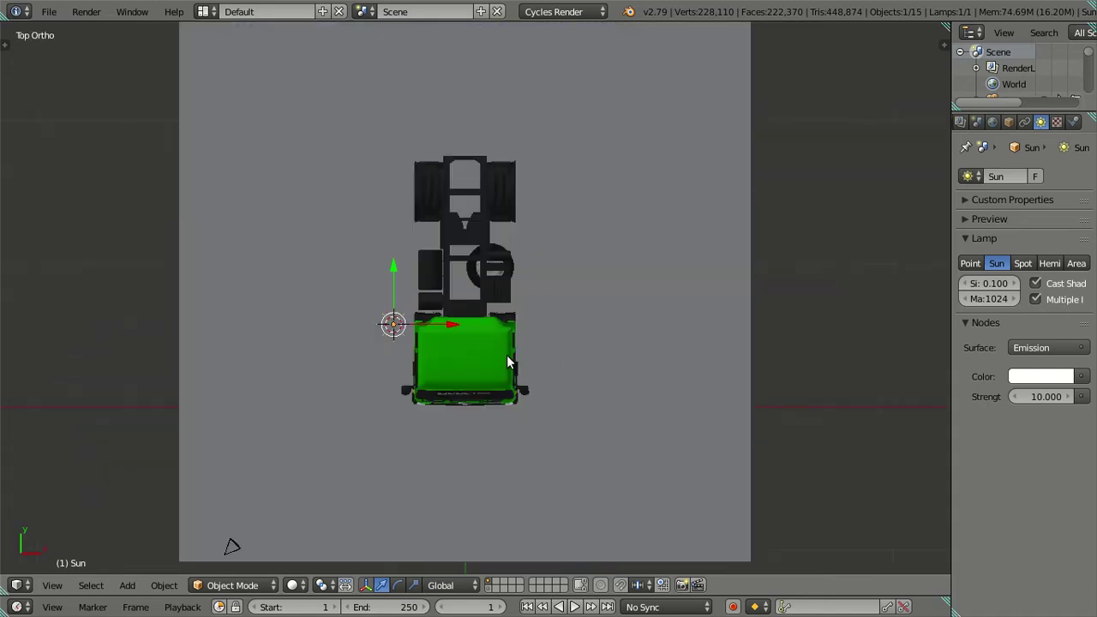
{"action": "key", "text": "KP_3"}
{"action": "key", "text": "ctrl+KP_3"}
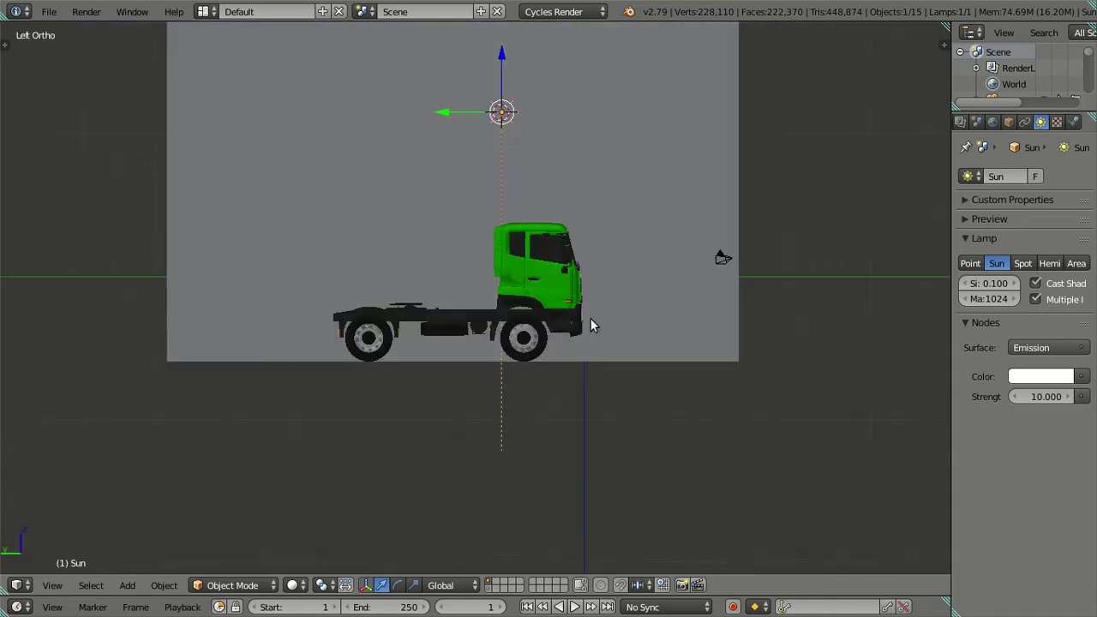
{"action": "key", "text": "r"}
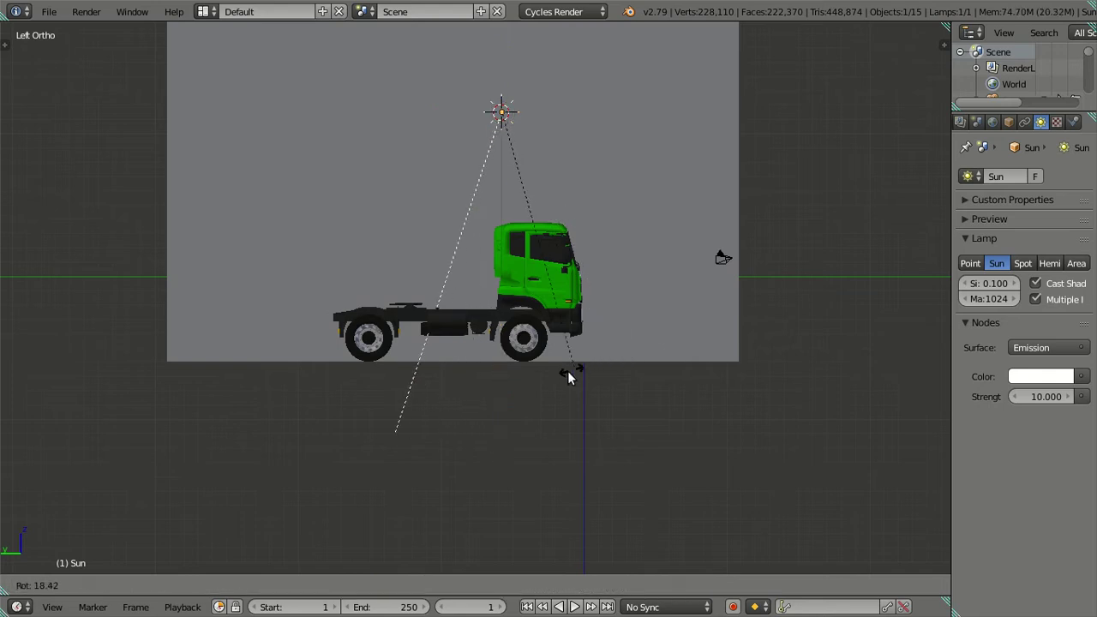
{"action": "left_click", "coordinate": [565, 376]}
{"action": "mouse_move", "coordinate": [509, 245]}
{"action": "middle_mouse_down"}
{"action": "mouse_move", "coordinate": [511, 440]}
{"action": "mouse_move", "coordinate": [495, 430]}
{"action": "mouse_move", "coordinate": [493, 323]}
{"action": "middle_mouse_up"}
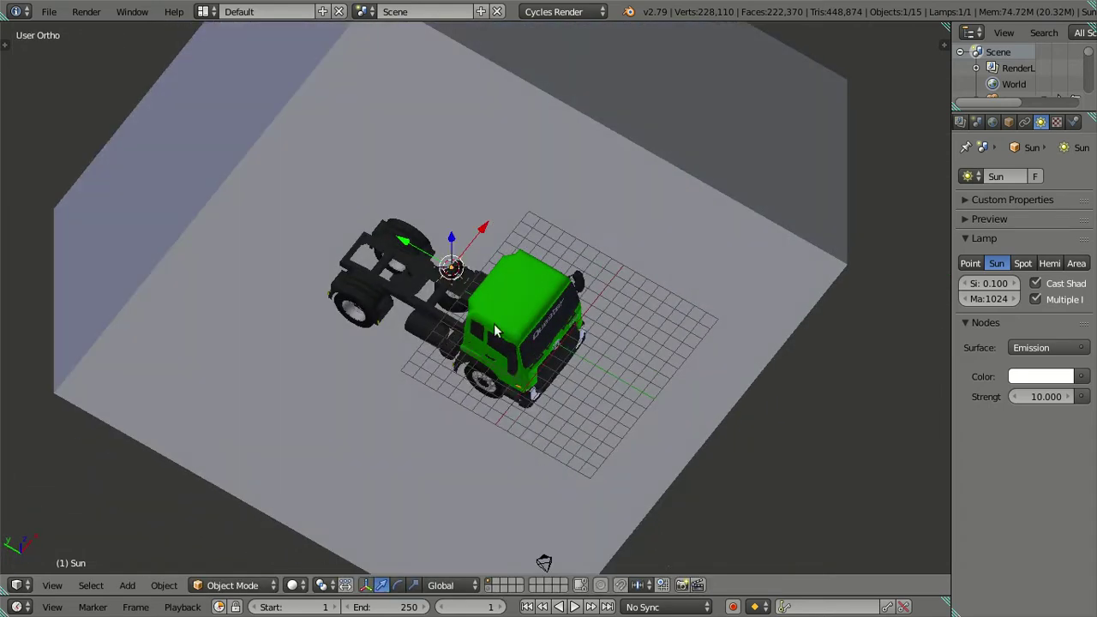
{"action": "key", "text": "KP_1"}
{"action": "key", "text": "r"}
{"action": "left_click", "coordinate": [673, 266]}
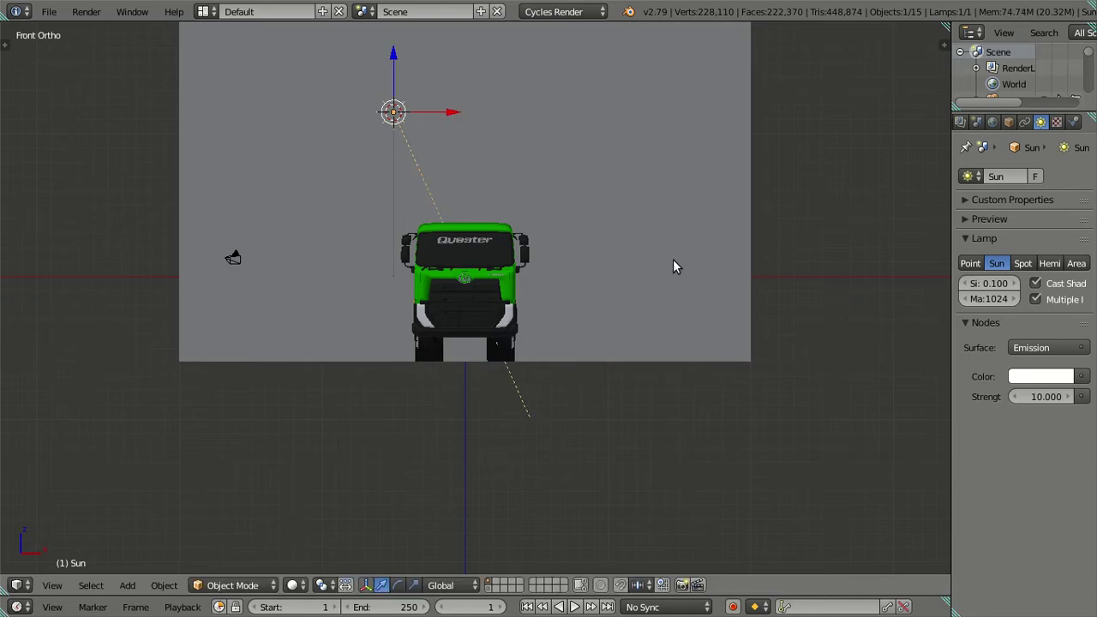
Move the Sun lamp forward in front of the cab, adjust it sideways and raise it higher
{"action": "key", "text": "KP_7"}
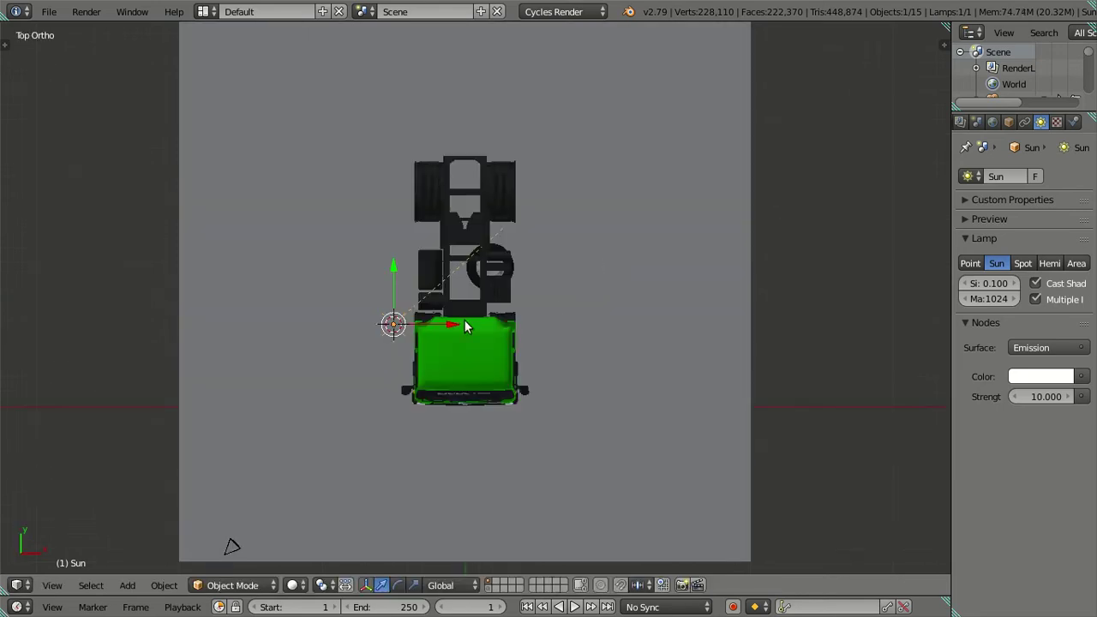
{"action": "key", "text": "g"}
{"action": "key", "text": "y"}
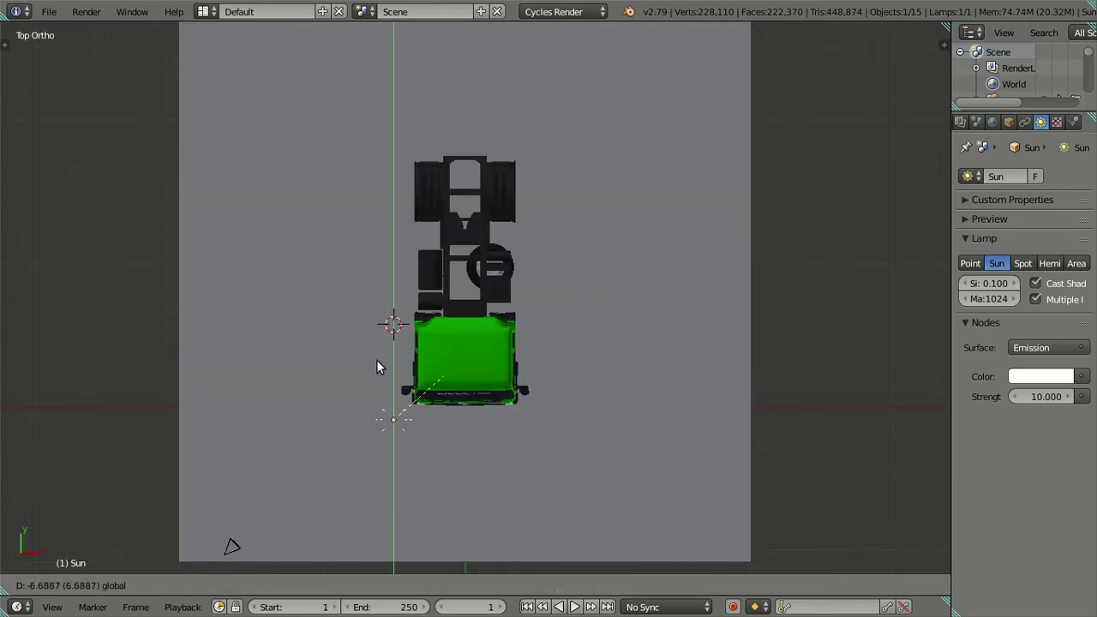
{"action": "left_click", "coordinate": [375, 354]}
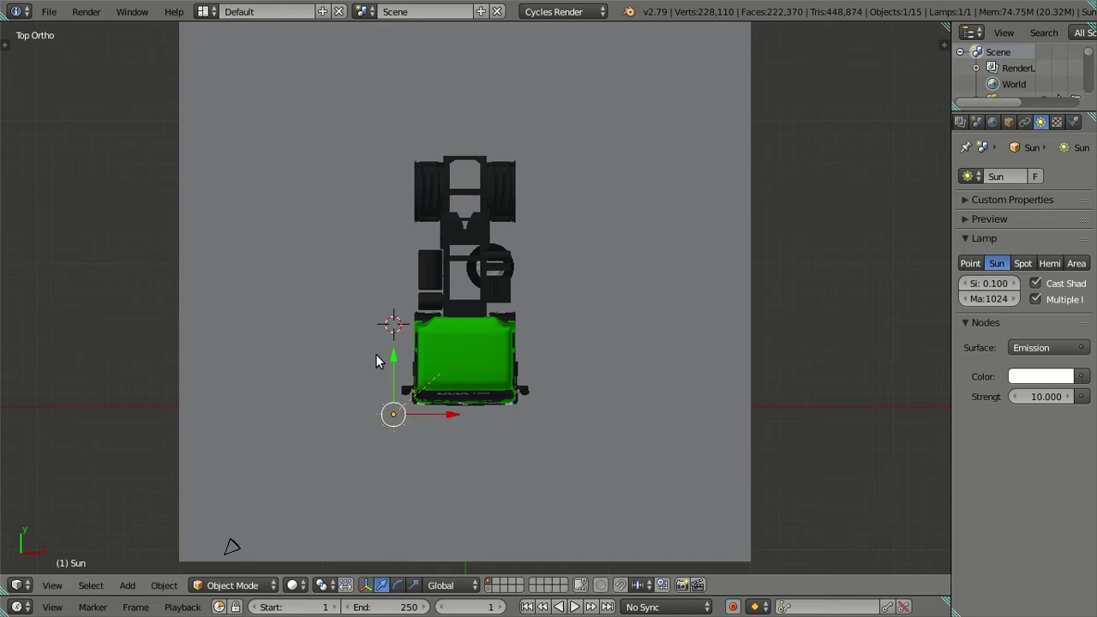
{"action": "key", "text": "g"}
{"action": "key", "text": "x"}
{"action": "left_click", "coordinate": [431, 408]}
{"action": "left_click_drag", "start_coordinate": [445, 413], "coordinate": [451, 417]}
{"action": "middle_click_drag", "start_coordinate": [452, 420], "coordinate": [502, 236]}
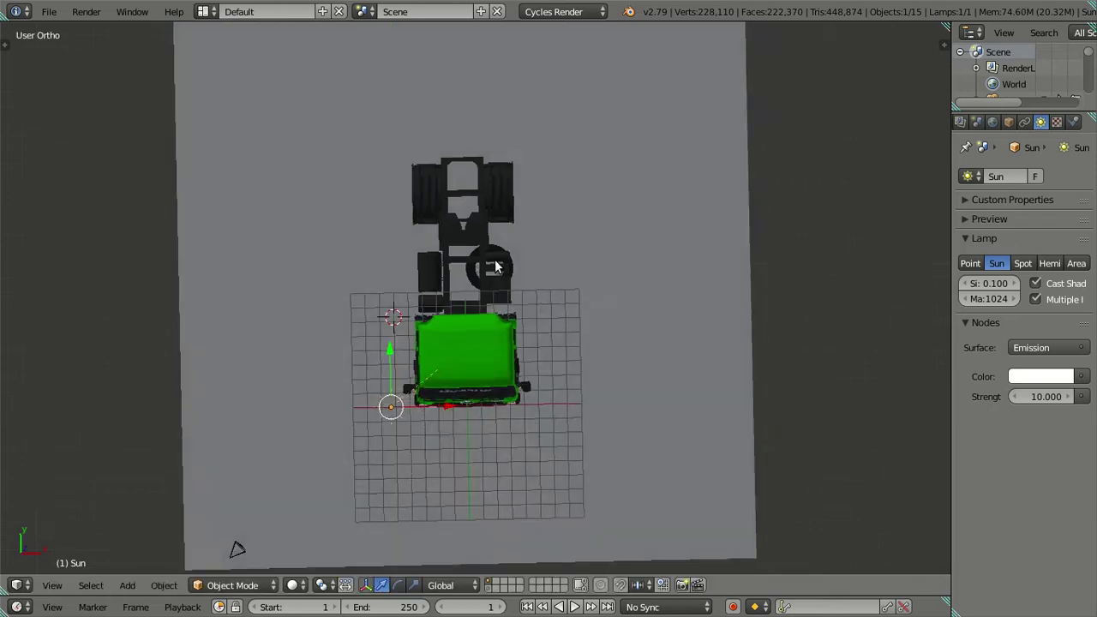
{"action": "left_click_drag", "start_coordinate": [425, 55], "coordinate": [418, 34]}
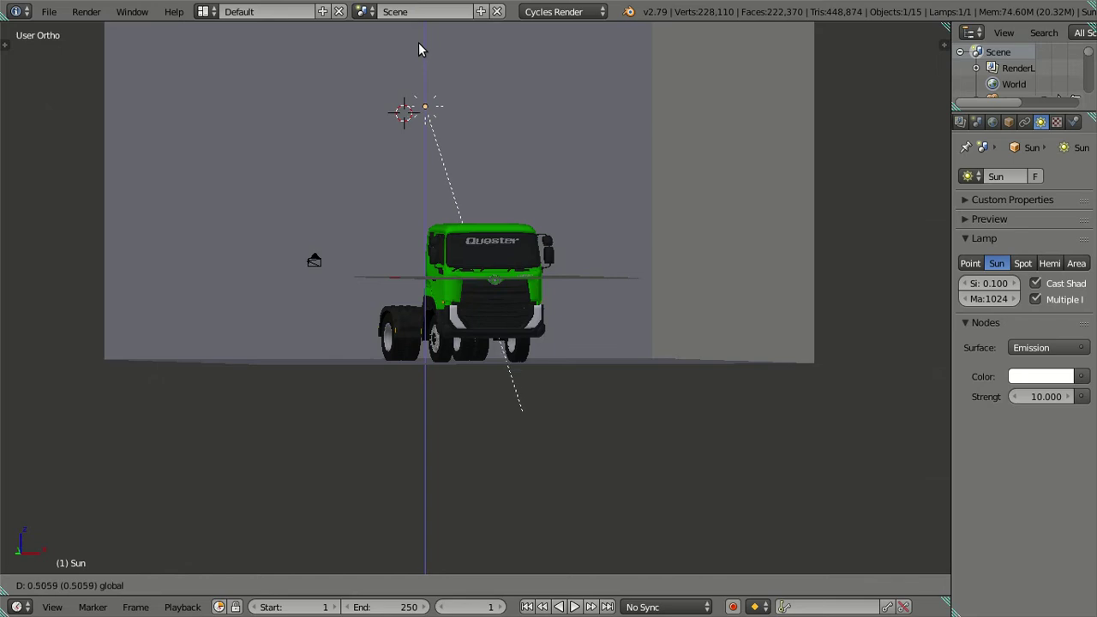
Re-tilt the Sun lamp from front view so it points down at the cab
{"action": "key", "text": "KP_1"}
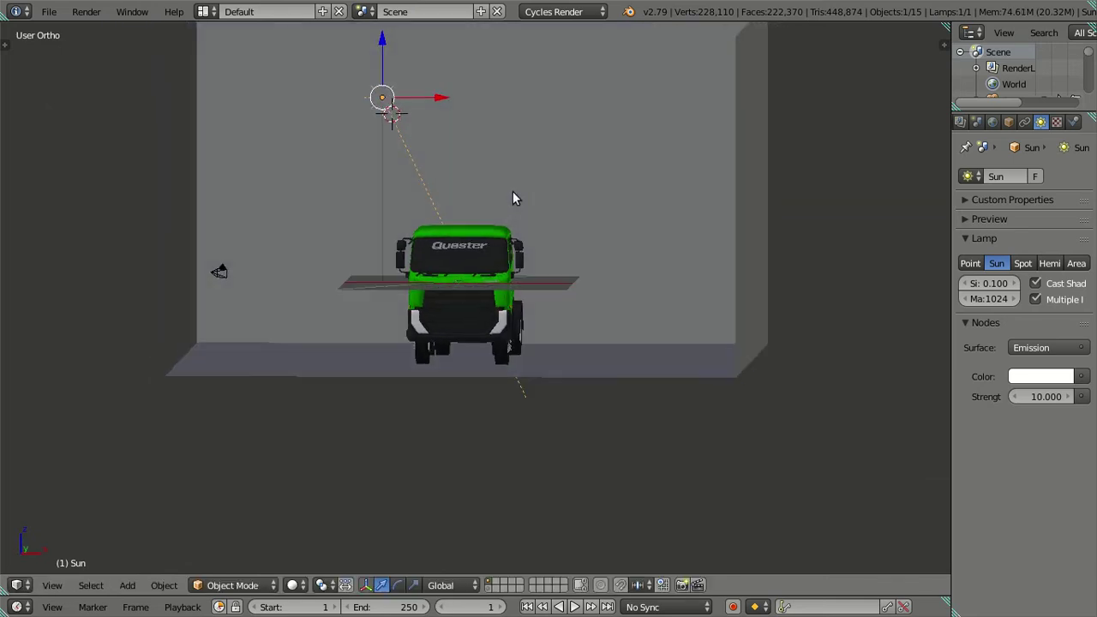
{"action": "key", "text": "r"}
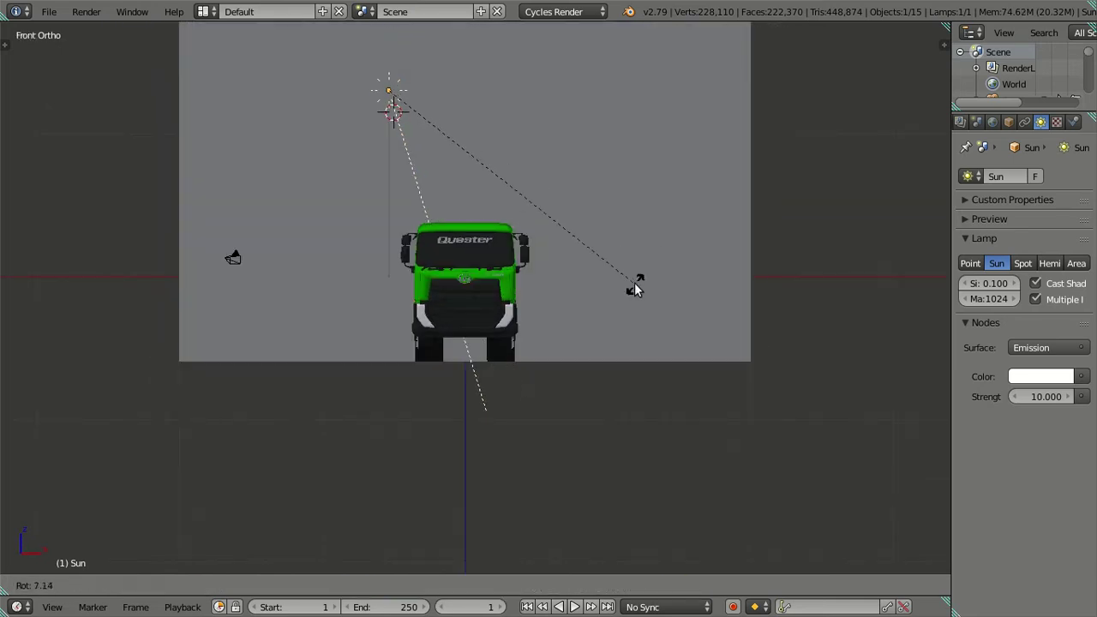
{"action": "left_click", "coordinate": [591, 302]}
{"action": "middle_click_drag", "start_coordinate": [494, 237], "coordinate": [558, 272]}
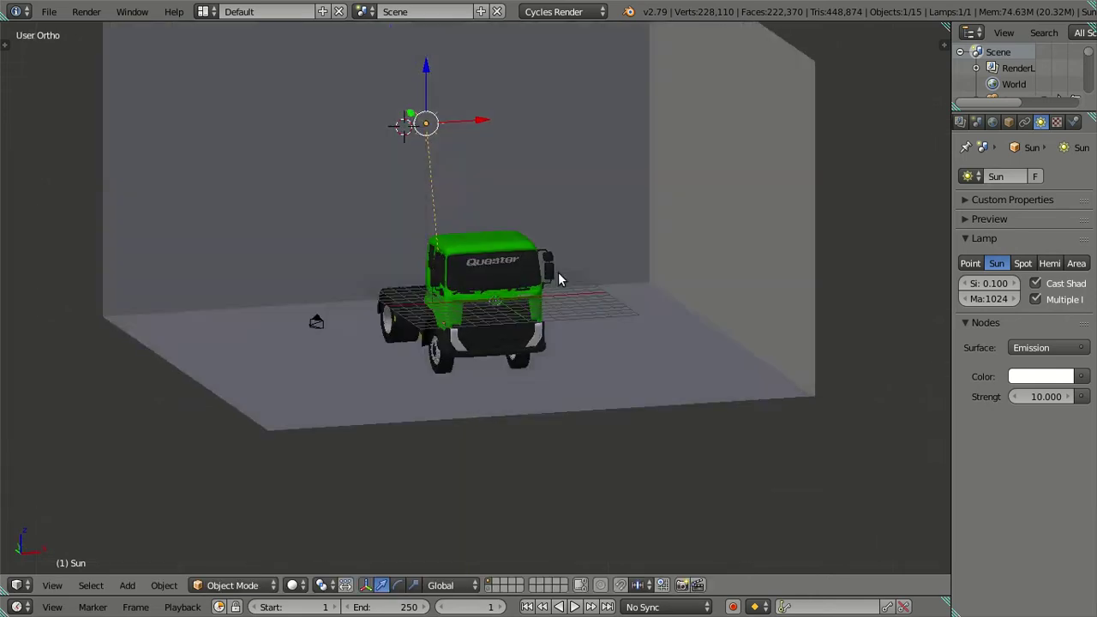
{"action": "left_click", "coordinate": [87, 12]}
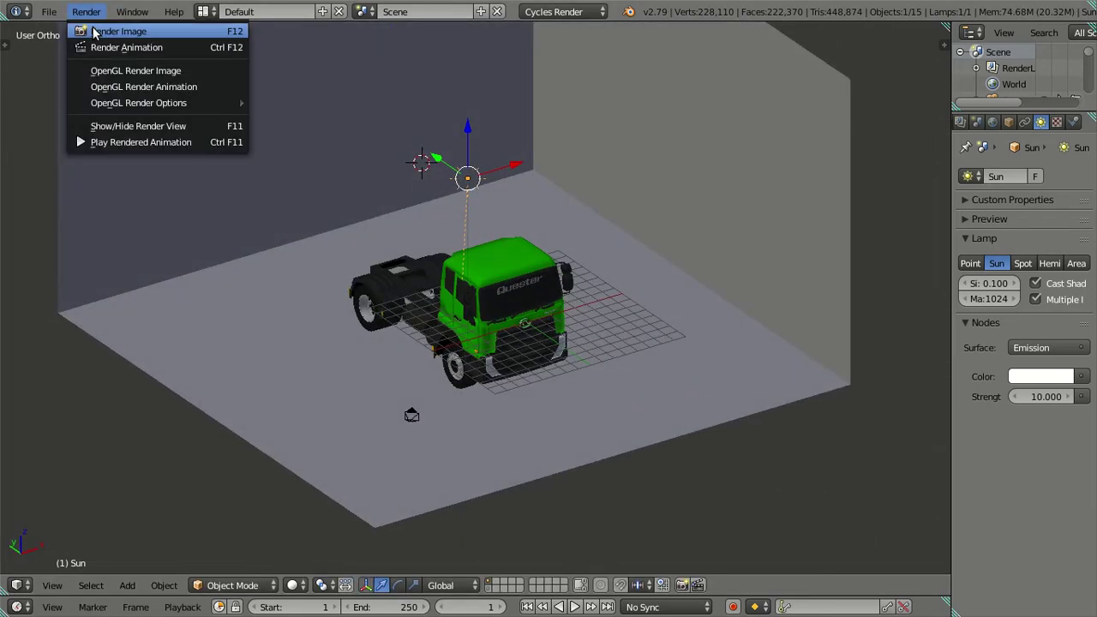
Render an image with the new sun lighting, then stop it and return to the 3D view
{"action": "left_click", "coordinate": [103, 33]}
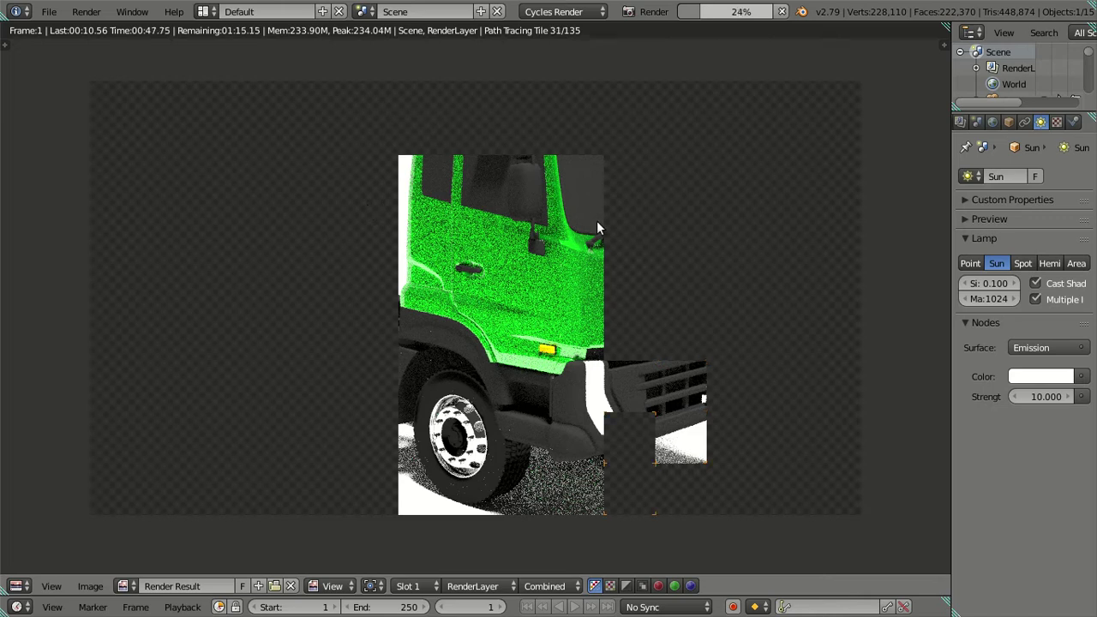
{"action": "key", "text": "Escape"}
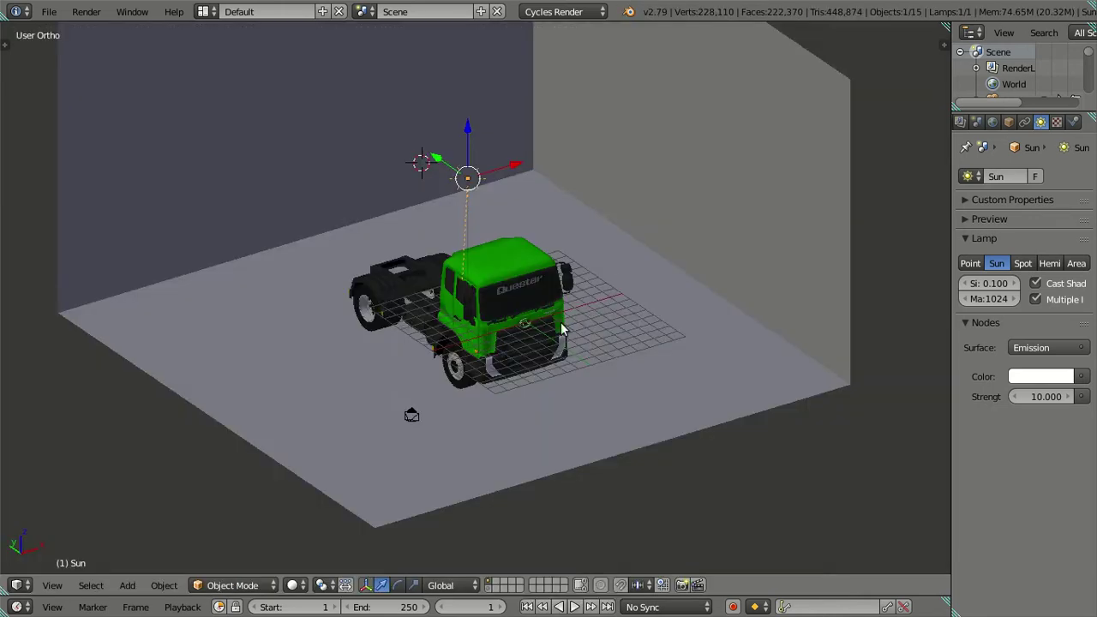
Hide the room, the Sun lamp, the camera and the green cab
{"action": "right_click", "coordinate": [759, 234]}
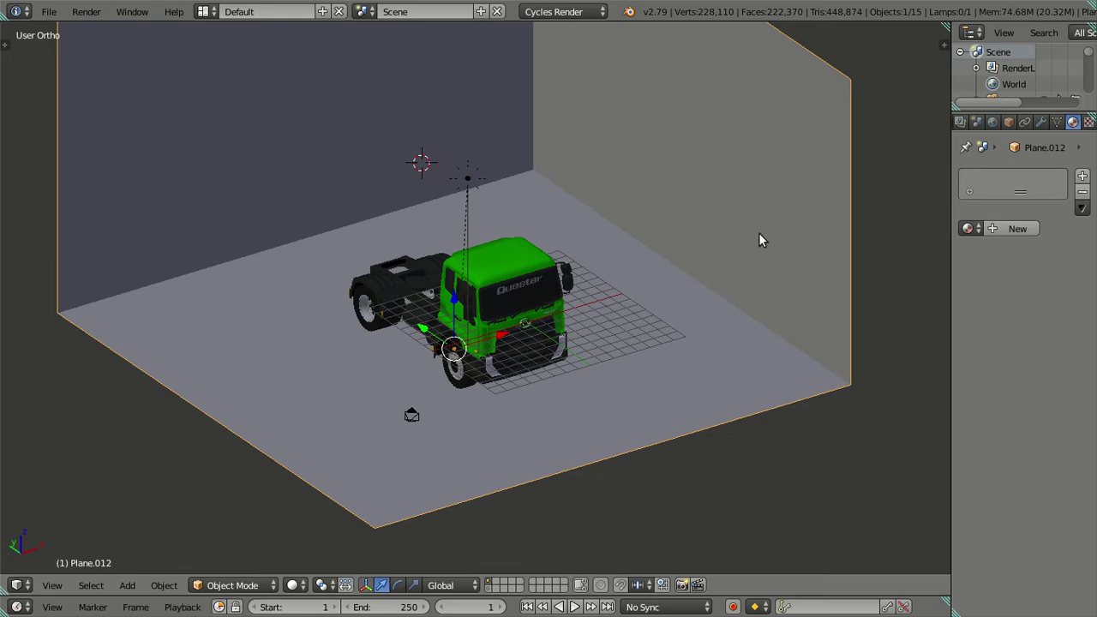
{"action": "key", "text": "Delete"}
{"action": "right_click", "coordinate": [467, 178]}
{"action": "key", "text": "Delete"}
{"action": "right_click", "coordinate": [413, 412]}
{"action": "key", "text": "Delete"}
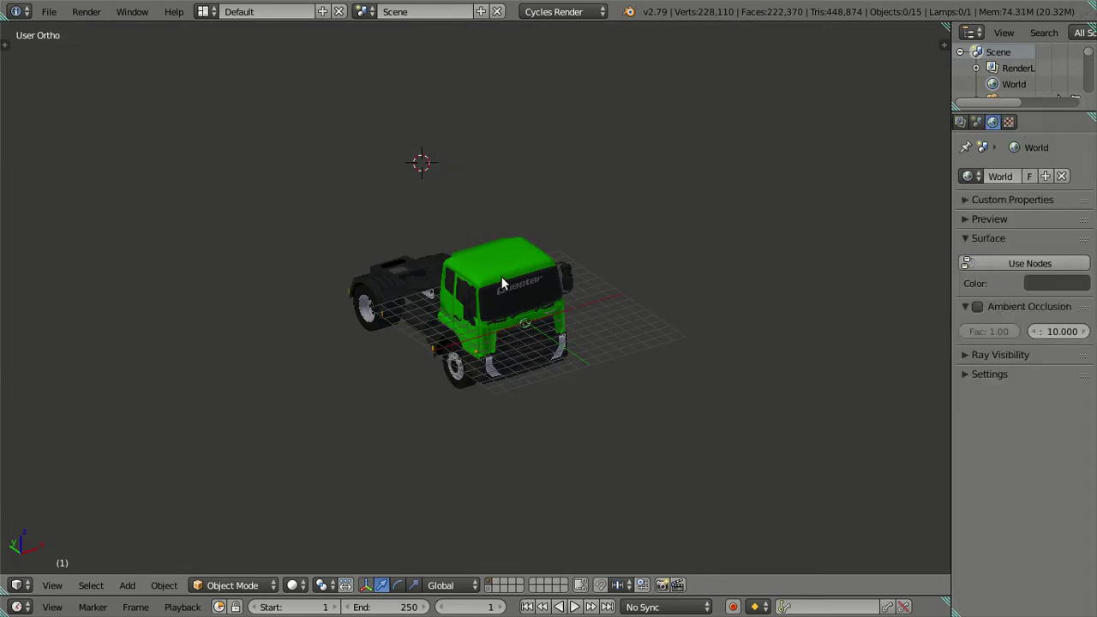
{"action": "right_click", "coordinate": [503, 273]}
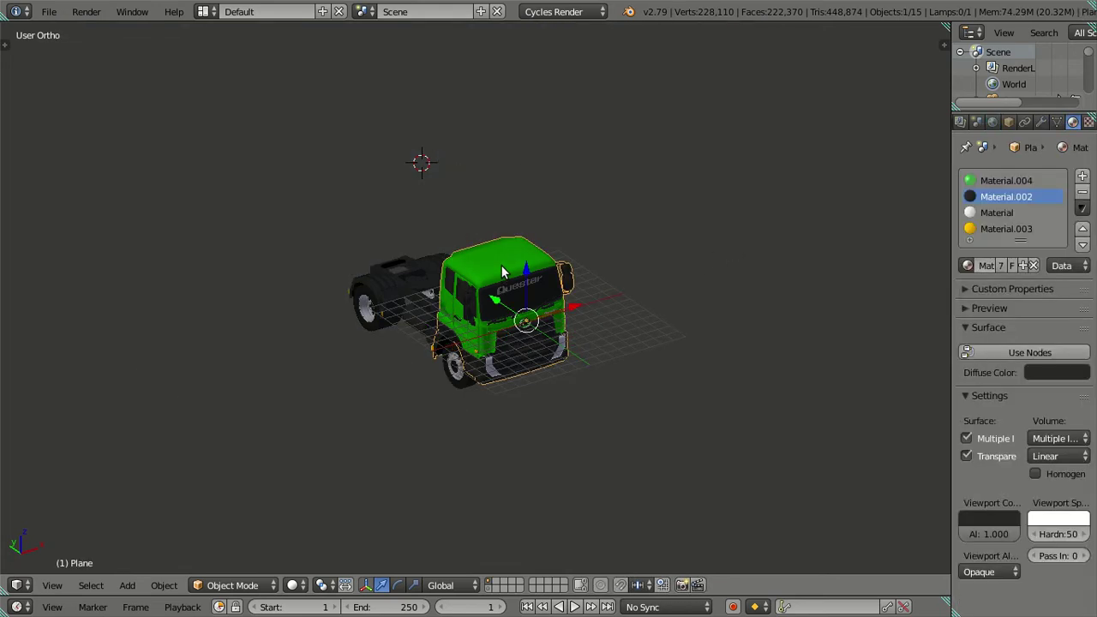
{"action": "key", "text": "Delete"}
Select all the chassis and wheel parts in wireframe and move them to another layer
{"action": "mouse_move", "coordinate": [521, 287]}
{"action": "middle_mouse_down"}
{"action": "mouse_move", "coordinate": [632, 238]}
{"action": "mouse_move", "coordinate": [633, 256]}
{"action": "middle_mouse_up"}
{"action": "key", "text": "z"}
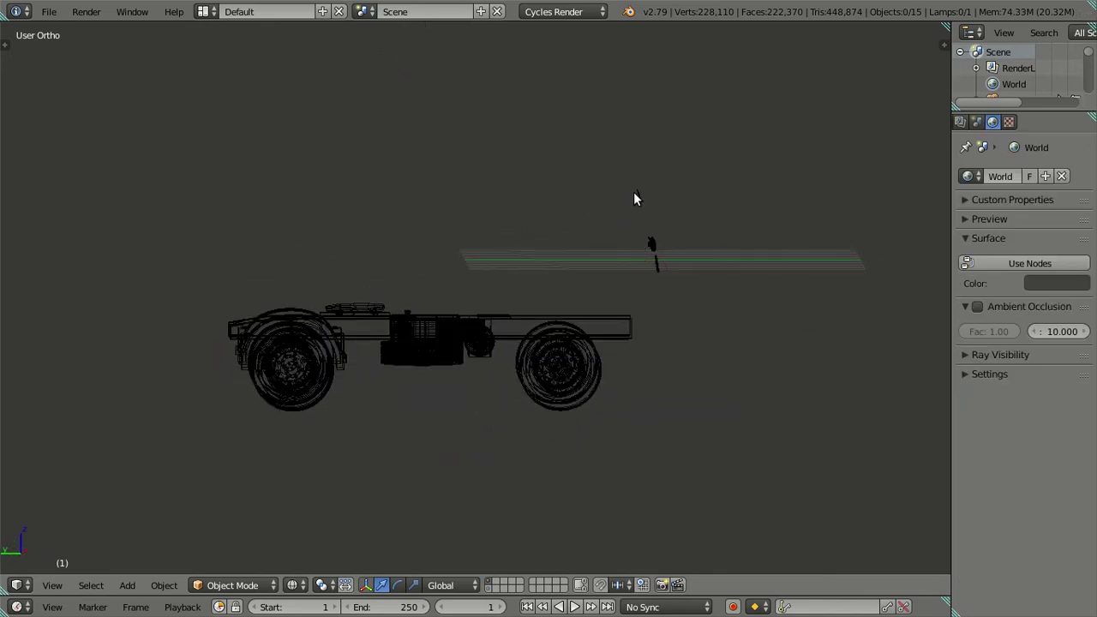
{"action": "key", "text": "b"}
{"action": "left_click_drag", "start_coordinate": [612, 152], "coordinate": [766, 302]}
{"action": "key", "text": "a"}
{"action": "middle_click_drag", "start_coordinate": [767, 286], "coordinate": [667, 355]}
{"action": "key", "text": "a"}
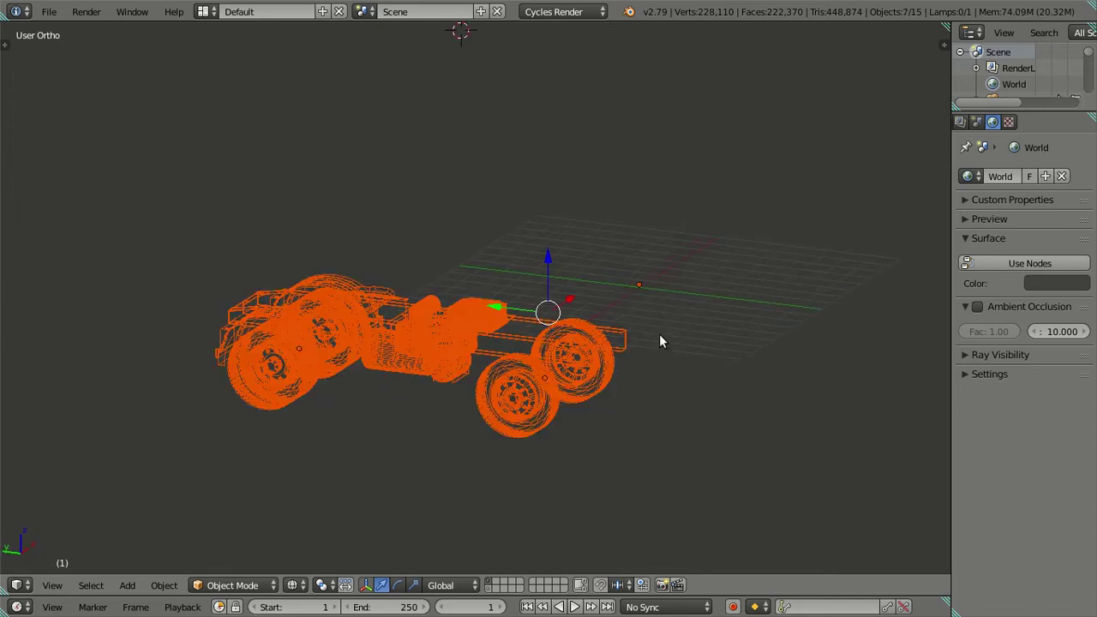
{"action": "right_click", "coordinate": [563, 396]}
{"action": "key", "text": "a"}
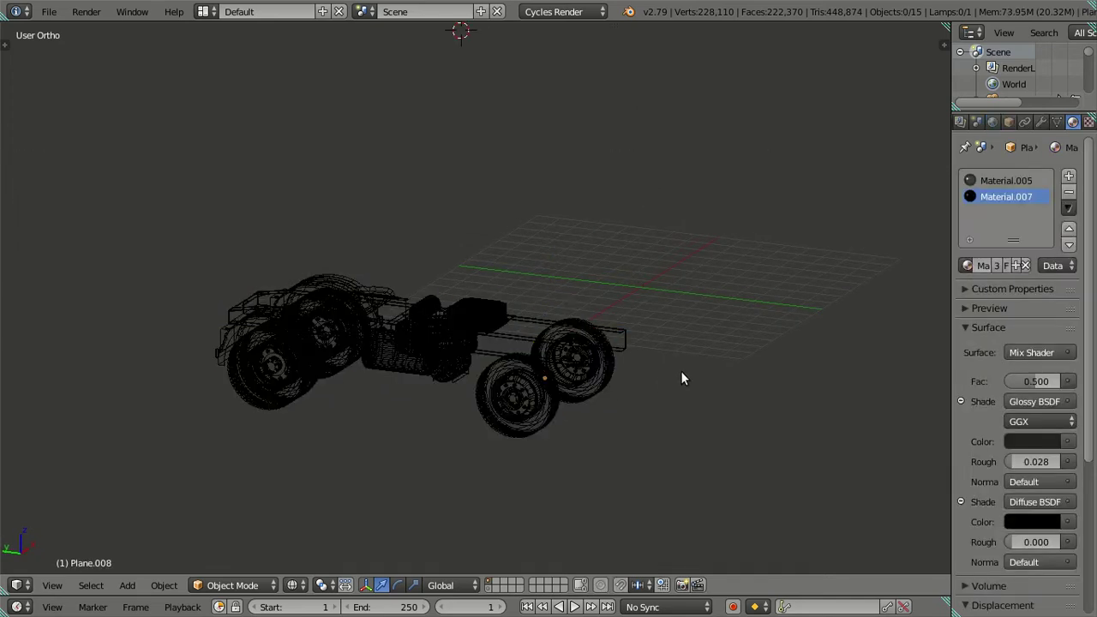
{"action": "key", "text": "a"}
{"action": "key", "text": "m"}
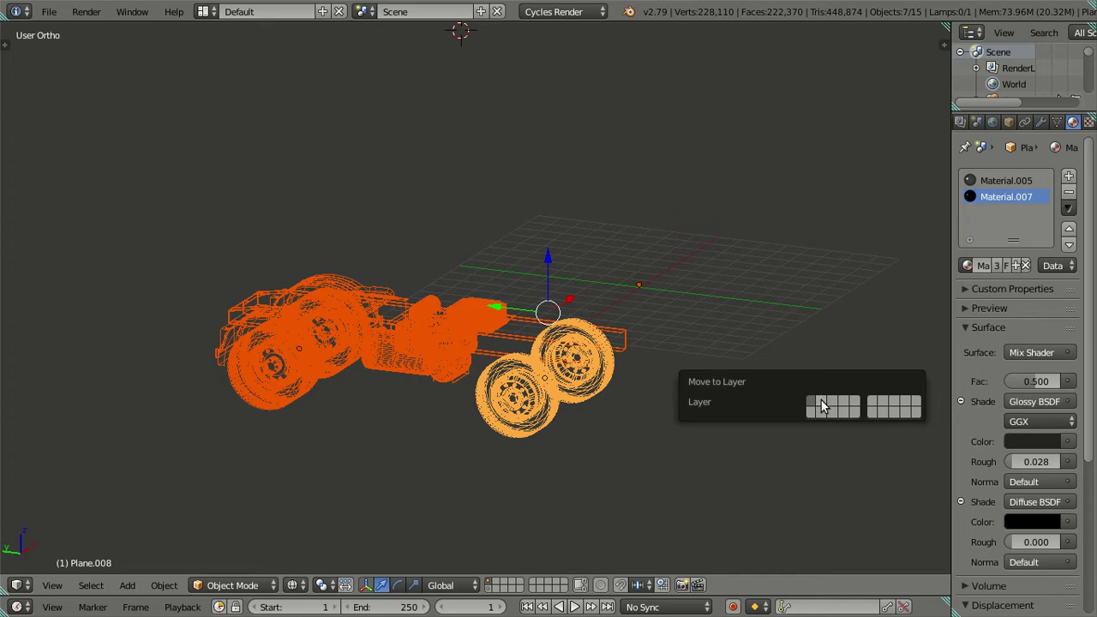
{"action": "left_click", "coordinate": [820, 405]}
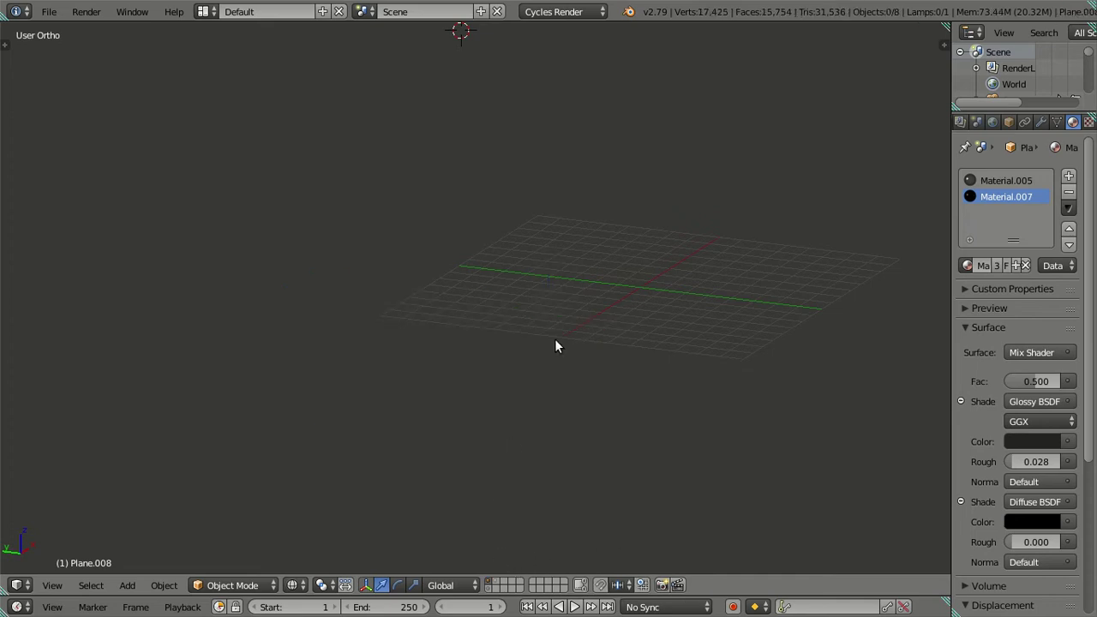
Reveal the hidden cab, room and lights again
{"action": "key", "text": "2"}
{"action": "key", "text": "a"}
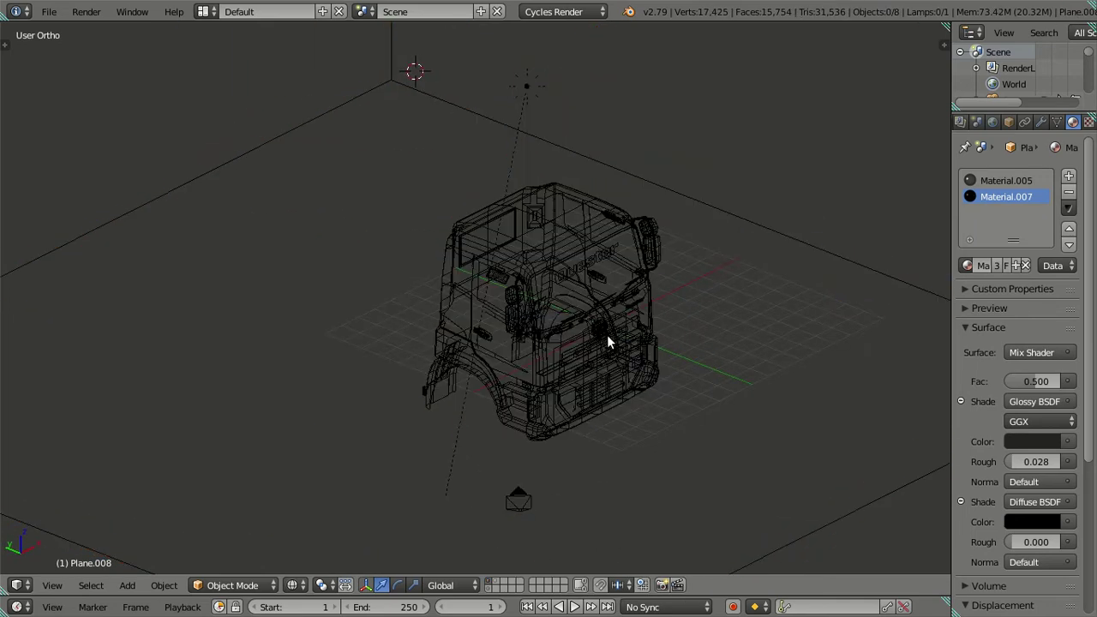
{"action": "key", "text": "z"}
{"action": "middle_click_drag", "start_coordinate": [607, 340], "coordinate": [559, 330]}
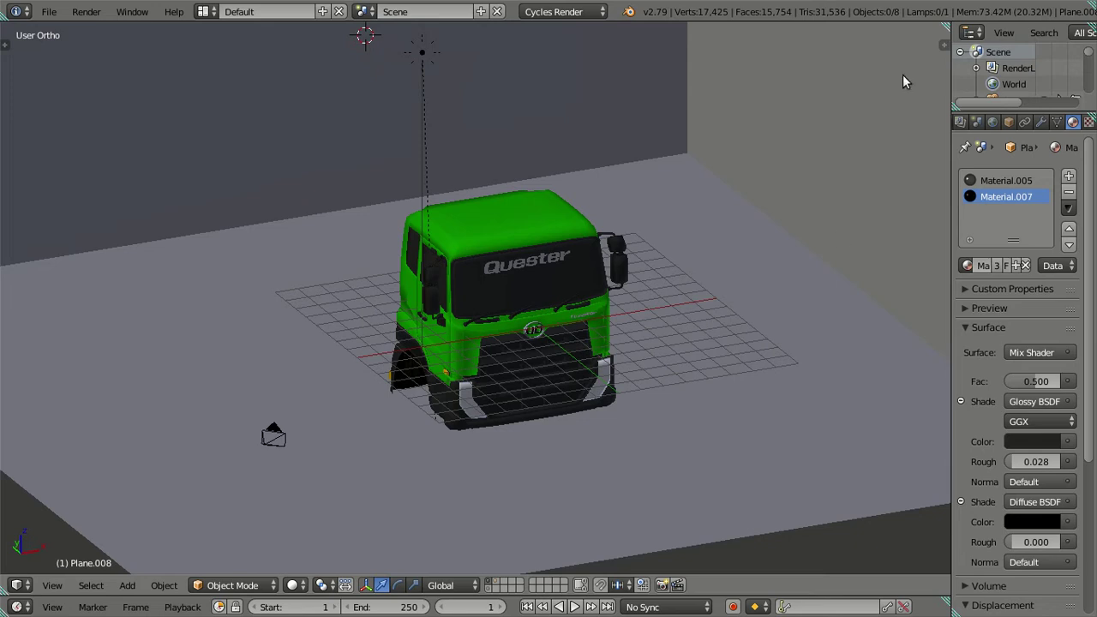
{"action": "right_click", "coordinate": [536, 230]}
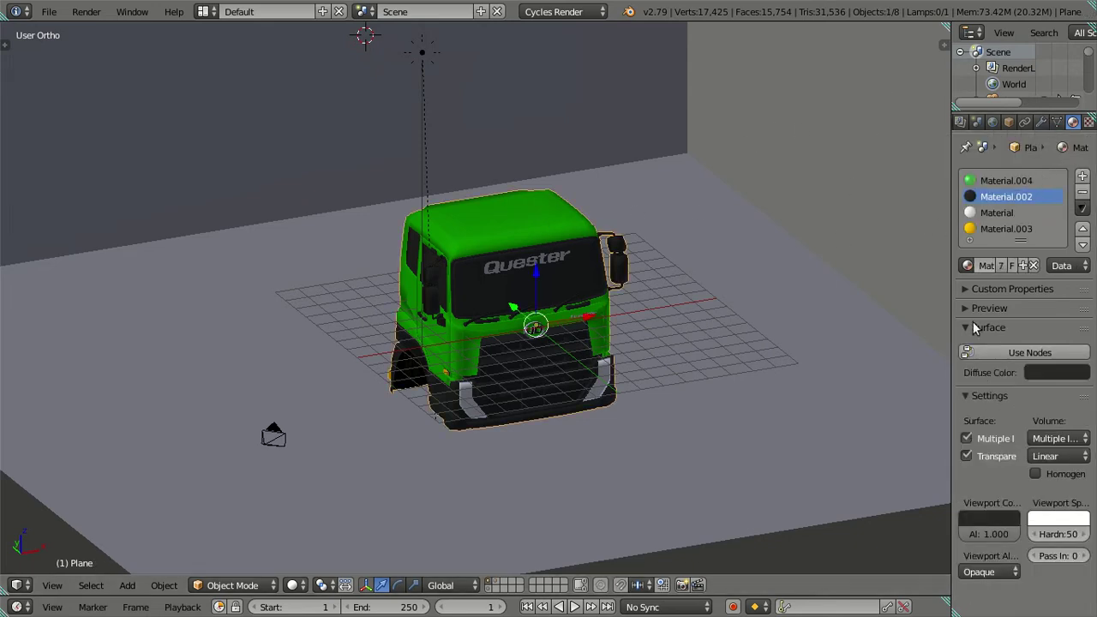
{"action": "key", "text": "z"}
Set the Sun lamp's strength to 4 and look through the scene camera
{"action": "right_click", "coordinate": [423, 57]}
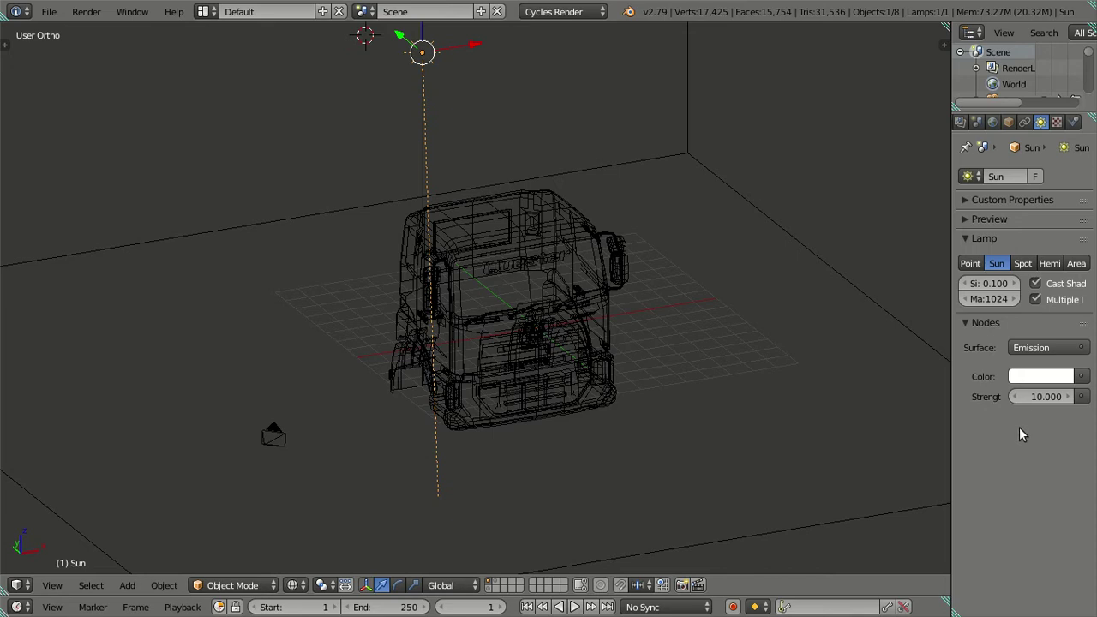
{"action": "left_click", "coordinate": [1046, 396]}
{"action": "type", "text": "4"}
{"action": "key", "text": "Return"}
{"action": "mouse_move", "coordinate": [654, 297]}
{"action": "middle_mouse_down"}
{"action": "mouse_move", "coordinate": [676, 322]}
{"action": "mouse_move", "coordinate": [675, 311]}
{"action": "middle_mouse_up"}
{"action": "key", "text": "KP_0"}
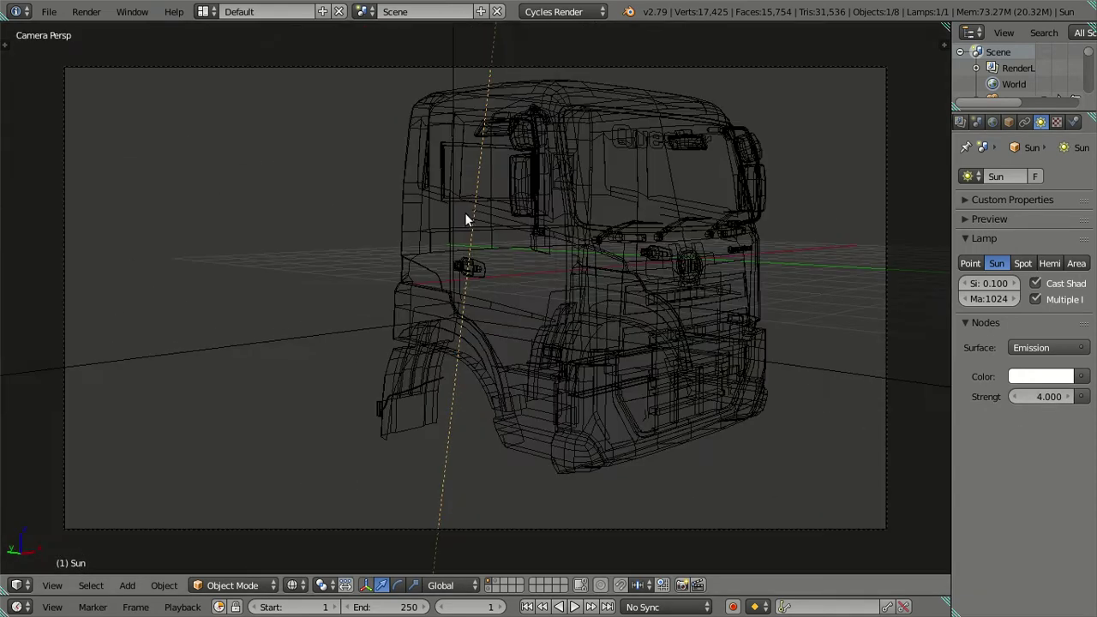
{"action": "left_click", "coordinate": [85, 11]}
Render the camera view, then stop the render and orbit out to a wider view
{"action": "left_click", "coordinate": [107, 31]}
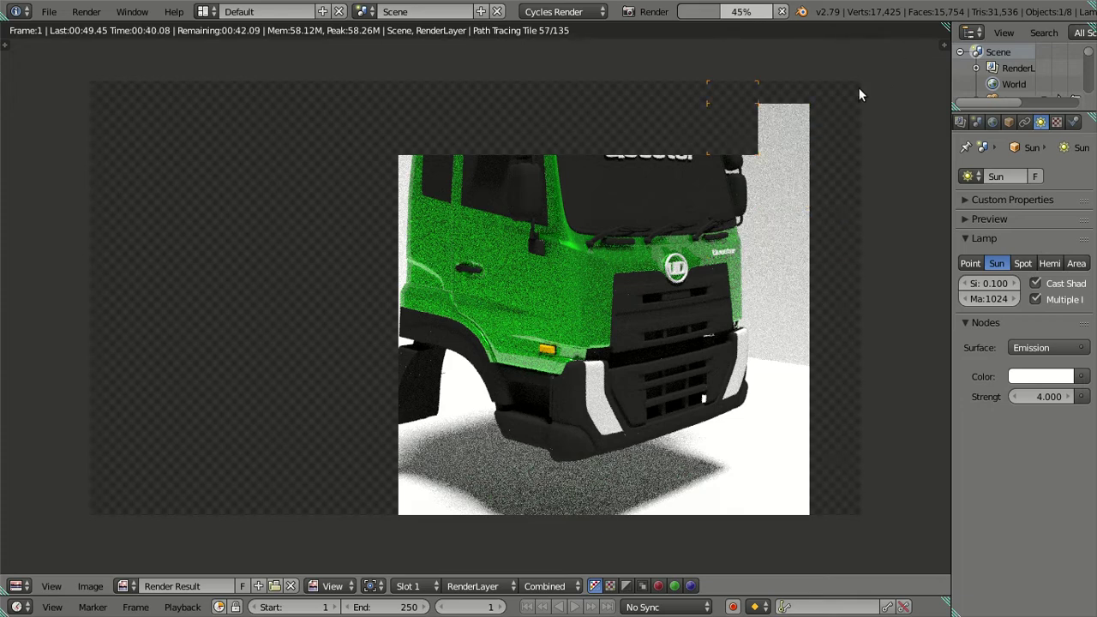
{"action": "key", "text": "Escape"}
{"action": "mouse_move", "coordinate": [668, 162]}
{"action": "middle_mouse_down"}
{"action": "mouse_move", "coordinate": [548, 259]}
{"action": "mouse_move", "coordinate": [399, 264]}
{"action": "mouse_move", "coordinate": [474, 266]}
{"action": "middle_mouse_up"}
{"action": "mouse_move", "coordinate": [526, 266]}
{"action": "middle_mouse_down"}
{"action": "mouse_move", "coordinate": [515, 264]}
{"action": "mouse_move", "coordinate": [538, 274]}
{"action": "mouse_move", "coordinate": [487, 351]}
{"action": "mouse_move", "coordinate": [506, 410]}
{"action": "middle_mouse_up"}
Hide the room box, Sun lamp and camera, then zoom in on the cab in solid shading
{"action": "key", "text": "z"}
{"action": "left_click", "coordinate": [507, 411]}
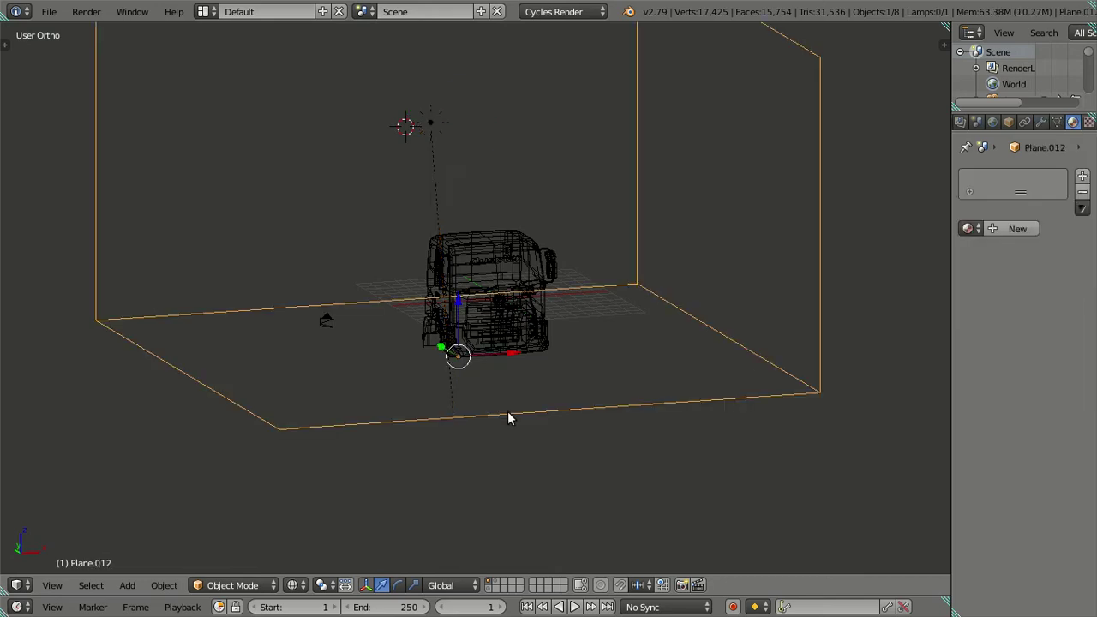
{"action": "key", "text": "h"}
{"action": "left_click", "coordinate": [429, 129]}
{"action": "key", "text": "h"}
{"action": "left_click", "coordinate": [325, 320]}
{"action": "key", "text": "h"}
{"action": "middle_click_drag", "start_coordinate": [488, 299], "coordinate": [543, 297]}
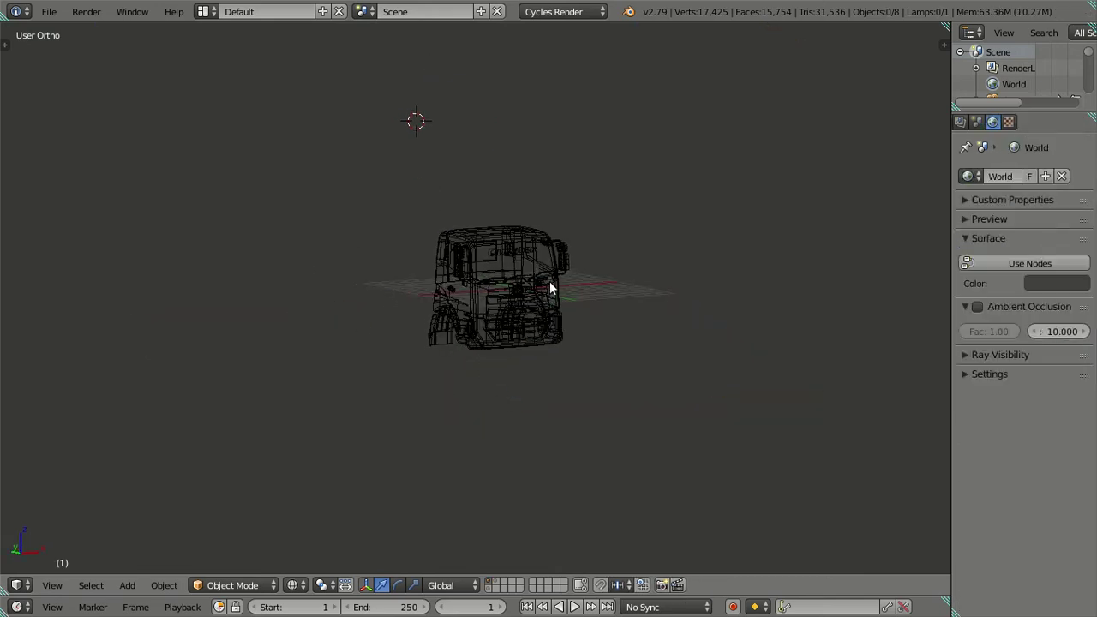
{"action": "key", "text": "z"}
{"action": "scroll", "coordinate": [569, 273], "scroll_direction": "up", "scroll_amount": 3}
{"action": "scroll", "coordinate": [570, 271], "scroll_direction": "up", "scroll_amount": 4}
{"action": "right_click", "coordinate": [532, 189]}
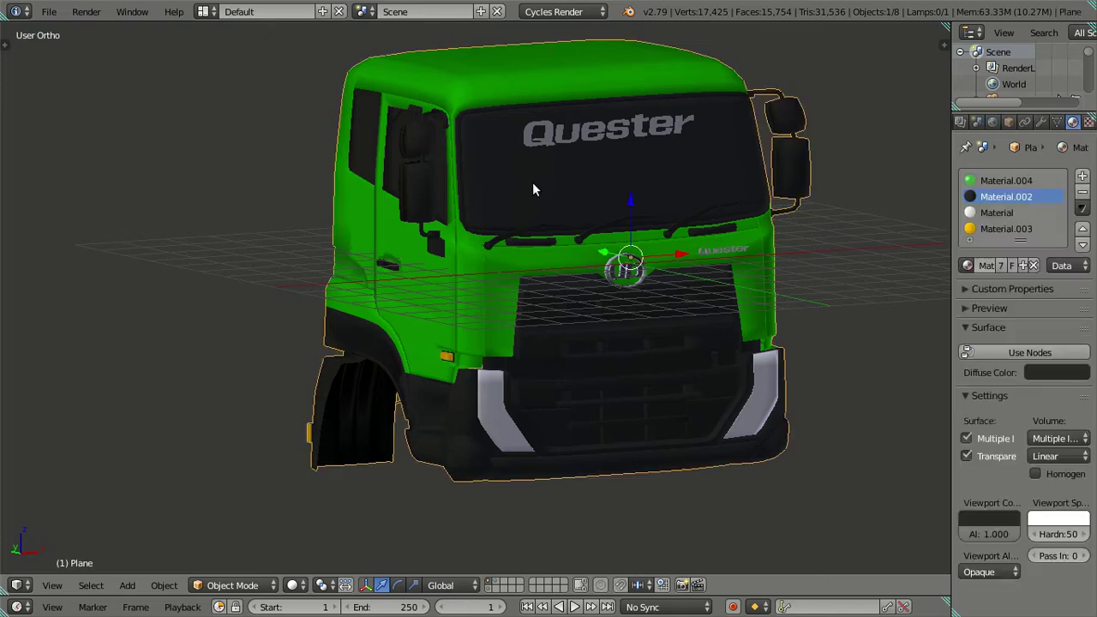
Toggle the Blender window out of fullscreen and back to fullscreen
{"action": "mouse_move", "coordinate": [593, 188]}
{"action": "middle_mouse_down"}
{"action": "mouse_move", "coordinate": [501, 209]}
{"action": "mouse_move", "coordinate": [467, 203]}
{"action": "mouse_move", "coordinate": [593, 195]}
{"action": "middle_mouse_up"}
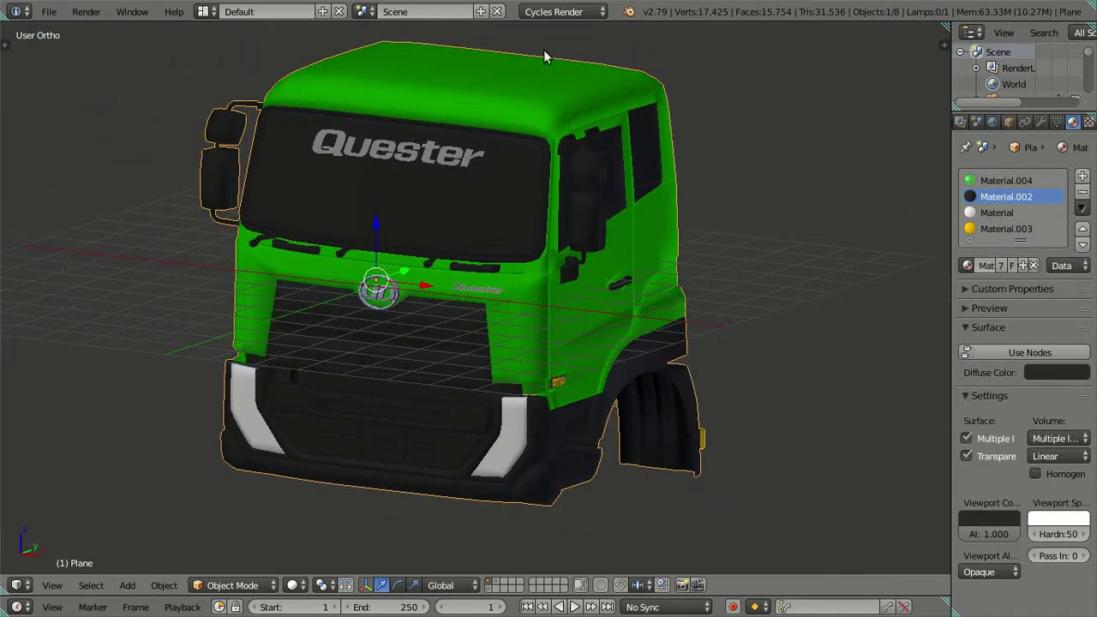
{"action": "left_click", "coordinate": [132, 12]}
{"action": "left_click", "coordinate": [138, 47]}
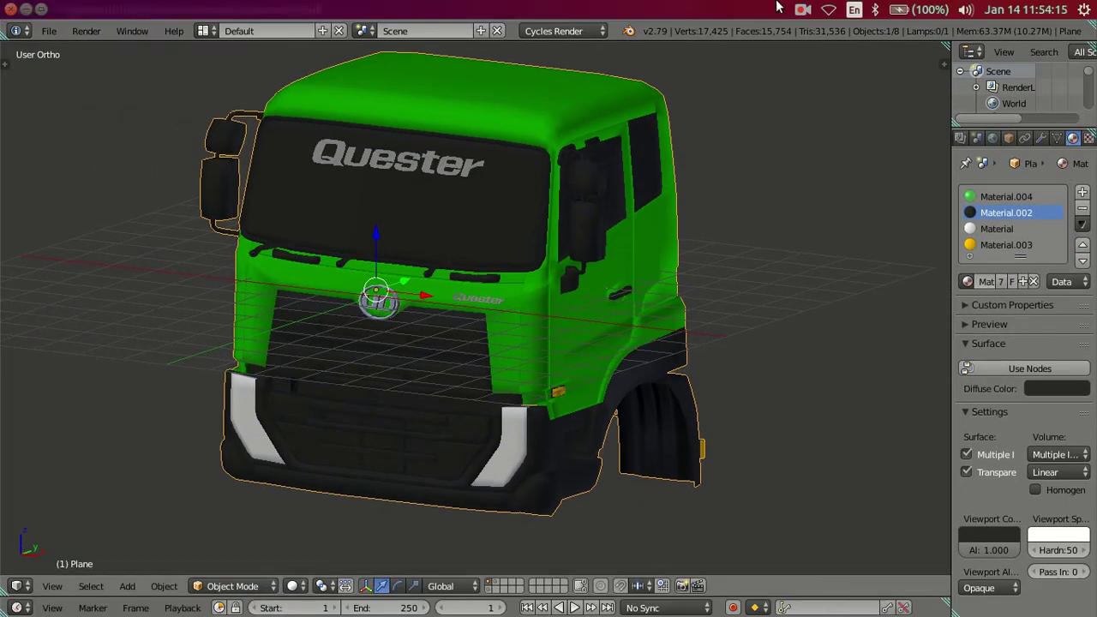
{"action": "left_click", "coordinate": [805, 9]}
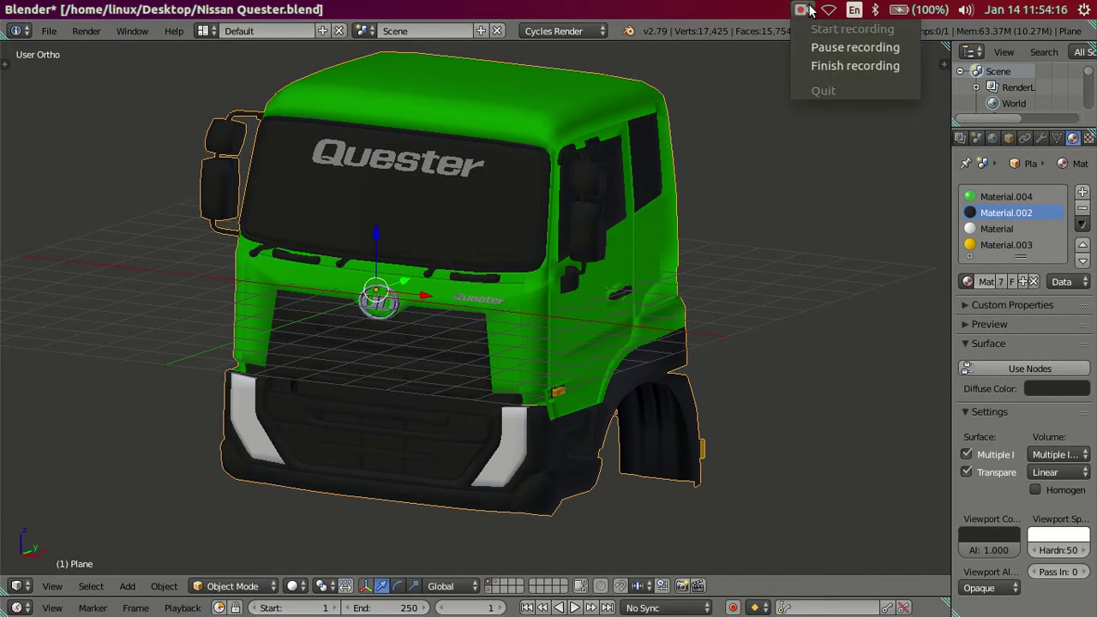
{"action": "left_click", "coordinate": [806, 48]}
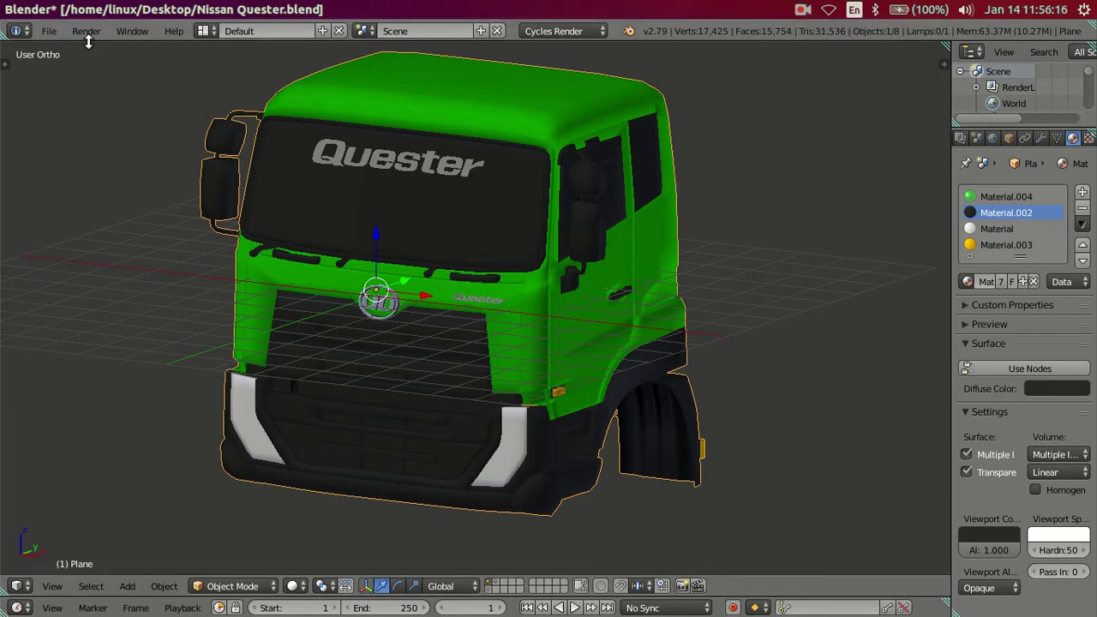
{"action": "left_click", "coordinate": [129, 38]}
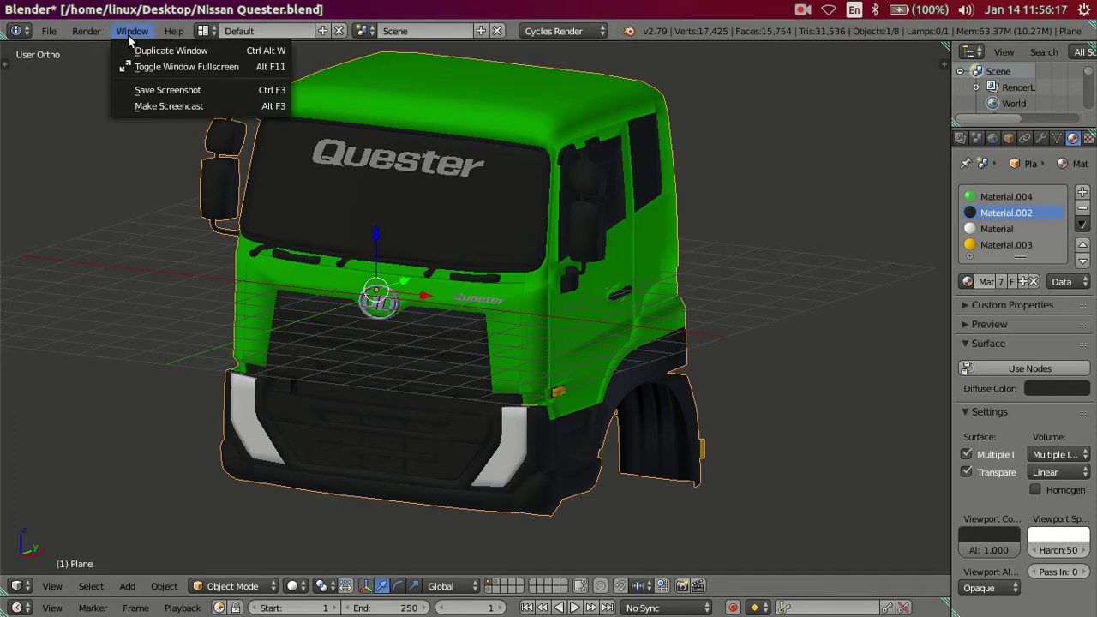
{"action": "left_click", "coordinate": [160, 75]}
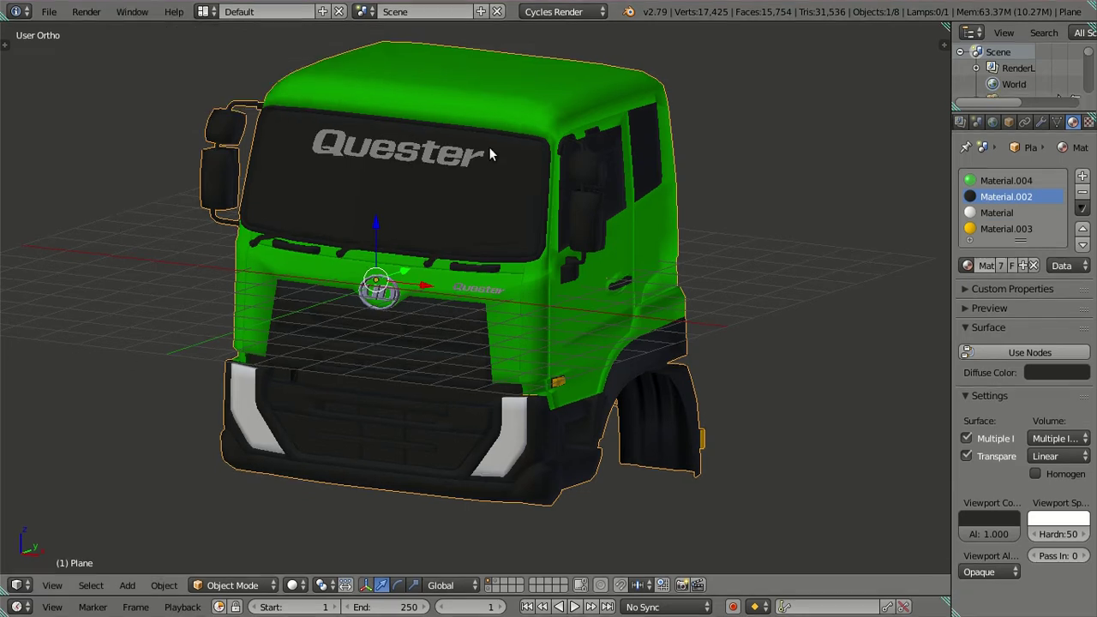
{"action": "scroll", "coordinate": [481, 163], "scroll_direction": "up", "scroll_amount": 1}
In Edit Mode, select the cab's windshield, side window and small side-window faces
{"action": "key", "text": "Tab"}
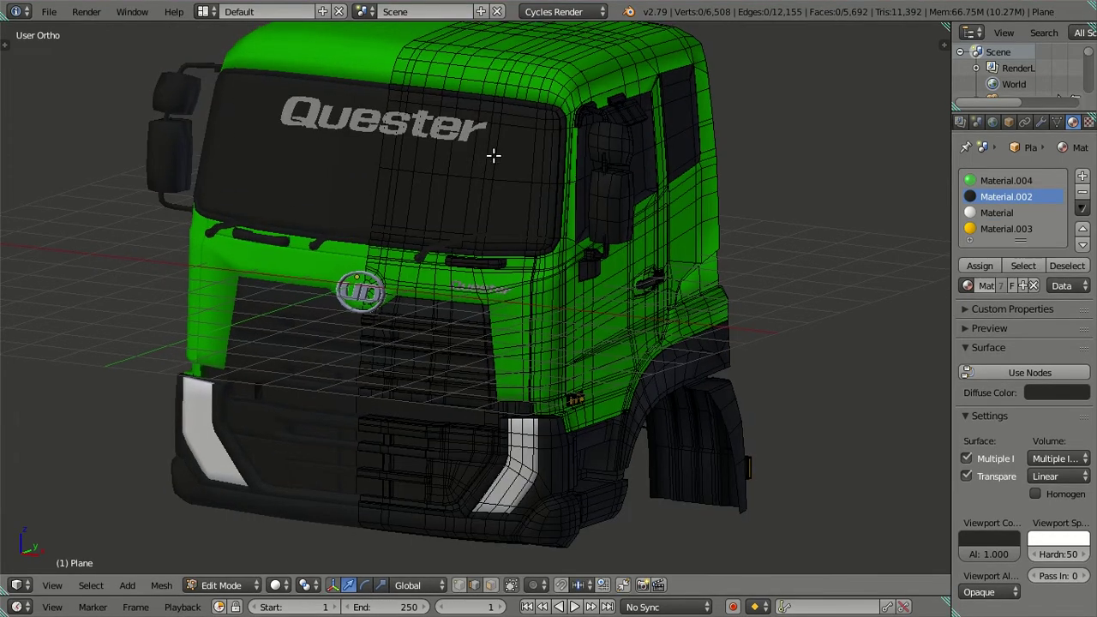
{"action": "scroll", "coordinate": [489, 214], "scroll_direction": "up", "scroll_amount": 1}
{"action": "scroll", "coordinate": [480, 229], "scroll_direction": "up", "scroll_amount": 2}
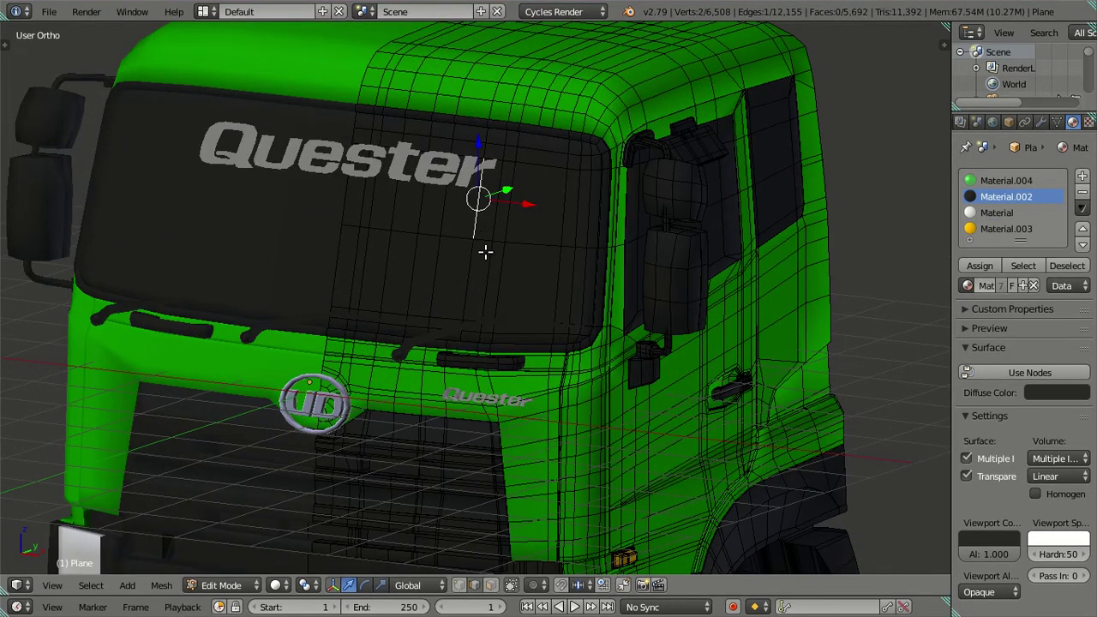
{"action": "key", "text": "l"}
{"action": "middle_click_drag", "start_coordinate": [580, 273], "coordinate": [545, 275]}
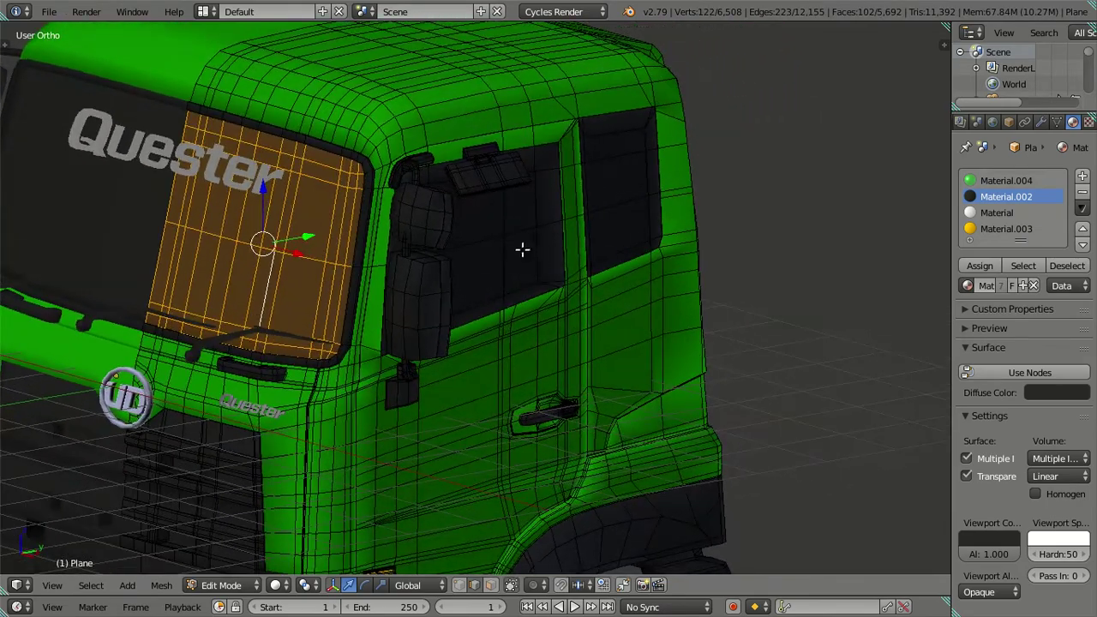
{"action": "key", "text": "l"}
{"action": "mouse_move", "coordinate": [631, 215]}
{"action": "middle_mouse_down"}
{"action": "mouse_move", "coordinate": [543, 257]}
{"action": "mouse_move", "coordinate": [460, 228]}
{"action": "mouse_move", "coordinate": [355, 144]}
{"action": "mouse_move", "coordinate": [314, 152]}
{"action": "mouse_move", "coordinate": [526, 188]}
{"action": "mouse_move", "coordinate": [543, 254]}
{"action": "mouse_move", "coordinate": [615, 254]}
{"action": "middle_mouse_up"}
{"action": "key", "text": "l"}
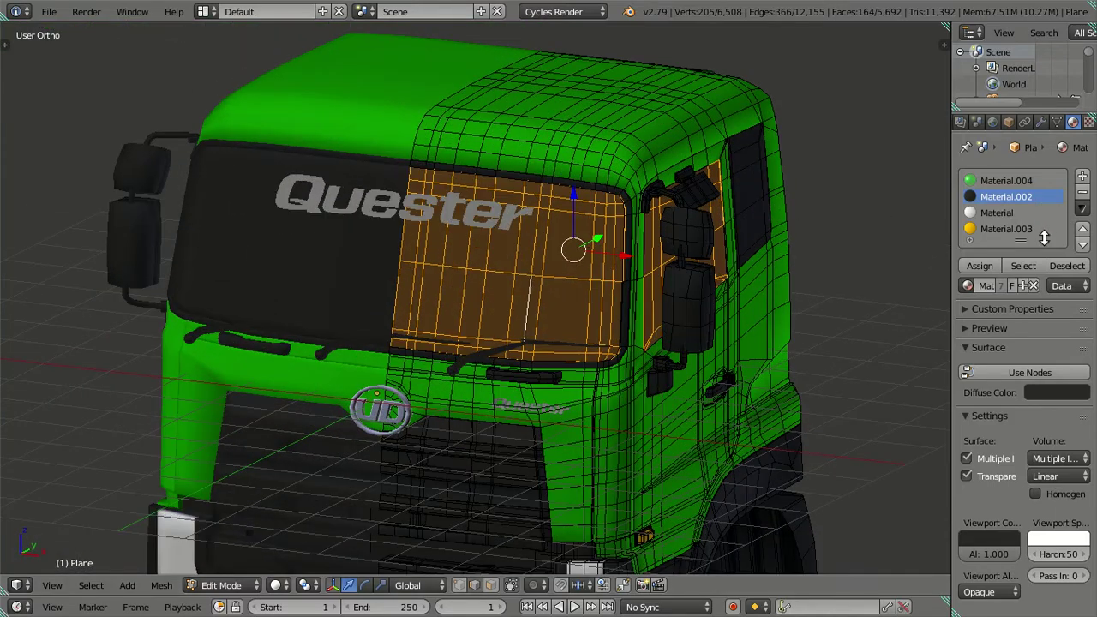
Add a new material slot holding Material.012 and collapse its settings
{"action": "left_click", "coordinate": [1082, 180]}
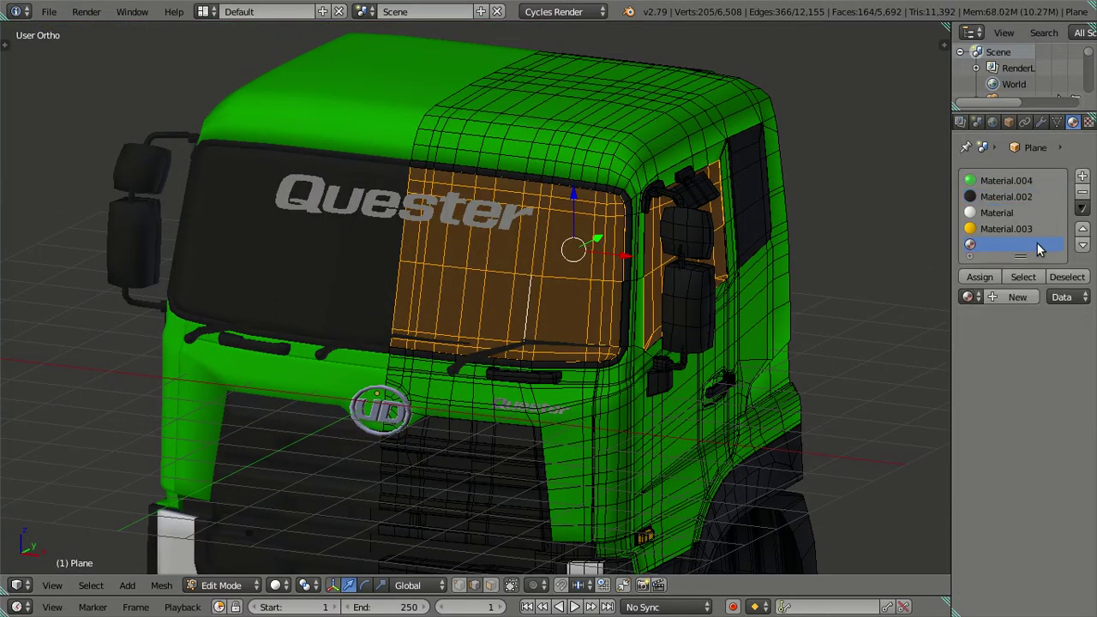
{"action": "left_click", "coordinate": [966, 297]}
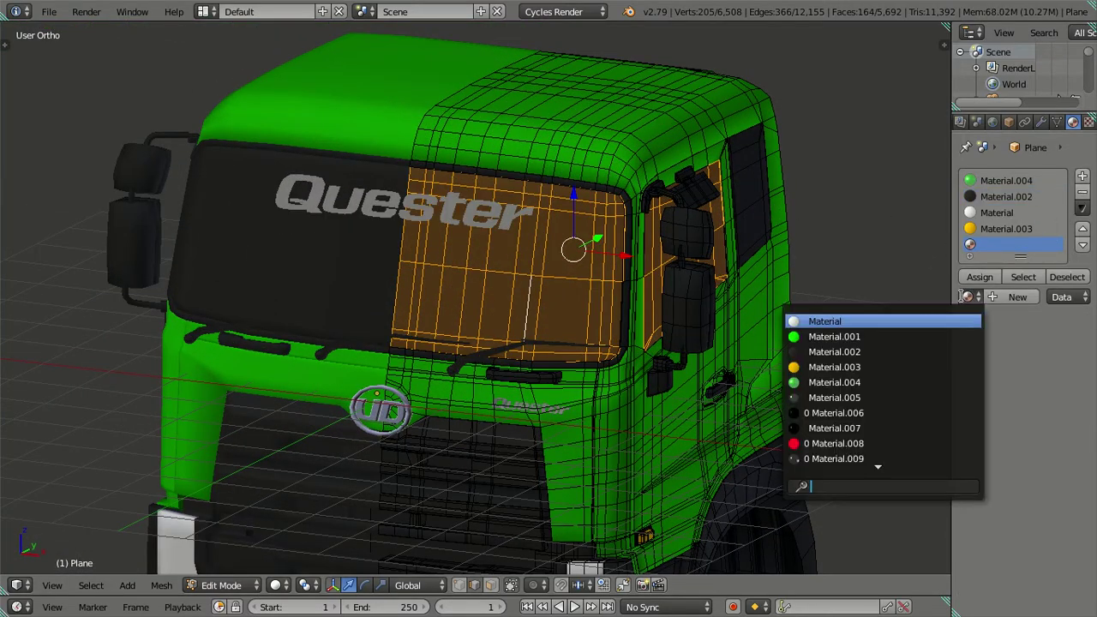
{"action": "left_click", "coordinate": [863, 352]}
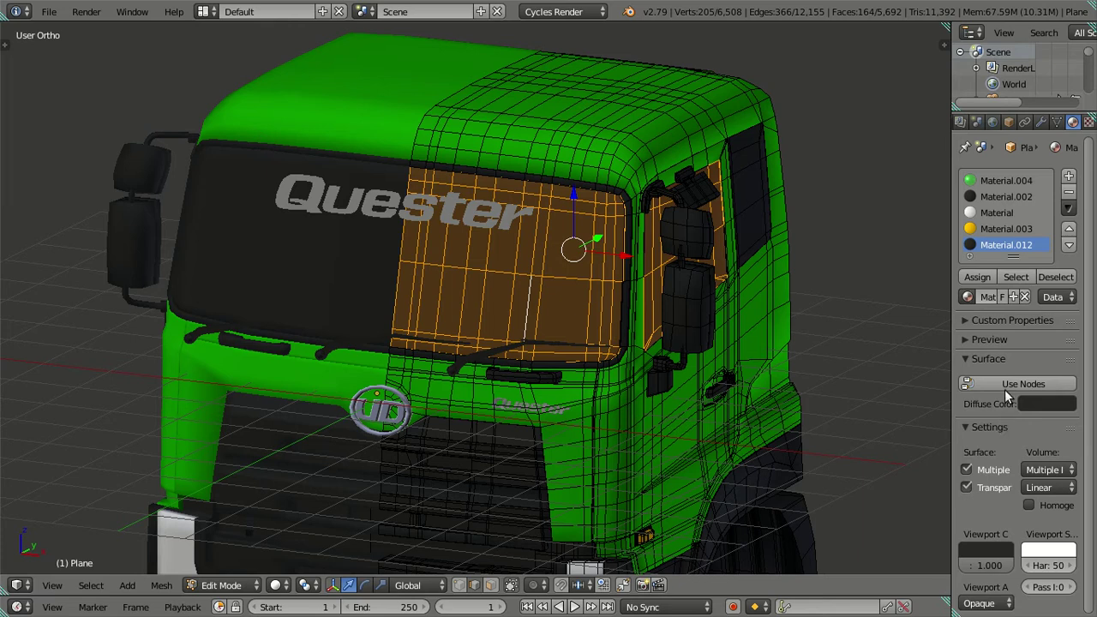
{"action": "left_click", "coordinate": [965, 428]}
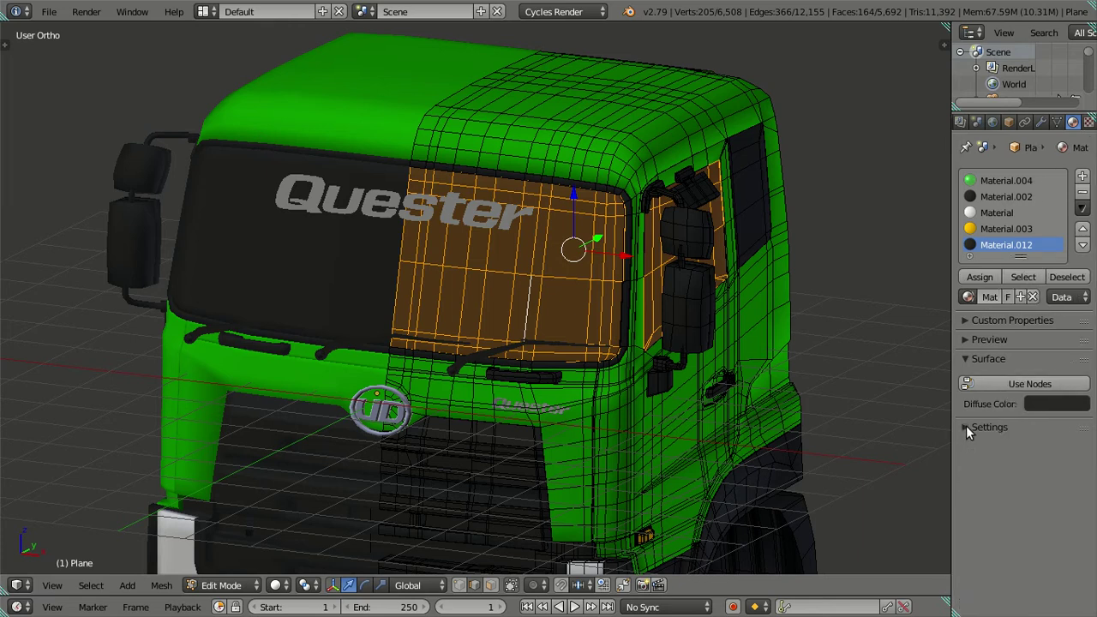
Make Material.012 a node-based Glass BSDF with its colour lightened to dark grey 0.104
{"action": "left_click", "coordinate": [1002, 381]}
{"action": "left_click", "coordinate": [1027, 383]}
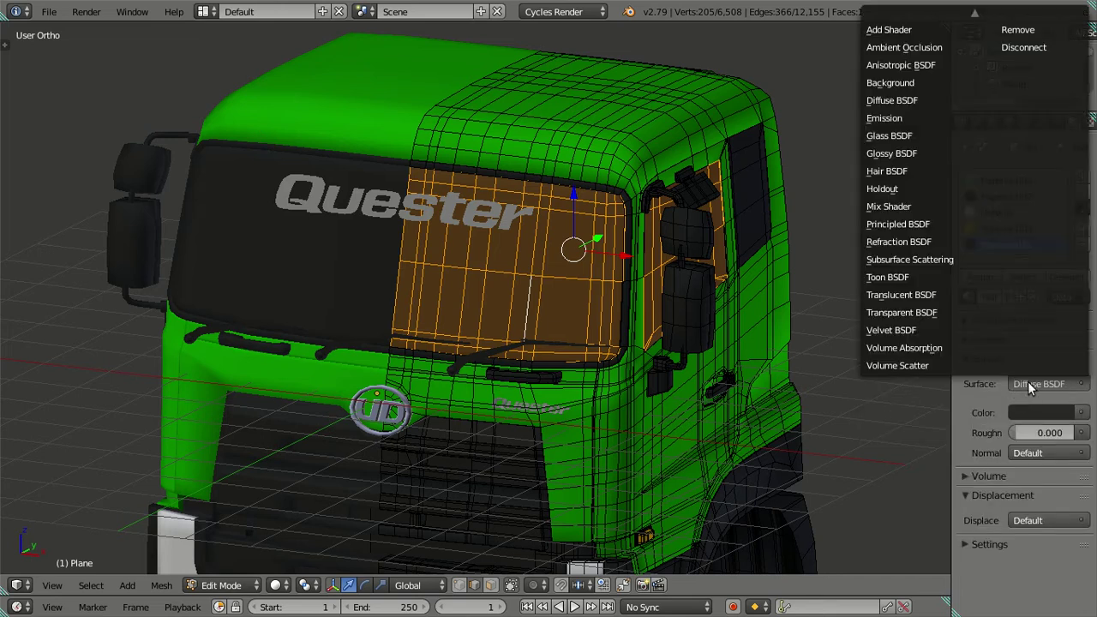
{"action": "left_click", "coordinate": [920, 136]}
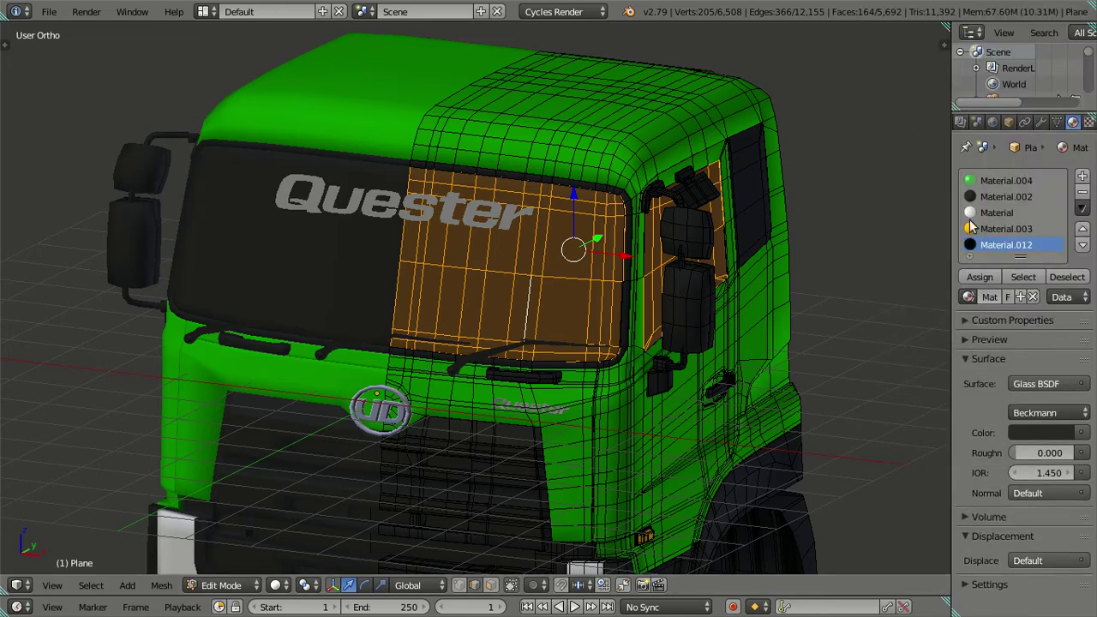
{"action": "left_click", "coordinate": [963, 339]}
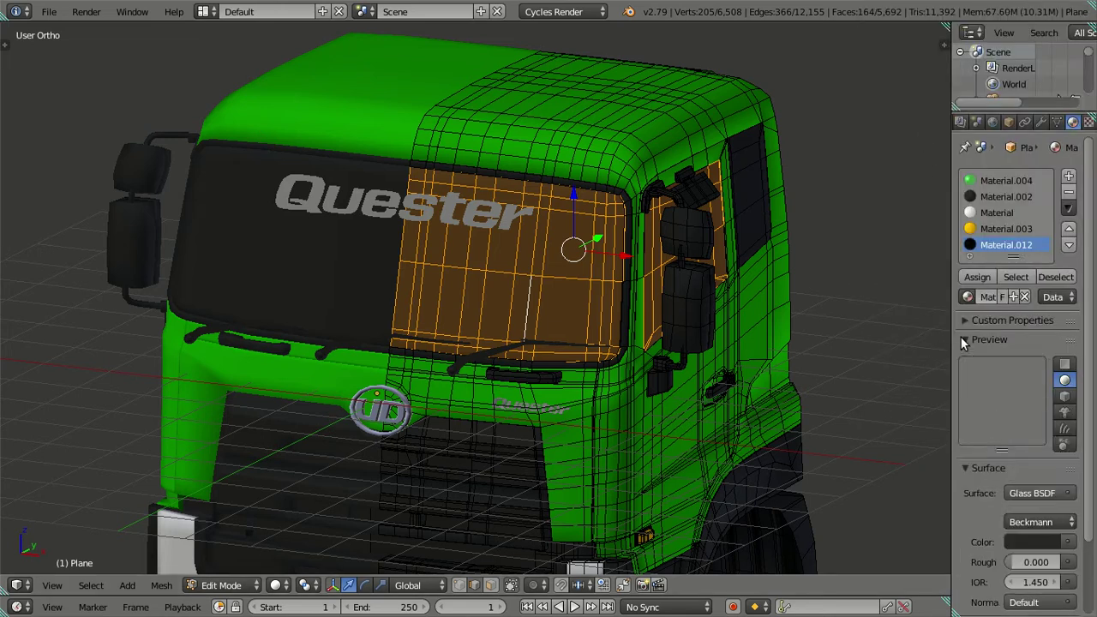
{"action": "left_click", "coordinate": [1030, 542]}
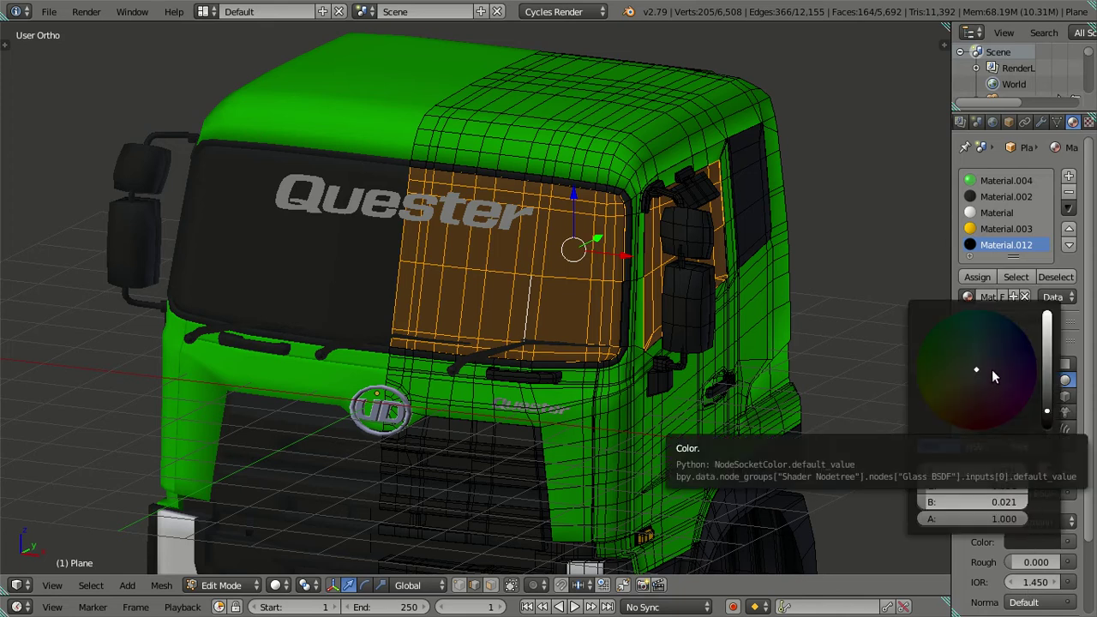
{"action": "scroll", "coordinate": [991, 370], "scroll_direction": "up", "scroll_amount": 2}
{"action": "scroll", "coordinate": [991, 370], "scroll_direction": "up", "scroll_amount": 3}
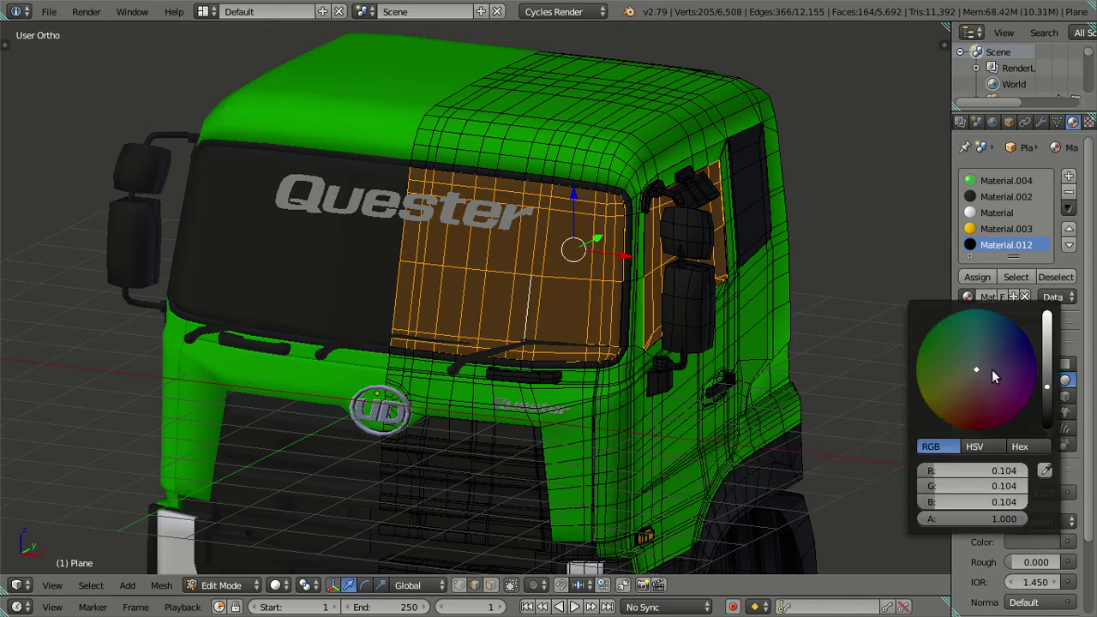
{"action": "scroll", "coordinate": [992, 369], "scroll_direction": "up", "scroll_amount": 2}
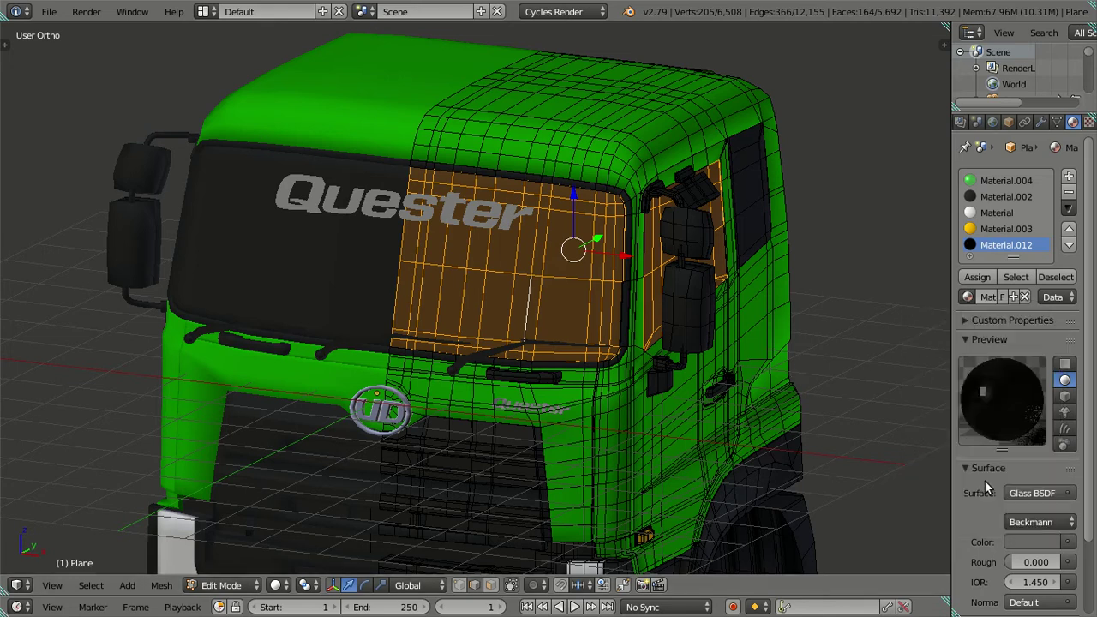
{"action": "scroll", "coordinate": [1013, 485], "scroll_direction": "down", "scroll_amount": 3}
{"action": "scroll", "coordinate": [1013, 488], "scroll_direction": "up", "scroll_amount": 3}
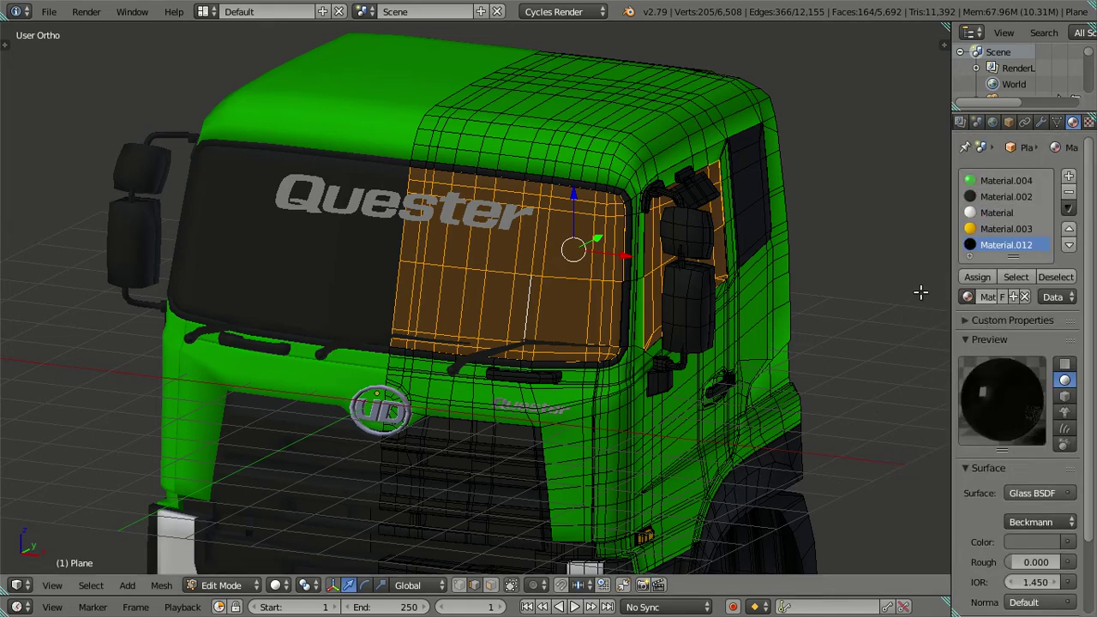
Deselect all and orbit around the cab, from side and below, to frame the wheel arch
{"action": "key", "text": "a"}
{"action": "mouse_move", "coordinate": [580, 280]}
{"action": "middle_mouse_down"}
{"action": "mouse_move", "coordinate": [592, 301]}
{"action": "mouse_move", "coordinate": [626, 296]}
{"action": "middle_mouse_up"}
{"action": "scroll", "coordinate": [626, 296], "scroll_direction": "down", "scroll_amount": 2}
{"action": "mouse_move", "coordinate": [526, 301]}
{"action": "middle_mouse_down"}
{"action": "mouse_move", "coordinate": [389, 301]}
{"action": "mouse_move", "coordinate": [455, 269]}
{"action": "mouse_move", "coordinate": [424, 146]}
{"action": "middle_mouse_up"}
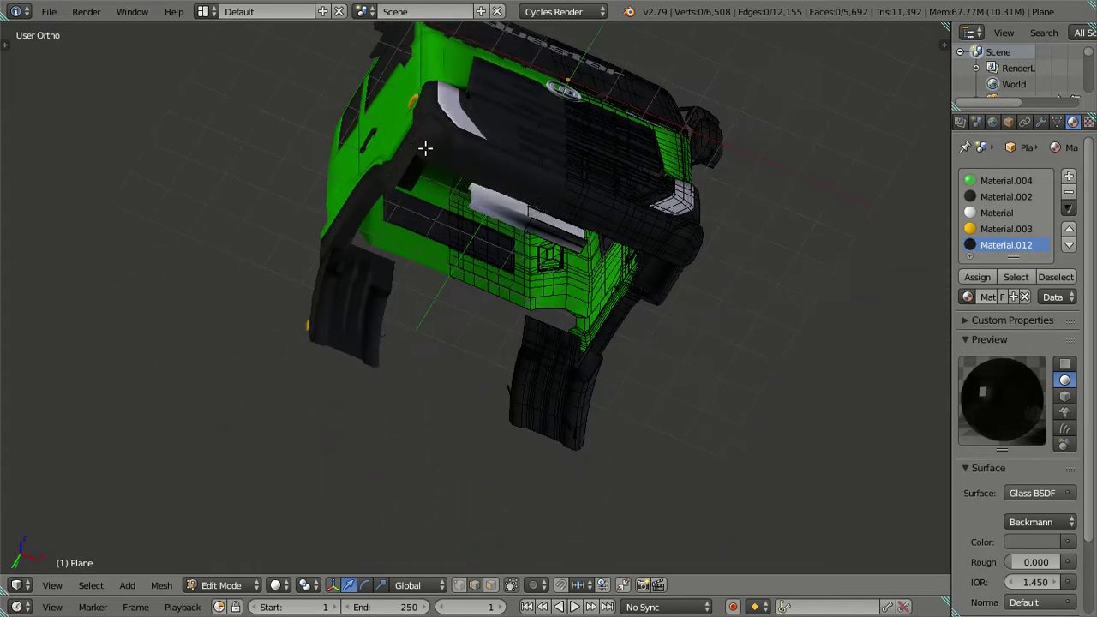
{"action": "scroll", "coordinate": [674, 311], "scroll_direction": "up", "scroll_amount": 2}
{"action": "mouse_move", "coordinate": [454, 195]}
{"action": "middle_mouse_down"}
{"action": "mouse_move", "coordinate": [521, 284]}
{"action": "mouse_move", "coordinate": [426, 272]}
{"action": "mouse_move", "coordinate": [517, 350]}
{"action": "middle_mouse_up"}
{"action": "scroll", "coordinate": [450, 374], "scroll_direction": "up", "scroll_amount": 3}
{"action": "mouse_move", "coordinate": [450, 375]}
{"action": "middle_mouse_down"}
{"action": "mouse_move", "coordinate": [431, 362]}
{"action": "mouse_move", "coordinate": [554, 385]}
{"action": "mouse_move", "coordinate": [536, 431]}
{"action": "mouse_move", "coordinate": [489, 420]}
{"action": "mouse_move", "coordinate": [479, 384]}
{"action": "mouse_move", "coordinate": [495, 387]}
{"action": "middle_mouse_up"}
{"action": "scroll", "coordinate": [496, 387], "scroll_direction": "down", "scroll_amount": 4}
{"action": "mouse_move", "coordinate": [585, 380]}
{"action": "middle_mouse_down"}
{"action": "mouse_move", "coordinate": [608, 387]}
{"action": "mouse_move", "coordinate": [499, 429]}
{"action": "mouse_move", "coordinate": [520, 415]}
{"action": "middle_mouse_up"}
{"action": "scroll", "coordinate": [520, 414], "scroll_direction": "up", "scroll_amount": 3}
{"action": "scroll", "coordinate": [472, 406], "scroll_direction": "up", "scroll_amount": 2}
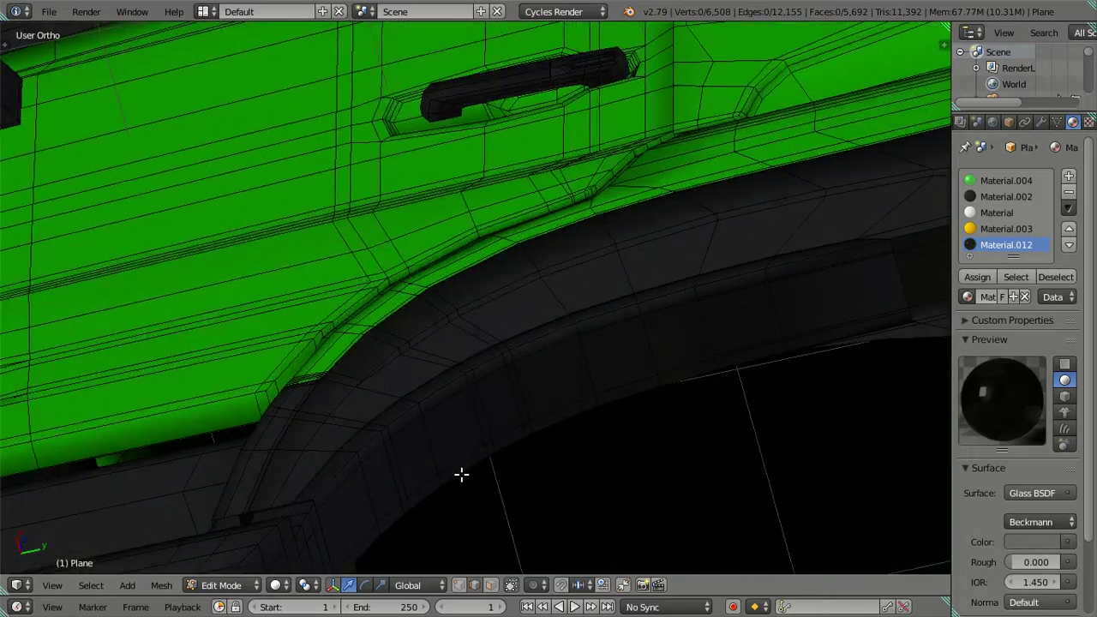
{"action": "scroll", "coordinate": [460, 472], "scroll_direction": "up", "scroll_amount": 2}
{"action": "scroll", "coordinate": [523, 283], "scroll_direction": "up", "scroll_amount": 2}
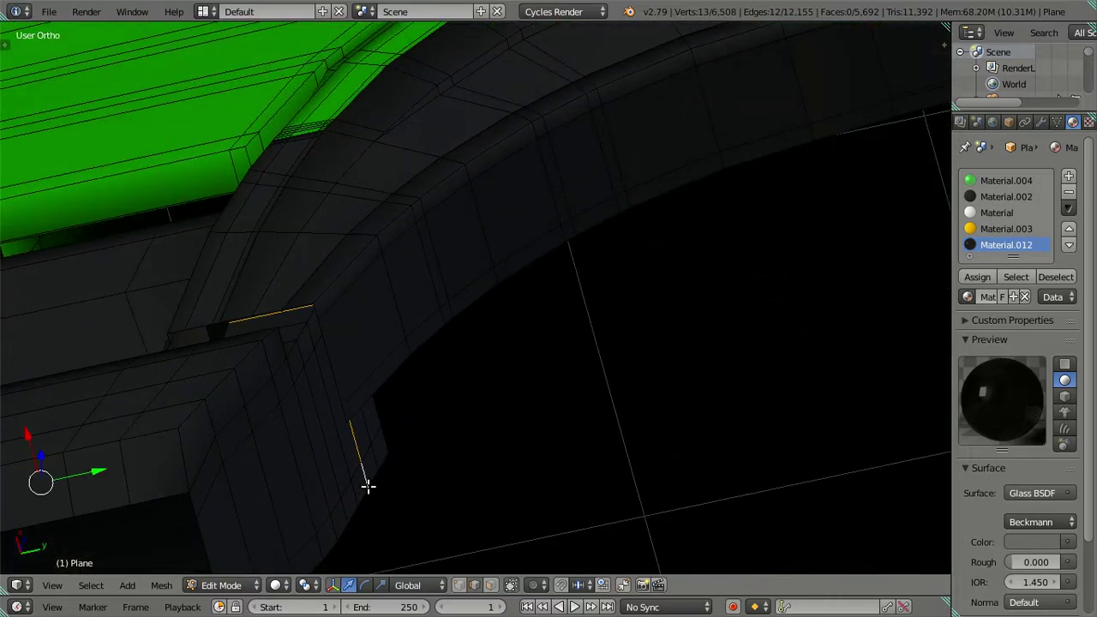
Select the wheel-arch edge loop, extrude it, and shift the new edges about 0.51 along X
{"action": "key", "text": "a"}
{"action": "right_click", "coordinate": [475, 315], "text": "alt+shift"}
{"action": "scroll", "coordinate": [480, 308], "scroll_direction": "down", "scroll_amount": 3}
{"action": "mouse_move", "coordinate": [490, 311]}
{"action": "middle_mouse_down"}
{"action": "mouse_move", "coordinate": [592, 350]}
{"action": "mouse_move", "coordinate": [545, 355]}
{"action": "middle_mouse_up"}
{"action": "left_click", "coordinate": [349, 338]}
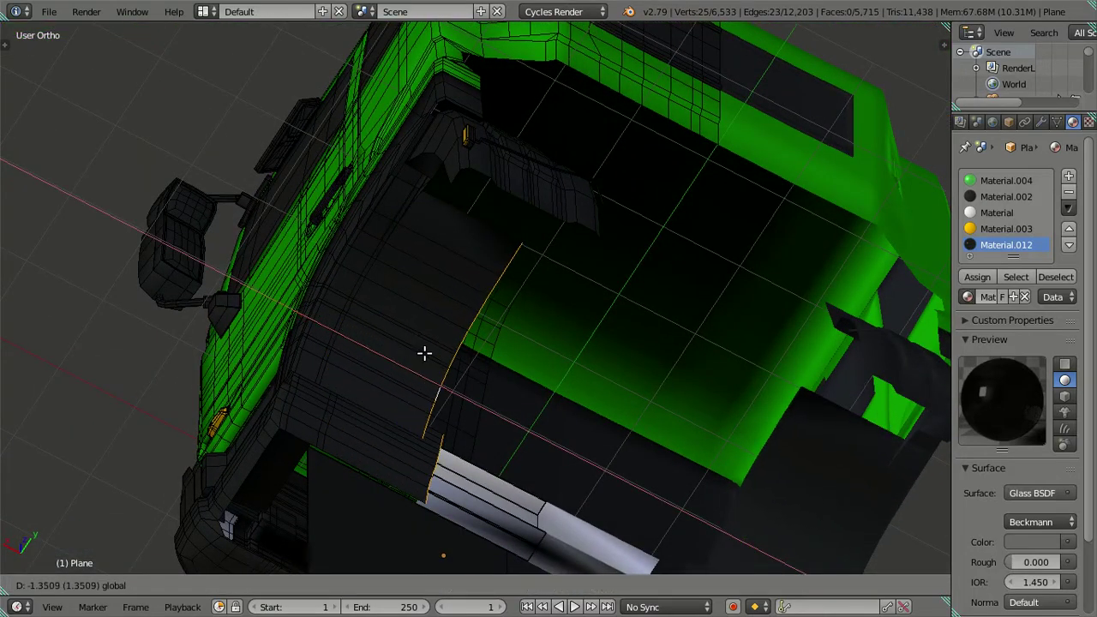
{"action": "scroll", "coordinate": [528, 362], "scroll_direction": "down", "scroll_amount": 3}
{"action": "mouse_move", "coordinate": [529, 362]}
{"action": "middle_mouse_down"}
{"action": "mouse_move", "coordinate": [646, 419]}
{"action": "mouse_move", "coordinate": [610, 457]}
{"action": "mouse_move", "coordinate": [603, 448]}
{"action": "mouse_move", "coordinate": [619, 426]}
{"action": "middle_mouse_up"}
{"action": "left_click_drag", "start_coordinate": [404, 429], "coordinate": [406, 418]}
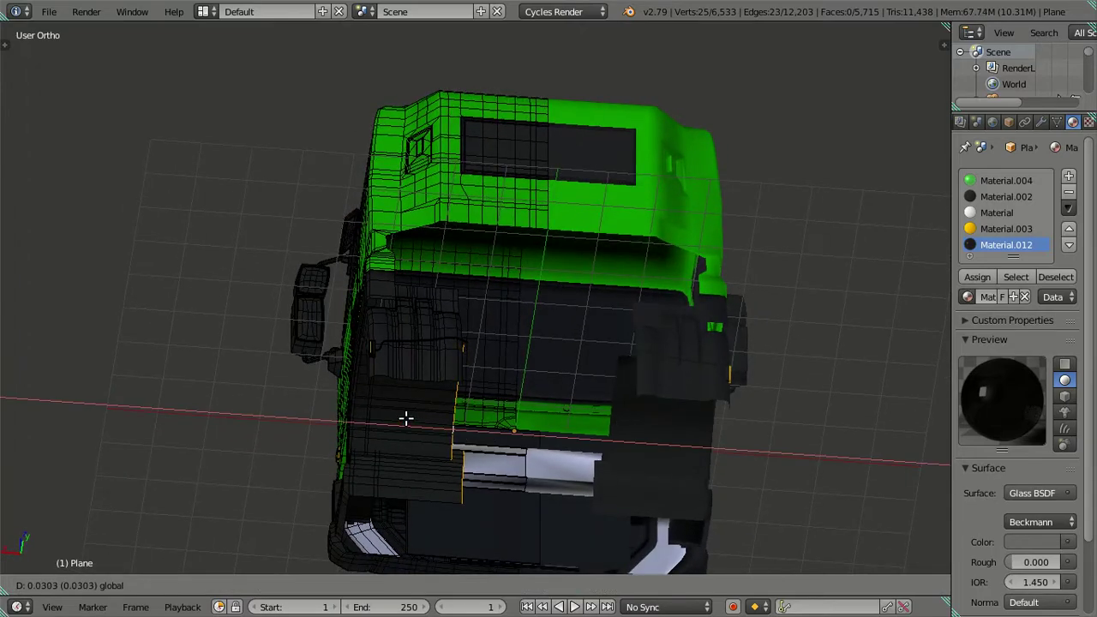
{"action": "left_click", "coordinate": [403, 417]}
Clear the selection and orbit to a frontal three-quarter view of the arch and cab corner
{"action": "key", "text": "a"}
{"action": "mouse_move", "coordinate": [448, 429]}
{"action": "middle_mouse_down"}
{"action": "mouse_move", "coordinate": [693, 472]}
{"action": "mouse_move", "coordinate": [521, 401]}
{"action": "mouse_move", "coordinate": [671, 348]}
{"action": "mouse_move", "coordinate": [734, 374]}
{"action": "mouse_move", "coordinate": [781, 362]}
{"action": "mouse_move", "coordinate": [778, 326]}
{"action": "mouse_move", "coordinate": [796, 392]}
{"action": "mouse_move", "coordinate": [695, 446]}
{"action": "mouse_move", "coordinate": [700, 380]}
{"action": "mouse_move", "coordinate": [659, 274]}
{"action": "mouse_move", "coordinate": [848, 374]}
{"action": "middle_mouse_up"}
{"action": "scroll", "coordinate": [659, 275], "scroll_direction": "up", "scroll_amount": 4}
{"action": "scroll", "coordinate": [688, 269], "scroll_direction": "up", "scroll_amount": 3}
{"action": "scroll", "coordinate": [681, 421], "scroll_direction": "up", "scroll_amount": 3}
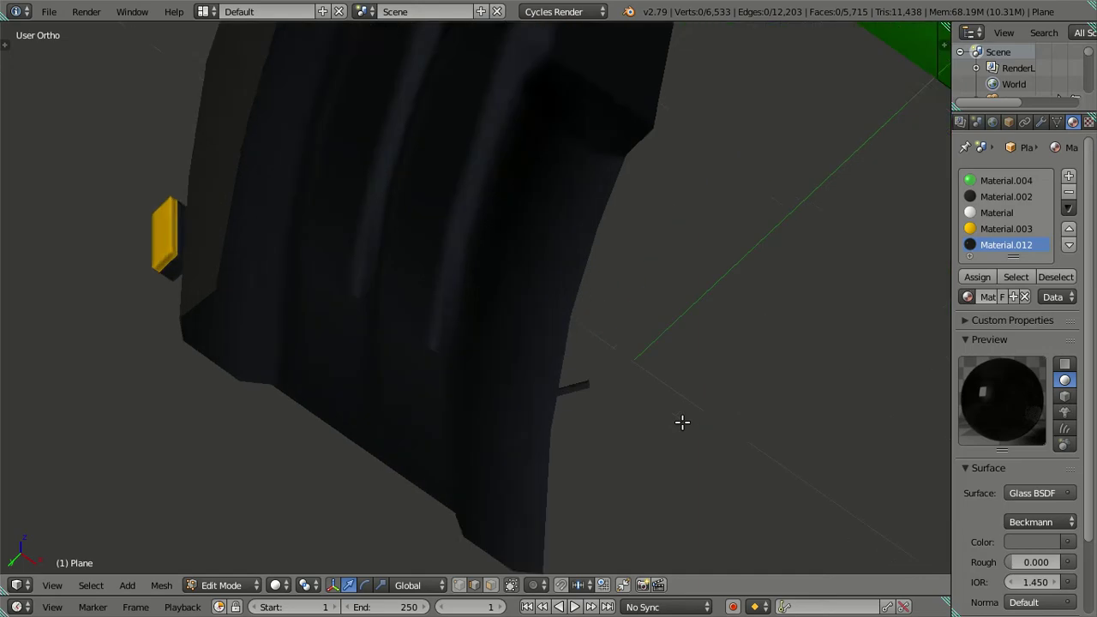
{"action": "scroll", "coordinate": [722, 411], "scroll_direction": "down", "scroll_amount": 4}
{"action": "mouse_move", "coordinate": [727, 406]}
{"action": "middle_mouse_down"}
{"action": "mouse_move", "coordinate": [587, 399]}
{"action": "mouse_move", "coordinate": [656, 359]}
{"action": "mouse_move", "coordinate": [700, 377]}
{"action": "mouse_move", "coordinate": [674, 354]}
{"action": "mouse_move", "coordinate": [592, 379]}
{"action": "mouse_move", "coordinate": [522, 260]}
{"action": "mouse_move", "coordinate": [573, 374]}
{"action": "mouse_move", "coordinate": [633, 390]}
{"action": "mouse_move", "coordinate": [619, 340]}
{"action": "middle_mouse_up"}
{"action": "scroll", "coordinate": [485, 257], "scroll_direction": "up", "scroll_amount": 2}
Select the curved panel's edge loop and extrude it along Y into a new strip
{"action": "right_click", "coordinate": [500, 212], "text": "alt"}
{"action": "mouse_move", "coordinate": [500, 212]}
{"action": "middle_mouse_down"}
{"action": "mouse_move", "coordinate": [568, 375]}
{"action": "mouse_move", "coordinate": [514, 326]}
{"action": "mouse_move", "coordinate": [642, 420]}
{"action": "mouse_move", "coordinate": [488, 401]}
{"action": "mouse_move", "coordinate": [409, 465]}
{"action": "mouse_move", "coordinate": [477, 482]}
{"action": "mouse_move", "coordinate": [518, 477]}
{"action": "mouse_move", "coordinate": [495, 385]}
{"action": "mouse_move", "coordinate": [502, 348]}
{"action": "mouse_move", "coordinate": [491, 377]}
{"action": "mouse_move", "coordinate": [459, 392]}
{"action": "mouse_move", "coordinate": [463, 372]}
{"action": "mouse_move", "coordinate": [529, 348]}
{"action": "mouse_move", "coordinate": [465, 363]}
{"action": "mouse_move", "coordinate": [460, 416]}
{"action": "mouse_move", "coordinate": [435, 310]}
{"action": "mouse_move", "coordinate": [663, 260]}
{"action": "mouse_move", "coordinate": [450, 314]}
{"action": "mouse_move", "coordinate": [477, 317]}
{"action": "mouse_move", "coordinate": [465, 318]}
{"action": "mouse_move", "coordinate": [607, 266]}
{"action": "mouse_move", "coordinate": [419, 252]}
{"action": "mouse_move", "coordinate": [433, 281]}
{"action": "middle_mouse_up"}
{"action": "key", "text": "g"}
{"action": "key", "text": "y"}
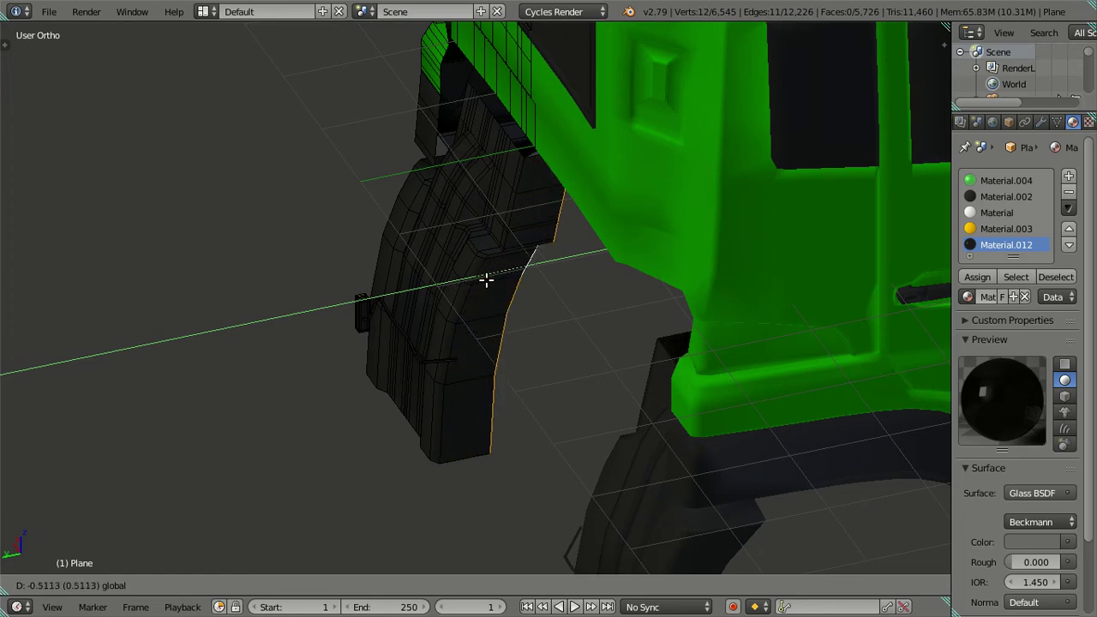
{"action": "left_click", "coordinate": [469, 278]}
{"action": "mouse_move", "coordinate": [469, 278]}
{"action": "middle_mouse_down"}
{"action": "mouse_move", "coordinate": [497, 257]}
{"action": "mouse_move", "coordinate": [494, 221]}
{"action": "mouse_move", "coordinate": [735, 186]}
{"action": "mouse_move", "coordinate": [460, 191]}
{"action": "mouse_move", "coordinate": [514, 247]}
{"action": "mouse_move", "coordinate": [511, 351]}
{"action": "mouse_move", "coordinate": [509, 333]}
{"action": "mouse_move", "coordinate": [537, 400]}
{"action": "mouse_move", "coordinate": [515, 302]}
{"action": "middle_mouse_up"}
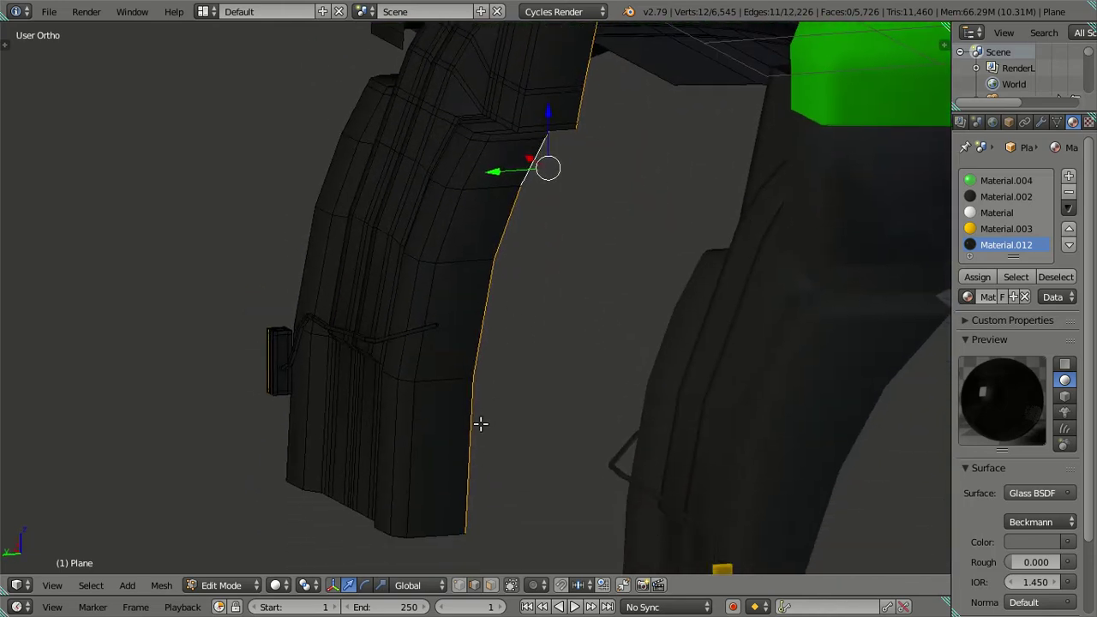
Circle-deselect the lower and upper vertices, then lower the remaining ones about 0.11 along Z
{"action": "key", "text": "c"}
{"action": "mouse_move", "coordinate": [465, 489]}
{"action": "middle_mouse_down"}
{"action": "mouse_move", "coordinate": [485, 269]}
{"action": "mouse_move", "coordinate": [528, 369]}
{"action": "middle_mouse_up"}
{"action": "right_click", "coordinate": [499, 248]}
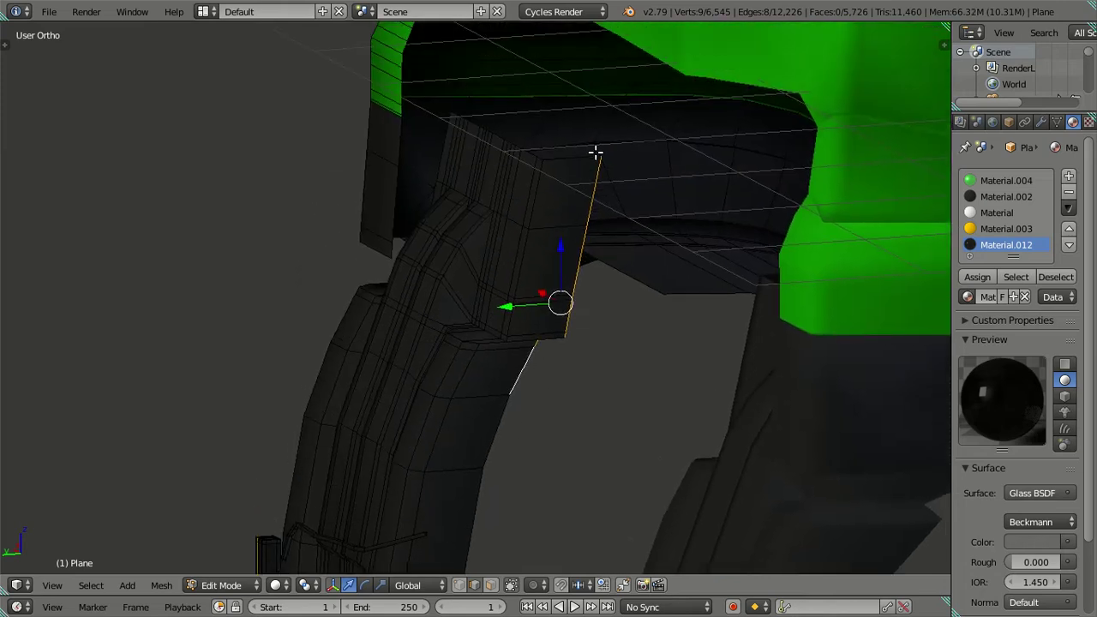
{"action": "key", "text": "c"}
{"action": "middle_click_drag", "start_coordinate": [602, 159], "coordinate": [588, 269]}
{"action": "right_click", "coordinate": [582, 284]}
{"action": "left_click_drag", "start_coordinate": [542, 284], "coordinate": [539, 306]}
{"action": "key", "text": "a"}
{"action": "mouse_move", "coordinate": [539, 306]}
{"action": "middle_mouse_down"}
{"action": "mouse_move", "coordinate": [631, 274]}
{"action": "mouse_move", "coordinate": [497, 305]}
{"action": "mouse_move", "coordinate": [494, 343]}
{"action": "mouse_move", "coordinate": [538, 385]}
{"action": "mouse_move", "coordinate": [549, 420]}
{"action": "mouse_move", "coordinate": [489, 339]}
{"action": "mouse_move", "coordinate": [451, 348]}
{"action": "mouse_move", "coordinate": [485, 301]}
{"action": "mouse_move", "coordinate": [651, 328]}
{"action": "mouse_move", "coordinate": [656, 342]}
{"action": "middle_mouse_up"}
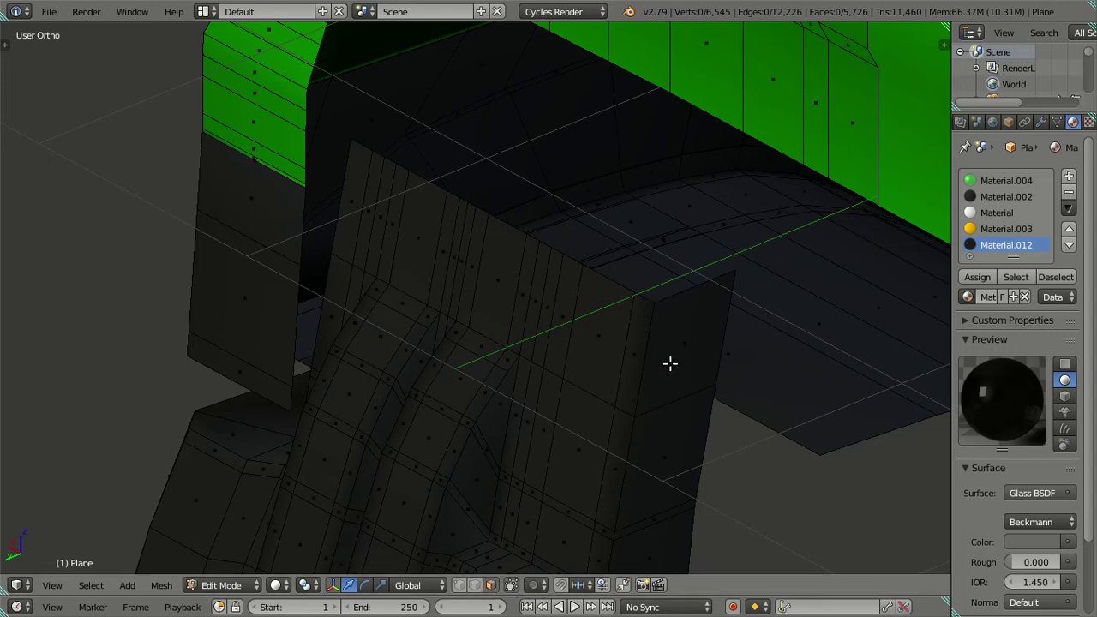
Delete the stray flat face and switch to edge select mode
{"action": "right_click", "coordinate": [670, 363]}
{"action": "key", "text": "x"}
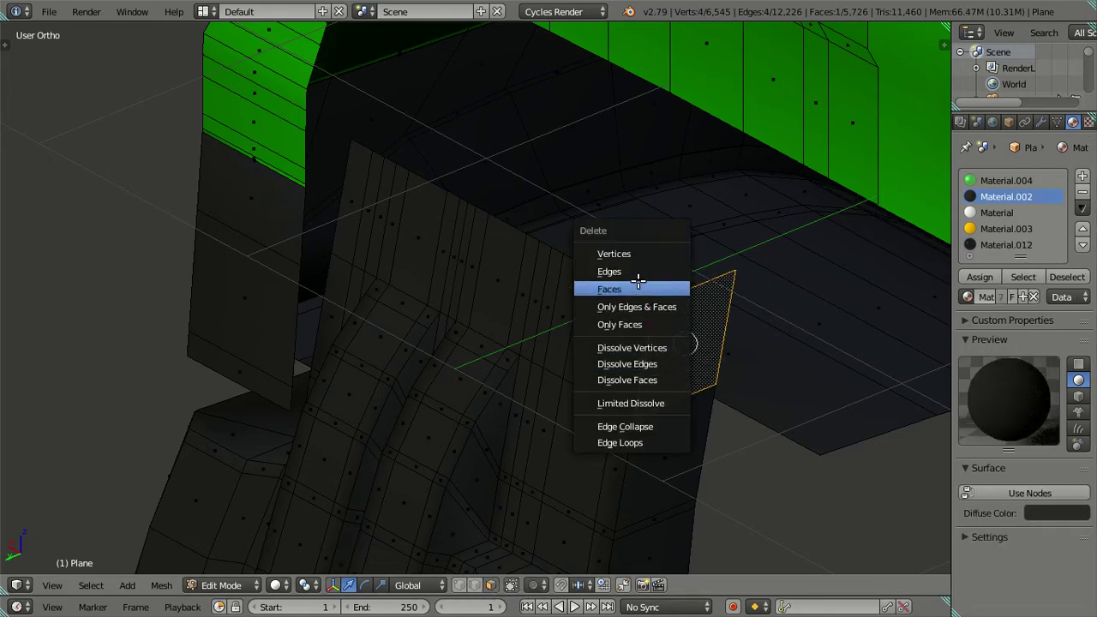
{"action": "left_click", "coordinate": [637, 286]}
{"action": "key", "text": "ctrl+Tab"}
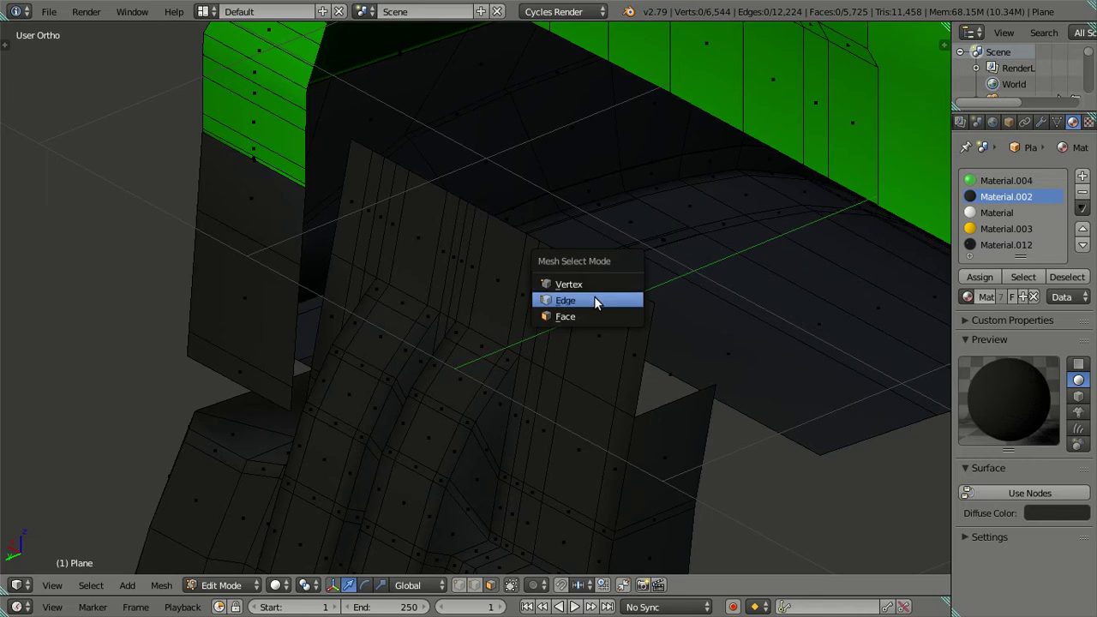
{"action": "left_click", "coordinate": [595, 300]}
Extrude the plane's top edge back along Y so it reaches under the cab
{"action": "left_click", "coordinate": [634, 294], "text": "alt"}
{"action": "middle_click_drag", "start_coordinate": [634, 294], "coordinate": [609, 297]}
{"action": "key", "text": "e"}
{"action": "right_click", "coordinate": [651, 289]}
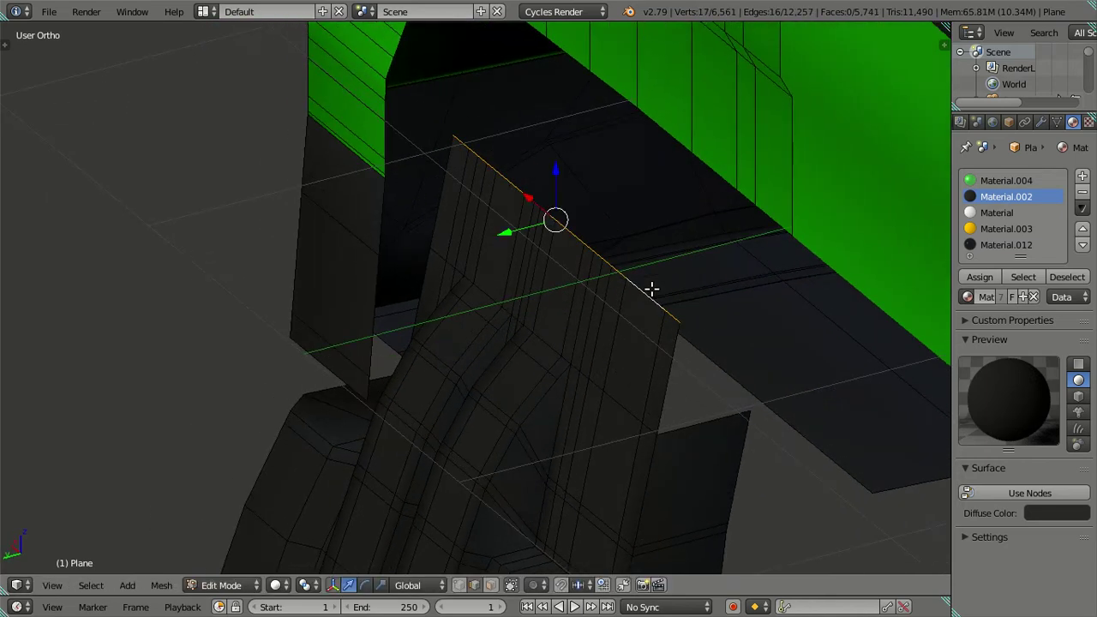
{"action": "mouse_move", "coordinate": [506, 233]}
{"action": "left_mouse_down"}
{"action": "mouse_move", "coordinate": [522, 245]}
{"action": "mouse_move", "coordinate": [663, 217]}
{"action": "left_mouse_up"}
{"action": "key", "text": "e"}
{"action": "right_click", "coordinate": [578, 248]}
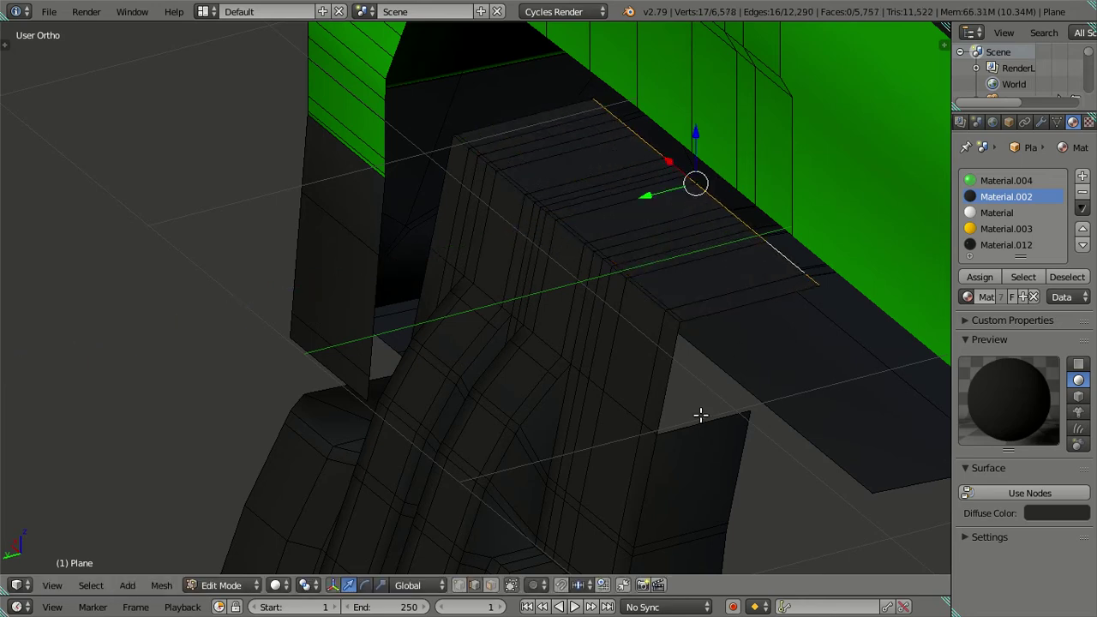
{"action": "scroll", "coordinate": [700, 415], "scroll_direction": "up", "scroll_amount": 1}
{"action": "middle_click_drag", "start_coordinate": [700, 414], "coordinate": [603, 380], "text": "shift"}
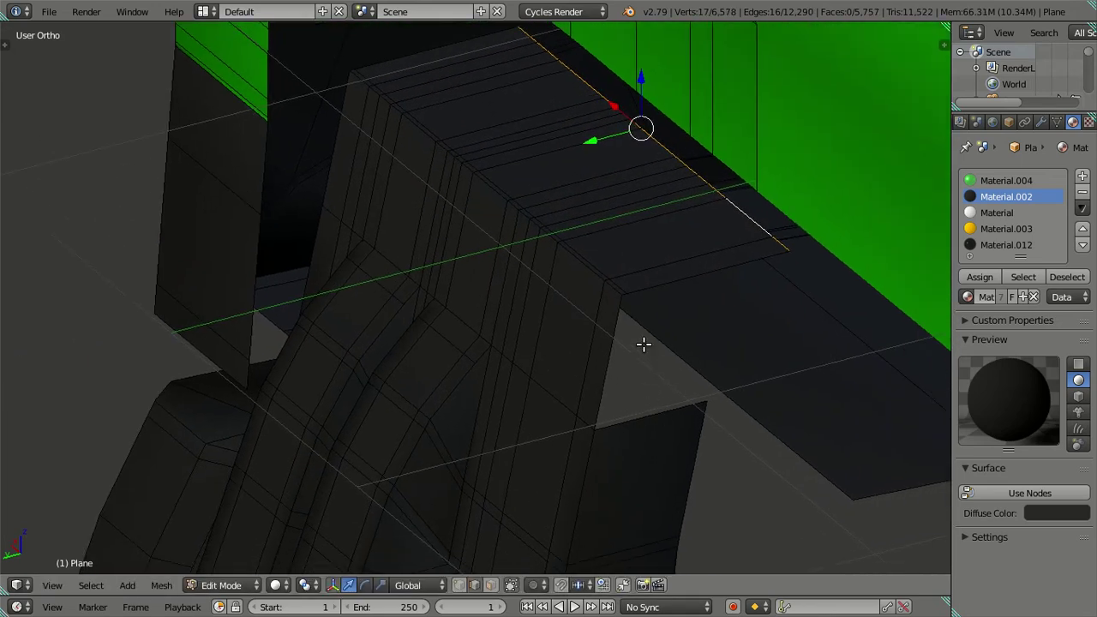
{"action": "mouse_move", "coordinate": [643, 288]}
{"action": "middle_mouse_down"}
{"action": "mouse_move", "coordinate": [683, 401]}
{"action": "mouse_move", "coordinate": [663, 352]}
{"action": "mouse_move", "coordinate": [706, 383]}
{"action": "mouse_move", "coordinate": [688, 390]}
{"action": "middle_mouse_up"}
{"action": "scroll", "coordinate": [663, 396], "scroll_direction": "up", "scroll_amount": 2}
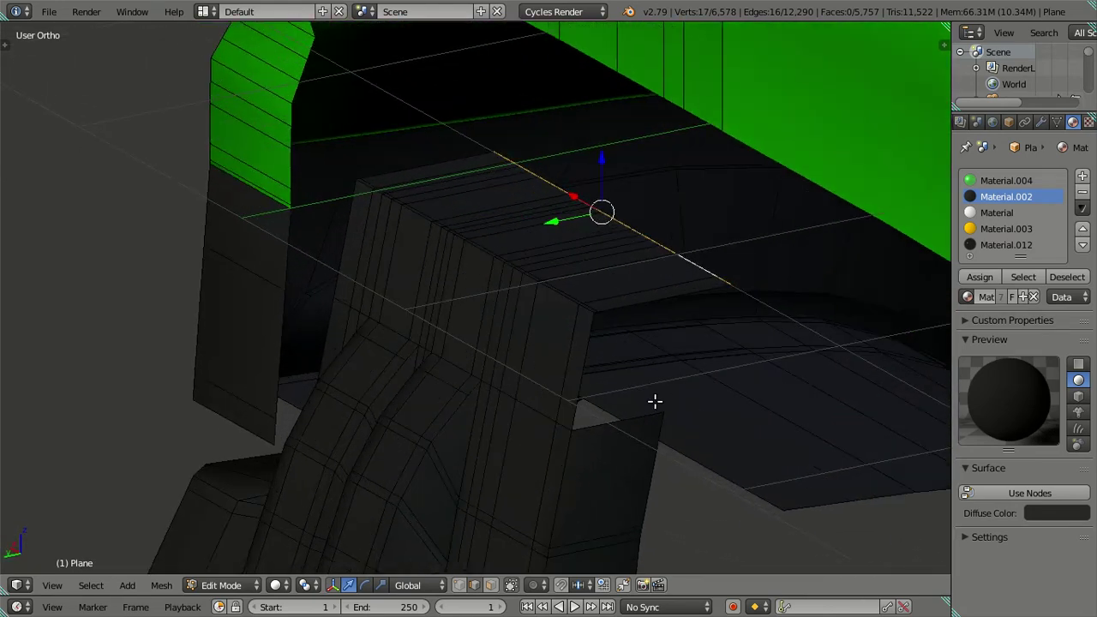
{"action": "middle_click_drag", "start_coordinate": [614, 437], "coordinate": [584, 313], "text": "shift"}
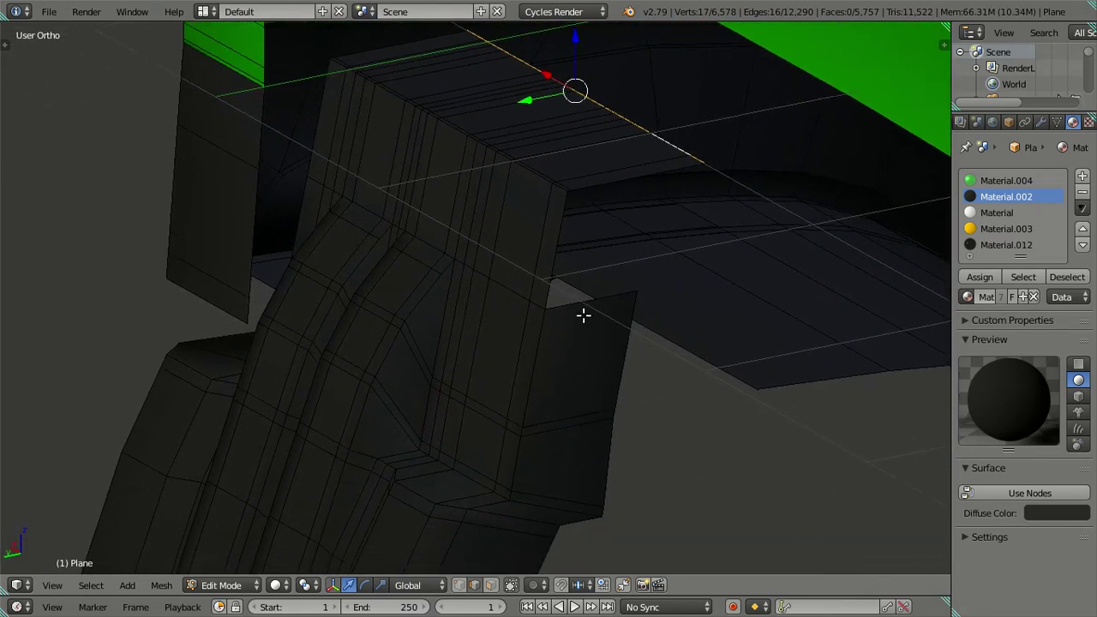
Add a support loop cut across the bracket panel
{"action": "key", "text": "ctrl+r"}
{"action": "left_click", "coordinate": [583, 313]}
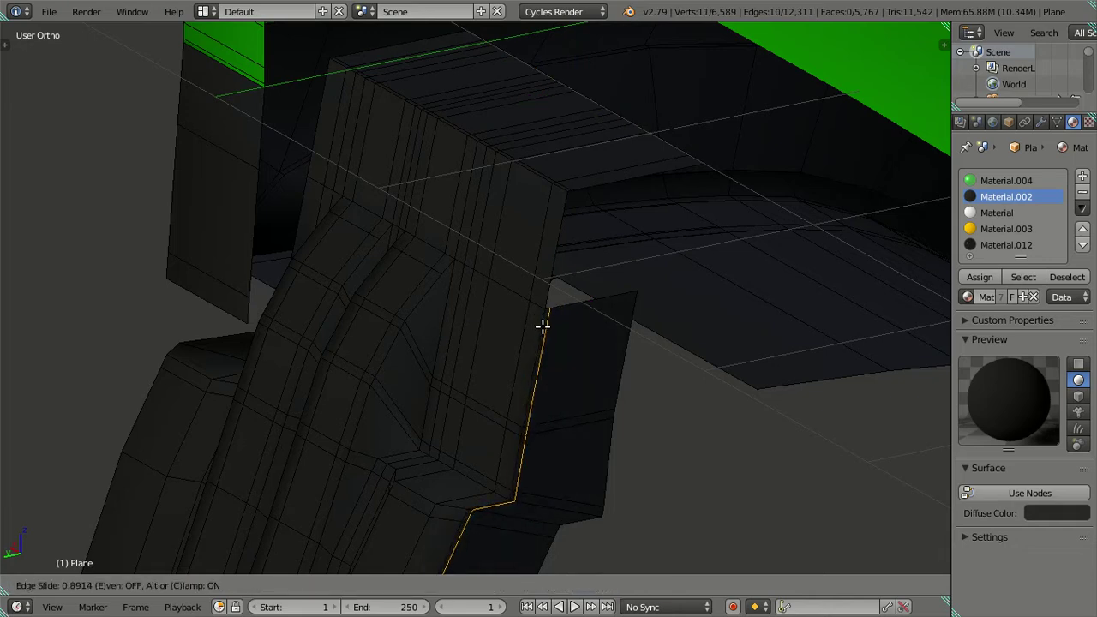
{"action": "left_click", "coordinate": [542, 326]}
{"action": "scroll", "coordinate": [560, 311], "scroll_direction": "up", "scroll_amount": 2}
{"action": "scroll", "coordinate": [614, 326], "scroll_direction": "up", "scroll_amount": 1}
{"action": "mouse_move", "coordinate": [614, 325]}
{"action": "middle_mouse_down", "text": "shift"}
{"action": "mouse_move", "coordinate": [580, 436]}
{"action": "mouse_move", "coordinate": [463, 473]}
{"action": "middle_mouse_up", "text": "shift"}
Fill the gaps at the panel corner with new faces built from the top, vertical and bottom edges
{"action": "right_click", "coordinate": [485, 453]}
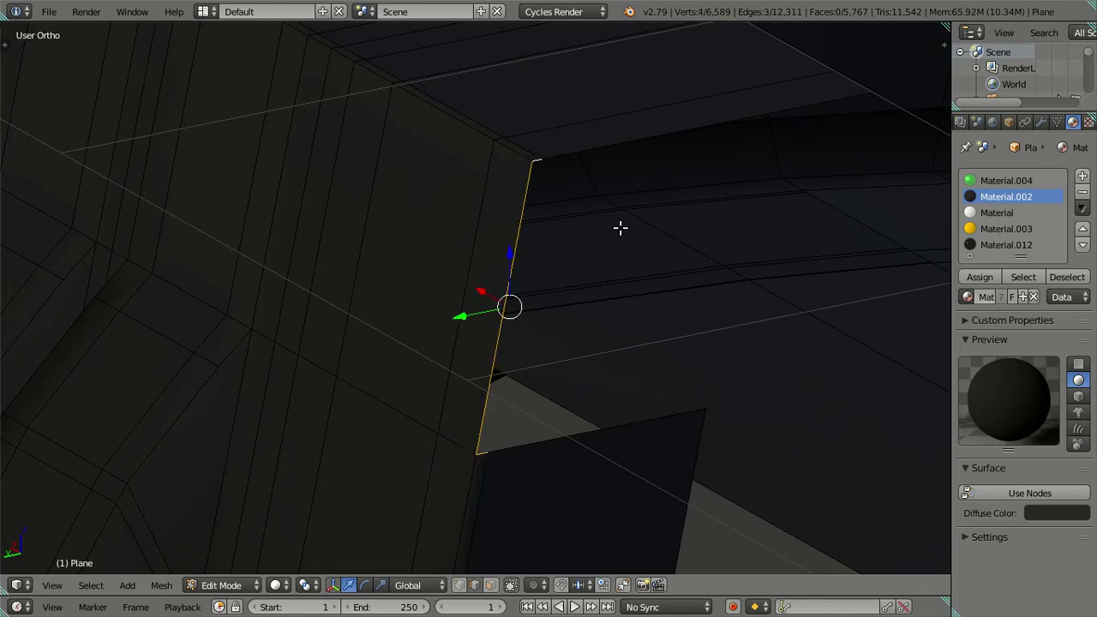
{"action": "key", "text": "f"}
{"action": "right_click", "coordinate": [624, 143]}
{"action": "right_click", "coordinate": [559, 435], "text": "ctrl"}
{"action": "right_click", "coordinate": [589, 146]}
{"action": "right_click", "coordinate": [526, 248], "text": "shift"}
{"action": "right_click", "coordinate": [551, 438], "text": "shift"}
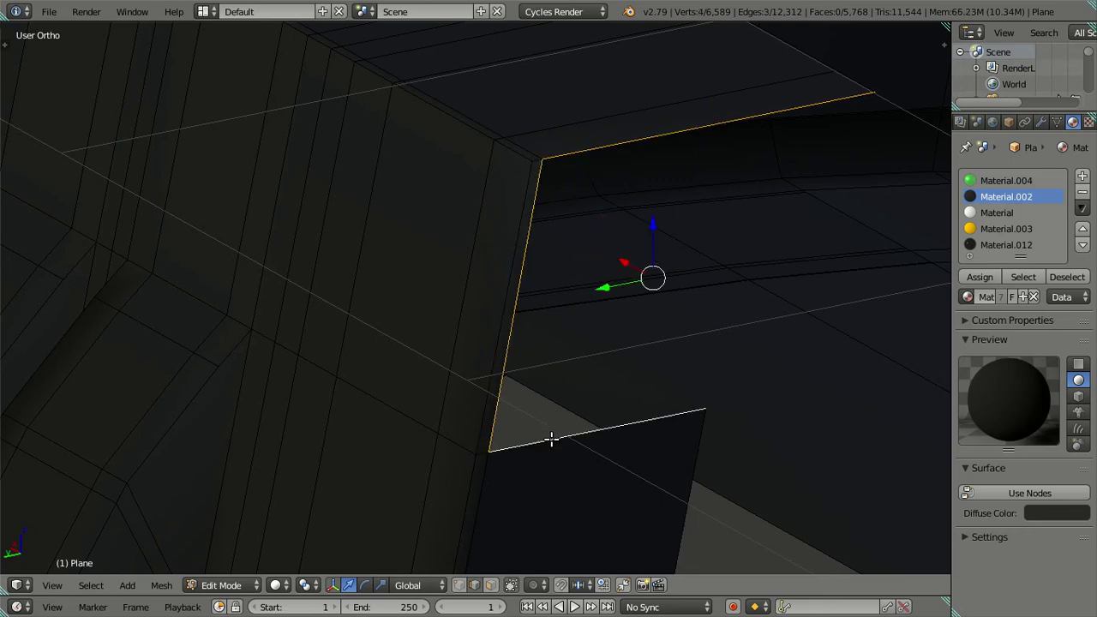
{"action": "key", "text": "f"}
{"action": "key", "text": "a"}
{"action": "mouse_move", "coordinate": [568, 419]}
{"action": "middle_mouse_down"}
{"action": "mouse_move", "coordinate": [536, 354]}
{"action": "mouse_move", "coordinate": [554, 288]}
{"action": "mouse_move", "coordinate": [556, 132]}
{"action": "middle_mouse_up"}
Select an edge path along the panel and slide it along Y
{"action": "right_click", "coordinate": [556, 134], "text": "alt"}
{"action": "middle_click_drag", "start_coordinate": [478, 239], "coordinate": [568, 123]}
{"action": "key", "text": "a"}
{"action": "mouse_move", "coordinate": [639, 154]}
{"action": "middle_mouse_down"}
{"action": "mouse_move", "coordinate": [632, 304]}
{"action": "mouse_move", "coordinate": [596, 303]}
{"action": "middle_mouse_up"}
{"action": "right_click", "coordinate": [442, 158]}
{"action": "right_click", "coordinate": [677, 340], "text": "ctrl"}
{"action": "left_click_drag", "start_coordinate": [496, 250], "coordinate": [463, 257]}
{"action": "key", "text": "a"}
{"action": "mouse_move", "coordinate": [512, 282]}
{"action": "middle_mouse_down"}
{"action": "mouse_move", "coordinate": [756, 487]}
{"action": "mouse_move", "coordinate": [729, 433]}
{"action": "mouse_move", "coordinate": [742, 429]}
{"action": "mouse_move", "coordinate": [592, 345]}
{"action": "mouse_move", "coordinate": [631, 289]}
{"action": "middle_mouse_up"}
{"action": "scroll", "coordinate": [742, 428], "scroll_direction": "down", "scroll_amount": 5}
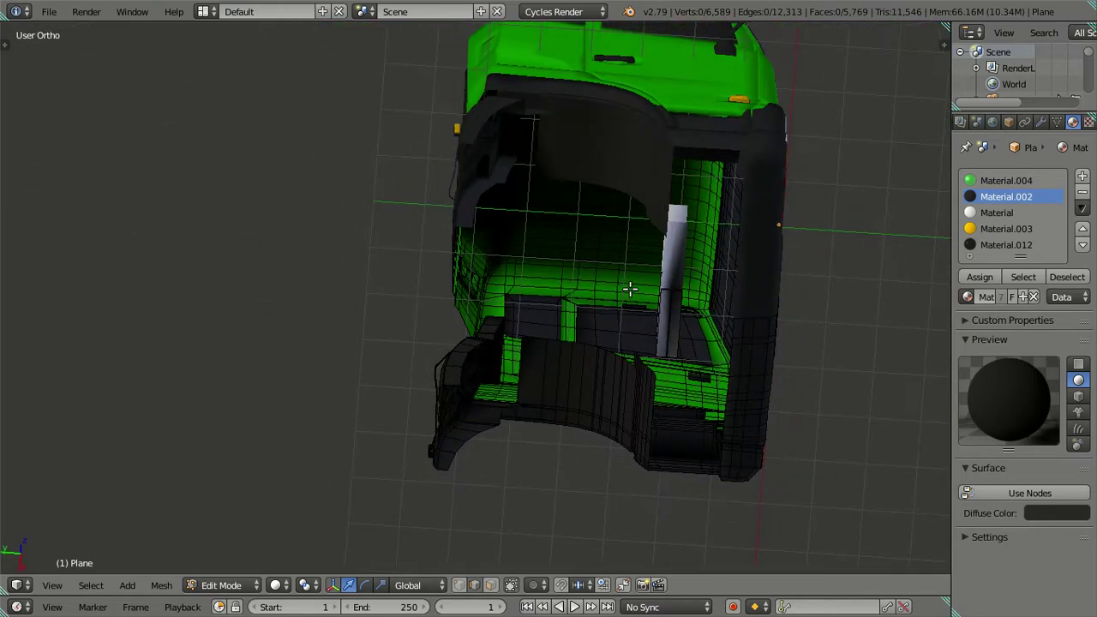
Orbit inside the cab and pick edge loops around the inner opening
{"action": "scroll", "coordinate": [631, 289], "scroll_direction": "up", "scroll_amount": 3}
{"action": "scroll", "coordinate": [563, 365], "scroll_direction": "up", "scroll_amount": 3}
{"action": "right_click", "coordinate": [559, 417], "text": "alt"}
{"action": "mouse_move", "coordinate": [559, 416]}
{"action": "middle_mouse_down"}
{"action": "mouse_move", "coordinate": [586, 431]}
{"action": "mouse_move", "coordinate": [593, 368]}
{"action": "mouse_move", "coordinate": [565, 370]}
{"action": "mouse_move", "coordinate": [614, 436]}
{"action": "mouse_move", "coordinate": [630, 546]}
{"action": "mouse_move", "coordinate": [631, 443]}
{"action": "middle_mouse_up"}
{"action": "scroll", "coordinate": [590, 368], "scroll_direction": "up", "scroll_amount": 2}
{"action": "right_click", "coordinate": [617, 474]}
{"action": "scroll", "coordinate": [664, 385], "scroll_direction": "up", "scroll_amount": 2}
{"action": "mouse_move", "coordinate": [663, 385]}
{"action": "middle_mouse_down"}
{"action": "mouse_move", "coordinate": [632, 455]}
{"action": "mouse_move", "coordinate": [600, 477]}
{"action": "mouse_move", "coordinate": [617, 522]}
{"action": "mouse_move", "coordinate": [683, 393]}
{"action": "mouse_move", "coordinate": [692, 448]}
{"action": "mouse_move", "coordinate": [703, 414]}
{"action": "mouse_move", "coordinate": [688, 534]}
{"action": "mouse_move", "coordinate": [677, 494]}
{"action": "mouse_move", "coordinate": [557, 410]}
{"action": "middle_mouse_up"}
{"action": "right_click", "coordinate": [639, 308], "text": "alt"}
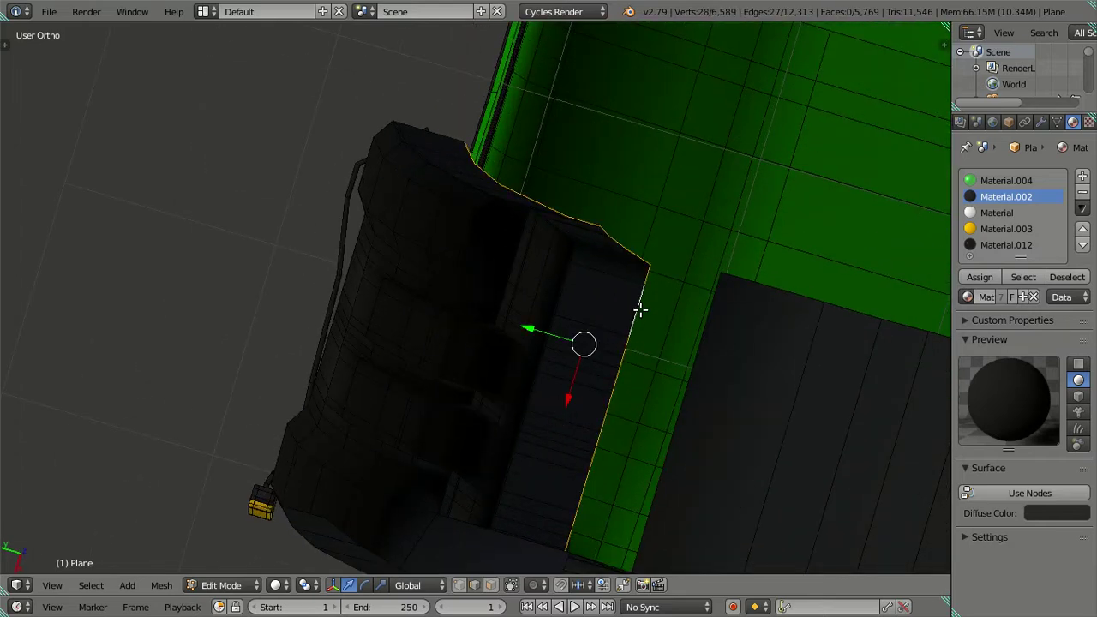
{"action": "mouse_move", "coordinate": [628, 392]}
{"action": "middle_mouse_down"}
{"action": "mouse_move", "coordinate": [619, 424]}
{"action": "mouse_move", "coordinate": [566, 460]}
{"action": "mouse_move", "coordinate": [625, 206]}
{"action": "mouse_move", "coordinate": [549, 397]}
{"action": "mouse_move", "coordinate": [655, 241]}
{"action": "middle_mouse_up"}
Select the opening's border edge loop, extrude it in place and scale the new ring outward
{"action": "key", "text": "a"}
{"action": "right_click", "coordinate": [656, 237]}
{"action": "right_click", "coordinate": [656, 237], "text": "alt"}
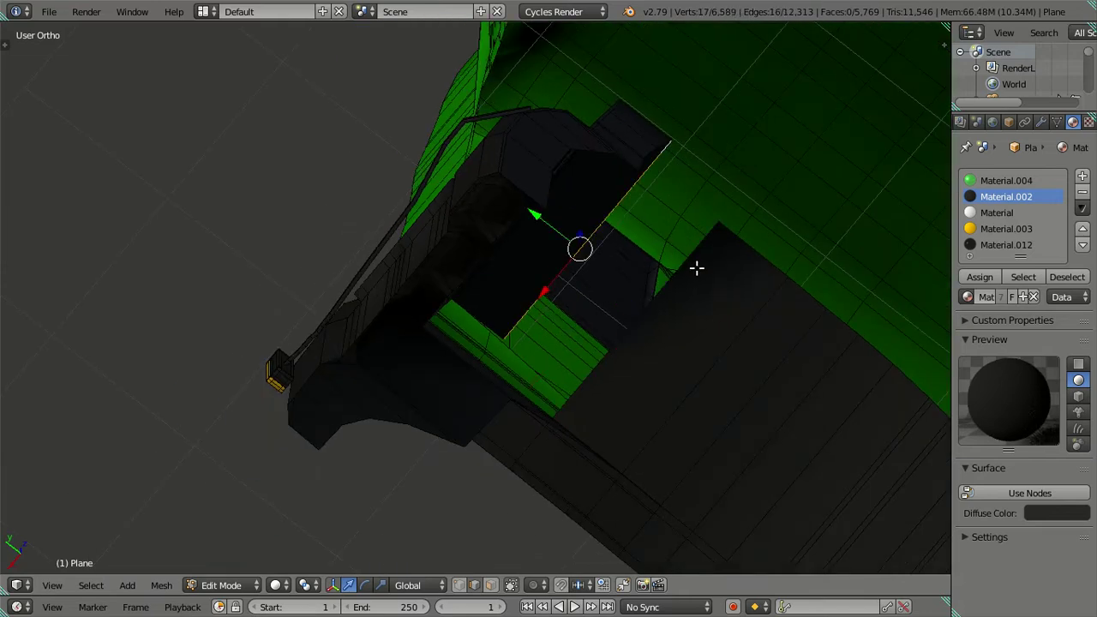
{"action": "key", "text": "e"}
{"action": "right_click", "coordinate": [703, 299]}
{"action": "key", "text": "s"}
{"action": "left_click", "coordinate": [617, 277]}
Deselect all and orbit to view the cab side and wheel arch
{"action": "key", "text": "a"}
{"action": "mouse_move", "coordinate": [626, 270]}
{"action": "middle_mouse_down"}
{"action": "mouse_move", "coordinate": [636, 248]}
{"action": "mouse_move", "coordinate": [703, 348]}
{"action": "mouse_move", "coordinate": [710, 420]}
{"action": "mouse_move", "coordinate": [559, 403]}
{"action": "mouse_move", "coordinate": [451, 309]}
{"action": "mouse_move", "coordinate": [590, 289]}
{"action": "mouse_move", "coordinate": [373, 370]}
{"action": "mouse_move", "coordinate": [482, 368]}
{"action": "mouse_move", "coordinate": [455, 368]}
{"action": "mouse_move", "coordinate": [611, 396]}
{"action": "mouse_move", "coordinate": [580, 335]}
{"action": "mouse_move", "coordinate": [695, 326]}
{"action": "mouse_move", "coordinate": [541, 327]}
{"action": "mouse_move", "coordinate": [590, 446]}
{"action": "middle_mouse_up"}
{"action": "scroll", "coordinate": [373, 370], "scroll_direction": "down", "scroll_amount": 3}
{"action": "scroll", "coordinate": [372, 395], "scroll_direction": "down", "scroll_amount": 4}
{"action": "scroll", "coordinate": [570, 420], "scroll_direction": "up", "scroll_amount": 5}
Check the whole cab outside Edit Mode, then return to editing at the lower right bumper corner
{"action": "key", "text": "Tab"}
{"action": "scroll", "coordinate": [611, 294], "scroll_direction": "up", "scroll_amount": 3}
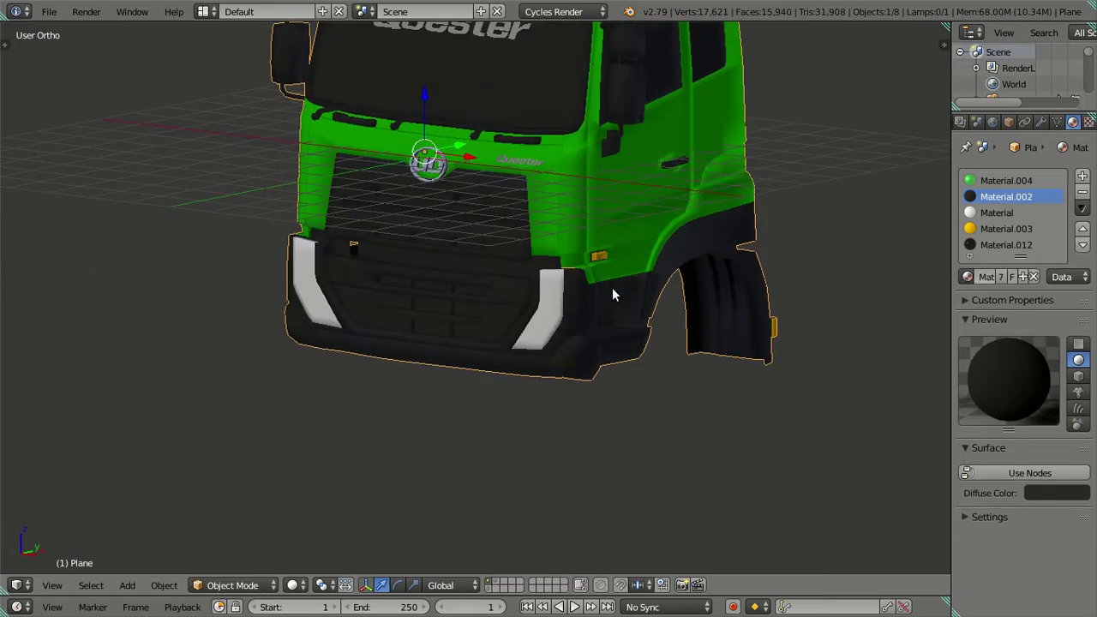
{"action": "scroll", "coordinate": [609, 309], "scroll_direction": "up", "scroll_amount": 3}
{"action": "key", "text": "Tab"}
{"action": "scroll", "coordinate": [629, 304], "scroll_direction": "down", "scroll_amount": 3}
{"action": "mouse_move", "coordinate": [629, 304]}
{"action": "middle_mouse_down"}
{"action": "mouse_move", "coordinate": [521, 316]}
{"action": "mouse_move", "coordinate": [493, 347]}
{"action": "middle_mouse_up"}
{"action": "scroll", "coordinate": [522, 316], "scroll_direction": "up", "scroll_amount": 2}
Select the linked bumper corner, lower bumper and grille bar pieces, excluding the small piece above the grille
{"action": "key", "text": "l"}
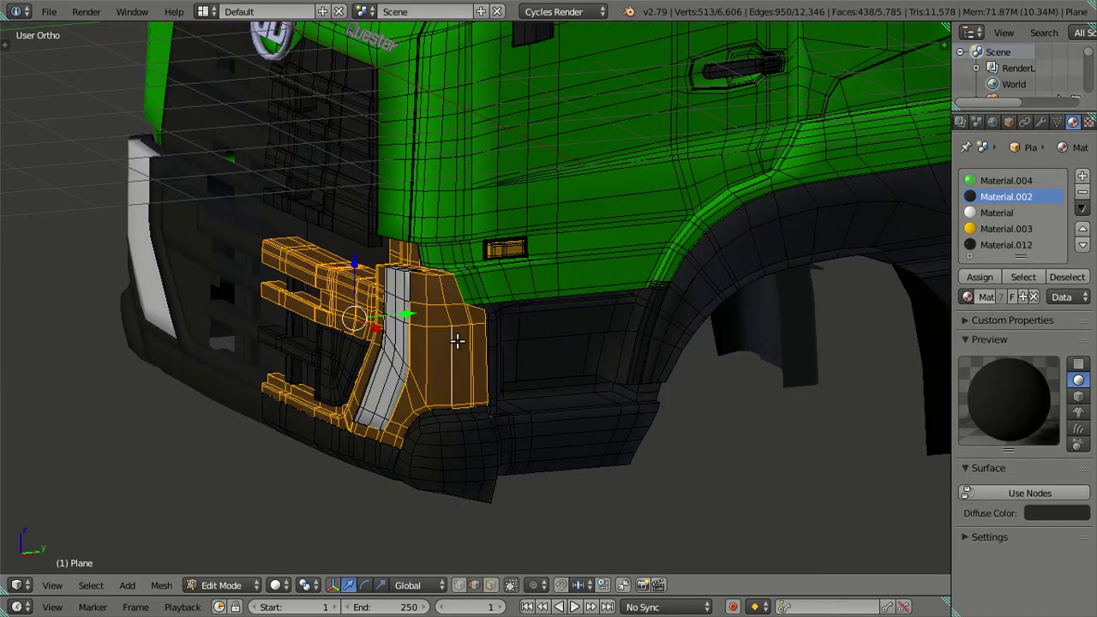
{"action": "key", "text": "l"}
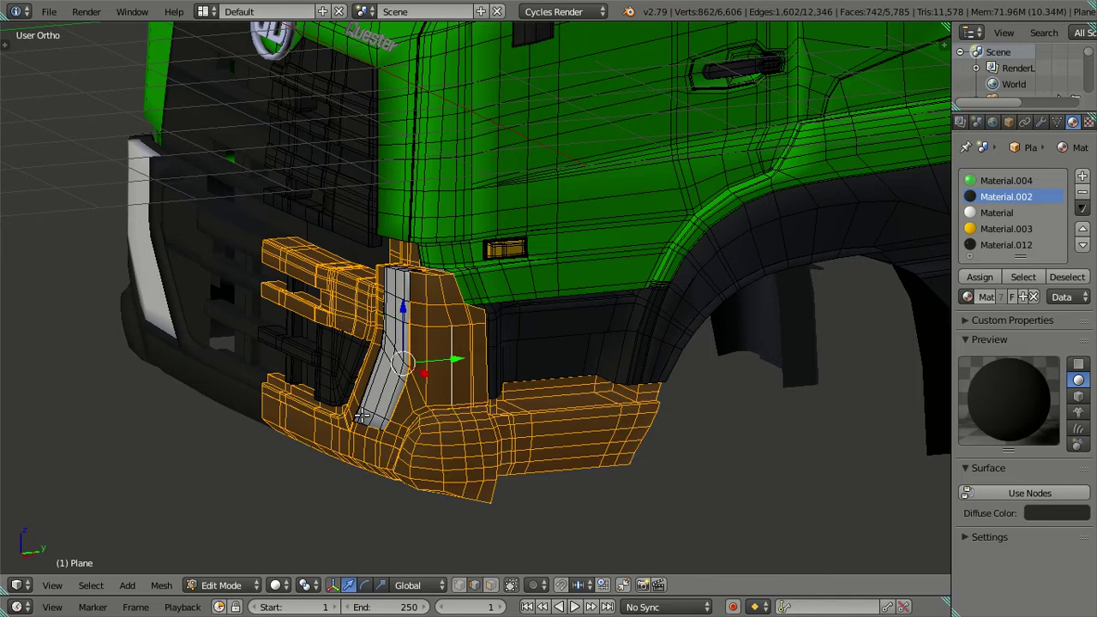
{"action": "key", "text": "l"}
{"action": "key", "text": "l"}
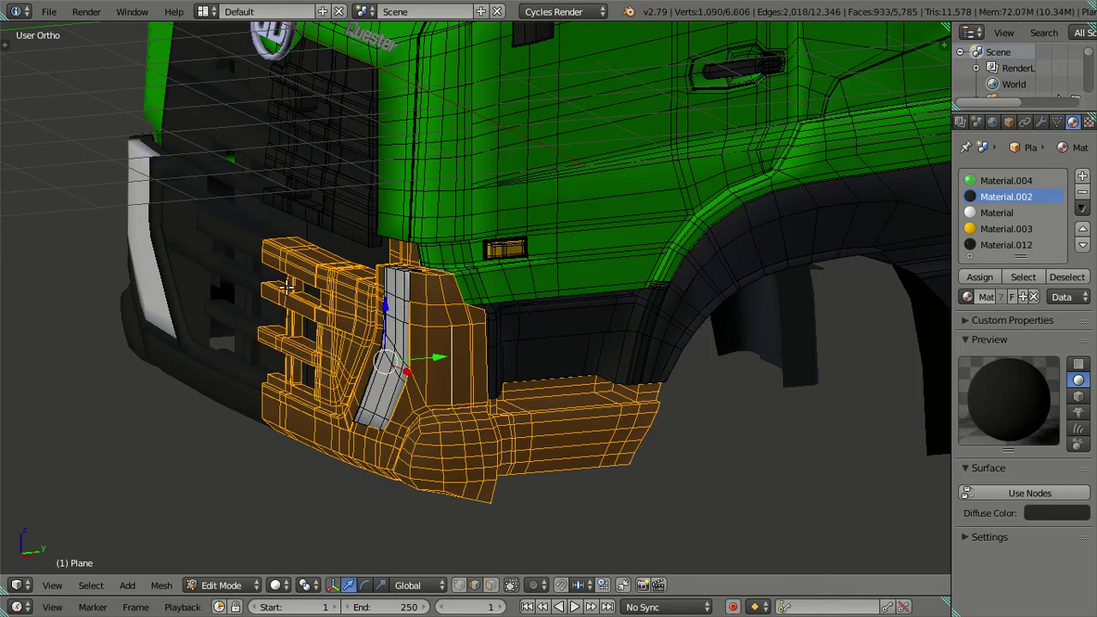
{"action": "key", "text": "l"}
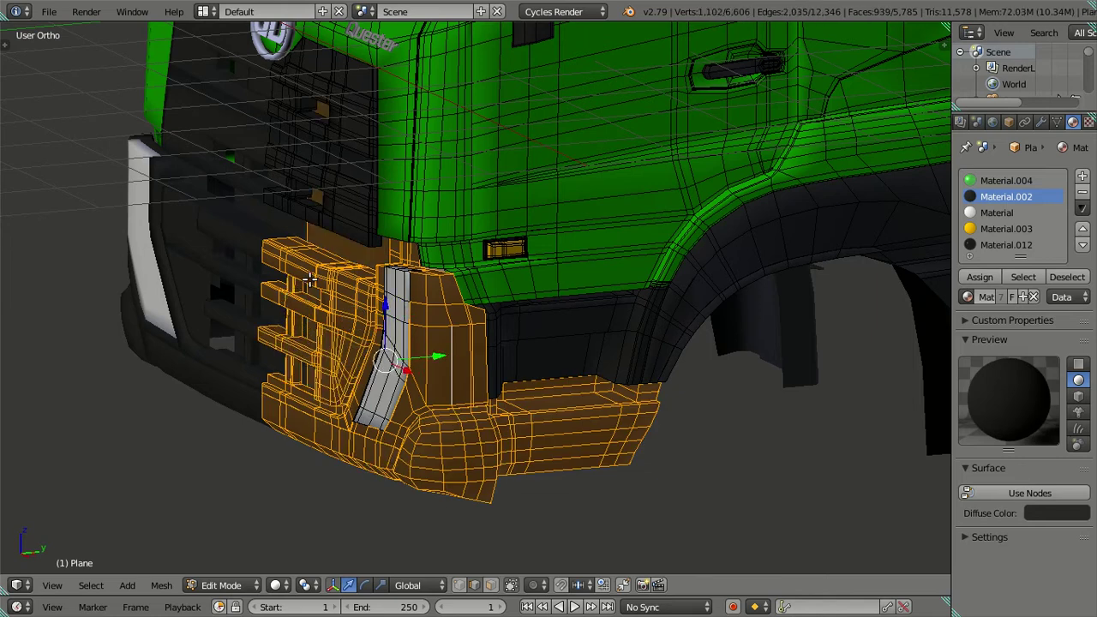
{"action": "key", "text": "shift+l"}
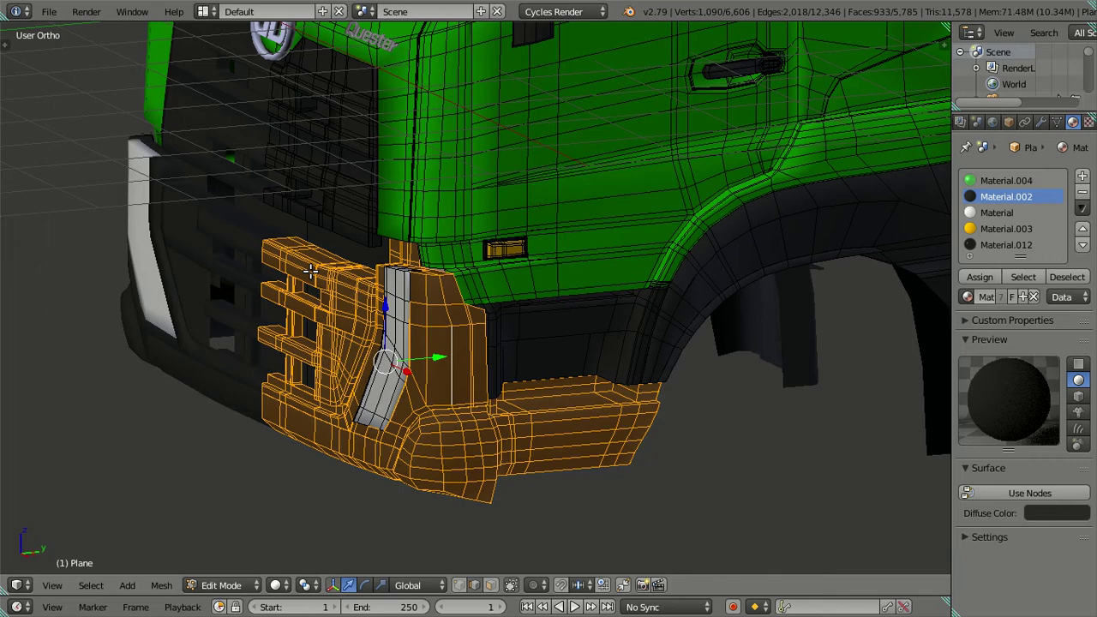
Hide the selected bumper and grille pieces and frame the white bracket plate
{"action": "key", "text": "h"}
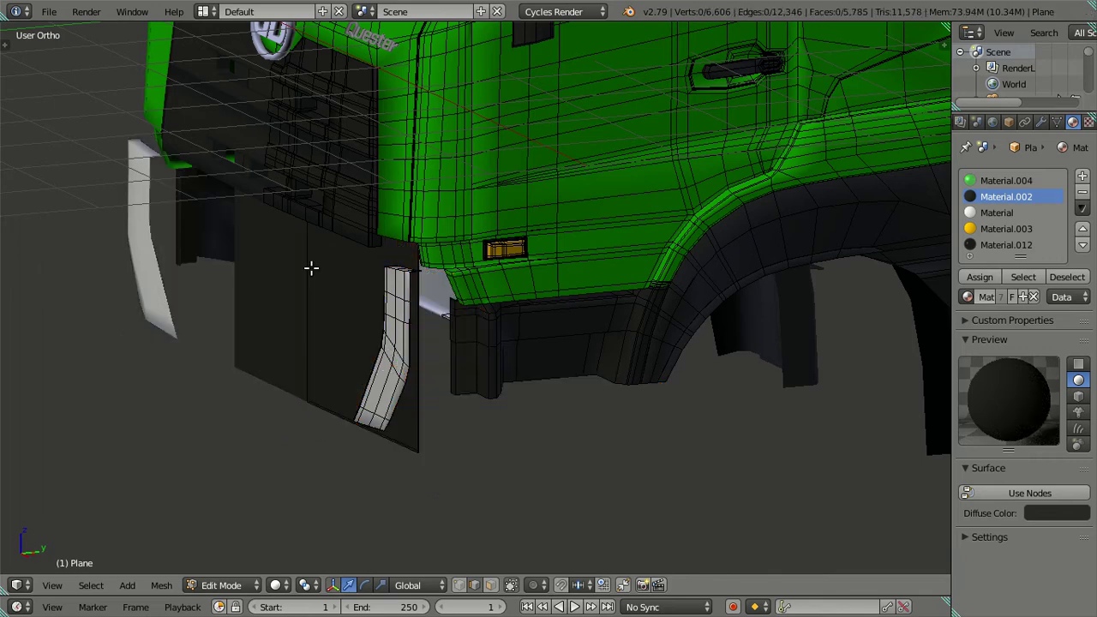
{"action": "middle_click_drag", "start_coordinate": [311, 265], "coordinate": [459, 273]}
{"action": "mouse_move", "coordinate": [611, 279]}
{"action": "middle_mouse_down", "text": "shift"}
{"action": "mouse_move", "coordinate": [589, 295]}
{"action": "mouse_move", "coordinate": [607, 325]}
{"action": "mouse_move", "coordinate": [514, 309]}
{"action": "mouse_move", "coordinate": [527, 325]}
{"action": "mouse_move", "coordinate": [617, 277]}
{"action": "mouse_move", "coordinate": [502, 321]}
{"action": "mouse_move", "coordinate": [492, 343]}
{"action": "middle_mouse_up", "text": "shift"}
{"action": "scroll", "coordinate": [480, 369], "scroll_direction": "up", "scroll_amount": 3}
{"action": "mouse_move", "coordinate": [446, 422]}
{"action": "middle_mouse_down"}
{"action": "mouse_move", "coordinate": [560, 240]}
{"action": "mouse_move", "coordinate": [522, 250]}
{"action": "mouse_move", "coordinate": [541, 247]}
{"action": "middle_mouse_up"}
{"action": "scroll", "coordinate": [528, 245], "scroll_direction": "up", "scroll_amount": 3}
{"action": "scroll", "coordinate": [506, 232], "scroll_direction": "up", "scroll_amount": 2}
{"action": "scroll", "coordinate": [508, 232], "scroll_direction": "down", "scroll_amount": 2}
{"action": "middle_click_drag", "start_coordinate": [689, 286], "coordinate": [417, 232]}
{"action": "scroll", "coordinate": [482, 222], "scroll_direction": "up", "scroll_amount": 2}
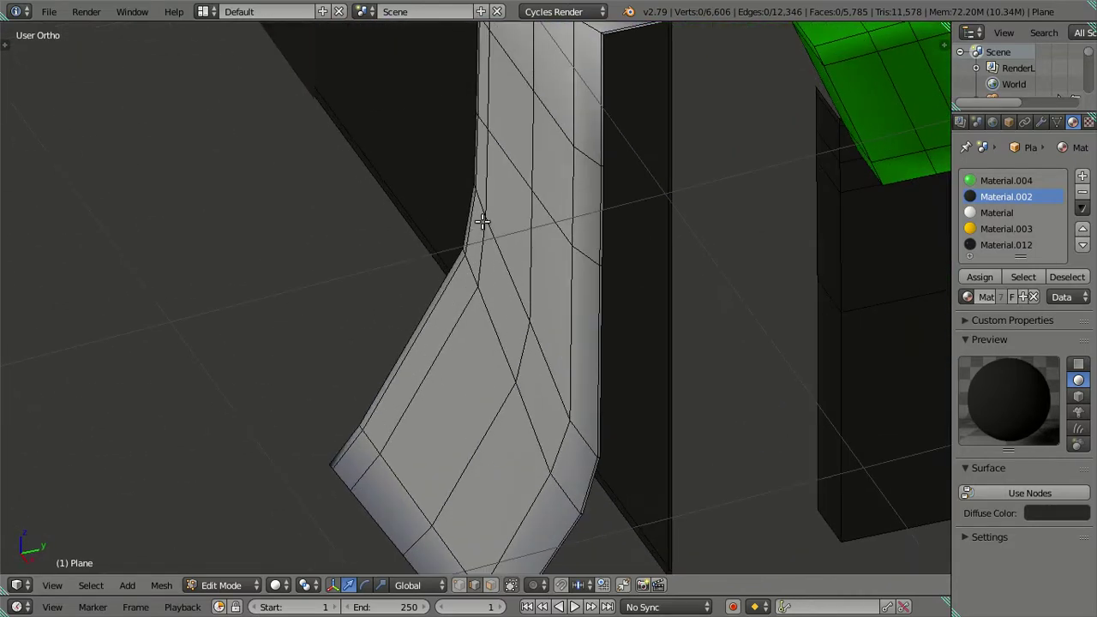
{"action": "scroll", "coordinate": [539, 415], "scroll_direction": "down", "scroll_amount": 2}
{"action": "scroll", "coordinate": [526, 457], "scroll_direction": "up", "scroll_amount": 2}
{"action": "mouse_move", "coordinate": [529, 443]}
{"action": "middle_mouse_down", "text": "shift"}
{"action": "mouse_move", "coordinate": [695, 223]}
{"action": "mouse_move", "coordinate": [422, 449]}
{"action": "middle_mouse_up", "text": "shift"}
Select the dark panel behind the bracket as a linked piece and hide it
{"action": "right_click", "coordinate": [435, 379]}
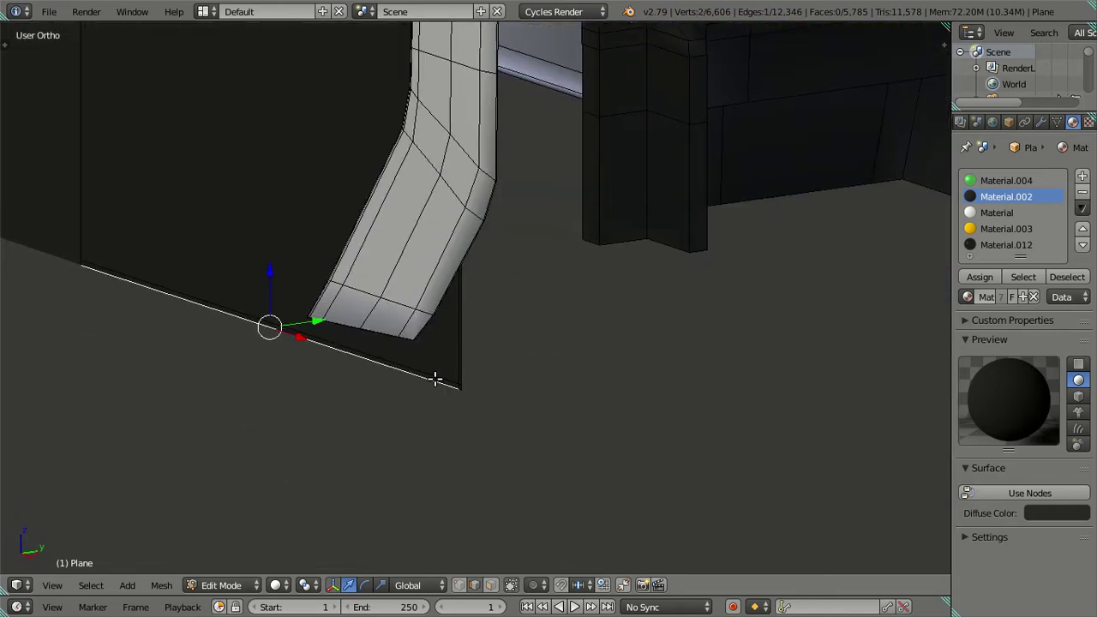
{"action": "key", "text": "l"}
{"action": "key", "text": "h"}
{"action": "scroll", "coordinate": [431, 385], "scroll_direction": "down", "scroll_amount": 1}
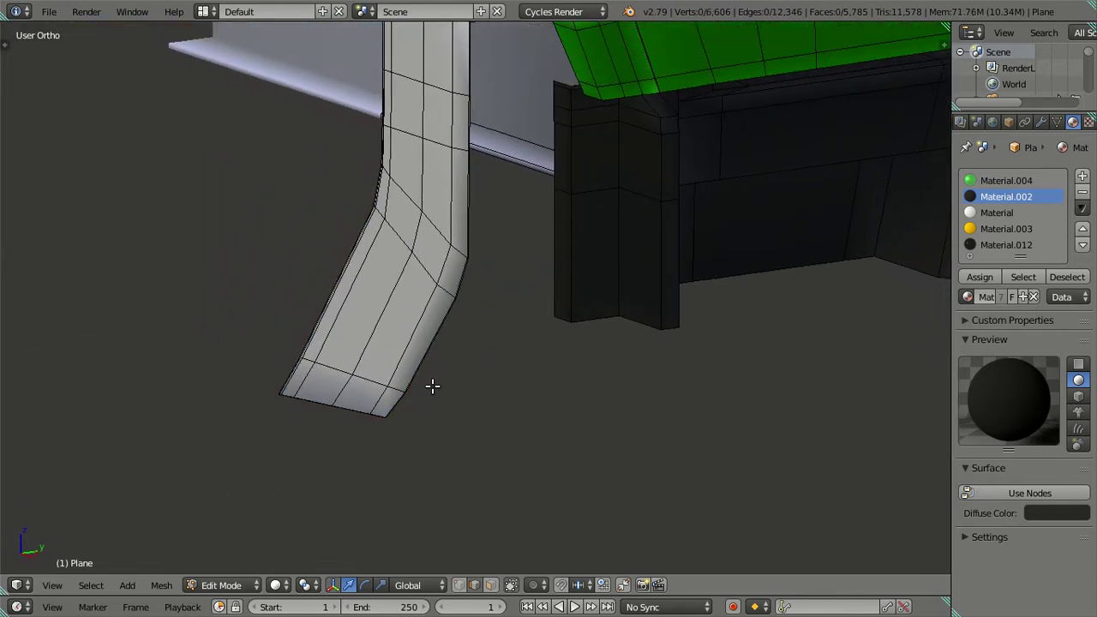
{"action": "scroll", "coordinate": [432, 384], "scroll_direction": "up", "scroll_amount": 5}
{"action": "scroll", "coordinate": [433, 384], "scroll_direction": "up", "scroll_amount": 1}
Select the edge loop along the white plate's outer edge
{"action": "right_click", "coordinate": [405, 360], "text": "alt"}
{"action": "scroll", "coordinate": [406, 356], "scroll_direction": "down", "scroll_amount": 2}
{"action": "scroll", "coordinate": [248, 536], "scroll_direction": "up", "scroll_amount": 2}
{"action": "mouse_move", "coordinate": [282, 541]}
{"action": "middle_mouse_down", "text": "shift"}
{"action": "mouse_move", "coordinate": [528, 443]}
{"action": "mouse_move", "coordinate": [569, 365]}
{"action": "mouse_move", "coordinate": [557, 340]}
{"action": "middle_mouse_up", "text": "shift"}
{"action": "scroll", "coordinate": [428, 527], "scroll_direction": "up", "scroll_amount": 2}
{"action": "scroll", "coordinate": [412, 487], "scroll_direction": "down", "scroll_amount": 4}
{"action": "mouse_move", "coordinate": [154, 237]}
{"action": "middle_mouse_down"}
{"action": "mouse_move", "coordinate": [391, 482]}
{"action": "mouse_move", "coordinate": [517, 386]}
{"action": "mouse_move", "coordinate": [519, 448]}
{"action": "mouse_move", "coordinate": [473, 296]}
{"action": "middle_mouse_up"}
{"action": "scroll", "coordinate": [500, 380], "scroll_direction": "up", "scroll_amount": 2}
{"action": "scroll", "coordinate": [461, 396], "scroll_direction": "up", "scroll_amount": 2}
{"action": "scroll", "coordinate": [461, 397], "scroll_direction": "down", "scroll_amount": 2}
{"action": "scroll", "coordinate": [473, 297], "scroll_direction": "up", "scroll_amount": 2}
{"action": "scroll", "coordinate": [473, 297], "scroll_direction": "up", "scroll_amount": 3}
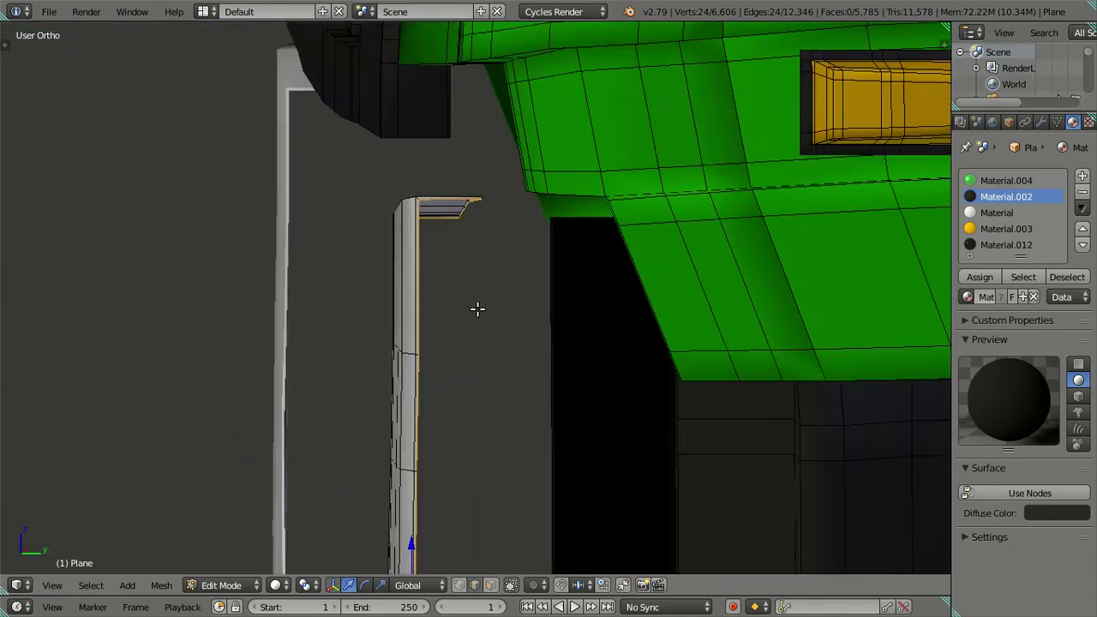
{"action": "scroll", "coordinate": [478, 307], "scroll_direction": "up", "scroll_amount": 2}
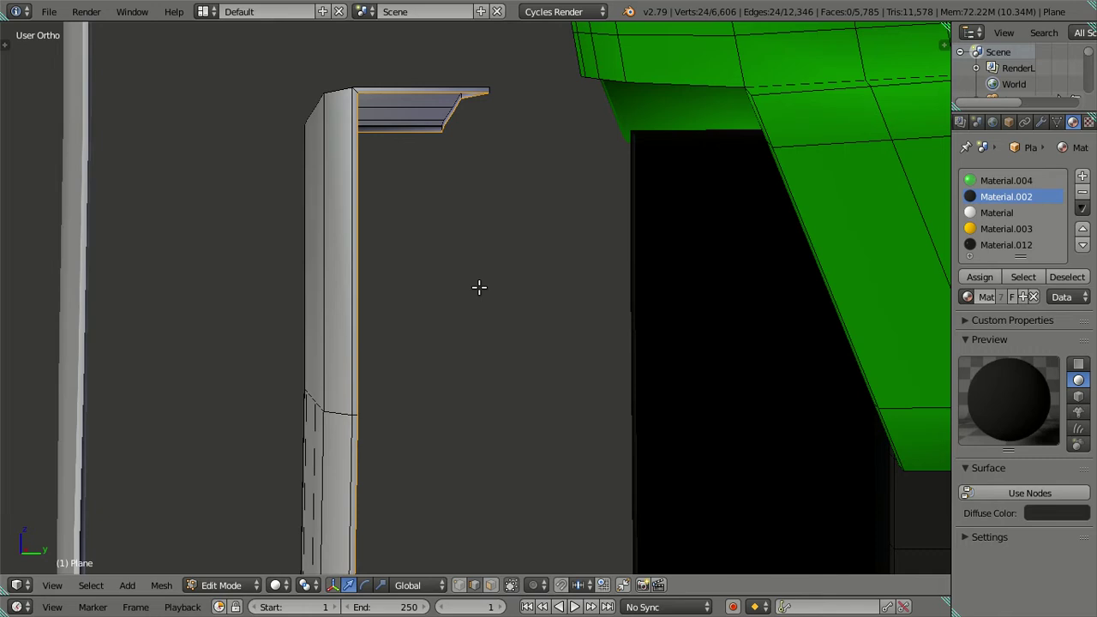
Inspect the bent plate beside the green hull and switch to face select mode
{"action": "mouse_move", "coordinate": [476, 263]}
{"action": "middle_mouse_down"}
{"action": "mouse_move", "coordinate": [431, 360]}
{"action": "mouse_move", "coordinate": [558, 120]}
{"action": "mouse_move", "coordinate": [431, 423]}
{"action": "mouse_move", "coordinate": [519, 333]}
{"action": "middle_mouse_up"}
{"action": "scroll", "coordinate": [502, 354], "scroll_direction": "up", "scroll_amount": 3}
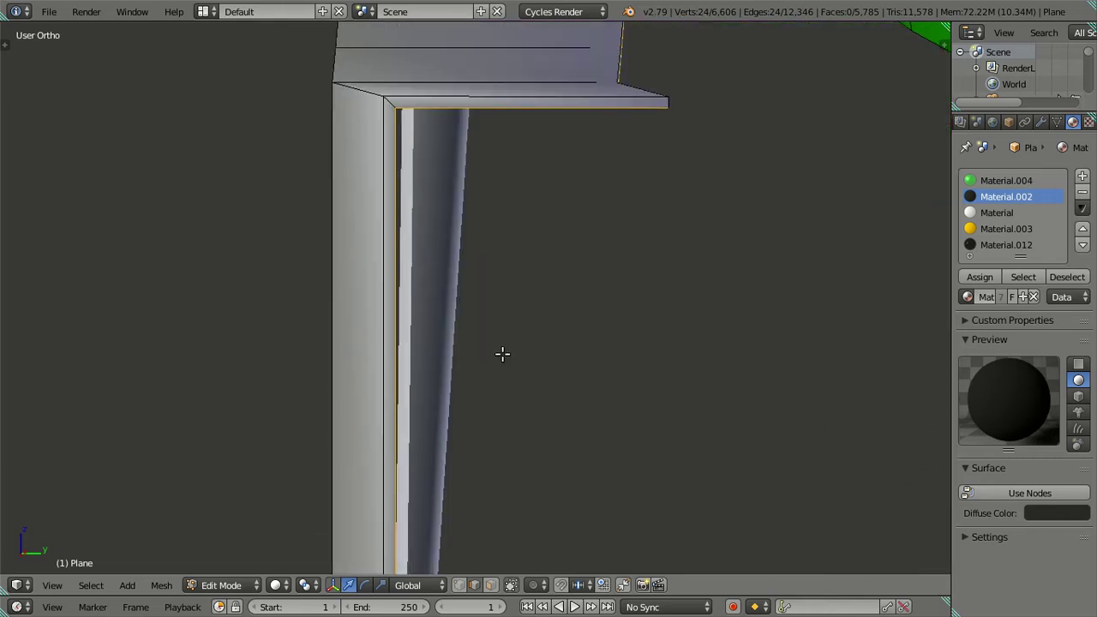
{"action": "scroll", "coordinate": [505, 297], "scroll_direction": "down", "scroll_amount": 2}
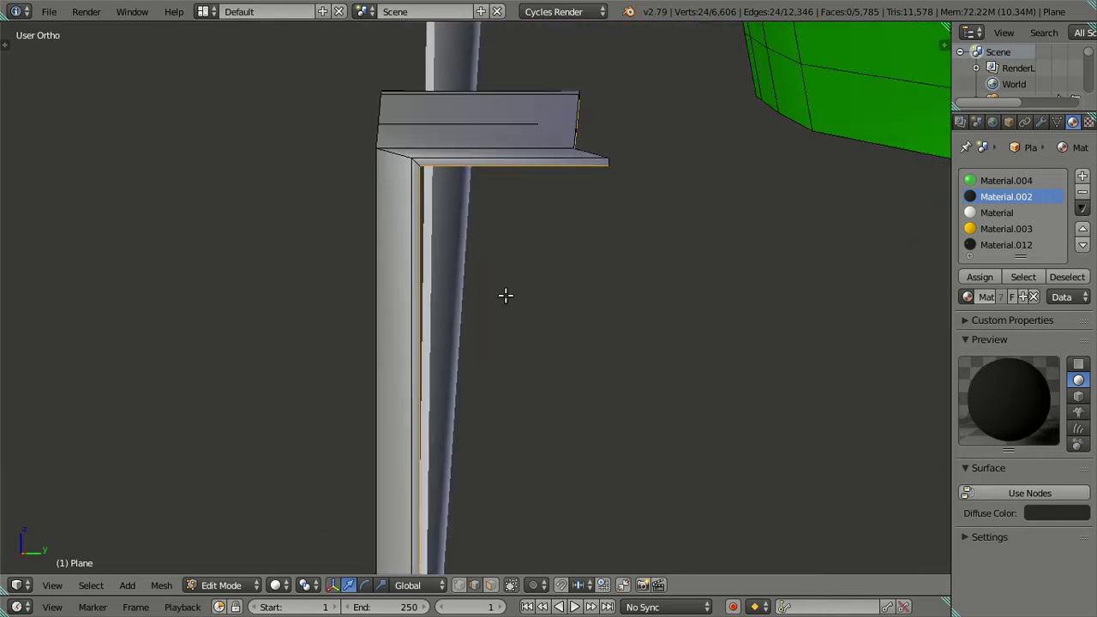
{"action": "scroll", "coordinate": [506, 296], "scroll_direction": "up", "scroll_amount": 1}
{"action": "scroll", "coordinate": [506, 292], "scroll_direction": "down", "scroll_amount": 1}
{"action": "mouse_move", "coordinate": [506, 292]}
{"action": "middle_mouse_down"}
{"action": "mouse_move", "coordinate": [554, 372]}
{"action": "mouse_move", "coordinate": [546, 377]}
{"action": "mouse_move", "coordinate": [532, 367]}
{"action": "mouse_move", "coordinate": [544, 366]}
{"action": "middle_mouse_up"}
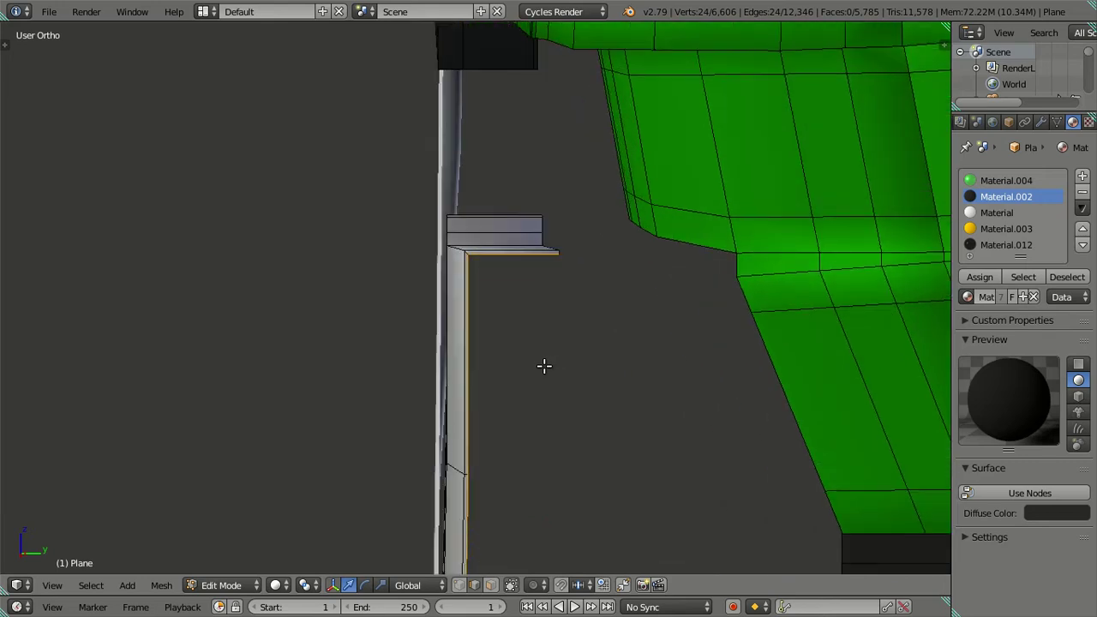
{"action": "scroll", "coordinate": [544, 366], "scroll_direction": "up", "scroll_amount": 2}
{"action": "scroll", "coordinate": [544, 366], "scroll_direction": "up", "scroll_amount": 1}
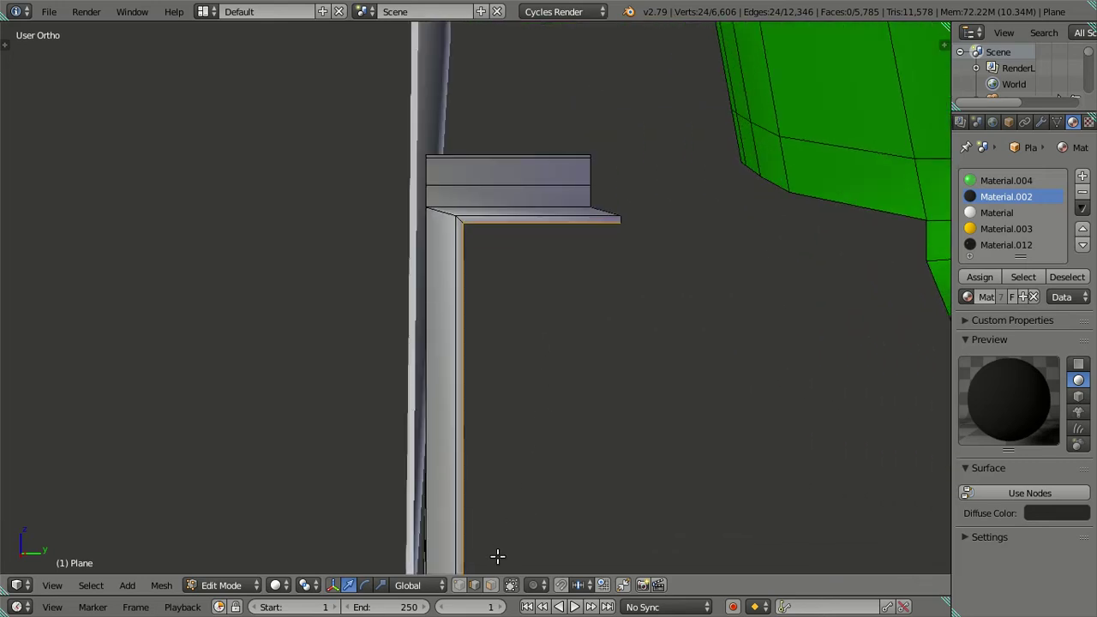
{"action": "left_click", "coordinate": [490, 585]}
{"action": "scroll", "coordinate": [528, 204], "scroll_direction": "up", "scroll_amount": 3}
{"action": "key", "text": "l"}
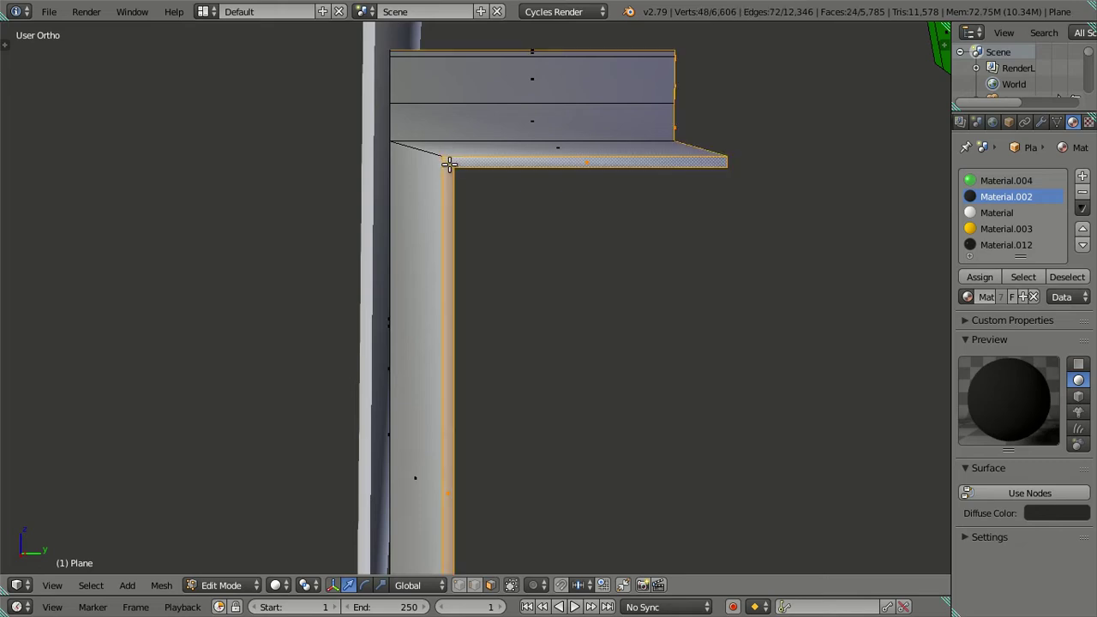
{"action": "key", "text": "x"}
{"action": "left_click", "coordinate": [584, 258]}
{"action": "scroll", "coordinate": [466, 171], "scroll_direction": "down", "scroll_amount": 1}
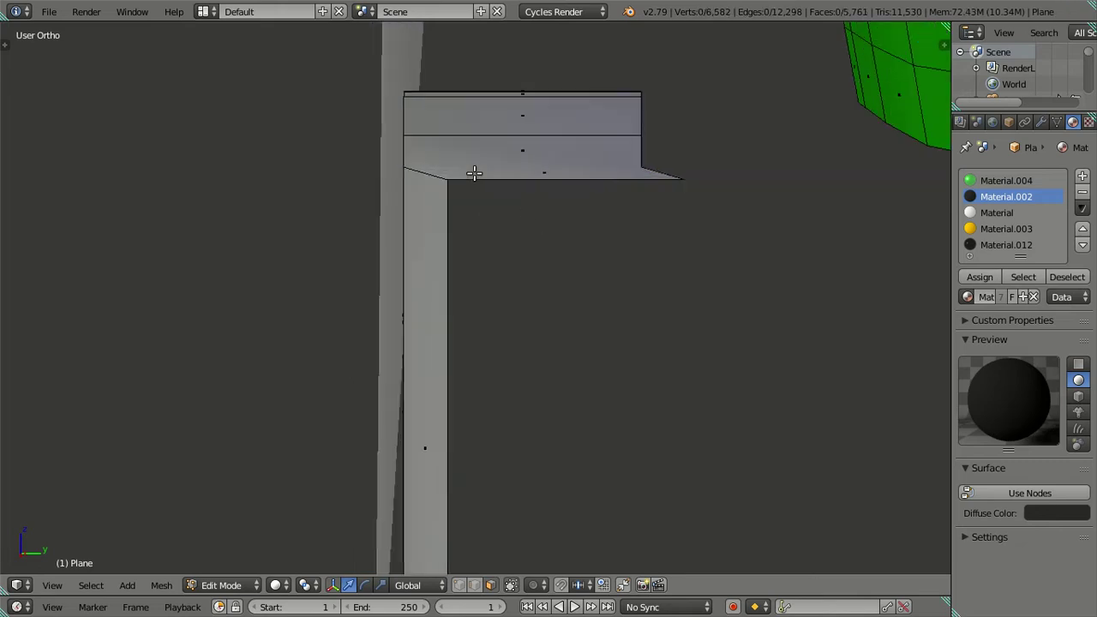
{"action": "scroll", "coordinate": [454, 308], "scroll_direction": "down", "scroll_amount": 1}
{"action": "scroll", "coordinate": [476, 305], "scroll_direction": "down", "scroll_amount": 2}
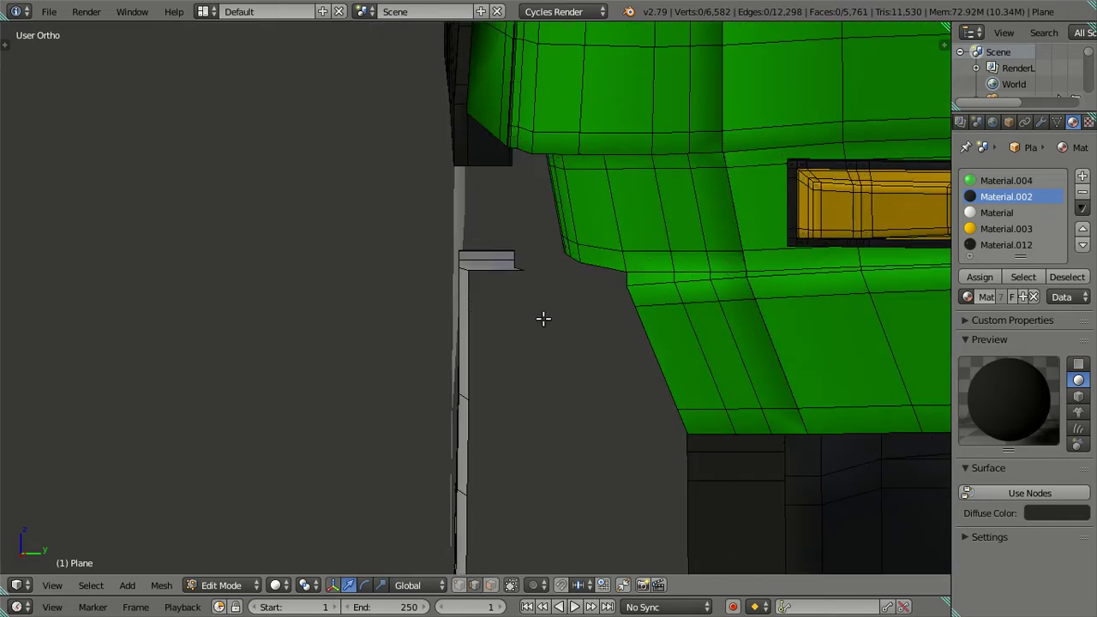
{"action": "middle_click_drag", "start_coordinate": [543, 318], "coordinate": [612, 315]}
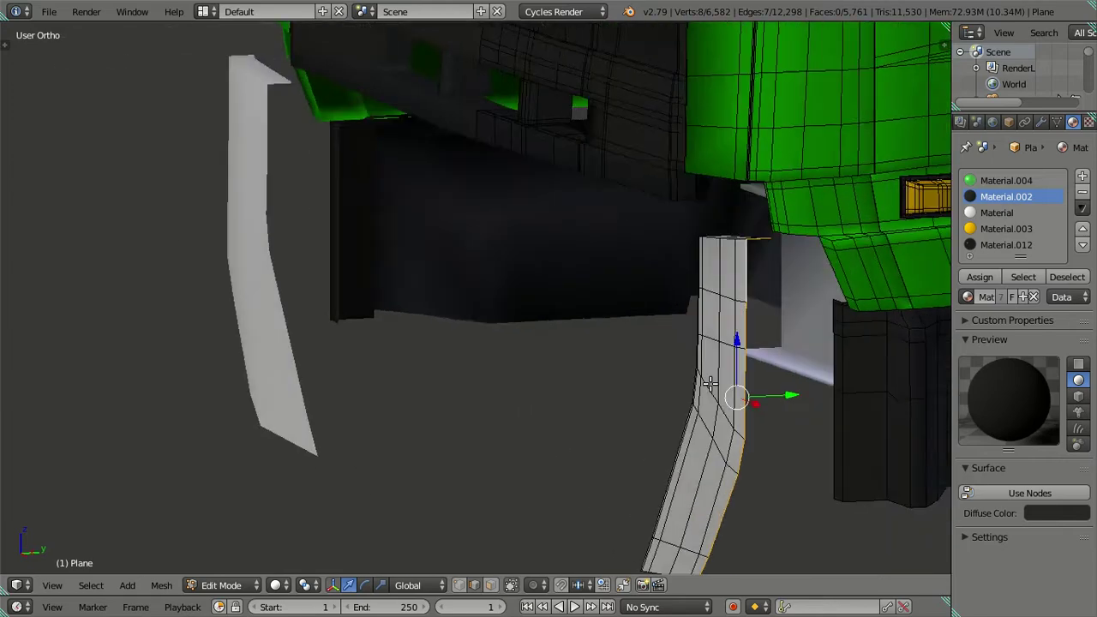
{"action": "mouse_move", "coordinate": [809, 333]}
{"action": "middle_mouse_down"}
{"action": "mouse_move", "coordinate": [766, 392]}
{"action": "mouse_move", "coordinate": [505, 334]}
{"action": "middle_mouse_up"}
{"action": "key", "text": "z"}
{"action": "scroll", "coordinate": [527, 412], "scroll_direction": "up", "scroll_amount": 4}
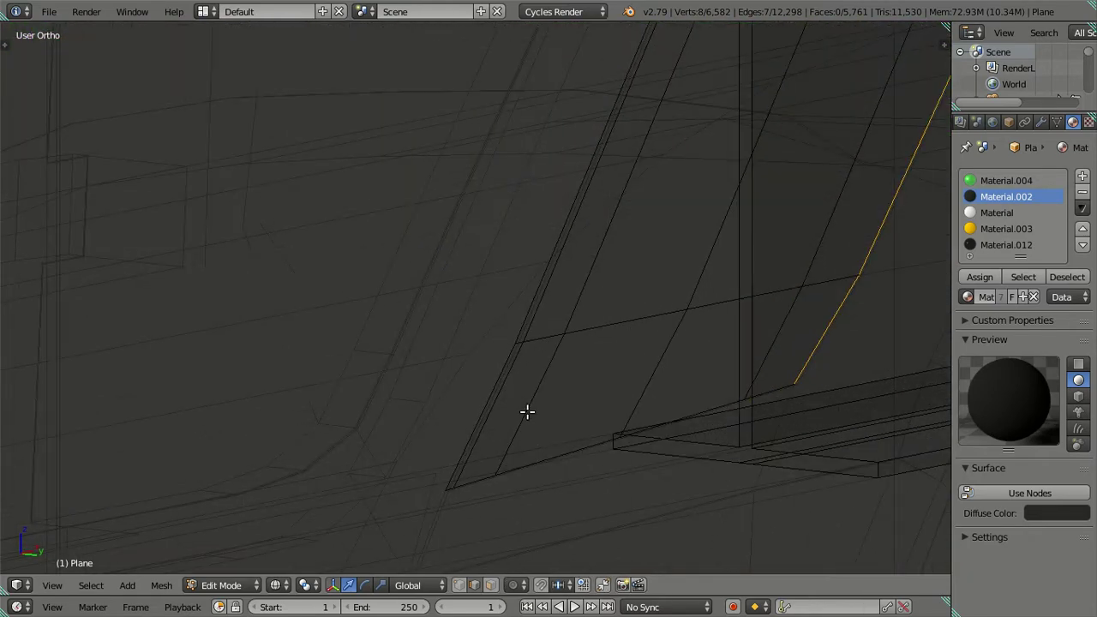
{"action": "right_click", "coordinate": [542, 466], "text": "alt+shift"}
{"action": "right_click", "coordinate": [475, 409], "text": "alt+shift"}
{"action": "scroll", "coordinate": [480, 360], "scroll_direction": "down", "scroll_amount": 4}
{"action": "mouse_move", "coordinate": [502, 286]}
{"action": "middle_mouse_down"}
{"action": "mouse_move", "coordinate": [647, 148]}
{"action": "mouse_move", "coordinate": [620, 306]}
{"action": "mouse_move", "coordinate": [520, 326]}
{"action": "mouse_move", "coordinate": [539, 306]}
{"action": "middle_mouse_up"}
{"action": "key", "text": "z"}
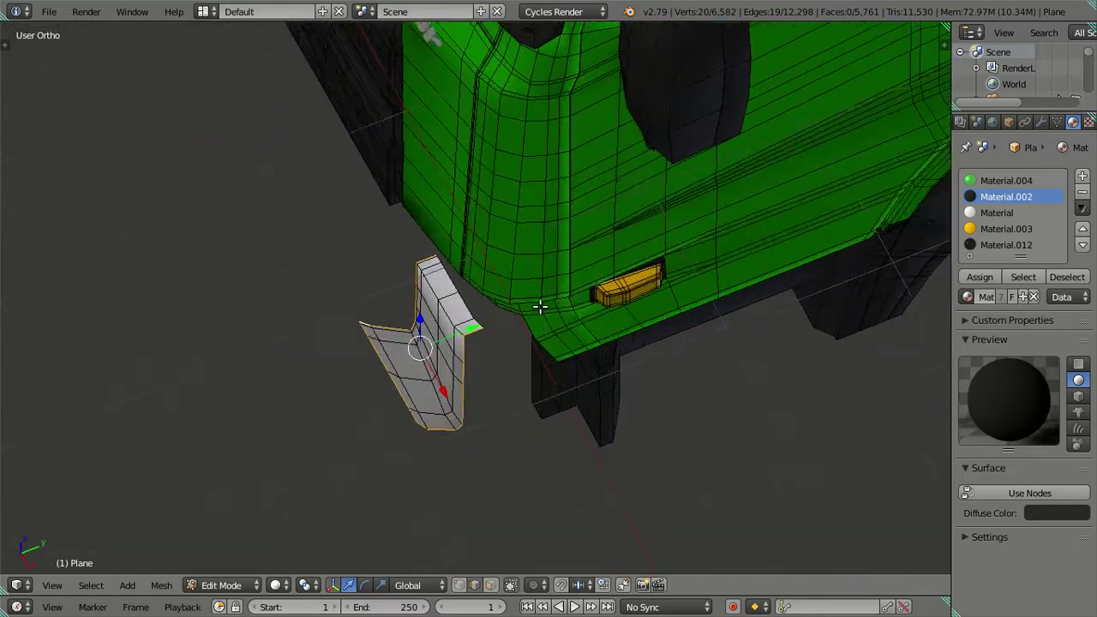
{"action": "scroll", "coordinate": [412, 401], "scroll_direction": "up", "scroll_amount": 4}
{"action": "right_click", "coordinate": [451, 353], "text": "alt+shift"}
{"action": "scroll", "coordinate": [450, 350], "scroll_direction": "down", "scroll_amount": 3}
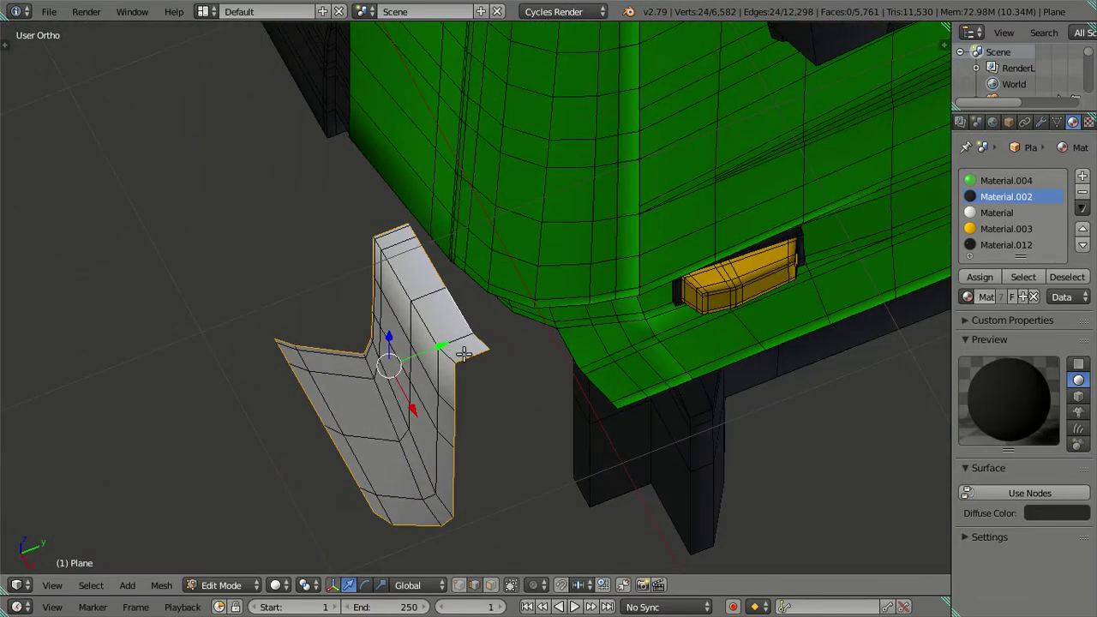
{"action": "middle_click_drag", "start_coordinate": [463, 355], "coordinate": [482, 360]}
{"action": "scroll", "coordinate": [482, 360], "scroll_direction": "up", "scroll_amount": 3}
{"action": "right_click", "coordinate": [453, 186], "text": "shift"}
{"action": "middle_click_drag", "start_coordinate": [408, 122], "coordinate": [472, 179]}
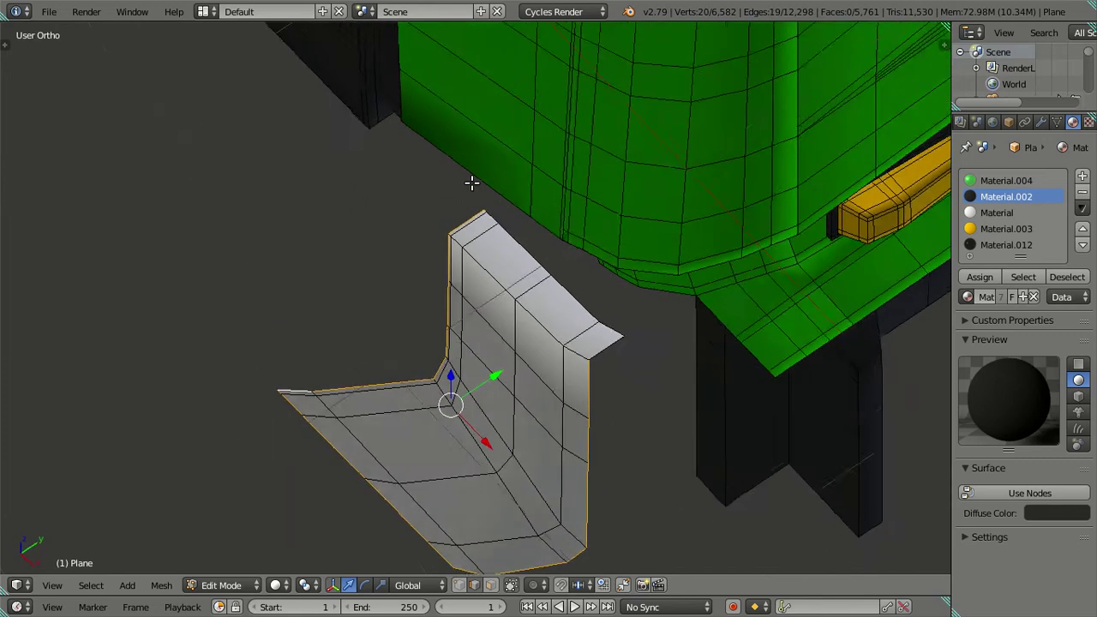
{"action": "scroll", "coordinate": [563, 183], "scroll_direction": "up", "scroll_amount": 3}
{"action": "mouse_move", "coordinate": [563, 183]}
{"action": "middle_mouse_down"}
{"action": "mouse_move", "coordinate": [308, 272]}
{"action": "mouse_move", "coordinate": [468, 225]}
{"action": "mouse_move", "coordinate": [443, 375]}
{"action": "middle_mouse_up"}
{"action": "scroll", "coordinate": [494, 342], "scroll_direction": "up", "scroll_amount": 3}
{"action": "middle_click_drag", "start_coordinate": [495, 343], "coordinate": [437, 435]}
{"action": "scroll", "coordinate": [436, 434], "scroll_direction": "up", "scroll_amount": 3}
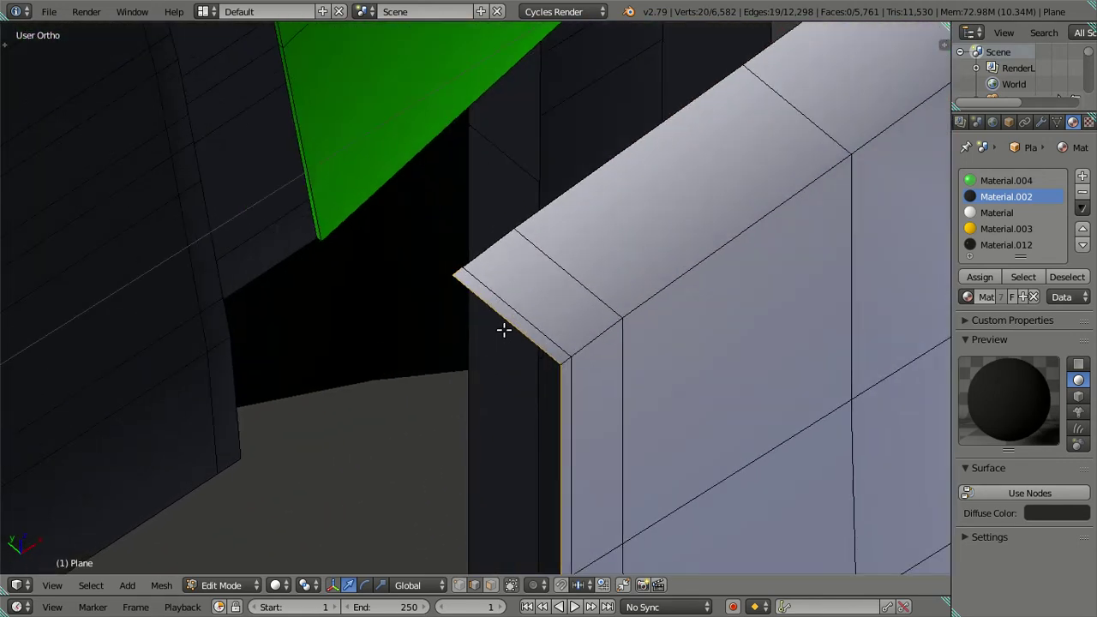
{"action": "scroll", "coordinate": [504, 321], "scroll_direction": "down", "scroll_amount": 3}
{"action": "mouse_move", "coordinate": [502, 318]}
{"action": "middle_mouse_down"}
{"action": "mouse_move", "coordinate": [656, 387]}
{"action": "mouse_move", "coordinate": [520, 367]}
{"action": "middle_mouse_up"}
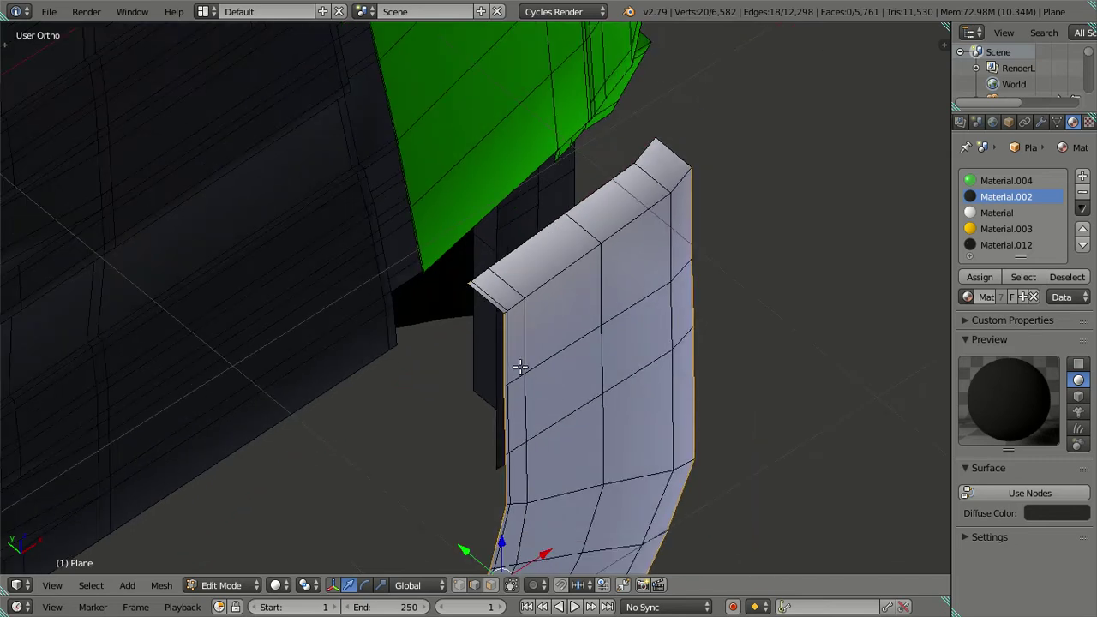
{"action": "right_click", "coordinate": [499, 342], "text": "shift"}
{"action": "scroll", "coordinate": [585, 377], "scroll_direction": "up", "scroll_amount": 1}
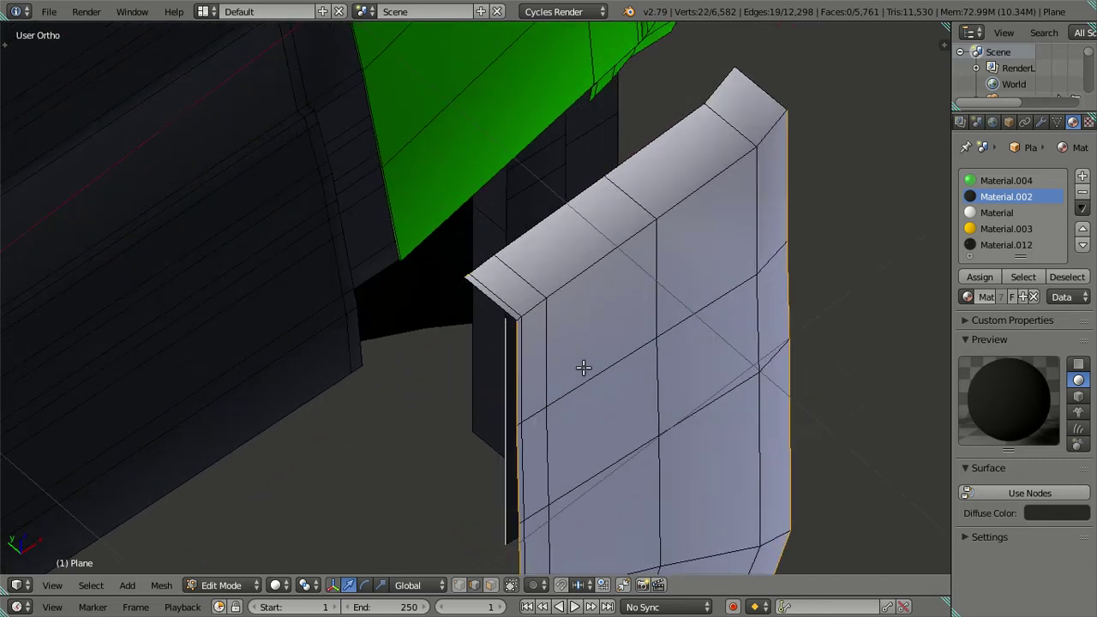
{"action": "scroll", "coordinate": [574, 390], "scroll_direction": "up", "scroll_amount": 2}
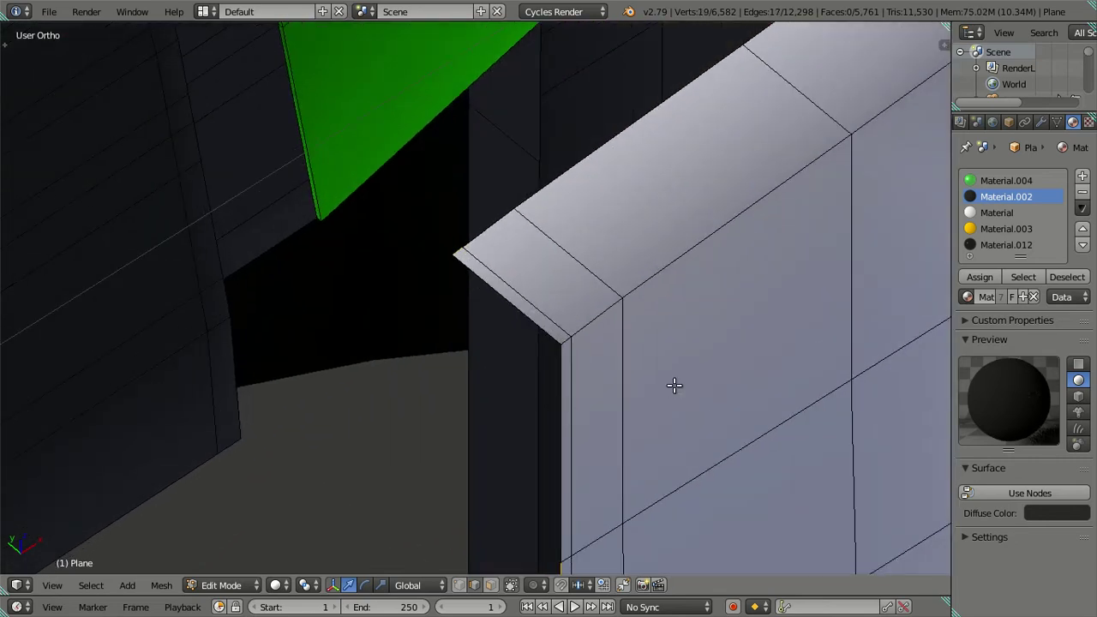
{"action": "scroll", "coordinate": [674, 385], "scroll_direction": "down", "scroll_amount": 3}
{"action": "mouse_move", "coordinate": [671, 379]}
{"action": "middle_mouse_down"}
{"action": "mouse_move", "coordinate": [583, 377]}
{"action": "mouse_move", "coordinate": [440, 335]}
{"action": "mouse_move", "coordinate": [584, 427]}
{"action": "middle_mouse_up"}
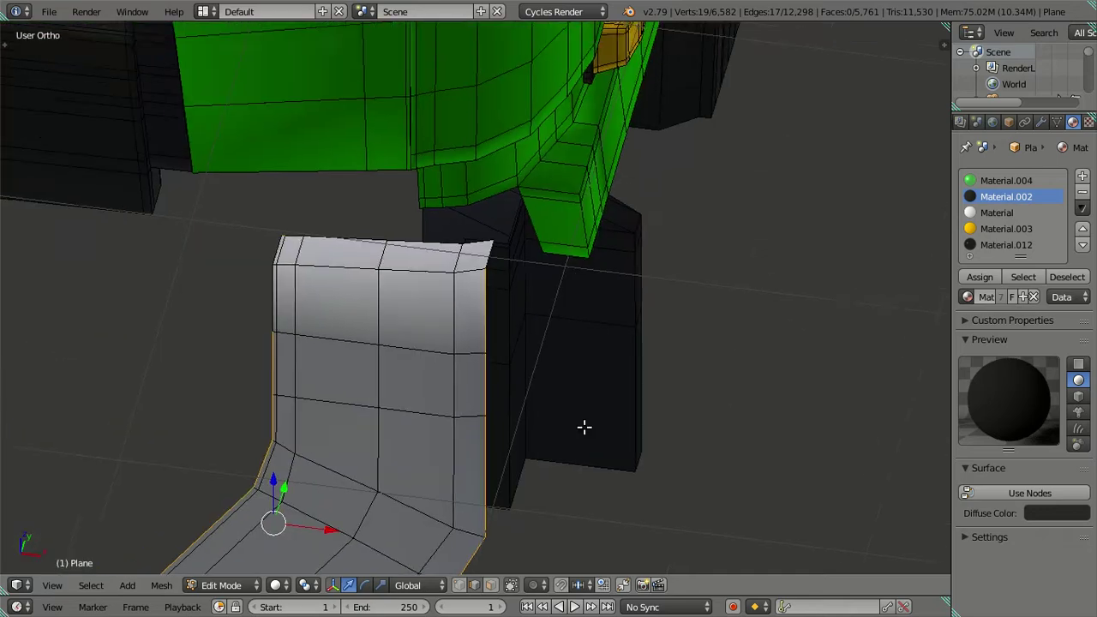
{"action": "scroll", "coordinate": [584, 427], "scroll_direction": "up", "scroll_amount": 2}
{"action": "scroll", "coordinate": [501, 355], "scroll_direction": "down", "scroll_amount": 3}
{"action": "mouse_move", "coordinate": [502, 356]}
{"action": "middle_mouse_down"}
{"action": "mouse_move", "coordinate": [611, 480]}
{"action": "mouse_move", "coordinate": [506, 451]}
{"action": "mouse_move", "coordinate": [296, 300]}
{"action": "mouse_move", "coordinate": [499, 402]}
{"action": "mouse_move", "coordinate": [414, 394]}
{"action": "mouse_move", "coordinate": [451, 326]}
{"action": "mouse_move", "coordinate": [457, 346]}
{"action": "mouse_move", "coordinate": [365, 337]}
{"action": "mouse_move", "coordinate": [377, 391]}
{"action": "middle_mouse_up"}
In wireframe view, extrude the bracket edges outward along Y to form a side wall
{"action": "key", "text": "z"}
{"action": "key", "text": "z"}
{"action": "mouse_move", "coordinate": [344, 356]}
{"action": "middle_mouse_down"}
{"action": "mouse_move", "coordinate": [331, 306]}
{"action": "mouse_move", "coordinate": [333, 325]}
{"action": "middle_mouse_up"}
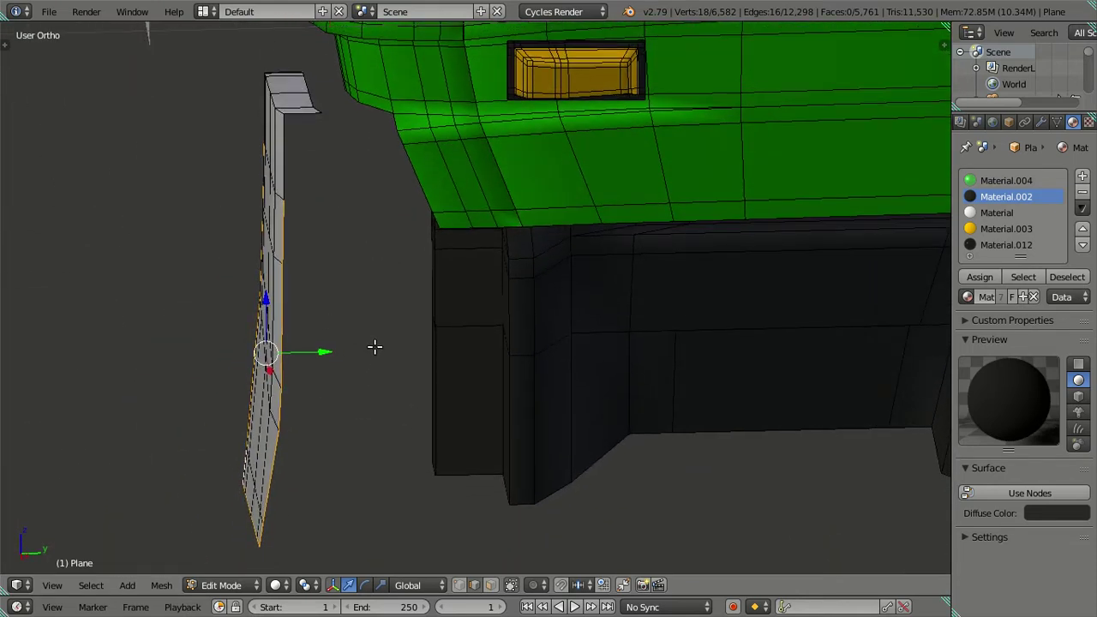
{"action": "key", "text": "e"}
{"action": "key", "text": "Escape"}
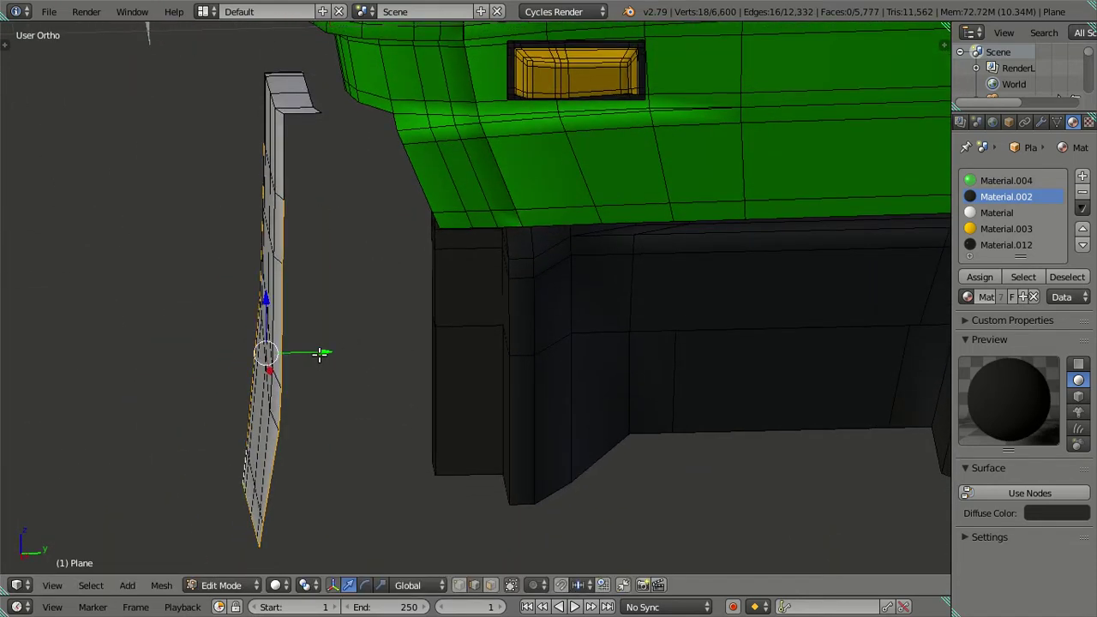
{"action": "left_click_drag", "start_coordinate": [319, 351], "coordinate": [357, 350]}
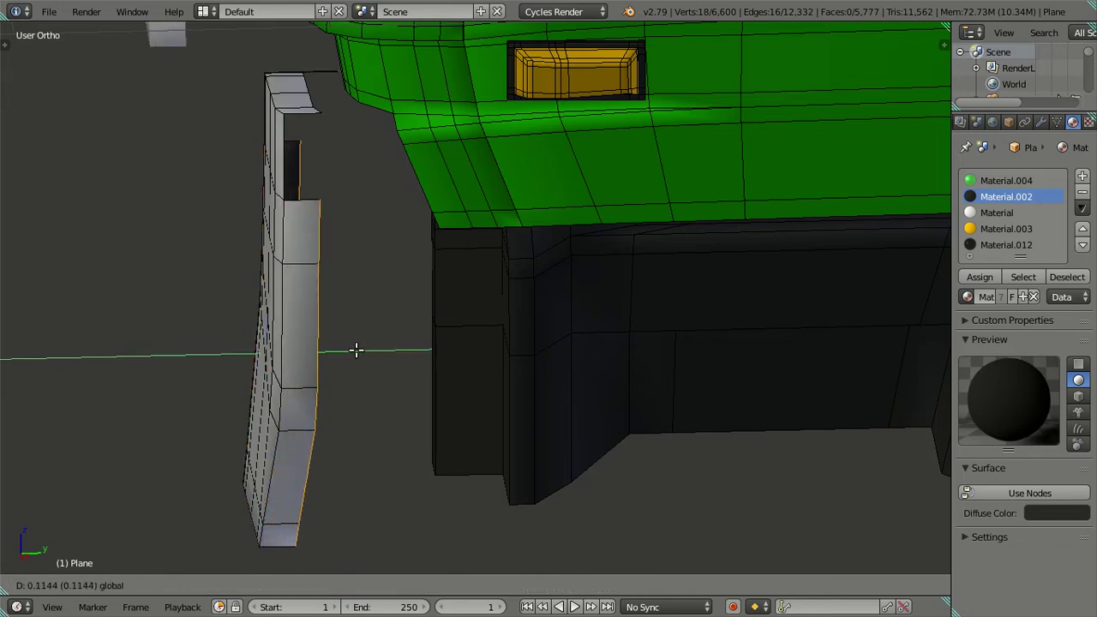
{"action": "left_click_drag", "start_coordinate": [357, 349], "coordinate": [359, 350]}
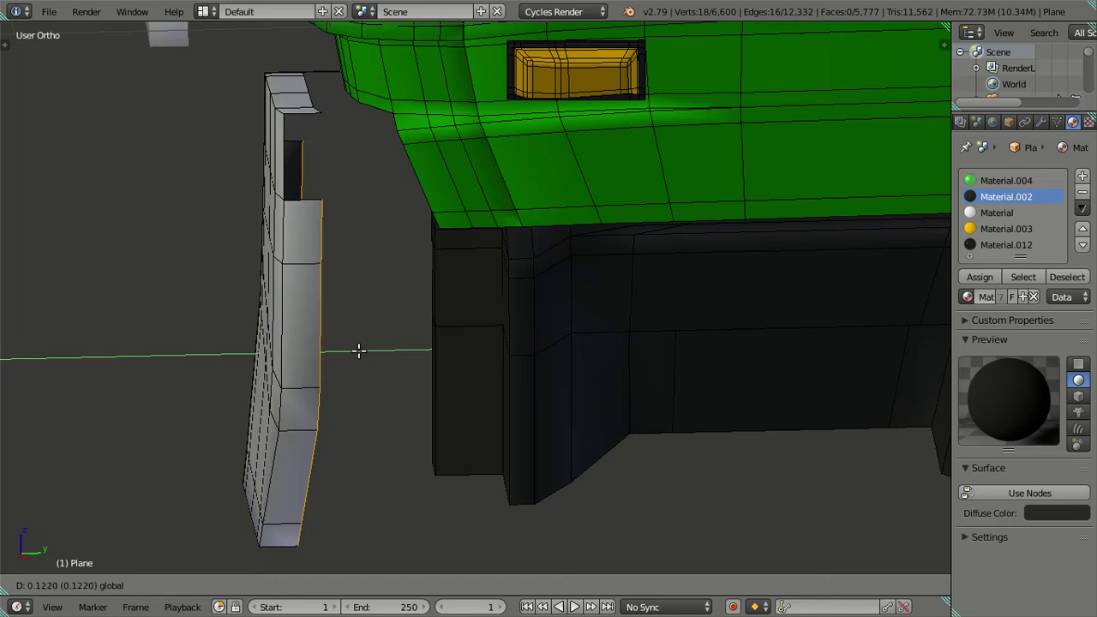
{"action": "left_click", "coordinate": [358, 350]}
Fill a face across three corner vertices near the bracket's top corner
{"action": "mouse_move", "coordinate": [358, 350]}
{"action": "middle_mouse_down"}
{"action": "mouse_move", "coordinate": [365, 369]}
{"action": "mouse_move", "coordinate": [350, 403]}
{"action": "mouse_move", "coordinate": [357, 372]}
{"action": "mouse_move", "coordinate": [327, 296]}
{"action": "mouse_move", "coordinate": [567, 417]}
{"action": "middle_mouse_up"}
{"action": "key", "text": "a"}
{"action": "scroll", "coordinate": [326, 297], "scroll_direction": "up", "scroll_amount": 3}
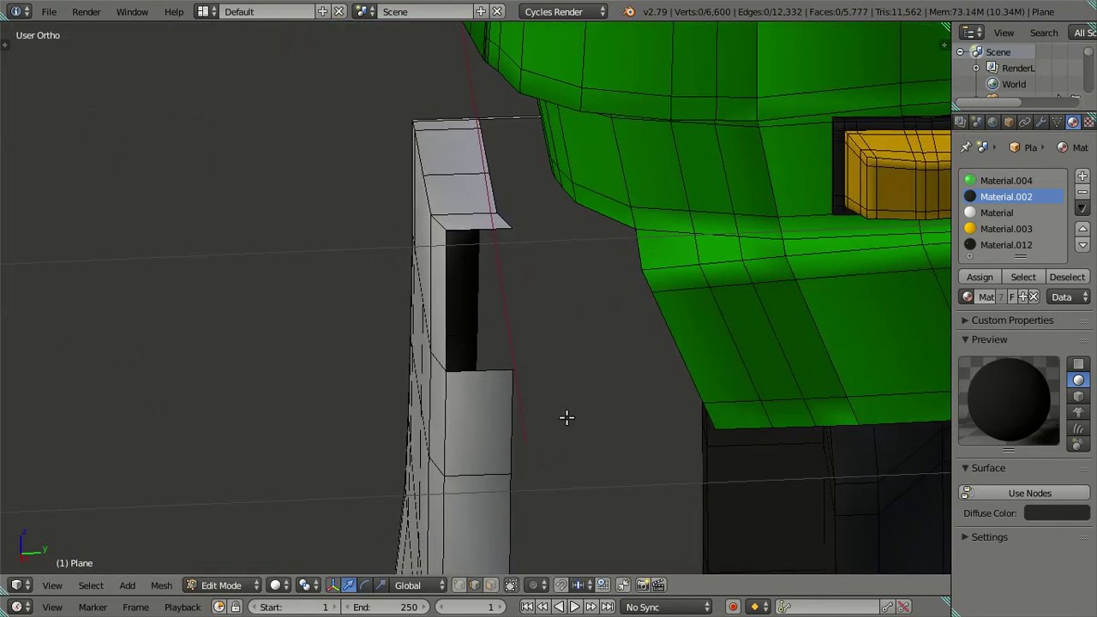
{"action": "right_click", "coordinate": [482, 232], "text": "ctrl"}
{"action": "right_click", "coordinate": [478, 365]}
{"action": "middle_click_drag", "start_coordinate": [512, 314], "coordinate": [580, 323]}
{"action": "right_click", "coordinate": [613, 228], "text": "shift"}
{"action": "key", "text": "f"}
Delete the stray thin strip face, fill the remaining gap, and deselect everything
{"action": "mouse_move", "coordinate": [605, 335]}
{"action": "middle_mouse_down"}
{"action": "mouse_move", "coordinate": [717, 345]}
{"action": "mouse_move", "coordinate": [857, 309]}
{"action": "mouse_move", "coordinate": [723, 447]}
{"action": "mouse_move", "coordinate": [558, 399]}
{"action": "middle_mouse_up"}
{"action": "scroll", "coordinate": [553, 309], "scroll_direction": "up", "scroll_amount": 3}
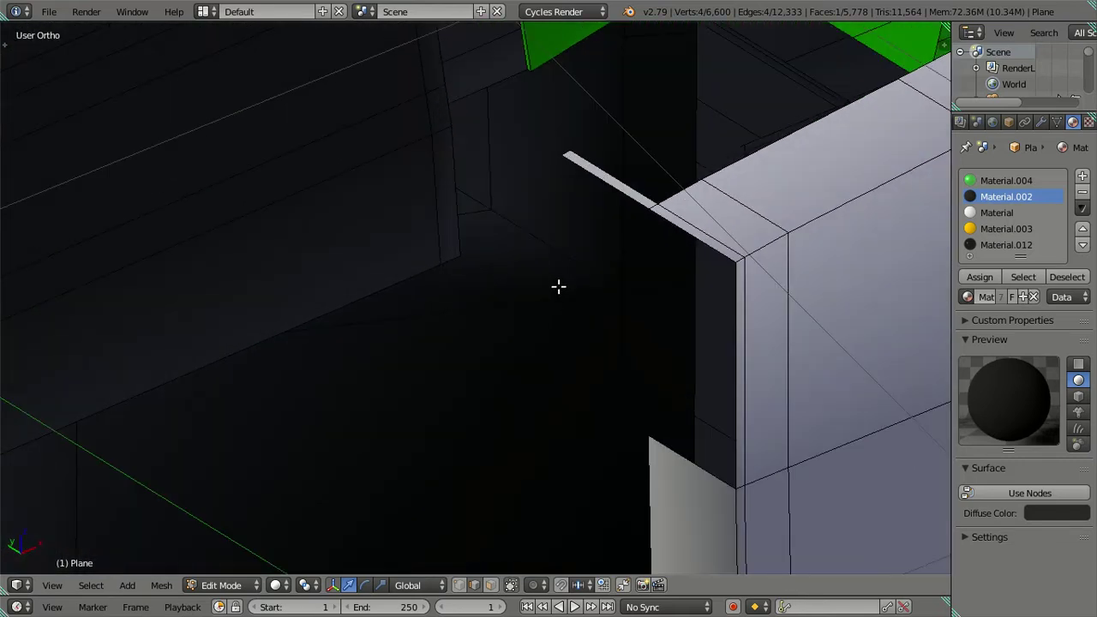
{"action": "middle_click_drag", "start_coordinate": [558, 286], "coordinate": [589, 326], "text": "shift"}
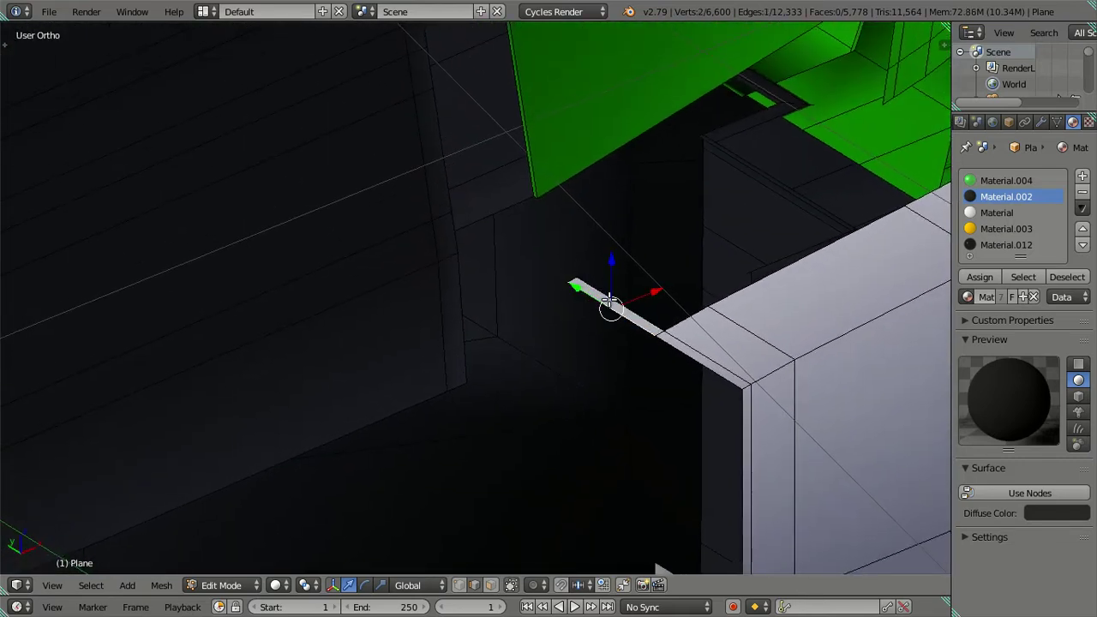
{"action": "scroll", "coordinate": [610, 302], "scroll_direction": "up", "scroll_amount": 4}
{"action": "middle_click_drag", "start_coordinate": [777, 358], "coordinate": [614, 353], "text": "shift"}
{"action": "left_click", "coordinate": [607, 323], "text": "ctrl"}
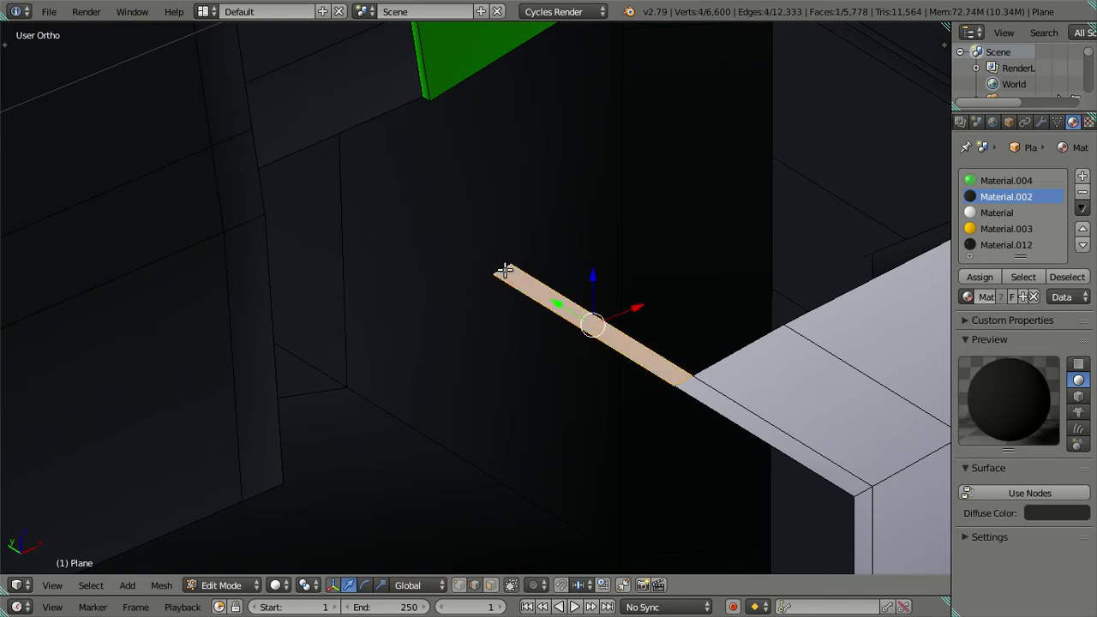
{"action": "key", "text": "x"}
{"action": "left_click", "coordinate": [505, 274]}
{"action": "mouse_move", "coordinate": [666, 440]}
{"action": "middle_mouse_down"}
{"action": "mouse_move", "coordinate": [653, 400]}
{"action": "mouse_move", "coordinate": [644, 468]}
{"action": "middle_mouse_up"}
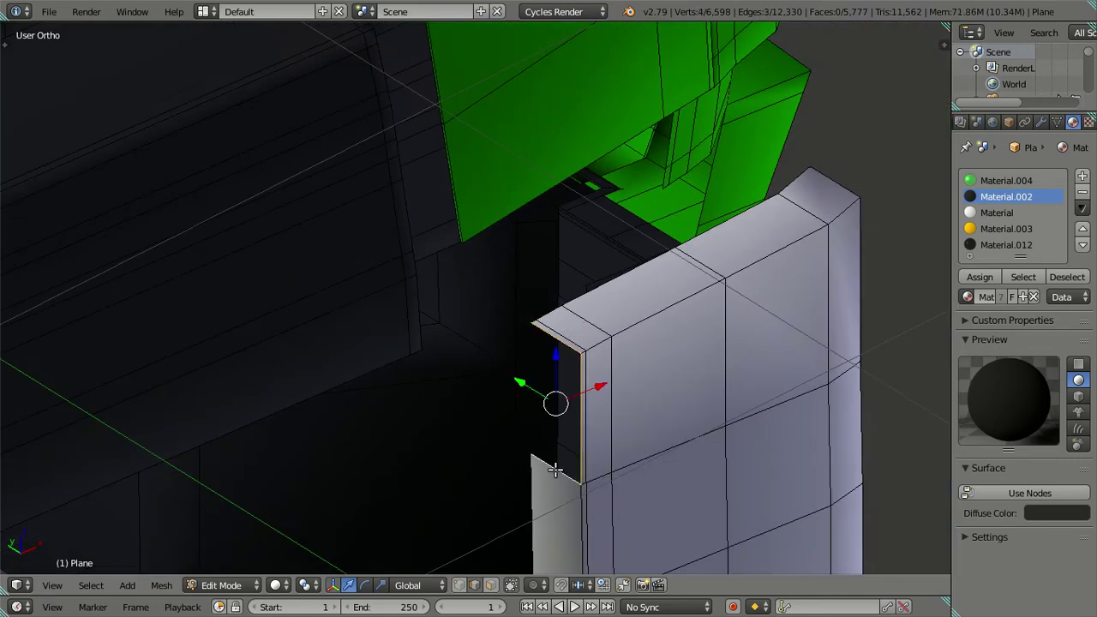
{"action": "key", "text": "f"}
{"action": "key", "text": "a"}
{"action": "mouse_move", "coordinate": [607, 421]}
{"action": "middle_mouse_down"}
{"action": "mouse_move", "coordinate": [553, 451]}
{"action": "mouse_move", "coordinate": [391, 358]}
{"action": "mouse_move", "coordinate": [391, 372]}
{"action": "mouse_move", "coordinate": [406, 303]}
{"action": "mouse_move", "coordinate": [436, 375]}
{"action": "mouse_move", "coordinate": [416, 330]}
{"action": "mouse_move", "coordinate": [431, 372]}
{"action": "mouse_move", "coordinate": [404, 330]}
{"action": "mouse_move", "coordinate": [421, 331]}
{"action": "mouse_move", "coordinate": [399, 303]}
{"action": "mouse_move", "coordinate": [440, 448]}
{"action": "mouse_move", "coordinate": [456, 449]}
{"action": "mouse_move", "coordinate": [466, 440]}
{"action": "mouse_move", "coordinate": [436, 404]}
{"action": "mouse_move", "coordinate": [347, 363]}
{"action": "mouse_move", "coordinate": [321, 363]}
{"action": "mouse_move", "coordinate": [343, 341]}
{"action": "mouse_move", "coordinate": [451, 399]}
{"action": "mouse_move", "coordinate": [454, 368]}
{"action": "mouse_move", "coordinate": [434, 366]}
{"action": "middle_mouse_up"}
Extrude the wall's inner edge loop and scale it into a raised rim
{"action": "right_click", "coordinate": [444, 442], "text": "alt"}
{"action": "key", "text": "e"}
{"action": "left_click", "coordinate": [669, 406]}
{"action": "mouse_move", "coordinate": [668, 406]}
{"action": "middle_mouse_down"}
{"action": "mouse_move", "coordinate": [680, 436]}
{"action": "mouse_move", "coordinate": [622, 416]}
{"action": "middle_mouse_up"}
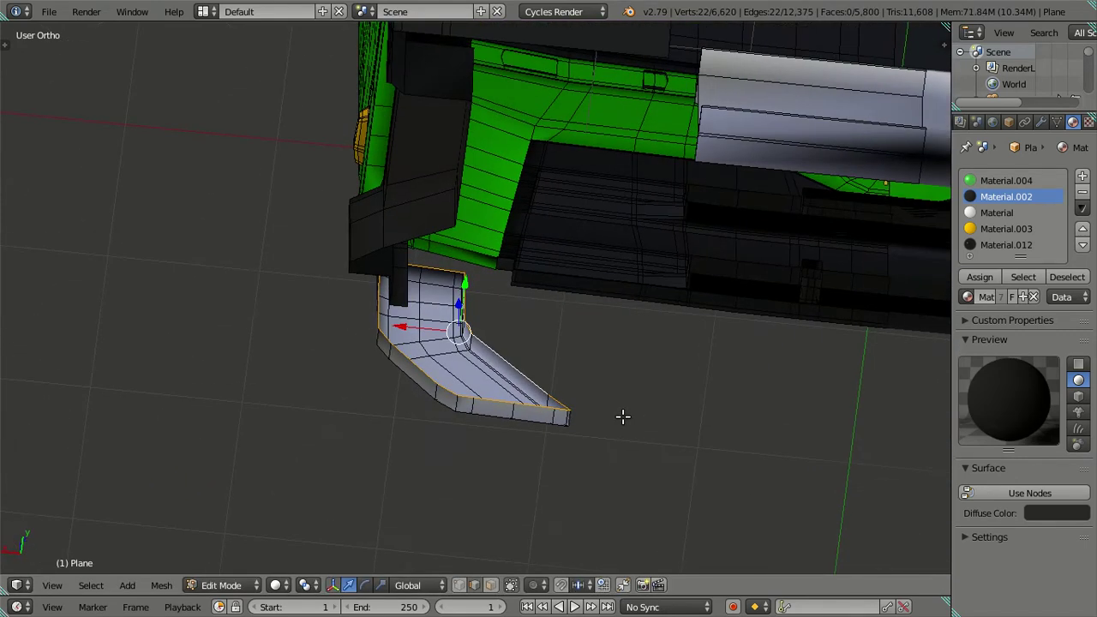
{"action": "key", "text": "s"}
{"action": "left_click", "coordinate": [744, 403]}
{"action": "middle_click_drag", "start_coordinate": [742, 403], "coordinate": [420, 361]}
{"action": "scroll", "coordinate": [420, 362], "scroll_direction": "up", "scroll_amount": 2}
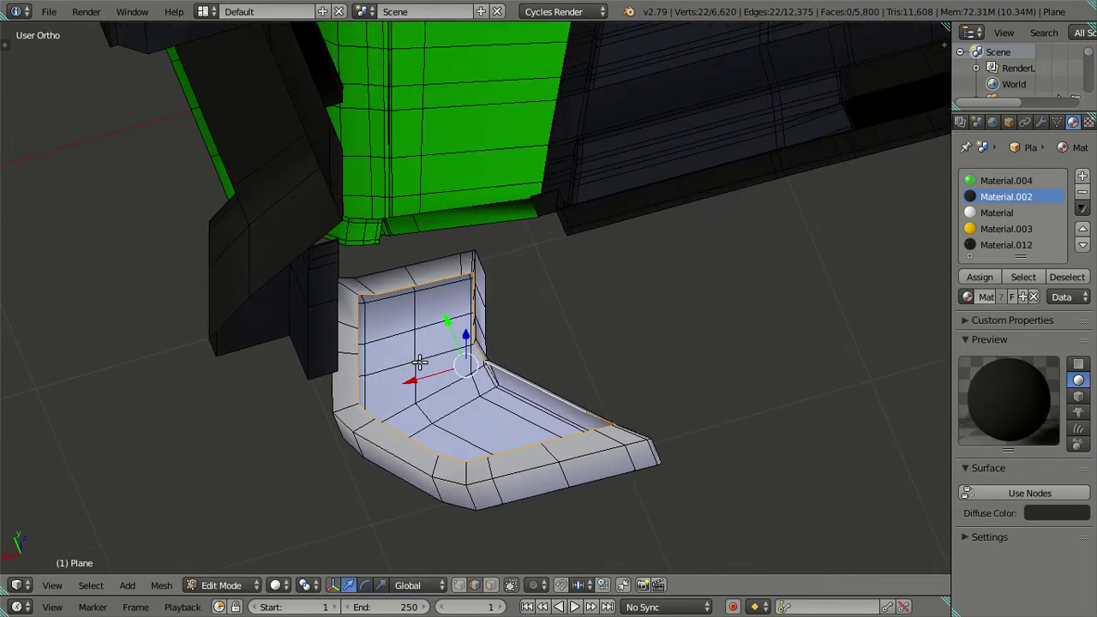
Shift the rim along X and then Y, and select a single rim edge
{"action": "key", "text": "s"}
{"action": "key", "text": "x"}
{"action": "right_click", "coordinate": [597, 381]}
{"action": "key", "text": "g"}
{"action": "key", "text": "x"}
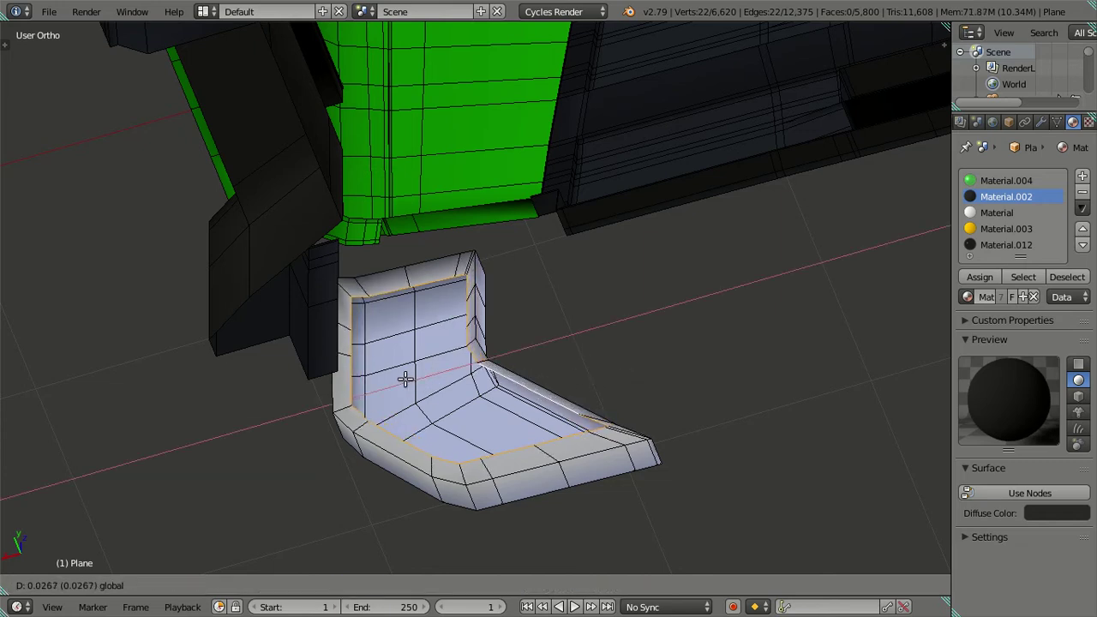
{"action": "left_click", "coordinate": [403, 378]}
{"action": "mouse_move", "coordinate": [403, 378]}
{"action": "middle_mouse_down"}
{"action": "mouse_move", "coordinate": [590, 365]}
{"action": "mouse_move", "coordinate": [597, 433]}
{"action": "mouse_move", "coordinate": [567, 345]}
{"action": "mouse_move", "coordinate": [627, 346]}
{"action": "middle_mouse_up"}
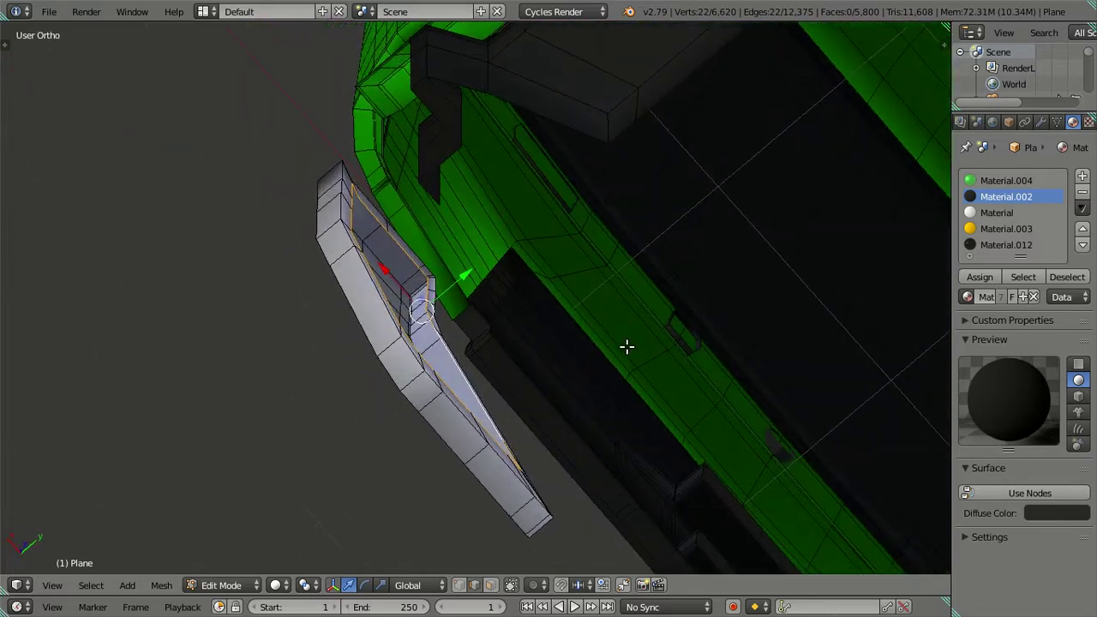
{"action": "left_click_drag", "start_coordinate": [469, 273], "coordinate": [497, 267]}
{"action": "mouse_move", "coordinate": [497, 266]}
{"action": "middle_mouse_down"}
{"action": "mouse_move", "coordinate": [532, 340]}
{"action": "mouse_move", "coordinate": [513, 271]}
{"action": "mouse_move", "coordinate": [485, 240]}
{"action": "mouse_move", "coordinate": [517, 272]}
{"action": "mouse_move", "coordinate": [524, 318]}
{"action": "mouse_move", "coordinate": [354, 308]}
{"action": "mouse_move", "coordinate": [299, 355]}
{"action": "mouse_move", "coordinate": [296, 384]}
{"action": "mouse_move", "coordinate": [333, 381]}
{"action": "middle_mouse_up"}
{"action": "right_click", "coordinate": [548, 463]}
{"action": "mouse_move", "coordinate": [549, 465]}
{"action": "middle_mouse_down"}
{"action": "mouse_move", "coordinate": [568, 430]}
{"action": "mouse_move", "coordinate": [478, 232]}
{"action": "mouse_move", "coordinate": [554, 274]}
{"action": "mouse_move", "coordinate": [552, 344]}
{"action": "mouse_move", "coordinate": [567, 307]}
{"action": "middle_mouse_up"}
Shift the selected bracket edges, plus a vertical edge, along the X axis
{"action": "key", "text": "g"}
{"action": "key", "text": "x"}
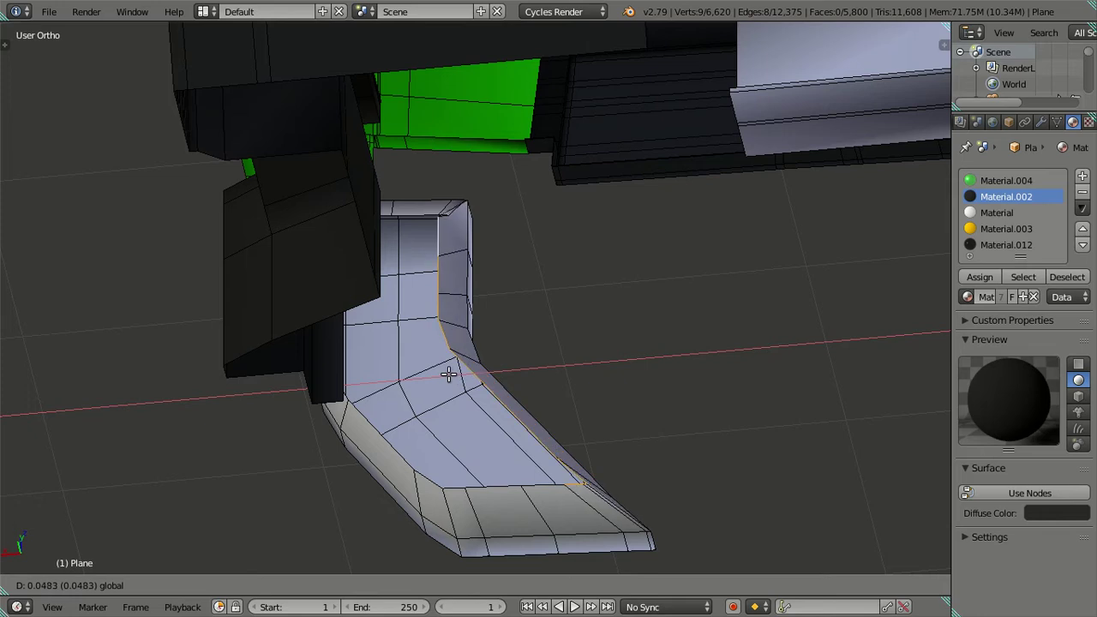
{"action": "left_click", "coordinate": [460, 370]}
{"action": "scroll", "coordinate": [482, 363], "scroll_direction": "up", "scroll_amount": 2}
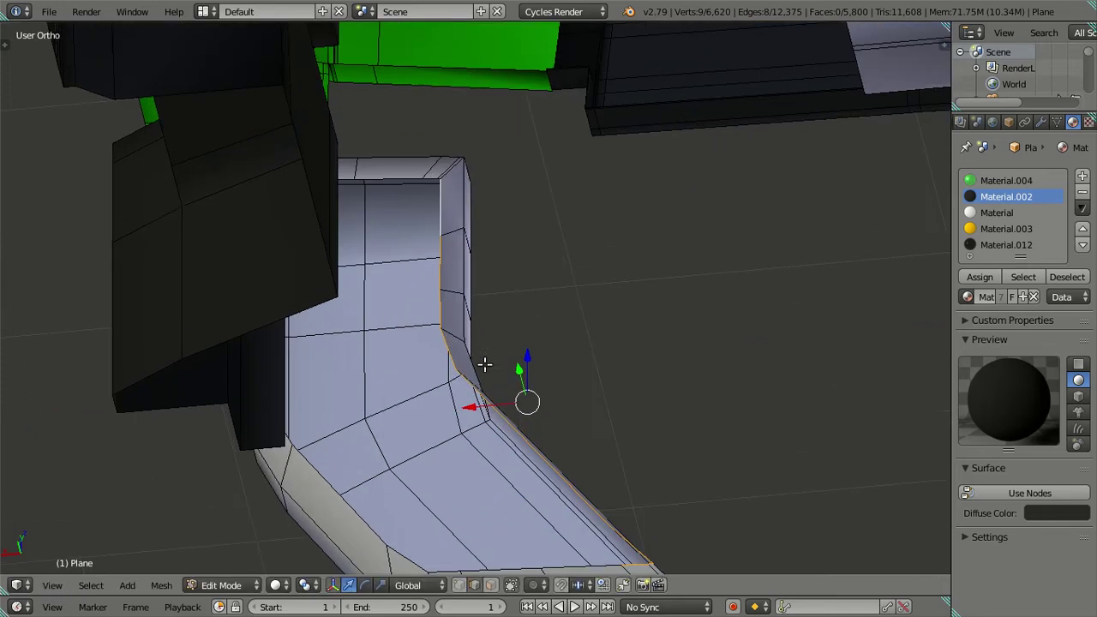
{"action": "scroll", "coordinate": [522, 377], "scroll_direction": "up", "scroll_amount": 3}
{"action": "scroll", "coordinate": [522, 377], "scroll_direction": "up", "scroll_amount": 2}
{"action": "right_click", "coordinate": [570, 411], "text": "shift"}
{"action": "scroll", "coordinate": [555, 410], "scroll_direction": "down", "scroll_amount": 3}
{"action": "mouse_move", "coordinate": [555, 411]}
{"action": "middle_mouse_down"}
{"action": "mouse_move", "coordinate": [529, 454]}
{"action": "mouse_move", "coordinate": [514, 385]}
{"action": "mouse_move", "coordinate": [557, 501]}
{"action": "mouse_move", "coordinate": [558, 364]}
{"action": "middle_mouse_up"}
{"action": "key", "text": "g"}
{"action": "key", "text": "x"}
{"action": "left_click", "coordinate": [483, 448]}
Nudge a vertex on the bracket's underside slightly along X
{"action": "key", "text": "a"}
{"action": "scroll", "coordinate": [558, 364], "scroll_direction": "up", "scroll_amount": 2}
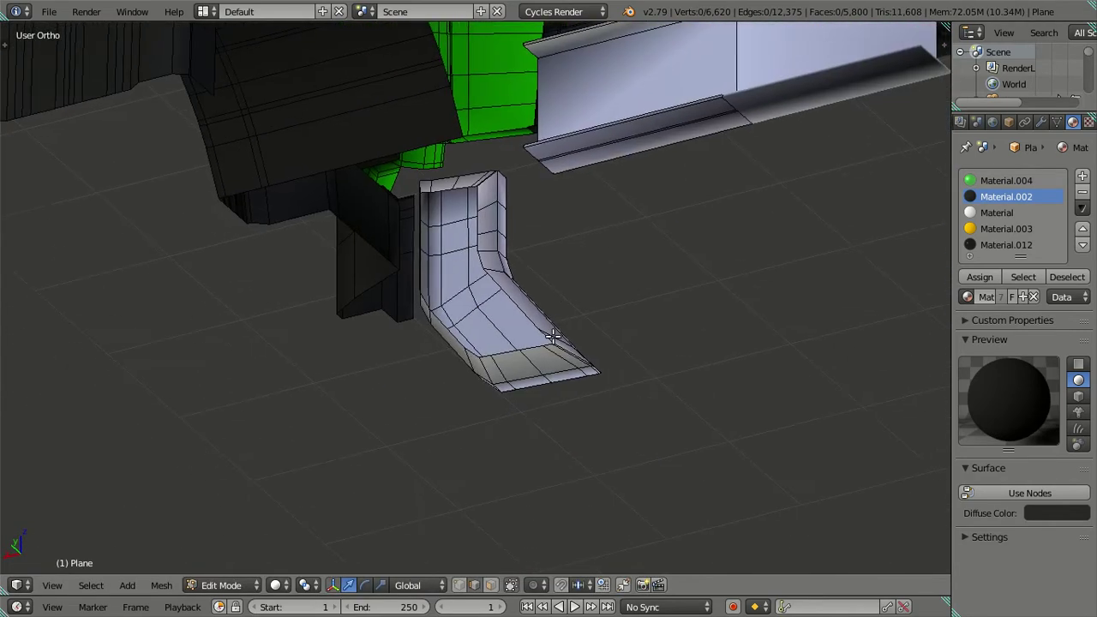
{"action": "scroll", "coordinate": [558, 364], "scroll_direction": "up", "scroll_amount": 3}
{"action": "scroll", "coordinate": [558, 364], "scroll_direction": "up", "scroll_amount": 2}
{"action": "scroll", "coordinate": [534, 343], "scroll_direction": "up", "scroll_amount": 2}
{"action": "mouse_move", "coordinate": [697, 415]}
{"action": "middle_mouse_down"}
{"action": "mouse_move", "coordinate": [643, 448]}
{"action": "mouse_move", "coordinate": [649, 411]}
{"action": "middle_mouse_up"}
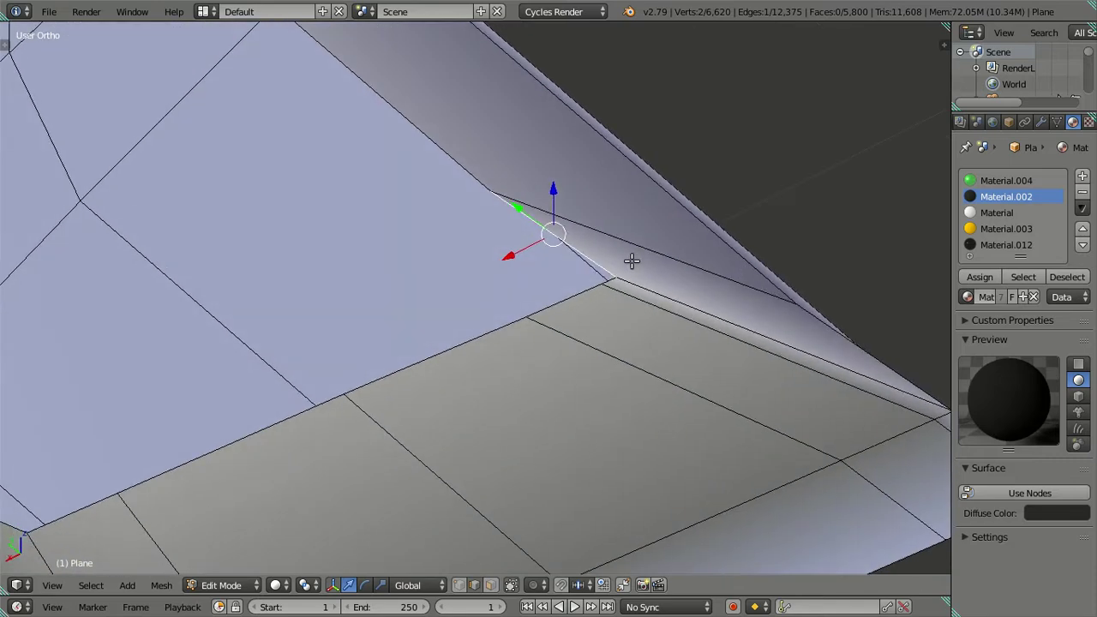
{"action": "scroll", "coordinate": [526, 285], "scroll_direction": "down", "scroll_amount": 2}
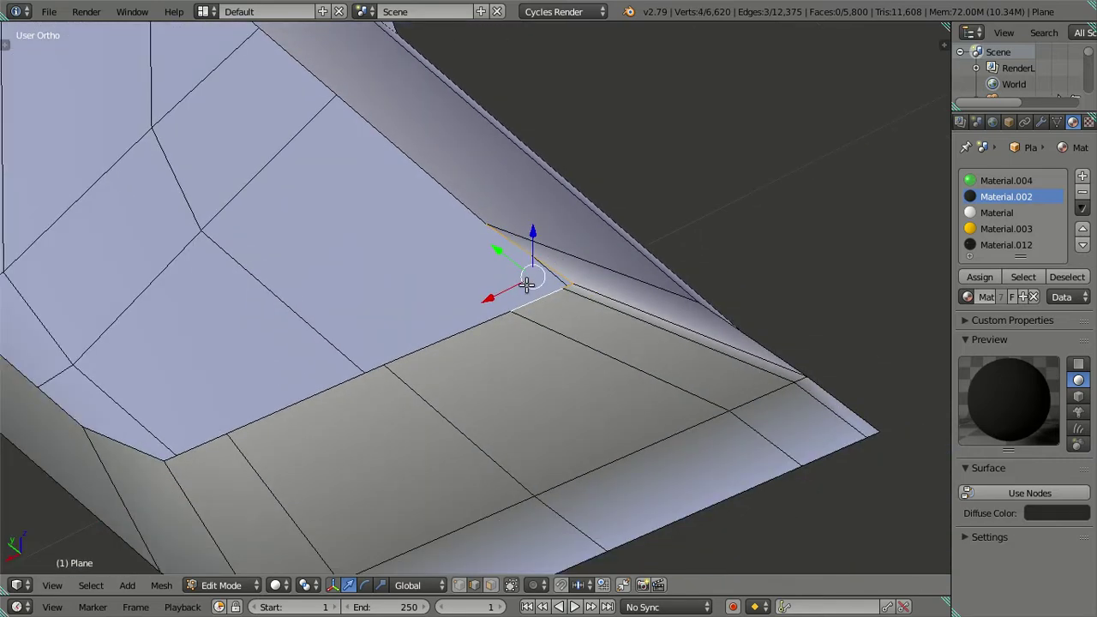
{"action": "left_click_drag", "start_coordinate": [508, 313], "coordinate": [494, 320]}
{"action": "scroll", "coordinate": [514, 250], "scroll_direction": "down", "scroll_amount": 3}
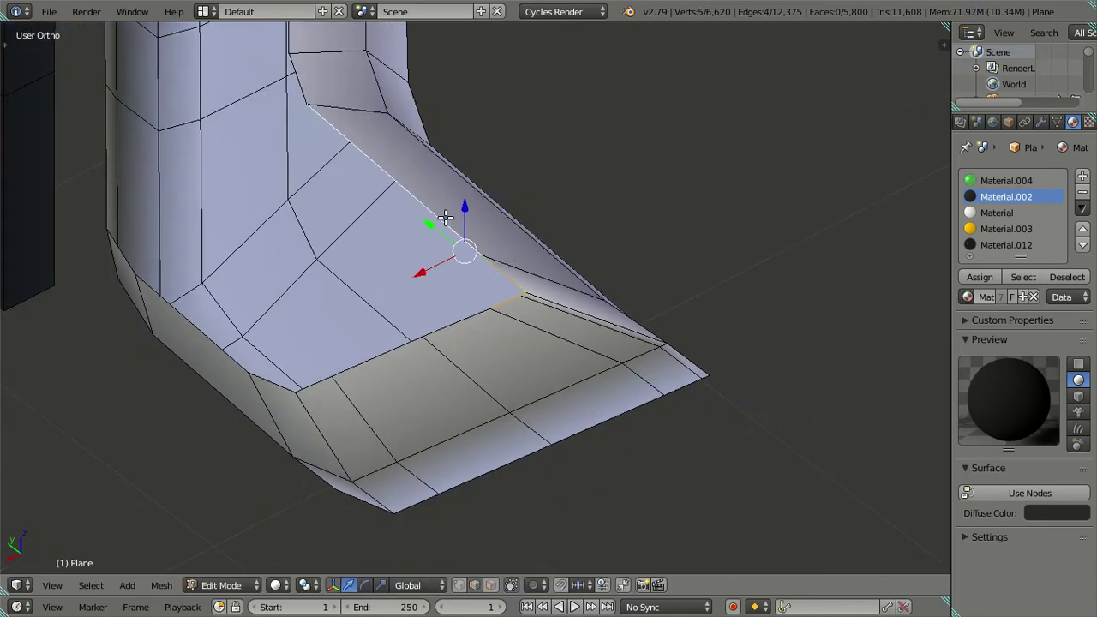
{"action": "key", "text": "a"}
{"action": "scroll", "coordinate": [446, 257], "scroll_direction": "down", "scroll_amount": 3}
{"action": "mouse_move", "coordinate": [449, 300]}
{"action": "middle_mouse_down"}
{"action": "mouse_move", "coordinate": [514, 303]}
{"action": "mouse_move", "coordinate": [575, 262]}
{"action": "mouse_move", "coordinate": [650, 313]}
{"action": "mouse_move", "coordinate": [657, 372]}
{"action": "mouse_move", "coordinate": [543, 238]}
{"action": "mouse_move", "coordinate": [604, 291]}
{"action": "mouse_move", "coordinate": [650, 396]}
{"action": "mouse_move", "coordinate": [731, 434]}
{"action": "mouse_move", "coordinate": [814, 404]}
{"action": "mouse_move", "coordinate": [830, 346]}
{"action": "mouse_move", "coordinate": [834, 356]}
{"action": "mouse_move", "coordinate": [626, 345]}
{"action": "mouse_move", "coordinate": [480, 355]}
{"action": "mouse_move", "coordinate": [505, 318]}
{"action": "mouse_move", "coordinate": [789, 348]}
{"action": "mouse_move", "coordinate": [852, 376]}
{"action": "mouse_move", "coordinate": [837, 404]}
{"action": "mouse_move", "coordinate": [562, 295]}
{"action": "middle_mouse_up"}
Fill the gap in the bracket's flat base with a new face
{"action": "mouse_move", "coordinate": [464, 214]}
{"action": "middle_mouse_down"}
{"action": "mouse_move", "coordinate": [443, 409]}
{"action": "mouse_move", "coordinate": [558, 399]}
{"action": "middle_mouse_up"}
{"action": "scroll", "coordinate": [558, 399], "scroll_direction": "up", "scroll_amount": 3}
{"action": "mouse_move", "coordinate": [517, 471]}
{"action": "middle_mouse_down"}
{"action": "mouse_move", "coordinate": [517, 488]}
{"action": "mouse_move", "coordinate": [547, 473]}
{"action": "middle_mouse_up"}
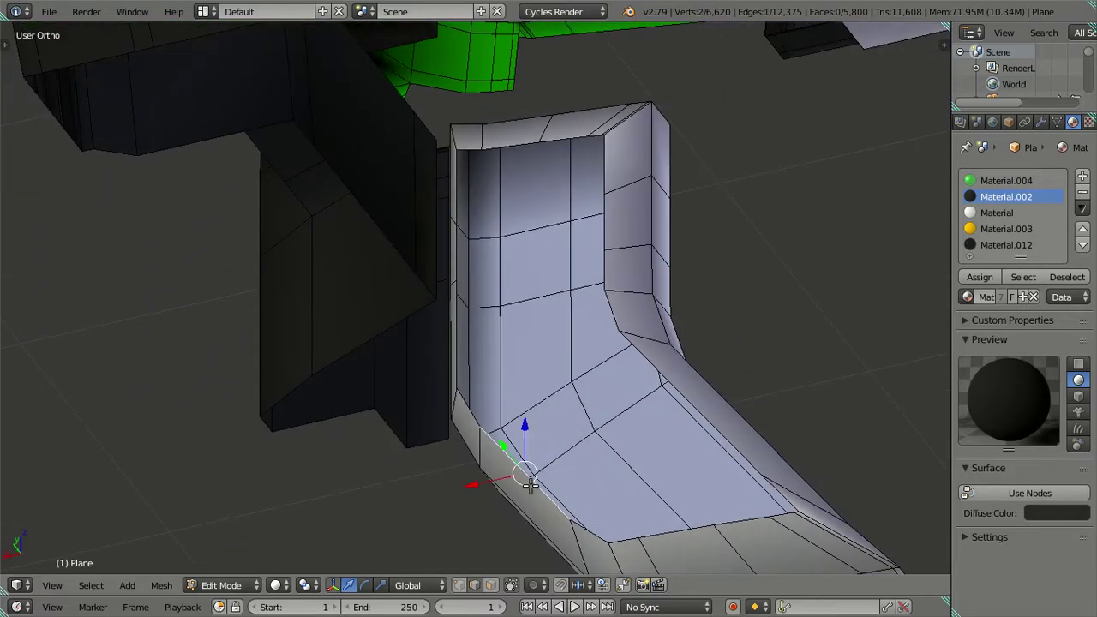
{"action": "key", "text": "f"}
{"action": "key", "text": "a"}
Add three evenly spaced lengthwise loop cuts across the bracket's foot
{"action": "mouse_move", "coordinate": [692, 411]}
{"action": "middle_mouse_down"}
{"action": "mouse_move", "coordinate": [577, 417]}
{"action": "mouse_move", "coordinate": [639, 455]}
{"action": "middle_mouse_up"}
{"action": "scroll", "coordinate": [599, 419], "scroll_direction": "up", "scroll_amount": 2}
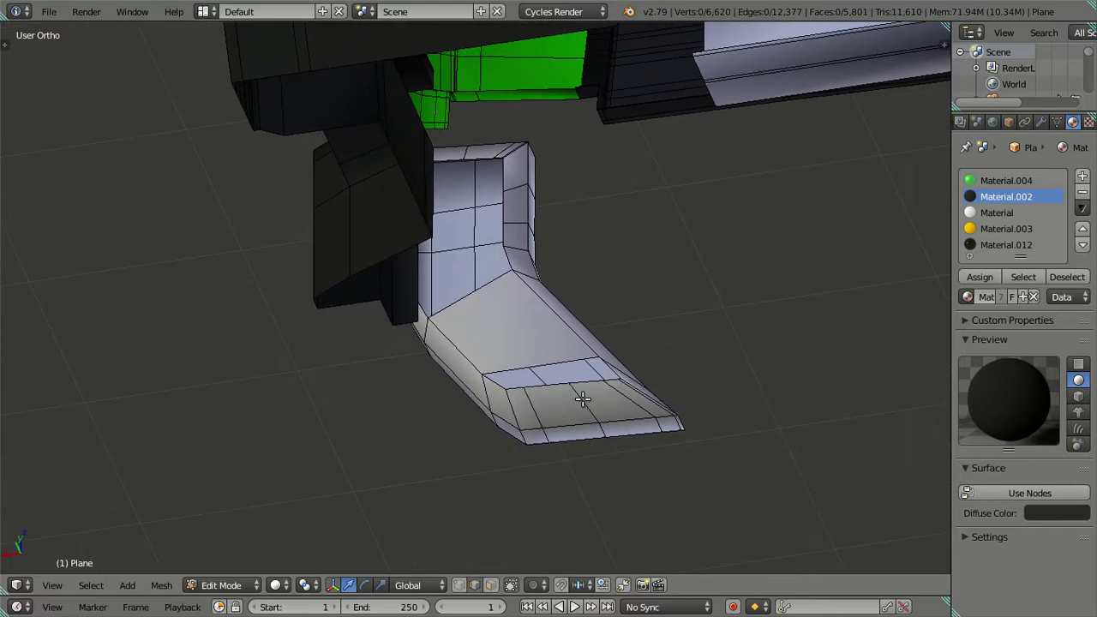
{"action": "scroll", "coordinate": [581, 400], "scroll_direction": "up", "scroll_amount": 2}
{"action": "key", "text": "ctrl+r"}
{"action": "scroll", "coordinate": [585, 403], "scroll_direction": "up", "scroll_amount": 1}
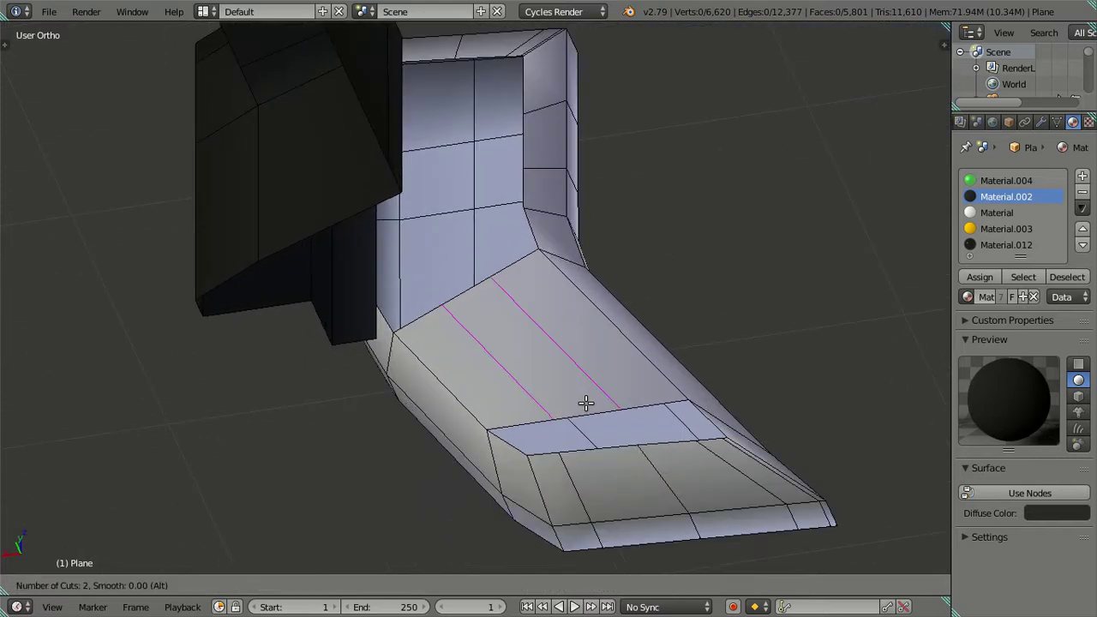
{"action": "right_click", "coordinate": [585, 402]}
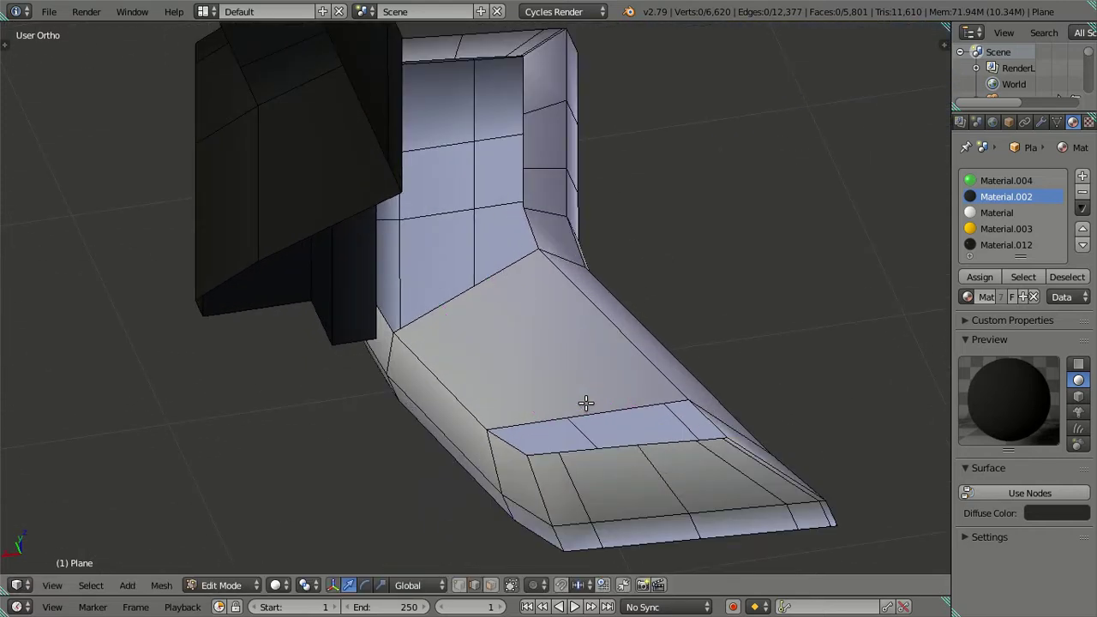
{"action": "key", "text": "ctrl+r"}
{"action": "key", "text": "3"}
{"action": "left_click", "coordinate": [586, 402]}
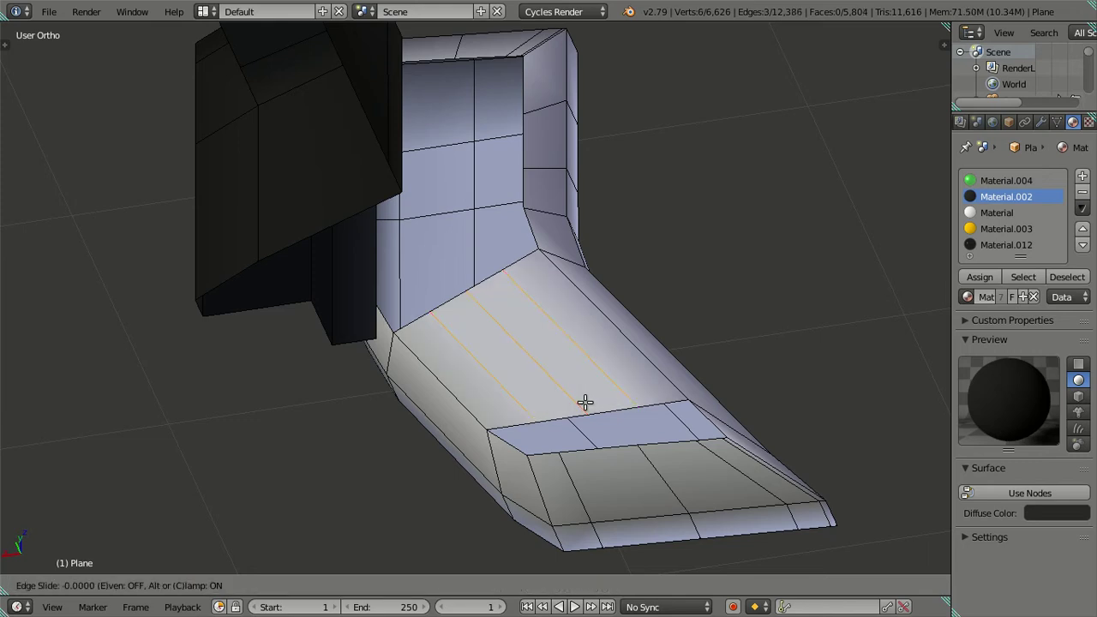
{"action": "right_click", "coordinate": [585, 400]}
{"action": "scroll", "coordinate": [595, 452], "scroll_direction": "up", "scroll_amount": 2}
{"action": "scroll", "coordinate": [600, 458], "scroll_direction": "up", "scroll_amount": 1}
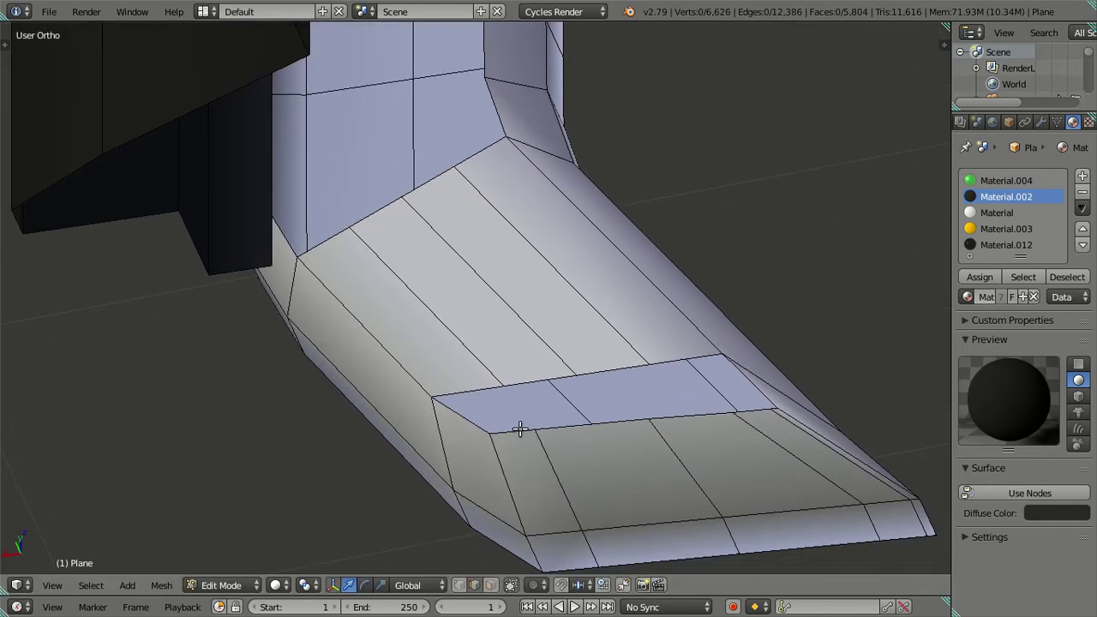
Join three vertex pairs so the new loops connect to the front section
{"action": "right_click", "coordinate": [477, 392]}
{"action": "right_click", "coordinate": [570, 414], "text": "shift"}
{"action": "key", "text": "j"}
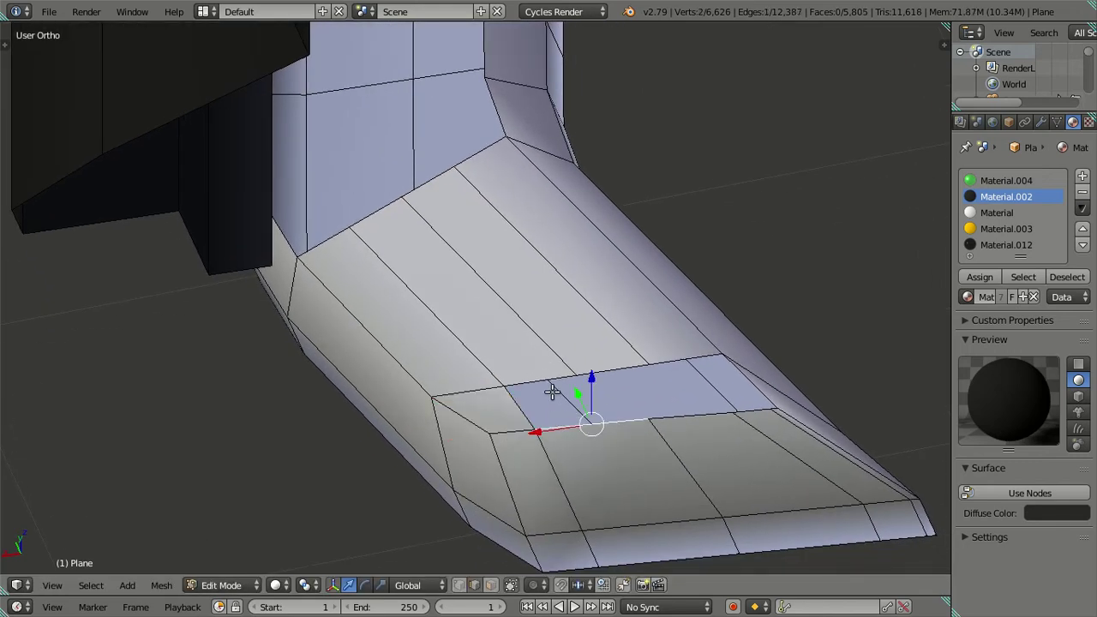
{"action": "right_click", "coordinate": [622, 380]}
{"action": "right_click", "coordinate": [677, 414], "text": "shift"}
{"action": "key", "text": "j"}
{"action": "right_click", "coordinate": [690, 358]}
{"action": "key", "text": "j"}
{"action": "mouse_move", "coordinate": [771, 431]}
{"action": "middle_mouse_down"}
{"action": "mouse_move", "coordinate": [745, 456]}
{"action": "mouse_move", "coordinate": [492, 465]}
{"action": "mouse_move", "coordinate": [705, 455]}
{"action": "mouse_move", "coordinate": [742, 431]}
{"action": "middle_mouse_up"}
{"action": "scroll", "coordinate": [738, 449], "scroll_direction": "down", "scroll_amount": 3}
{"action": "scroll", "coordinate": [496, 467], "scroll_direction": "up", "scroll_amount": 1}
{"action": "scroll", "coordinate": [598, 357], "scroll_direction": "up", "scroll_amount": 3}
{"action": "middle_click_drag", "start_coordinate": [597, 357], "coordinate": [521, 375]}
{"action": "key", "text": "a"}
{"action": "mouse_move", "coordinate": [443, 266]}
{"action": "middle_mouse_down"}
{"action": "mouse_move", "coordinate": [488, 350]}
{"action": "mouse_move", "coordinate": [559, 438]}
{"action": "mouse_move", "coordinate": [557, 404]}
{"action": "mouse_move", "coordinate": [568, 441]}
{"action": "mouse_move", "coordinate": [554, 404]}
{"action": "mouse_move", "coordinate": [512, 386]}
{"action": "mouse_move", "coordinate": [657, 358]}
{"action": "mouse_move", "coordinate": [695, 375]}
{"action": "mouse_move", "coordinate": [682, 372]}
{"action": "middle_mouse_up"}
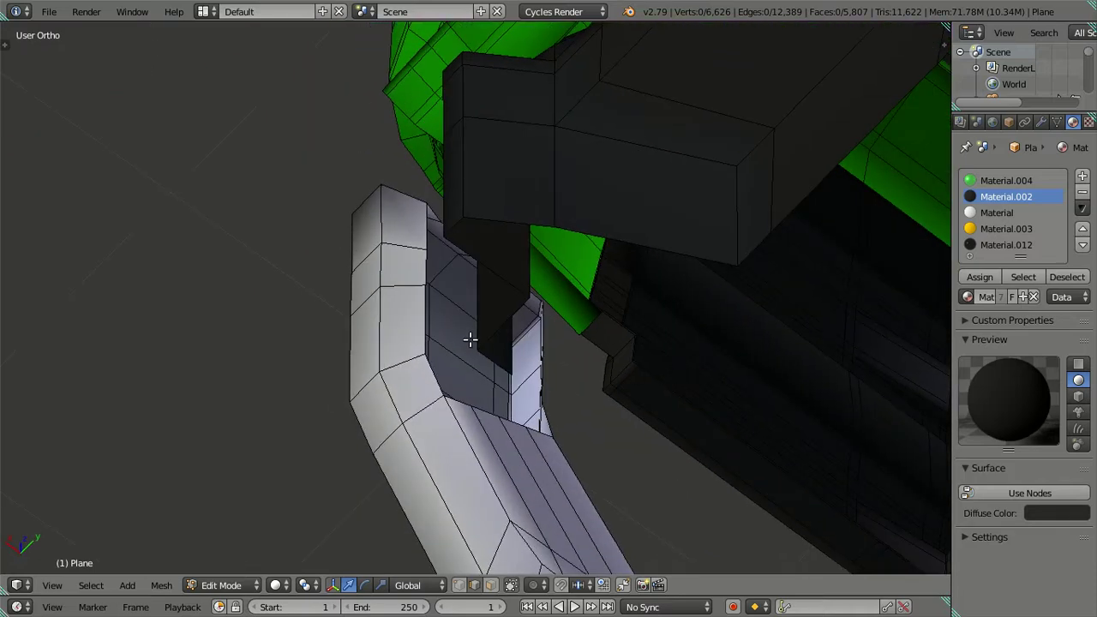
Fill a face across two selected edges, try three loop cuts, then undo them
{"action": "mouse_move", "coordinate": [518, 427]}
{"action": "middle_mouse_down"}
{"action": "mouse_move", "coordinate": [535, 334]}
{"action": "mouse_move", "coordinate": [489, 351]}
{"action": "mouse_move", "coordinate": [483, 368]}
{"action": "middle_mouse_up"}
{"action": "key", "text": "f"}
{"action": "key", "text": "ctrl+r"}
{"action": "scroll", "coordinate": [485, 364], "scroll_direction": "up", "scroll_amount": 2}
{"action": "left_click", "coordinate": [484, 364]}
{"action": "right_click", "coordinate": [485, 360]}
{"action": "mouse_move", "coordinate": [484, 360]}
{"action": "middle_mouse_down"}
{"action": "mouse_move", "coordinate": [453, 342]}
{"action": "mouse_move", "coordinate": [434, 448]}
{"action": "mouse_move", "coordinate": [448, 370]}
{"action": "mouse_move", "coordinate": [421, 326]}
{"action": "mouse_move", "coordinate": [486, 311]}
{"action": "mouse_move", "coordinate": [458, 309]}
{"action": "mouse_move", "coordinate": [455, 283]}
{"action": "middle_mouse_up"}
{"action": "key", "text": "ctrl+z"}
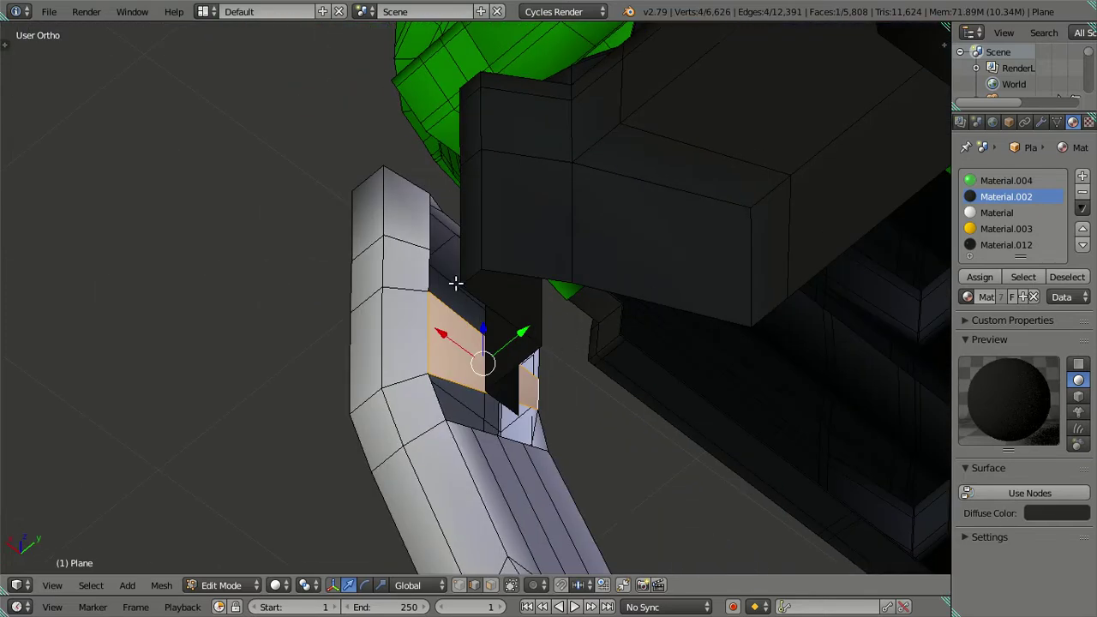
Fill the bracket opening with a face divided by three evenly spaced vertical loops
{"action": "mouse_move", "coordinate": [542, 356]}
{"action": "middle_mouse_down"}
{"action": "mouse_move", "coordinate": [441, 387]}
{"action": "mouse_move", "coordinate": [445, 368]}
{"action": "middle_mouse_up"}
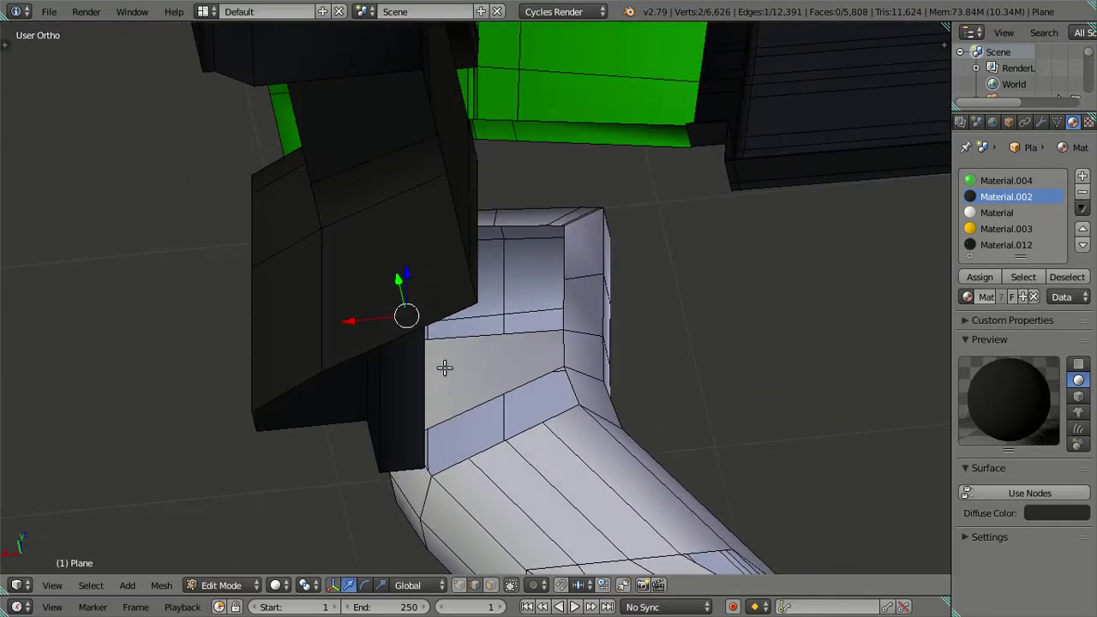
{"action": "mouse_move", "coordinate": [542, 361]}
{"action": "middle_mouse_down"}
{"action": "mouse_move", "coordinate": [492, 372]}
{"action": "mouse_move", "coordinate": [515, 341]}
{"action": "middle_mouse_up"}
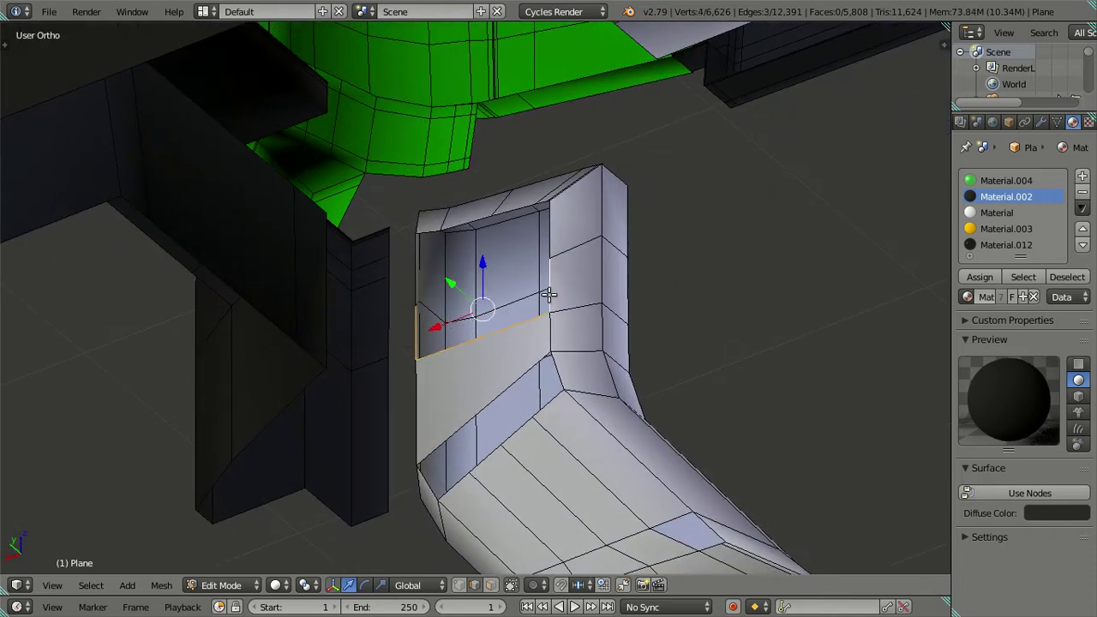
{"action": "key", "text": "f"}
{"action": "key", "text": "a"}
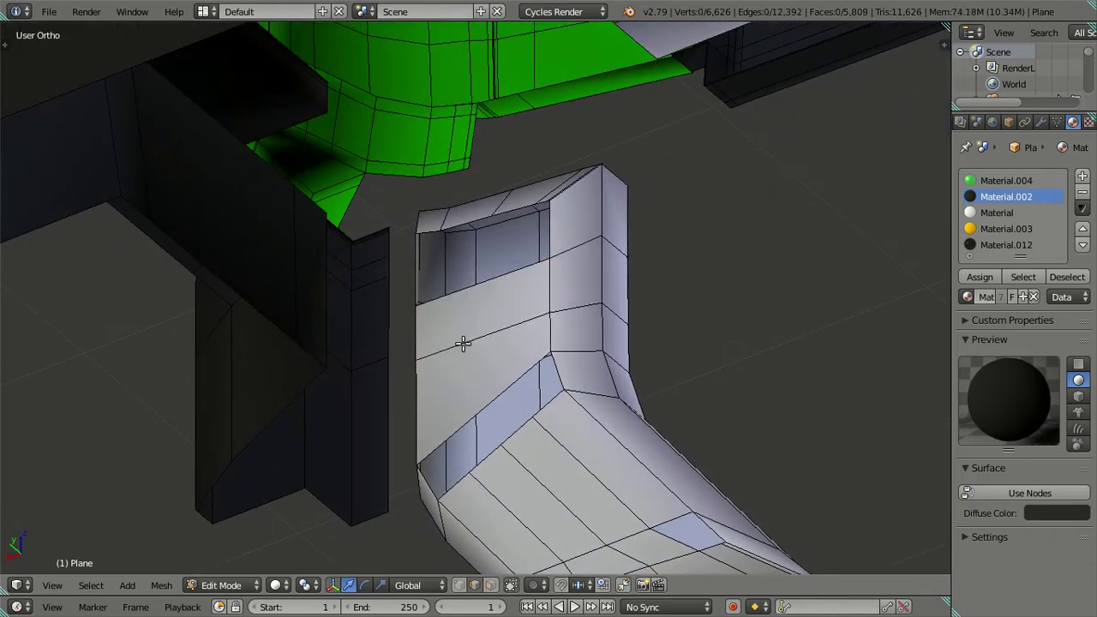
{"action": "middle_click_drag", "start_coordinate": [487, 328], "coordinate": [499, 308]}
{"action": "key", "text": "ctrl+r"}
{"action": "scroll", "coordinate": [489, 331], "scroll_direction": "up", "scroll_amount": 2}
{"action": "left_click", "coordinate": [488, 332]}
{"action": "right_click", "coordinate": [489, 331]}
Fill the small inner corner gap between base and wall using three bordering edges
{"action": "mouse_move", "coordinate": [485, 355]}
{"action": "middle_mouse_down"}
{"action": "mouse_move", "coordinate": [482, 392]}
{"action": "mouse_move", "coordinate": [489, 380]}
{"action": "middle_mouse_up"}
{"action": "scroll", "coordinate": [480, 390], "scroll_direction": "up", "scroll_amount": 2}
{"action": "middle_click_drag", "start_coordinate": [457, 428], "coordinate": [447, 435]}
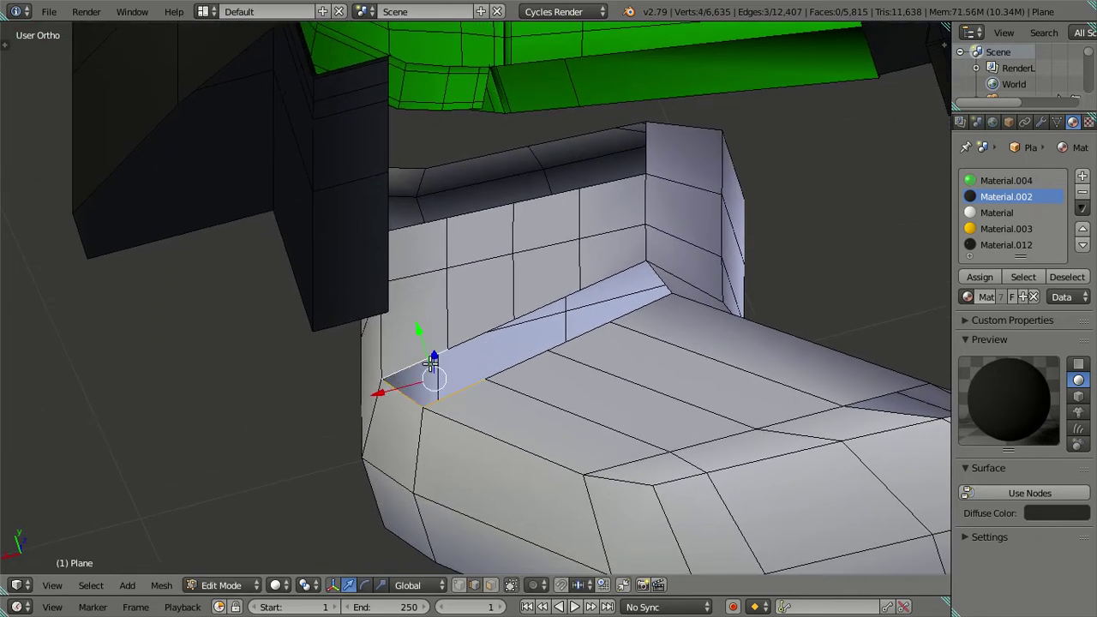
{"action": "right_click", "coordinate": [475, 335]}
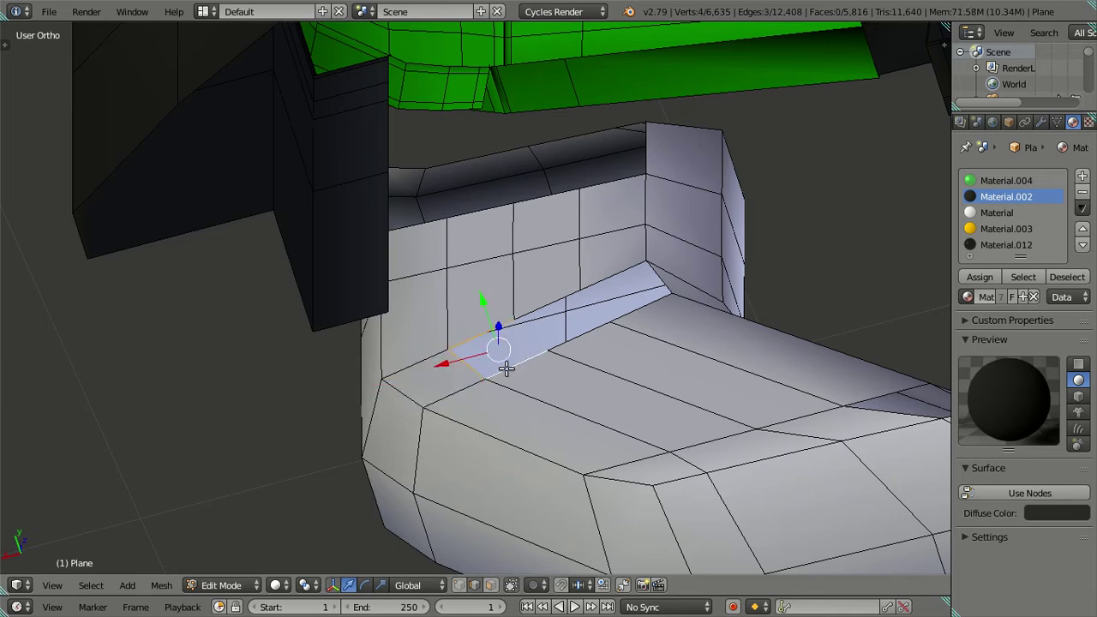
{"action": "right_click", "coordinate": [554, 301]}
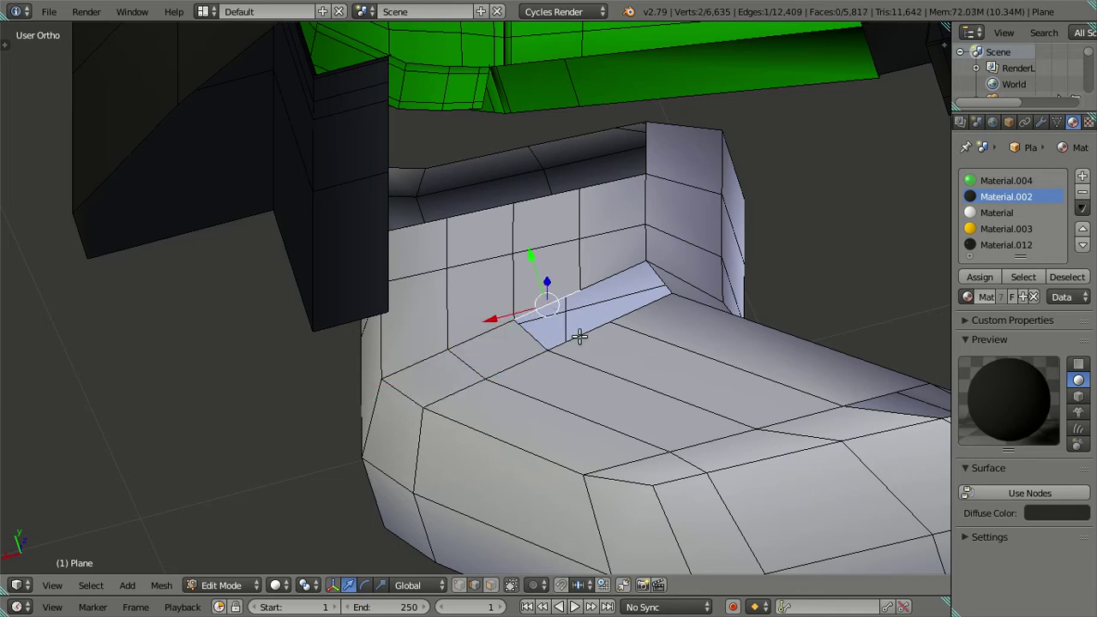
{"action": "right_click", "coordinate": [597, 281]}
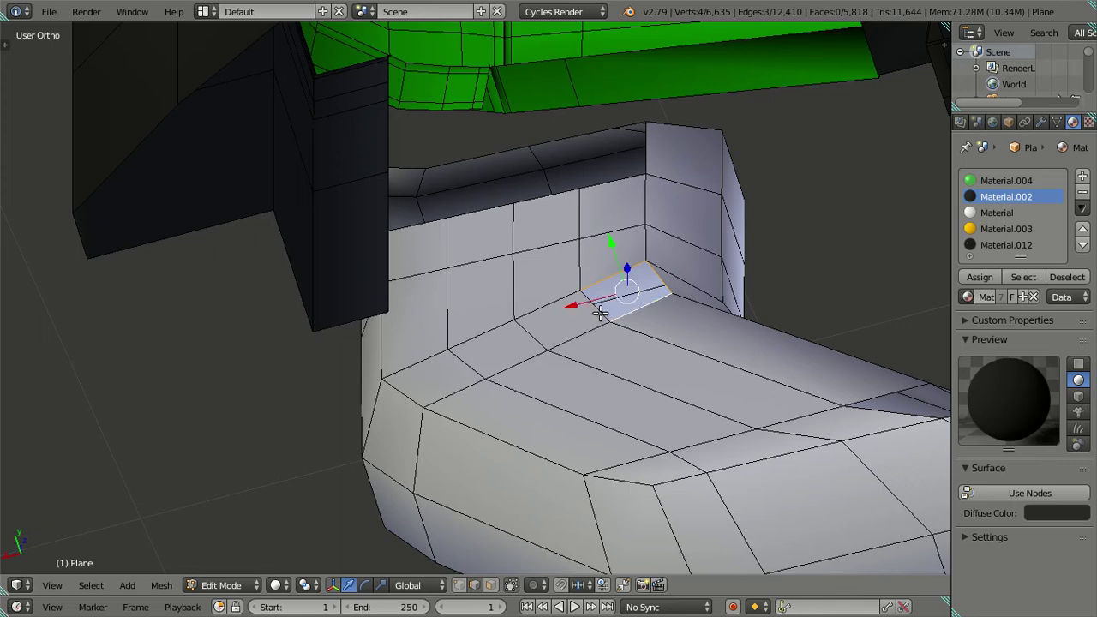
{"action": "key", "text": "f"}
{"action": "key", "text": "a"}
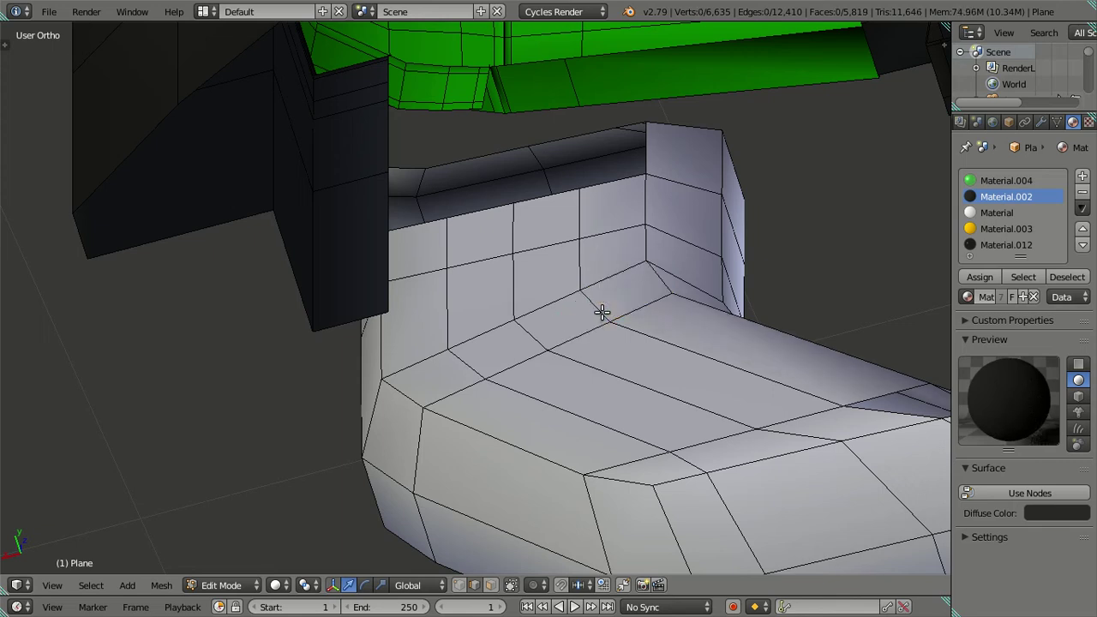
{"action": "mouse_move", "coordinate": [600, 311]}
{"action": "middle_mouse_down"}
{"action": "mouse_move", "coordinate": [580, 329]}
{"action": "mouse_move", "coordinate": [526, 311]}
{"action": "middle_mouse_up"}
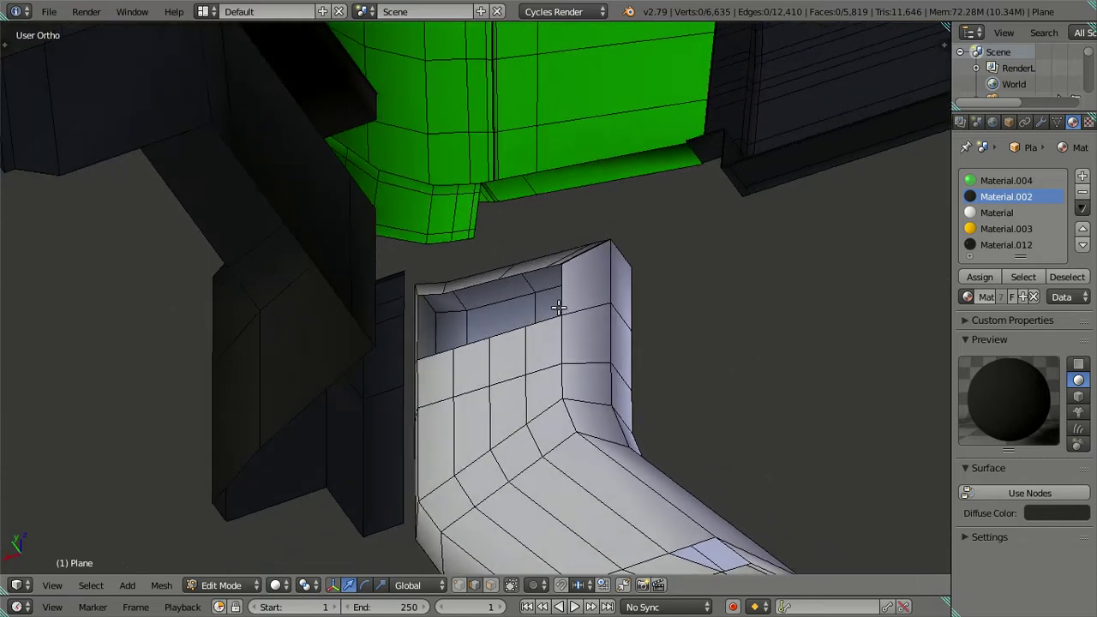
Fill the three top openings of the bracket with faces
{"action": "scroll", "coordinate": [526, 311], "scroll_direction": "up", "scroll_amount": 3}
{"action": "scroll", "coordinate": [535, 402], "scroll_direction": "up", "scroll_amount": 2}
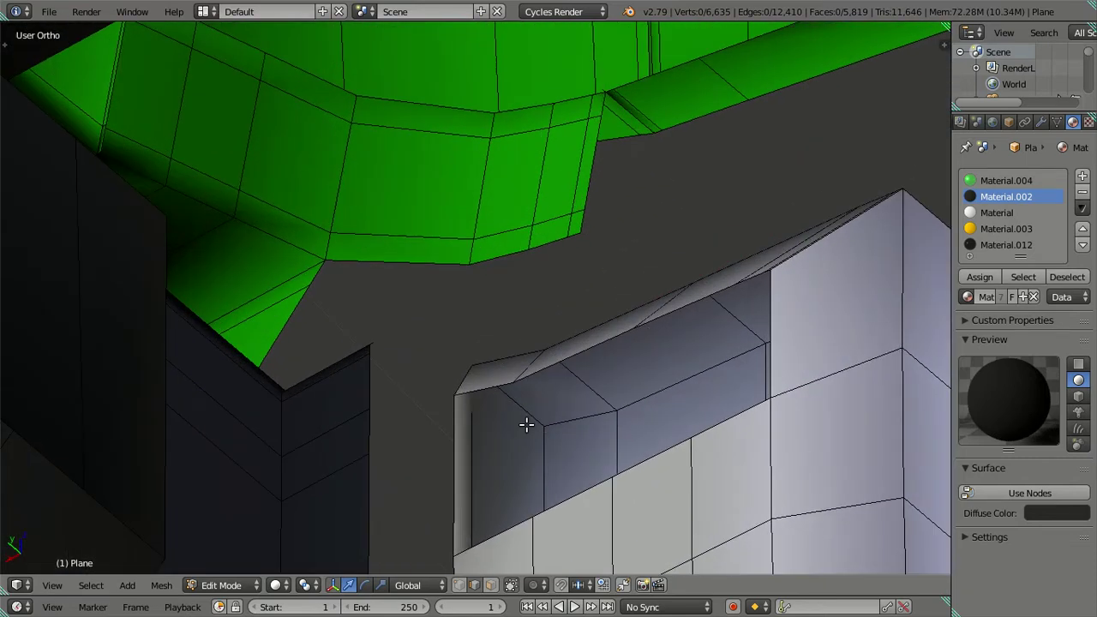
{"action": "middle_click_drag", "start_coordinate": [524, 421], "coordinate": [464, 321]}
{"action": "left_click", "coordinate": [473, 453], "text": "ctrl"}
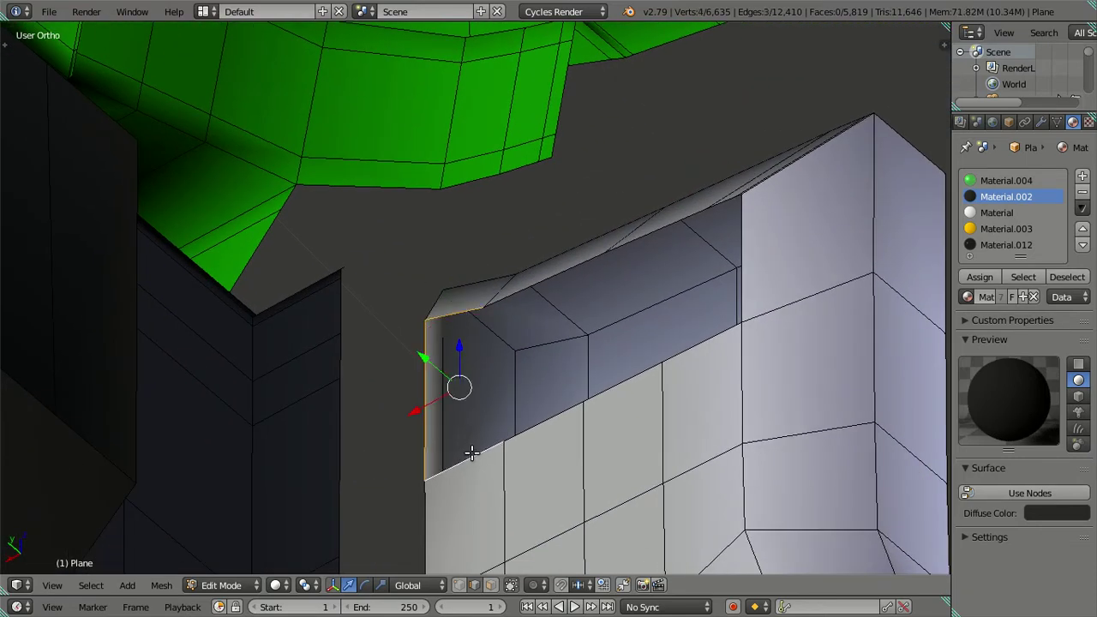
{"action": "key", "text": "f"}
{"action": "left_click", "coordinate": [567, 275]}
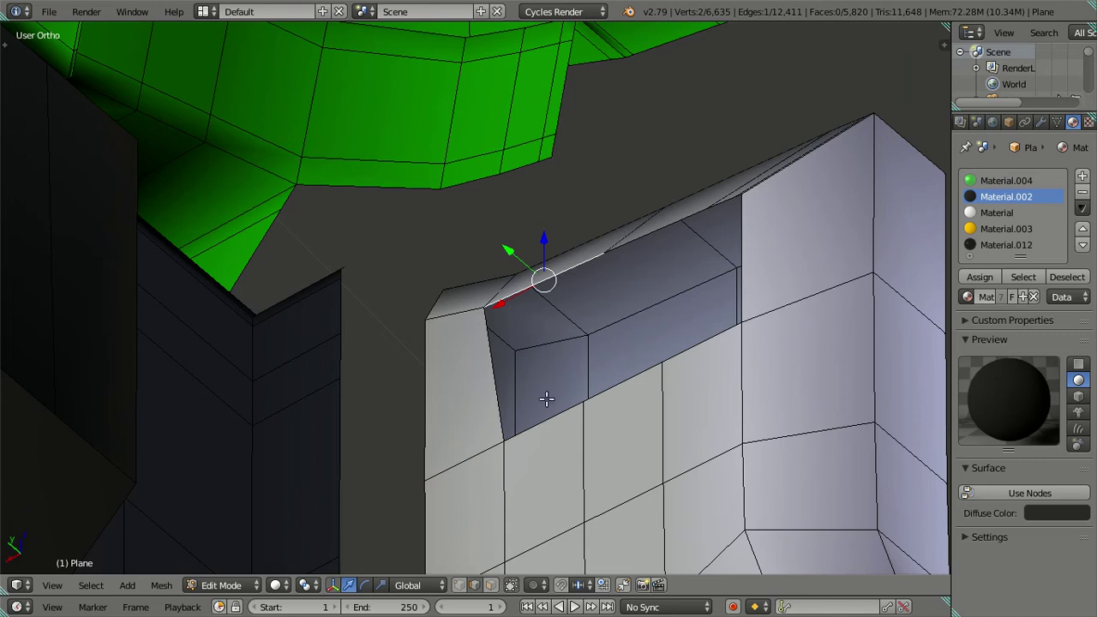
{"action": "key", "text": "f"}
{"action": "left_click", "coordinate": [632, 276]}
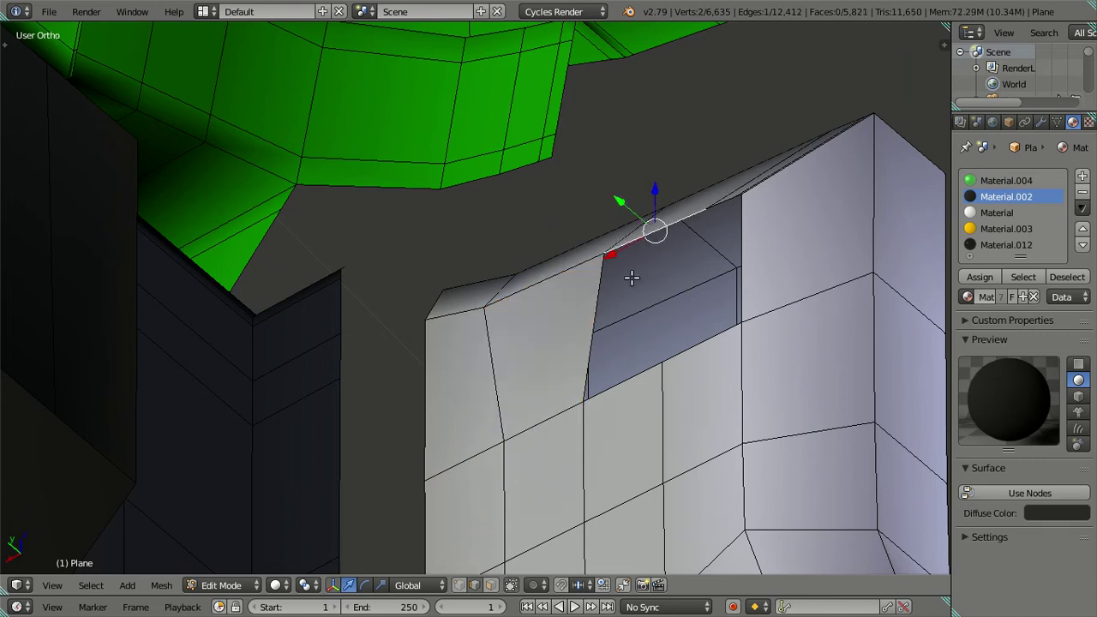
{"action": "left_click", "coordinate": [625, 383], "text": "ctrl"}
{"action": "mouse_move", "coordinate": [649, 364]}
{"action": "middle_mouse_down"}
{"action": "mouse_move", "coordinate": [685, 386]}
{"action": "mouse_move", "coordinate": [707, 345]}
{"action": "middle_mouse_up"}
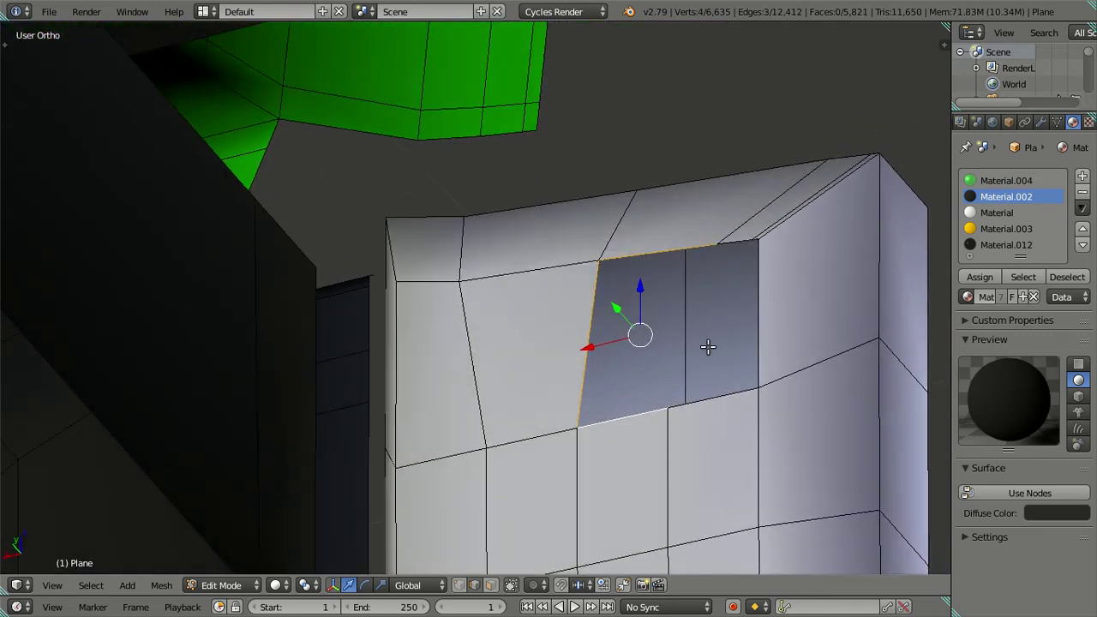
{"action": "key", "text": "f"}
Add an edge loop along the bracket's lower bend and slide it into place
{"action": "scroll", "coordinate": [730, 450], "scroll_direction": "down", "scroll_amount": 2}
{"action": "mouse_move", "coordinate": [678, 473]}
{"action": "middle_mouse_down"}
{"action": "mouse_move", "coordinate": [649, 443]}
{"action": "mouse_move", "coordinate": [624, 238]}
{"action": "middle_mouse_up"}
{"action": "mouse_move", "coordinate": [651, 379]}
{"action": "middle_mouse_down"}
{"action": "mouse_move", "coordinate": [592, 365]}
{"action": "mouse_move", "coordinate": [522, 311]}
{"action": "middle_mouse_up"}
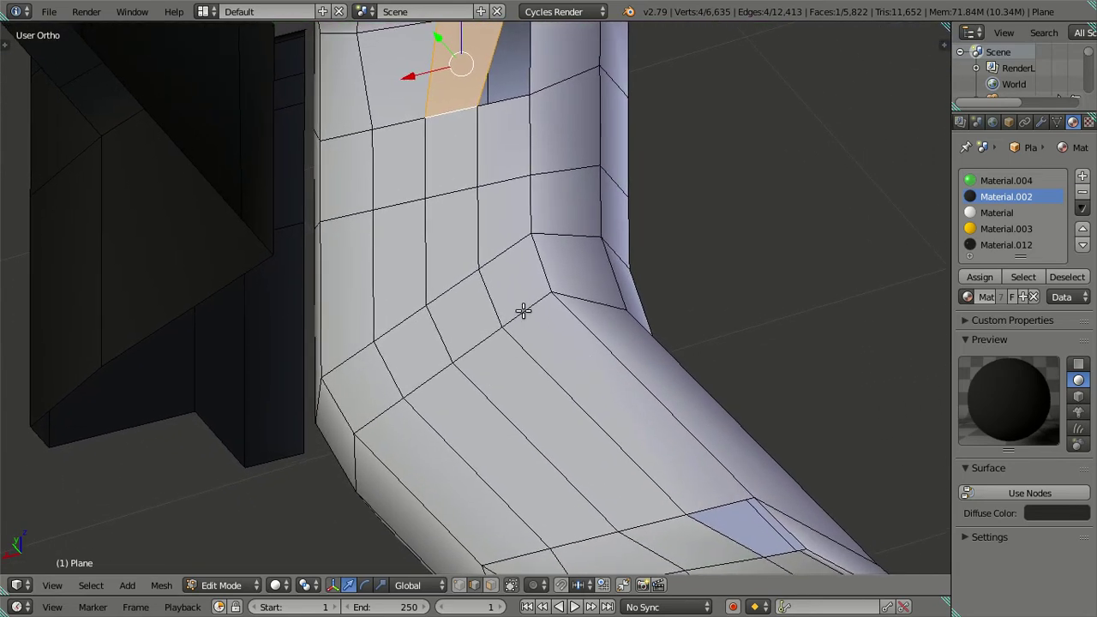
{"action": "key", "text": "ctrl+r"}
{"action": "left_click", "coordinate": [522, 311]}
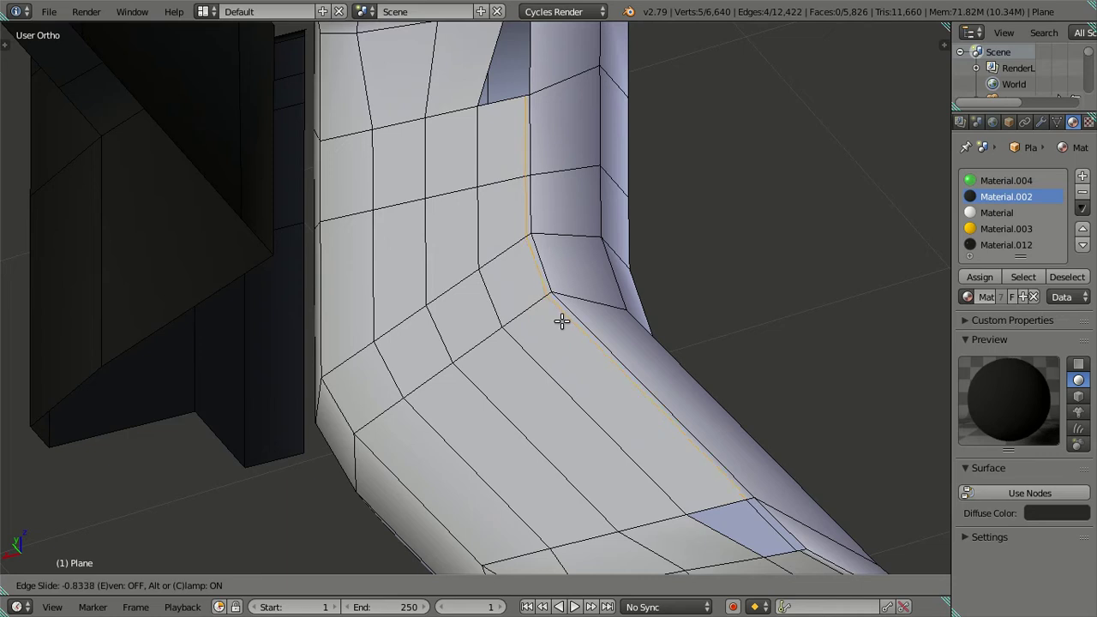
{"action": "left_click", "coordinate": [561, 320]}
Fill the slanted hole with a face from its top, slanted and bottom edges
{"action": "scroll", "coordinate": [558, 382], "scroll_direction": "up", "scroll_amount": 4, "text": "shift"}
{"action": "scroll", "coordinate": [540, 340], "scroll_direction": "up", "scroll_amount": 3}
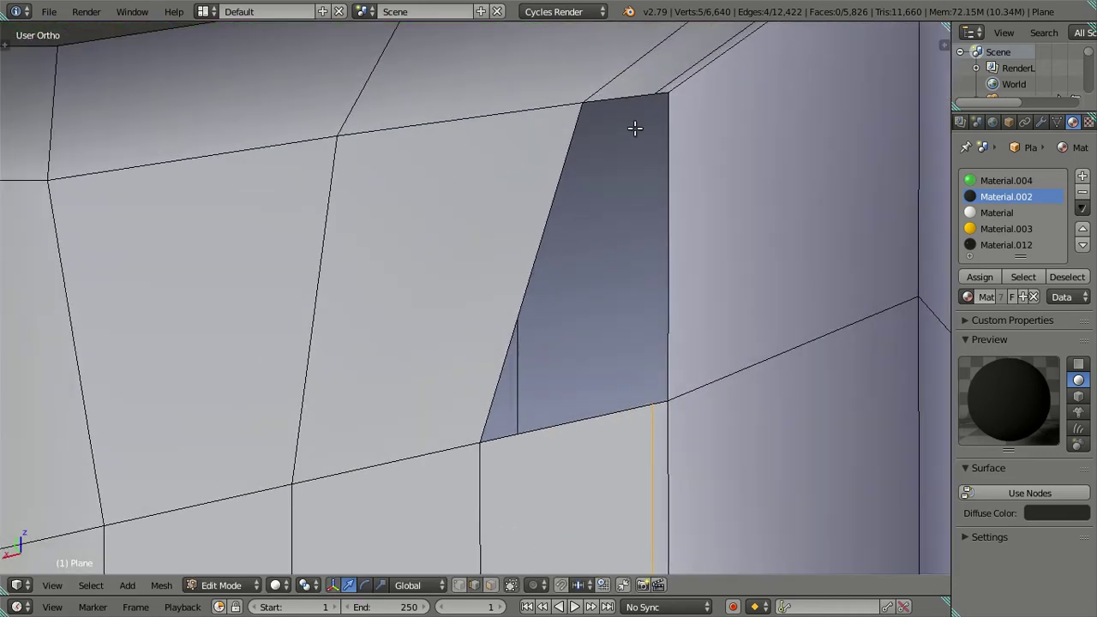
{"action": "right_click", "coordinate": [631, 95]}
{"action": "right_click", "coordinate": [581, 421], "text": "ctrl"}
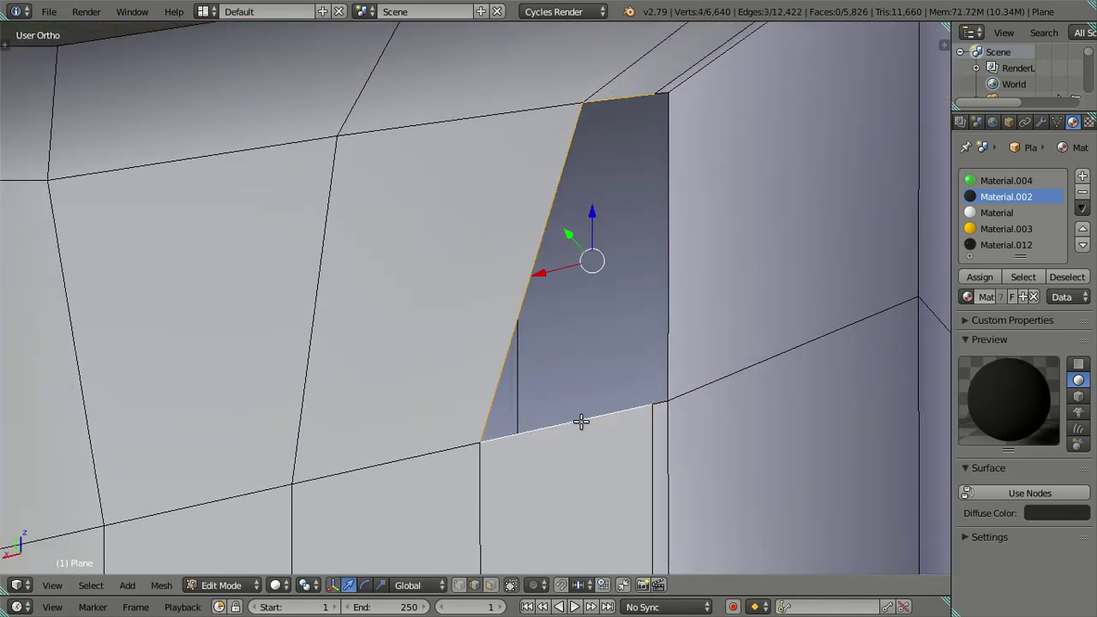
{"action": "key", "text": "f"}
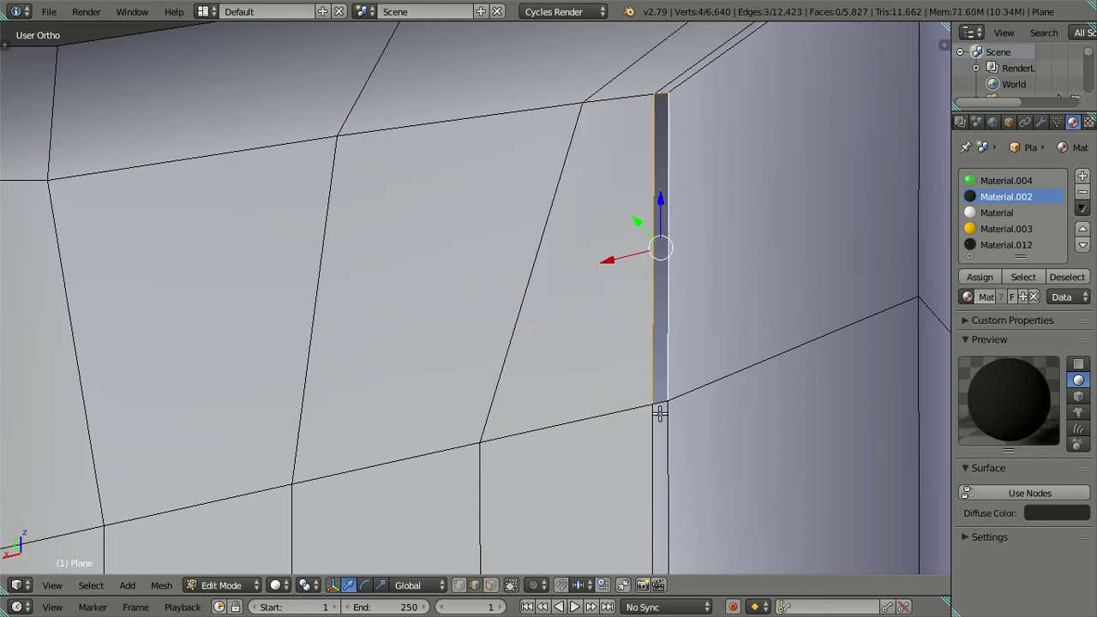
Fill the remaining side gap and the narrow strip with faces
{"action": "scroll", "coordinate": [658, 403], "scroll_direction": "down", "scroll_amount": 5}
{"action": "mouse_move", "coordinate": [658, 402]}
{"action": "middle_mouse_down"}
{"action": "mouse_move", "coordinate": [636, 421]}
{"action": "mouse_move", "coordinate": [526, 307]}
{"action": "middle_mouse_up"}
{"action": "scroll", "coordinate": [526, 307], "scroll_direction": "up", "scroll_amount": 5}
{"action": "scroll", "coordinate": [519, 363], "scroll_direction": "up", "scroll_amount": 4}
{"action": "scroll", "coordinate": [514, 358], "scroll_direction": "up", "scroll_amount": 3}
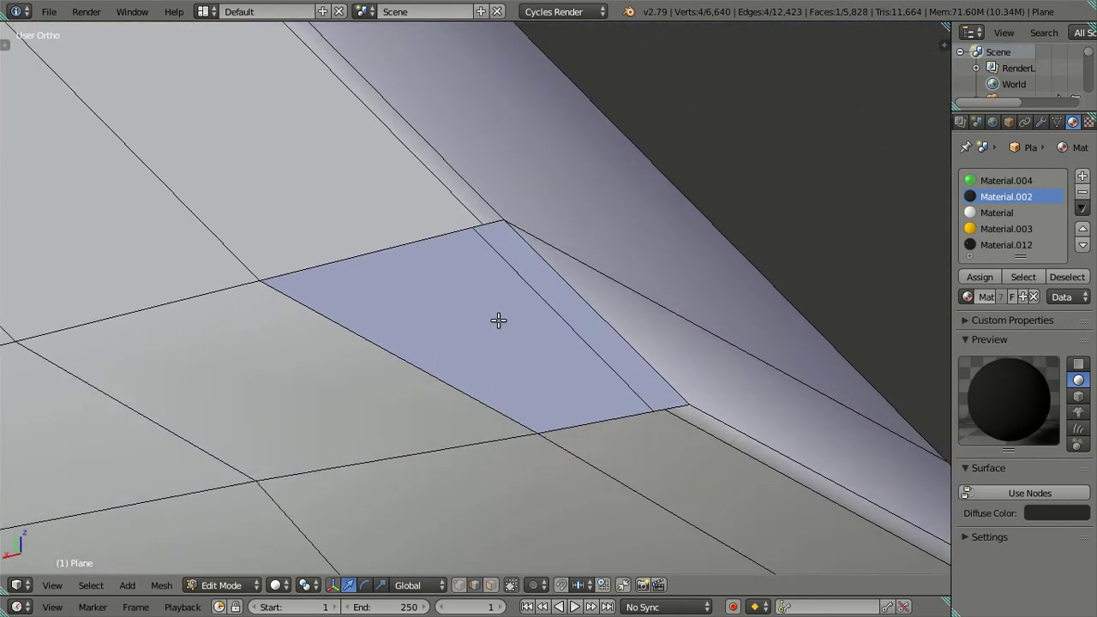
{"action": "left_click", "coordinate": [568, 416], "text": "ctrl"}
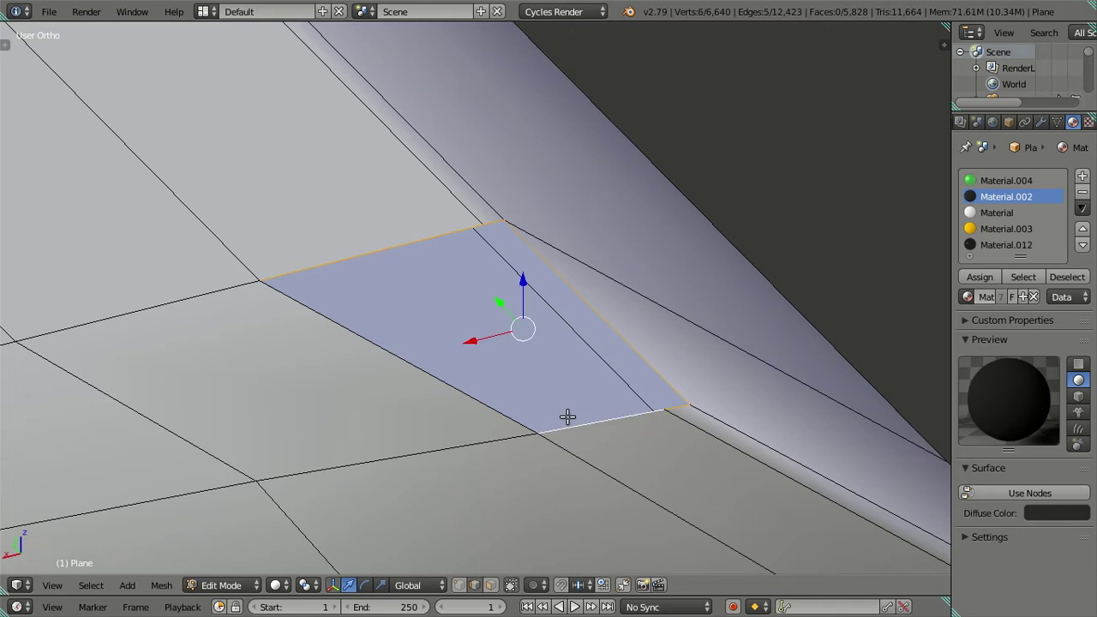
{"action": "left_click", "coordinate": [430, 235]}
{"action": "left_click", "coordinate": [457, 357]}
{"action": "left_click", "coordinate": [394, 249], "text": "shift"}
{"action": "left_click", "coordinate": [566, 415], "text": "shift"}
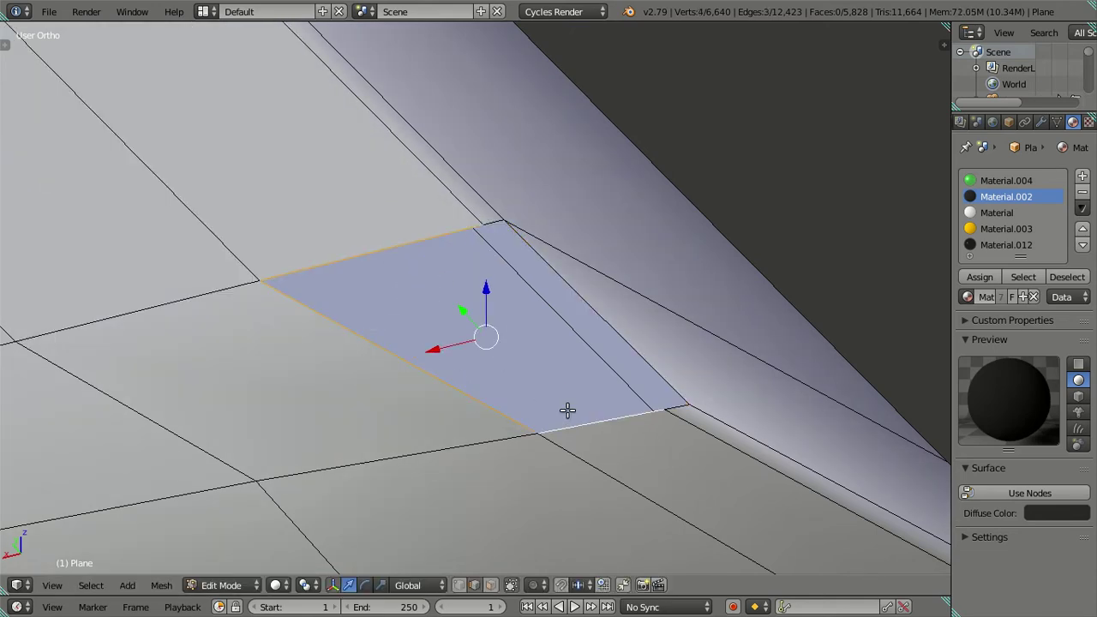
{"action": "key", "text": "f"}
{"action": "left_click", "coordinate": [569, 283]}
{"action": "left_click", "coordinate": [609, 335], "text": "shift"}
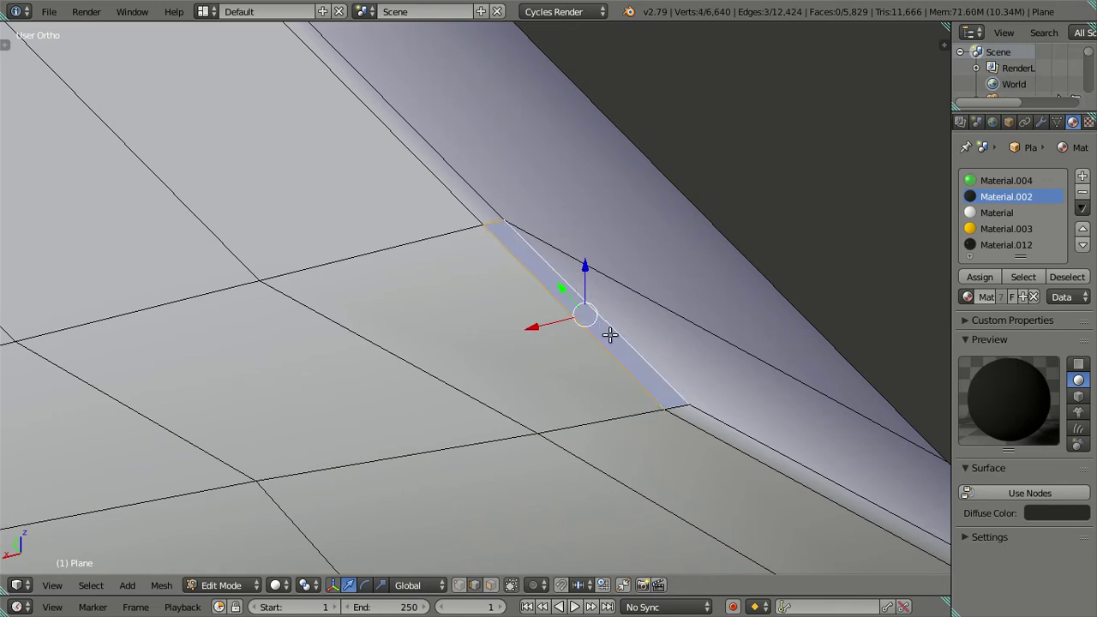
{"action": "key", "text": "f"}
{"action": "key", "text": "a"}
Return to Object Mode and inspect the solid white bracket beside the green cab
{"action": "scroll", "coordinate": [677, 394], "scroll_direction": "down", "scroll_amount": 1}
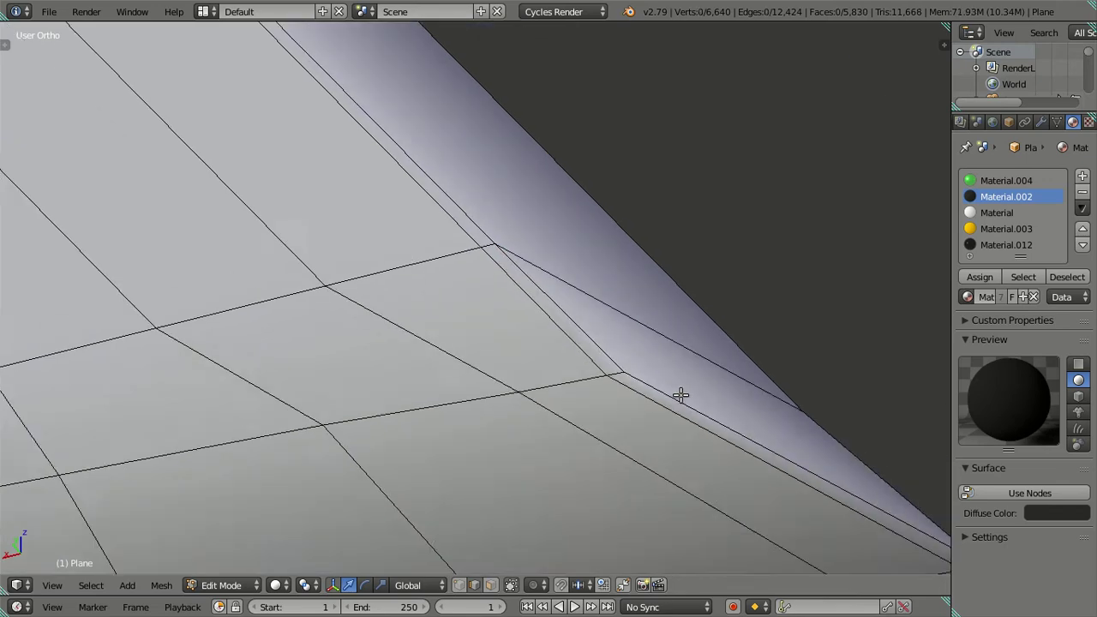
{"action": "scroll", "coordinate": [669, 396], "scroll_direction": "down", "scroll_amount": 3}
{"action": "scroll", "coordinate": [657, 399], "scroll_direction": "down", "scroll_amount": 2}
{"action": "mouse_move", "coordinate": [462, 417]}
{"action": "middle_mouse_down"}
{"action": "mouse_move", "coordinate": [425, 423]}
{"action": "mouse_move", "coordinate": [343, 385]}
{"action": "mouse_move", "coordinate": [267, 420]}
{"action": "mouse_move", "coordinate": [316, 465]}
{"action": "mouse_move", "coordinate": [413, 361]}
{"action": "mouse_move", "coordinate": [524, 449]}
{"action": "mouse_move", "coordinate": [486, 401]}
{"action": "mouse_move", "coordinate": [528, 327]}
{"action": "mouse_move", "coordinate": [545, 319]}
{"action": "mouse_move", "coordinate": [494, 326]}
{"action": "mouse_move", "coordinate": [567, 365]}
{"action": "middle_mouse_up"}
{"action": "key", "text": "Tab"}
{"action": "key", "text": "Tab"}
{"action": "scroll", "coordinate": [668, 415], "scroll_direction": "down", "scroll_amount": 3}
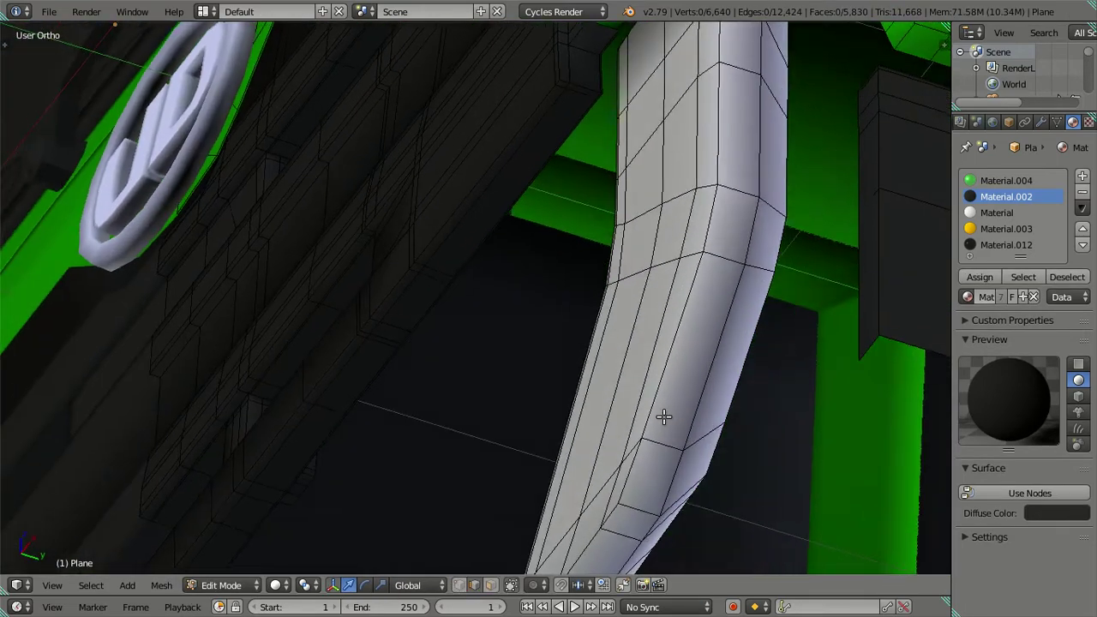
{"action": "scroll", "coordinate": [656, 402], "scroll_direction": "down", "scroll_amount": 3}
{"action": "scroll", "coordinate": [669, 300], "scroll_direction": "down", "scroll_amount": 3}
{"action": "middle_click_drag", "start_coordinate": [678, 215], "coordinate": [600, 228]}
{"action": "scroll", "coordinate": [600, 228], "scroll_direction": "up", "scroll_amount": 2}
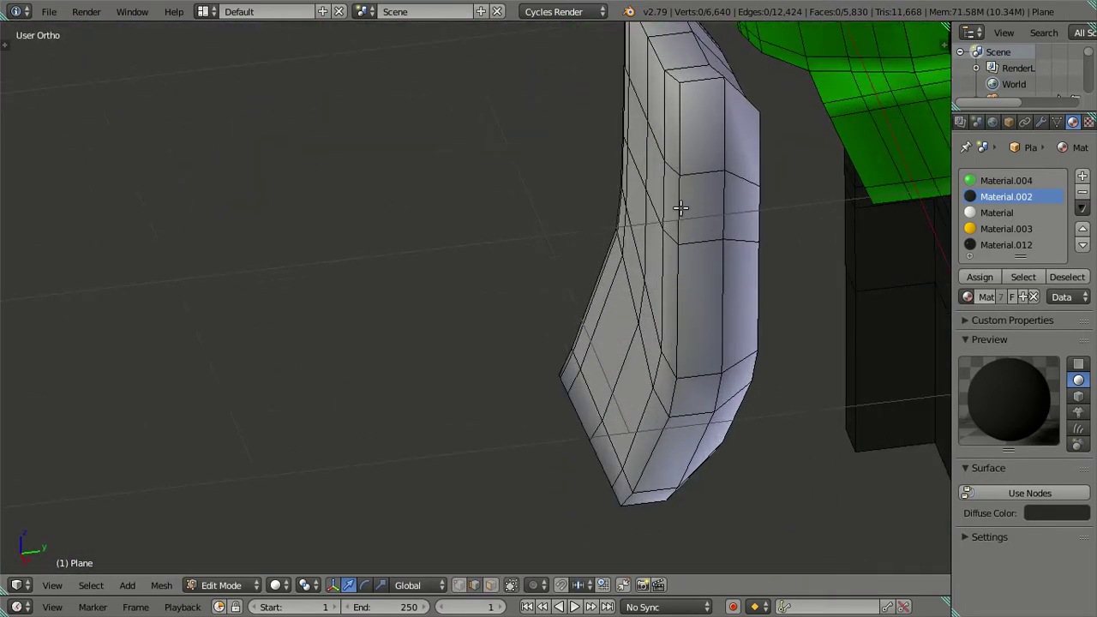
{"action": "scroll", "coordinate": [612, 238], "scroll_direction": "up", "scroll_amount": 2}
{"action": "scroll", "coordinate": [631, 249], "scroll_direction": "up", "scroll_amount": 1}
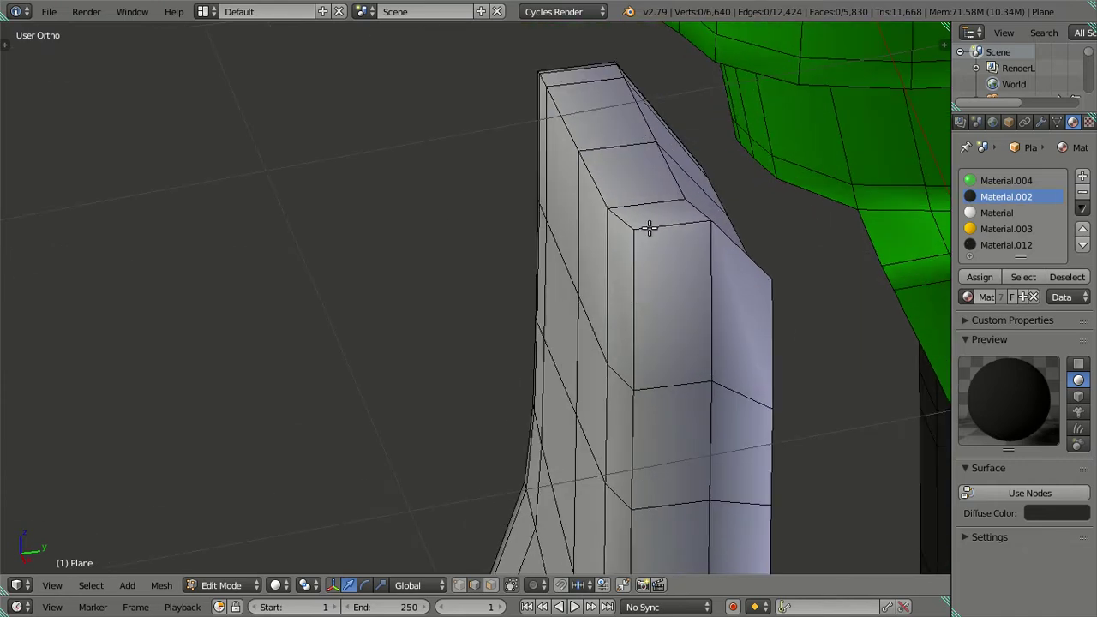
{"action": "key", "text": "Tab"}
{"action": "scroll", "coordinate": [669, 238], "scroll_direction": "up", "scroll_amount": 2}
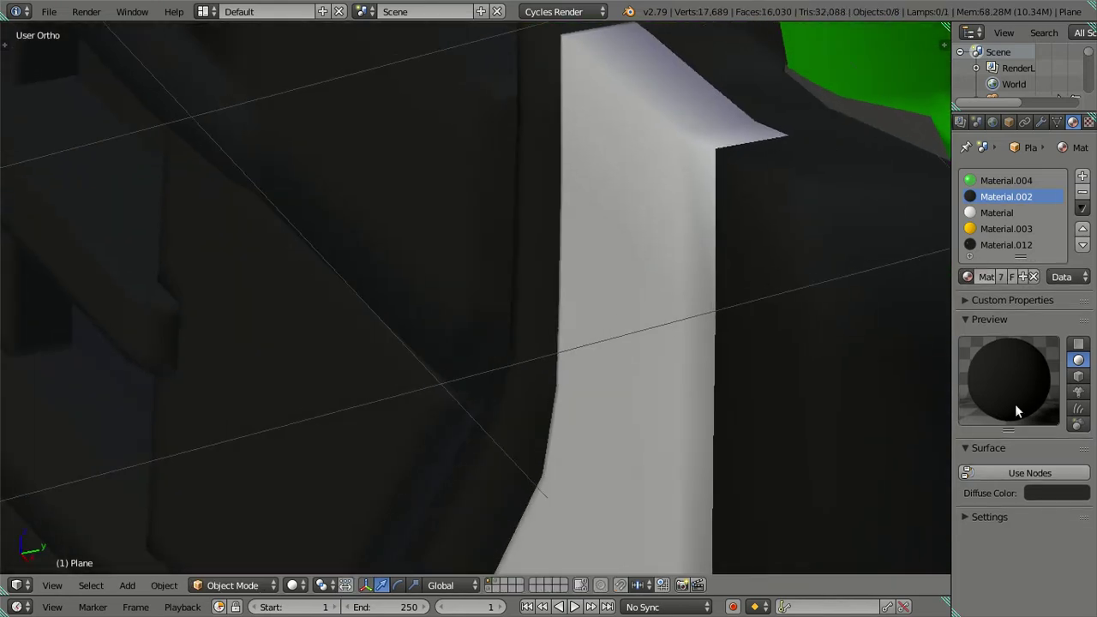
Preview the bracket smoothed at subdivision level 2, then reset it to 0 and resume editing
{"action": "left_click", "coordinate": [1043, 124]}
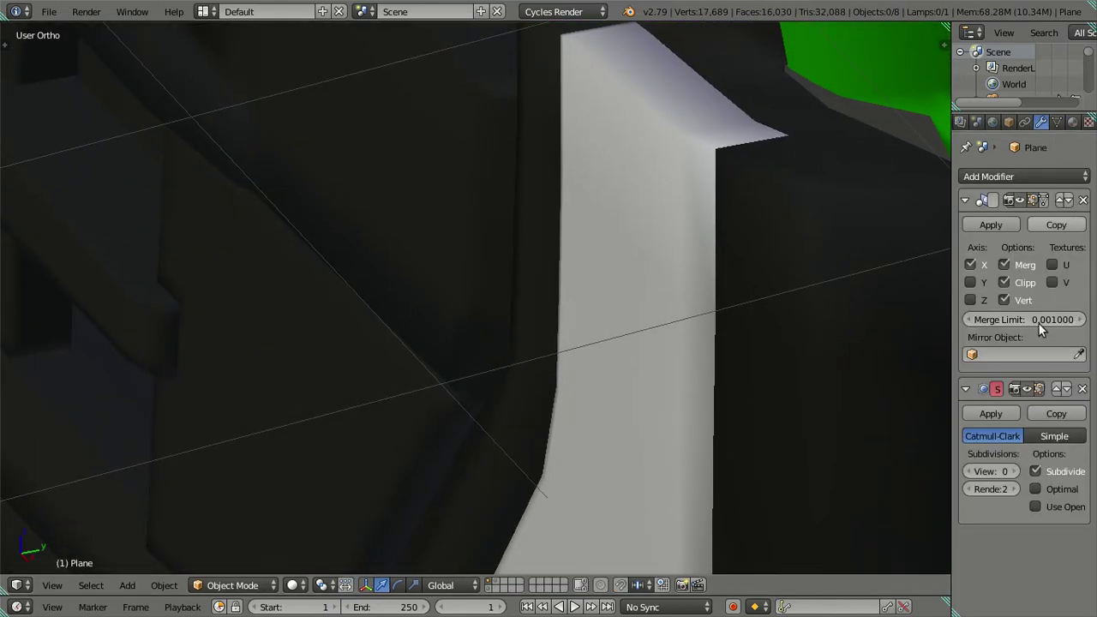
{"action": "left_click", "coordinate": [1017, 471]}
{"action": "left_click", "coordinate": [1017, 471]}
{"action": "mouse_move", "coordinate": [786, 446]}
{"action": "middle_mouse_down"}
{"action": "mouse_move", "coordinate": [747, 396]}
{"action": "mouse_move", "coordinate": [806, 390]}
{"action": "mouse_move", "coordinate": [843, 449]}
{"action": "mouse_move", "coordinate": [849, 431]}
{"action": "mouse_move", "coordinate": [744, 378]}
{"action": "mouse_move", "coordinate": [709, 368]}
{"action": "mouse_move", "coordinate": [697, 390]}
{"action": "mouse_move", "coordinate": [686, 363]}
{"action": "mouse_move", "coordinate": [802, 348]}
{"action": "middle_mouse_up"}
{"action": "key", "text": "ctrl+0"}
{"action": "key", "text": "Tab"}
{"action": "mouse_move", "coordinate": [697, 221]}
{"action": "middle_mouse_down"}
{"action": "mouse_move", "coordinate": [674, 208]}
{"action": "mouse_move", "coordinate": [577, 247]}
{"action": "mouse_move", "coordinate": [553, 203]}
{"action": "mouse_move", "coordinate": [536, 266]}
{"action": "middle_mouse_up"}
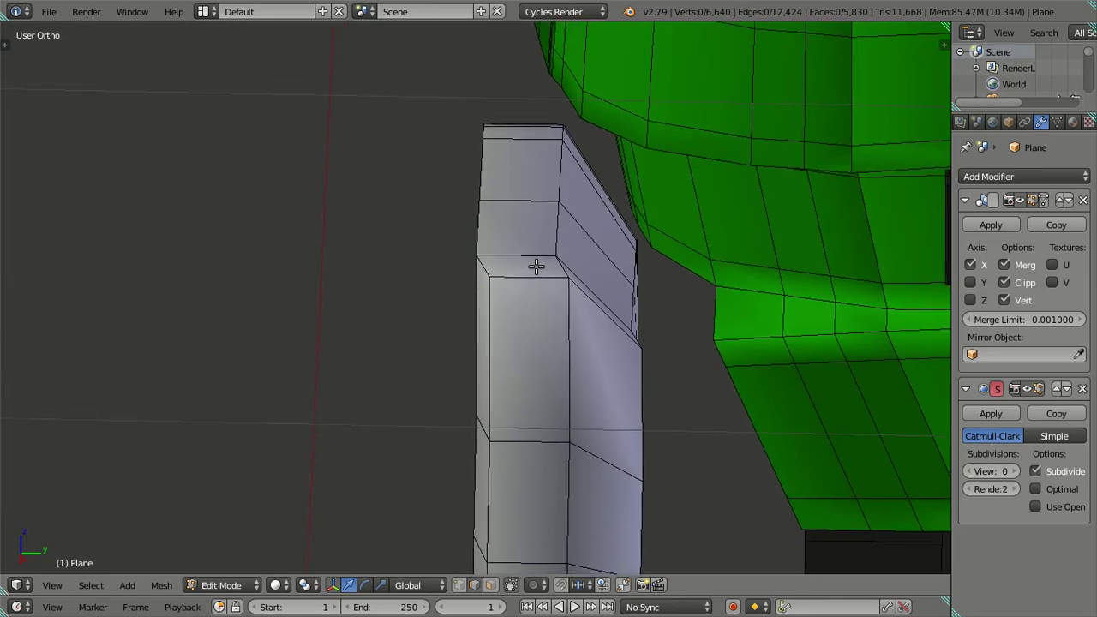
Add a support loop cut slid close to the bracket's edge
{"action": "key", "text": "ctrl+r"}
{"action": "left_click", "coordinate": [533, 257]}
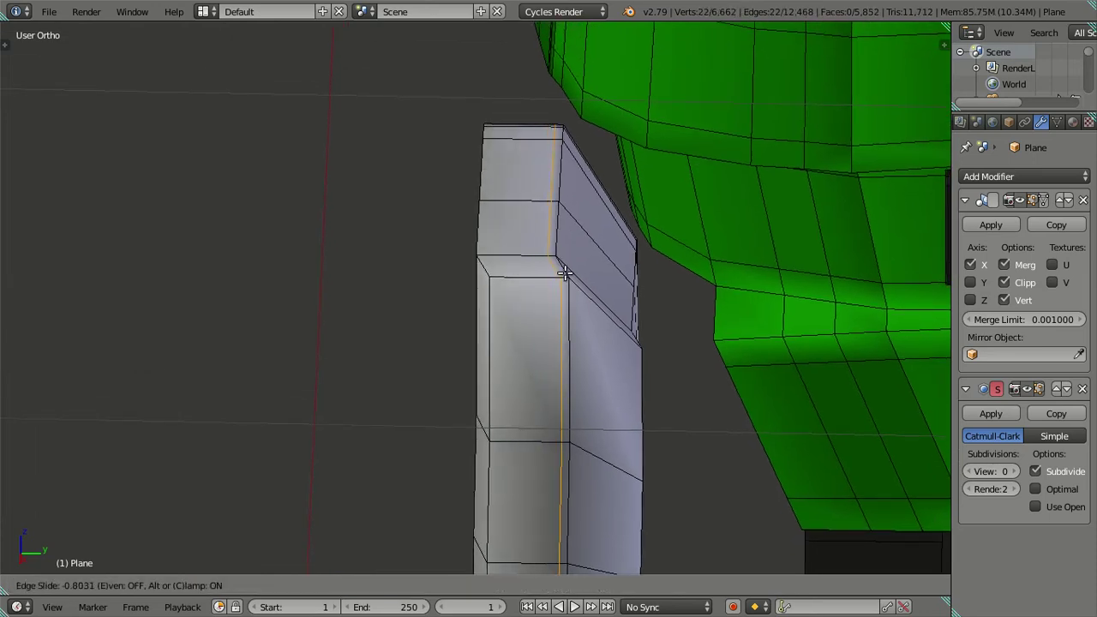
{"action": "left_click", "coordinate": [566, 274]}
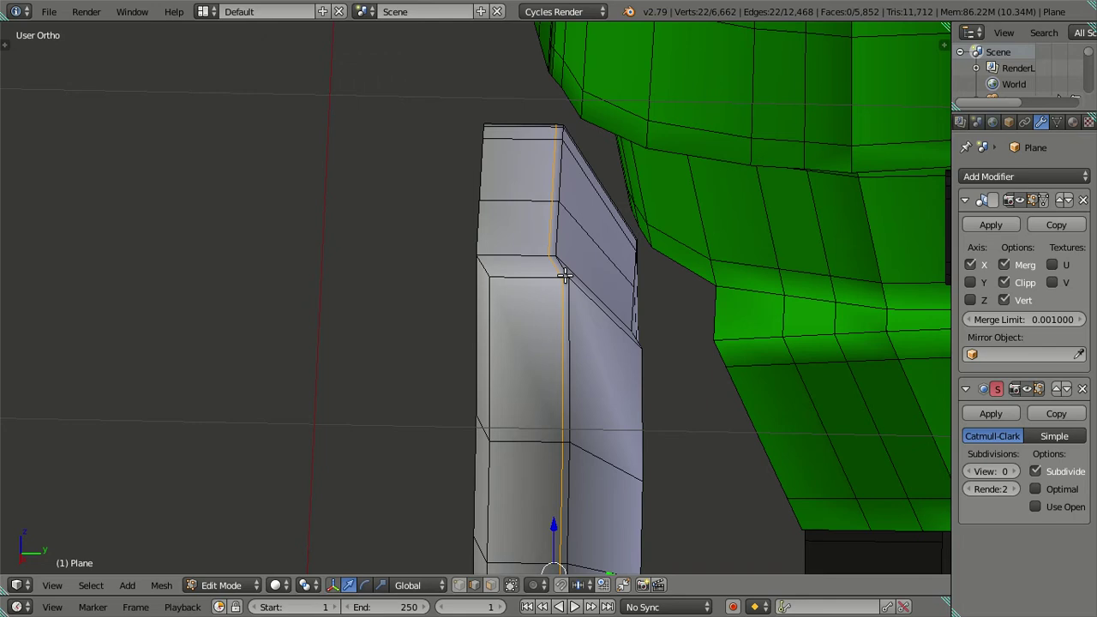
{"action": "key", "text": "a"}
Add another support edge loop near the top of the bracket
{"action": "mouse_move", "coordinate": [565, 274]}
{"action": "middle_mouse_down"}
{"action": "mouse_move", "coordinate": [537, 294]}
{"action": "mouse_move", "coordinate": [536, 317]}
{"action": "mouse_move", "coordinate": [514, 313]}
{"action": "mouse_move", "coordinate": [506, 286]}
{"action": "middle_mouse_up"}
{"action": "scroll", "coordinate": [485, 232], "scroll_direction": "up", "scroll_amount": 1}
{"action": "scroll", "coordinate": [495, 237], "scroll_direction": "up", "scroll_amount": 2}
{"action": "mouse_move", "coordinate": [495, 237]}
{"action": "middle_mouse_down"}
{"action": "mouse_move", "coordinate": [495, 314]}
{"action": "mouse_move", "coordinate": [560, 318]}
{"action": "middle_mouse_up"}
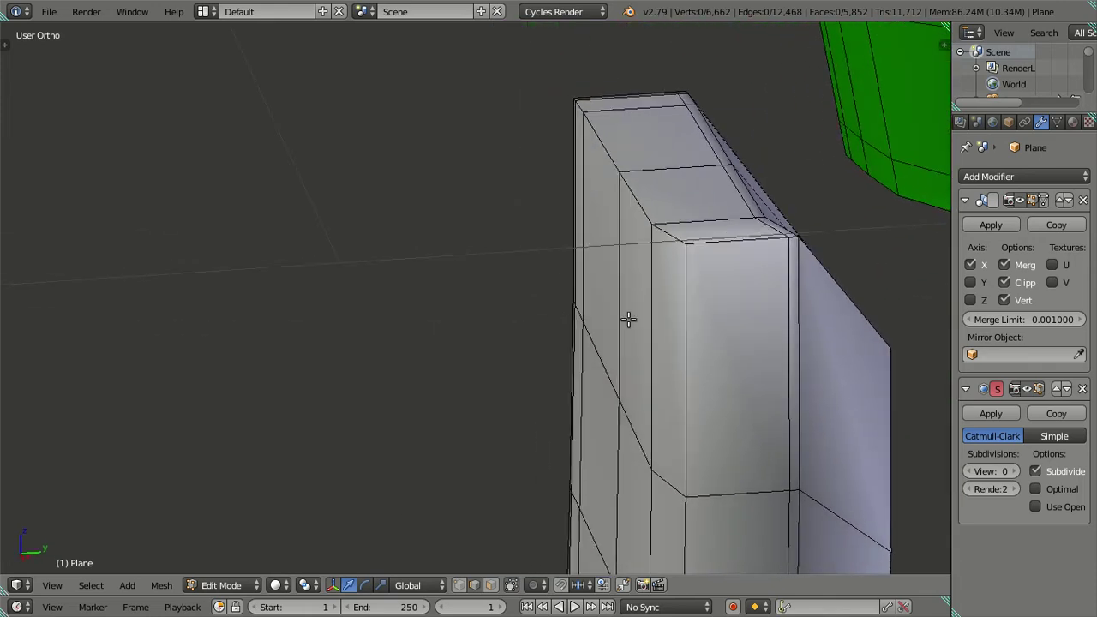
{"action": "middle_click_drag", "start_coordinate": [628, 318], "coordinate": [598, 326]}
{"action": "key", "text": "ctrl+r"}
{"action": "left_click", "coordinate": [649, 312]}
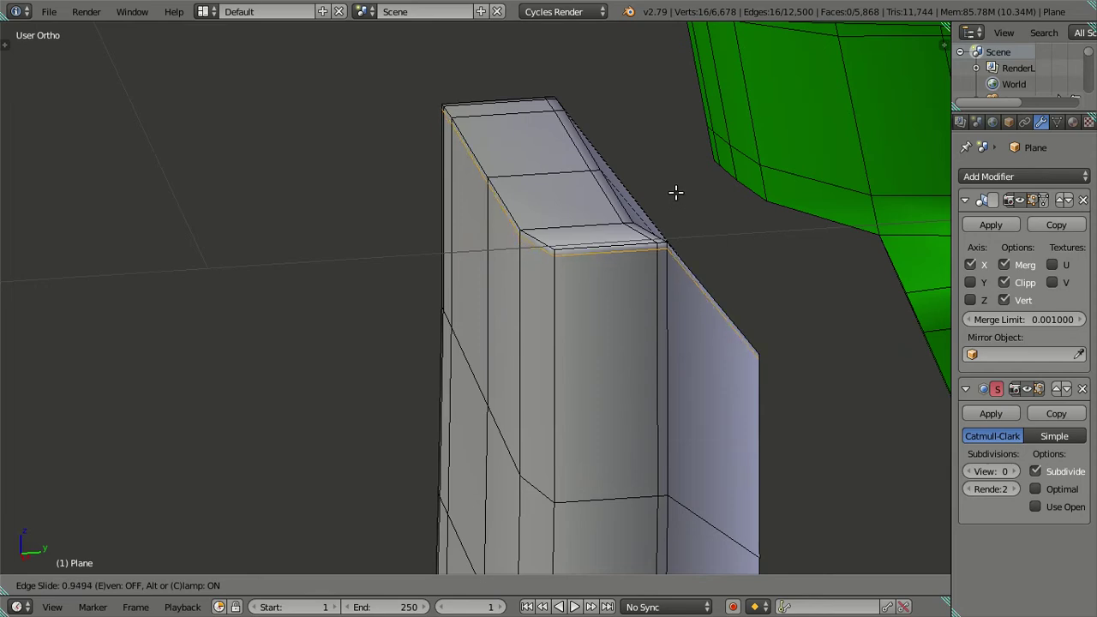
{"action": "left_click", "coordinate": [676, 194]}
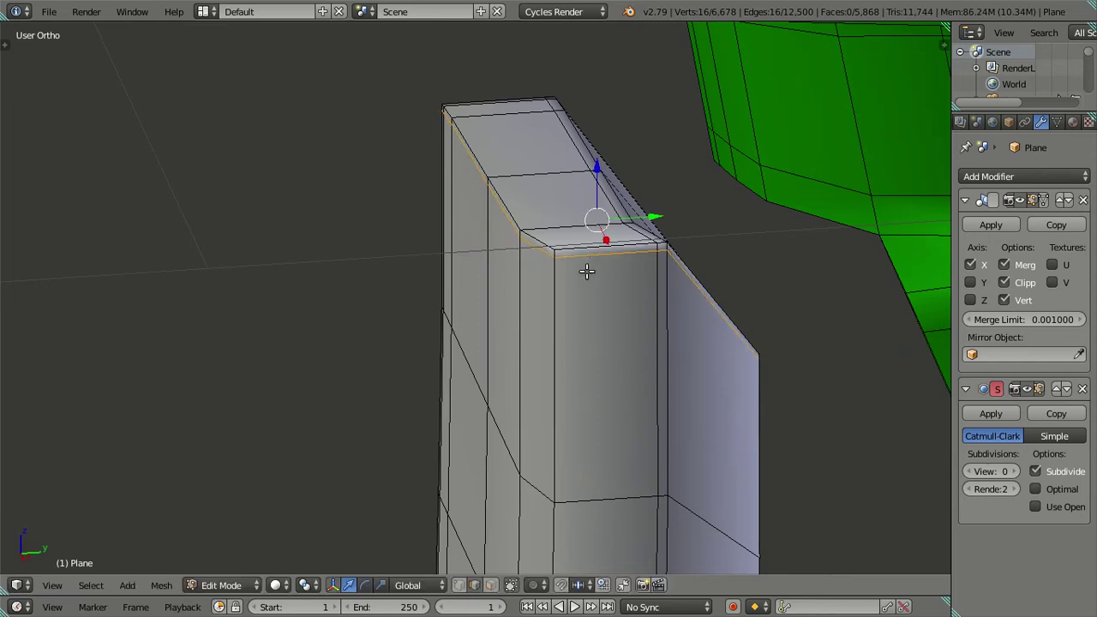
Cut a vertical edge loop along the bracket's corner
{"action": "scroll", "coordinate": [586, 272], "scroll_direction": "up", "scroll_amount": 2}
{"action": "middle_click_drag", "start_coordinate": [585, 274], "coordinate": [494, 318]}
{"action": "scroll", "coordinate": [525, 285], "scroll_direction": "down", "scroll_amount": 2}
{"action": "key", "text": "ctrl+r"}
{"action": "left_click", "coordinate": [531, 279]}
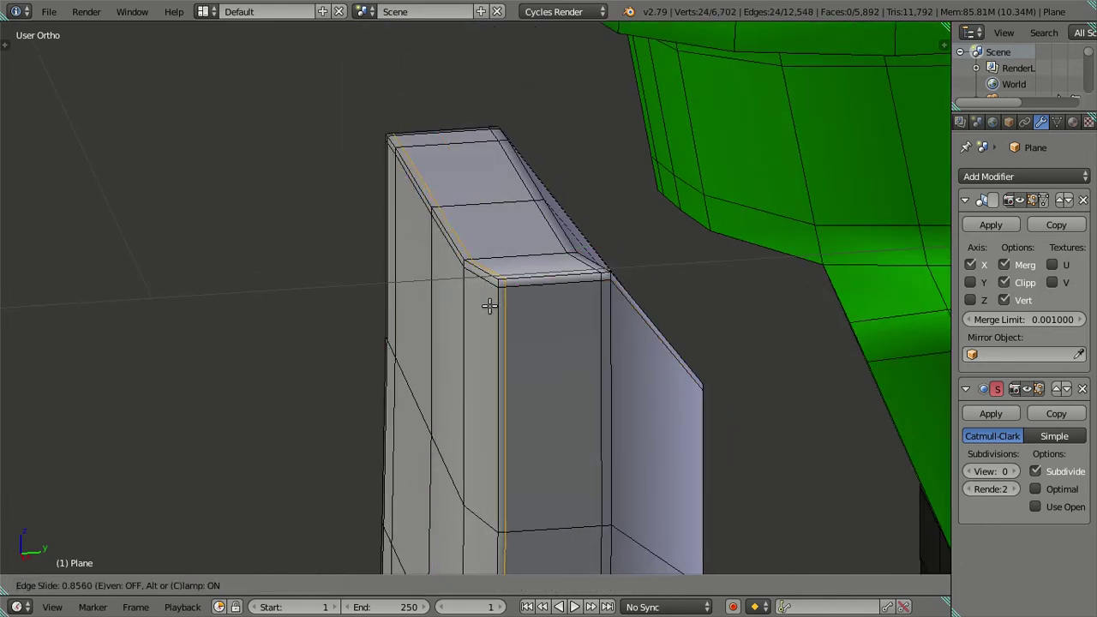
{"action": "left_click", "coordinate": [488, 306]}
Collapse the short corner edge into a single vertex with Alt+M
{"action": "scroll", "coordinate": [496, 303], "scroll_direction": "up", "scroll_amount": 3}
{"action": "key", "text": "a"}
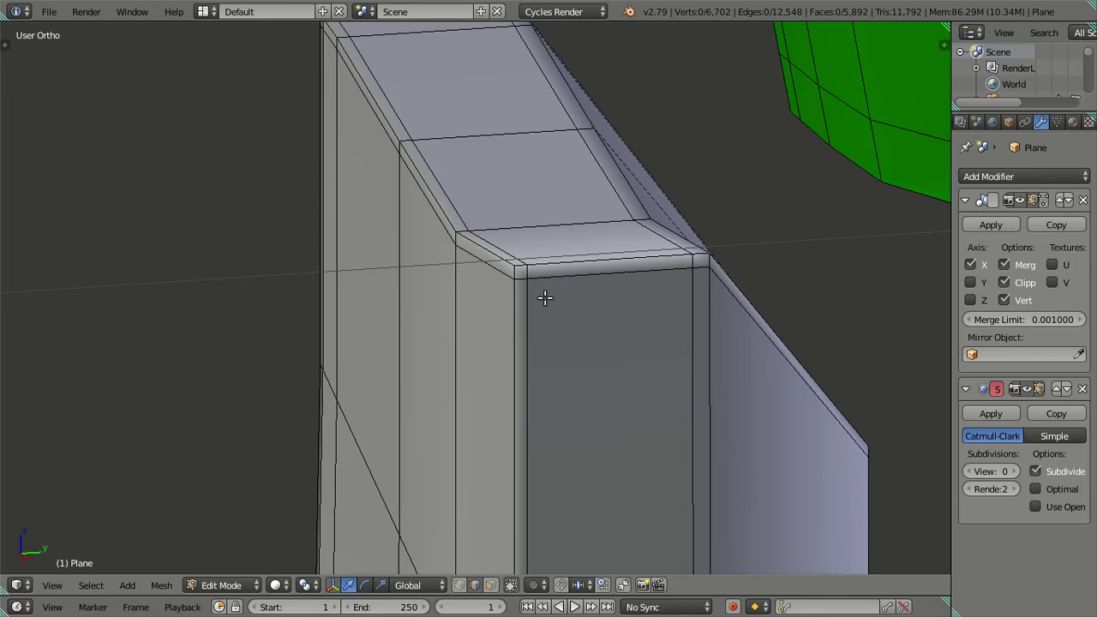
{"action": "middle_click_drag", "start_coordinate": [541, 296], "coordinate": [531, 332], "text": "shift"}
{"action": "scroll", "coordinate": [530, 332], "scroll_direction": "up", "scroll_amount": 3}
{"action": "scroll", "coordinate": [528, 335], "scroll_direction": "up", "scroll_amount": 2}
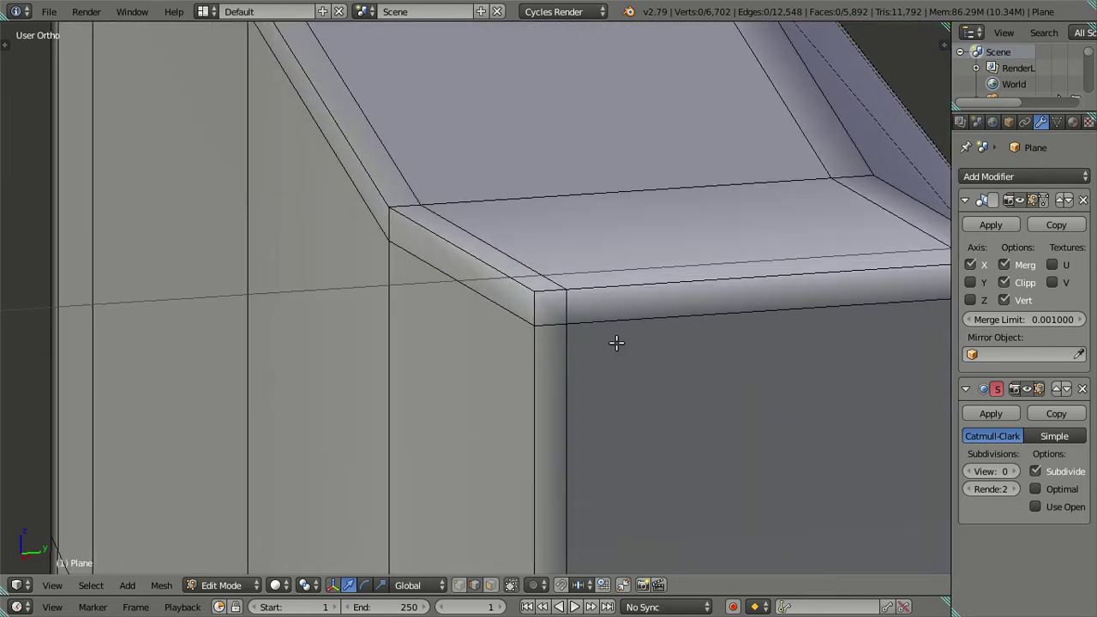
{"action": "right_click", "coordinate": [571, 294]}
{"action": "key", "text": "alt+m"}
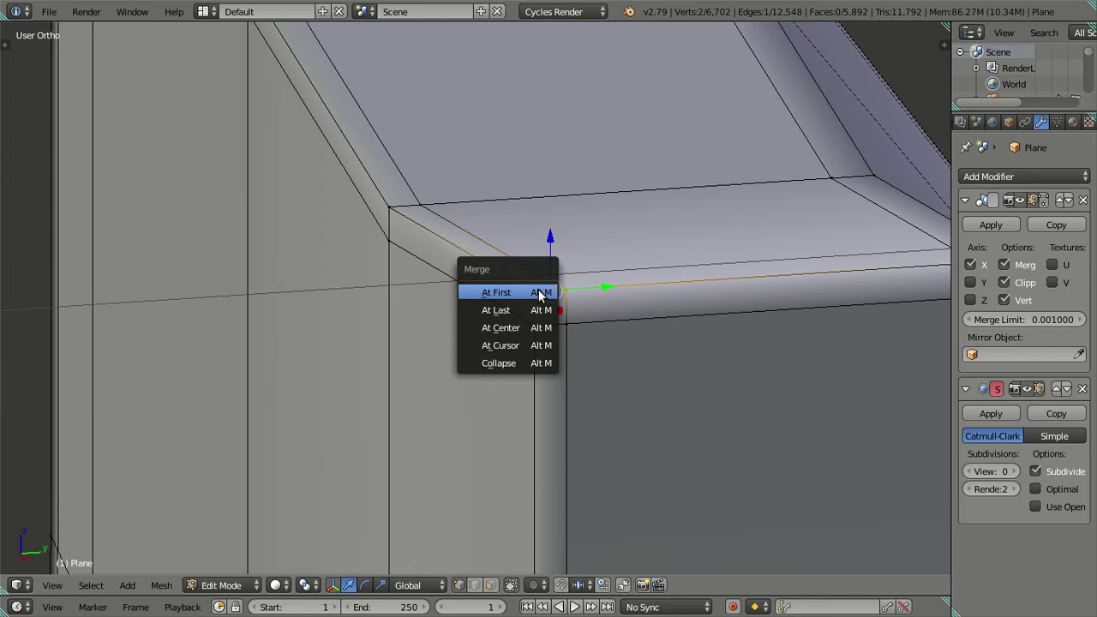
{"action": "left_click", "coordinate": [535, 308]}
Merge the two remaining corner vertices into one using Merge At Last
{"action": "scroll", "coordinate": [530, 338], "scroll_direction": "down", "scroll_amount": 1}
{"action": "mouse_move", "coordinate": [528, 340]}
{"action": "middle_mouse_down"}
{"action": "mouse_move", "coordinate": [502, 335]}
{"action": "mouse_move", "coordinate": [528, 335]}
{"action": "middle_mouse_up"}
{"action": "scroll", "coordinate": [600, 331], "scroll_direction": "up", "scroll_amount": 5}
{"action": "scroll", "coordinate": [669, 327], "scroll_direction": "down", "scroll_amount": 3}
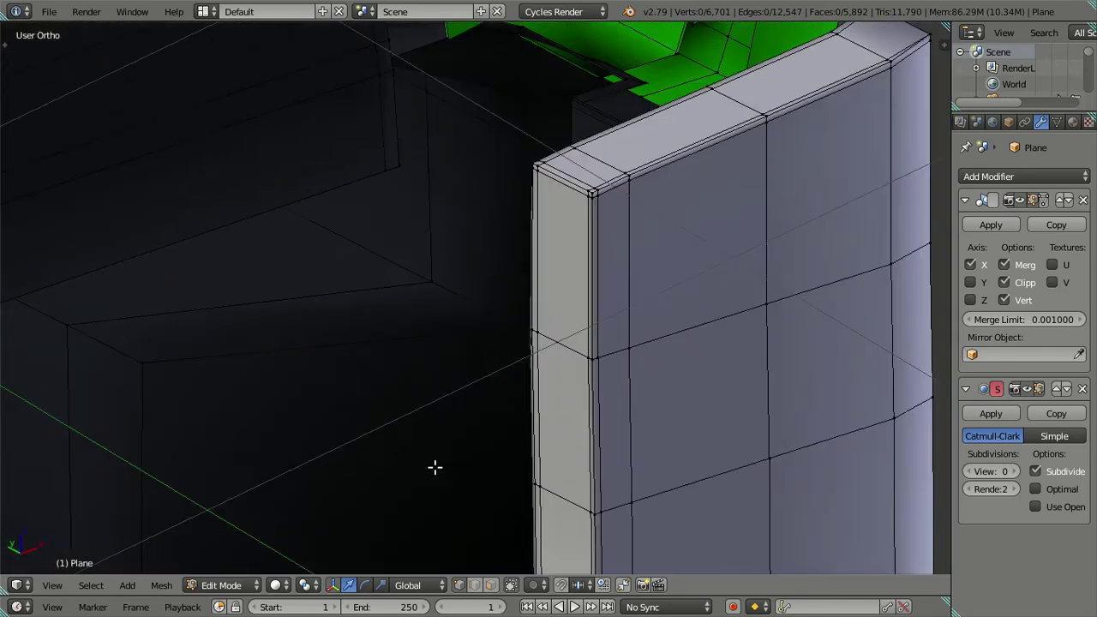
{"action": "middle_click_drag", "start_coordinate": [434, 465], "coordinate": [609, 367]}
{"action": "scroll", "coordinate": [461, 341], "scroll_direction": "up", "scroll_amount": 2}
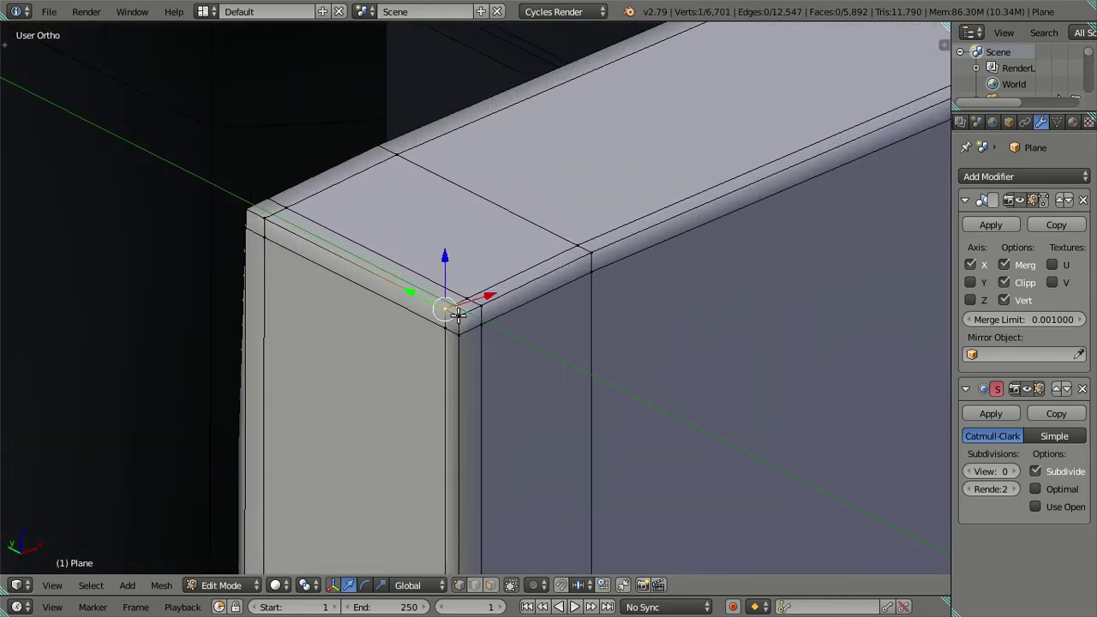
{"action": "key", "text": "alt+m"}
{"action": "left_click", "coordinate": [457, 317]}
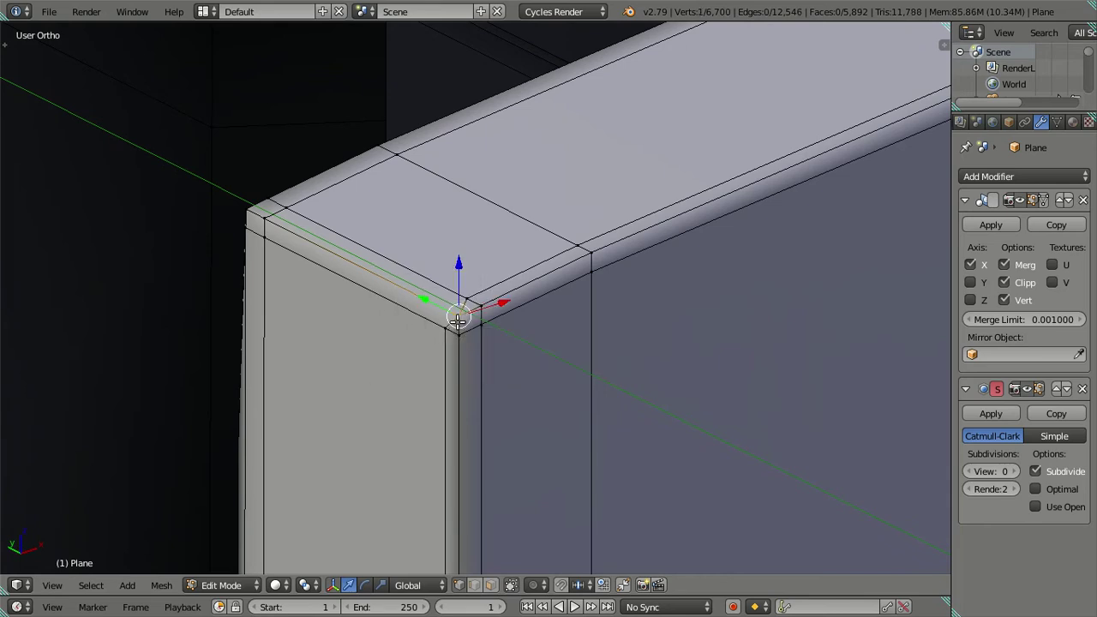
{"action": "mouse_move", "coordinate": [452, 349]}
{"action": "middle_mouse_down"}
{"action": "mouse_move", "coordinate": [477, 352]}
{"action": "mouse_move", "coordinate": [532, 313]}
{"action": "middle_mouse_up"}
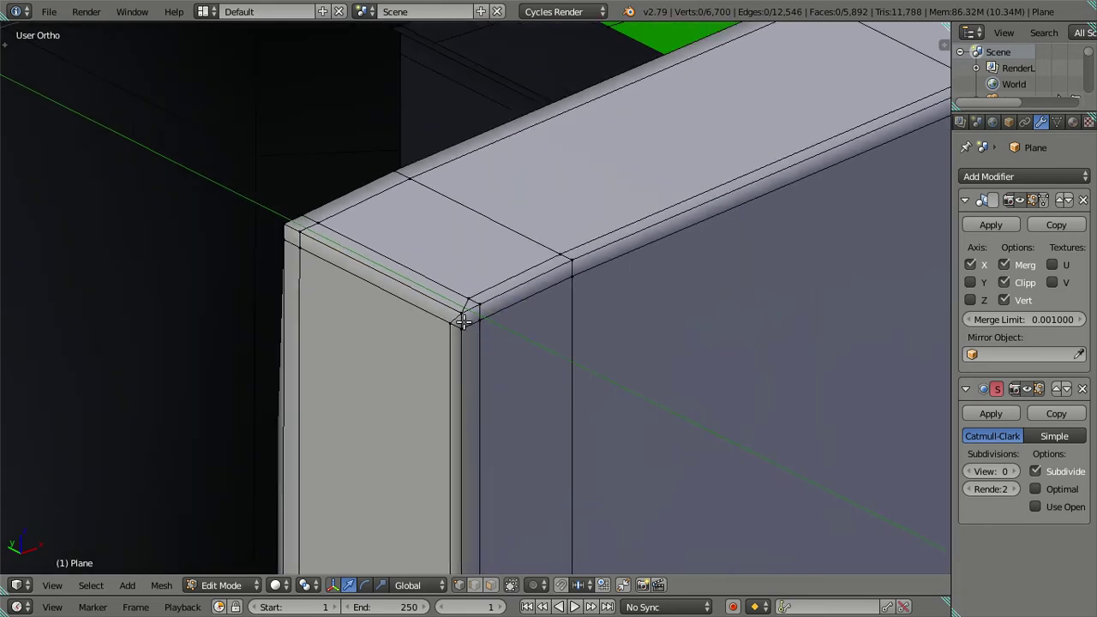
Dissolve the two redundant edge loops at the bracket corner
{"action": "right_click", "coordinate": [503, 317], "text": "alt"}
{"action": "key", "text": "a"}
{"action": "right_click", "coordinate": [455, 324]}
{"action": "scroll", "coordinate": [455, 324], "scroll_direction": "down", "scroll_amount": 3}
{"action": "mouse_move", "coordinate": [455, 324]}
{"action": "middle_mouse_down"}
{"action": "mouse_move", "coordinate": [573, 391]}
{"action": "mouse_move", "coordinate": [437, 365]}
{"action": "middle_mouse_up"}
{"action": "scroll", "coordinate": [437, 364], "scroll_direction": "up", "scroll_amount": 2}
{"action": "right_click", "coordinate": [482, 388], "text": "alt"}
{"action": "key", "text": "x"}
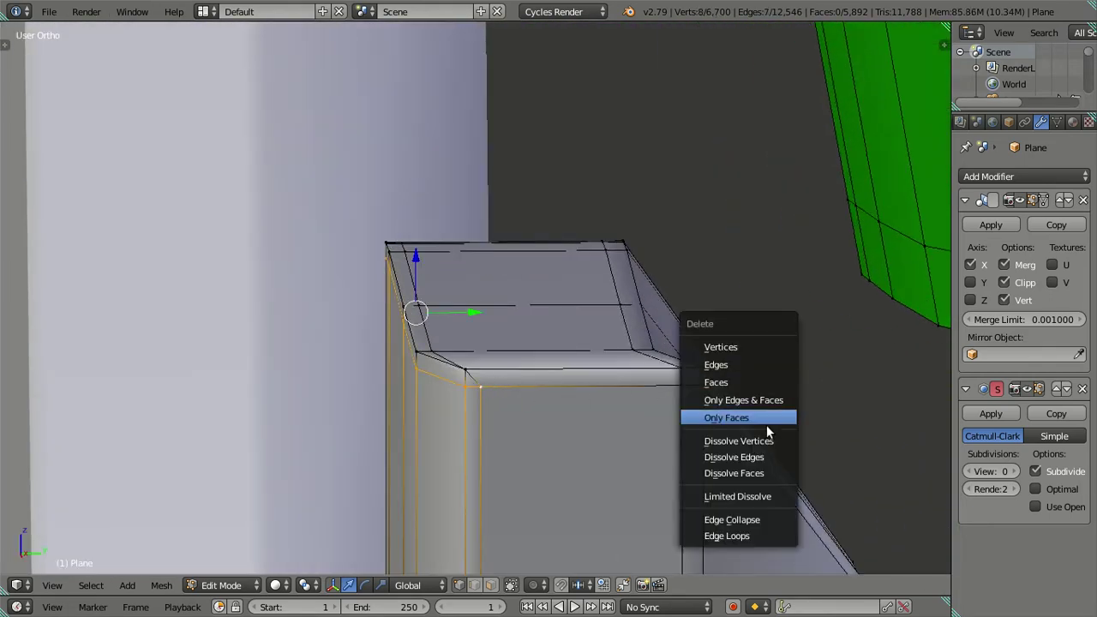
{"action": "left_click", "coordinate": [765, 456]}
{"action": "mouse_move", "coordinate": [489, 391]}
{"action": "middle_mouse_down"}
{"action": "mouse_move", "coordinate": [497, 399]}
{"action": "mouse_move", "coordinate": [453, 362]}
{"action": "middle_mouse_up"}
{"action": "right_click", "coordinate": [452, 355], "text": "alt"}
{"action": "key", "text": "x"}
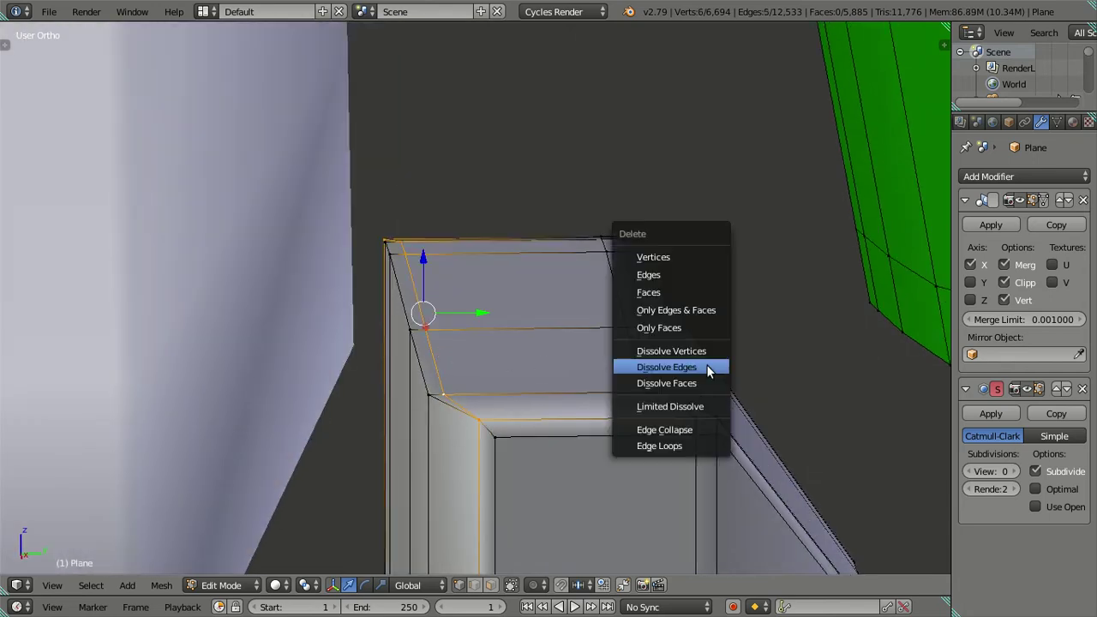
{"action": "left_click", "coordinate": [708, 370]}
Set the subdivision viewport level to 2 and switch to Object Mode to view the smoothed bracket
{"action": "mouse_move", "coordinate": [708, 370]}
{"action": "middle_mouse_down"}
{"action": "mouse_move", "coordinate": [677, 399]}
{"action": "mouse_move", "coordinate": [654, 404]}
{"action": "mouse_move", "coordinate": [678, 371]}
{"action": "mouse_move", "coordinate": [571, 311]}
{"action": "mouse_move", "coordinate": [615, 311]}
{"action": "mouse_move", "coordinate": [661, 367]}
{"action": "mouse_move", "coordinate": [813, 335]}
{"action": "mouse_move", "coordinate": [835, 300]}
{"action": "mouse_move", "coordinate": [818, 399]}
{"action": "mouse_move", "coordinate": [734, 371]}
{"action": "mouse_move", "coordinate": [658, 383]}
{"action": "mouse_move", "coordinate": [573, 370]}
{"action": "middle_mouse_up"}
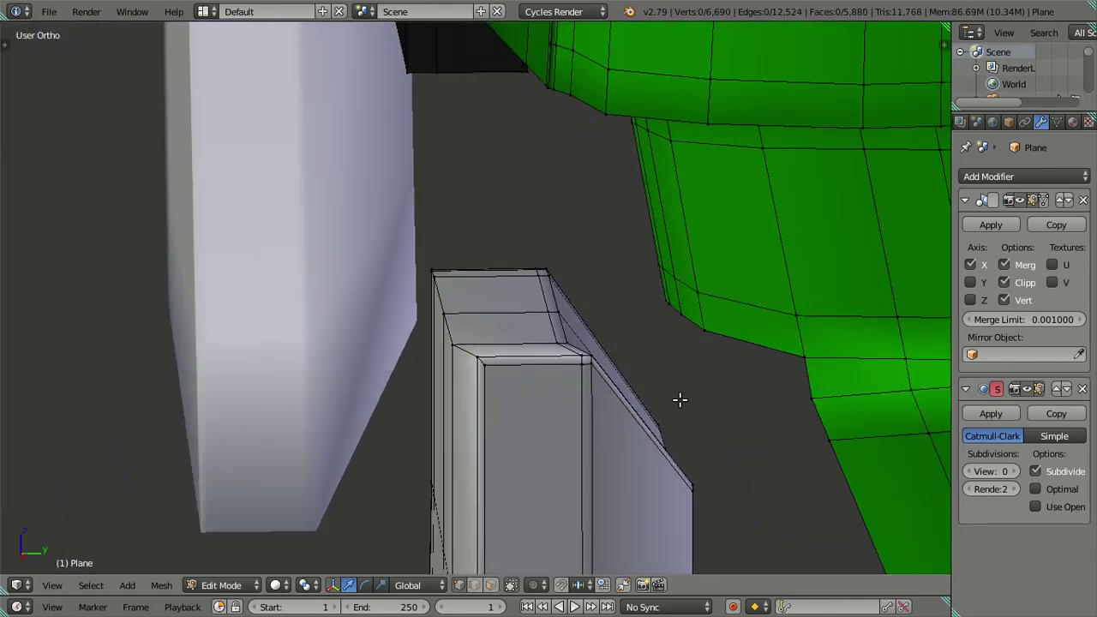
{"action": "left_click", "coordinate": [1015, 470]}
{"action": "key", "text": "ctrl+2"}
{"action": "scroll", "coordinate": [623, 314], "scroll_direction": "up", "scroll_amount": 2}
{"action": "key", "text": "Tab"}
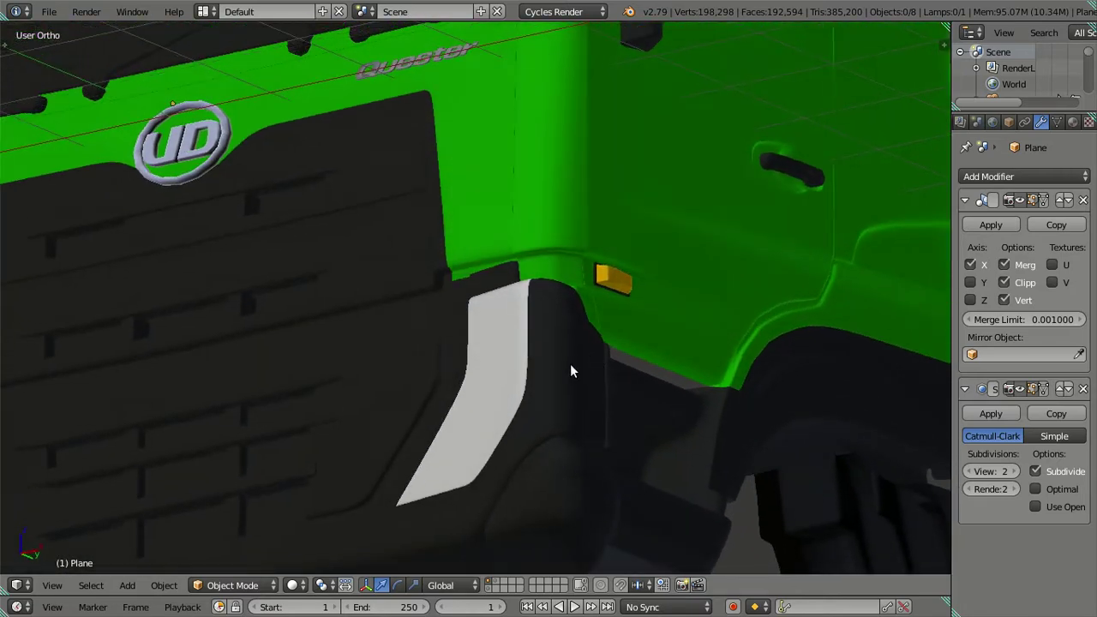
Turn the subdivision viewport level back to 0 and re-enter Edit Mode on the bracket
{"action": "scroll", "coordinate": [549, 381], "scroll_direction": "down", "scroll_amount": 4}
{"action": "scroll", "coordinate": [518, 402], "scroll_direction": "down", "scroll_amount": 2}
{"action": "mouse_move", "coordinate": [515, 410]}
{"action": "middle_mouse_down"}
{"action": "mouse_move", "coordinate": [392, 379]}
{"action": "mouse_move", "coordinate": [544, 418]}
{"action": "mouse_move", "coordinate": [642, 404]}
{"action": "mouse_move", "coordinate": [655, 366]}
{"action": "mouse_move", "coordinate": [557, 348]}
{"action": "middle_mouse_up"}
{"action": "left_click", "coordinate": [969, 470]}
{"action": "left_click", "coordinate": [969, 471]}
{"action": "scroll", "coordinate": [724, 401], "scroll_direction": "up", "scroll_amount": 4}
{"action": "mouse_move", "coordinate": [724, 401]}
{"action": "middle_mouse_down"}
{"action": "mouse_move", "coordinate": [585, 388]}
{"action": "mouse_move", "coordinate": [523, 419]}
{"action": "mouse_move", "coordinate": [592, 291]}
{"action": "mouse_move", "coordinate": [571, 313]}
{"action": "mouse_move", "coordinate": [555, 307]}
{"action": "middle_mouse_up"}
{"action": "key", "text": "Tab"}
Select the inner frame edge loop on the bracket's top
{"action": "scroll", "coordinate": [524, 419], "scroll_direction": "up", "scroll_amount": 2}
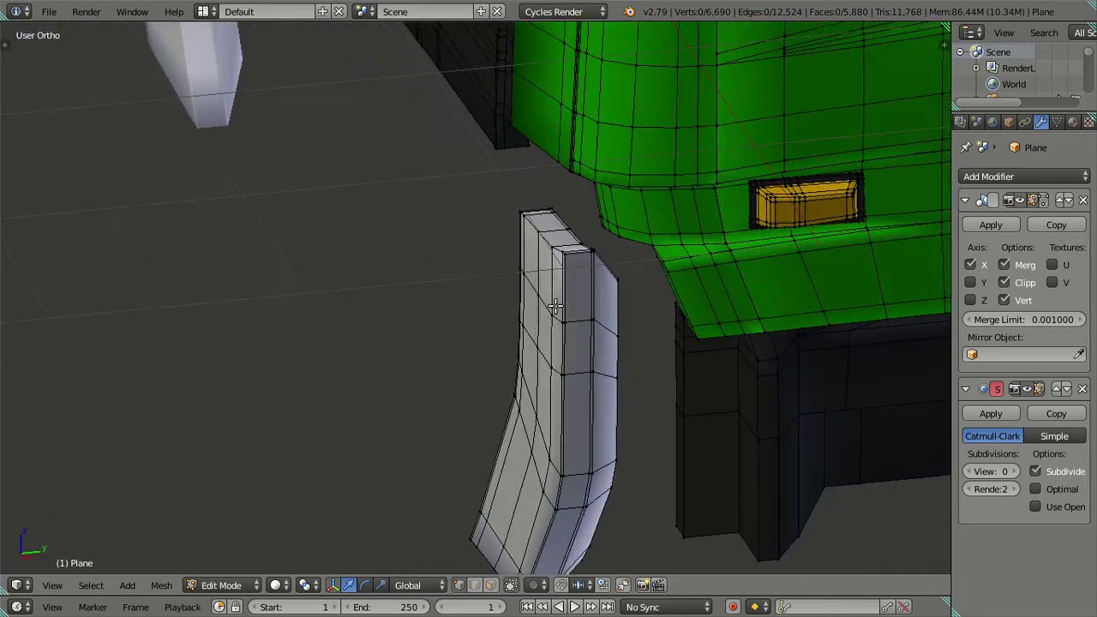
{"action": "scroll", "coordinate": [555, 307], "scroll_direction": "up", "scroll_amount": 2}
{"action": "middle_click_drag", "start_coordinate": [612, 284], "coordinate": [489, 323]}
{"action": "scroll", "coordinate": [489, 323], "scroll_direction": "up", "scroll_amount": 2}
{"action": "middle_click_drag", "start_coordinate": [651, 306], "coordinate": [588, 296]}
{"action": "scroll", "coordinate": [490, 208], "scroll_direction": "up", "scroll_amount": 2}
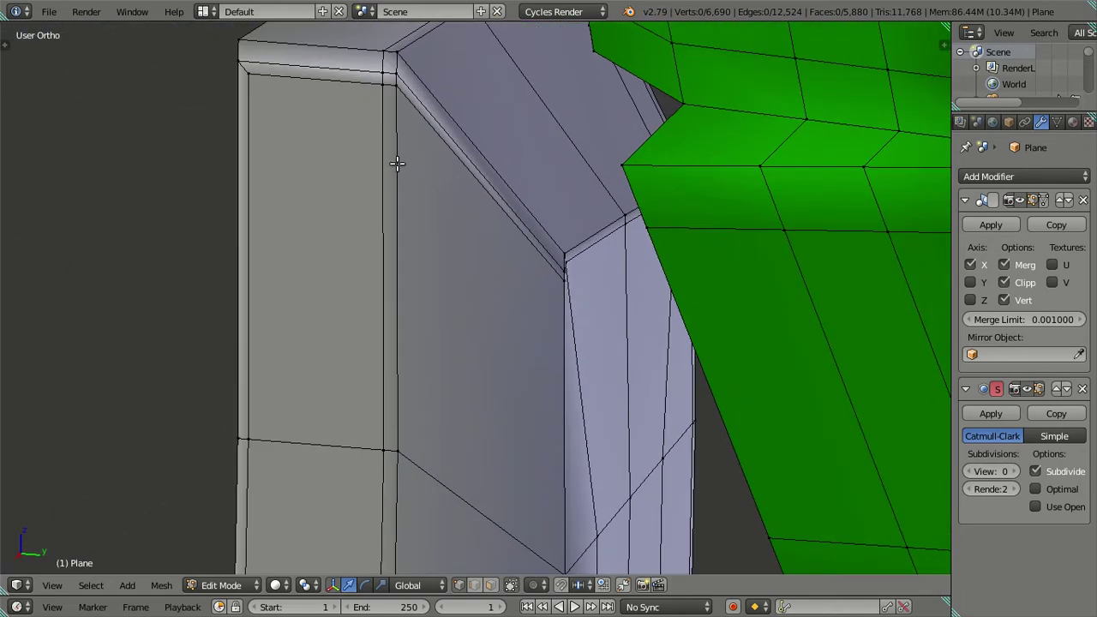
{"action": "scroll", "coordinate": [397, 163], "scroll_direction": "down", "scroll_amount": 3}
{"action": "mouse_move", "coordinate": [445, 201]}
{"action": "middle_mouse_down"}
{"action": "mouse_move", "coordinate": [473, 215]}
{"action": "mouse_move", "coordinate": [487, 256]}
{"action": "middle_mouse_up"}
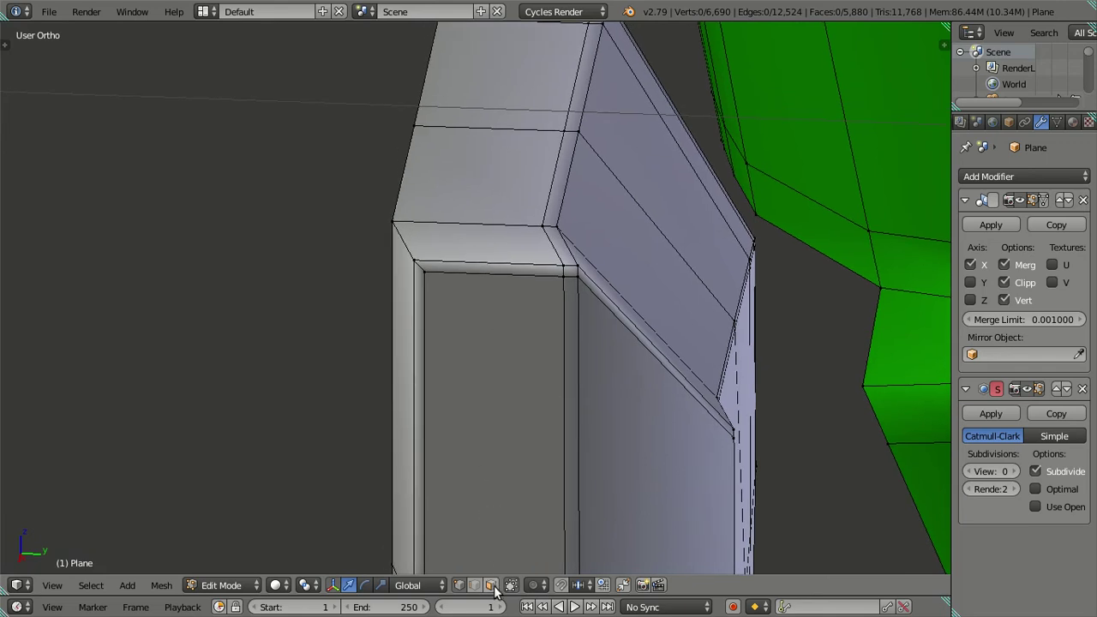
{"action": "scroll", "coordinate": [484, 503], "scroll_direction": "up", "scroll_amount": 3}
{"action": "left_click", "coordinate": [377, 246], "text": "alt"}
Circle-deselect the slanted-side edges in X-ray, then show the bracket's material settings
{"action": "scroll", "coordinate": [378, 246], "scroll_direction": "down", "scroll_amount": 2}
{"action": "mouse_move", "coordinate": [378, 247]}
{"action": "middle_mouse_down"}
{"action": "mouse_move", "coordinate": [600, 284]}
{"action": "mouse_move", "coordinate": [570, 291]}
{"action": "middle_mouse_up"}
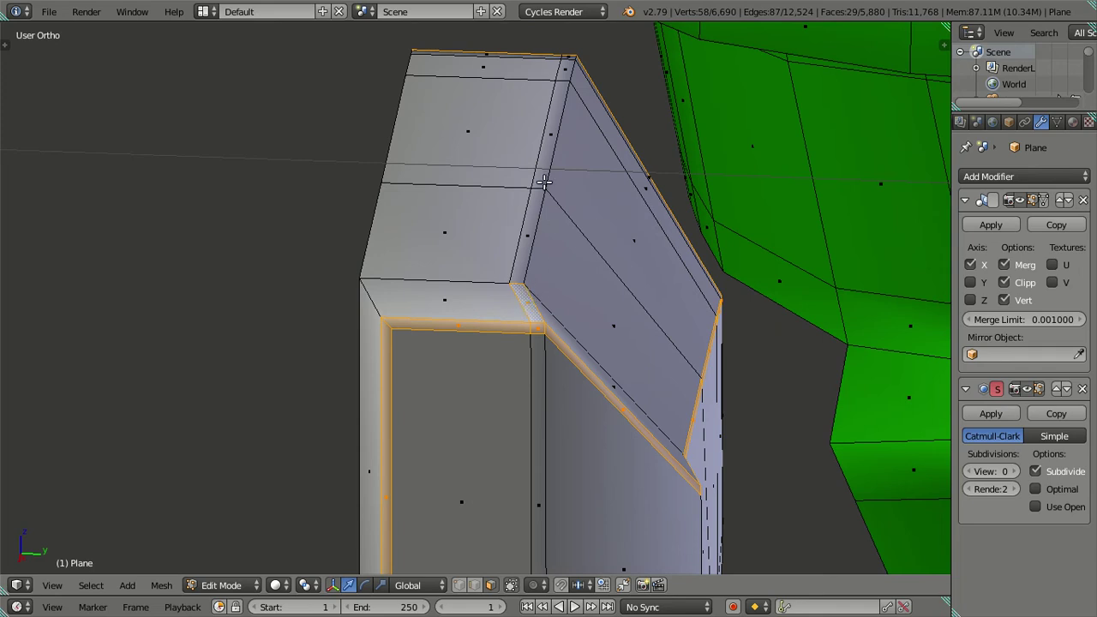
{"action": "mouse_move", "coordinate": [568, 85]}
{"action": "middle_mouse_down"}
{"action": "mouse_move", "coordinate": [632, 152]}
{"action": "mouse_move", "coordinate": [720, 162]}
{"action": "mouse_move", "coordinate": [704, 217]}
{"action": "mouse_move", "coordinate": [582, 215]}
{"action": "mouse_move", "coordinate": [509, 126]}
{"action": "mouse_move", "coordinate": [708, 320]}
{"action": "mouse_move", "coordinate": [565, 254]}
{"action": "mouse_move", "coordinate": [587, 248]}
{"action": "mouse_move", "coordinate": [832, 321]}
{"action": "middle_mouse_up"}
{"action": "scroll", "coordinate": [582, 215], "scroll_direction": "up", "scroll_amount": 2}
{"action": "scroll", "coordinate": [514, 115], "scroll_direction": "down", "scroll_amount": 2}
{"action": "key", "text": "z"}
{"action": "key", "text": "c"}
{"action": "key", "text": "Escape"}
{"action": "key", "text": "z"}
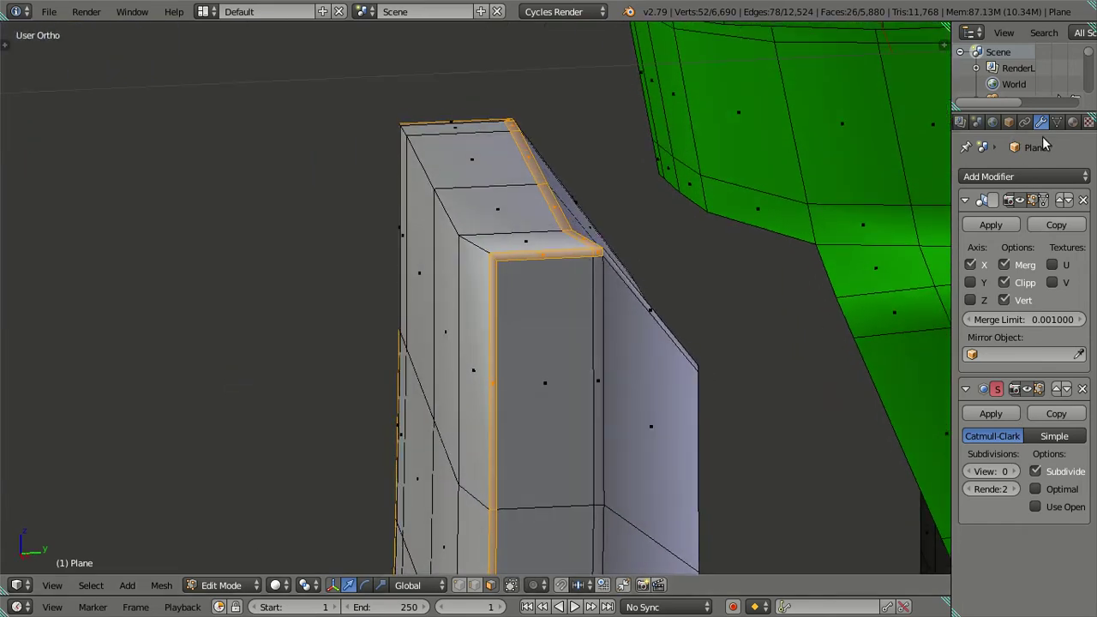
{"action": "left_click", "coordinate": [1072, 121]}
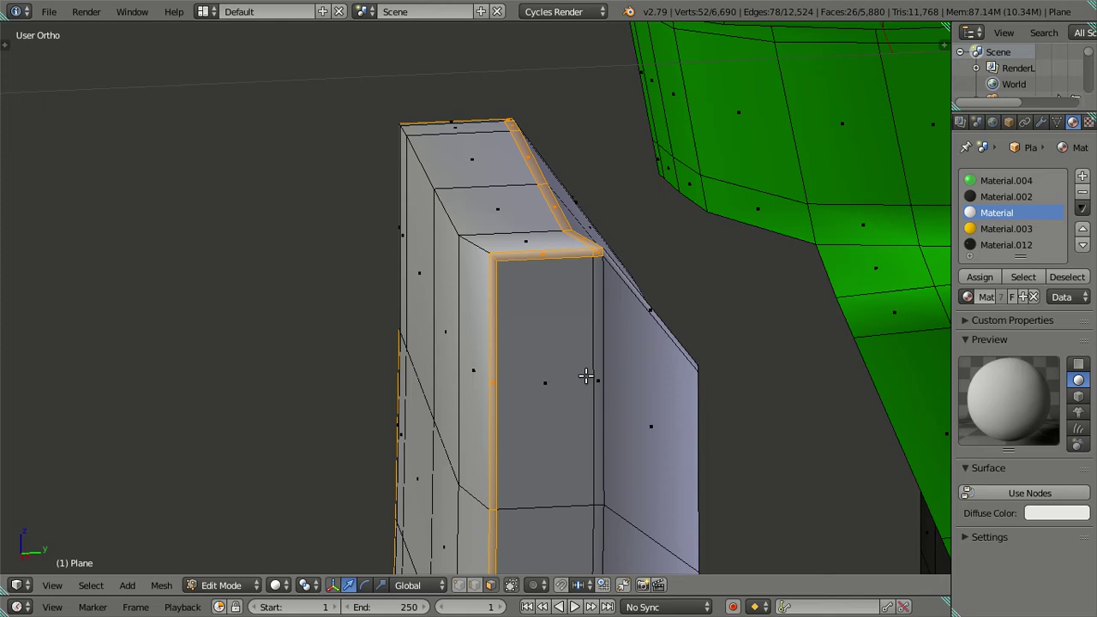
Select the linked bracket piece from its top face and hide it
{"action": "key", "text": "a"}
{"action": "right_click", "coordinate": [485, 230]}
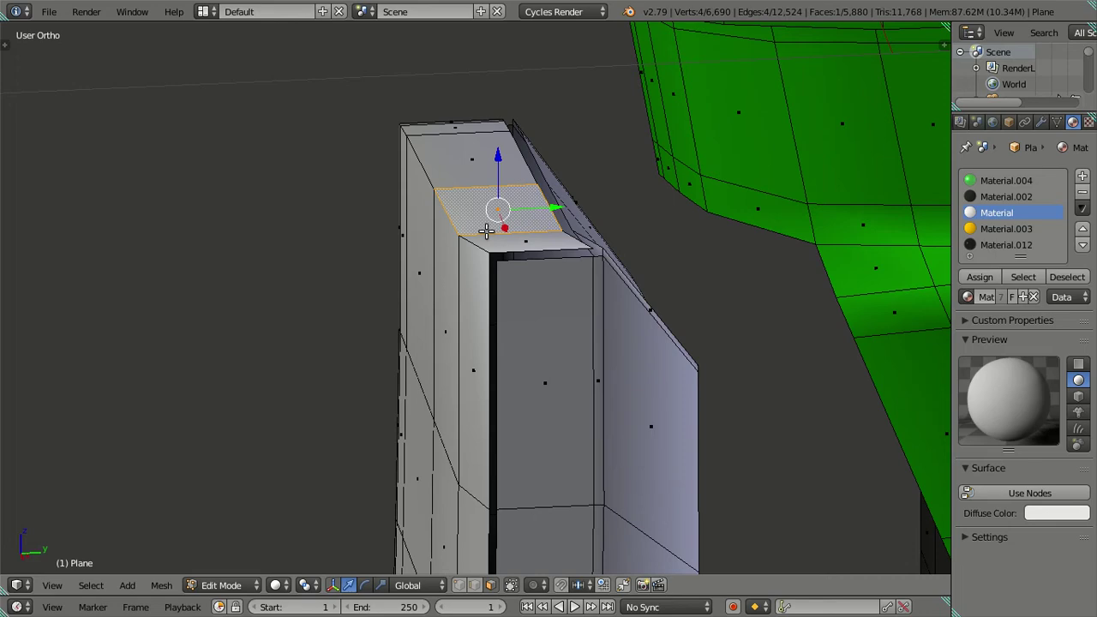
{"action": "key", "text": "ctrl+l"}
{"action": "key", "text": "h"}
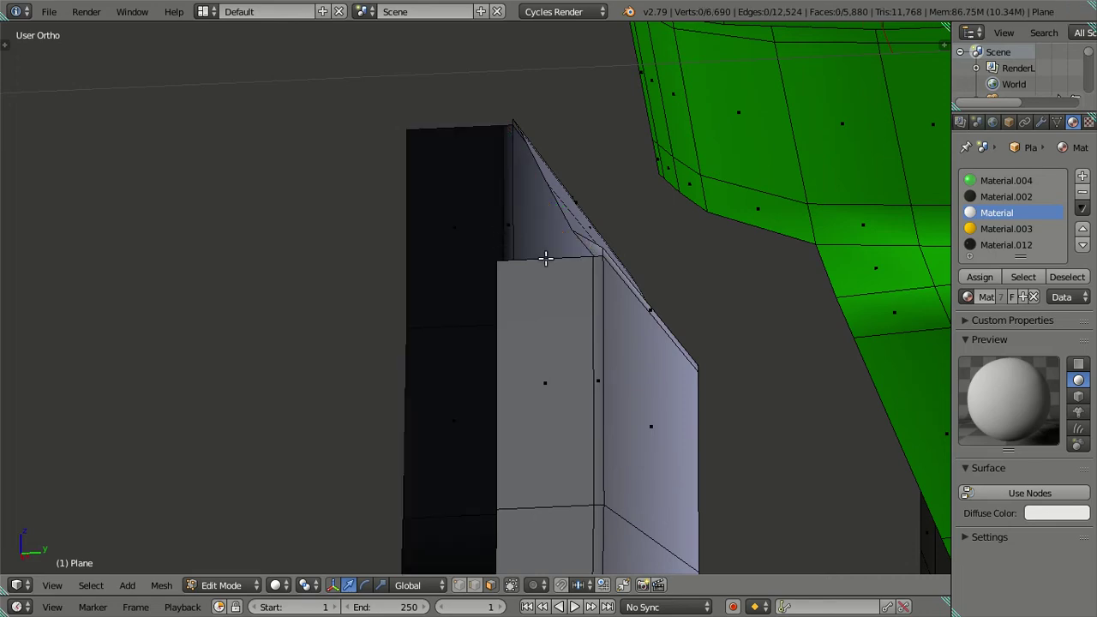
Inspect the remaining bent bracket in front orthographic view against the reference image
{"action": "middle_click_drag", "start_coordinate": [487, 231], "coordinate": [599, 283]}
{"action": "scroll", "coordinate": [671, 311], "scroll_direction": "up", "scroll_amount": 3}
{"action": "mouse_move", "coordinate": [670, 311]}
{"action": "middle_mouse_down"}
{"action": "mouse_move", "coordinate": [416, 386]}
{"action": "mouse_move", "coordinate": [454, 358]}
{"action": "middle_mouse_up"}
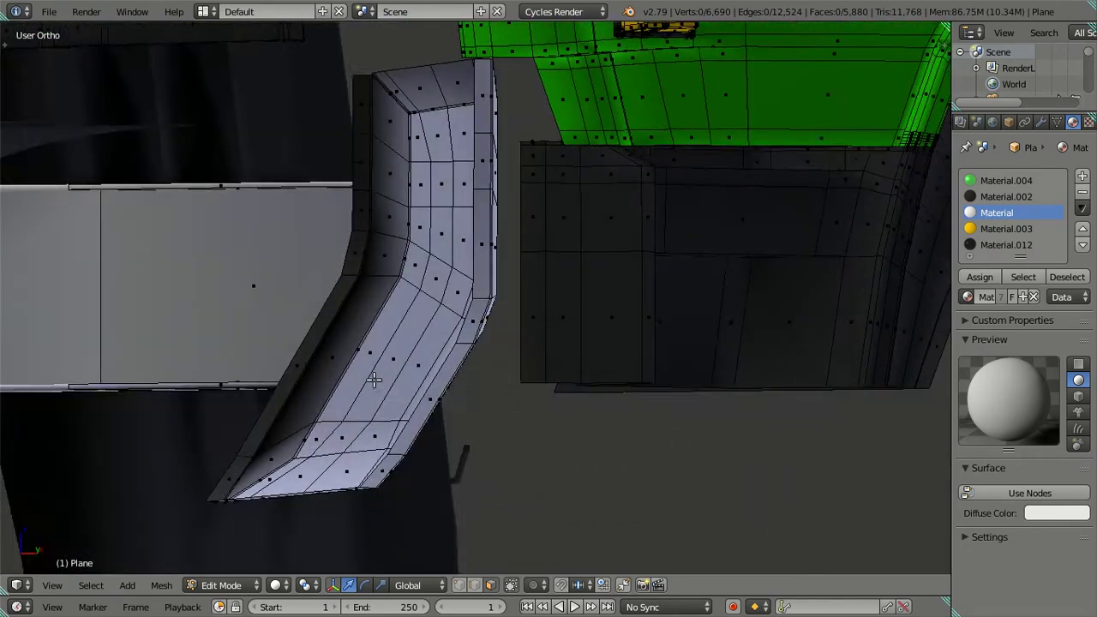
{"action": "scroll", "coordinate": [454, 358], "scroll_direction": "down", "scroll_amount": 5}
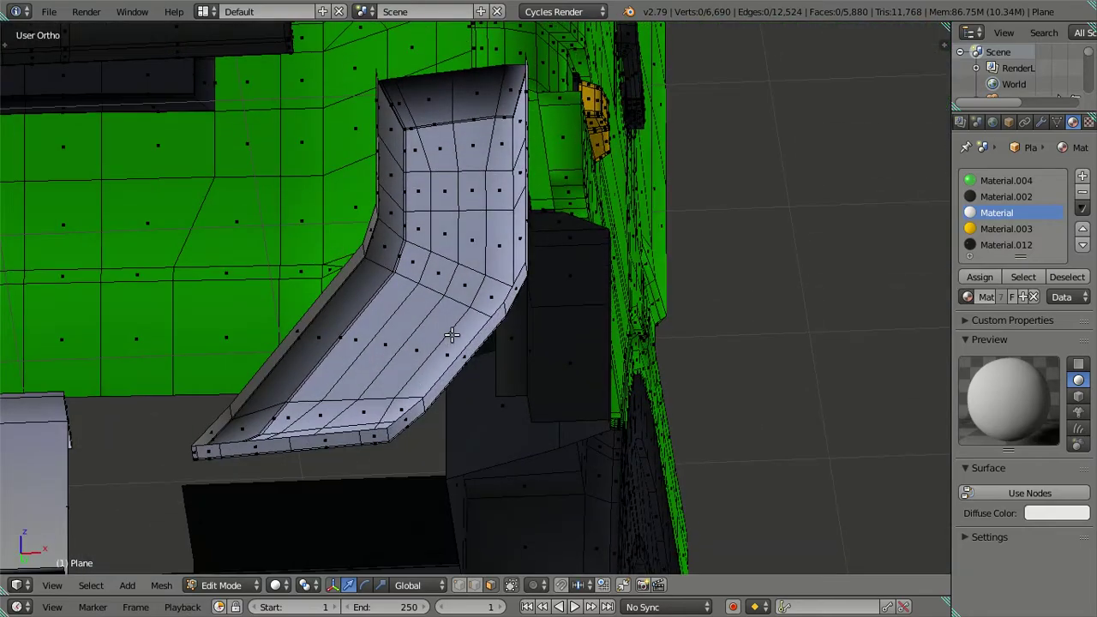
{"action": "mouse_move", "coordinate": [454, 358]}
{"action": "middle_mouse_down"}
{"action": "mouse_move", "coordinate": [484, 441]}
{"action": "mouse_move", "coordinate": [585, 404]}
{"action": "mouse_move", "coordinate": [629, 421]}
{"action": "mouse_move", "coordinate": [575, 306]}
{"action": "mouse_move", "coordinate": [531, 507]}
{"action": "mouse_move", "coordinate": [512, 341]}
{"action": "middle_mouse_up"}
{"action": "scroll", "coordinate": [531, 506], "scroll_direction": "down", "scroll_amount": 3}
{"action": "scroll", "coordinate": [512, 294], "scroll_direction": "up", "scroll_amount": 2}
{"action": "scroll", "coordinate": [544, 345], "scroll_direction": "up", "scroll_amount": 2}
{"action": "scroll", "coordinate": [544, 345], "scroll_direction": "up", "scroll_amount": 4}
{"action": "mouse_move", "coordinate": [485, 146]}
{"action": "middle_mouse_down"}
{"action": "mouse_move", "coordinate": [338, 342]}
{"action": "mouse_move", "coordinate": [433, 305]}
{"action": "middle_mouse_up"}
{"action": "scroll", "coordinate": [435, 307], "scroll_direction": "up", "scroll_amount": 2}
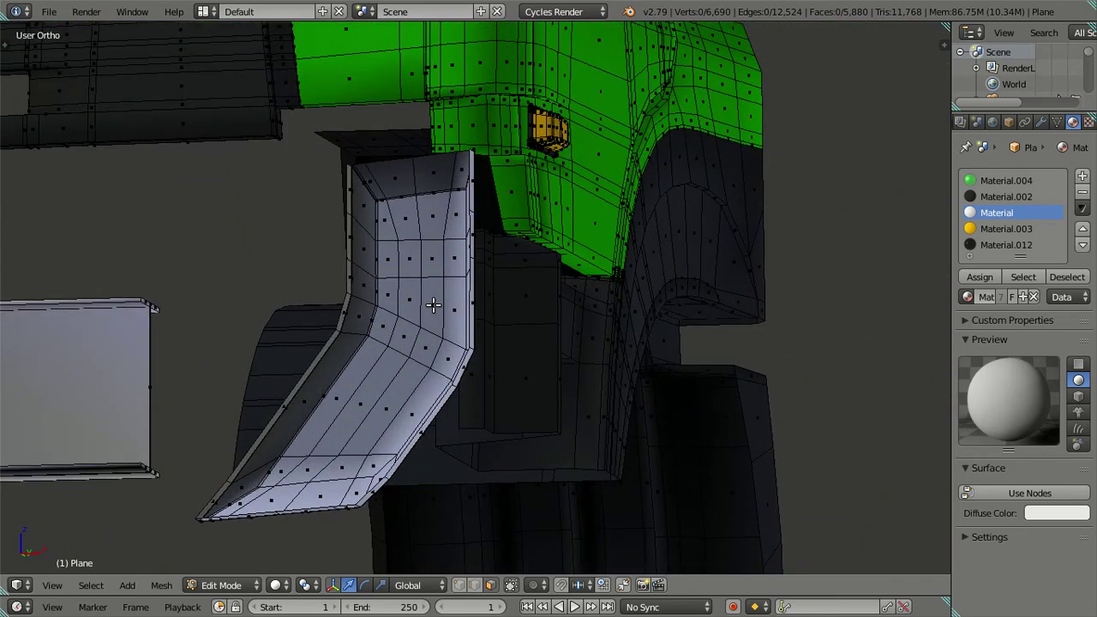
{"action": "key", "text": "ctrl+KP_1"}
{"action": "scroll", "coordinate": [436, 301], "scroll_direction": "up", "scroll_amount": 2}
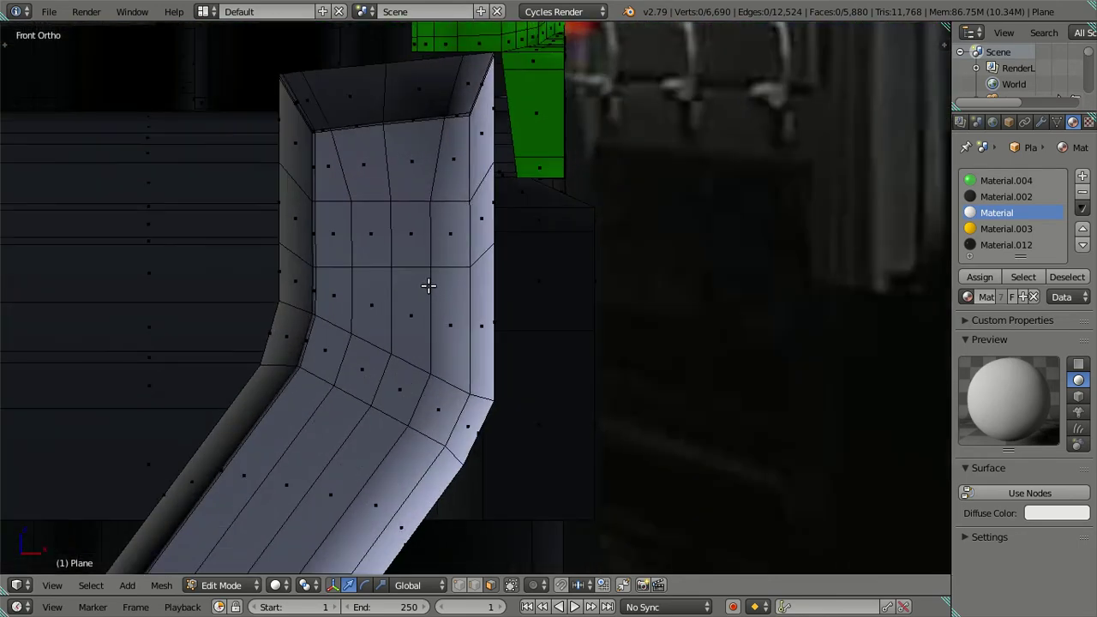
{"action": "scroll", "coordinate": [514, 258], "scroll_direction": "down", "scroll_amount": 1}
{"action": "scroll", "coordinate": [597, 265], "scroll_direction": "down", "scroll_amount": 1}
{"action": "key", "text": "z"}
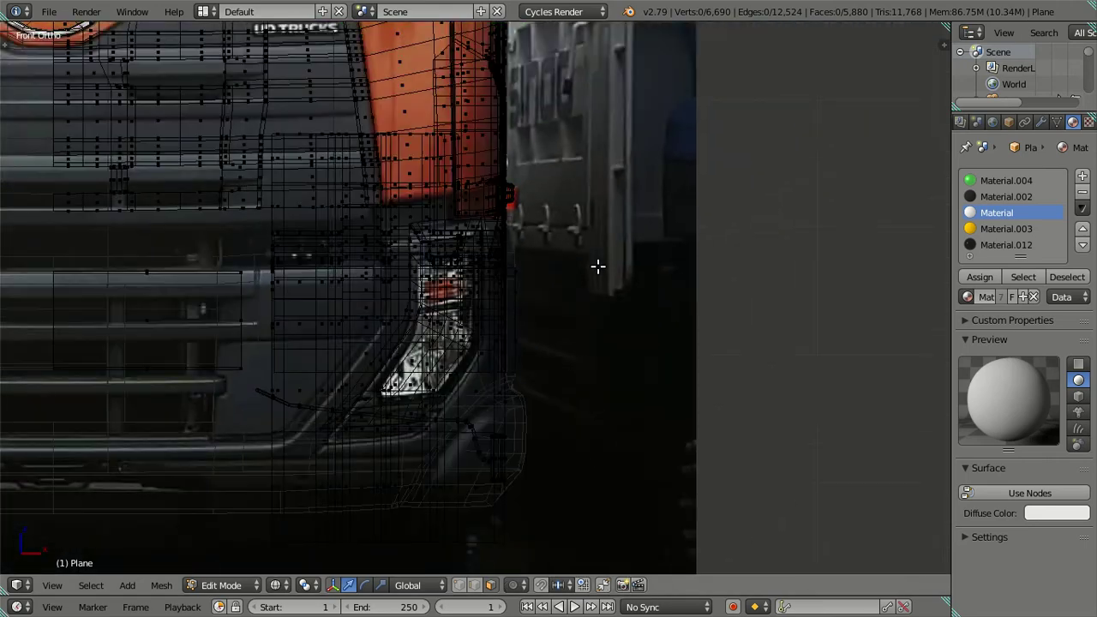
{"action": "scroll", "coordinate": [597, 265], "scroll_direction": "up", "scroll_amount": 1}
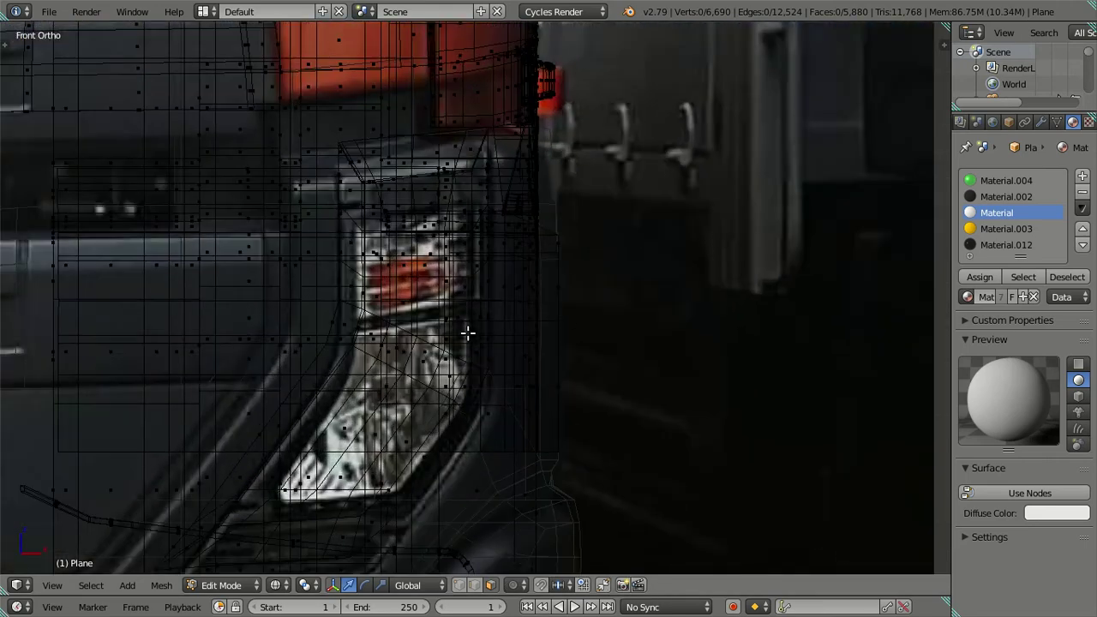
{"action": "key", "text": "z"}
Select all of the bent step bracket's geometry and return to Object Mode
{"action": "mouse_move", "coordinate": [467, 333]}
{"action": "middle_mouse_down"}
{"action": "mouse_move", "coordinate": [404, 326]}
{"action": "mouse_move", "coordinate": [422, 395]}
{"action": "mouse_move", "coordinate": [340, 421]}
{"action": "mouse_move", "coordinate": [326, 399]}
{"action": "mouse_move", "coordinate": [353, 409]}
{"action": "mouse_move", "coordinate": [379, 399]}
{"action": "mouse_move", "coordinate": [377, 363]}
{"action": "middle_mouse_up"}
{"action": "right_click", "coordinate": [379, 366]}
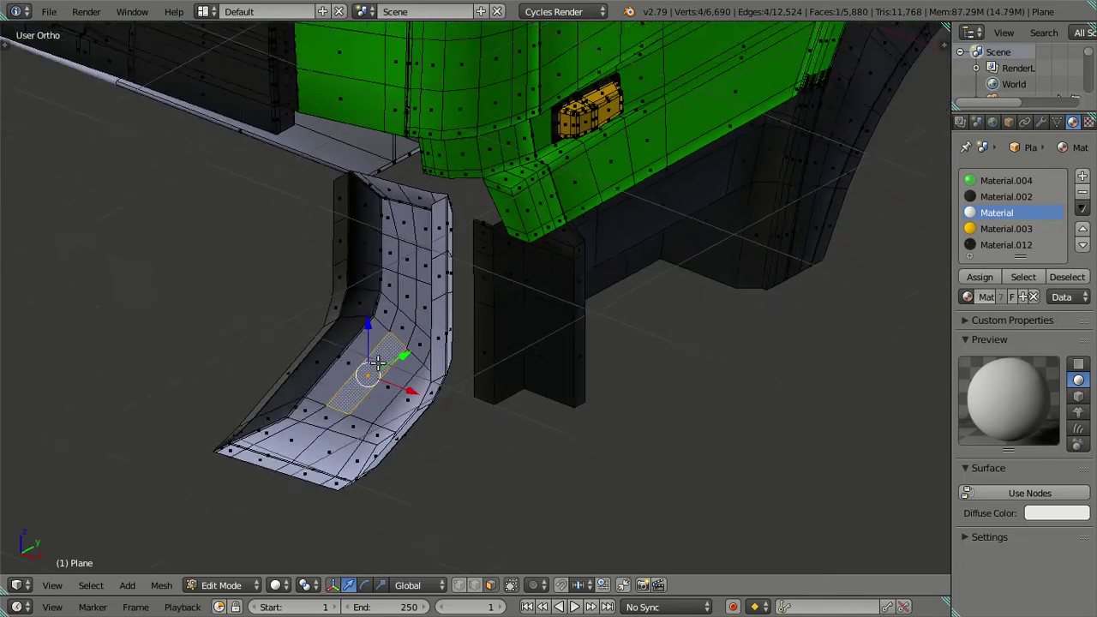
{"action": "scroll", "coordinate": [679, 294], "scroll_direction": "down", "scroll_amount": 1}
{"action": "key", "text": "ctrl+l"}
{"action": "scroll", "coordinate": [679, 294], "scroll_direction": "down", "scroll_amount": 5}
{"action": "key", "text": "Tab"}
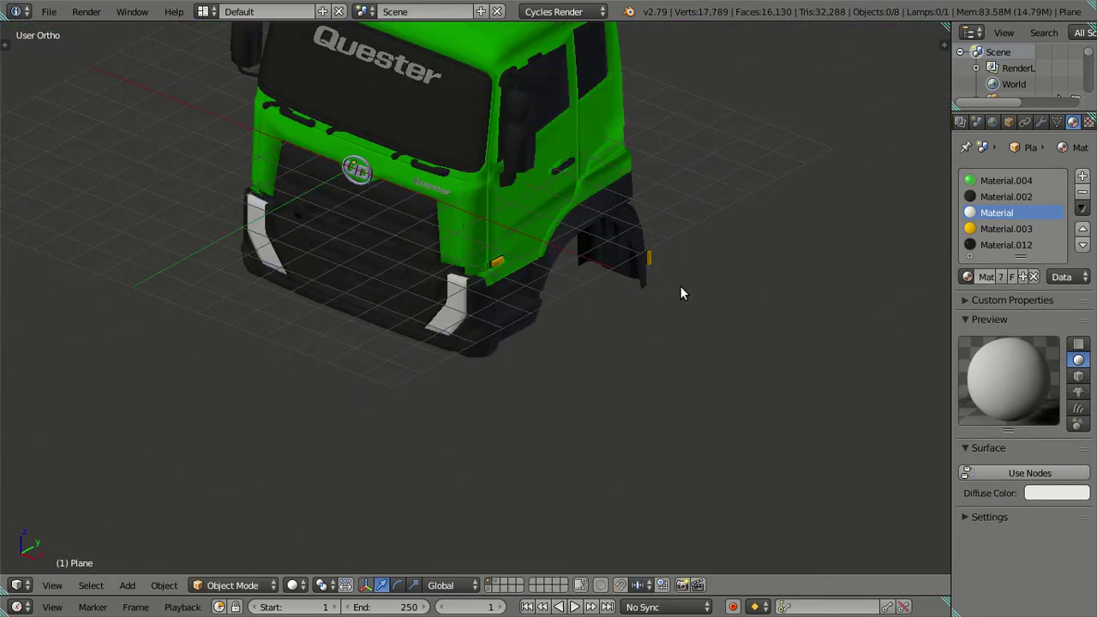
Move all chassis and wheel objects onto layer 1 alongside the cab and display it
{"action": "left_click", "coordinate": [496, 584]}
{"action": "scroll", "coordinate": [516, 376], "scroll_direction": "down", "scroll_amount": 2}
{"action": "key", "text": "a"}
{"action": "key", "text": "m"}
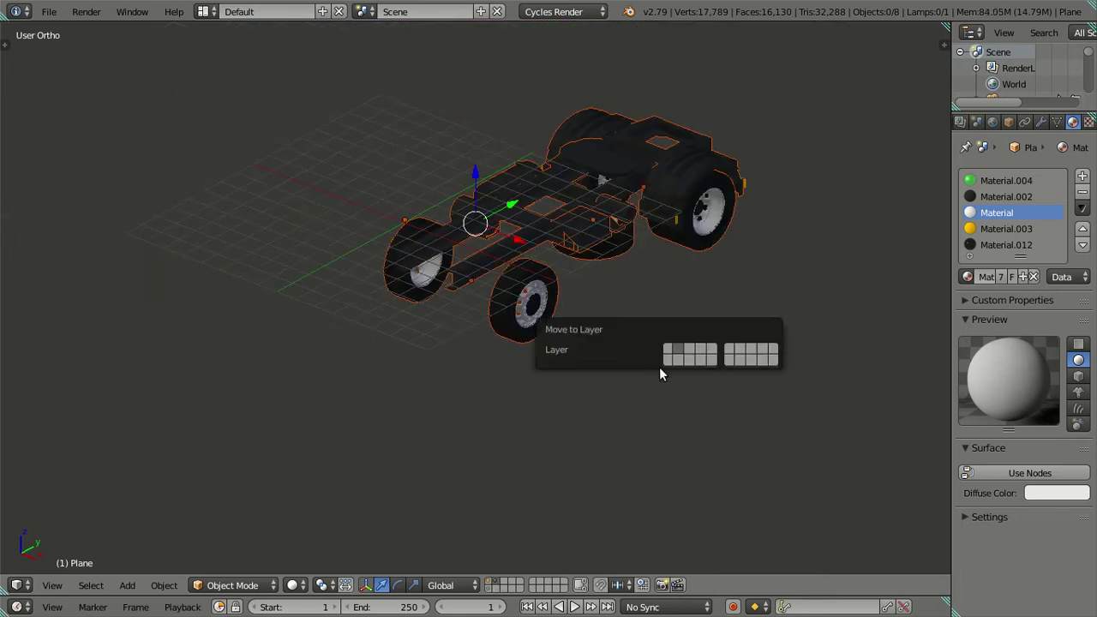
{"action": "left_click", "coordinate": [668, 357]}
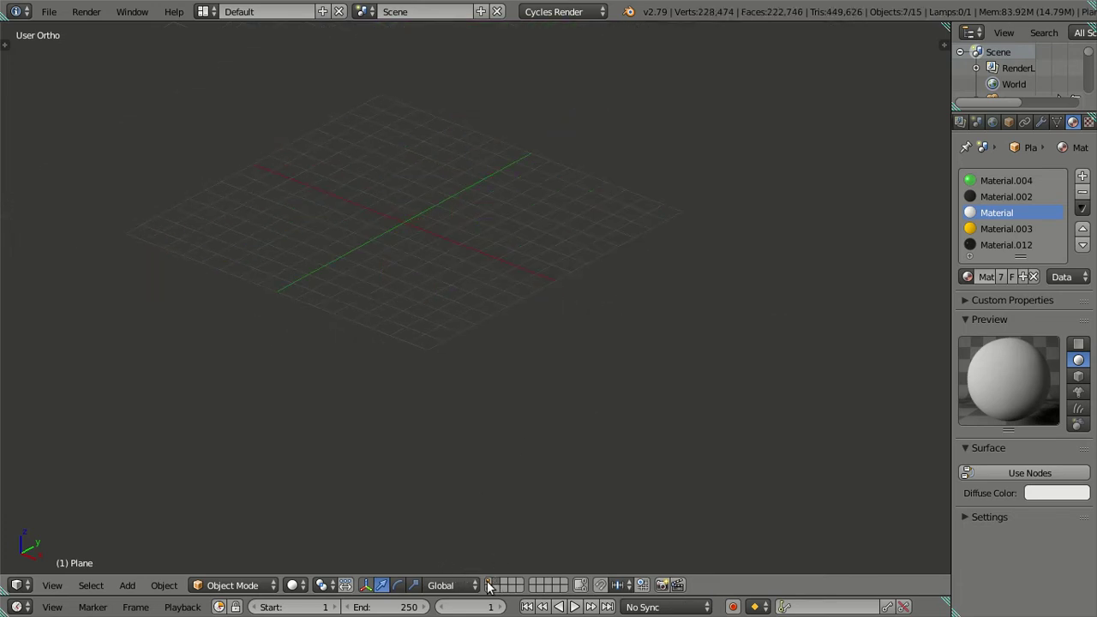
{"action": "left_click", "coordinate": [488, 581]}
{"action": "scroll", "coordinate": [522, 446], "scroll_direction": "up", "scroll_amount": 5}
Check the wheels' glossy Material.005, then select the cab and enter Edit Mode
{"action": "key", "text": "z"}
{"action": "right_click", "coordinate": [600, 355]}
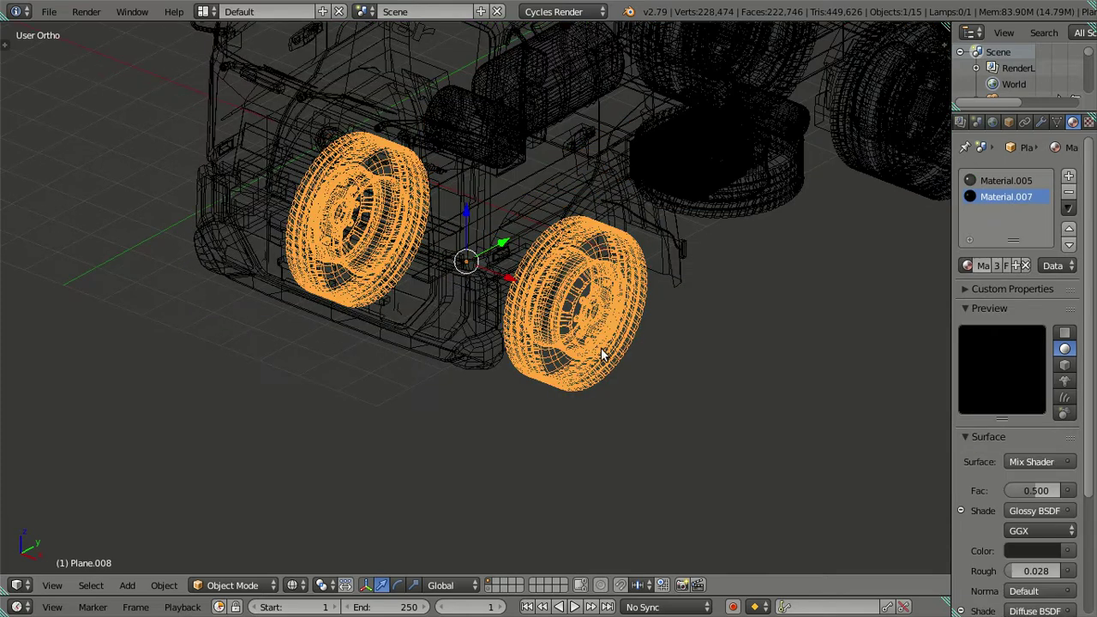
{"action": "left_click", "coordinate": [998, 181]}
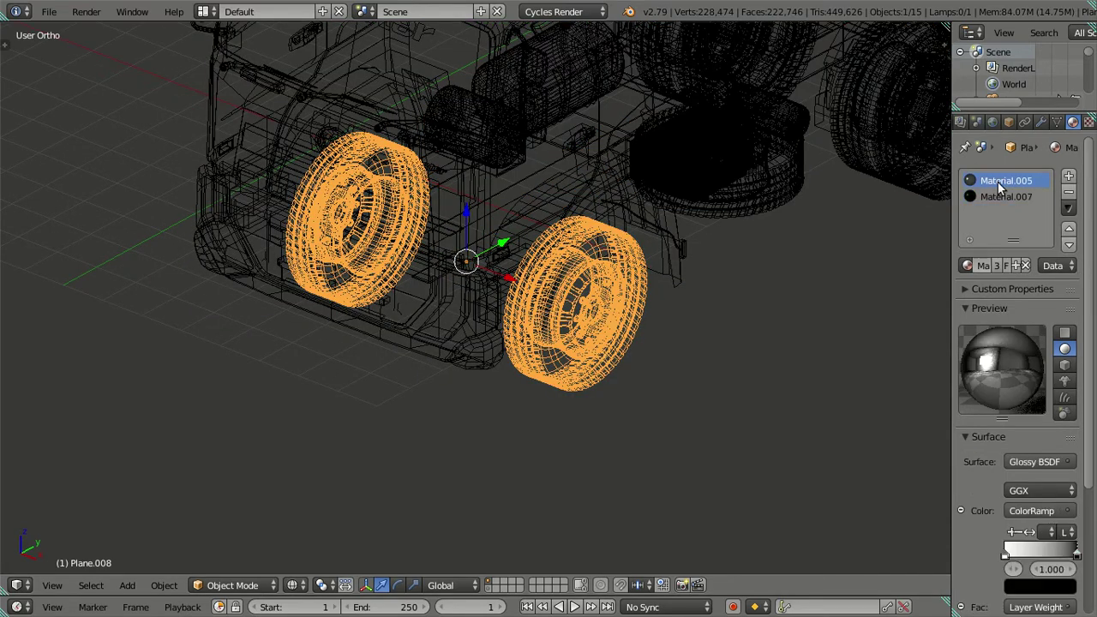
{"action": "key", "text": "z"}
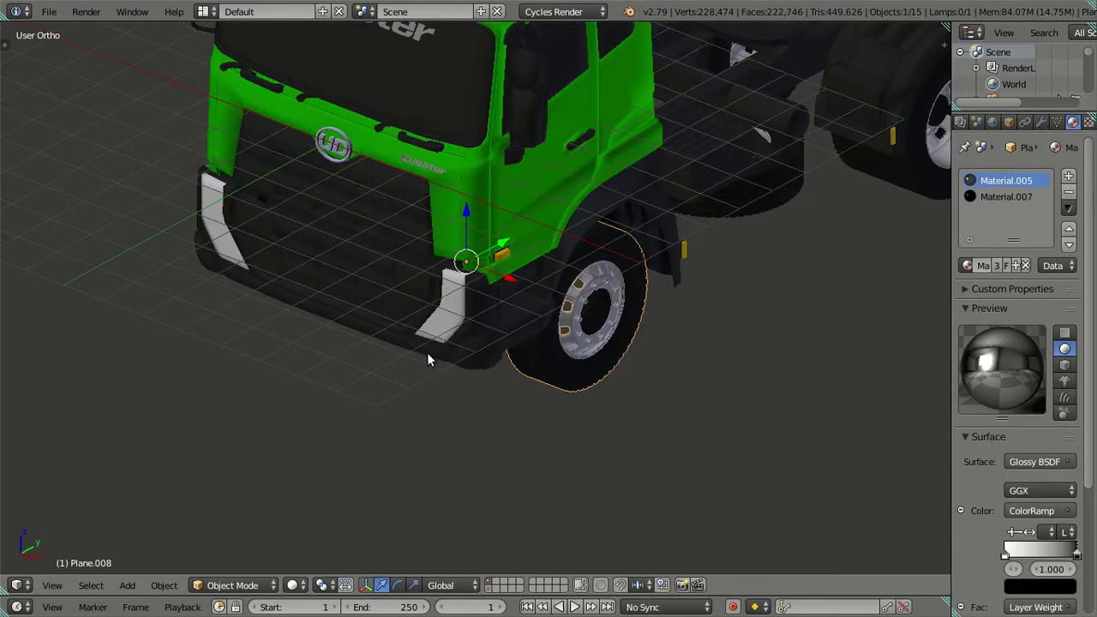
{"action": "key", "text": "z"}
{"action": "right_click", "coordinate": [427, 348]}
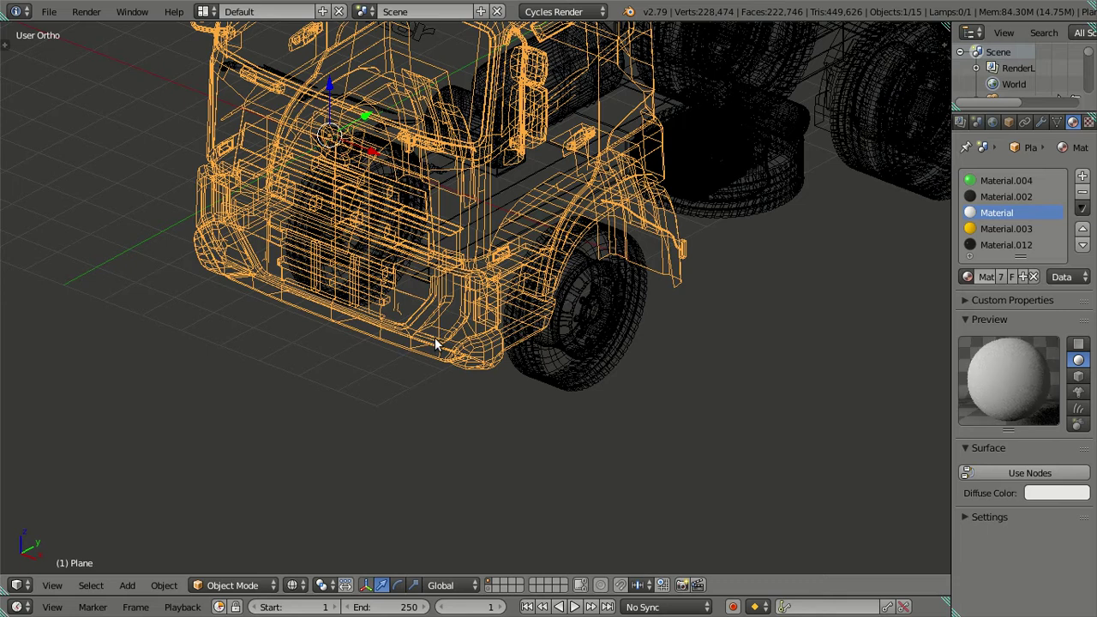
{"action": "key", "text": "z"}
{"action": "key", "text": "Tab"}
{"action": "scroll", "coordinate": [434, 336], "scroll_direction": "up", "scroll_amount": 4}
Add a new material slot to the cab and assign the glossy Material.005
{"action": "scroll", "coordinate": [441, 318], "scroll_direction": "up", "scroll_amount": 5}
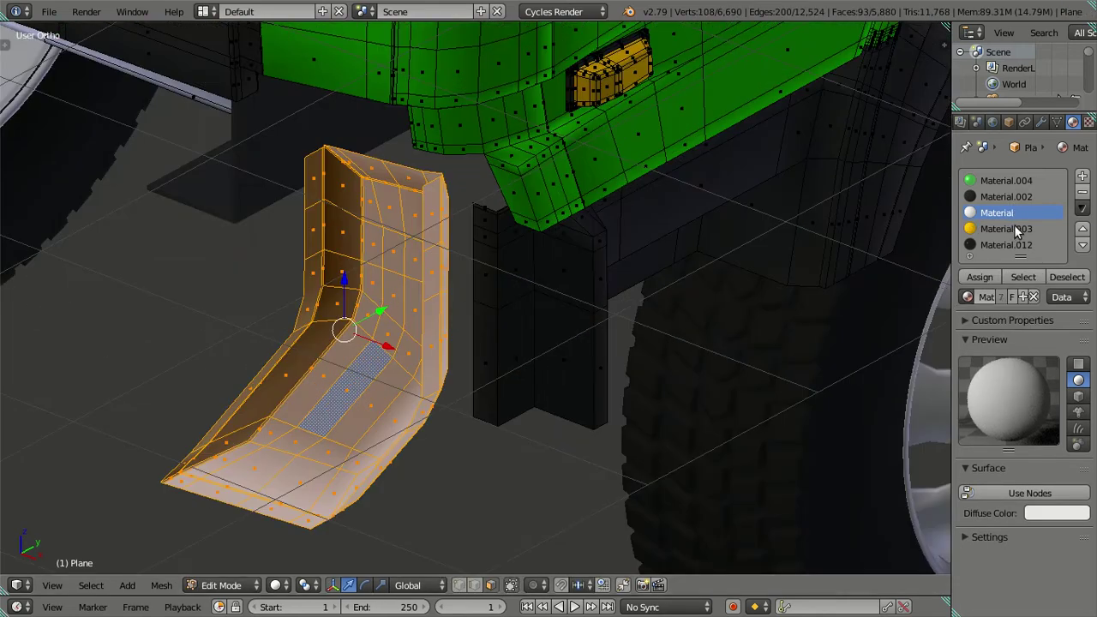
{"action": "left_click", "coordinate": [1082, 176]}
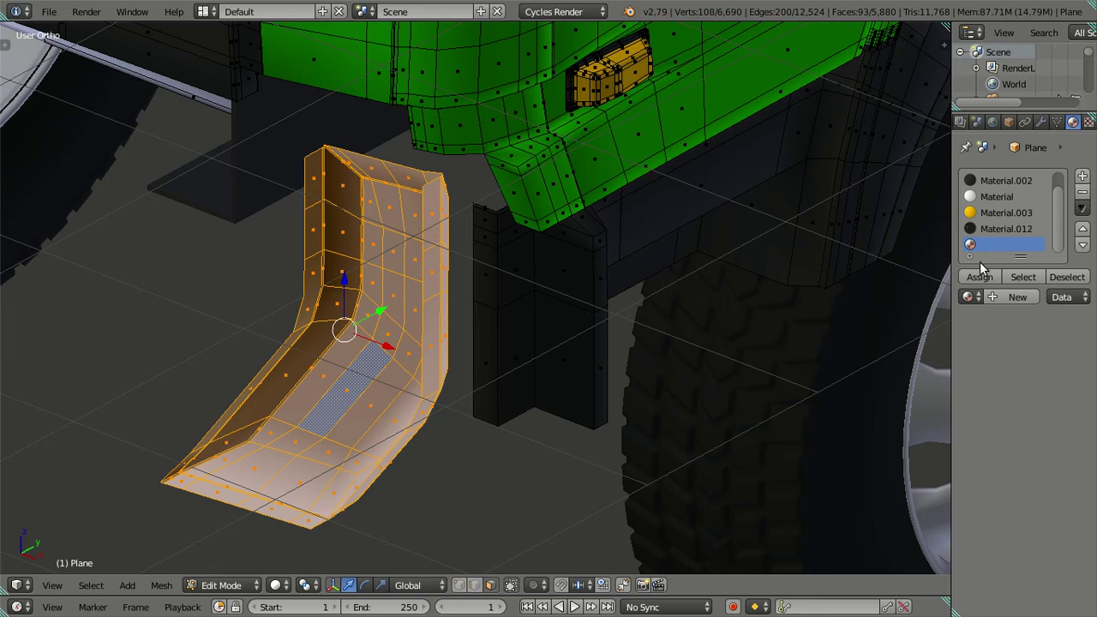
{"action": "left_click", "coordinate": [966, 296]}
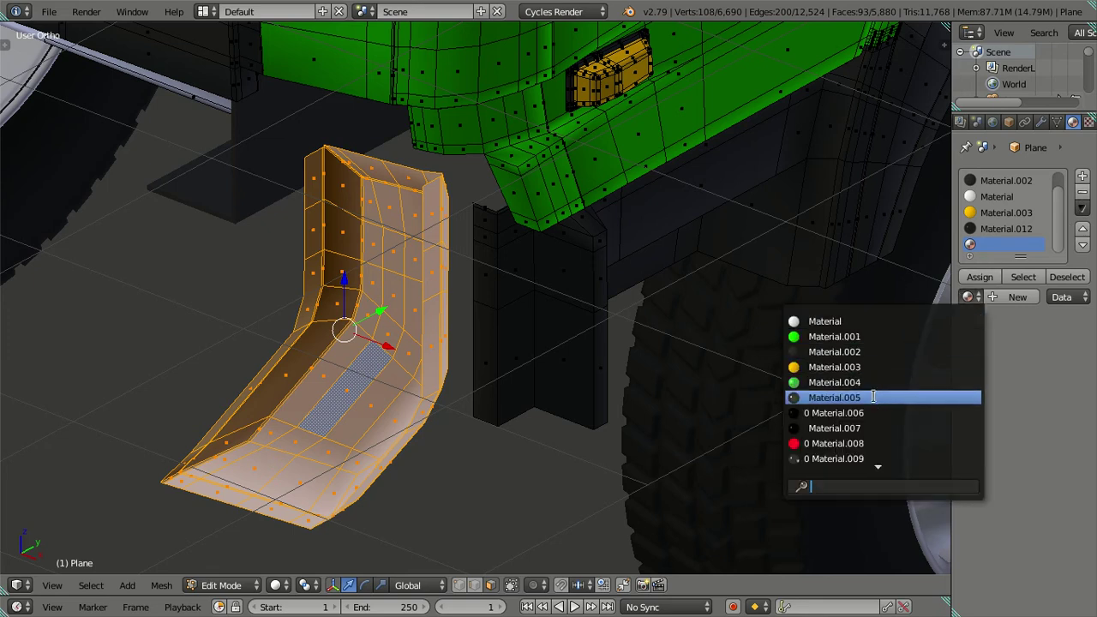
{"action": "left_click", "coordinate": [873, 397]}
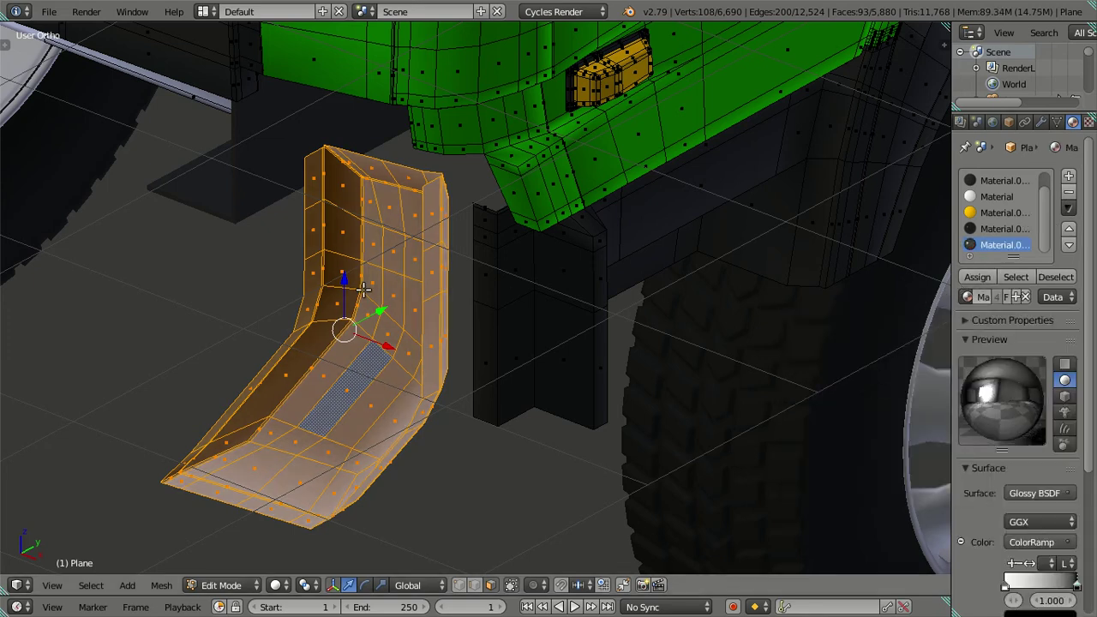
Deselect the cab geometry and reveal the hidden bumper geometry
{"action": "key", "text": "a"}
{"action": "mouse_move", "coordinate": [413, 276]}
{"action": "middle_mouse_down"}
{"action": "mouse_move", "coordinate": [700, 363]}
{"action": "mouse_move", "coordinate": [660, 343]}
{"action": "middle_mouse_up"}
{"action": "key", "text": "alt+h"}
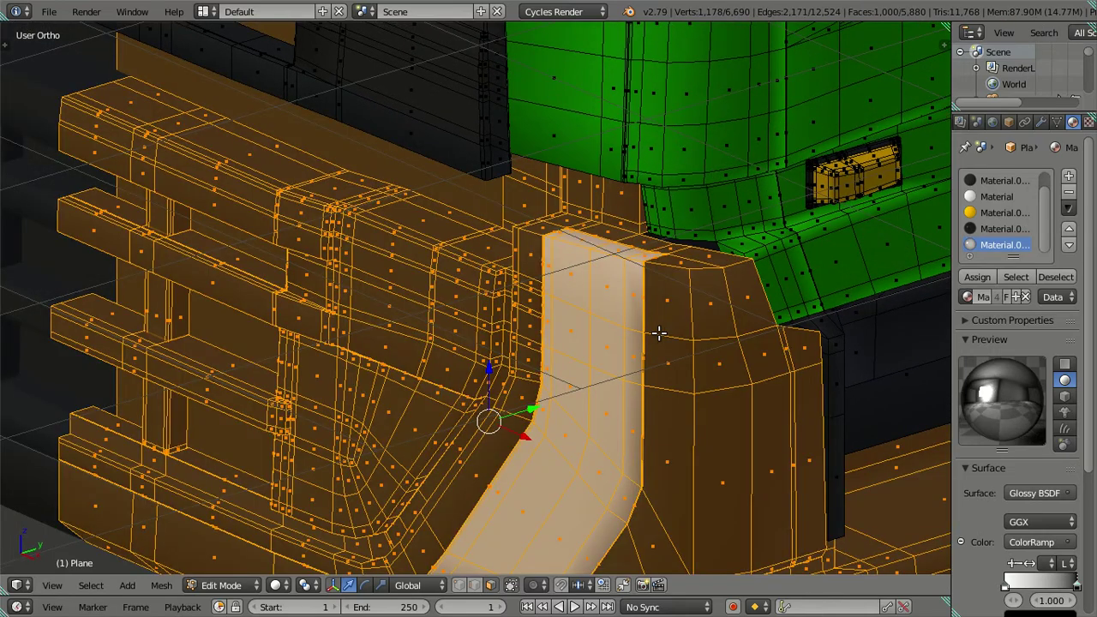
{"action": "key", "text": "a"}
Select the vertical piece, front bumper, lower bumper and bar, then hide them
{"action": "scroll", "coordinate": [658, 331], "scroll_direction": "down", "scroll_amount": 5}
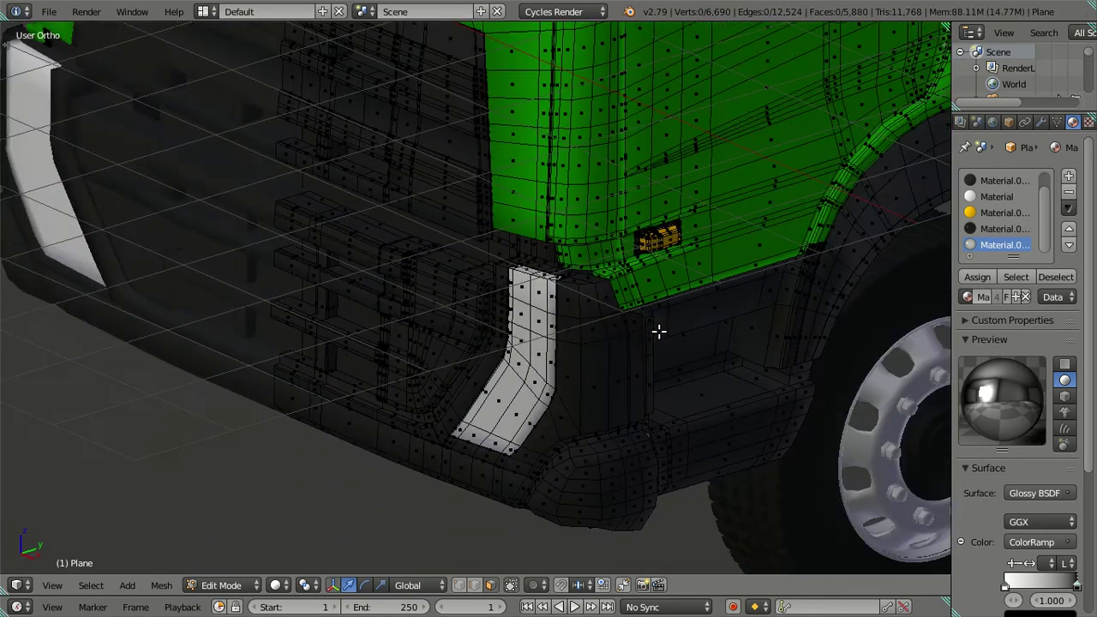
{"action": "key", "text": "l"}
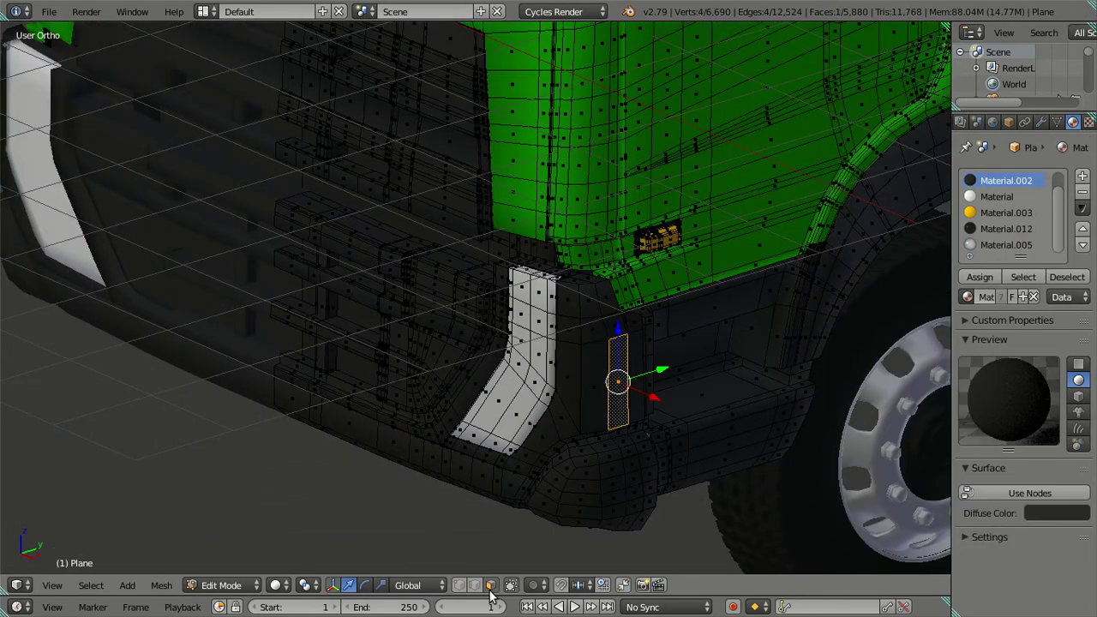
{"action": "left_click", "coordinate": [479, 586]}
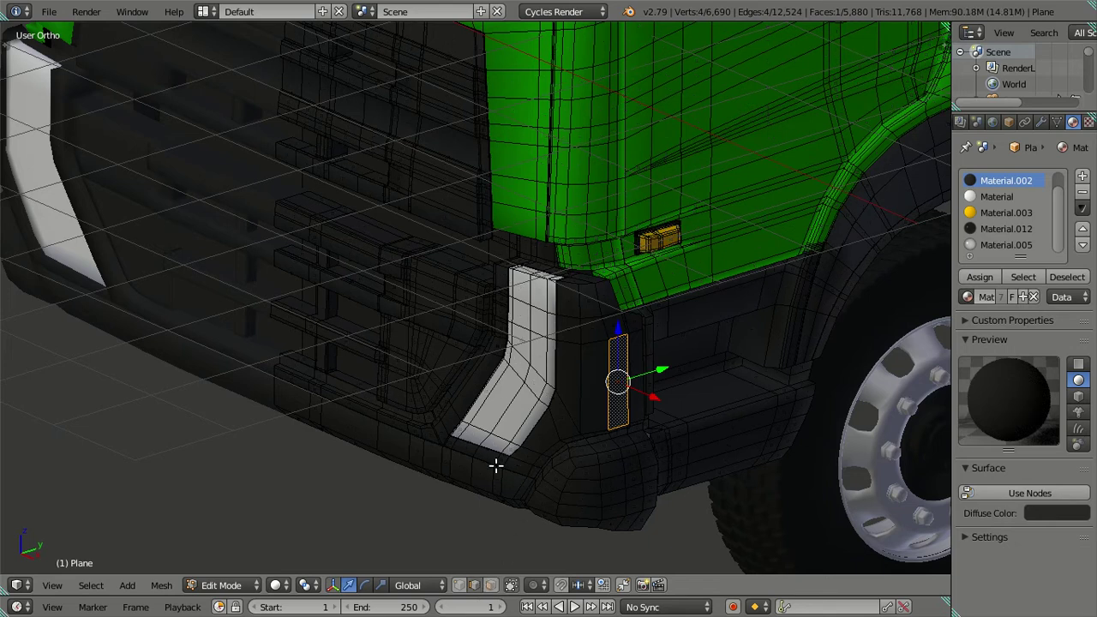
{"action": "key", "text": "l"}
{"action": "key", "text": "l"}
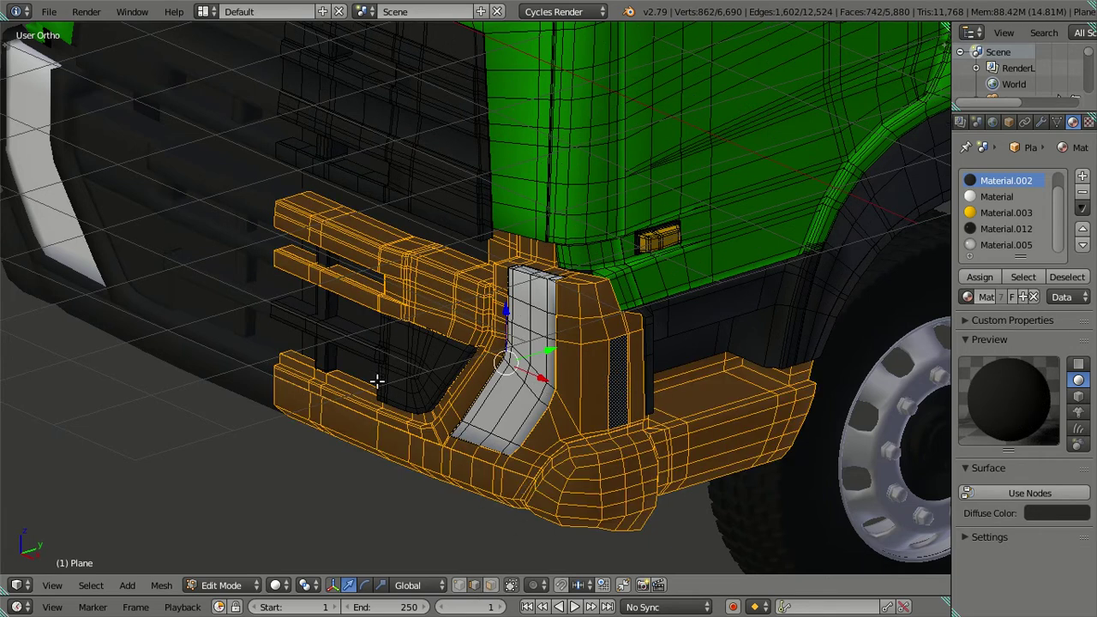
{"action": "key", "text": "l"}
{"action": "key", "text": "l"}
{"action": "key", "text": "l"}
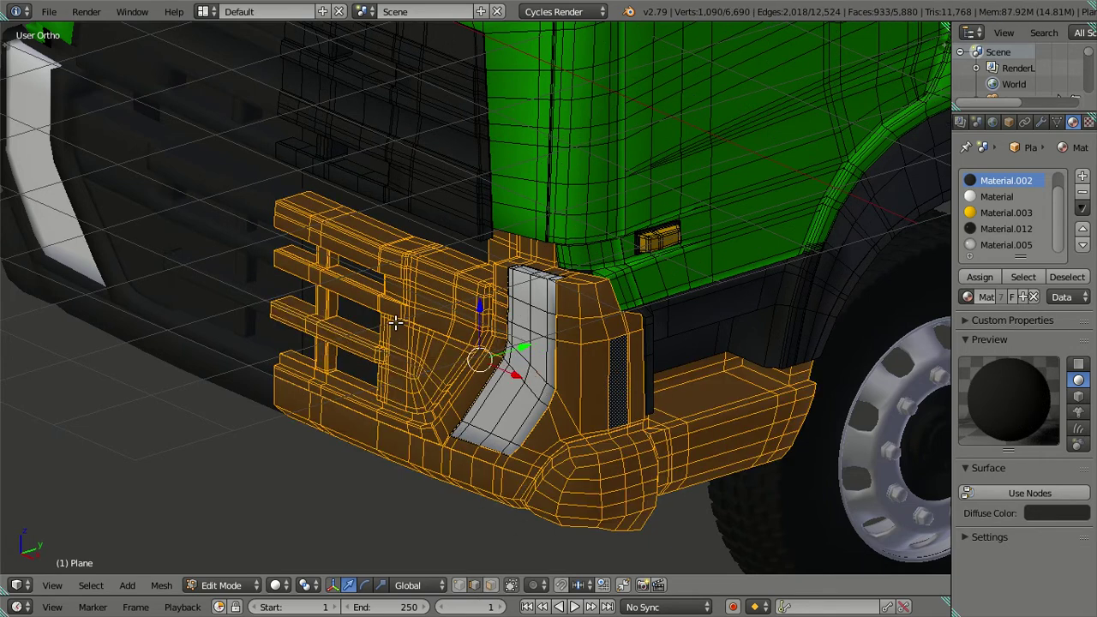
{"action": "key", "text": "h"}
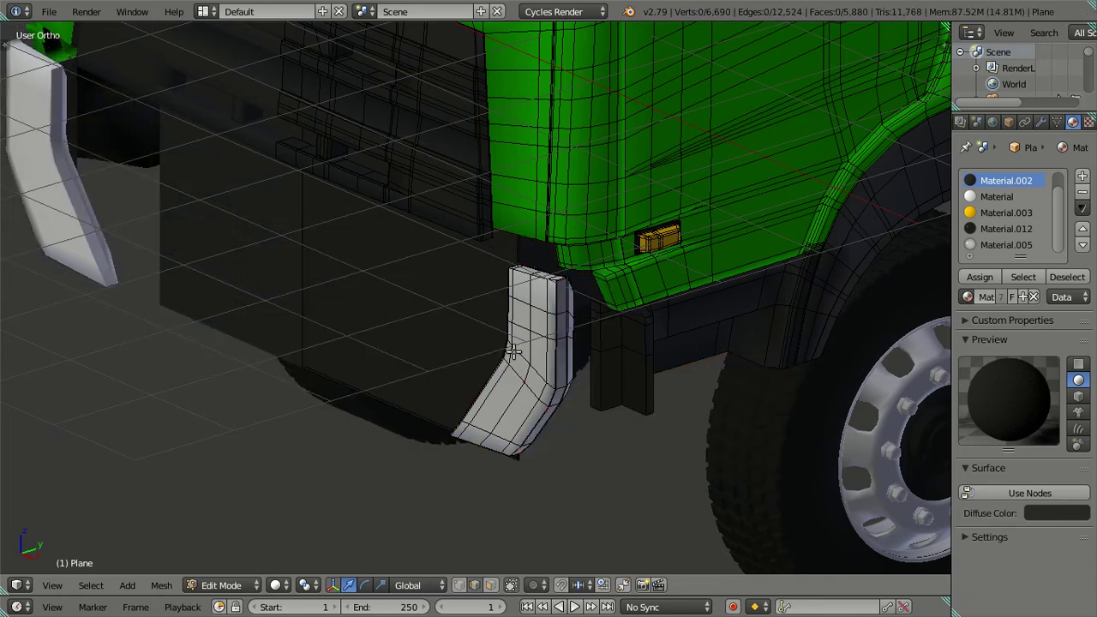
Face-select the bracket's bevel strip, small corner face and slanted top edge strip
{"action": "scroll", "coordinate": [529, 350], "scroll_direction": "up", "scroll_amount": 3}
{"action": "mouse_move", "coordinate": [529, 350]}
{"action": "middle_mouse_down"}
{"action": "mouse_move", "coordinate": [686, 379]}
{"action": "mouse_move", "coordinate": [637, 335]}
{"action": "middle_mouse_up"}
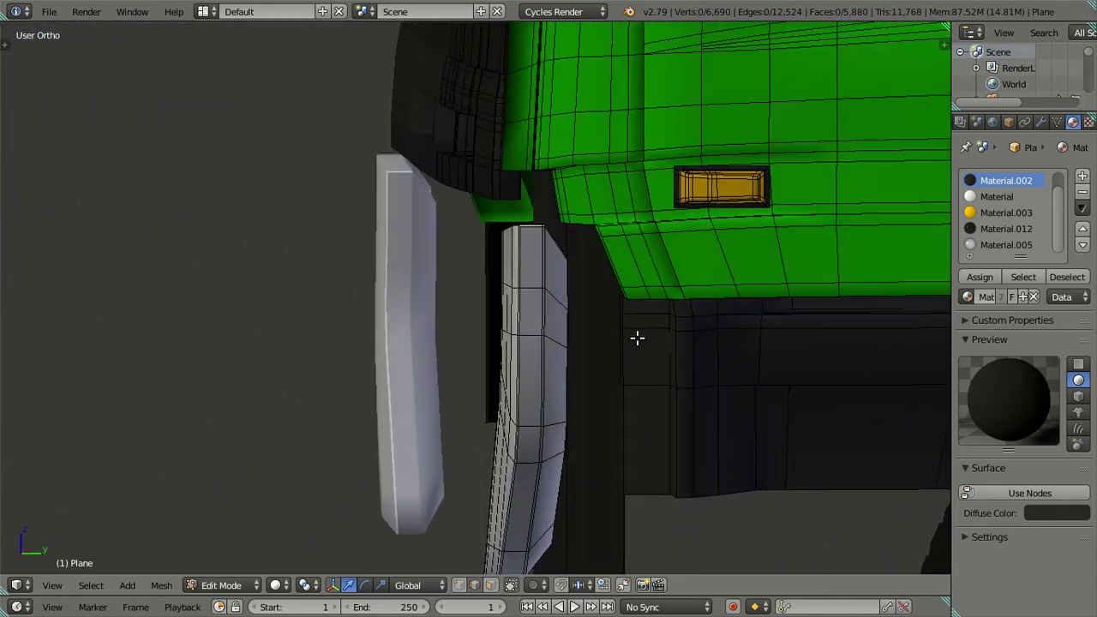
{"action": "scroll", "coordinate": [523, 326], "scroll_direction": "up", "scroll_amount": 2}
{"action": "mouse_move", "coordinate": [591, 257]}
{"action": "middle_mouse_down"}
{"action": "mouse_move", "coordinate": [424, 371]}
{"action": "mouse_move", "coordinate": [435, 376]}
{"action": "middle_mouse_up"}
{"action": "scroll", "coordinate": [435, 375], "scroll_direction": "up", "scroll_amount": 2}
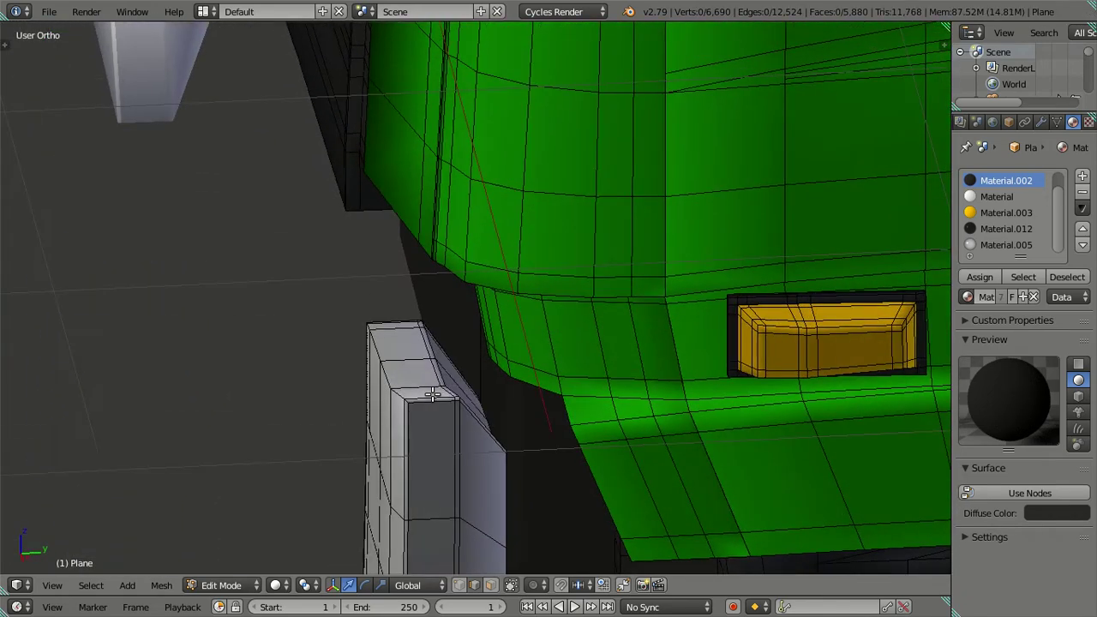
{"action": "scroll", "coordinate": [428, 432], "scroll_direction": "up", "scroll_amount": 2}
{"action": "scroll", "coordinate": [543, 294], "scroll_direction": "up", "scroll_amount": 2}
{"action": "scroll", "coordinate": [544, 296], "scroll_direction": "up", "scroll_amount": 1}
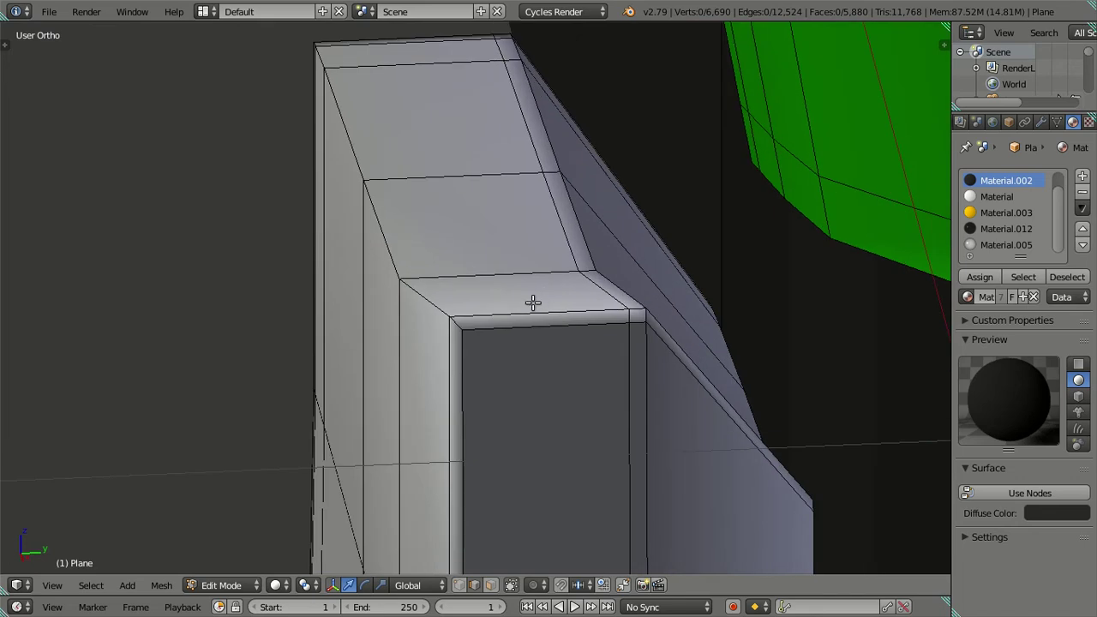
{"action": "left_click", "coordinate": [490, 584]}
{"action": "right_click", "coordinate": [455, 328], "text": "alt"}
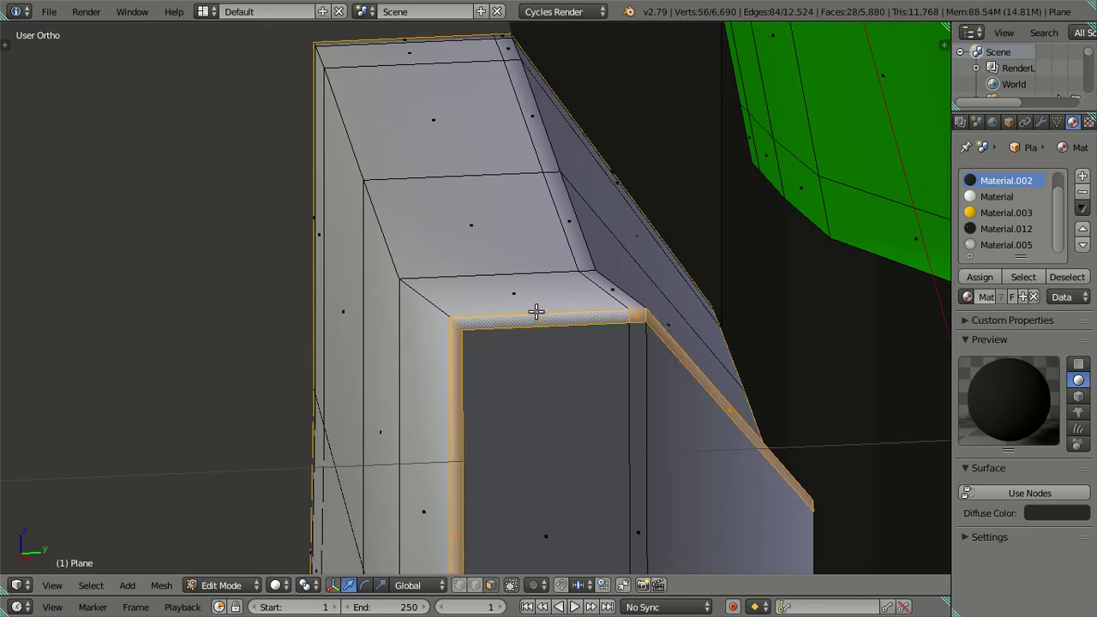
{"action": "right_click", "coordinate": [611, 285], "text": "shift"}
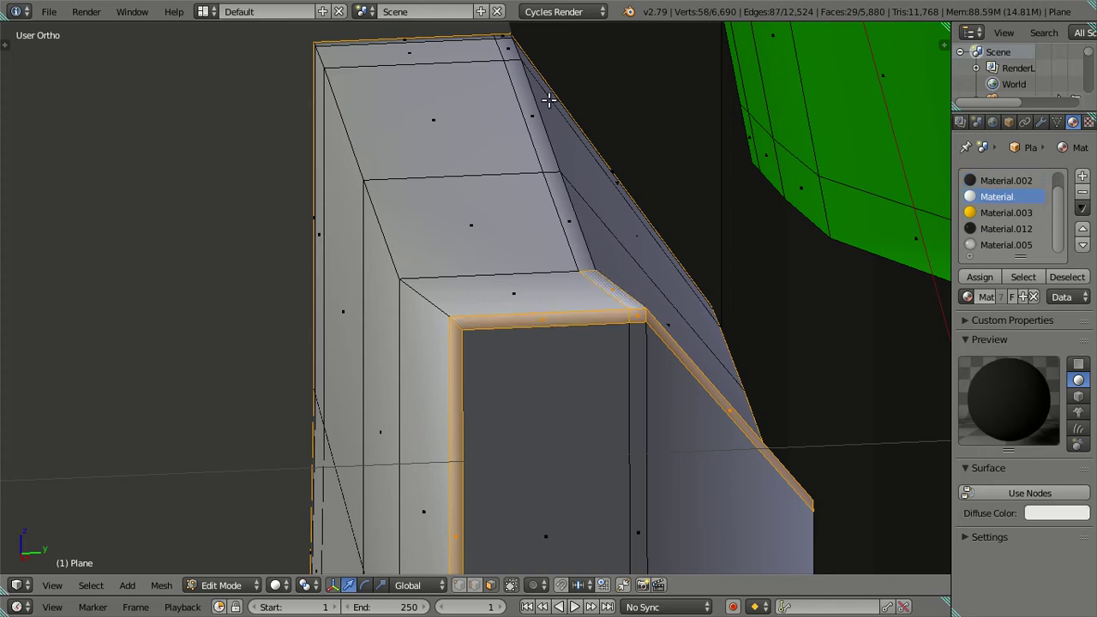
{"action": "right_click", "coordinate": [506, 35], "text": "alt+shift"}
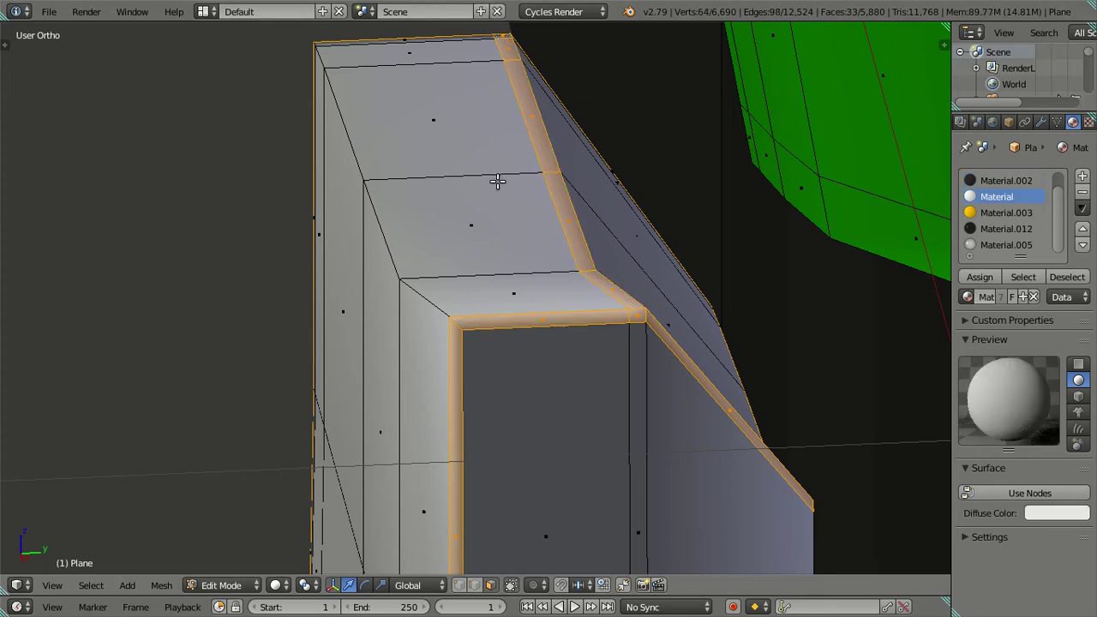
{"action": "scroll", "coordinate": [483, 257], "scroll_direction": "down", "scroll_amount": 3}
{"action": "key", "text": "KP_6"}
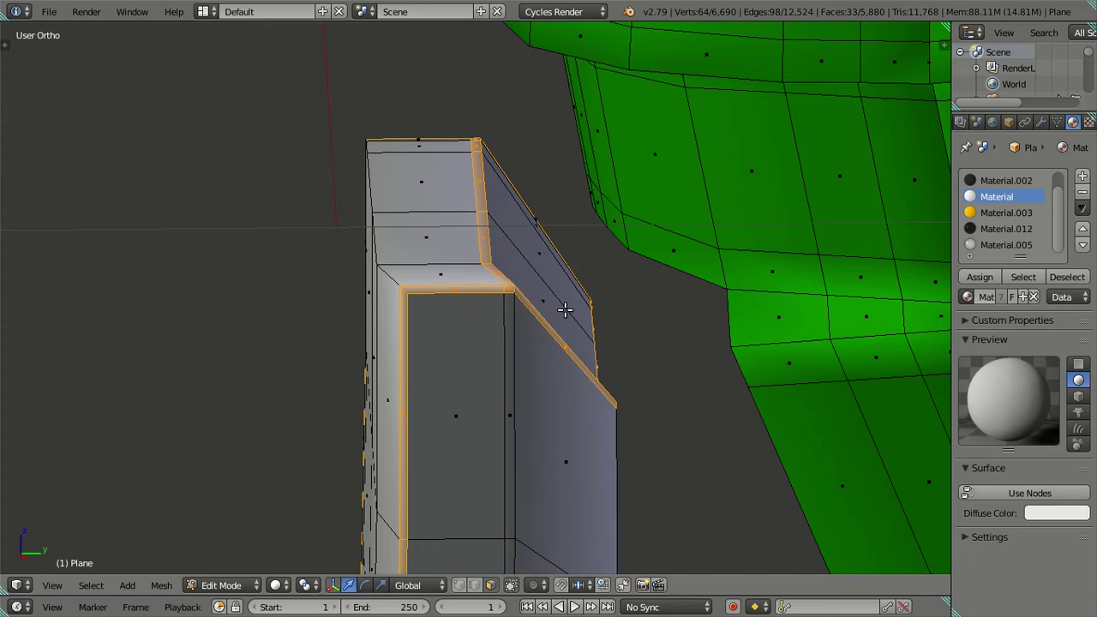
Select the edge loop along the box's corner
{"action": "scroll", "coordinate": [564, 309], "scroll_direction": "up", "scroll_amount": 3}
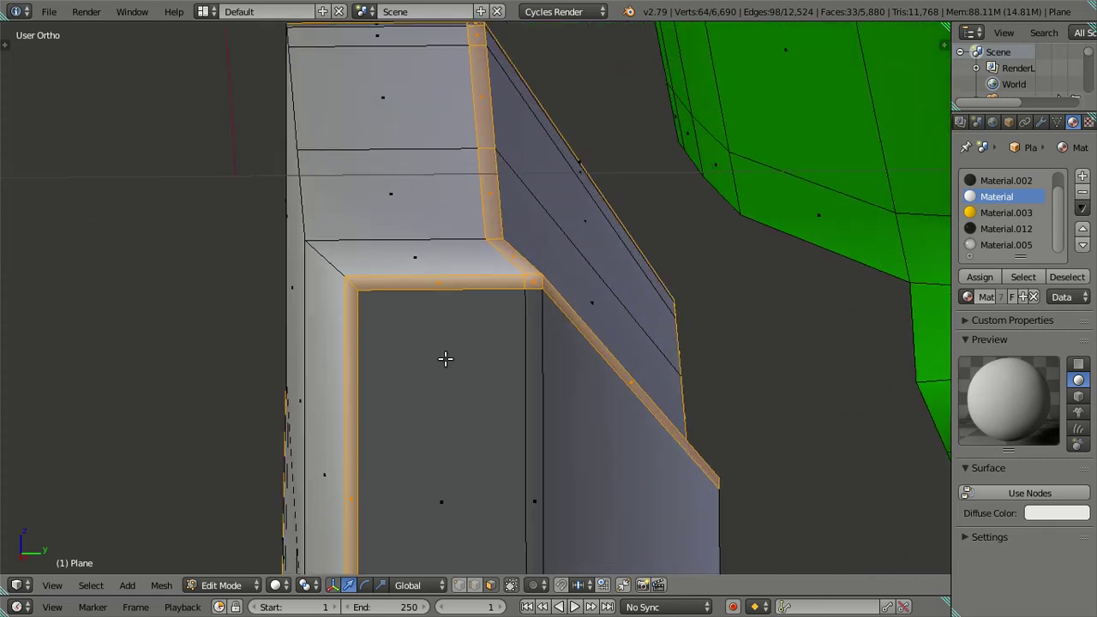
{"action": "key", "text": "a"}
{"action": "right_click", "coordinate": [355, 367], "text": "alt"}
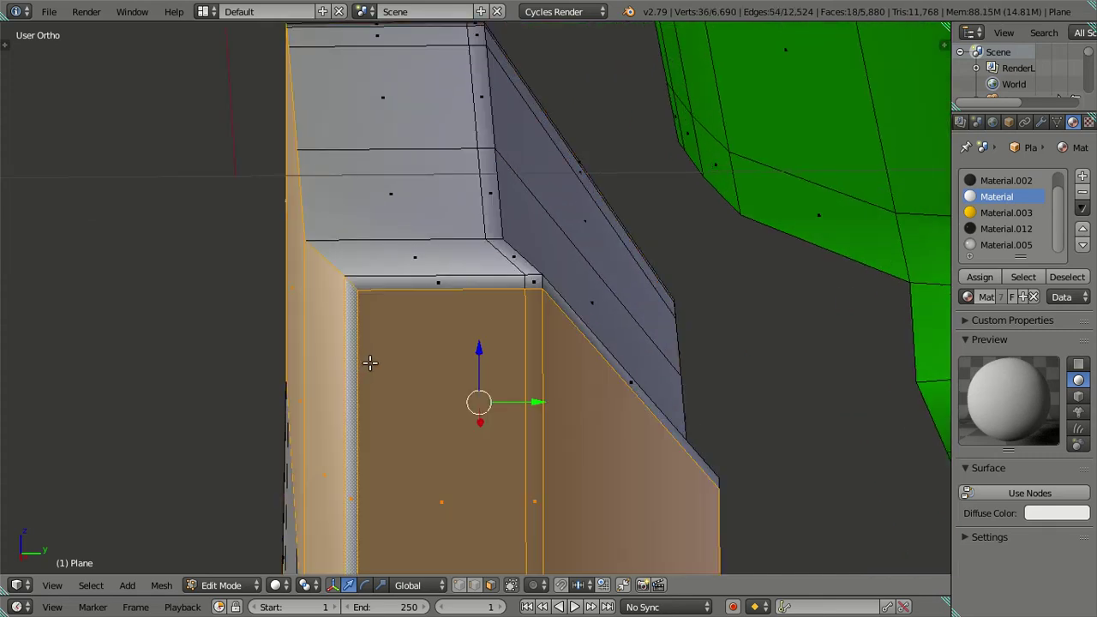
{"action": "key", "text": "a"}
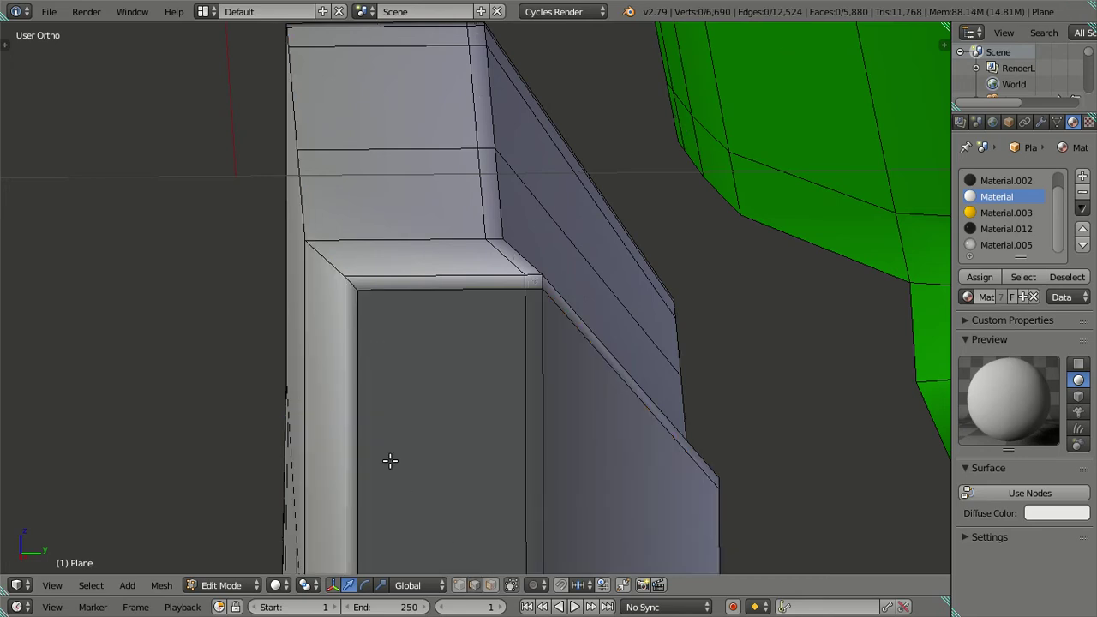
{"action": "right_click", "coordinate": [359, 395], "text": "alt"}
{"action": "scroll", "coordinate": [357, 394], "scroll_direction": "down", "scroll_amount": 2}
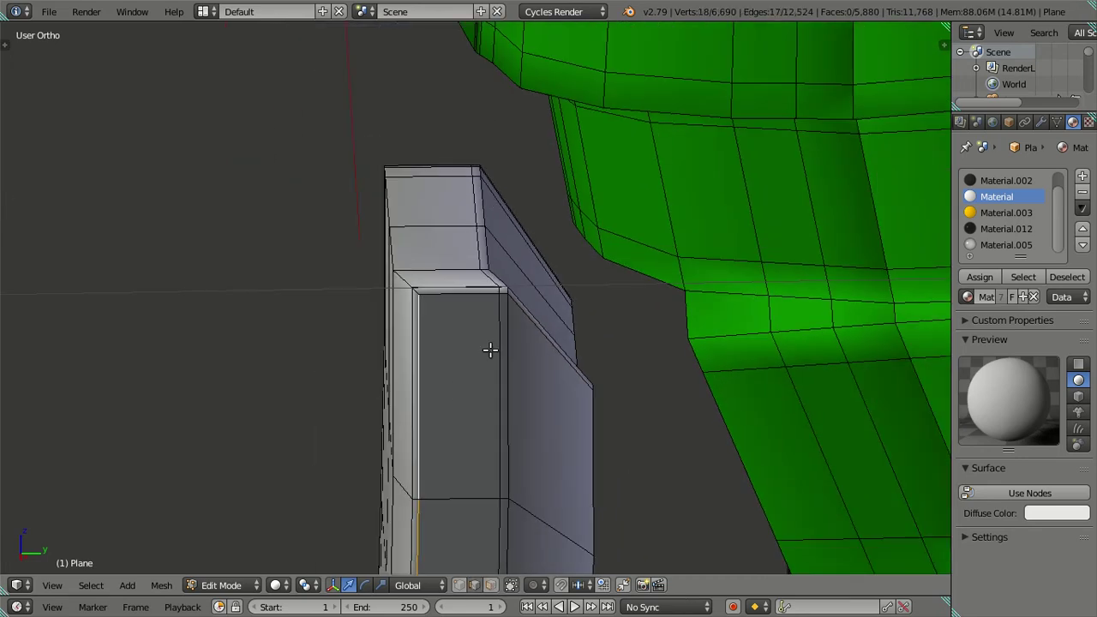
{"action": "scroll", "coordinate": [478, 278], "scroll_direction": "up", "scroll_amount": 2}
{"action": "scroll", "coordinate": [478, 278], "scroll_direction": "up", "scroll_amount": 1}
{"action": "right_click", "coordinate": [553, 286], "text": "alt+shift"}
{"action": "middle_click_drag", "start_coordinate": [605, 289], "coordinate": [542, 300]}
Extend the edge selection up the corner to the top corner vertex
{"action": "right_click", "coordinate": [243, 306], "text": "shift"}
{"action": "right_click", "coordinate": [234, 270], "text": "shift"}
{"action": "right_click", "coordinate": [253, 180], "text": "shift"}
{"action": "right_click", "coordinate": [329, 103], "text": "shift"}
{"action": "mouse_move", "coordinate": [331, 106]}
{"action": "middle_mouse_down"}
{"action": "mouse_move", "coordinate": [366, 152]}
{"action": "mouse_move", "coordinate": [406, 343]}
{"action": "middle_mouse_up"}
{"action": "right_click", "coordinate": [439, 263], "text": "shift"}
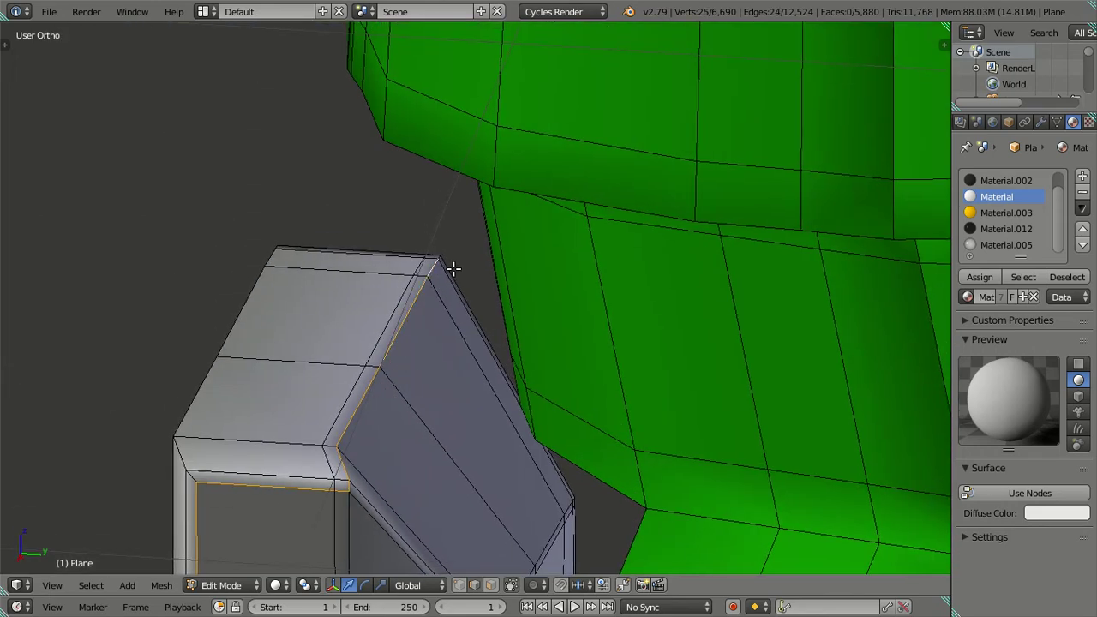
{"action": "scroll", "coordinate": [445, 202], "scroll_direction": "up", "scroll_amount": 3}
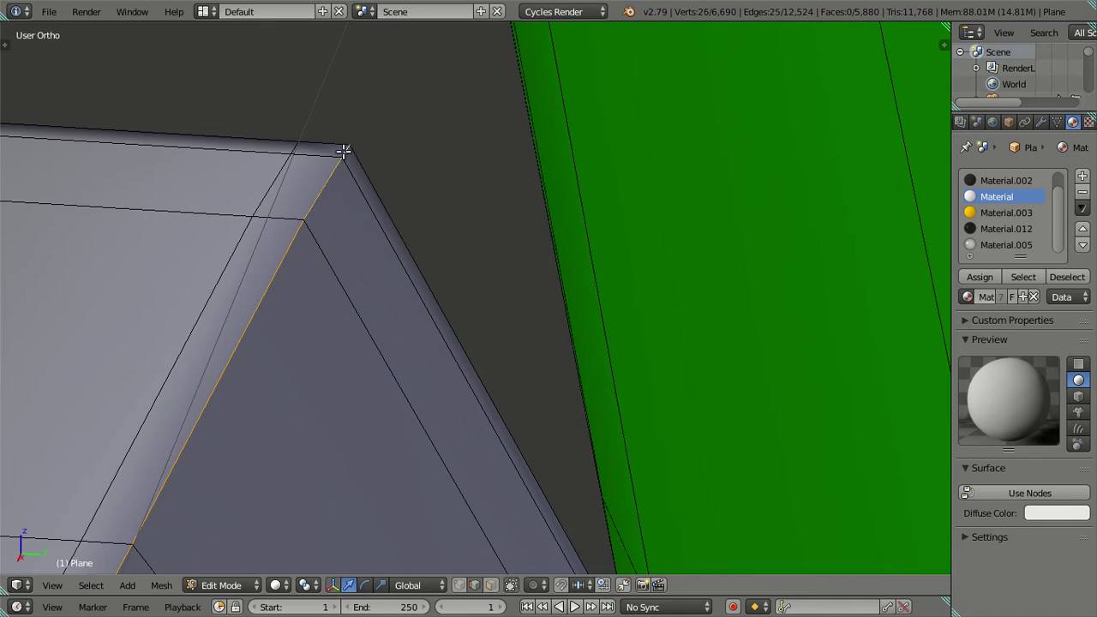
{"action": "scroll", "coordinate": [342, 151], "scroll_direction": "down", "scroll_amount": 3}
{"action": "mouse_move", "coordinate": [343, 232]}
{"action": "middle_mouse_down"}
{"action": "mouse_move", "coordinate": [435, 257]}
{"action": "mouse_move", "coordinate": [480, 198]}
{"action": "middle_mouse_up"}
{"action": "mouse_move", "coordinate": [457, 351]}
{"action": "middle_mouse_down"}
{"action": "mouse_move", "coordinate": [565, 325]}
{"action": "mouse_move", "coordinate": [640, 377]}
{"action": "mouse_move", "coordinate": [656, 460]}
{"action": "mouse_move", "coordinate": [717, 475]}
{"action": "middle_mouse_up"}
{"action": "scroll", "coordinate": [592, 342], "scroll_direction": "up", "scroll_amount": 2}
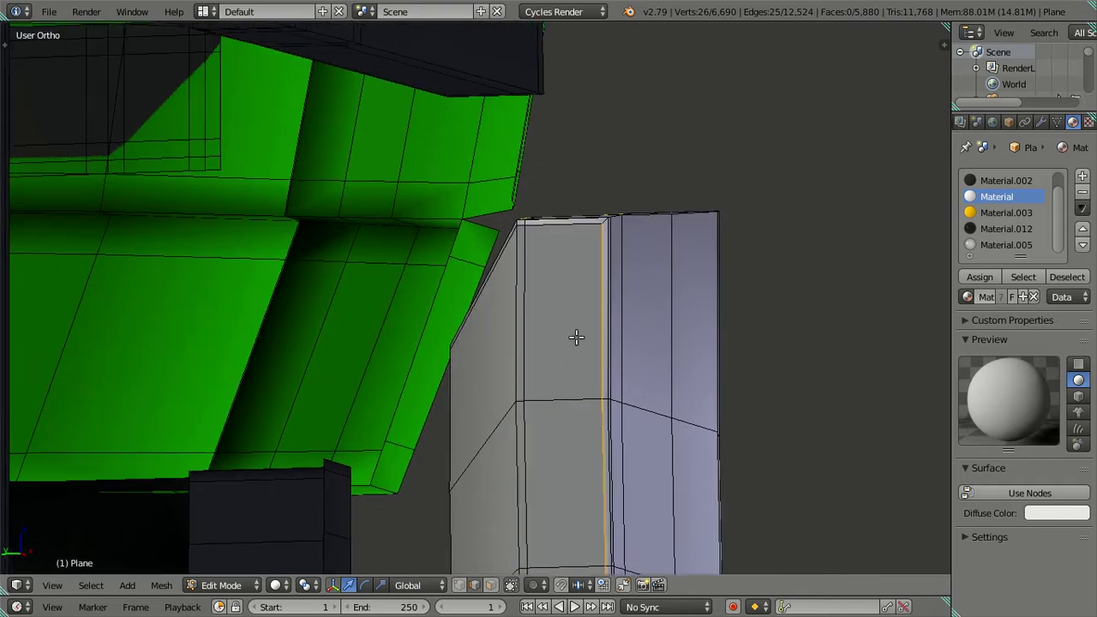
{"action": "scroll", "coordinate": [576, 336], "scroll_direction": "up", "scroll_amount": 3}
{"action": "middle_click_drag", "start_coordinate": [576, 337], "coordinate": [343, 492], "text": "shift"}
Add the vertices along the box's top edge to the selection
{"action": "right_click", "coordinate": [244, 494], "text": "shift"}
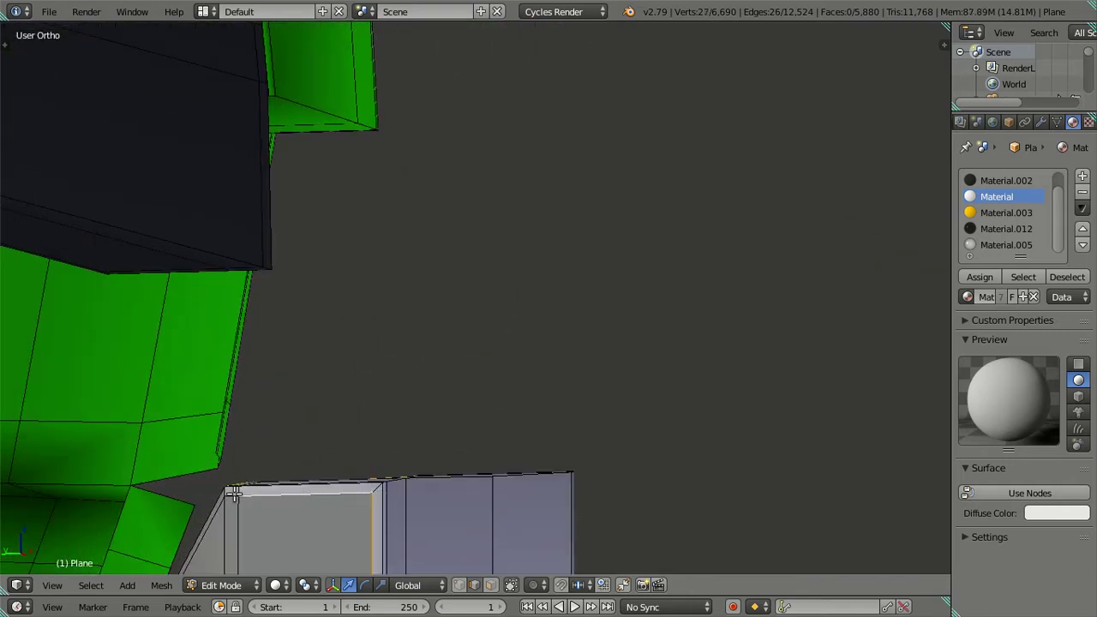
{"action": "scroll", "coordinate": [363, 507], "scroll_direction": "down", "scroll_amount": 2}
{"action": "right_click", "coordinate": [376, 483], "text": "shift"}
{"action": "mouse_move", "coordinate": [376, 483]}
{"action": "middle_mouse_down"}
{"action": "mouse_move", "coordinate": [412, 489]}
{"action": "mouse_move", "coordinate": [384, 508]}
{"action": "mouse_move", "coordinate": [393, 482]}
{"action": "mouse_move", "coordinate": [205, 509]}
{"action": "mouse_move", "coordinate": [472, 326]}
{"action": "middle_mouse_up"}
{"action": "scroll", "coordinate": [473, 325], "scroll_direction": "up", "scroll_amount": 2}
{"action": "scroll", "coordinate": [475, 340], "scroll_direction": "up", "scroll_amount": 2}
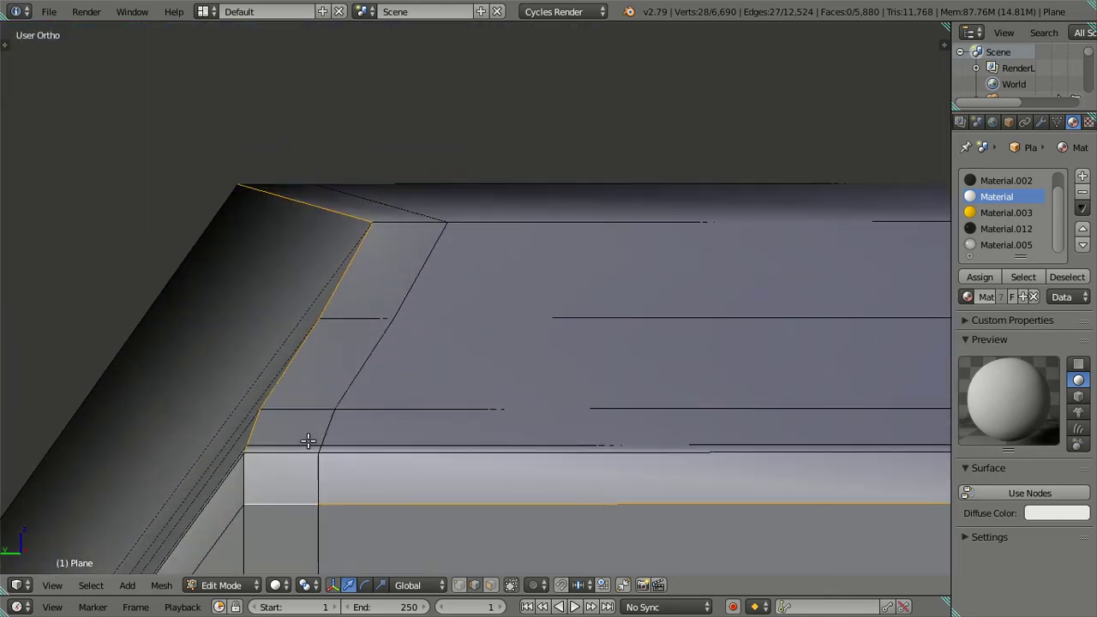
{"action": "right_click", "coordinate": [257, 473], "text": "shift"}
{"action": "mouse_move", "coordinate": [265, 472]}
{"action": "middle_mouse_down"}
{"action": "mouse_move", "coordinate": [543, 399]}
{"action": "mouse_move", "coordinate": [475, 420]}
{"action": "mouse_move", "coordinate": [605, 404]}
{"action": "mouse_move", "coordinate": [387, 400]}
{"action": "mouse_move", "coordinate": [355, 300]}
{"action": "mouse_move", "coordinate": [443, 363]}
{"action": "mouse_move", "coordinate": [423, 340]}
{"action": "middle_mouse_up"}
{"action": "scroll", "coordinate": [543, 400], "scroll_direction": "up", "scroll_amount": 2}
Extrude the selected edges, then select the connected left section with Ctrl+L
{"action": "key", "text": "e"}
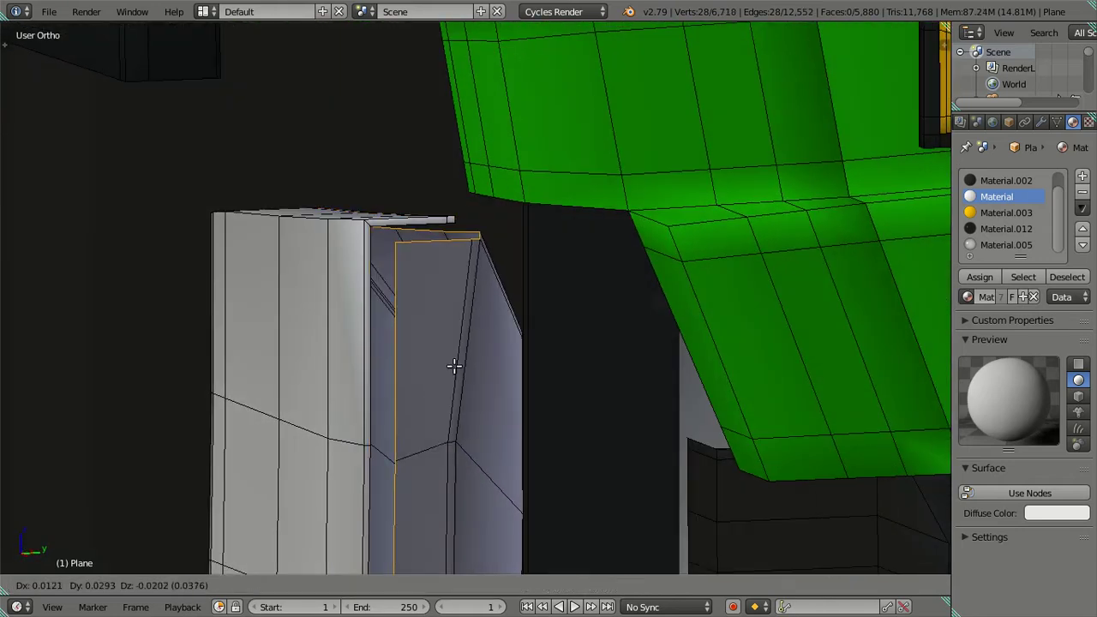
{"action": "right_click", "coordinate": [460, 385]}
{"action": "middle_click_drag", "start_coordinate": [460, 384], "coordinate": [367, 345]}
{"action": "right_click", "coordinate": [357, 349]}
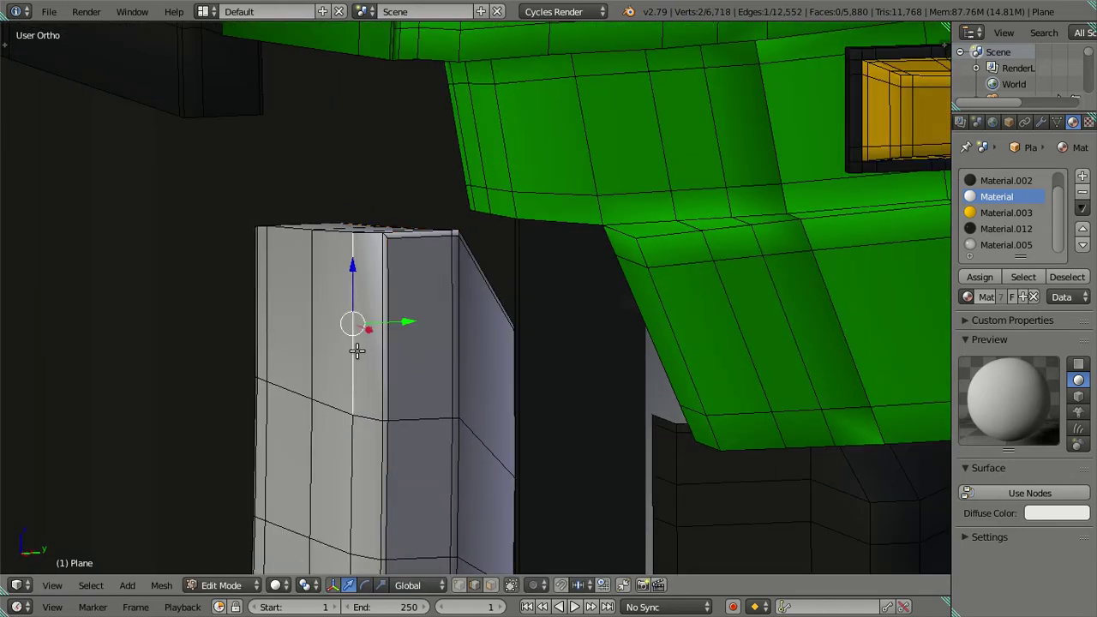
{"action": "key", "text": "ctrl+l"}
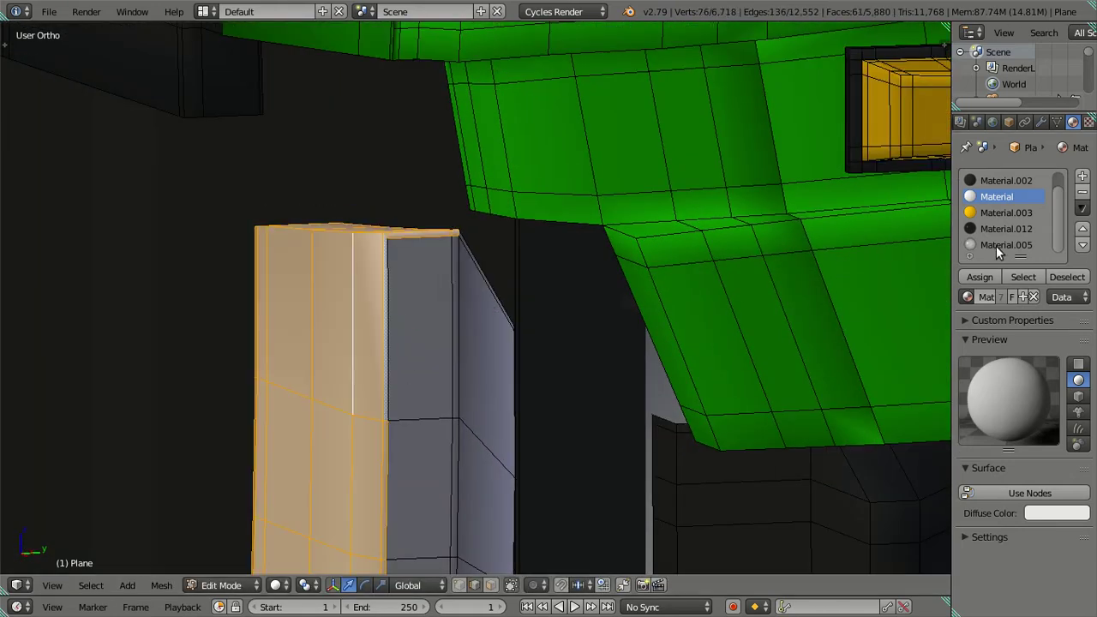
Add a new material slot to the box and create a new material in it
{"action": "left_click", "coordinate": [1082, 177]}
{"action": "left_click", "coordinate": [985, 296]}
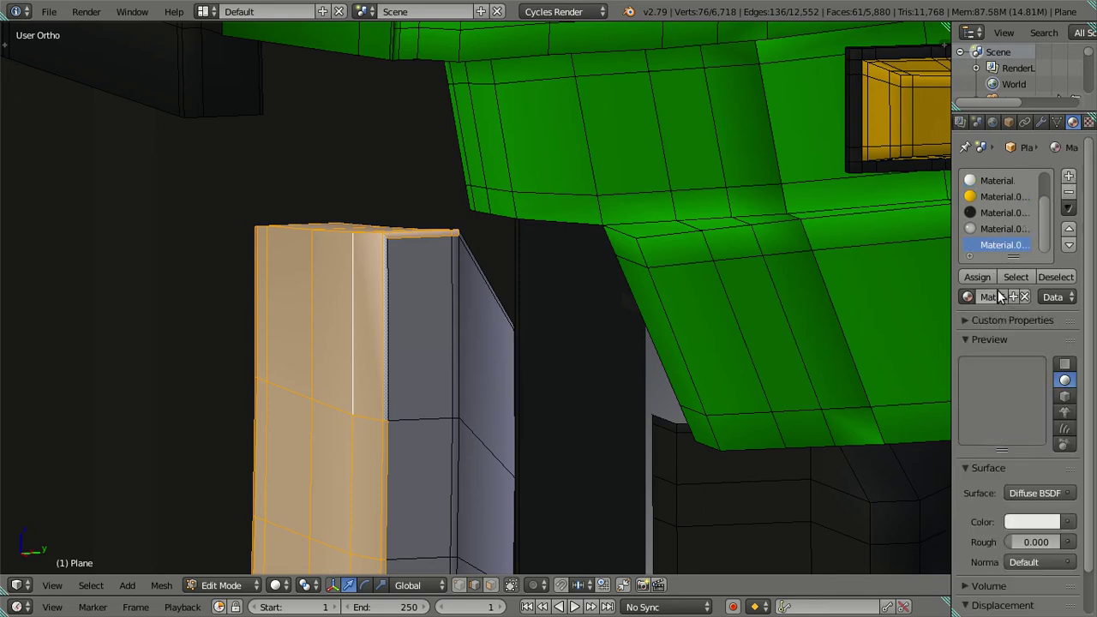
{"action": "scroll", "coordinate": [985, 374], "scroll_direction": "down", "scroll_amount": 2}
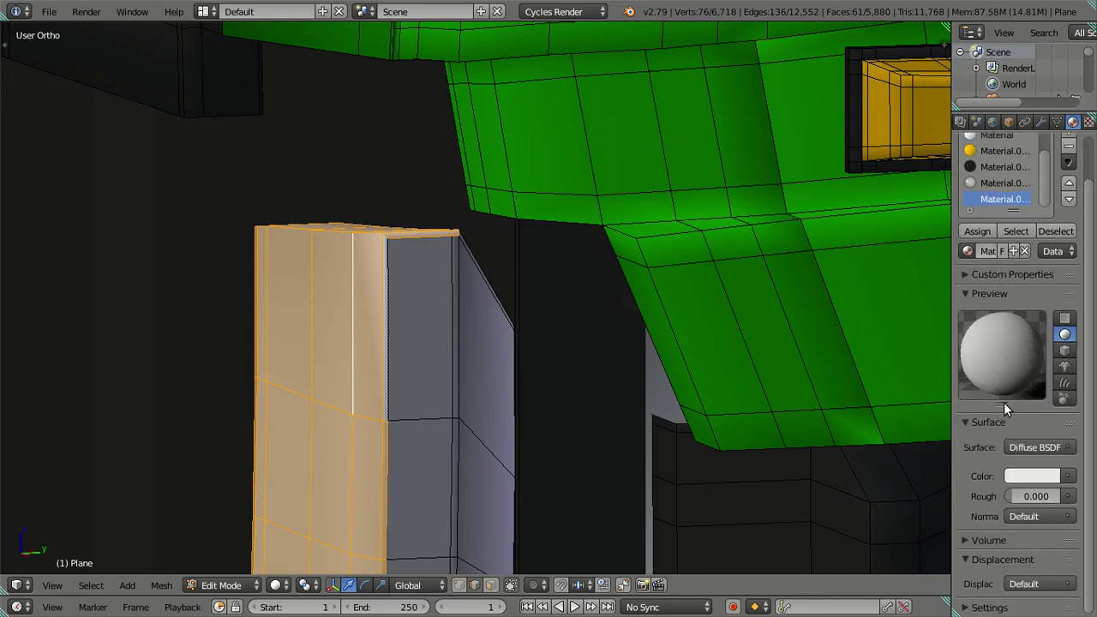
{"action": "scroll", "coordinate": [994, 274], "scroll_direction": "up", "scroll_amount": 1}
{"action": "scroll", "coordinate": [1005, 283], "scroll_direction": "up", "scroll_amount": 1}
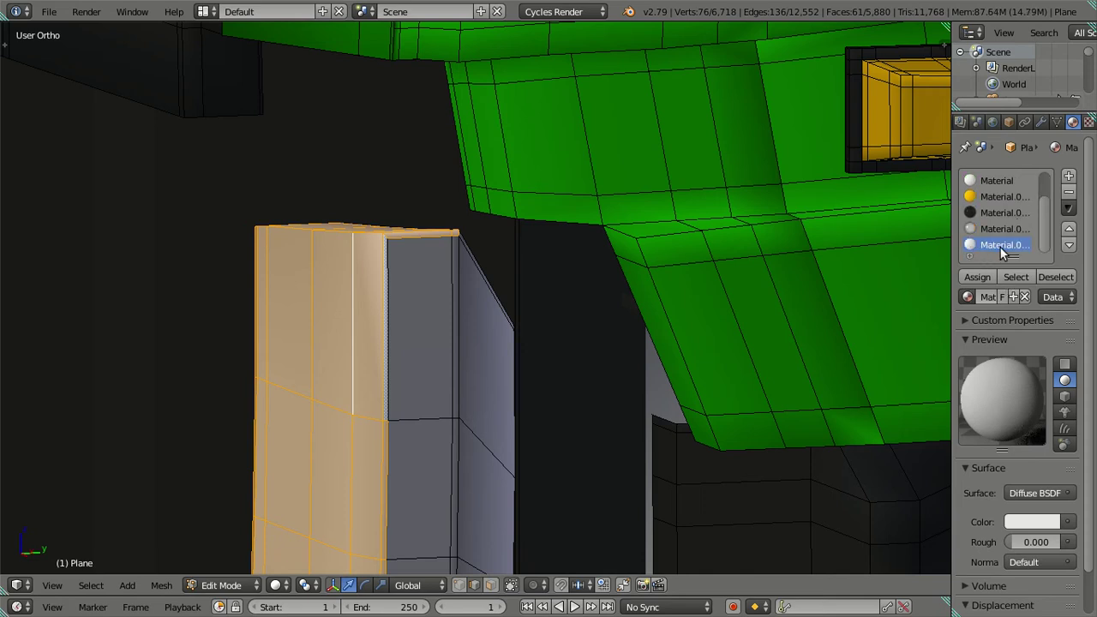
{"action": "scroll", "coordinate": [1034, 439], "scroll_direction": "down", "scroll_amount": 2}
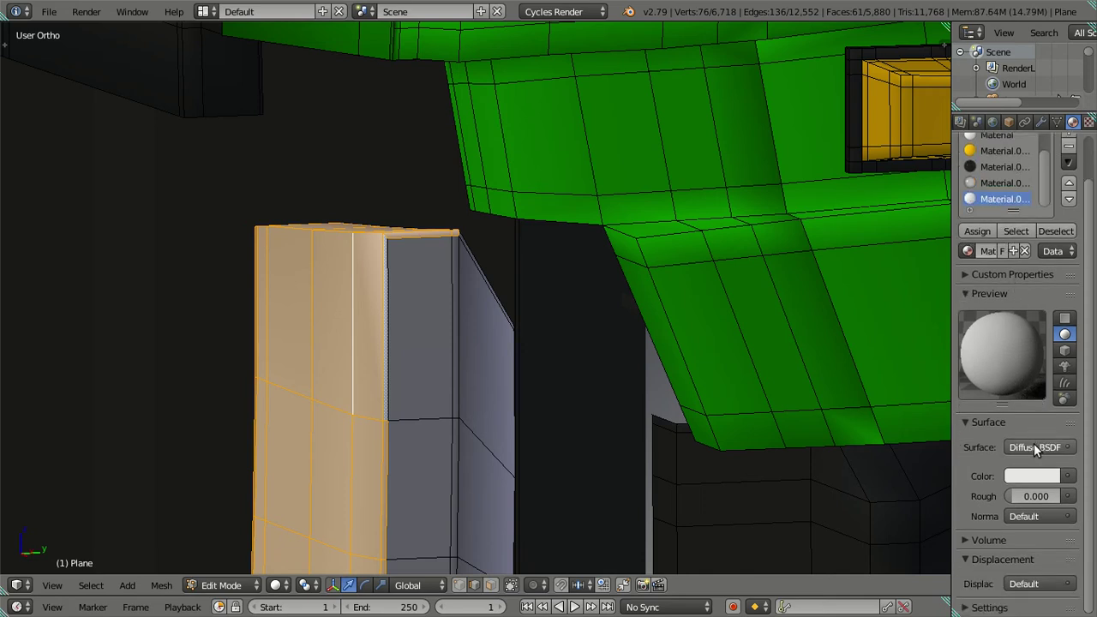
Set the material's surface shader to Glass BSDF and open its colour picker
{"action": "left_click", "coordinate": [1034, 443]}
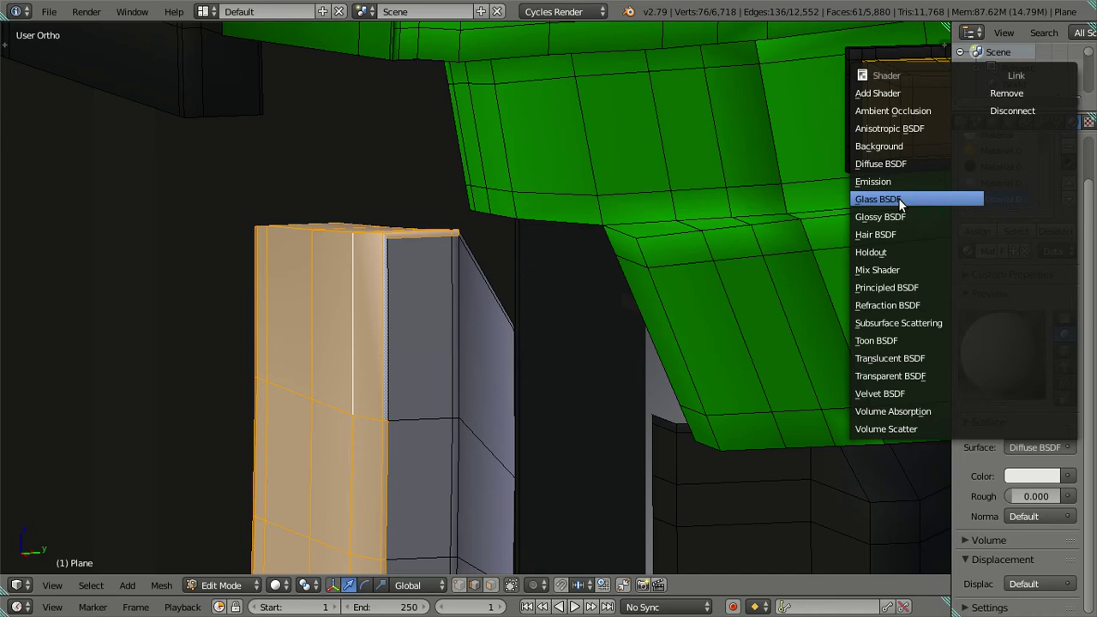
{"action": "left_click", "coordinate": [900, 203]}
{"action": "scroll", "coordinate": [1018, 400], "scroll_direction": "down", "scroll_amount": 2}
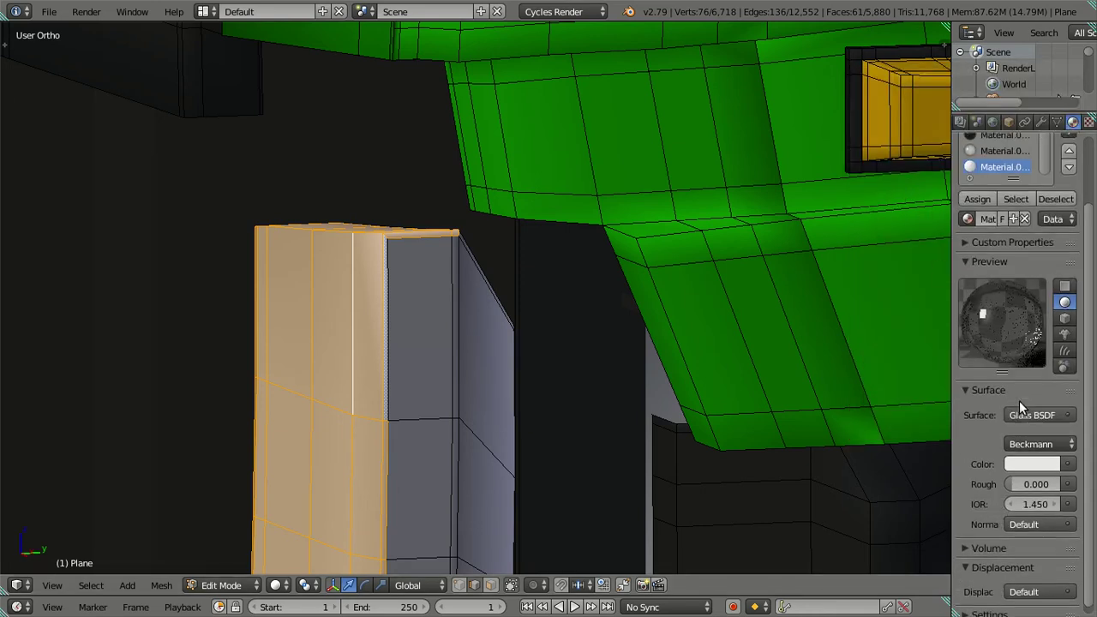
{"action": "left_click", "coordinate": [1031, 455]}
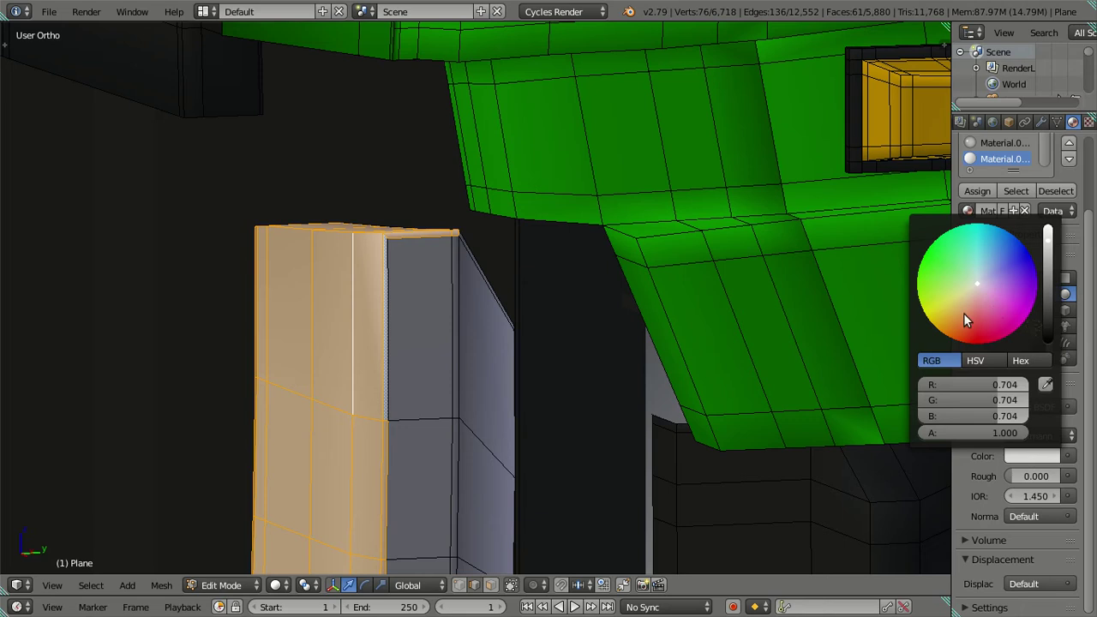
{"action": "mouse_move", "coordinate": [489, 452]}
{"action": "middle_mouse_down"}
{"action": "mouse_move", "coordinate": [416, 379]}
{"action": "mouse_move", "coordinate": [479, 344]}
{"action": "middle_mouse_up"}
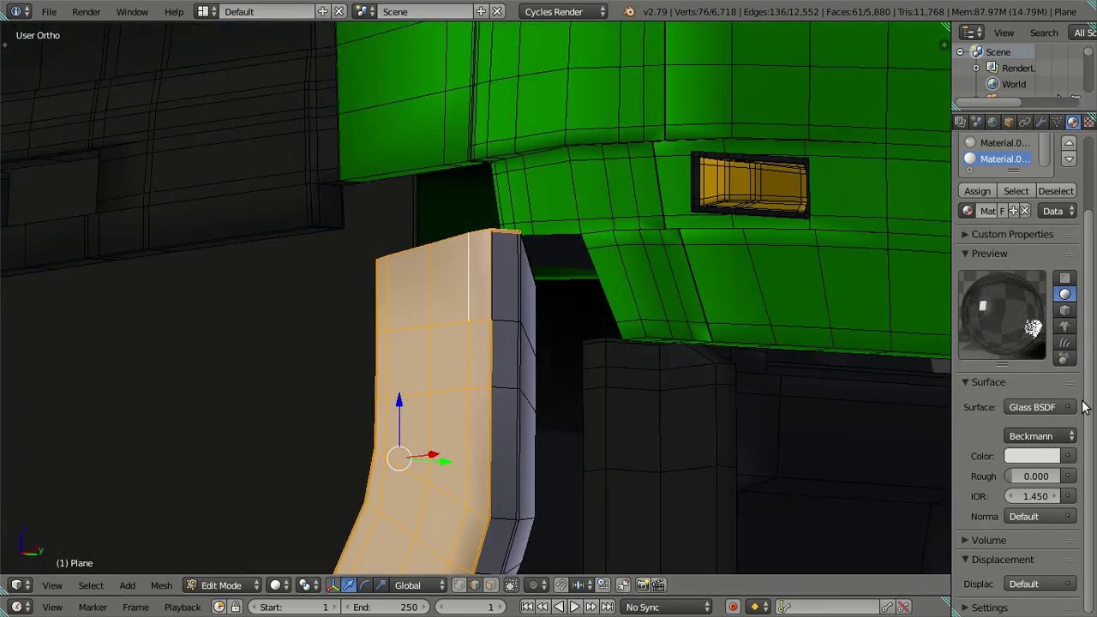
Assign the glass material to the selected faces, then deselect the mesh
{"action": "left_click_drag", "start_coordinate": [1006, 199], "coordinate": [1001, 233]}
{"action": "scroll", "coordinate": [1024, 168], "scroll_direction": "down", "scroll_amount": 1}
{"action": "scroll", "coordinate": [1024, 168], "scroll_direction": "down", "scroll_amount": 1}
{"action": "left_click", "coordinate": [977, 223]}
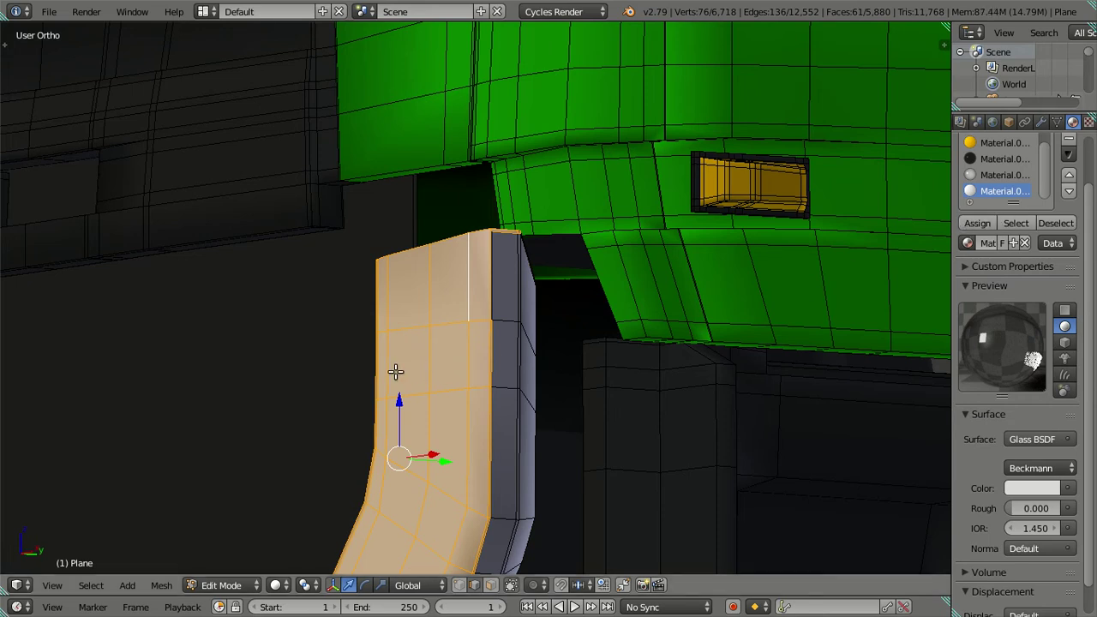
{"action": "key", "text": "a"}
{"action": "key", "text": "a"}
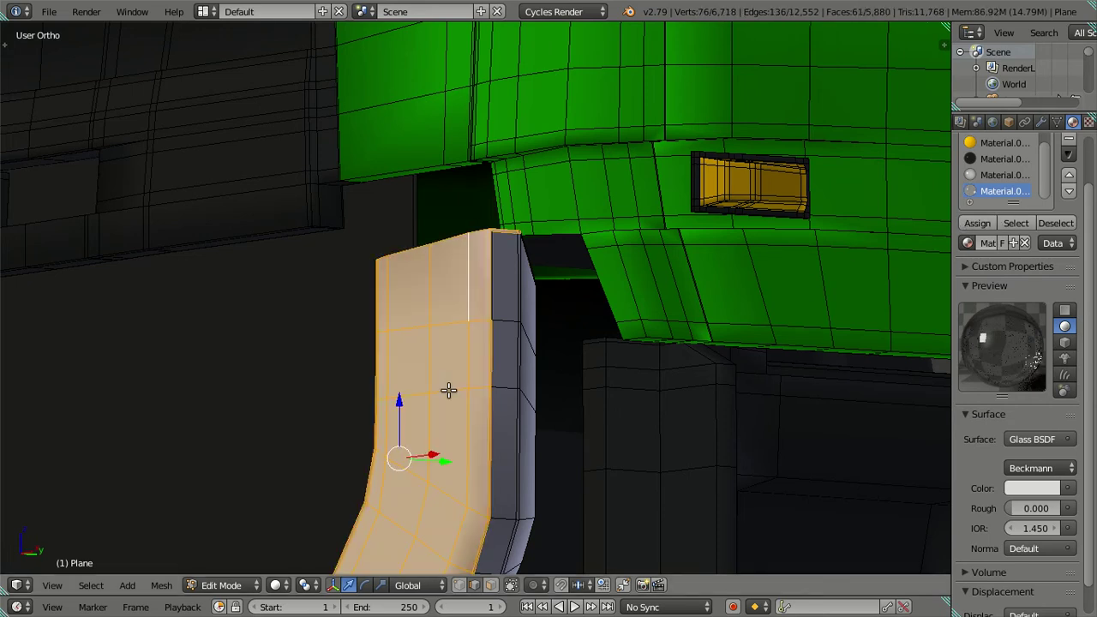
{"action": "key", "text": "a"}
Go to front view, toggle wireframe then back to solid, and orbit around the fender
{"action": "middle_click_drag", "start_coordinate": [455, 385], "coordinate": [586, 397]}
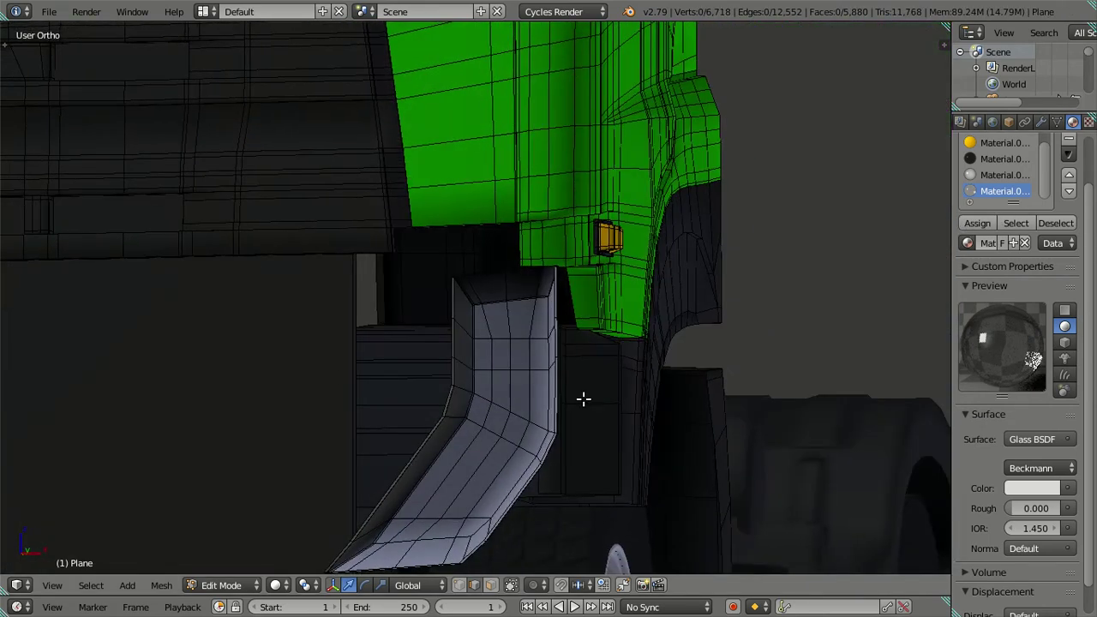
{"action": "scroll", "coordinate": [539, 342], "scroll_direction": "up", "scroll_amount": 1}
{"action": "scroll", "coordinate": [529, 352], "scroll_direction": "up", "scroll_amount": 2}
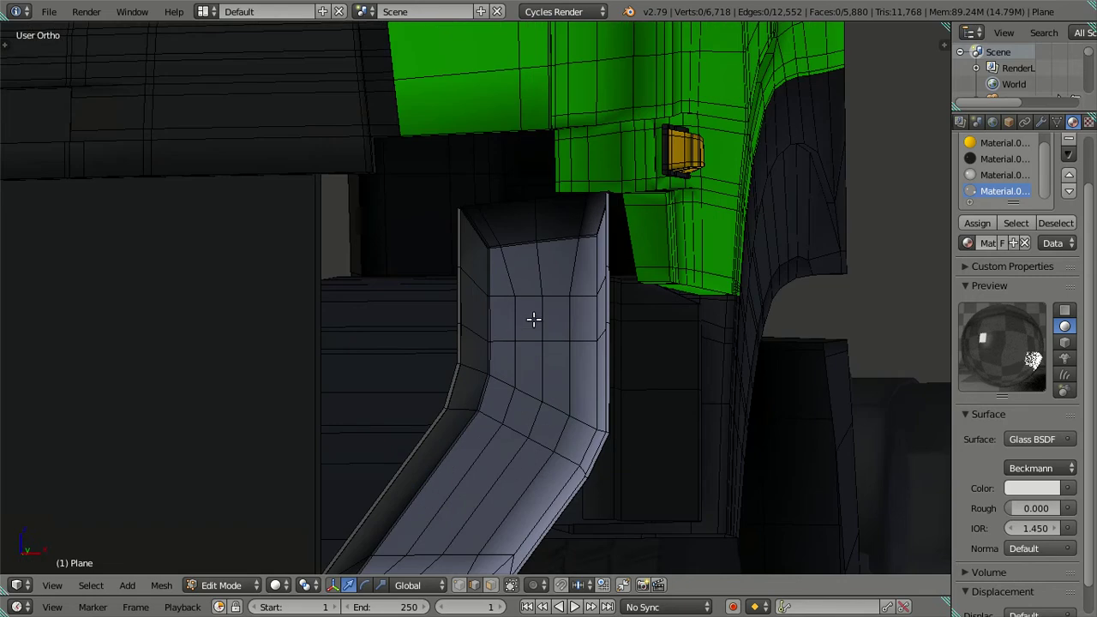
{"action": "key", "text": "KP_1"}
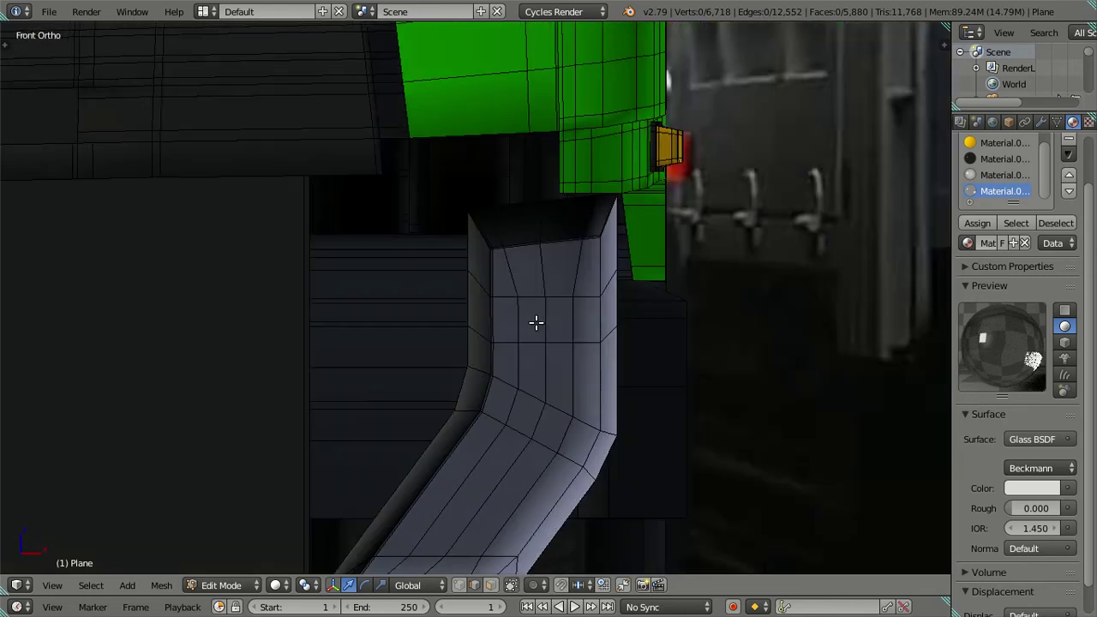
{"action": "key", "text": "z"}
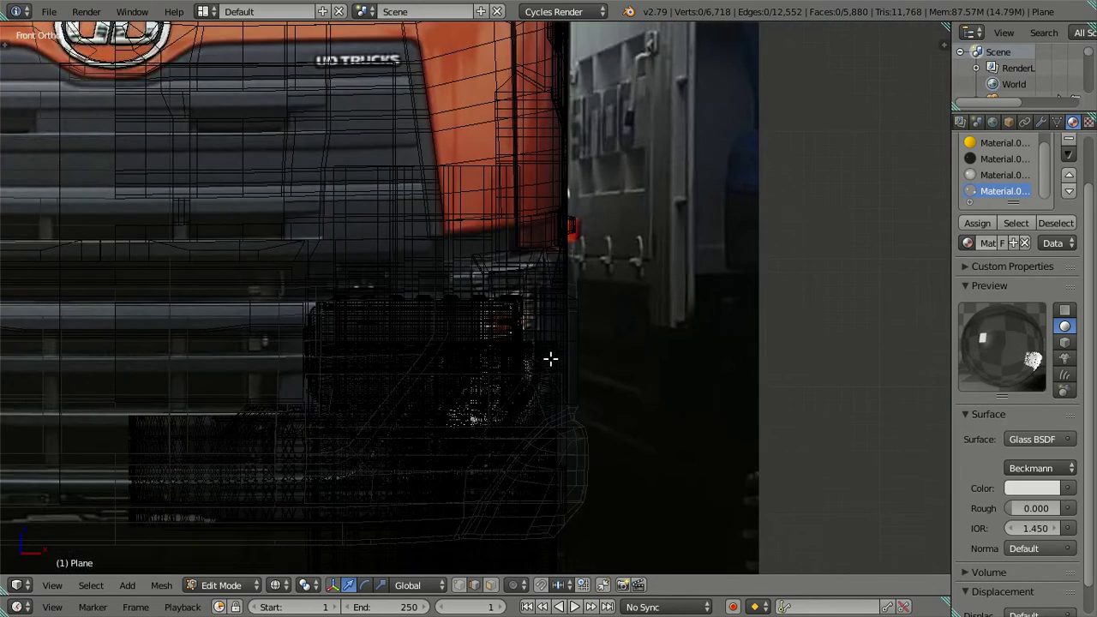
{"action": "key", "text": "z"}
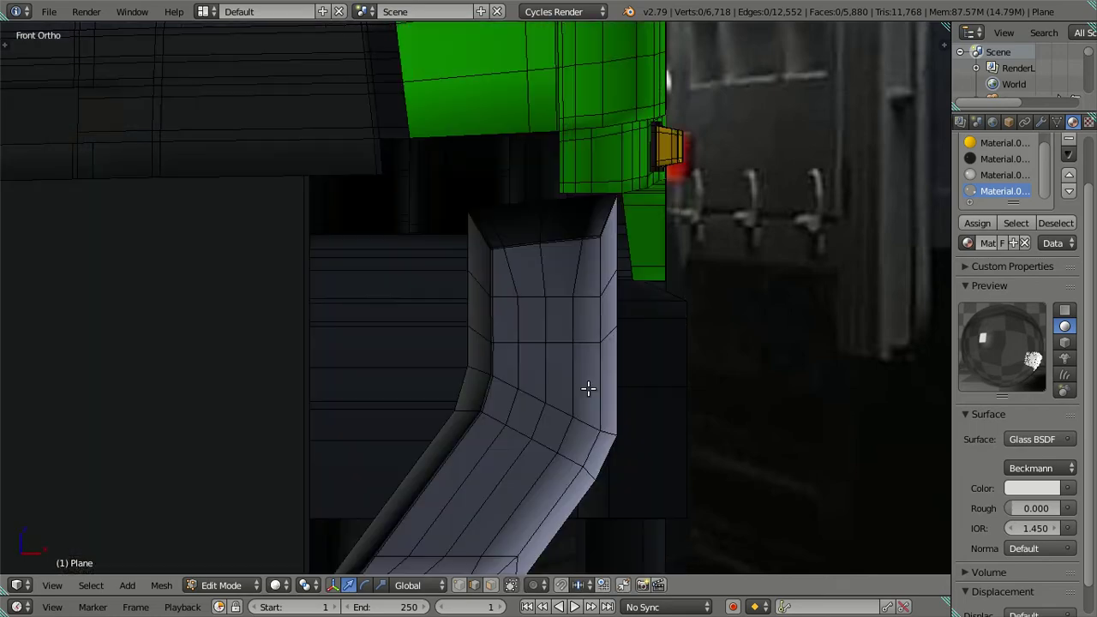
{"action": "mouse_move", "coordinate": [588, 388]}
{"action": "middle_mouse_down"}
{"action": "mouse_move", "coordinate": [495, 412]}
{"action": "mouse_move", "coordinate": [723, 393]}
{"action": "mouse_move", "coordinate": [567, 377]}
{"action": "middle_mouse_up"}
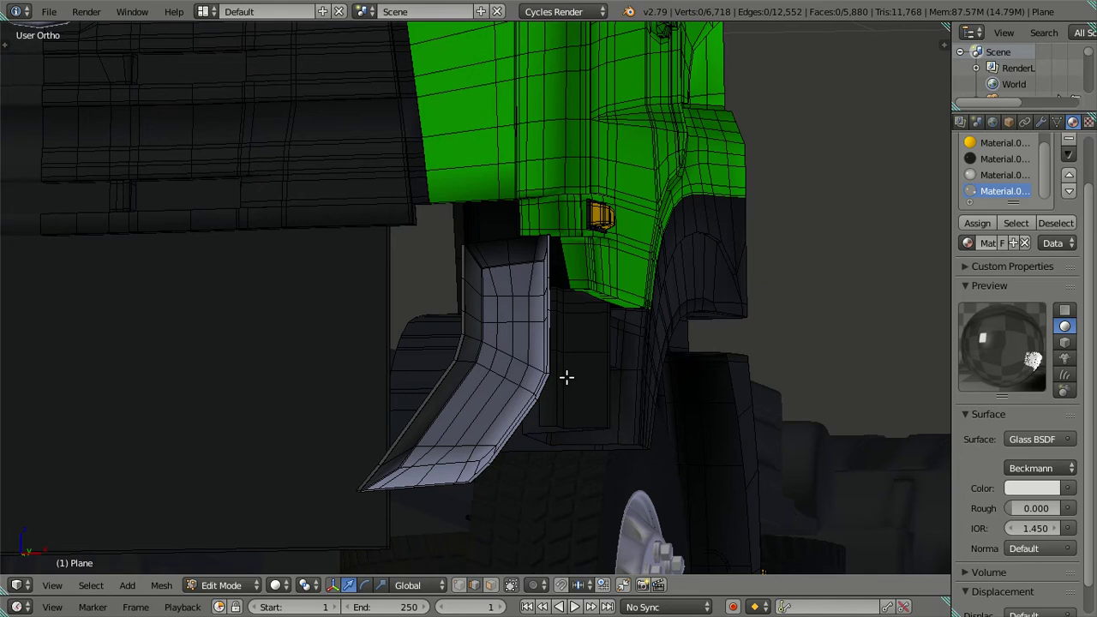
{"action": "mouse_move", "coordinate": [566, 377]}
{"action": "middle_mouse_down"}
{"action": "mouse_move", "coordinate": [560, 403]}
{"action": "mouse_move", "coordinate": [472, 363]}
{"action": "middle_mouse_up"}
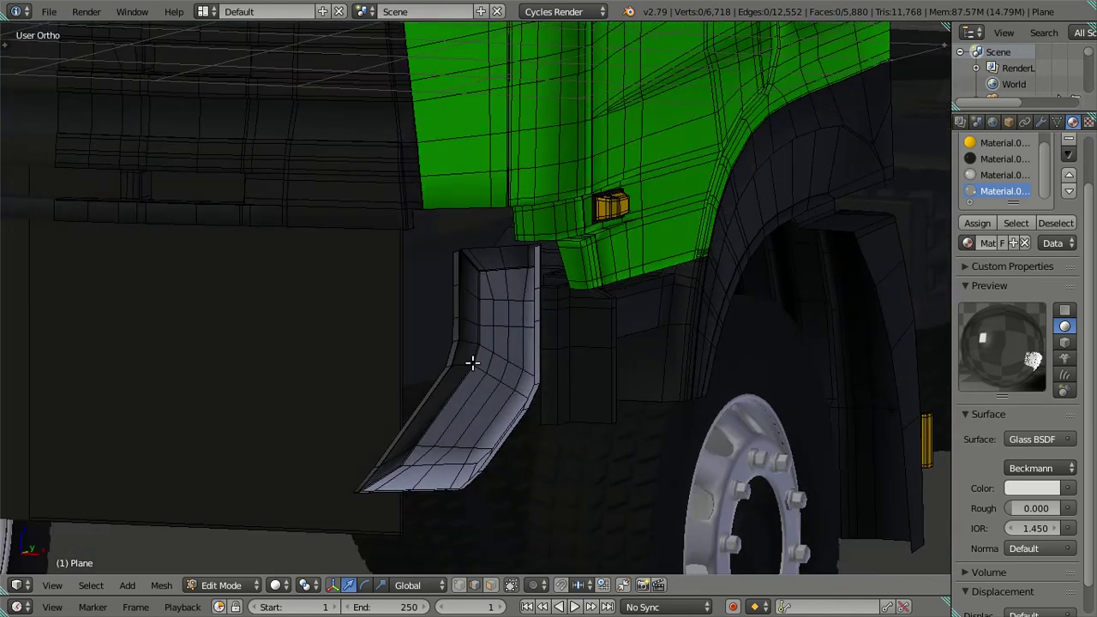
Snap the 3D cursor to a selected edge on the mudflap bracket
{"action": "right_click", "coordinate": [509, 309]}
{"action": "key", "text": "shift+a"}
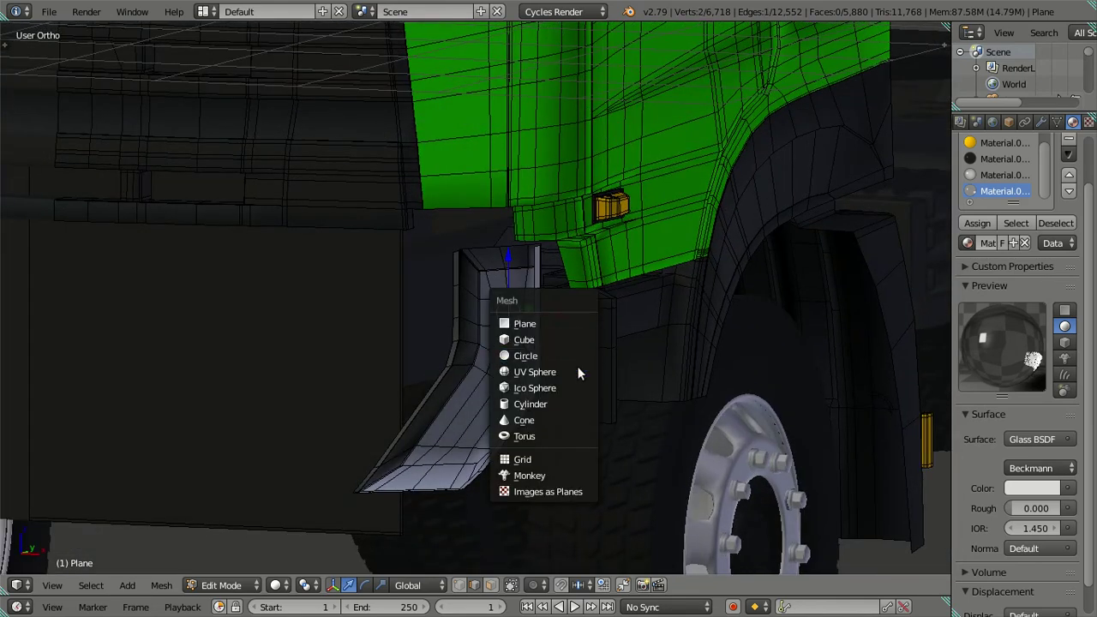
{"action": "key", "text": "Escape"}
{"action": "key", "text": "shift+s"}
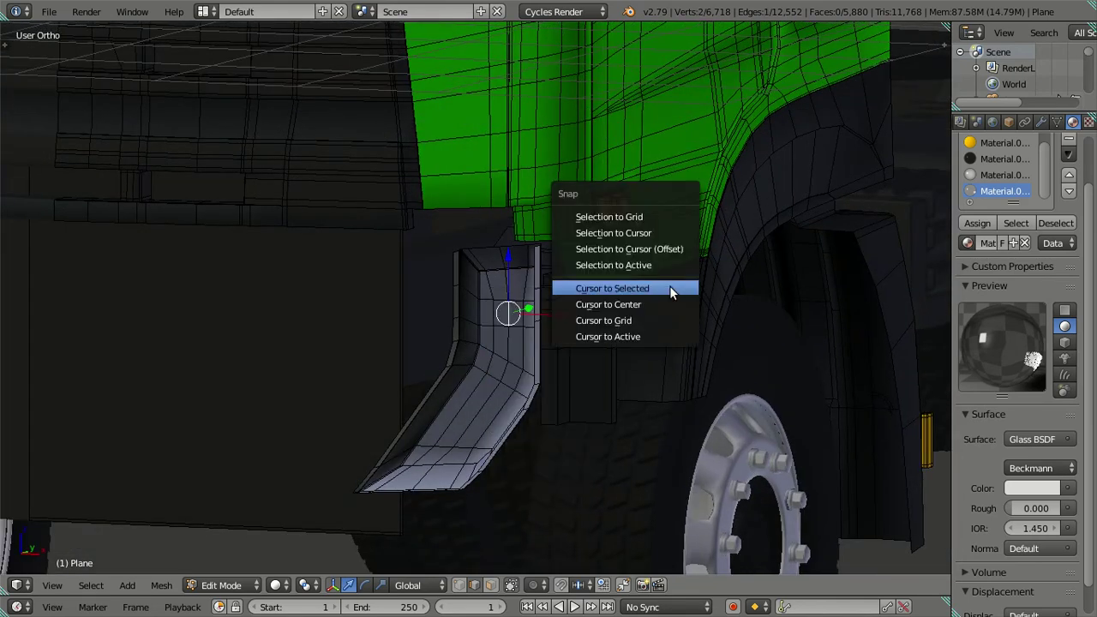
{"action": "left_click", "coordinate": [666, 288]}
Add a UV sphere at the cursor with 8 segments and 8 rings
{"action": "key", "text": "a"}
{"action": "key", "text": "shift+a"}
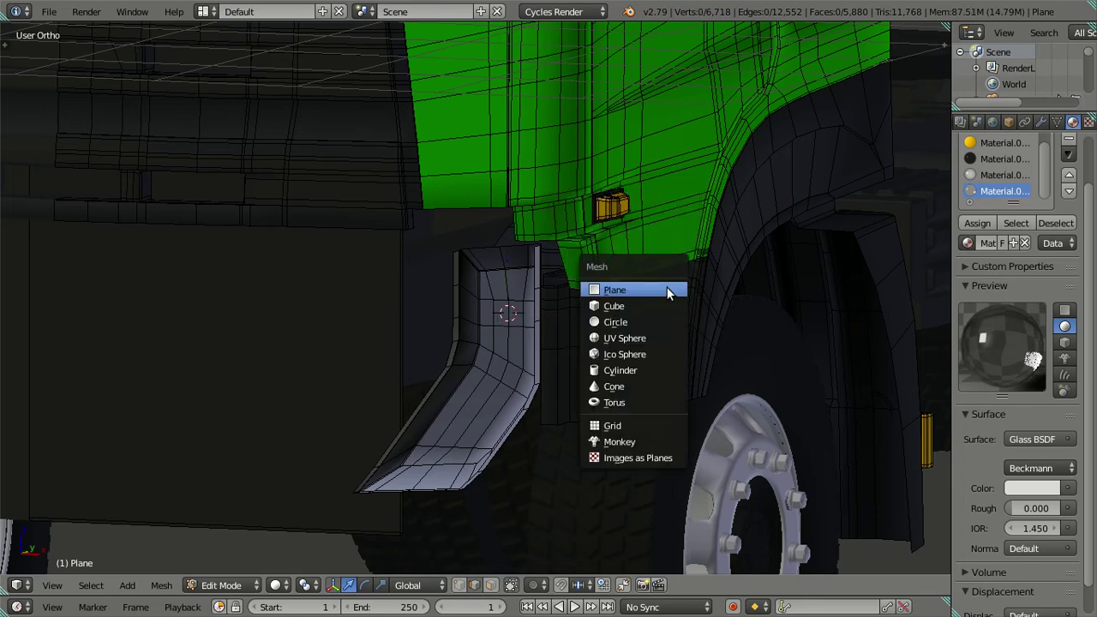
{"action": "left_click", "coordinate": [630, 339]}
{"action": "mouse_move", "coordinate": [538, 372]}
{"action": "middle_mouse_down"}
{"action": "mouse_move", "coordinate": [488, 396]}
{"action": "mouse_move", "coordinate": [467, 369]}
{"action": "middle_mouse_up"}
{"action": "key", "text": "t"}
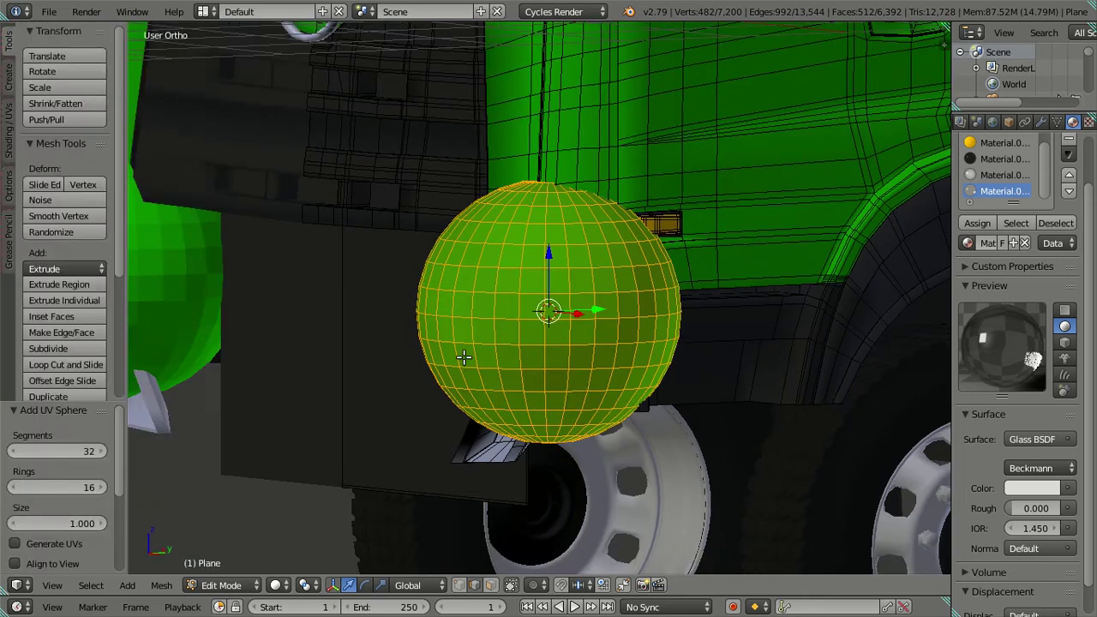
{"action": "left_click", "coordinate": [66, 450]}
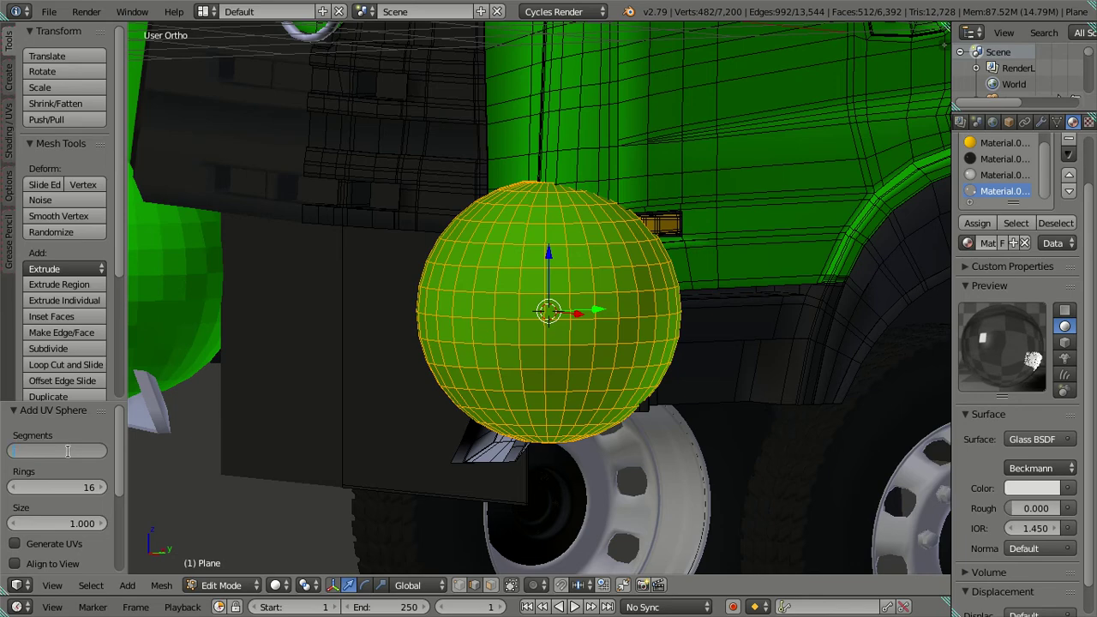
{"action": "type", "text": "8"}
{"action": "key", "text": "Return"}
{"action": "mouse_move", "coordinate": [489, 360]}
{"action": "middle_mouse_down"}
{"action": "mouse_move", "coordinate": [520, 412]}
{"action": "mouse_move", "coordinate": [514, 403]}
{"action": "middle_mouse_up"}
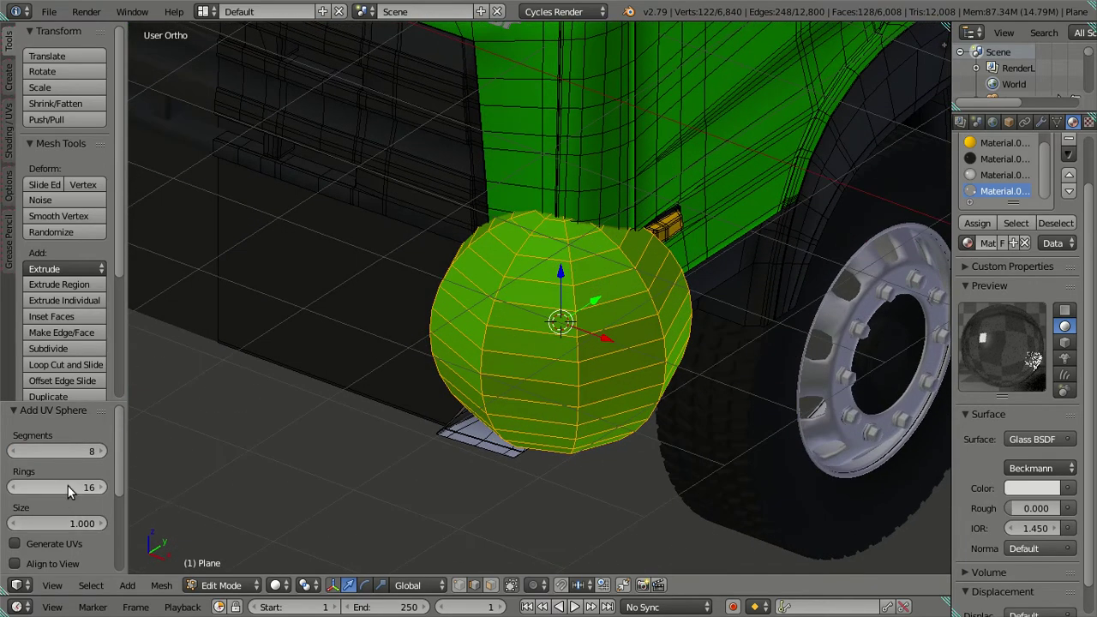
{"action": "left_click", "coordinate": [69, 486]}
{"action": "type", "text": "8"}
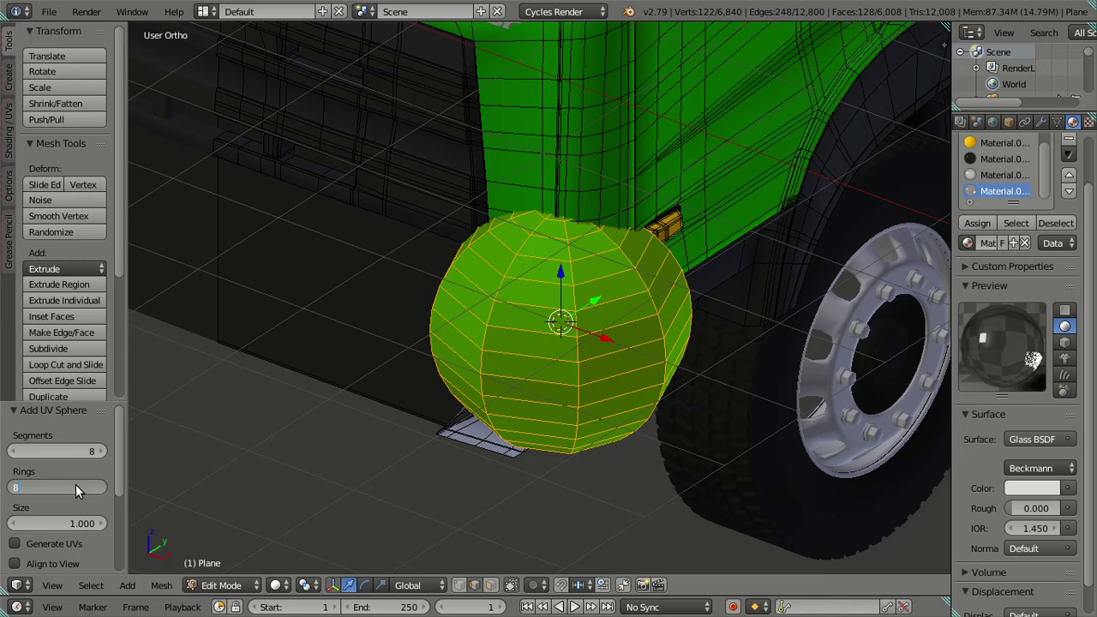
{"action": "key", "text": "Return"}
{"action": "middle_click_drag", "start_coordinate": [561, 390], "coordinate": [583, 362]}
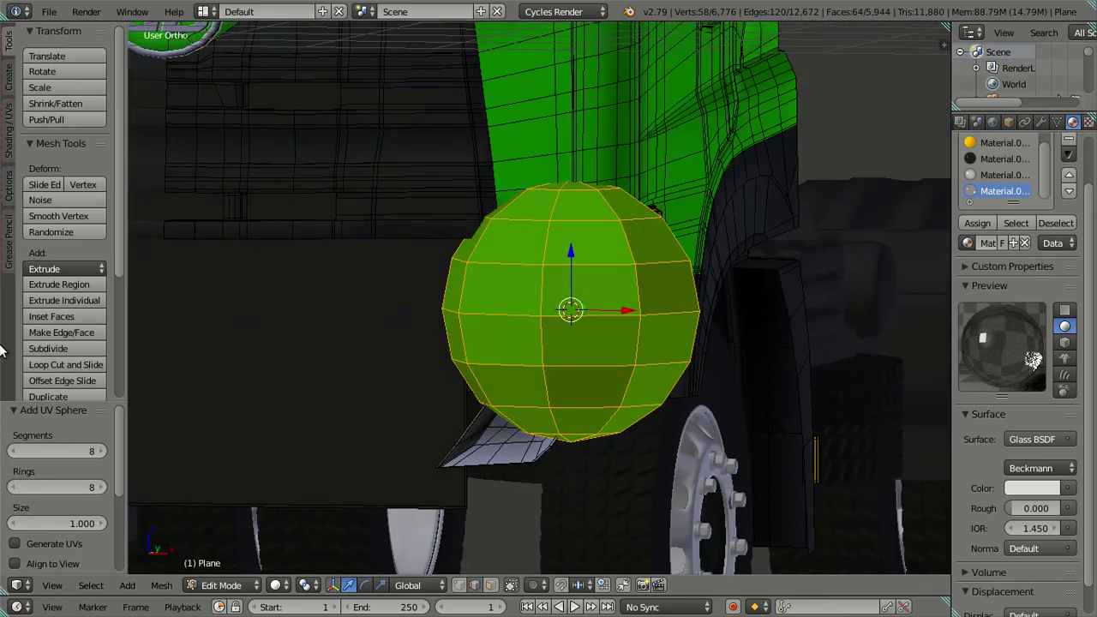
Rip the sphere along its middle loop and delete the bottom half's faces
{"action": "key", "text": "a"}
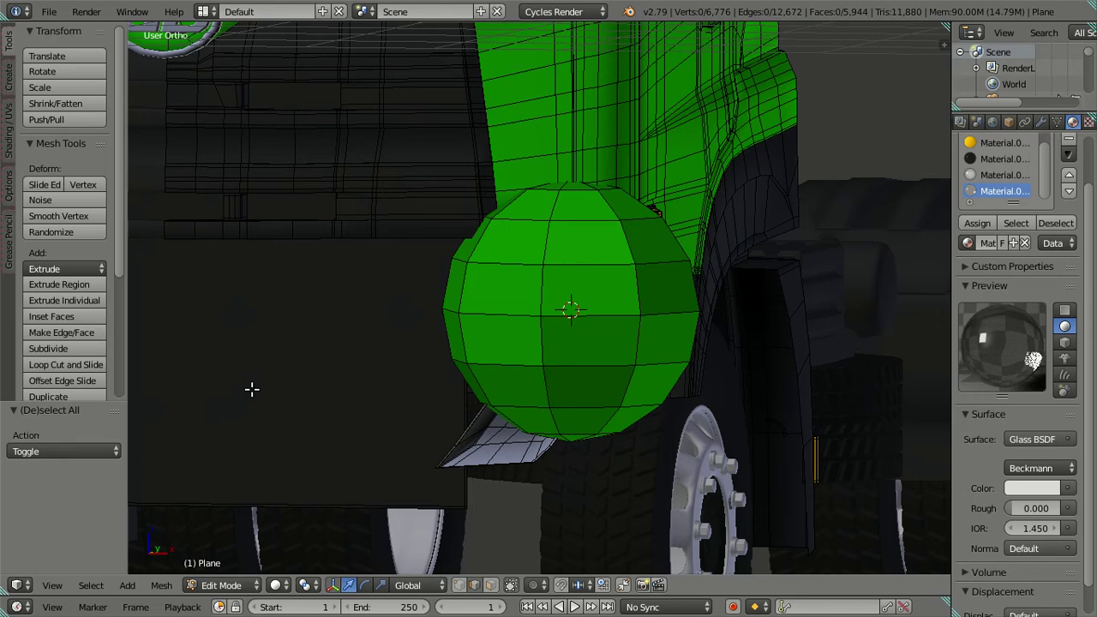
{"action": "key", "text": "t"}
{"action": "scroll", "coordinate": [259, 255], "scroll_direction": "up", "scroll_amount": 1}
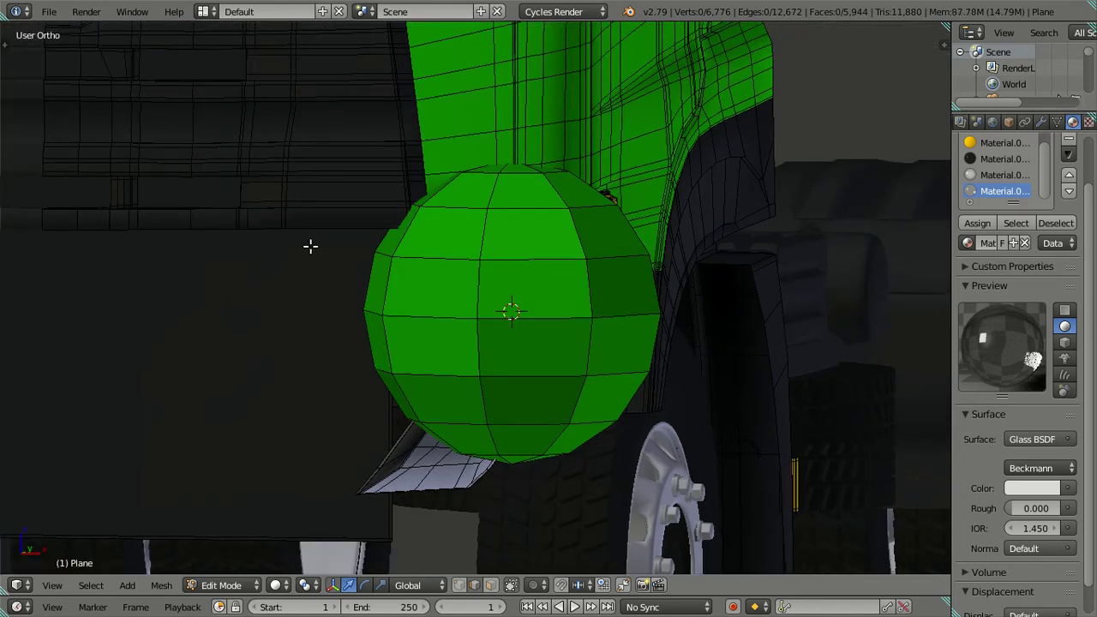
{"action": "right_click", "coordinate": [504, 331]}
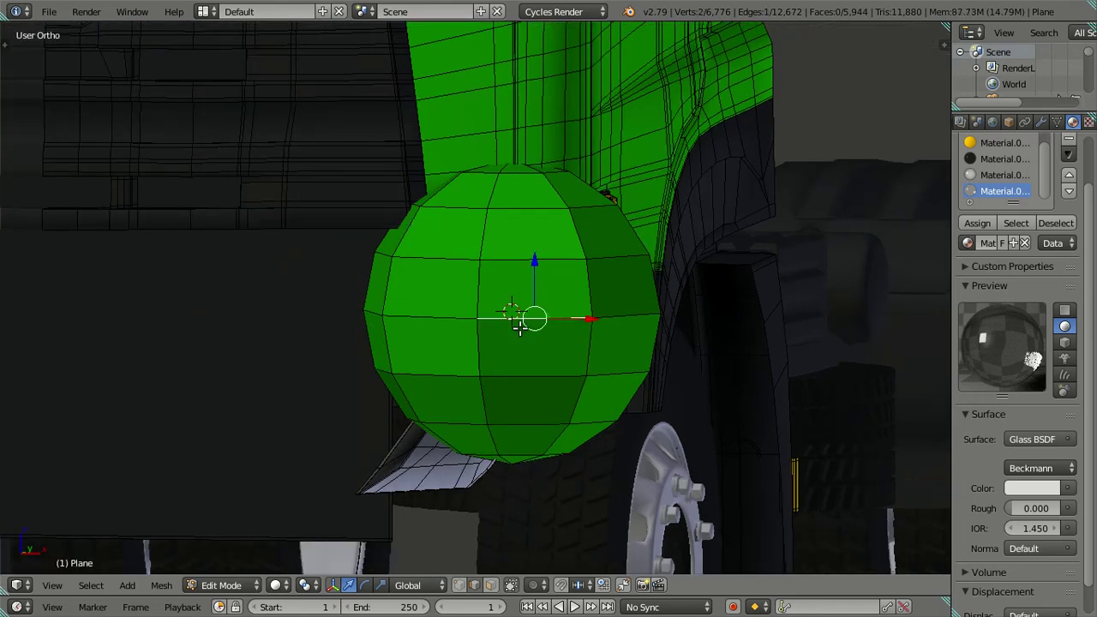
{"action": "right_click", "coordinate": [519, 315], "text": "alt"}
{"action": "key", "text": "v"}
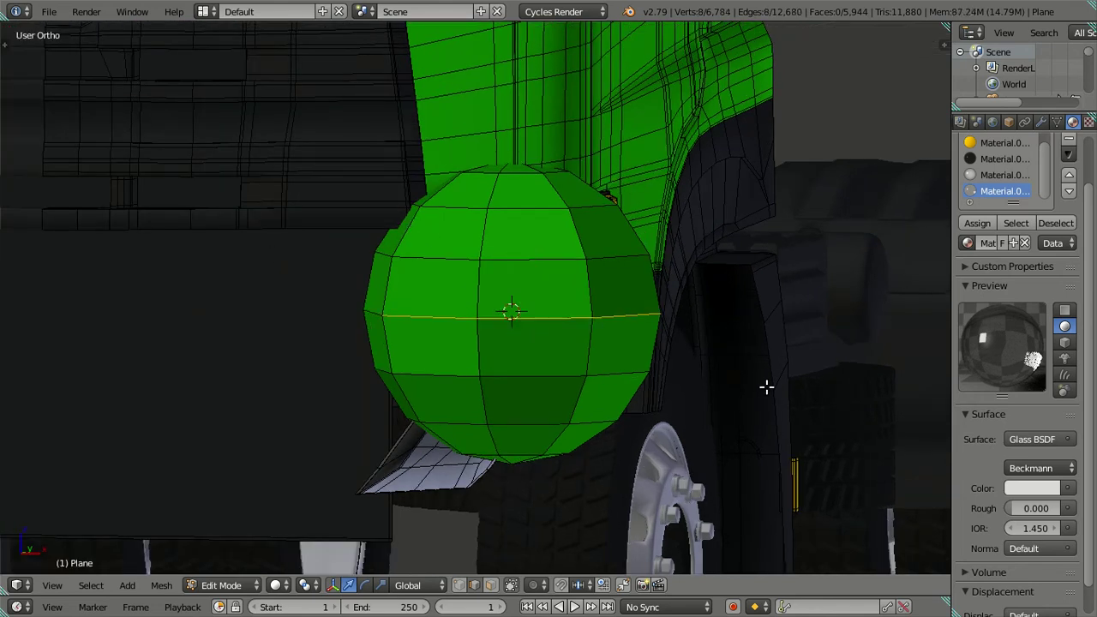
{"action": "right_click", "coordinate": [754, 397]}
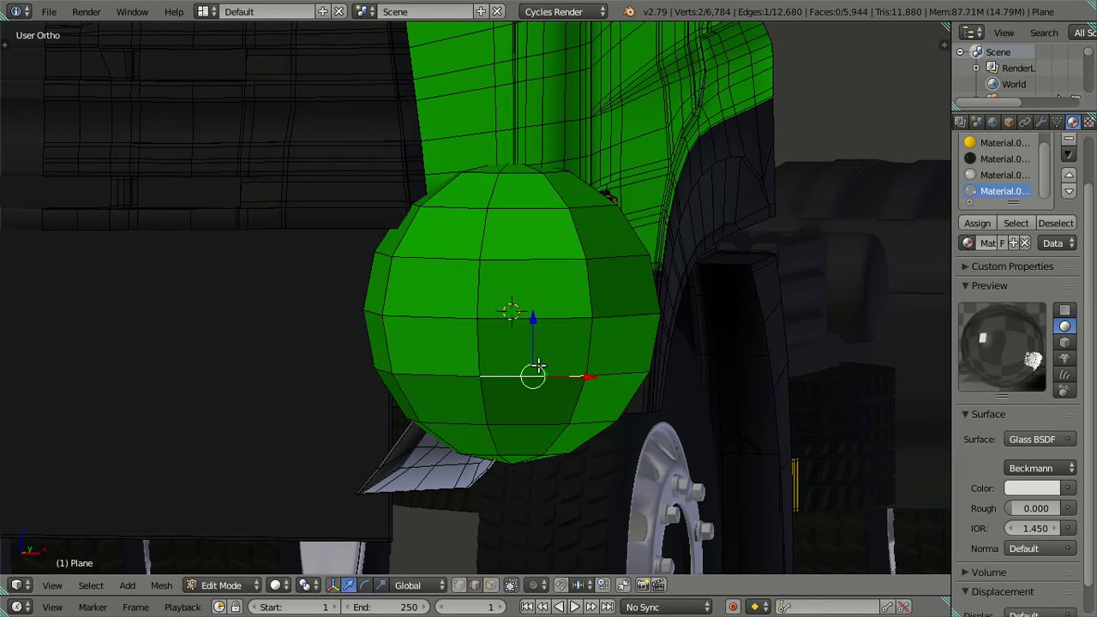
{"action": "key", "text": "l"}
{"action": "key", "text": "x"}
{"action": "left_click", "coordinate": [506, 293]}
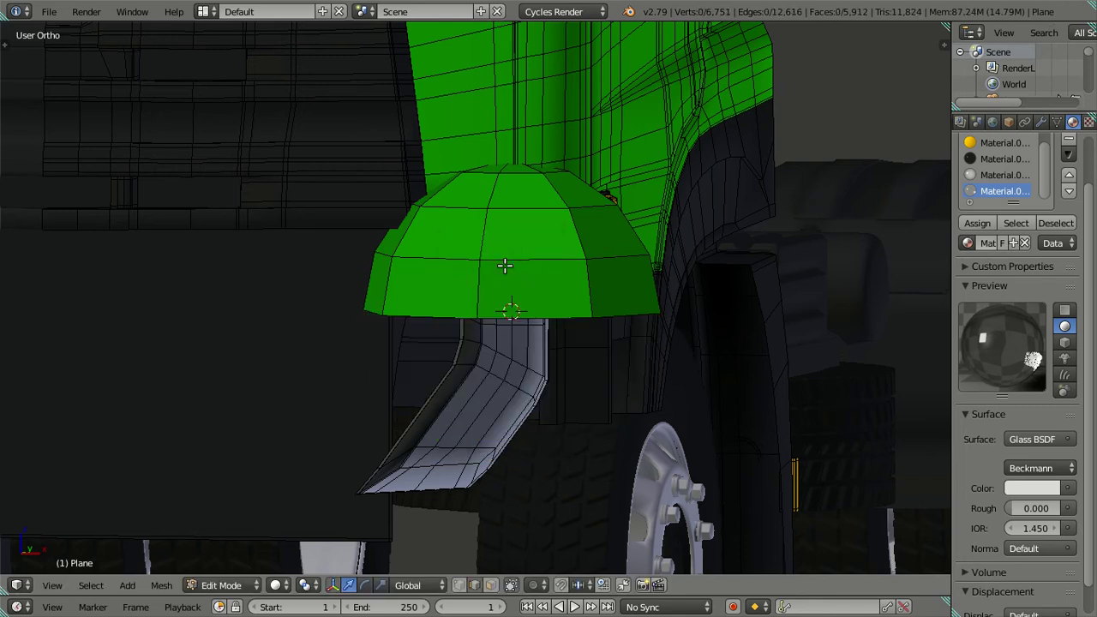
Rotate the dome 90° about X and scale it down
{"action": "key", "text": "l"}
{"action": "mouse_move", "coordinate": [778, 299]}
{"action": "middle_mouse_down"}
{"action": "mouse_move", "coordinate": [592, 350]}
{"action": "mouse_move", "coordinate": [612, 348]}
{"action": "middle_mouse_up"}
{"action": "type", "text": "rx"}
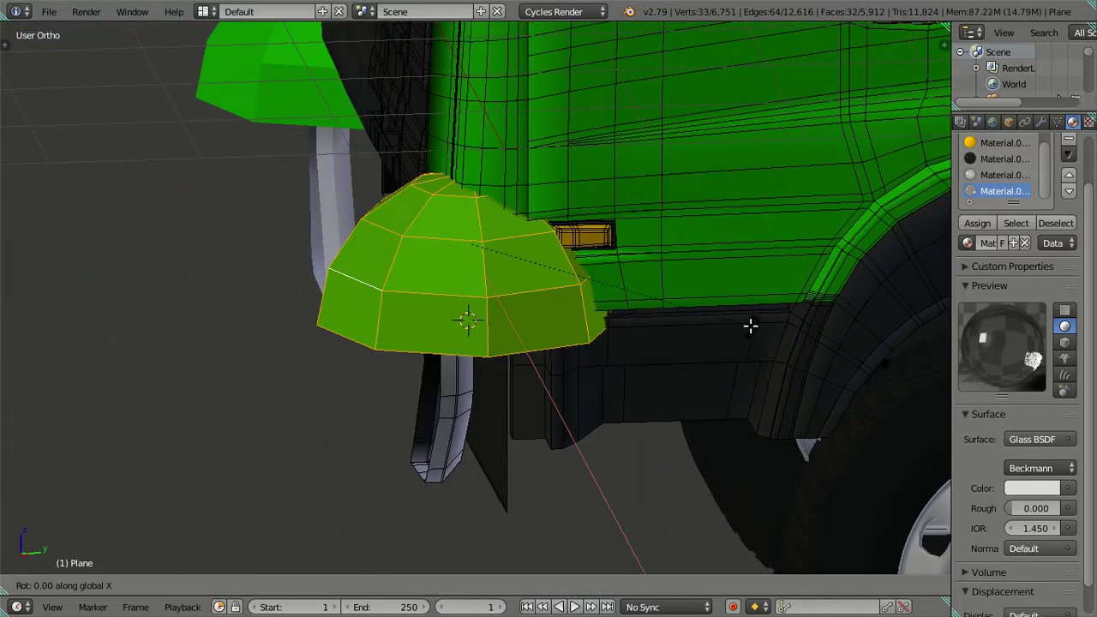
{"action": "type", "text": "90"}
{"action": "key", "text": "Return"}
{"action": "mouse_move", "coordinate": [668, 294]}
{"action": "middle_mouse_down"}
{"action": "mouse_move", "coordinate": [803, 291]}
{"action": "mouse_move", "coordinate": [793, 288]}
{"action": "middle_mouse_up"}
{"action": "key", "text": "s"}
{"action": "left_click", "coordinate": [619, 291]}
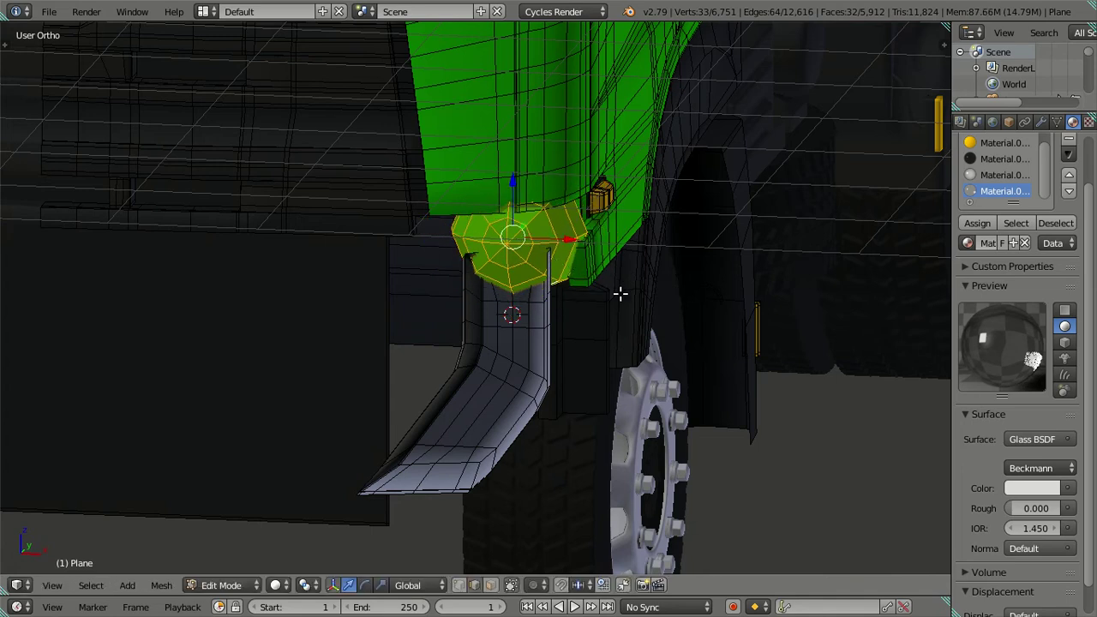
In front view, lower the dome along Z and shrink it to bolt-head size
{"action": "key", "text": "KP_1"}
{"action": "key", "text": "g"}
{"action": "key", "text": "z"}
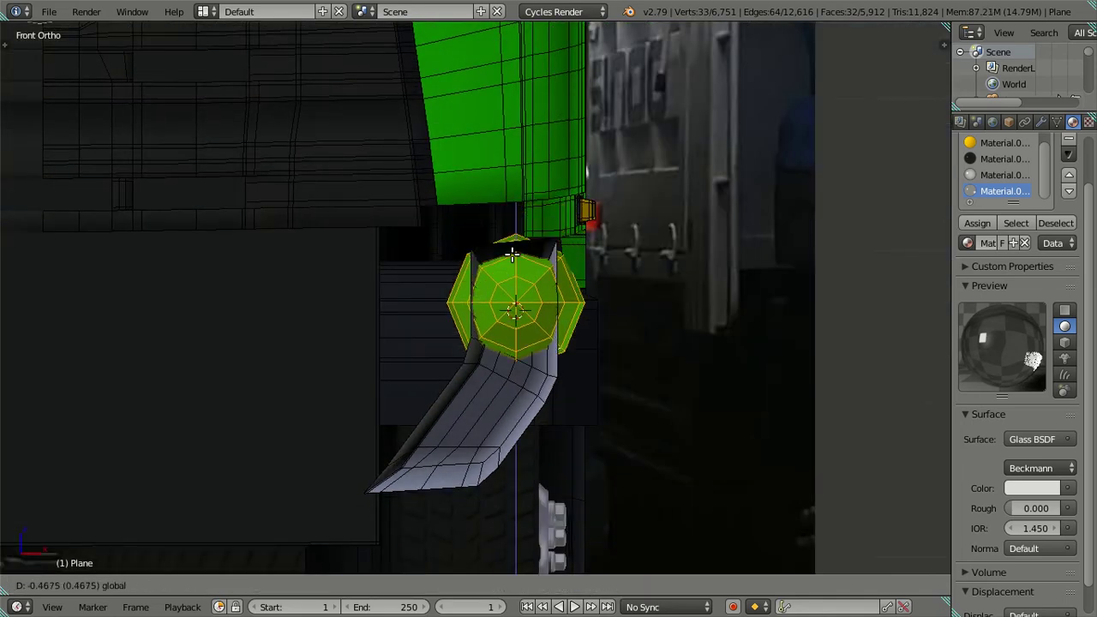
{"action": "left_click", "coordinate": [512, 258]}
{"action": "key", "text": "s"}
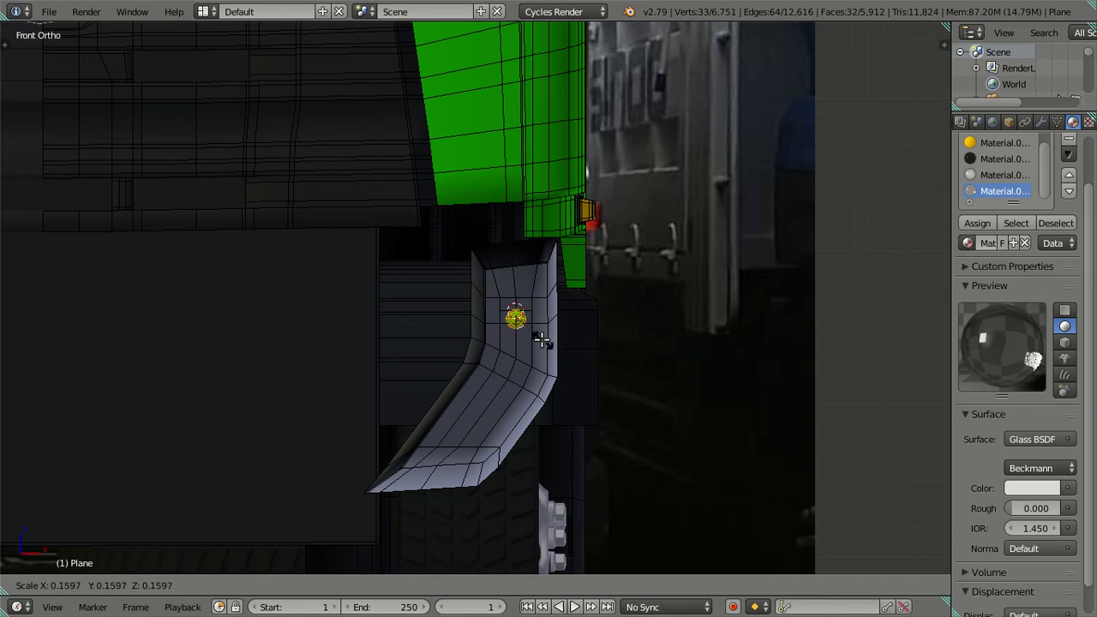
{"action": "left_click", "coordinate": [557, 341]}
Move the small dome along Y onto the face of the mudflap bracket
{"action": "mouse_move", "coordinate": [558, 342]}
{"action": "middle_mouse_down"}
{"action": "mouse_move", "coordinate": [372, 337]}
{"action": "mouse_move", "coordinate": [385, 320]}
{"action": "middle_mouse_up"}
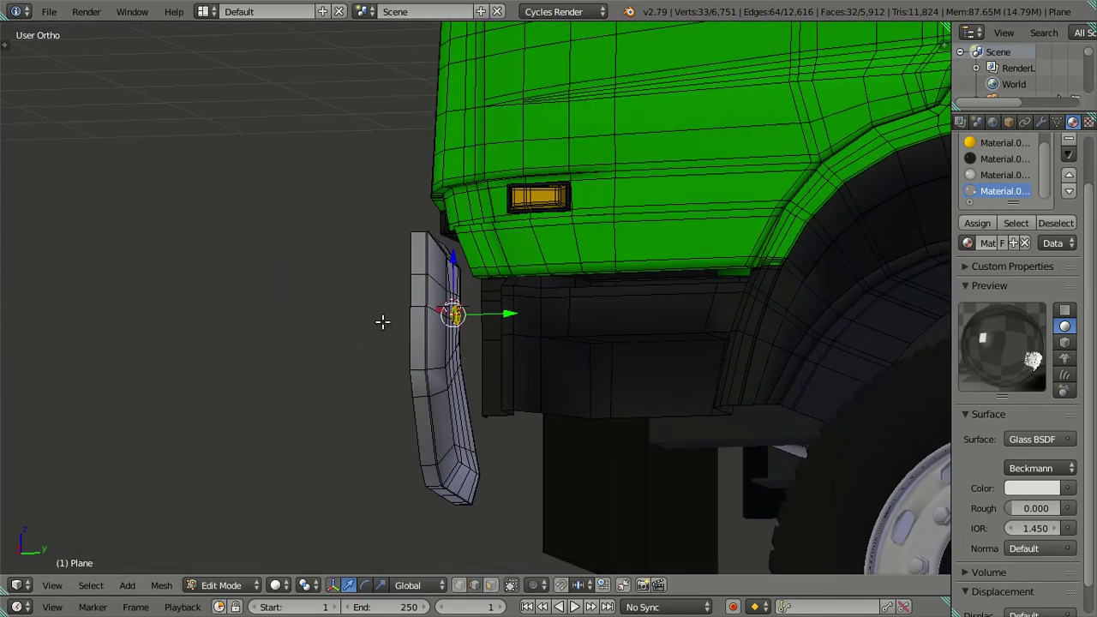
{"action": "scroll", "coordinate": [385, 321], "scroll_direction": "up", "scroll_amount": 2}
{"action": "scroll", "coordinate": [444, 355], "scroll_direction": "up", "scroll_amount": 2}
{"action": "key", "text": "g"}
{"action": "key", "text": "y"}
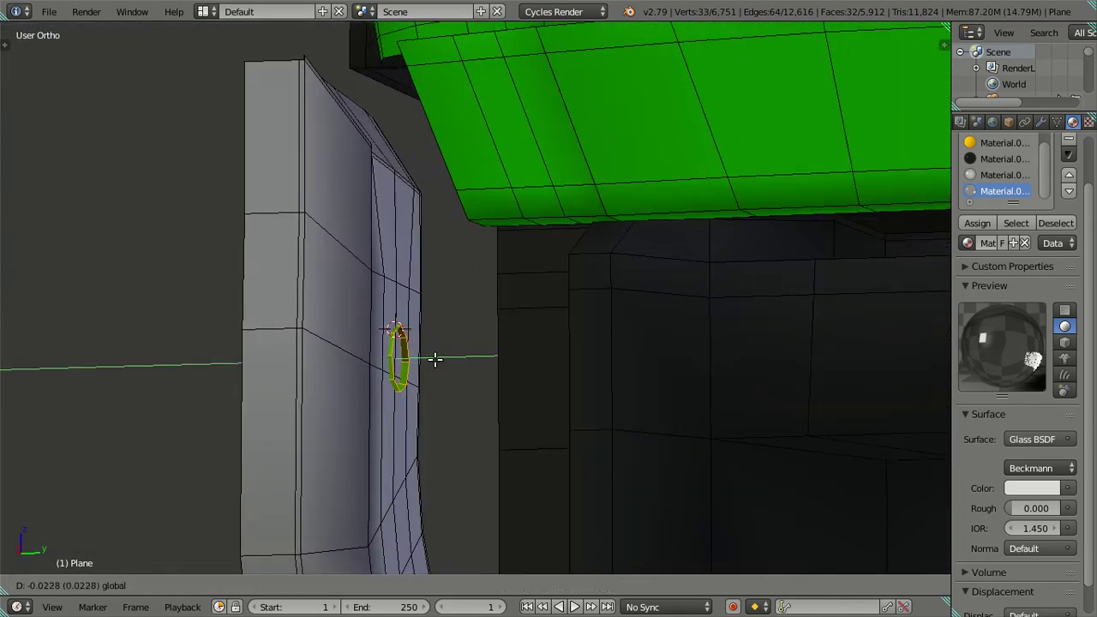
{"action": "left_click", "coordinate": [431, 358]}
{"action": "mouse_move", "coordinate": [431, 358]}
{"action": "middle_mouse_down"}
{"action": "mouse_move", "coordinate": [763, 355]}
{"action": "mouse_move", "coordinate": [821, 386]}
{"action": "middle_mouse_up"}
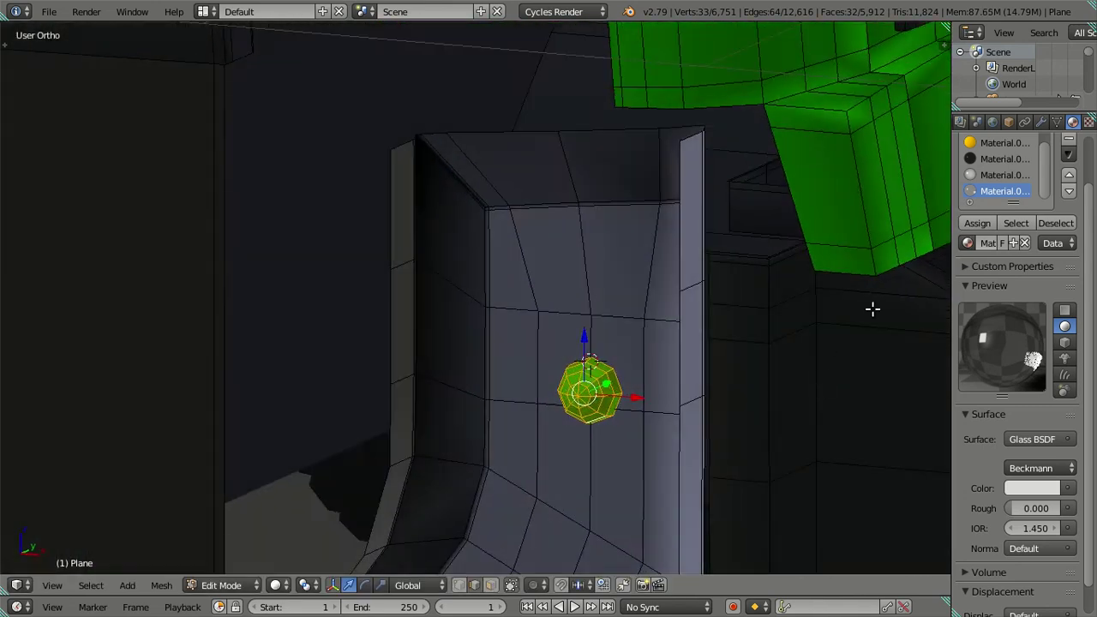
{"action": "scroll", "coordinate": [1017, 175], "scroll_direction": "up", "scroll_amount": 2}
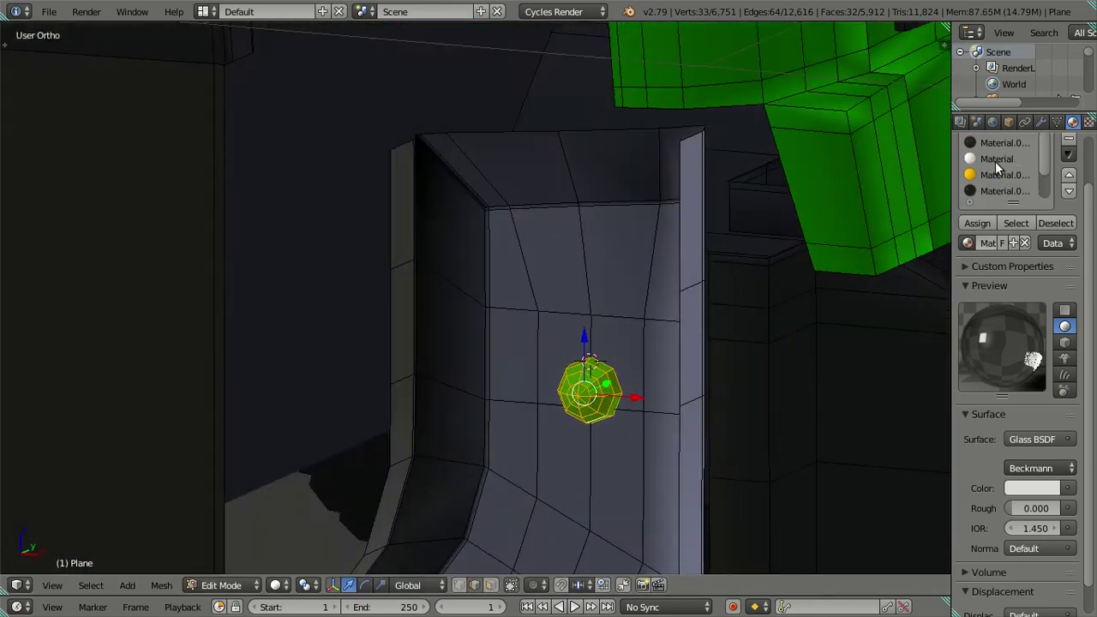
Select the white Material slot and move the selected vertex lower on the bent piece
{"action": "left_click", "coordinate": [995, 160]}
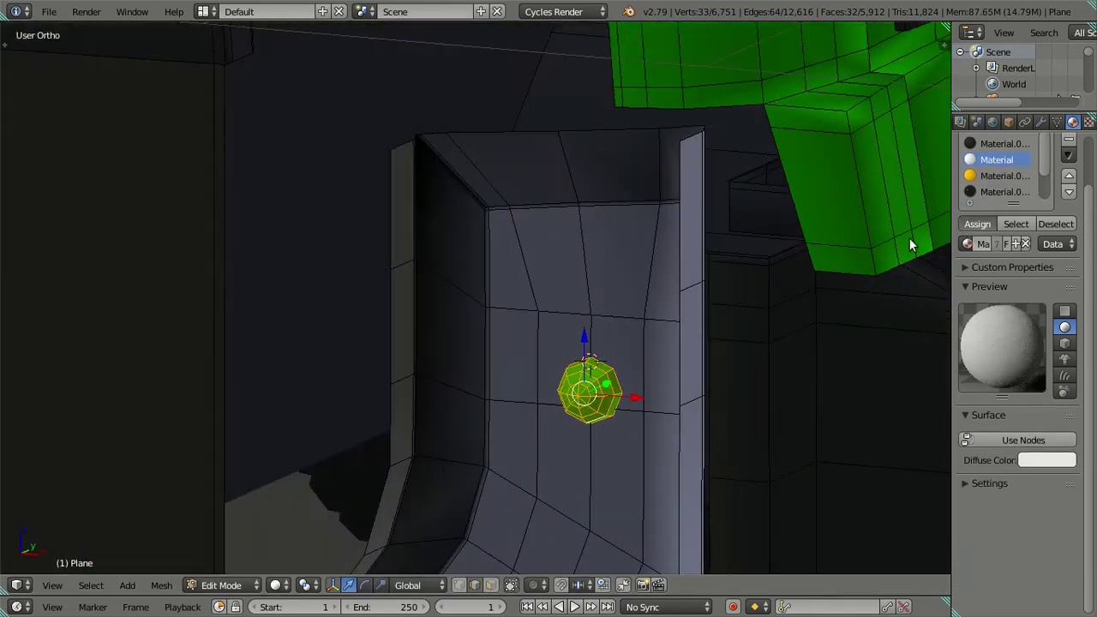
{"action": "mouse_move", "coordinate": [612, 407]}
{"action": "middle_mouse_down"}
{"action": "mouse_move", "coordinate": [661, 363]}
{"action": "mouse_move", "coordinate": [615, 319]}
{"action": "mouse_move", "coordinate": [664, 335]}
{"action": "mouse_move", "coordinate": [595, 385]}
{"action": "mouse_move", "coordinate": [640, 240]}
{"action": "middle_mouse_up"}
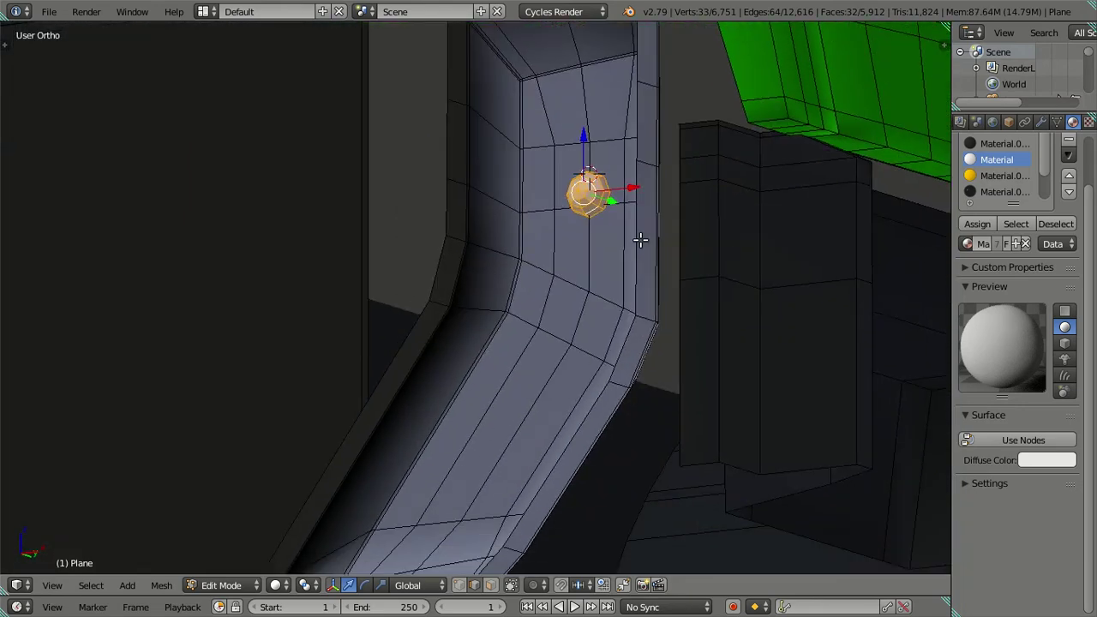
{"action": "key", "text": "KP_1"}
{"action": "scroll", "coordinate": [671, 269], "scroll_direction": "down", "scroll_amount": 1}
{"action": "scroll", "coordinate": [666, 299], "scroll_direction": "down", "scroll_amount": 2}
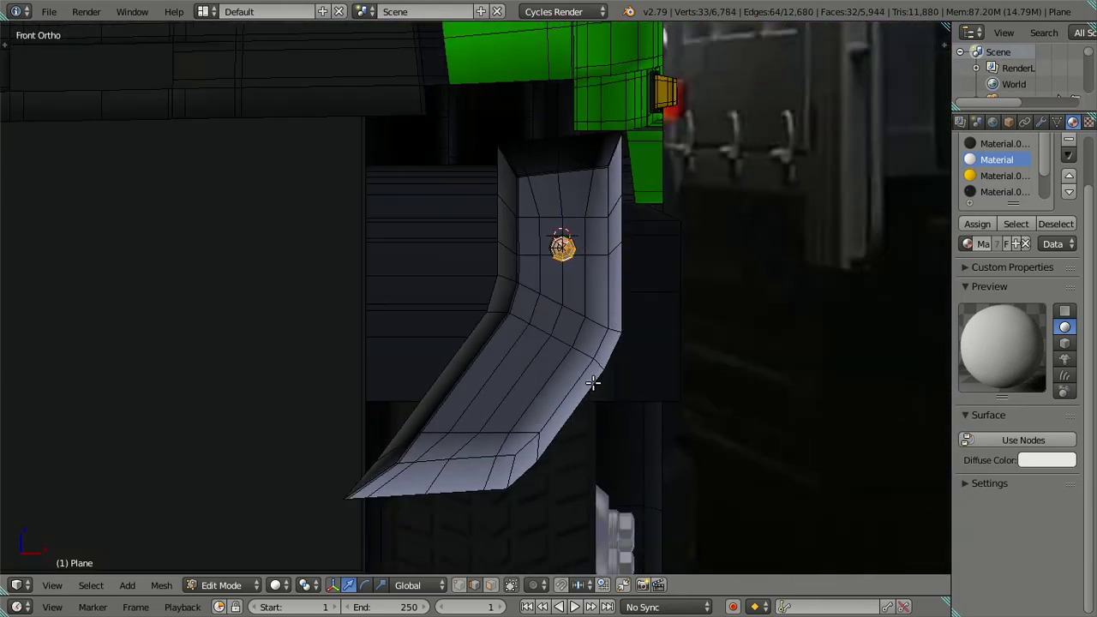
{"action": "key", "text": "g"}
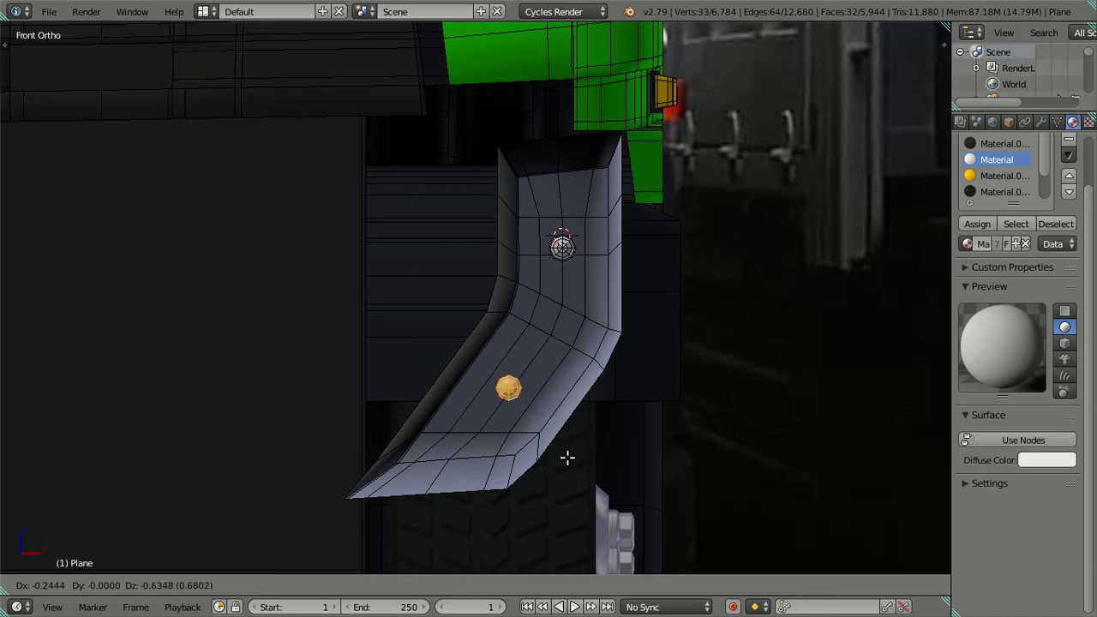
{"action": "left_click", "coordinate": [567, 457]}
Deselect everything, return to Object Mode and zoom out
{"action": "key", "text": "a"}
{"action": "mouse_move", "coordinate": [629, 455]}
{"action": "middle_mouse_down"}
{"action": "mouse_move", "coordinate": [651, 289]}
{"action": "mouse_move", "coordinate": [592, 282]}
{"action": "mouse_move", "coordinate": [546, 317]}
{"action": "mouse_move", "coordinate": [560, 379]}
{"action": "mouse_move", "coordinate": [646, 363]}
{"action": "mouse_move", "coordinate": [654, 310]}
{"action": "mouse_move", "coordinate": [385, 267]}
{"action": "mouse_move", "coordinate": [563, 288]}
{"action": "mouse_move", "coordinate": [506, 239]}
{"action": "mouse_move", "coordinate": [624, 265]}
{"action": "middle_mouse_up"}
{"action": "scroll", "coordinate": [654, 310], "scroll_direction": "down", "scroll_amount": 3}
{"action": "key", "text": "Tab"}
{"action": "scroll", "coordinate": [506, 240], "scroll_direction": "down", "scroll_amount": 2}
{"action": "scroll", "coordinate": [505, 240], "scroll_direction": "down", "scroll_amount": 2}
{"action": "scroll", "coordinate": [508, 242], "scroll_direction": "down", "scroll_amount": 1}
In wireframe view, hide the truck cab and box-select the objects above the chassis
{"action": "key", "text": "z"}
{"action": "right_click", "coordinate": [489, 214]}
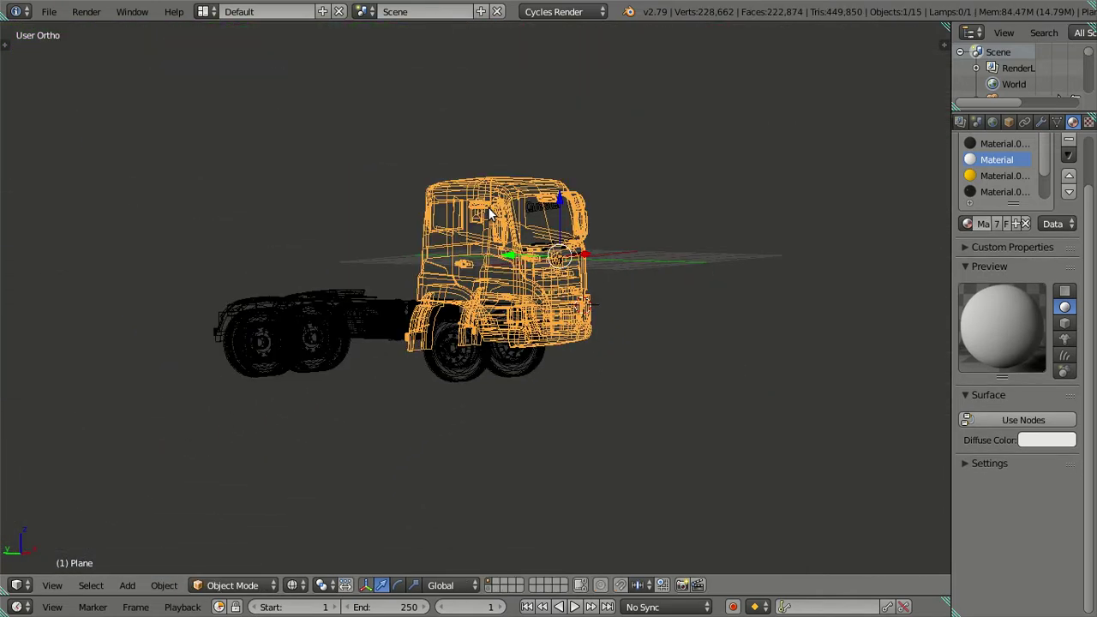
{"action": "key", "text": "h"}
{"action": "mouse_move", "coordinate": [487, 253]}
{"action": "middle_mouse_down"}
{"action": "mouse_move", "coordinate": [496, 284]}
{"action": "mouse_move", "coordinate": [536, 263]}
{"action": "middle_mouse_up"}
{"action": "key", "text": "b"}
{"action": "left_click_drag", "start_coordinate": [524, 167], "coordinate": [655, 287]}
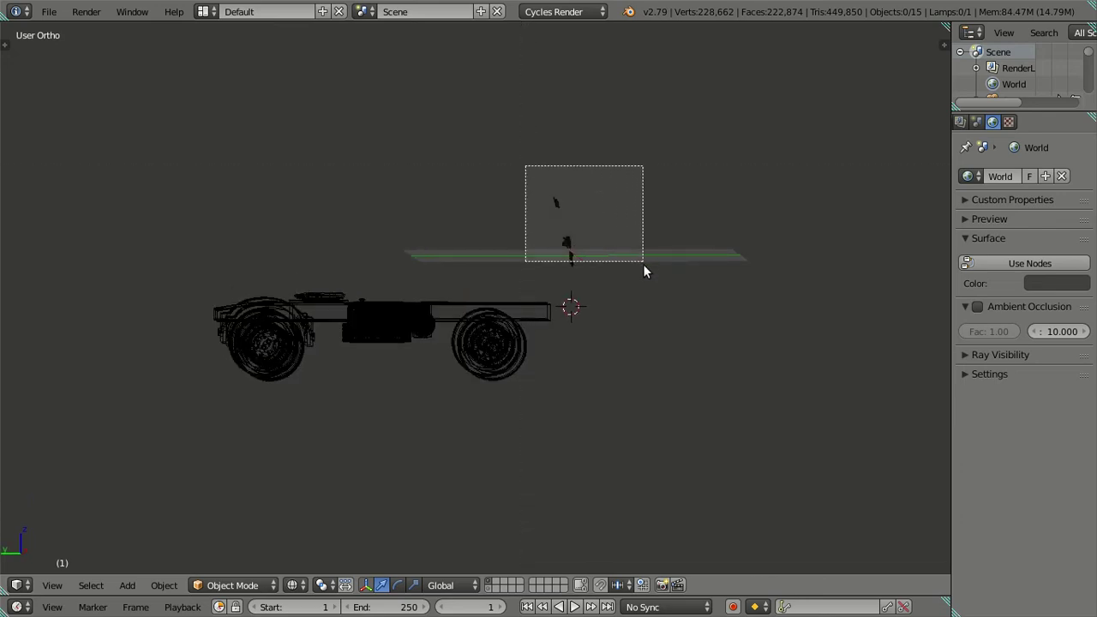
Move all chassis objects to a separate layer and bring back the hidden cab
{"action": "key", "text": "a"}
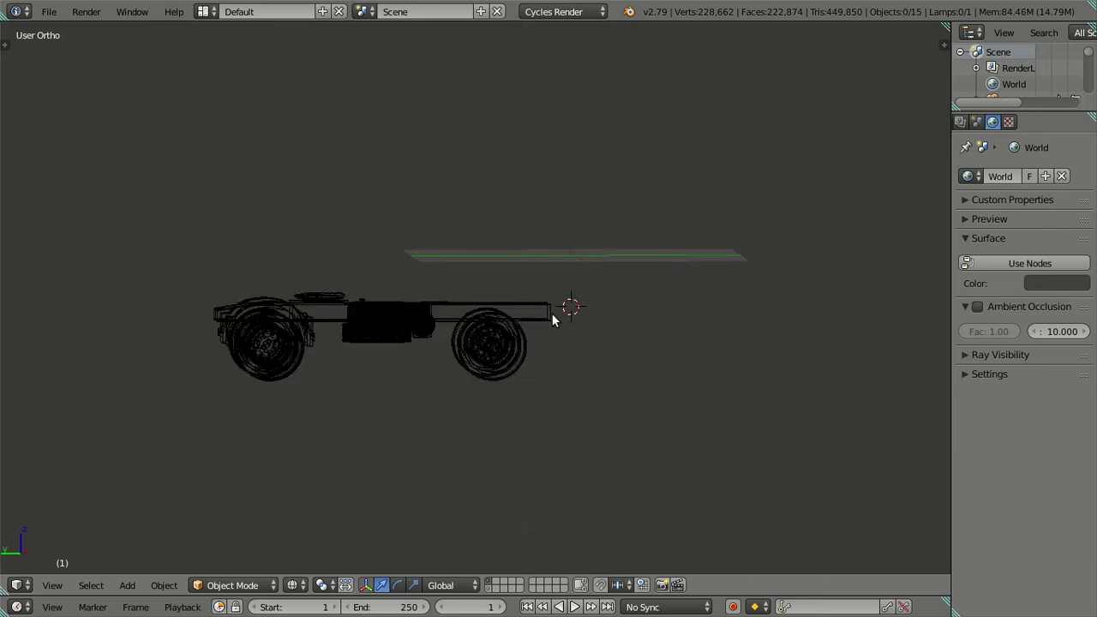
{"action": "key", "text": "a"}
{"action": "key", "text": "m"}
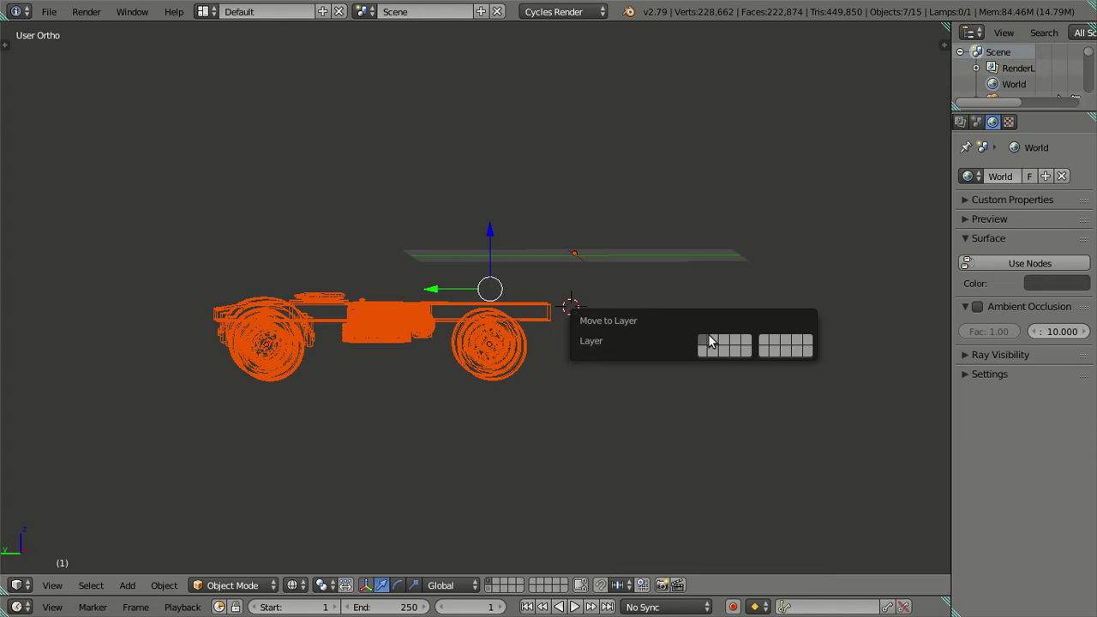
{"action": "left_click", "coordinate": [709, 341]}
{"action": "middle_click_drag", "start_coordinate": [482, 235], "coordinate": [394, 247]}
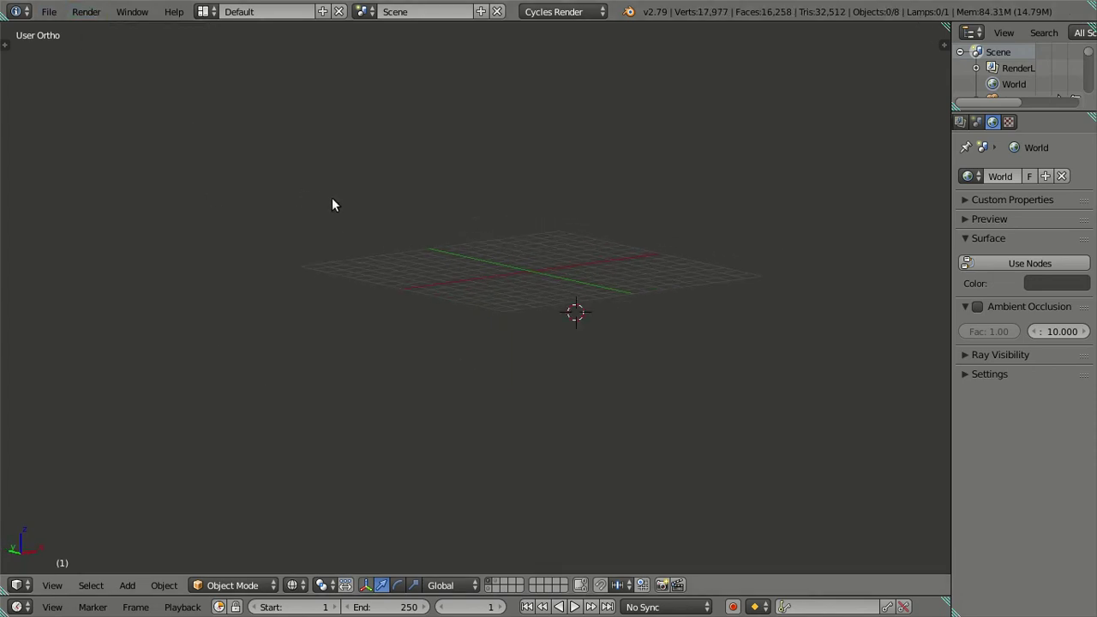
{"action": "key", "text": "ctrl+z"}
{"action": "key", "text": "a"}
{"action": "left_click", "coordinate": [86, 11]}
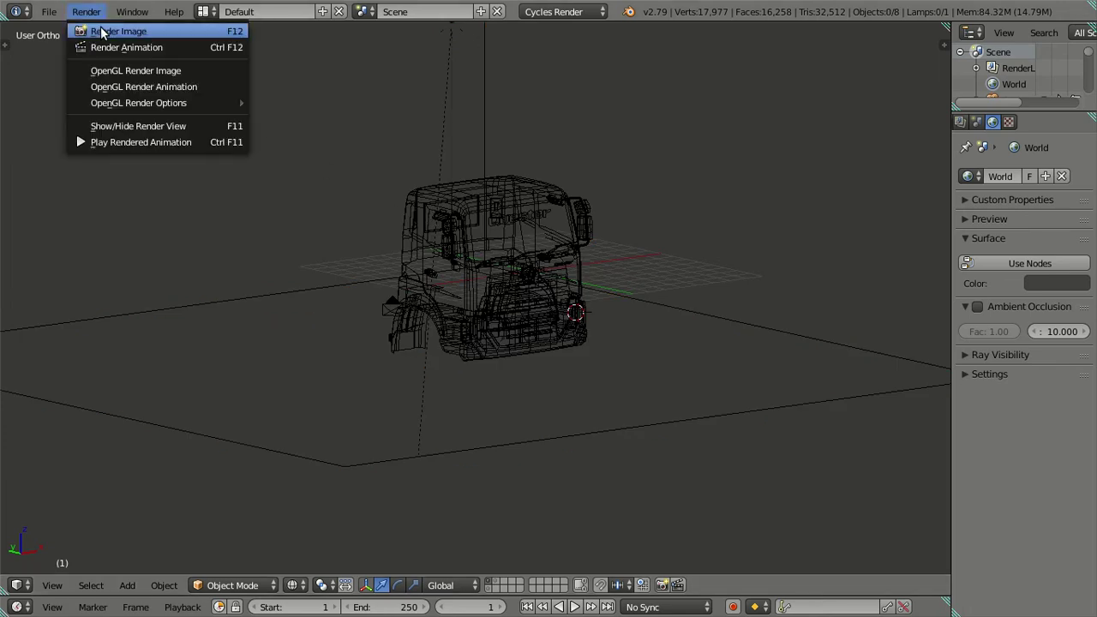
{"action": "left_click", "coordinate": [101, 32]}
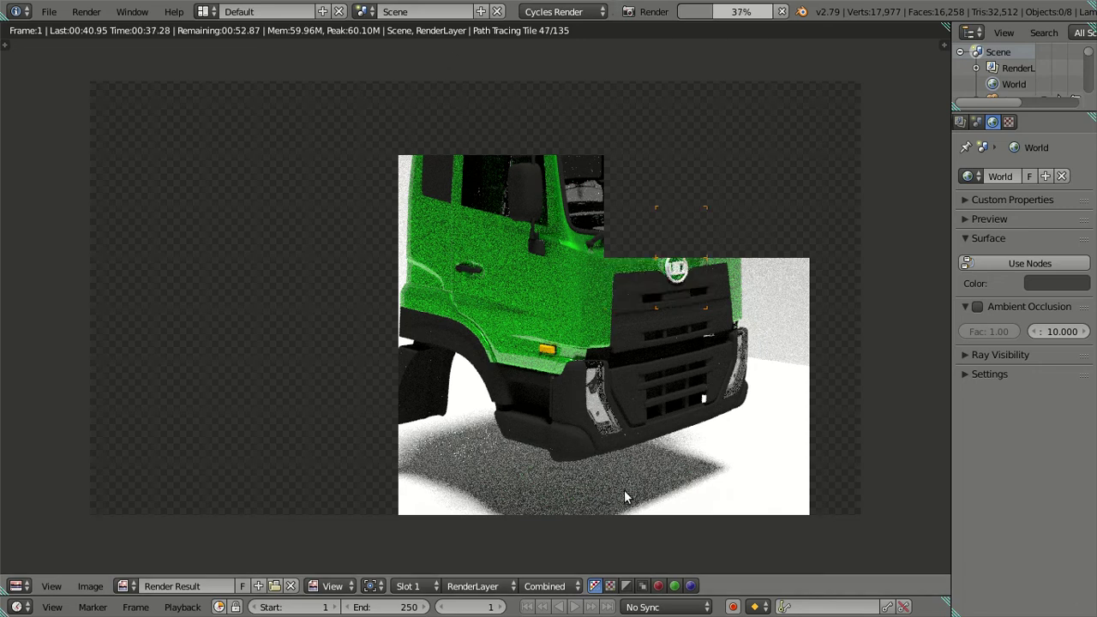
{"action": "key", "text": "Escape"}
{"action": "key", "text": "Escape"}
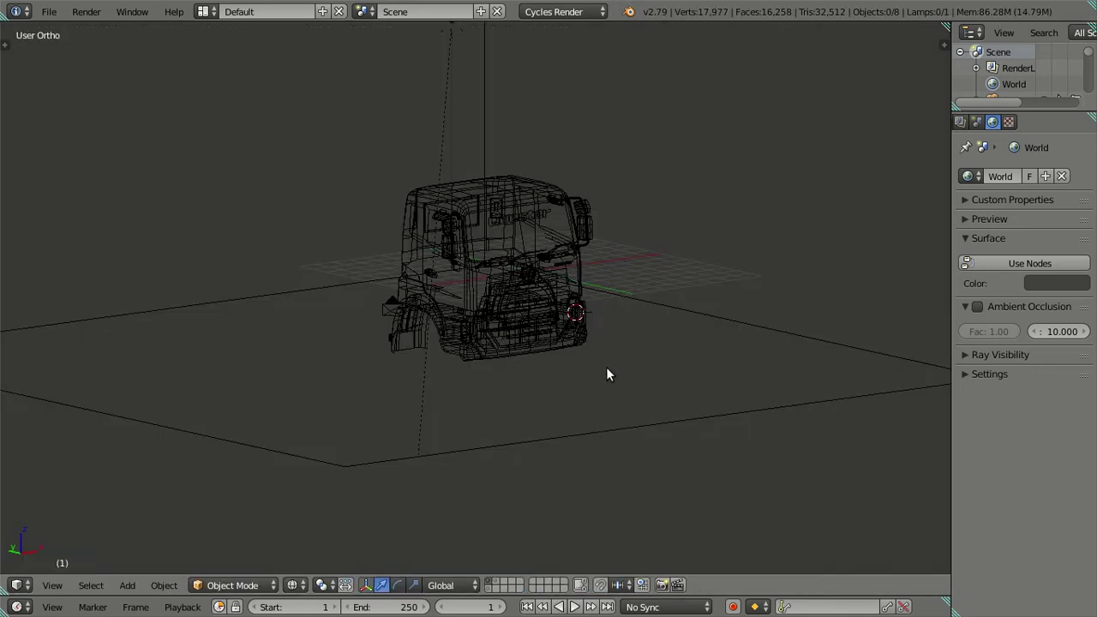
Select the truck cab through wireframe view and frame it in solid shading
{"action": "key", "text": "z"}
{"action": "middle_click_drag", "start_coordinate": [563, 324], "coordinate": [557, 306]}
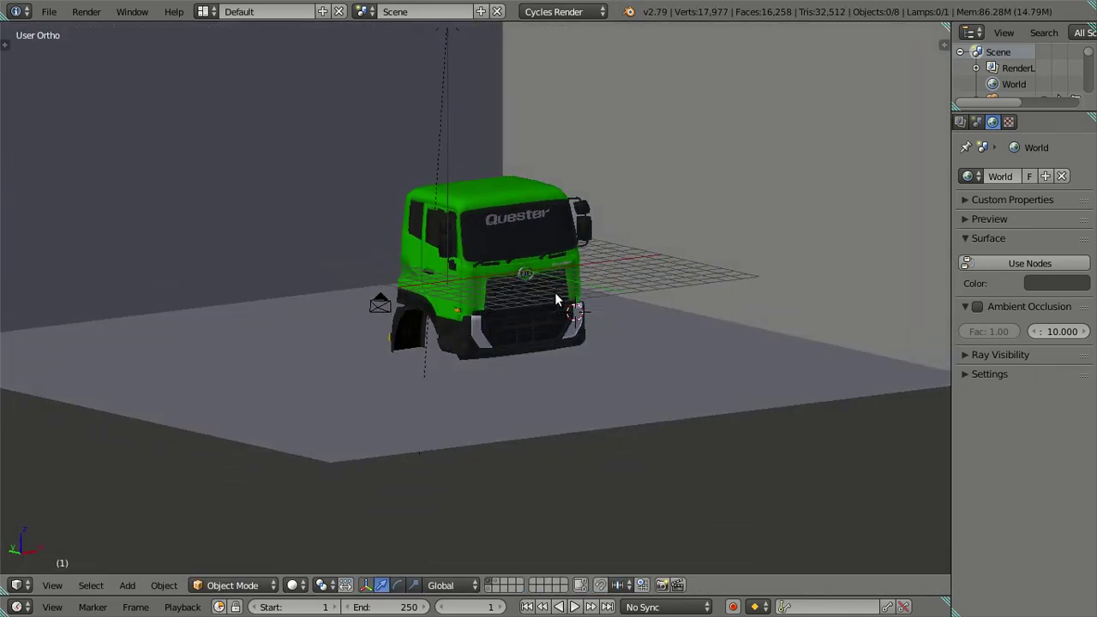
{"action": "key", "text": "z"}
{"action": "right_click", "coordinate": [518, 311]}
{"action": "right_click", "coordinate": [519, 311]}
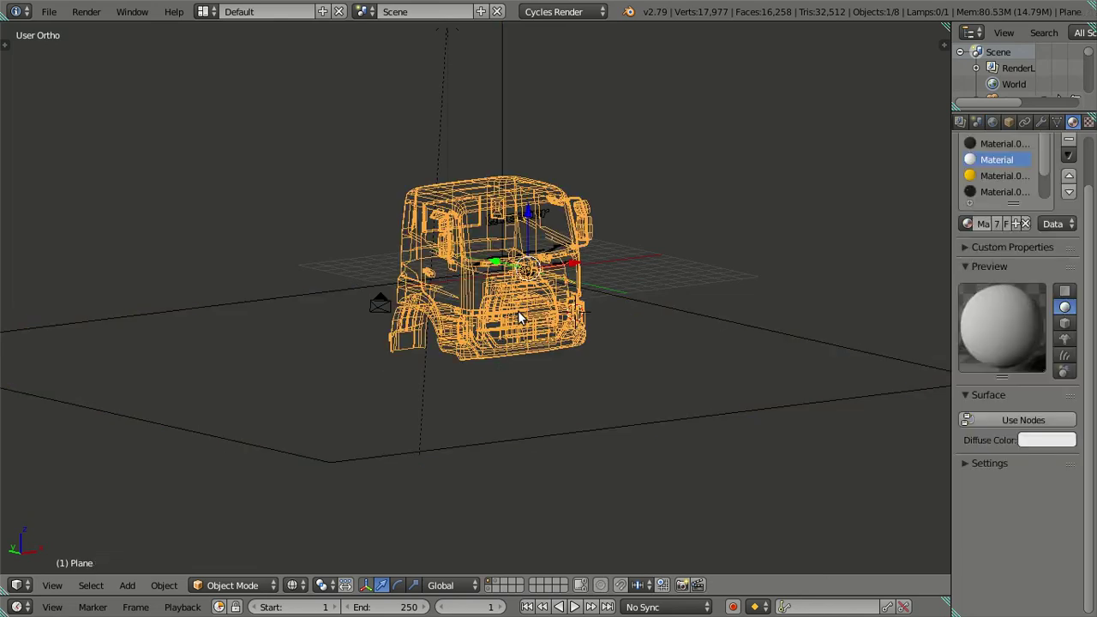
{"action": "key", "text": "z"}
{"action": "key", "text": "KP_Decimal"}
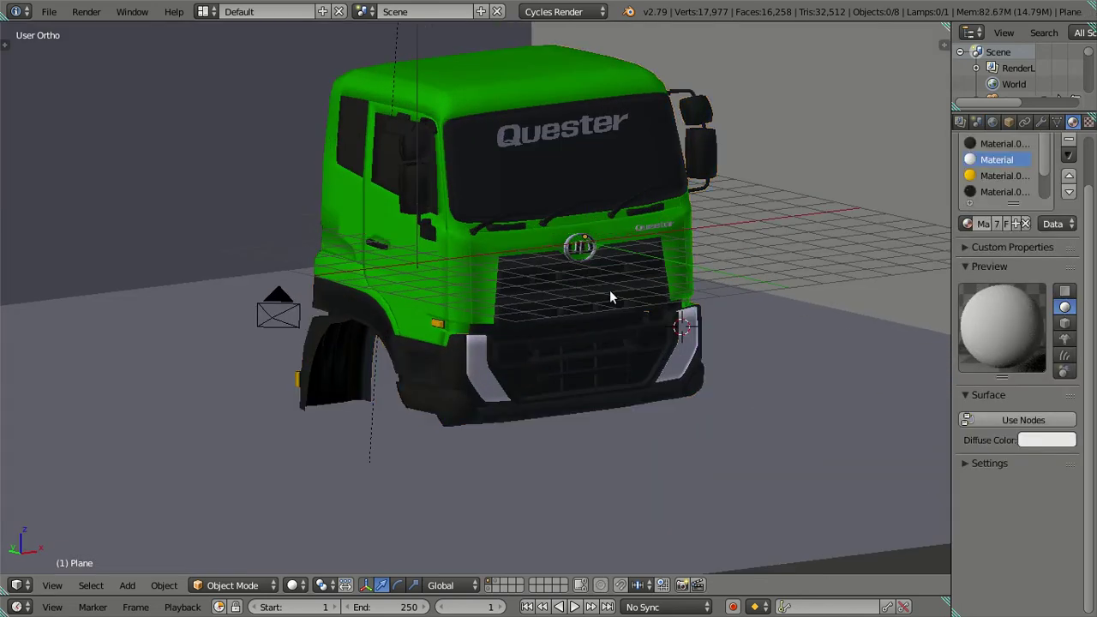
Inspect the cab mesh in Edit Mode, selecting the front grille and bumper part from front view
{"action": "key", "text": "Tab"}
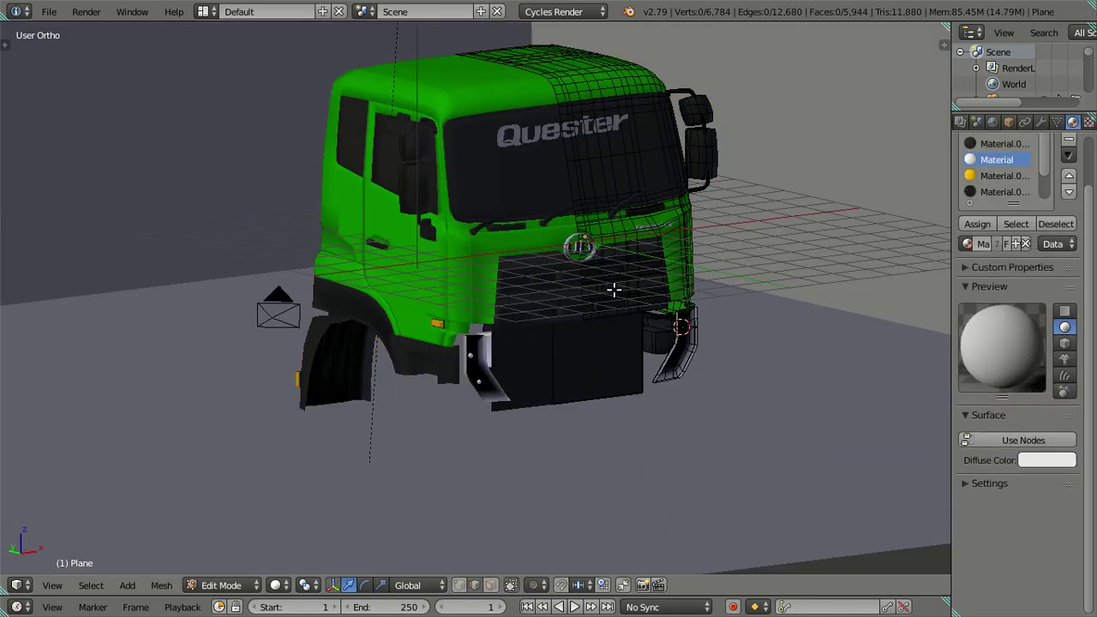
{"action": "scroll", "coordinate": [622, 296], "scroll_direction": "down", "scroll_amount": 1}
{"action": "key", "text": "l"}
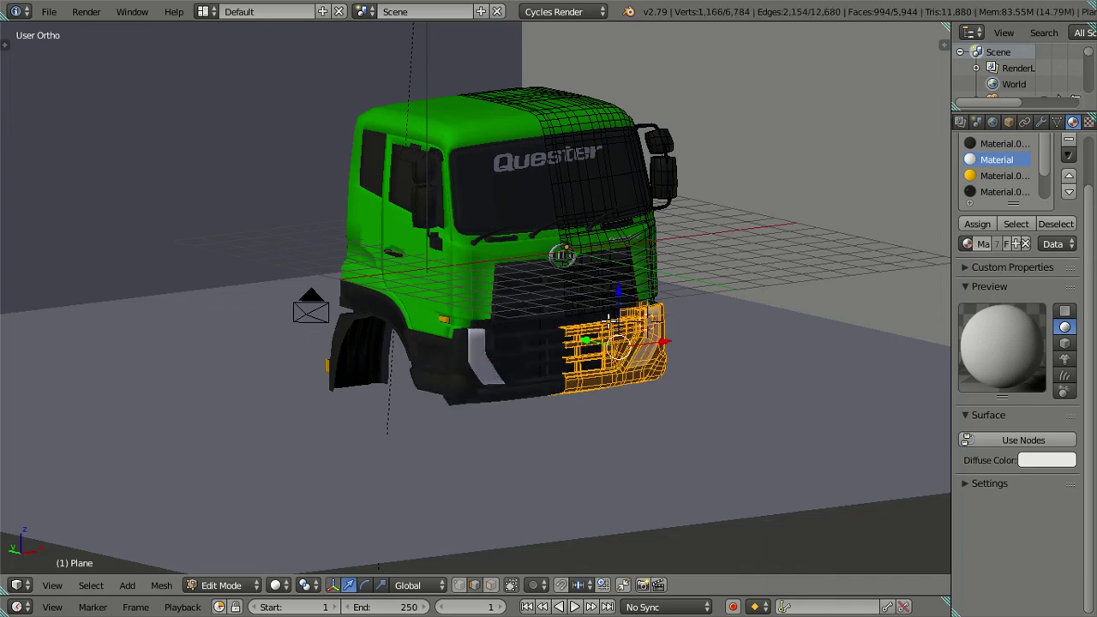
{"action": "middle_click_drag", "start_coordinate": [621, 332], "coordinate": [630, 339]}
{"action": "key", "text": "a"}
{"action": "key", "text": "KP_1"}
{"action": "scroll", "coordinate": [551, 314], "scroll_direction": "down", "scroll_amount": 2}
{"action": "middle_click_drag", "start_coordinate": [551, 313], "coordinate": [551, 306]}
{"action": "scroll", "coordinate": [550, 306], "scroll_direction": "down", "scroll_amount": 3}
{"action": "middle_click_drag", "start_coordinate": [631, 320], "coordinate": [712, 331]}
{"action": "key", "text": "Tab"}
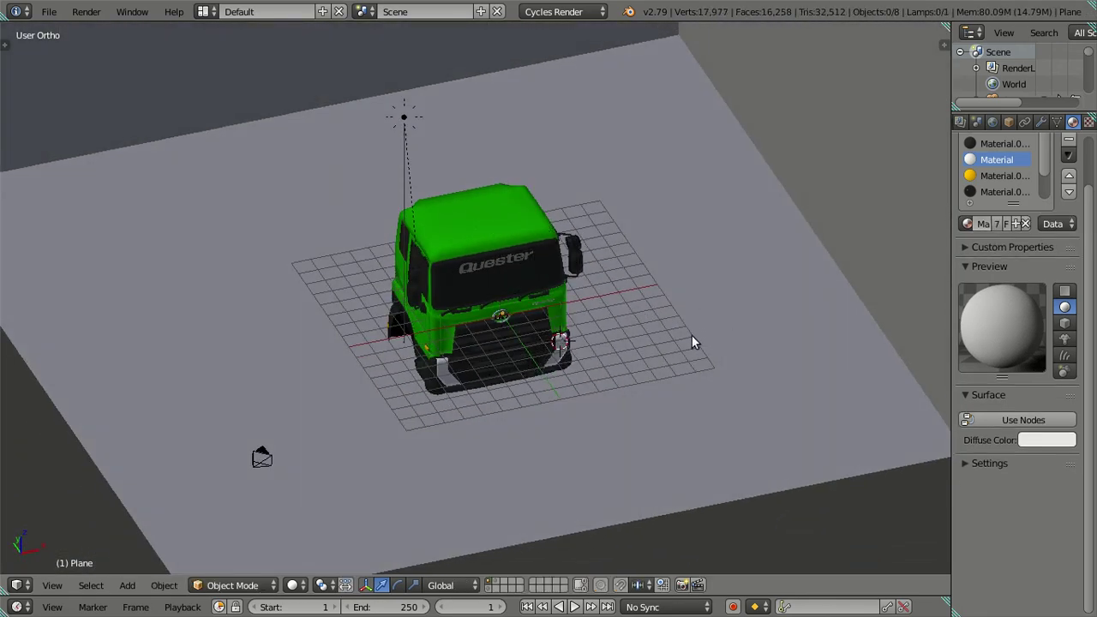
Hide the large room plane so the truck cab stands alone
{"action": "left_click", "coordinate": [680, 340]}
{"action": "key", "text": "h"}
{"action": "scroll", "coordinate": [509, 423], "scroll_direction": "up", "scroll_amount": 2}
{"action": "middle_click_drag", "start_coordinate": [509, 423], "coordinate": [548, 362]}
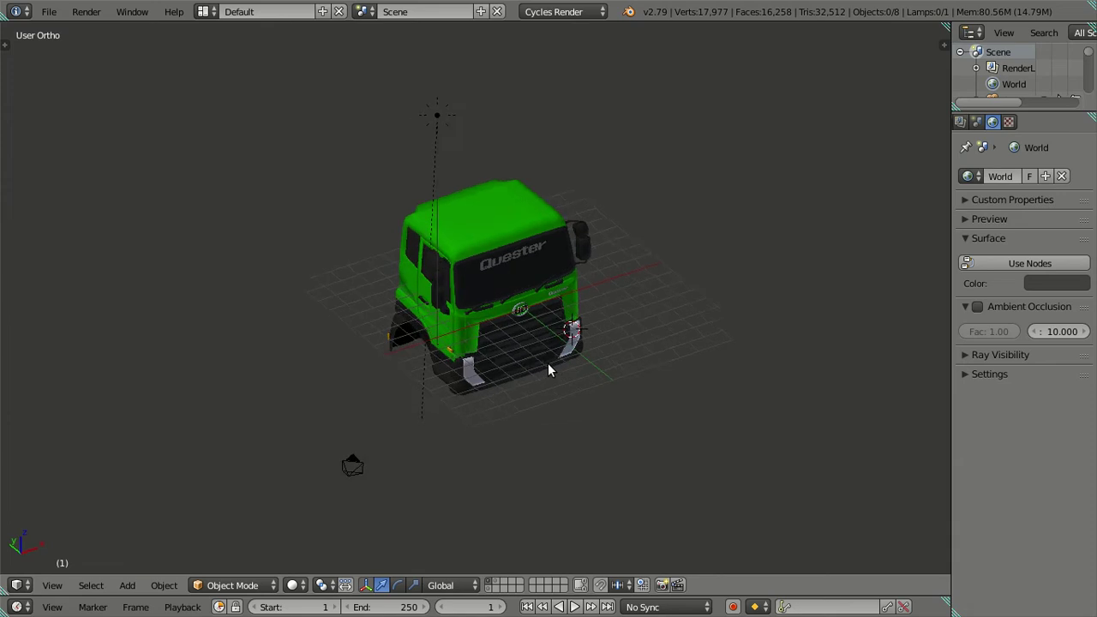
Move the chassis onto layer 1 with the cab, show both layers, and view through the camera
{"action": "left_click", "coordinate": [500, 580]}
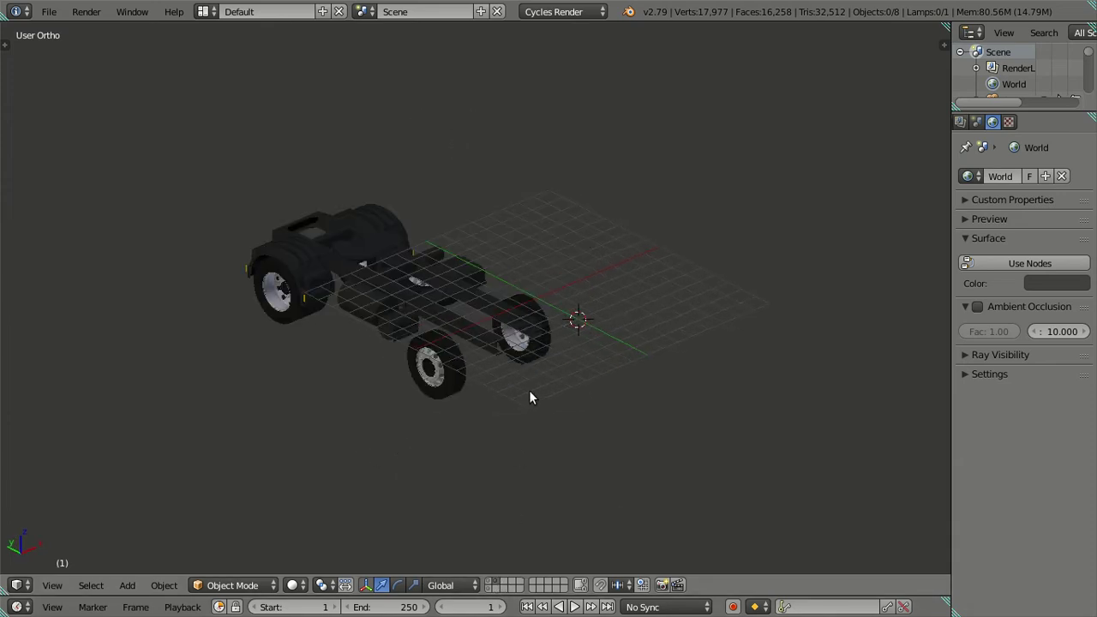
{"action": "key", "text": "m"}
{"action": "left_click", "coordinate": [660, 422]}
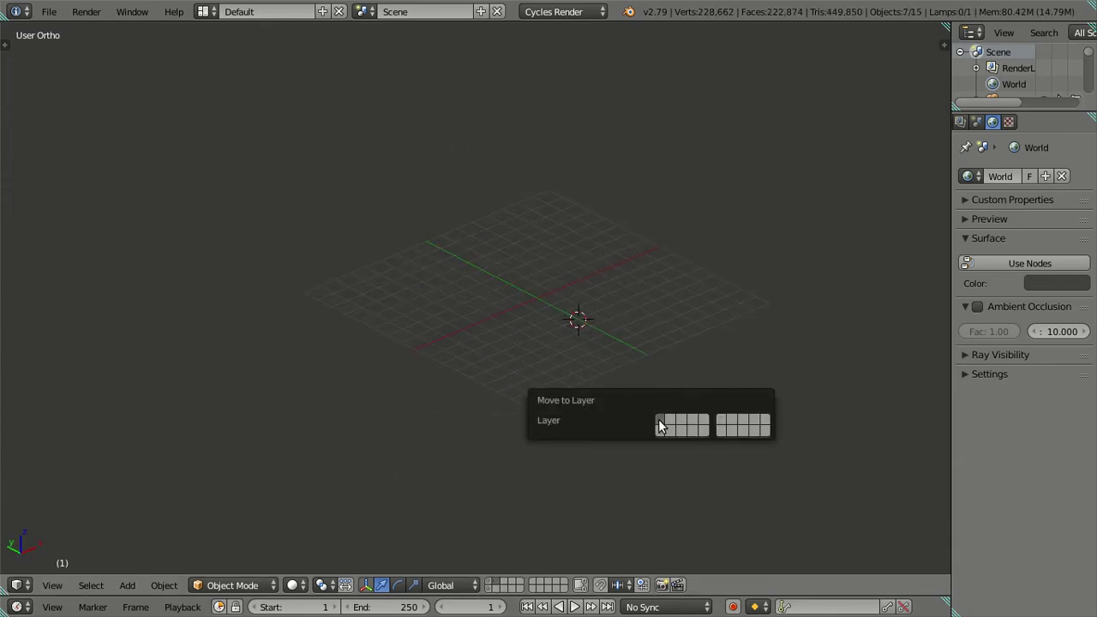
{"action": "left_click", "coordinate": [492, 581], "text": "shift"}
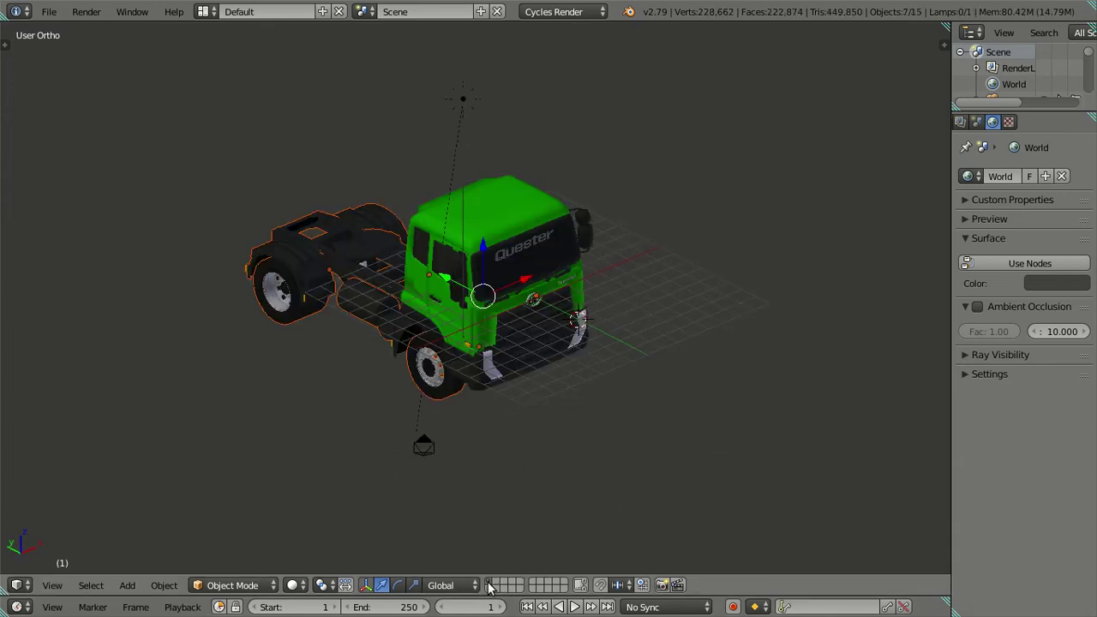
{"action": "middle_click_drag", "start_coordinate": [473, 260], "coordinate": [531, 273]}
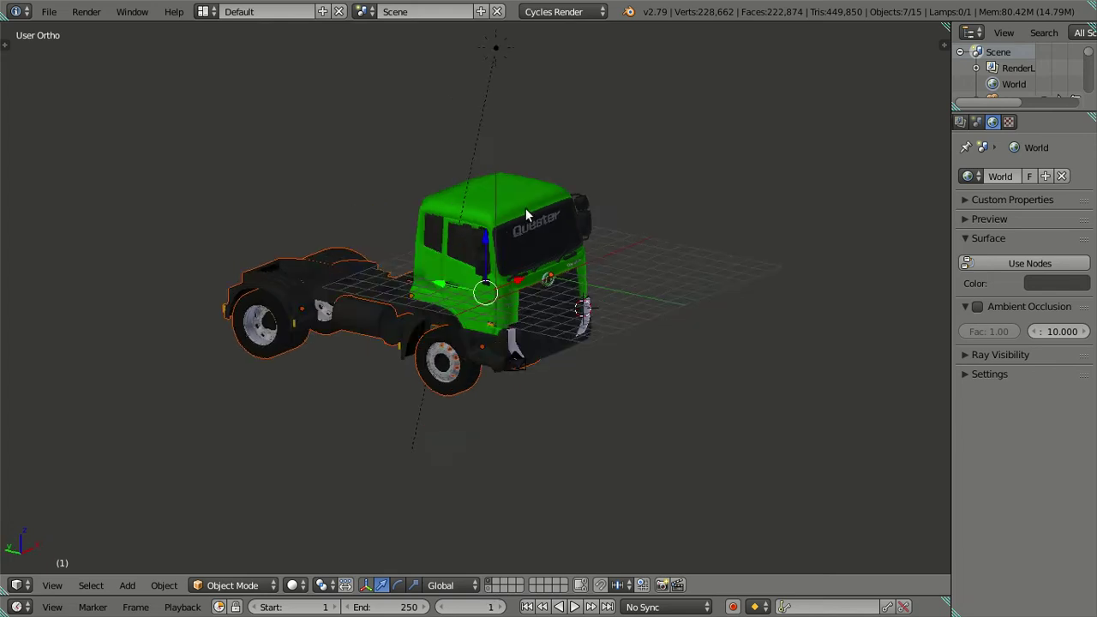
{"action": "key", "text": "a"}
{"action": "key", "text": "KP_0"}
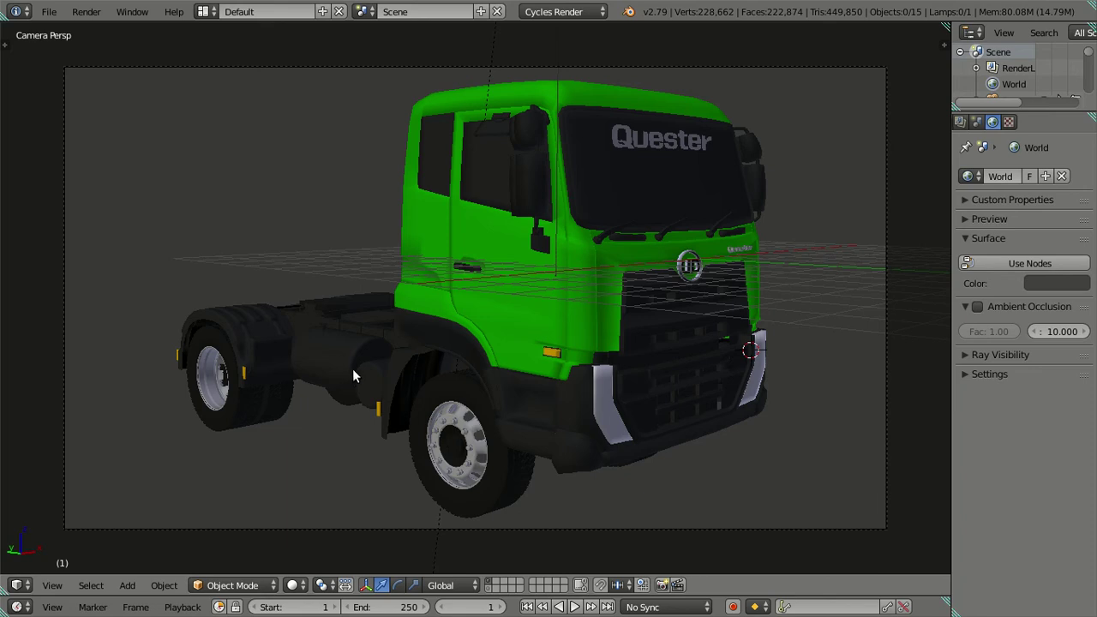
Check the fuel tanks' diffuse colour in wireframe view, then deselect them
{"action": "key", "text": "z"}
{"action": "right_click", "coordinate": [312, 361]}
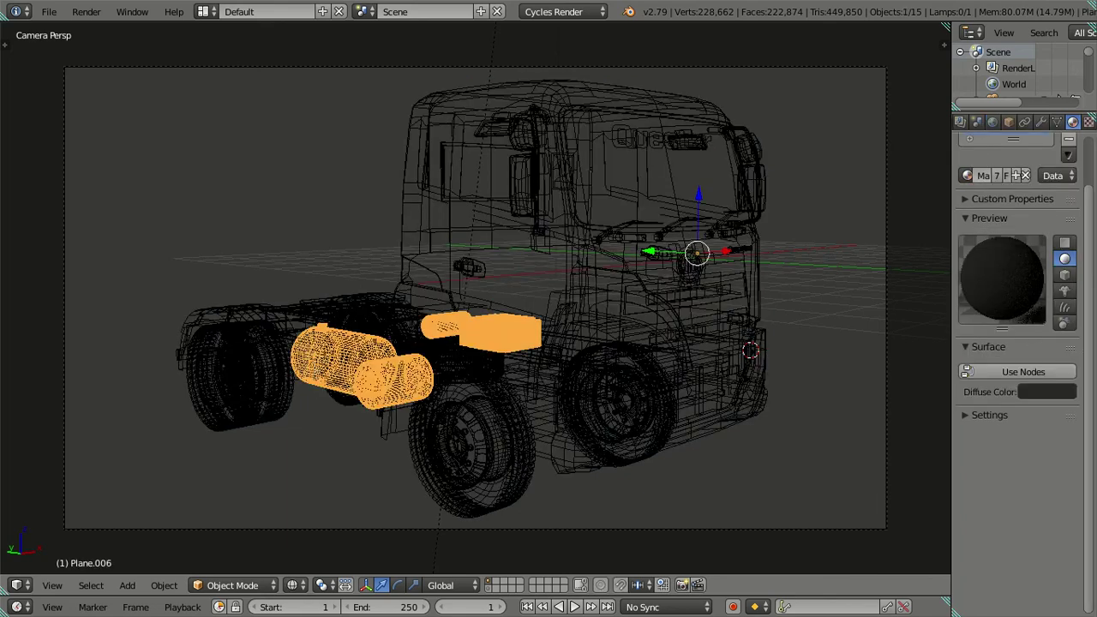
{"action": "left_click", "coordinate": [1037, 390]}
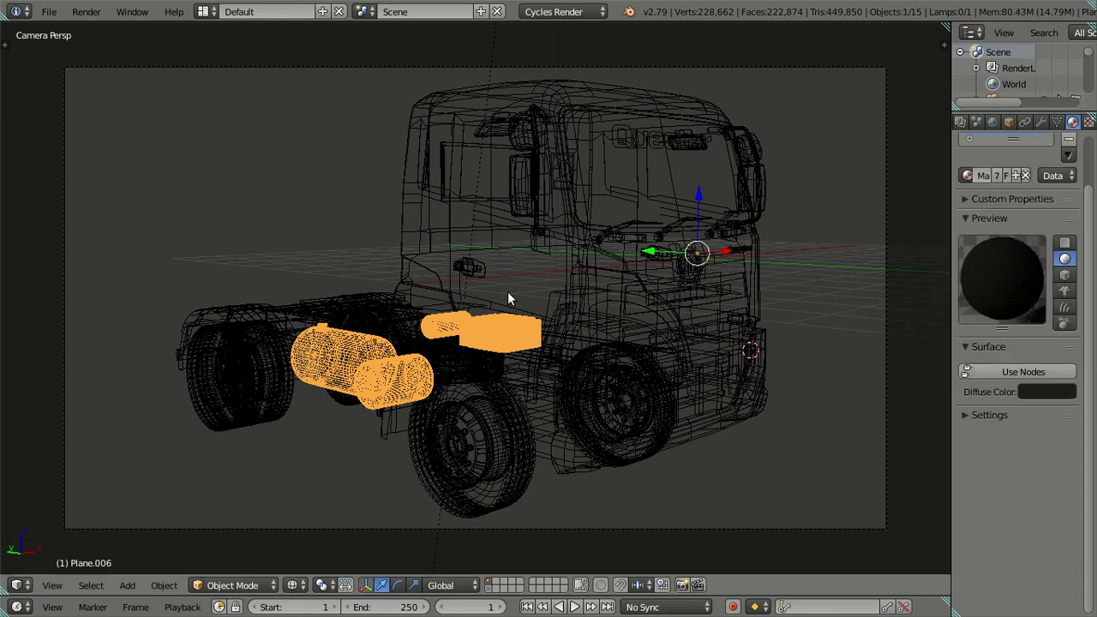
{"action": "key", "text": "a"}
{"action": "key", "text": "z"}
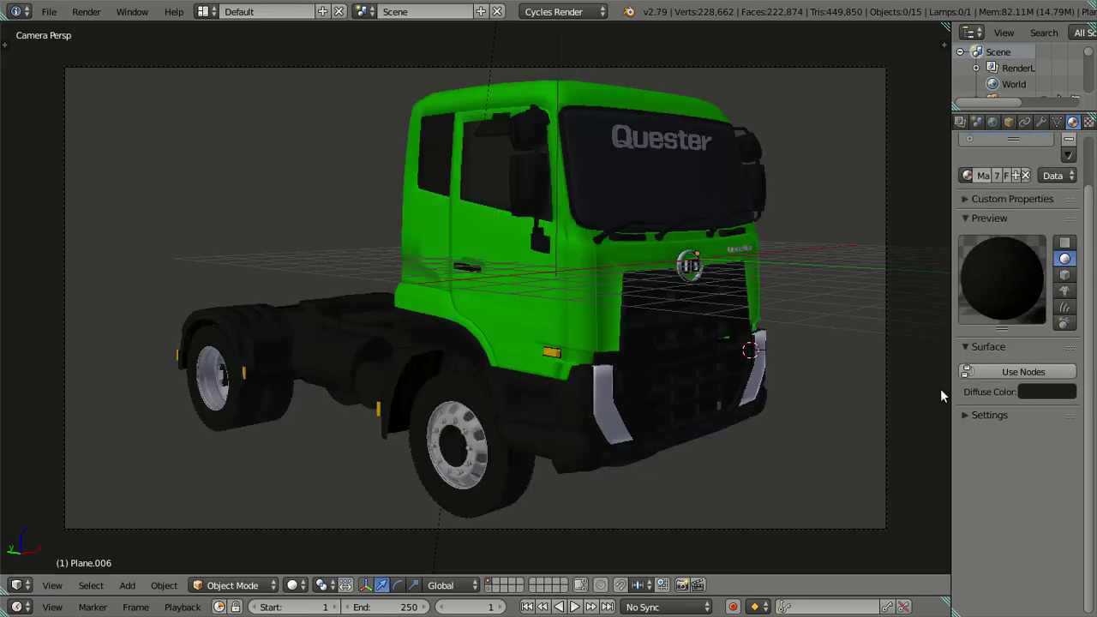
Check the material's viewport colour, collapse the Settings panel, and bring up the Render menu
{"action": "left_click", "coordinate": [968, 415]}
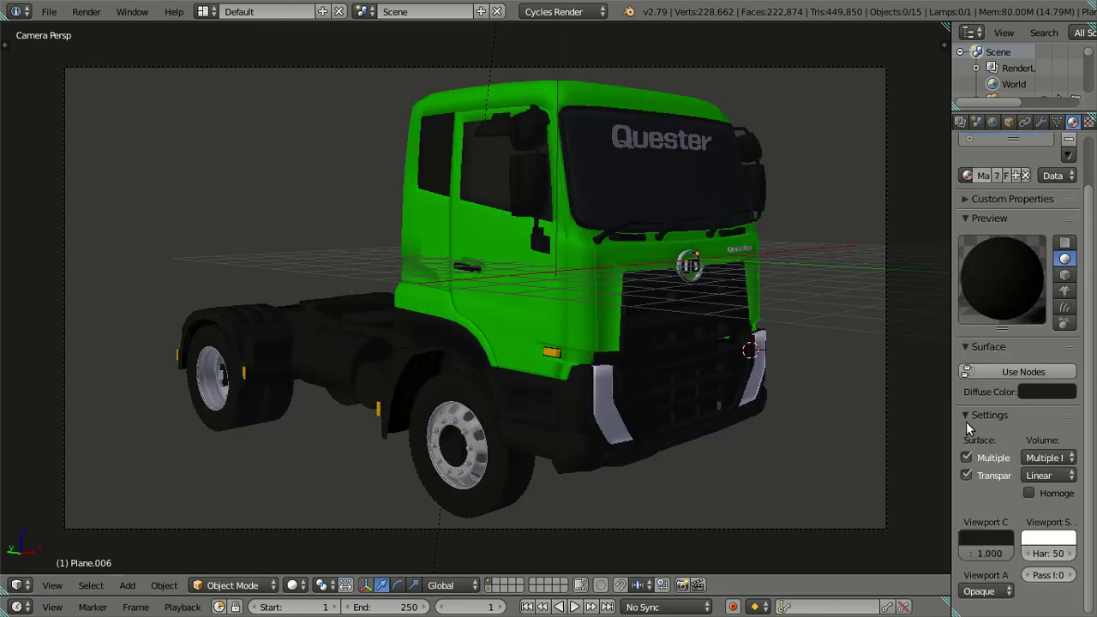
{"action": "left_click", "coordinate": [970, 540]}
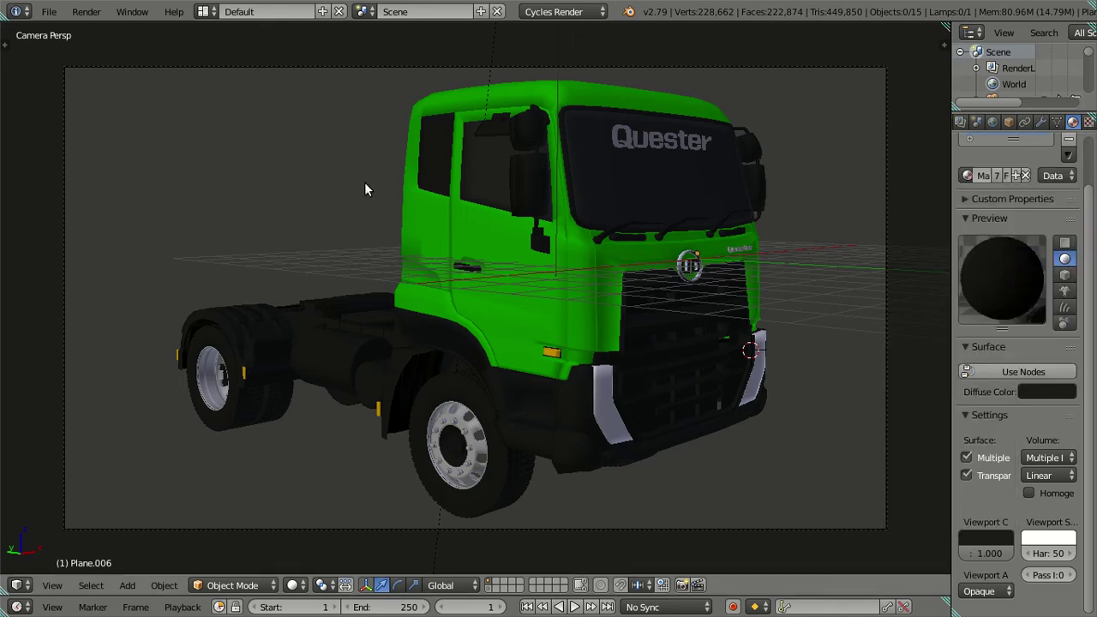
{"action": "left_click", "coordinate": [967, 415]}
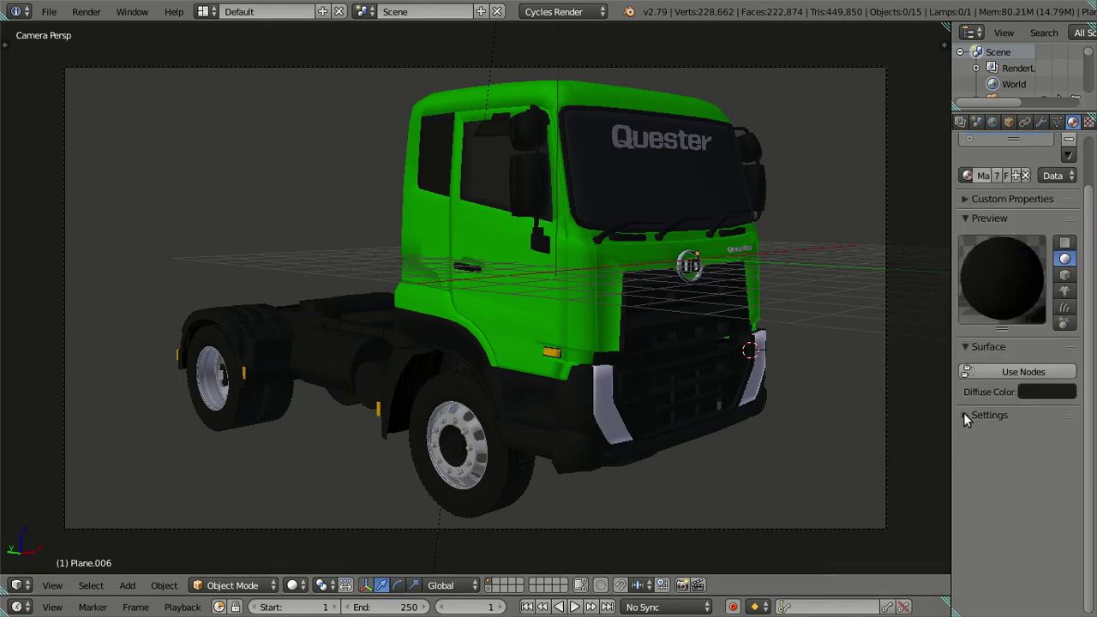
{"action": "left_click", "coordinate": [95, 11]}
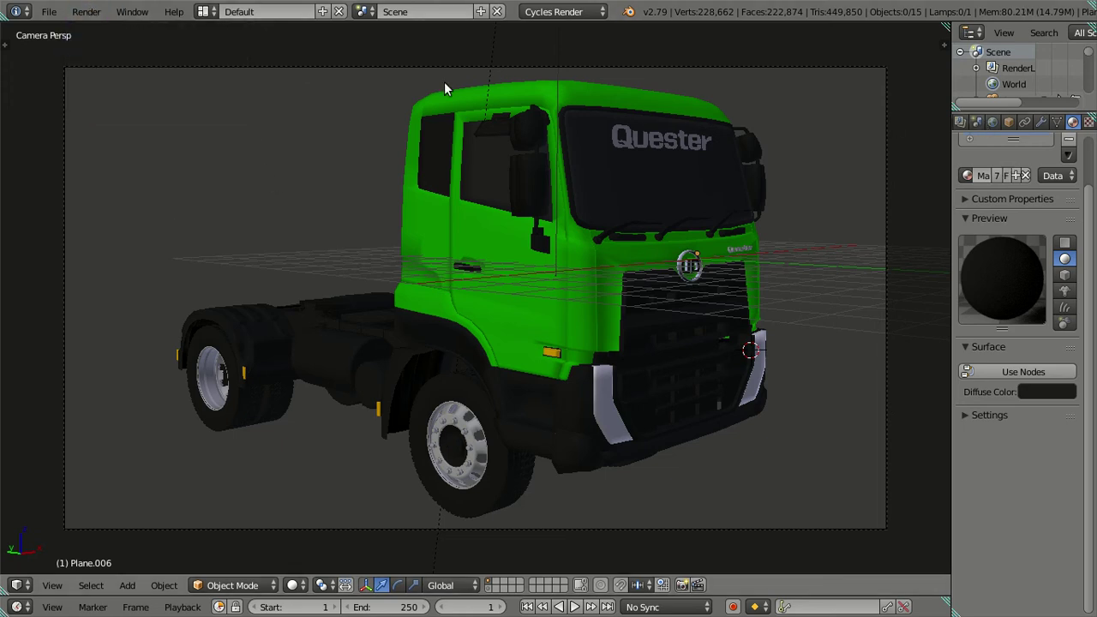
{"action": "left_click", "coordinate": [84, 11]}
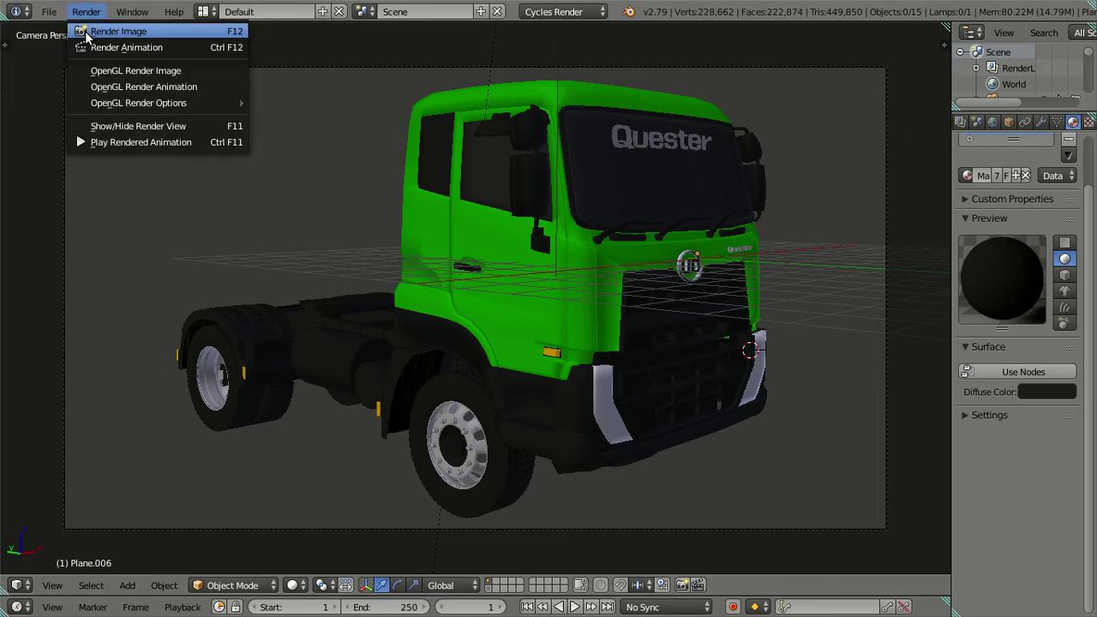
Render the camera view of the truck in Cycles with Render Image (F12)
{"action": "left_click", "coordinate": [85, 31]}
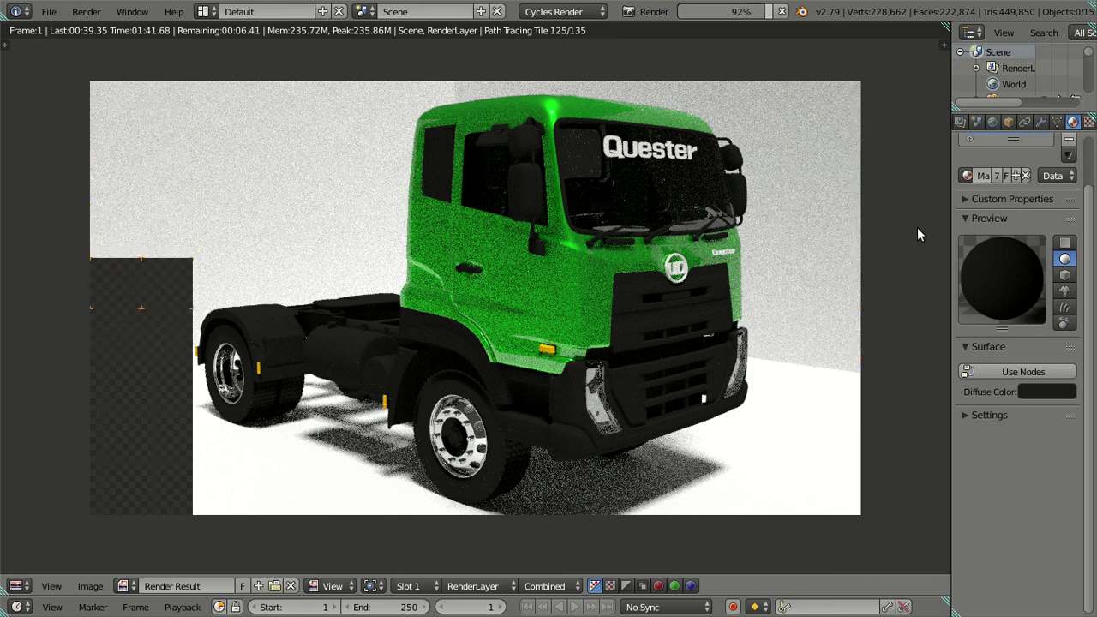
Return to the scene and move the sun lamp beside the front of the truck cab
{"action": "key", "text": "Escape"}
{"action": "mouse_move", "coordinate": [416, 281]}
{"action": "middle_mouse_down"}
{"action": "mouse_move", "coordinate": [462, 332]}
{"action": "mouse_move", "coordinate": [480, 163]}
{"action": "mouse_move", "coordinate": [527, 377]}
{"action": "middle_mouse_up"}
{"action": "right_click", "coordinate": [473, 162]}
{"action": "key", "text": "g"}
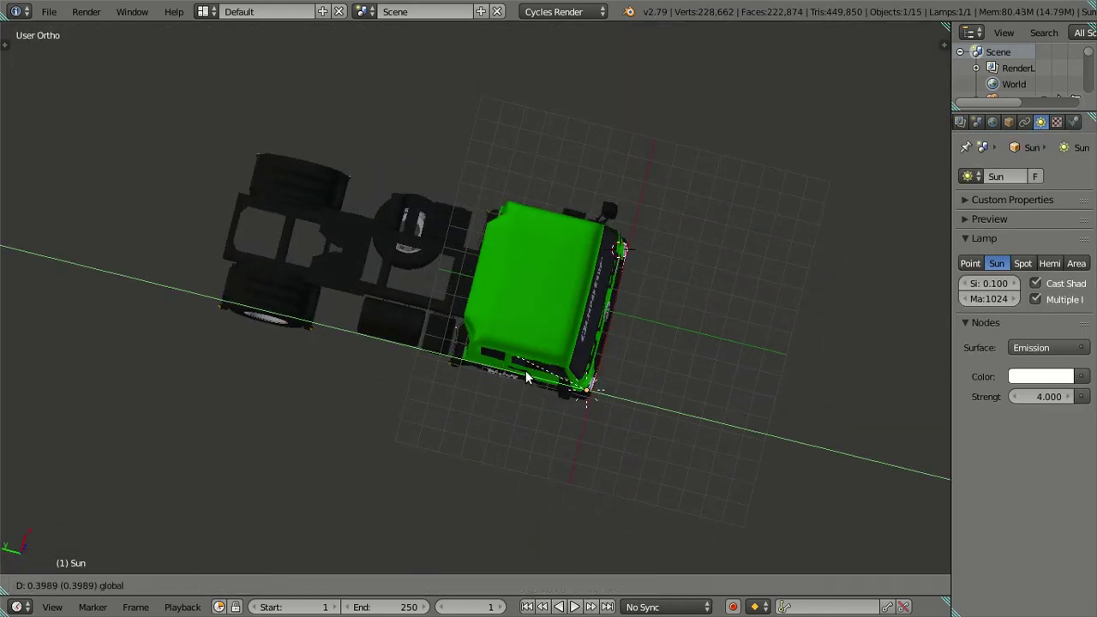
{"action": "left_click", "coordinate": [463, 360]}
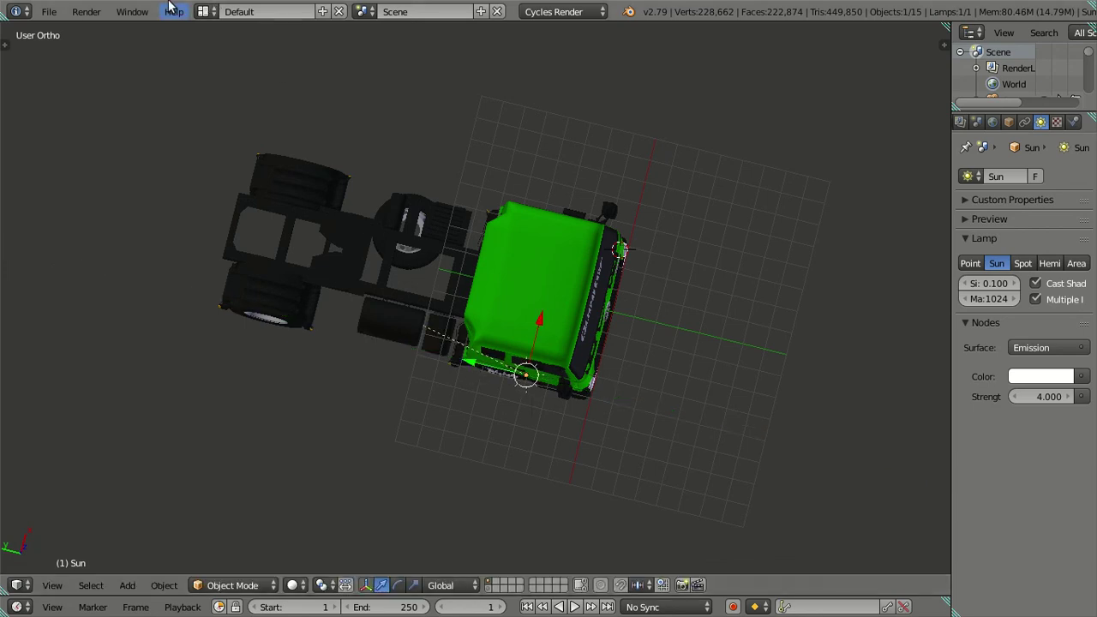
Start a test render, then cancel it back to the scene
{"action": "left_click", "coordinate": [86, 11]}
{"action": "left_click", "coordinate": [99, 45]}
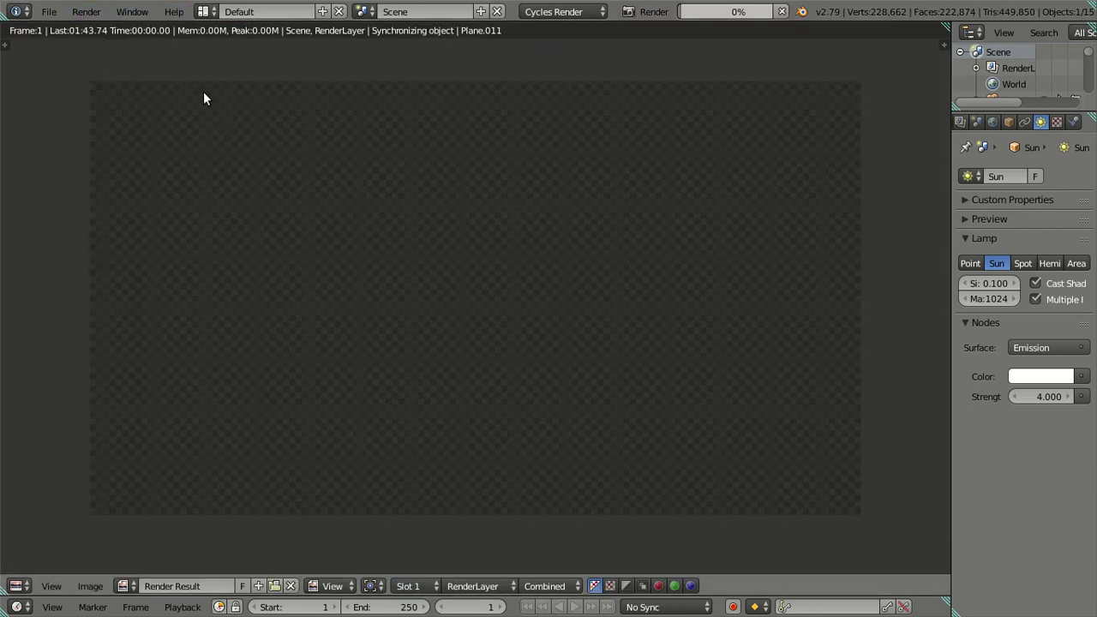
{"action": "key", "text": "Escape"}
Re-render with the moved sun, stop it partway, and orbit to the truck's front
{"action": "left_click", "coordinate": [86, 11]}
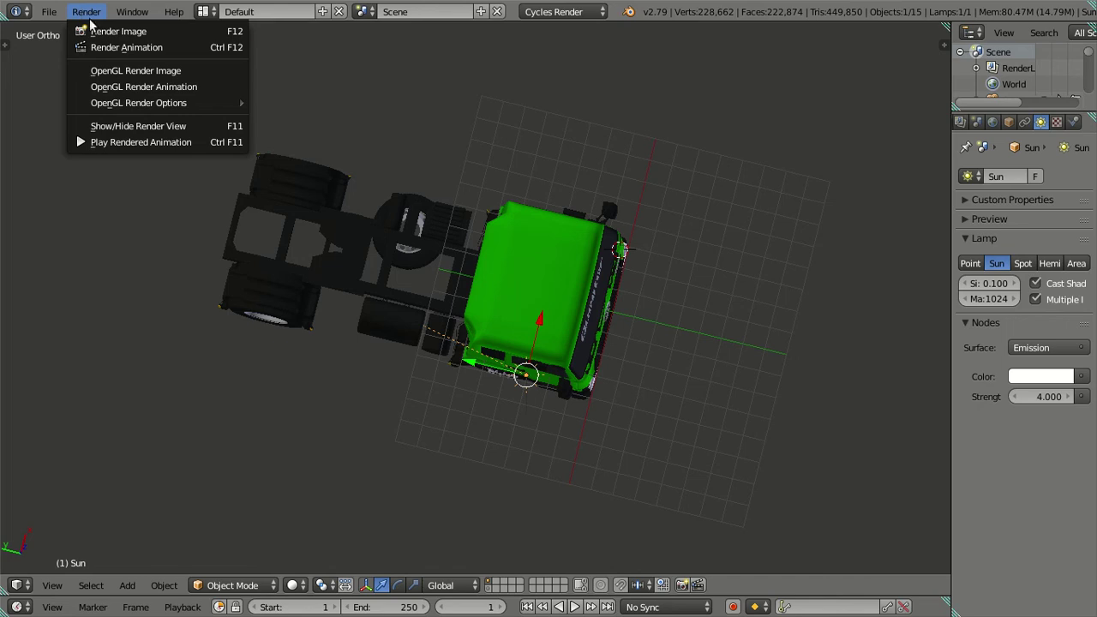
{"action": "left_click", "coordinate": [97, 30]}
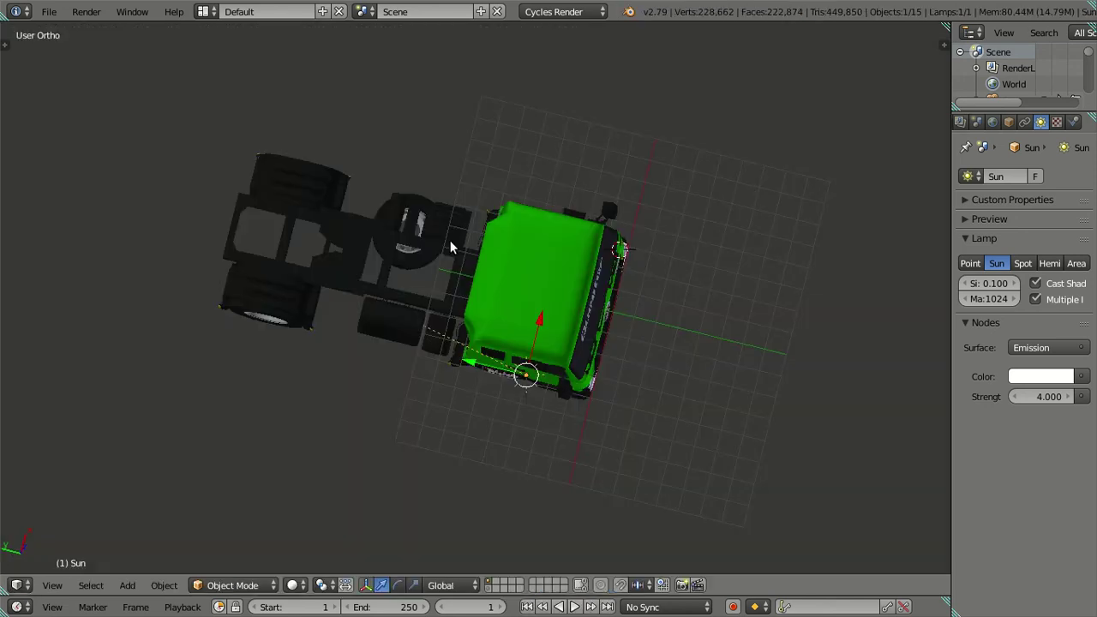
{"action": "key", "text": "Escape"}
{"action": "mouse_move", "coordinate": [450, 247]}
{"action": "middle_mouse_down"}
{"action": "mouse_move", "coordinate": [414, 308]}
{"action": "mouse_move", "coordinate": [468, 370]}
{"action": "mouse_move", "coordinate": [556, 343]}
{"action": "mouse_move", "coordinate": [584, 257]}
{"action": "mouse_move", "coordinate": [500, 205]}
{"action": "mouse_move", "coordinate": [553, 190]}
{"action": "middle_mouse_up"}
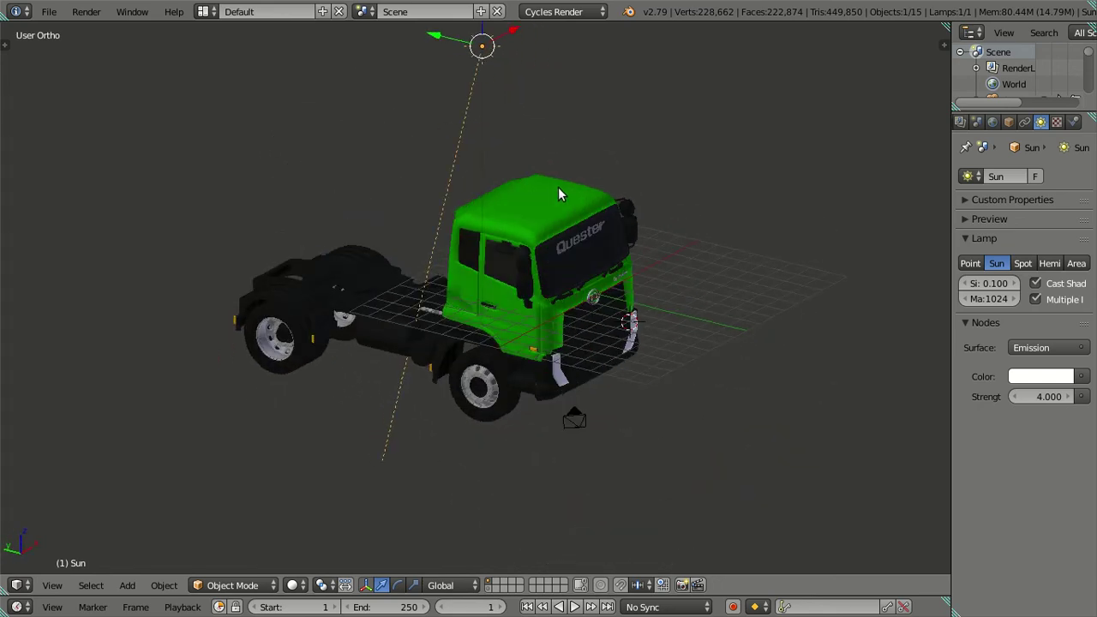
Undo the sun lamp move, return to camera view, and unhide the grey backdrop
{"action": "key", "text": "ctrl+z"}
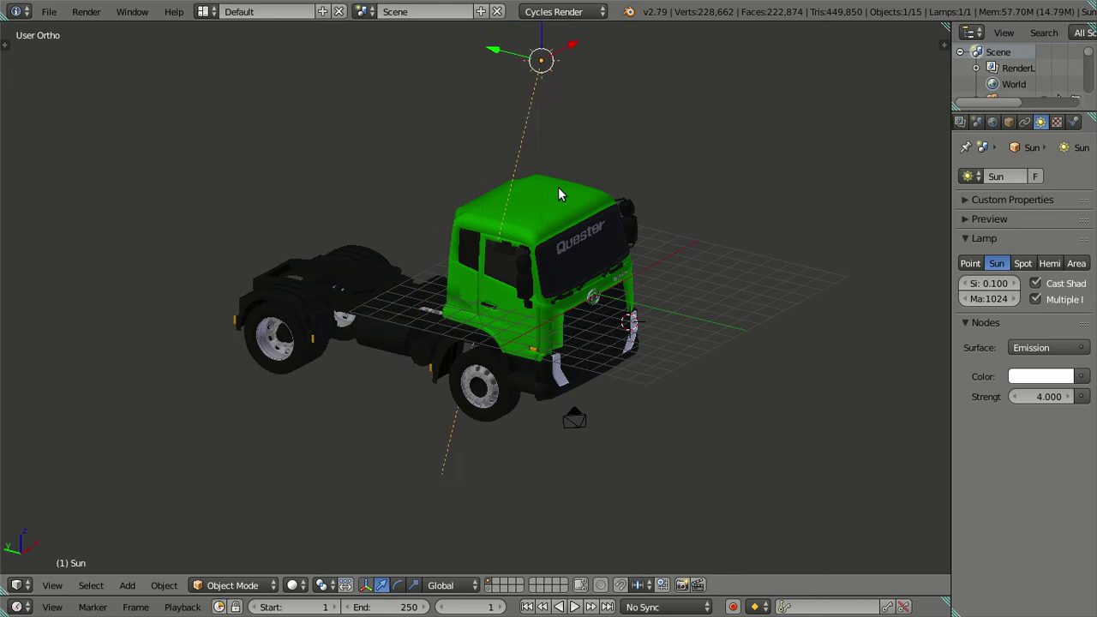
{"action": "scroll", "coordinate": [540, 202], "scroll_direction": "up", "scroll_amount": 1, "text": "shift"}
{"action": "scroll", "coordinate": [540, 203], "scroll_direction": "up", "scroll_amount": 1, "text": "shift"}
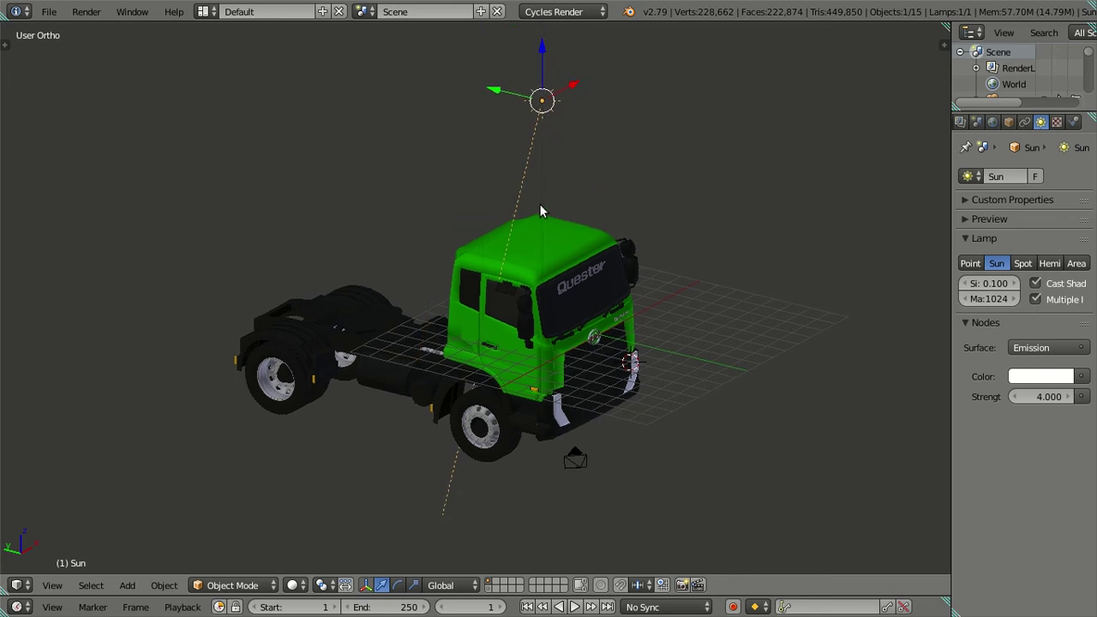
{"action": "key", "text": "KP_0"}
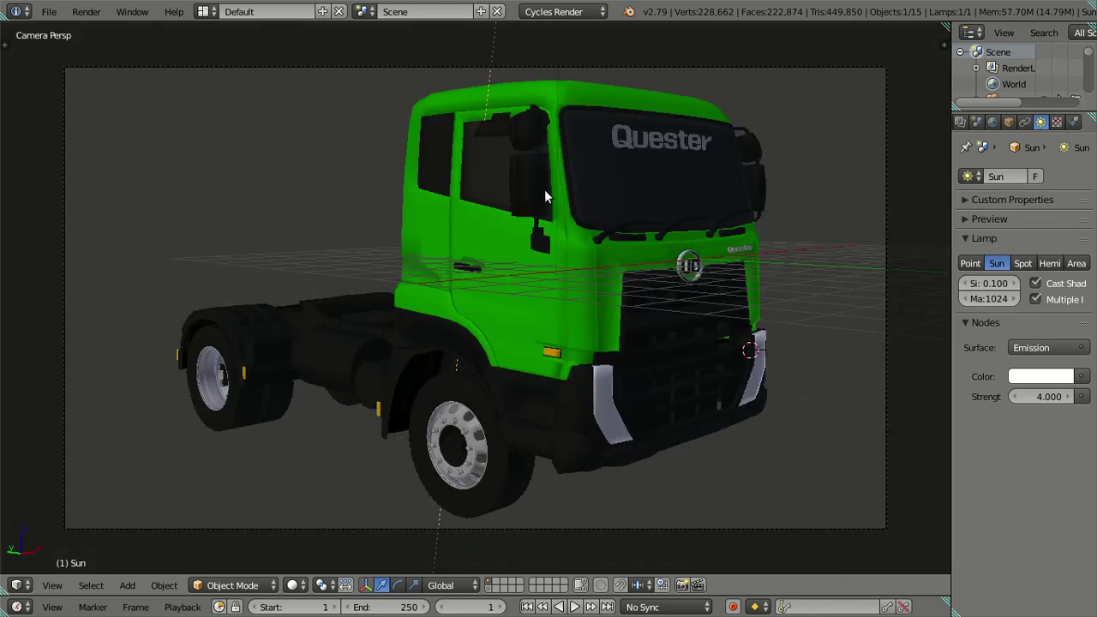
{"action": "key", "text": "alt+h"}
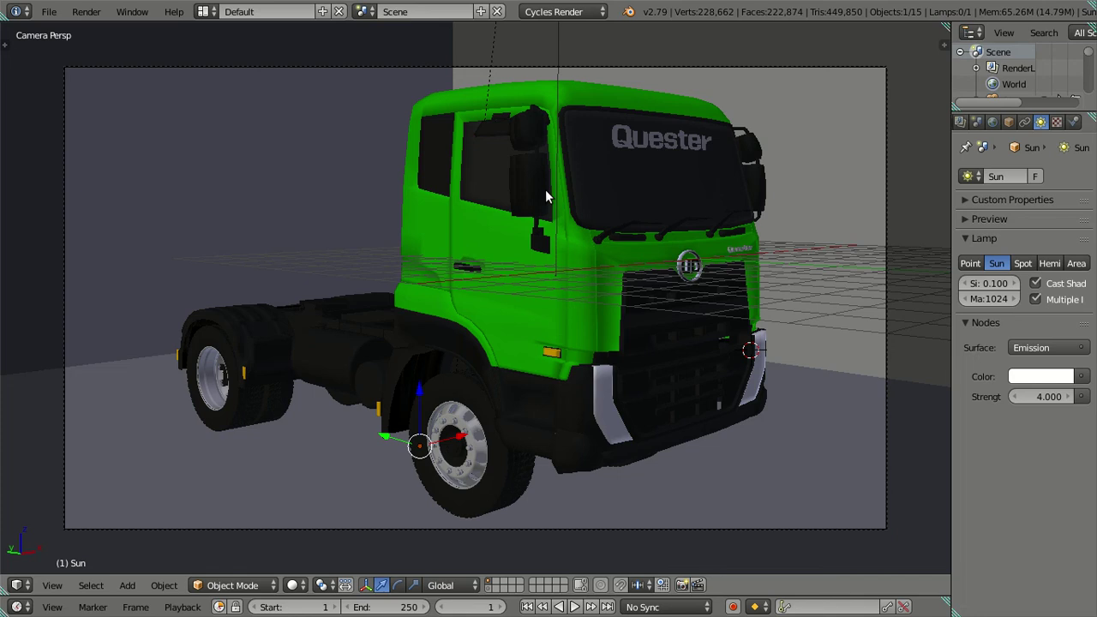
{"action": "key", "text": "a"}
Select the camera, snap the 3D cursor to the scene centre, and bring up File > External Data
{"action": "right_click", "coordinate": [281, 533]}
{"action": "right_click", "coordinate": [284, 526]}
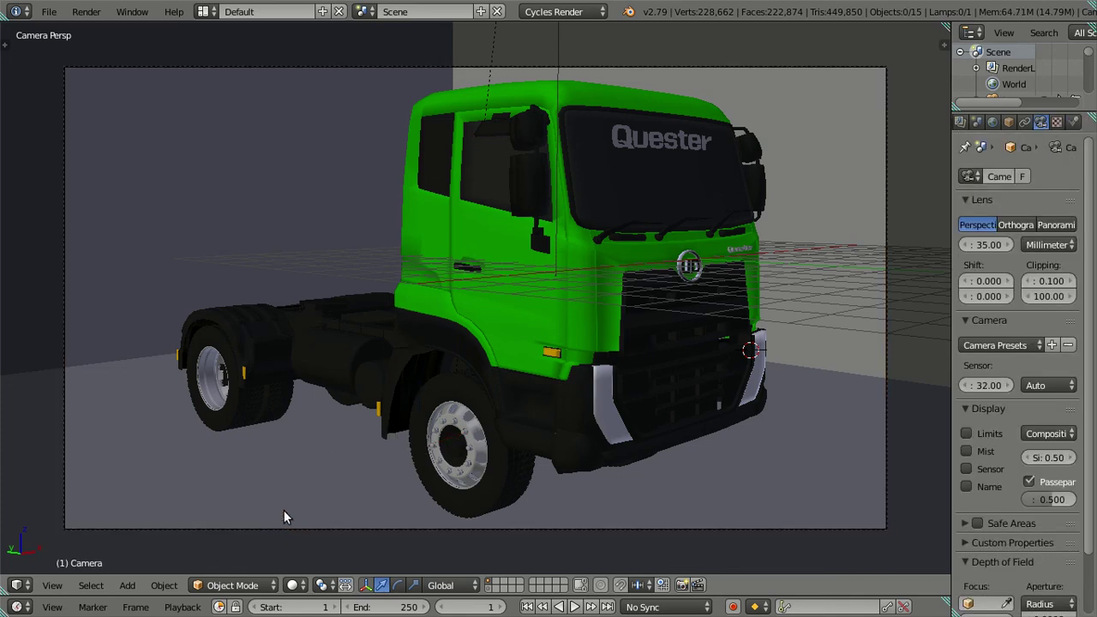
{"action": "key", "text": "shift+a"}
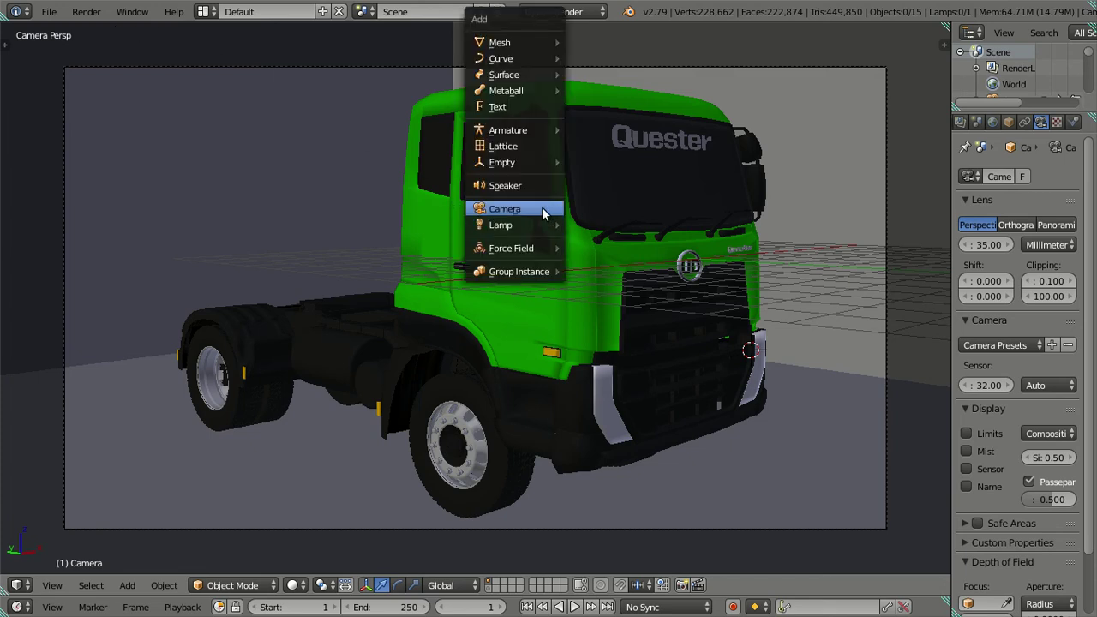
{"action": "key", "text": "shift+s"}
{"action": "left_click", "coordinate": [665, 260]}
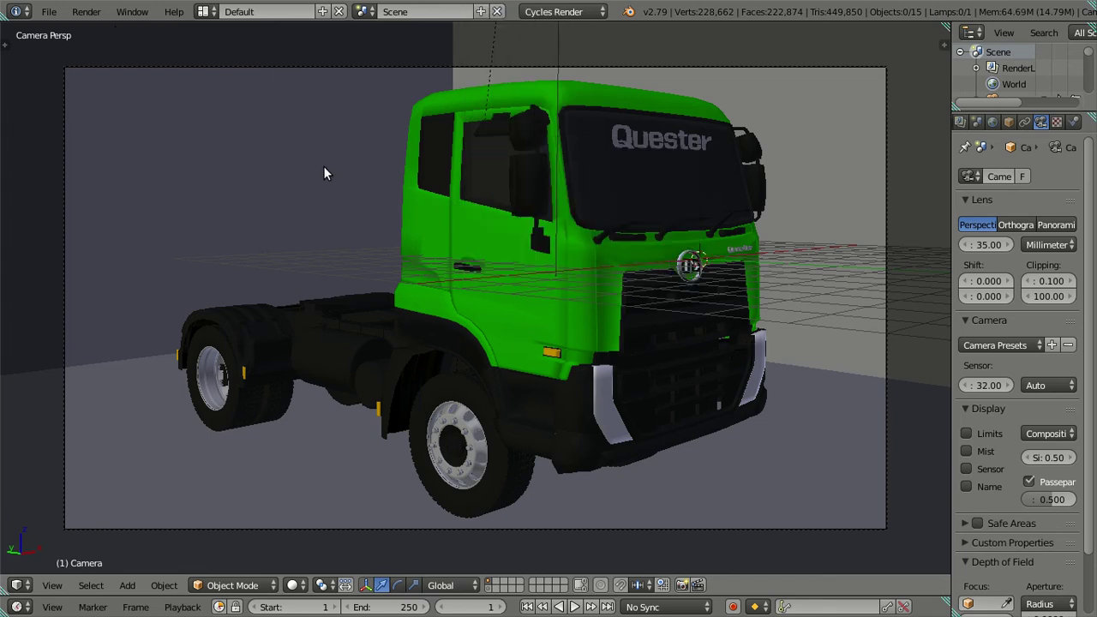
{"action": "left_click", "coordinate": [49, 11]}
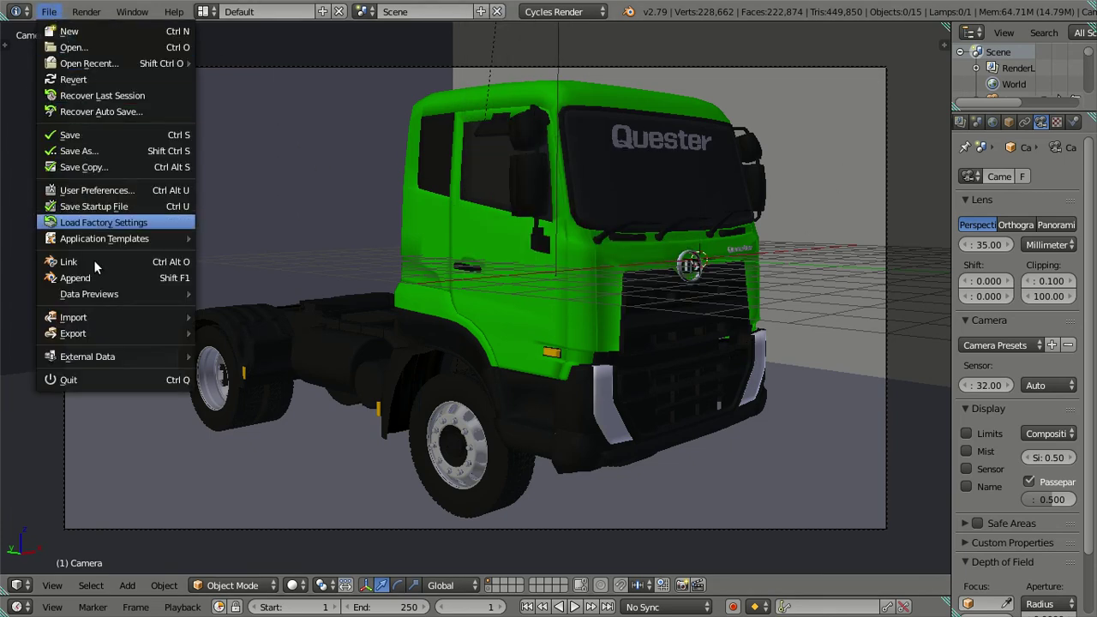
Pack all external textures into the .blend file
{"action": "mouse_move", "coordinate": [87, 355]}
{"action": "left_click", "coordinate": [233, 380]}
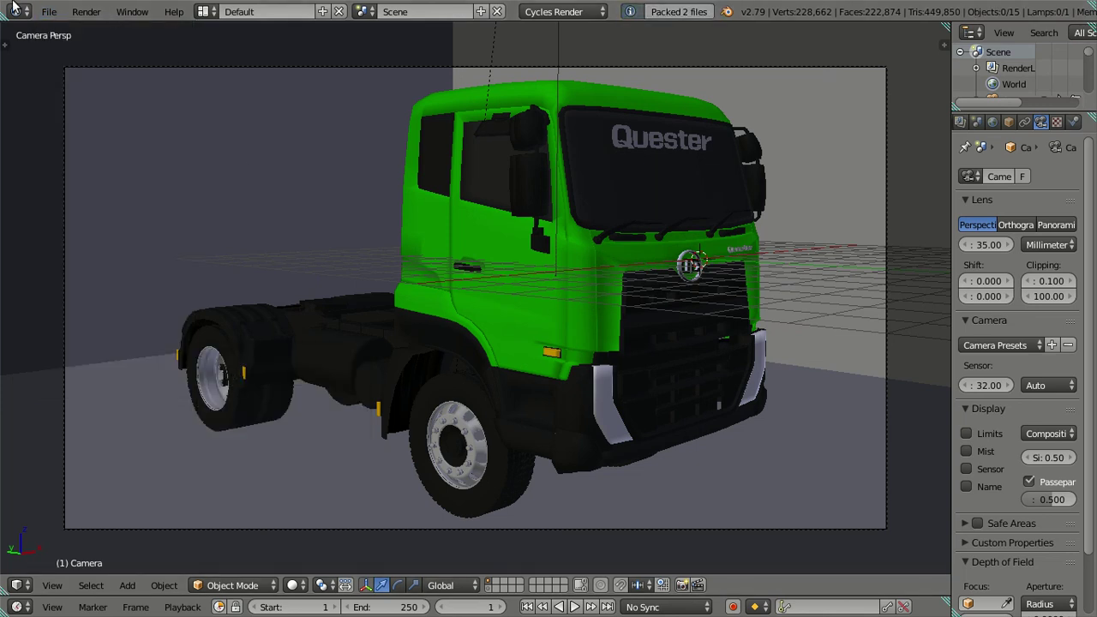
{"action": "left_click", "coordinate": [47, 12]}
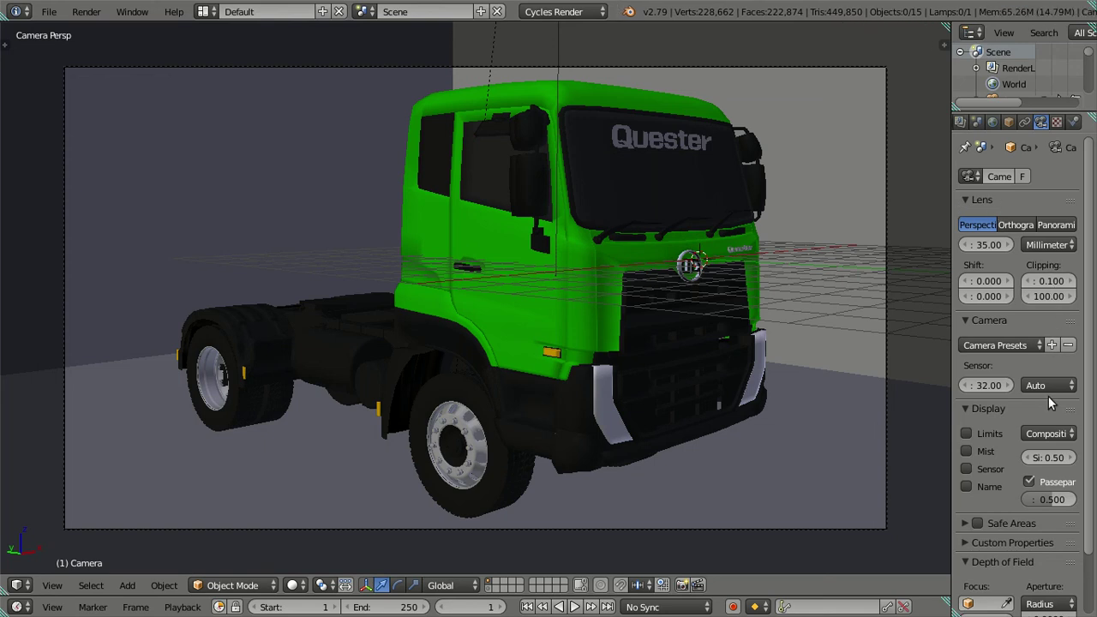
{"action": "scroll", "coordinate": [979, 120], "scroll_direction": "up", "scroll_amount": 3}
Set render samples to 512 and resolution scale to 100% for 1920x1080
{"action": "left_click", "coordinate": [998, 122]}
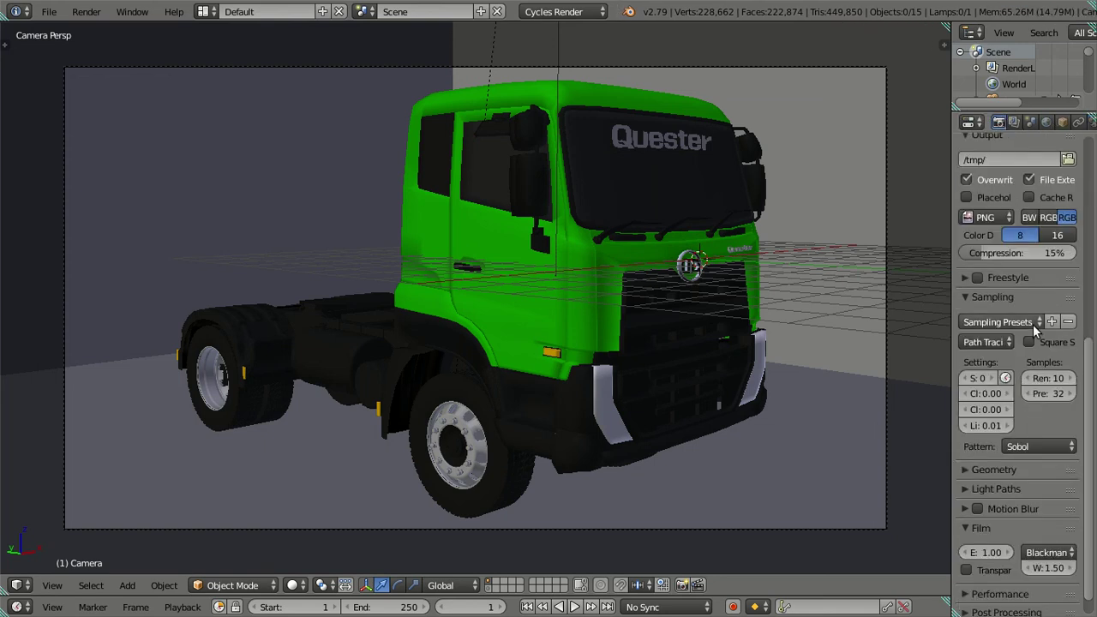
{"action": "left_click", "coordinate": [1058, 378]}
{"action": "type", "text": "512"}
{"action": "key", "text": "Return"}
{"action": "scroll", "coordinate": [1029, 399], "scroll_direction": "up", "scroll_amount": 5}
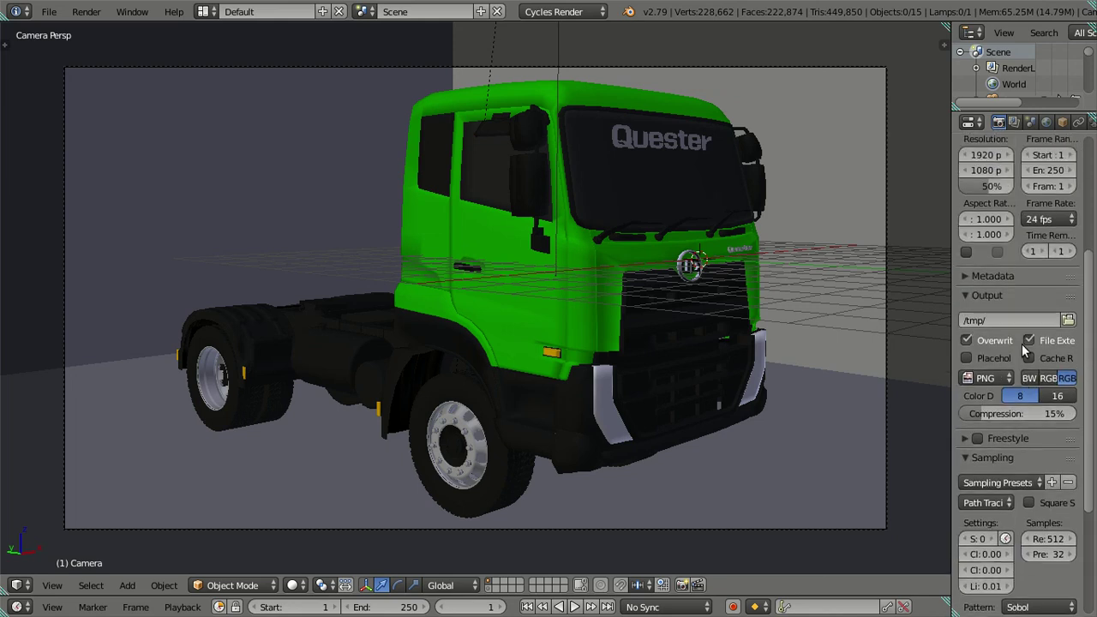
{"action": "scroll", "coordinate": [1001, 327], "scroll_direction": "up", "scroll_amount": 4}
{"action": "left_click_drag", "start_coordinate": [994, 315], "coordinate": [1028, 315]}
Save Nissan Quester.blend over the existing file and leave window fullscreen
{"action": "key", "text": "ctrl+s"}
{"action": "left_click", "coordinate": [342, 175]}
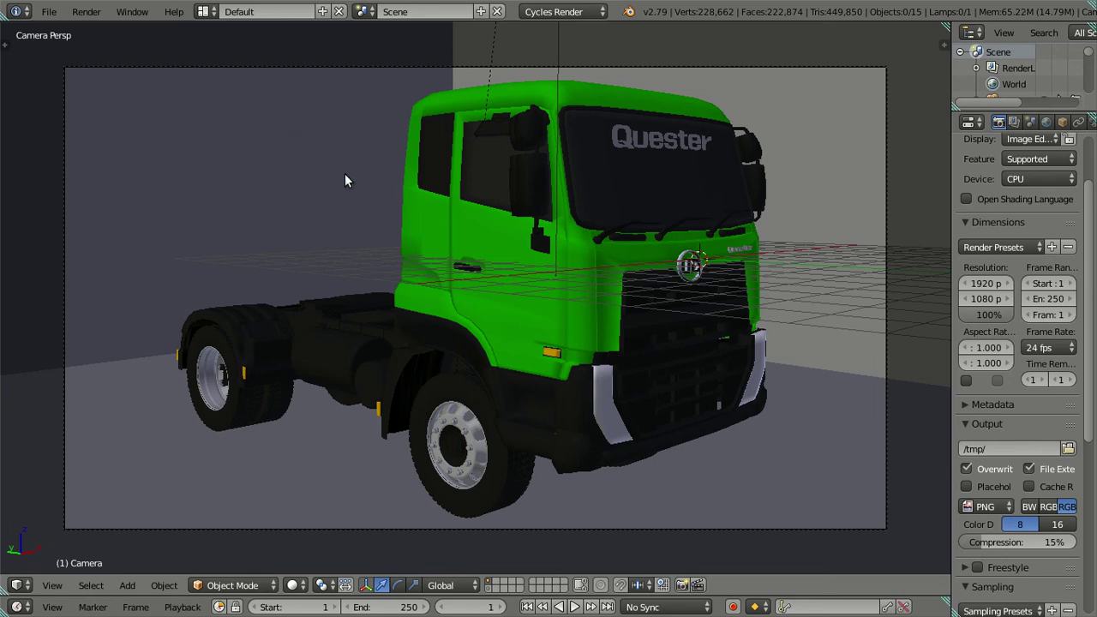
{"action": "left_click", "coordinate": [135, 12]}
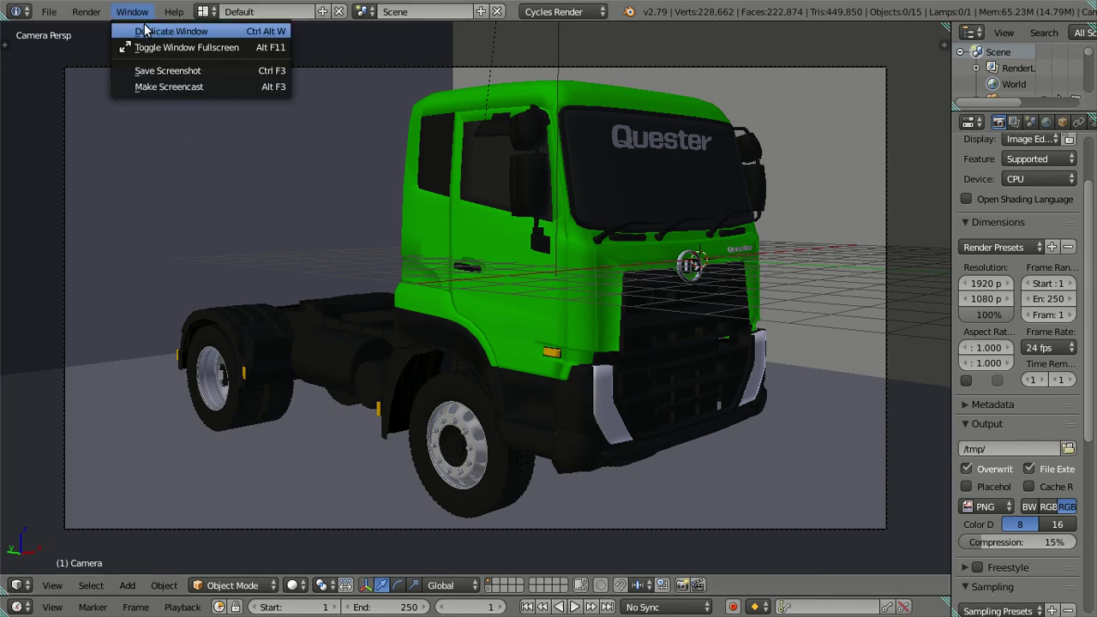
{"action": "left_click", "coordinate": [150, 47]}
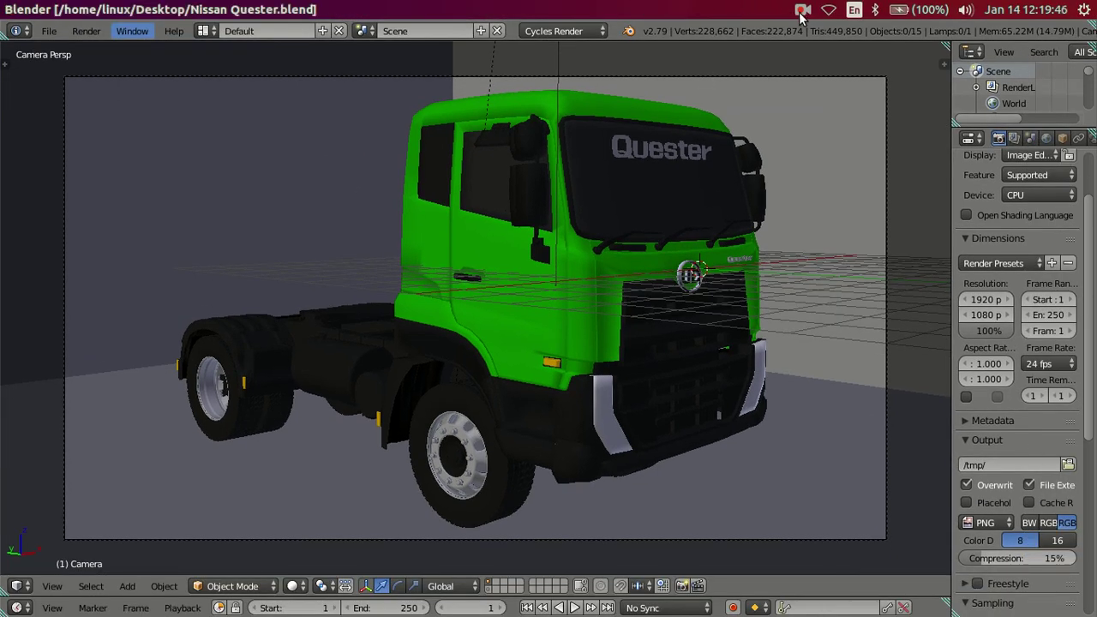